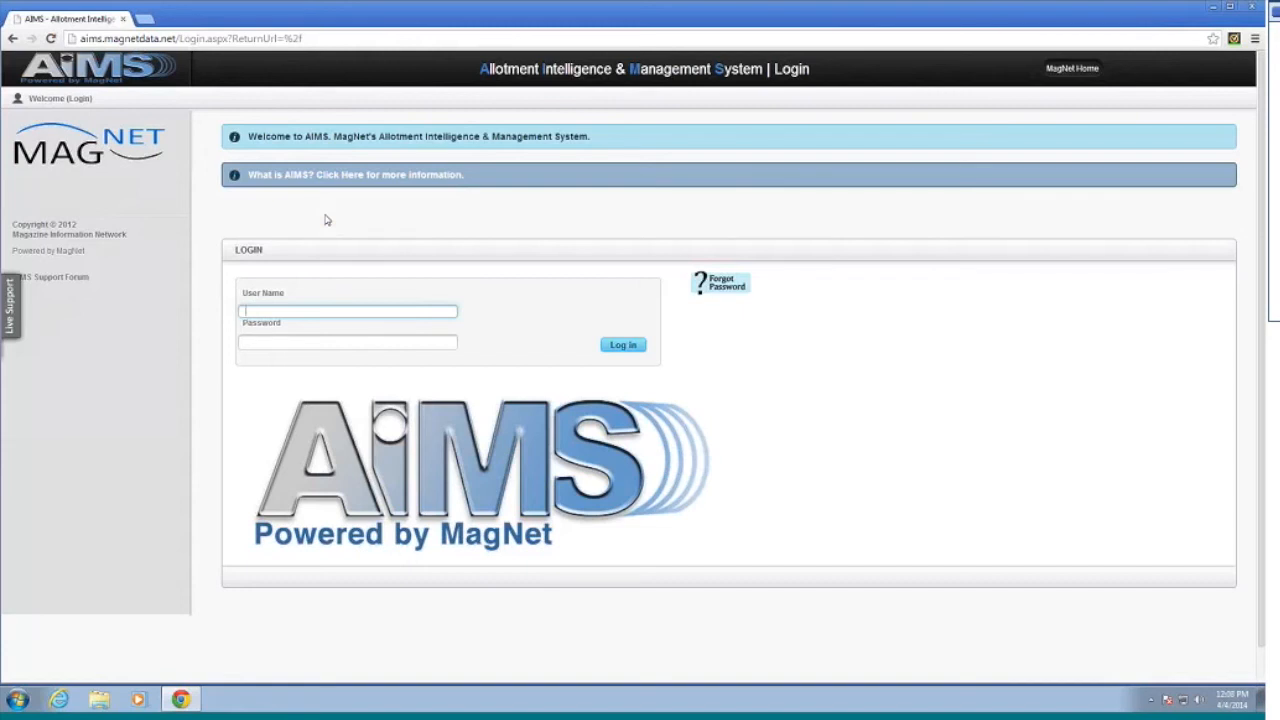
Step: Log in to AIMS with the admin's user name and password to reach the Magazine Allotment Dashboard
{"action": "key", "text": "Tab"}
{"action": "type", "text": "********"}
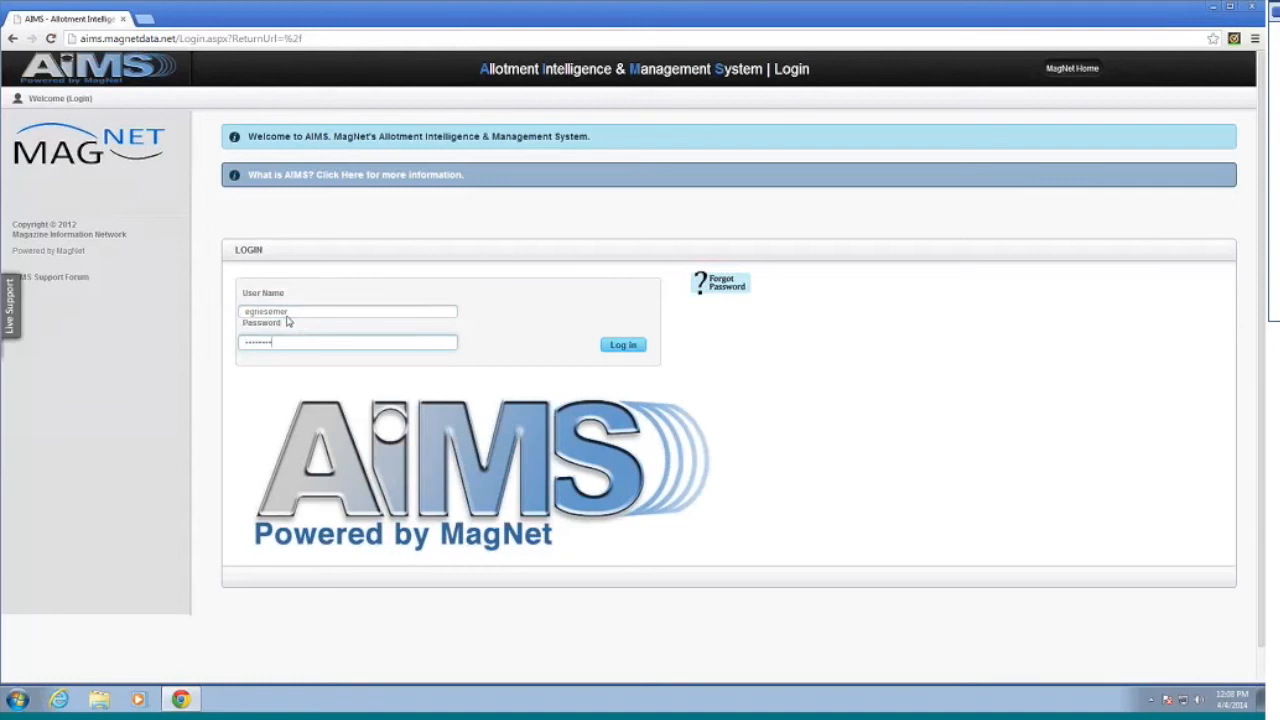
{"action": "type", "text": "*"}
{"action": "key", "text": "Return"}
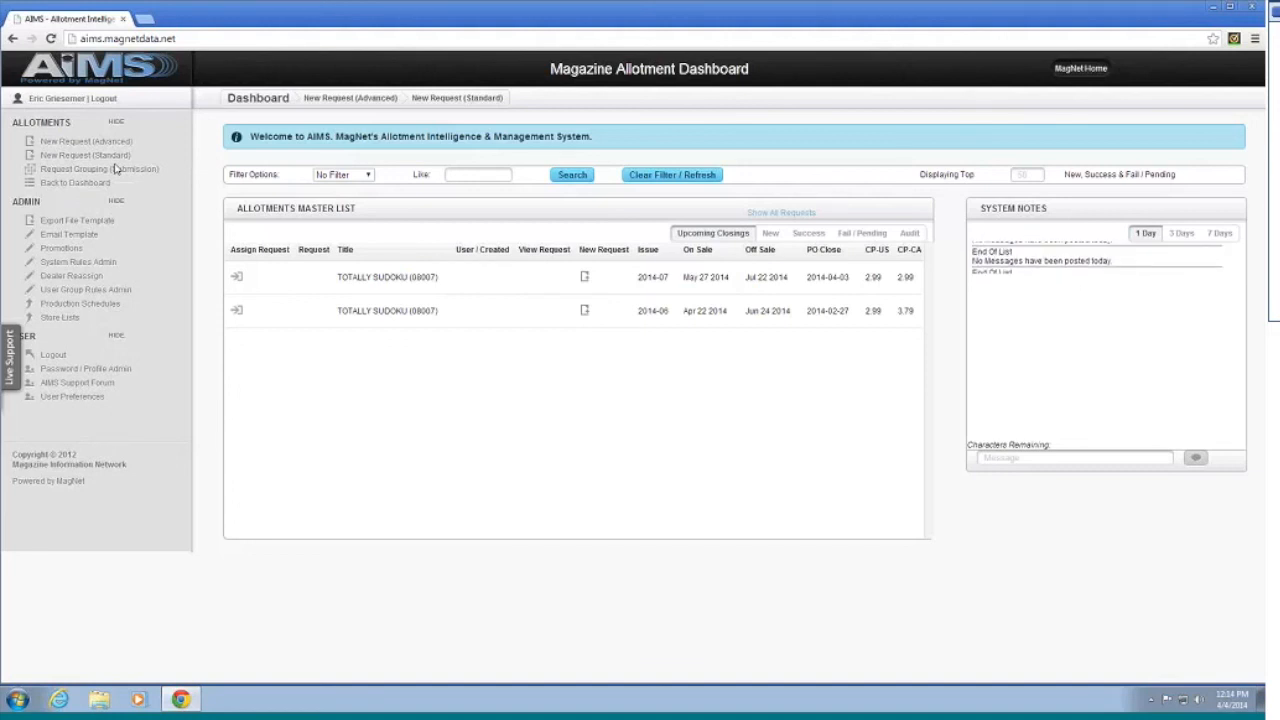
Step: Open Export File Template and scroll through the wholesaler output templates like Default Template
{"action": "left_click", "coordinate": [77, 221]}
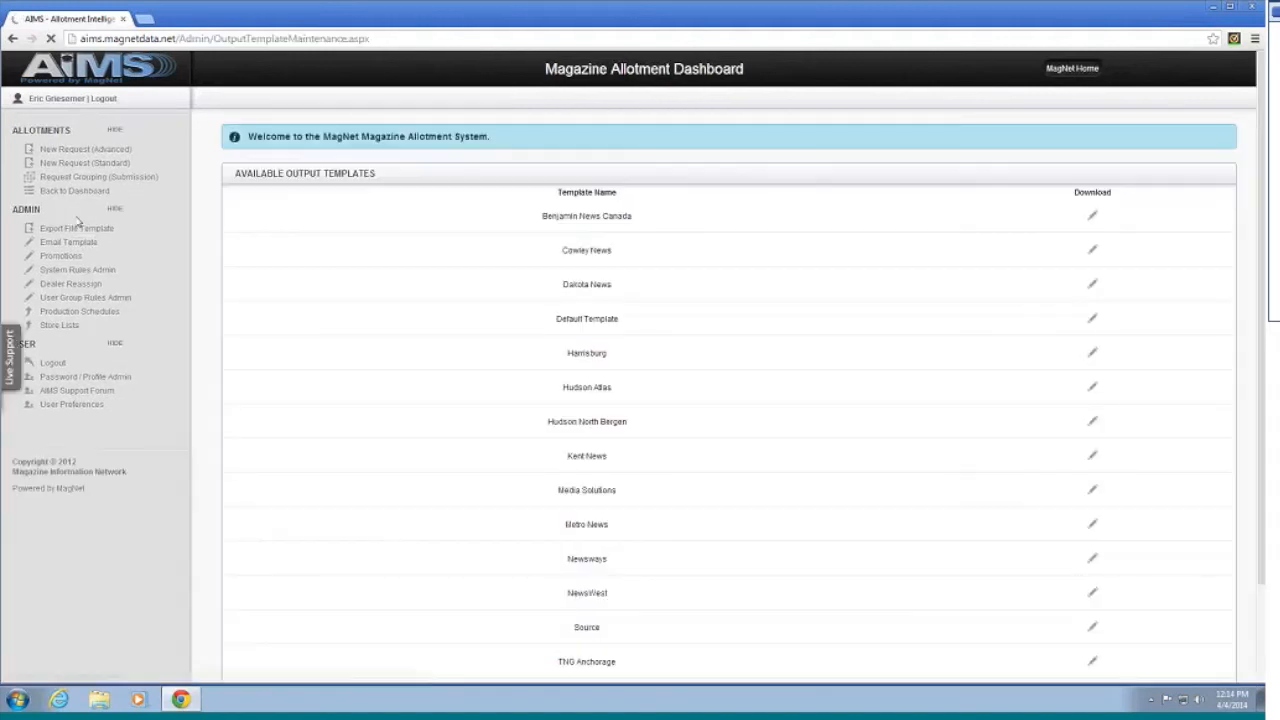
{"action": "scroll", "coordinate": [538, 230], "scroll_direction": "down", "scroll_amount": 2}
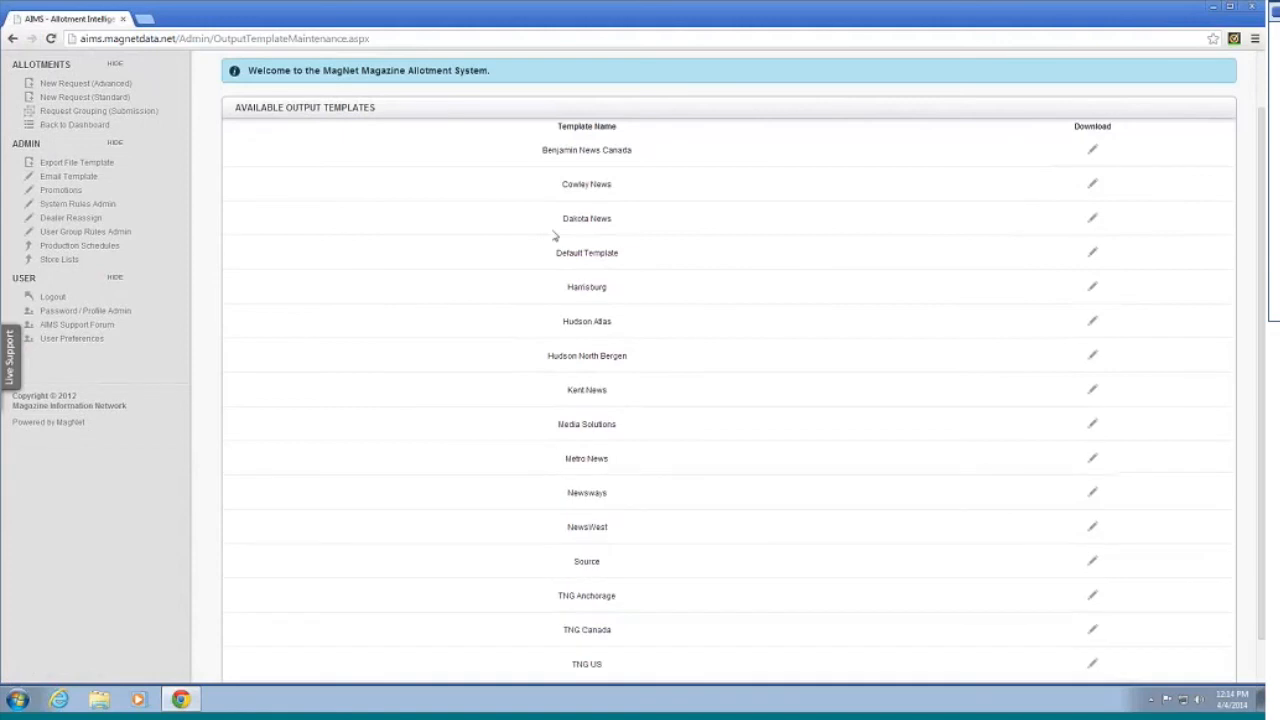
{"action": "scroll", "coordinate": [1100, 339], "scroll_direction": "up", "scroll_amount": 2}
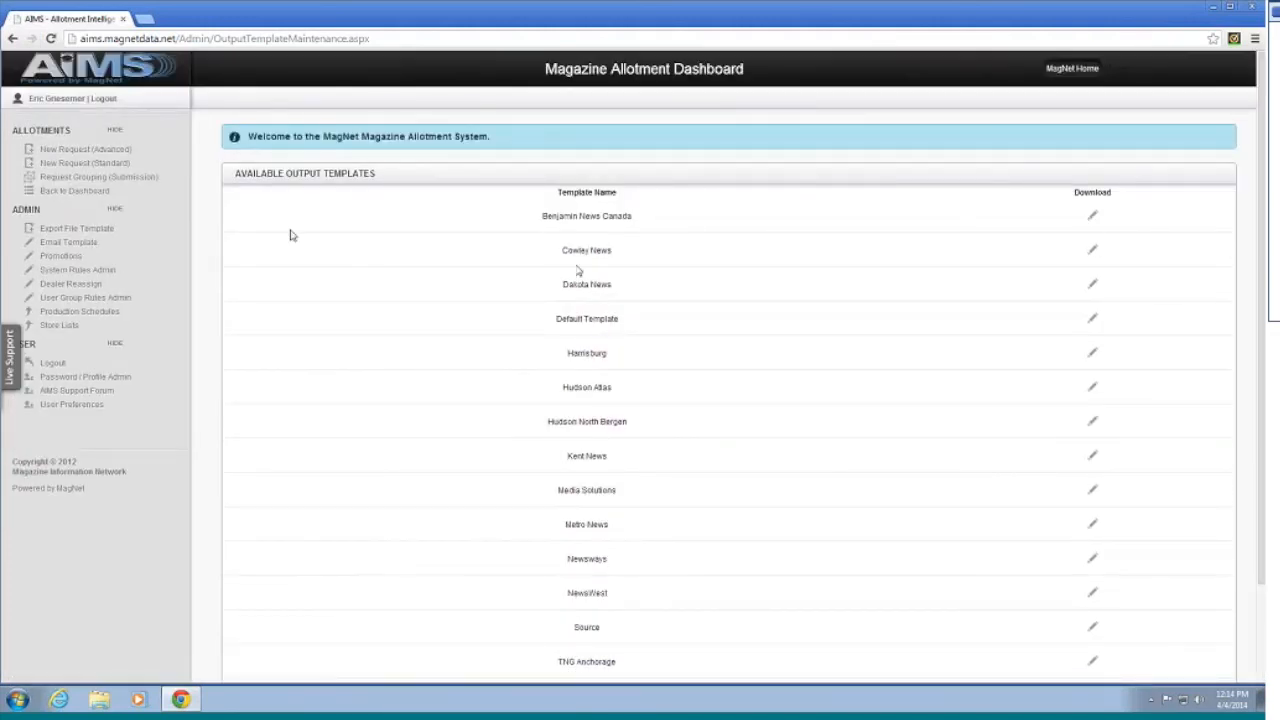
{"action": "left_click", "coordinate": [67, 243]}
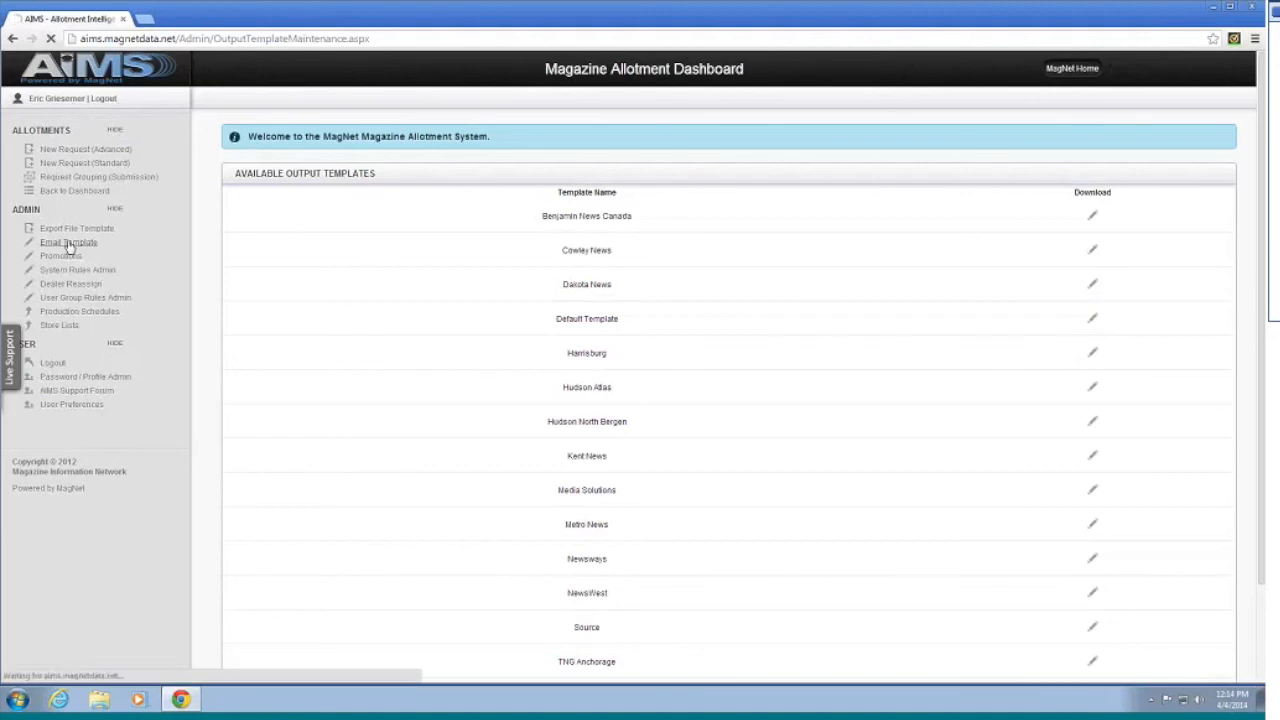
{"action": "scroll", "coordinate": [420, 236], "scroll_direction": "down", "scroll_amount": 5}
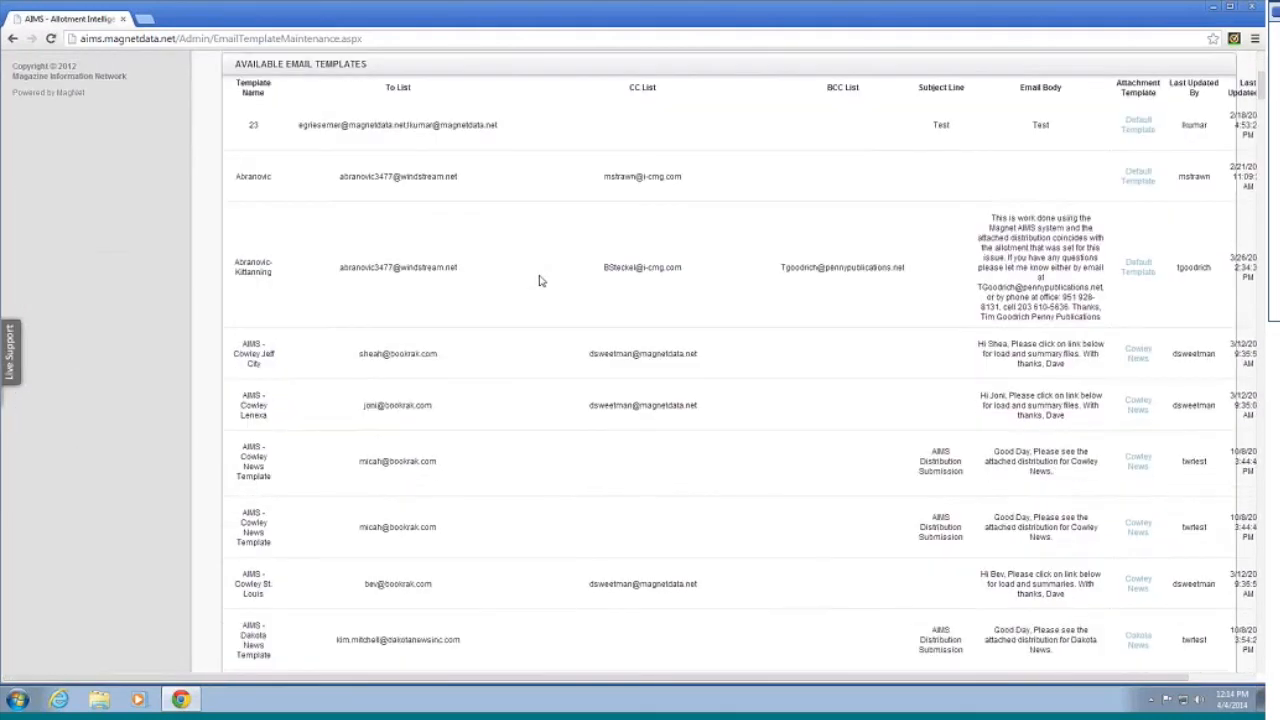
{"action": "scroll", "coordinate": [540, 278], "scroll_direction": "up", "scroll_amount": 4}
{"action": "scroll", "coordinate": [541, 269], "scroll_direction": "up", "scroll_amount": 1}
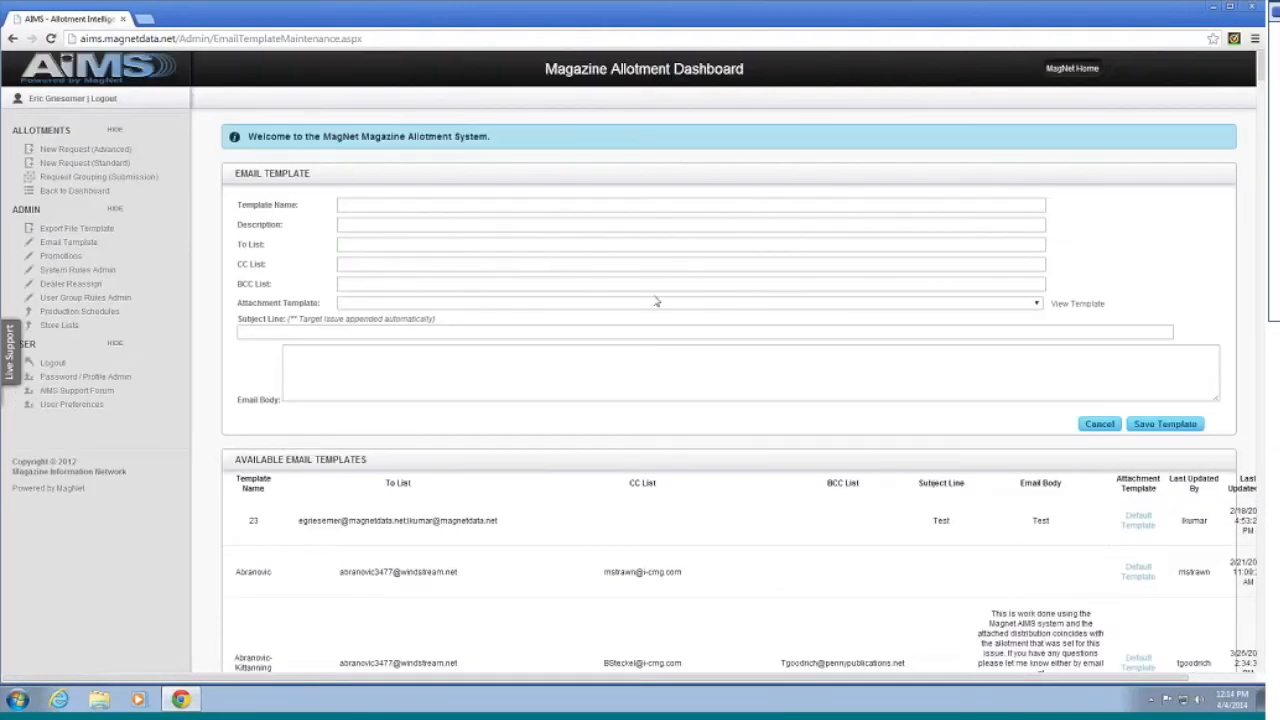
{"action": "scroll", "coordinate": [694, 304], "scroll_direction": "down", "scroll_amount": 1}
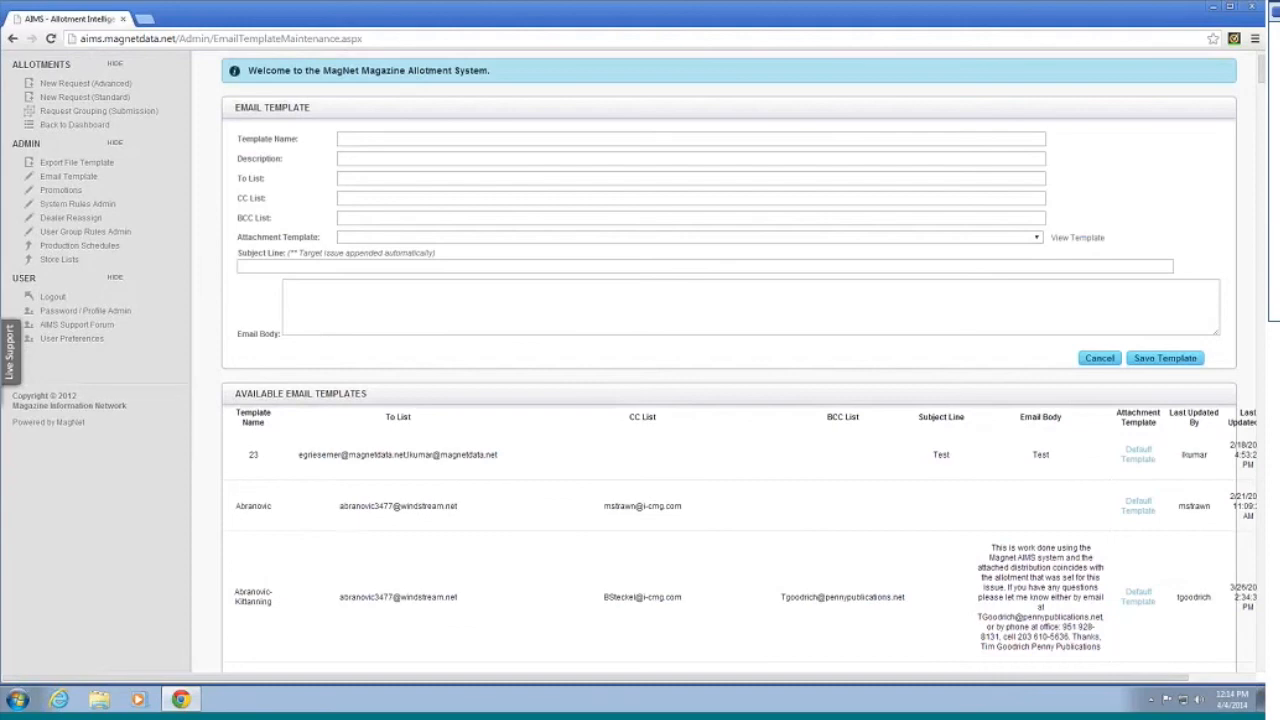
{"action": "scroll", "coordinate": [686, 277], "scroll_direction": "down", "scroll_amount": 1}
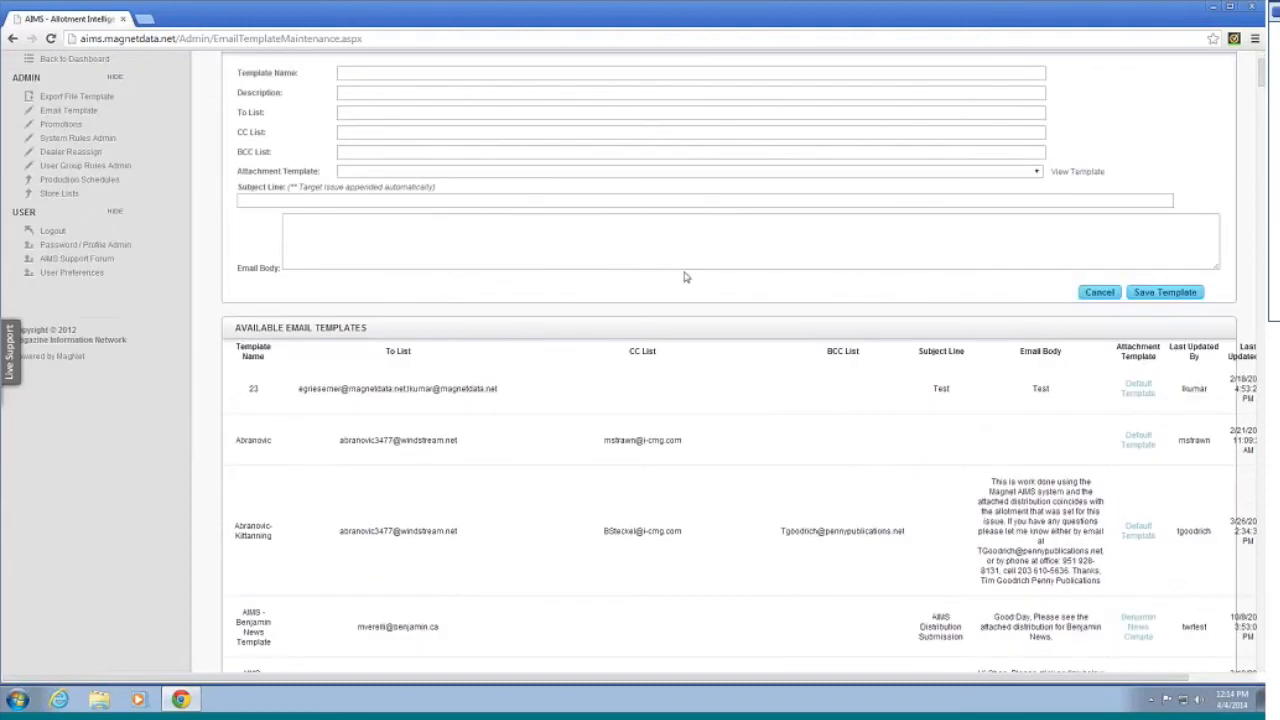
{"action": "scroll", "coordinate": [690, 279], "scroll_direction": "down", "scroll_amount": 1}
{"action": "scroll", "coordinate": [692, 279], "scroll_direction": "down", "scroll_amount": 3}
{"action": "scroll", "coordinate": [692, 279], "scroll_direction": "up", "scroll_amount": 6}
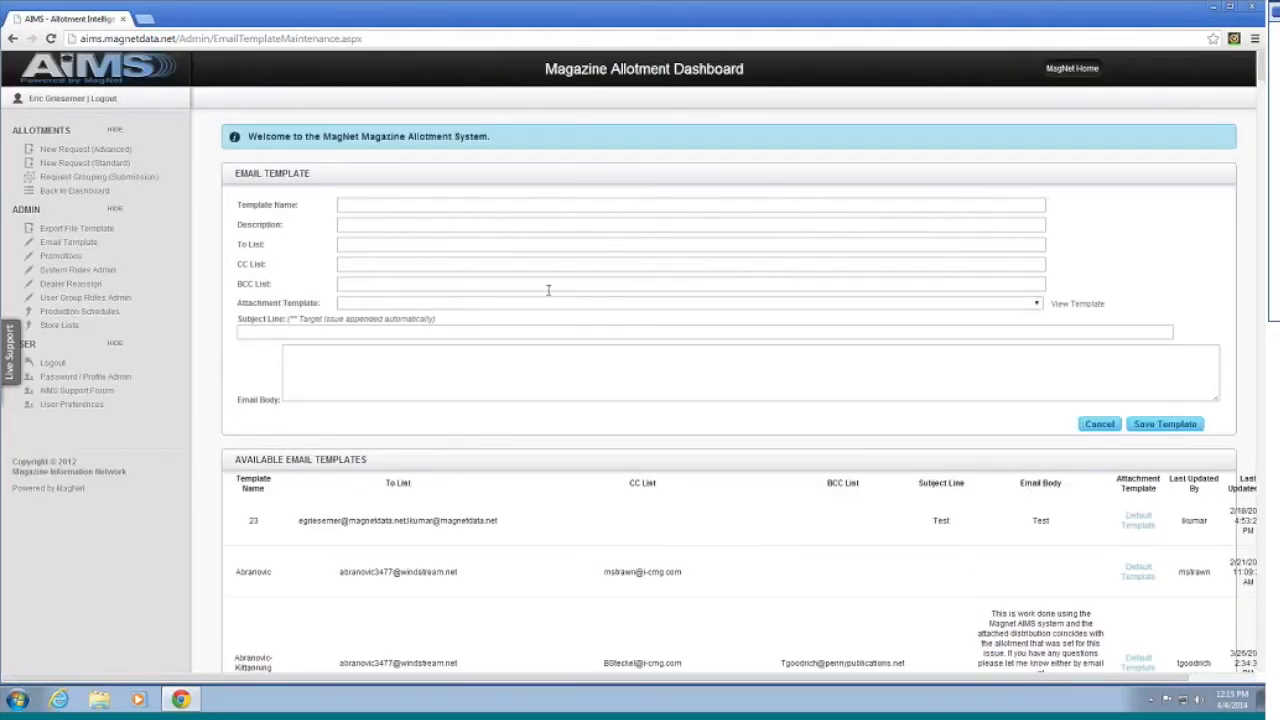
{"action": "scroll", "coordinate": [565, 285], "scroll_direction": "down", "scroll_amount": 7}
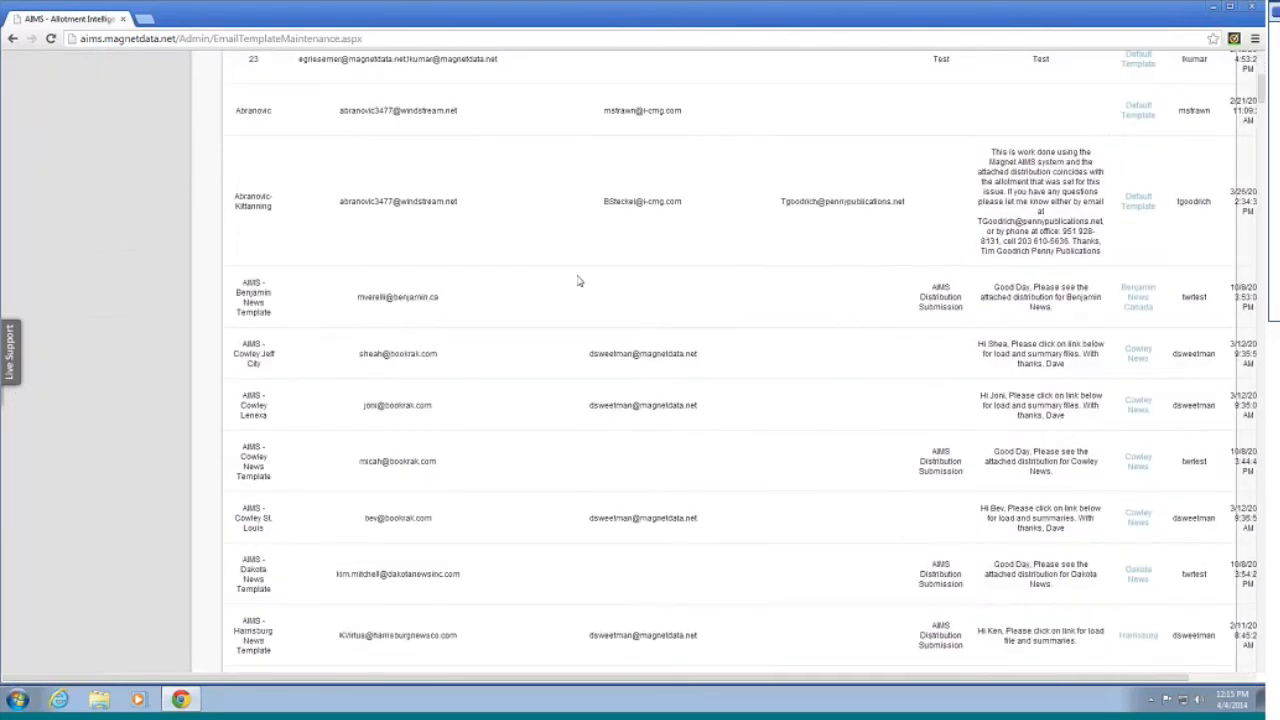
{"action": "scroll", "coordinate": [578, 281], "scroll_direction": "up", "scroll_amount": 3}
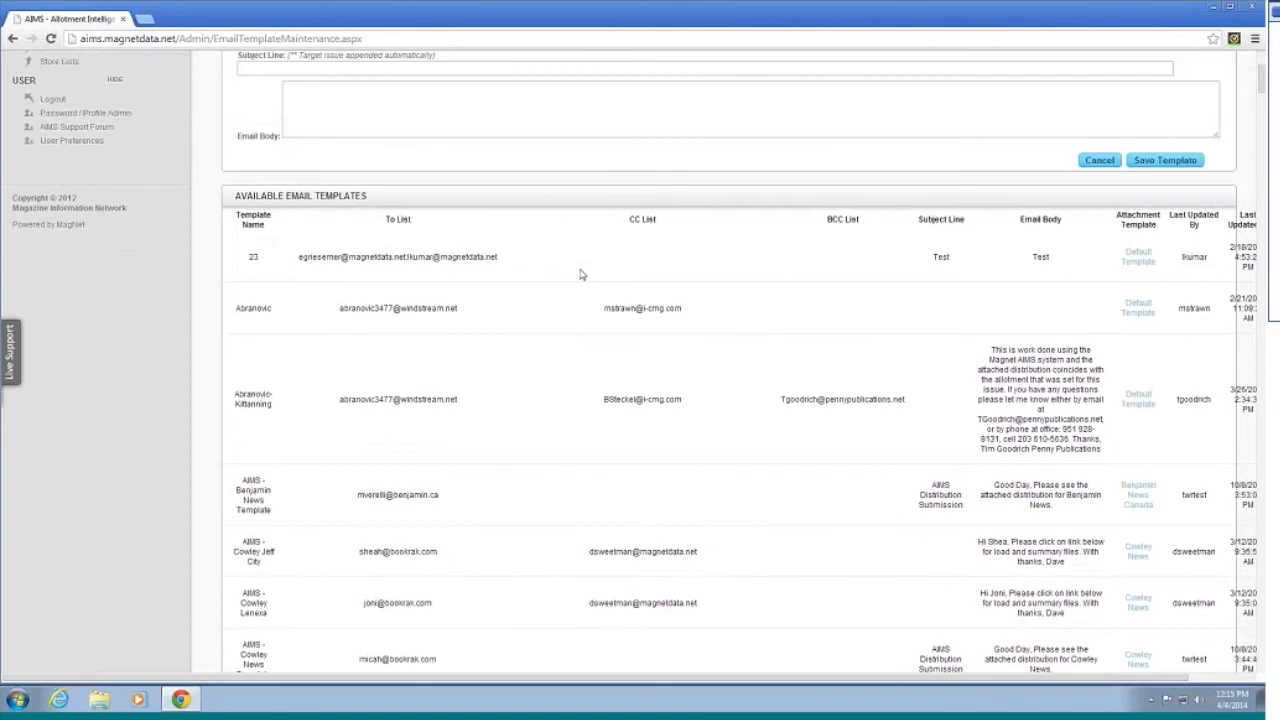
{"action": "scroll", "coordinate": [578, 272], "scroll_direction": "up", "scroll_amount": 3}
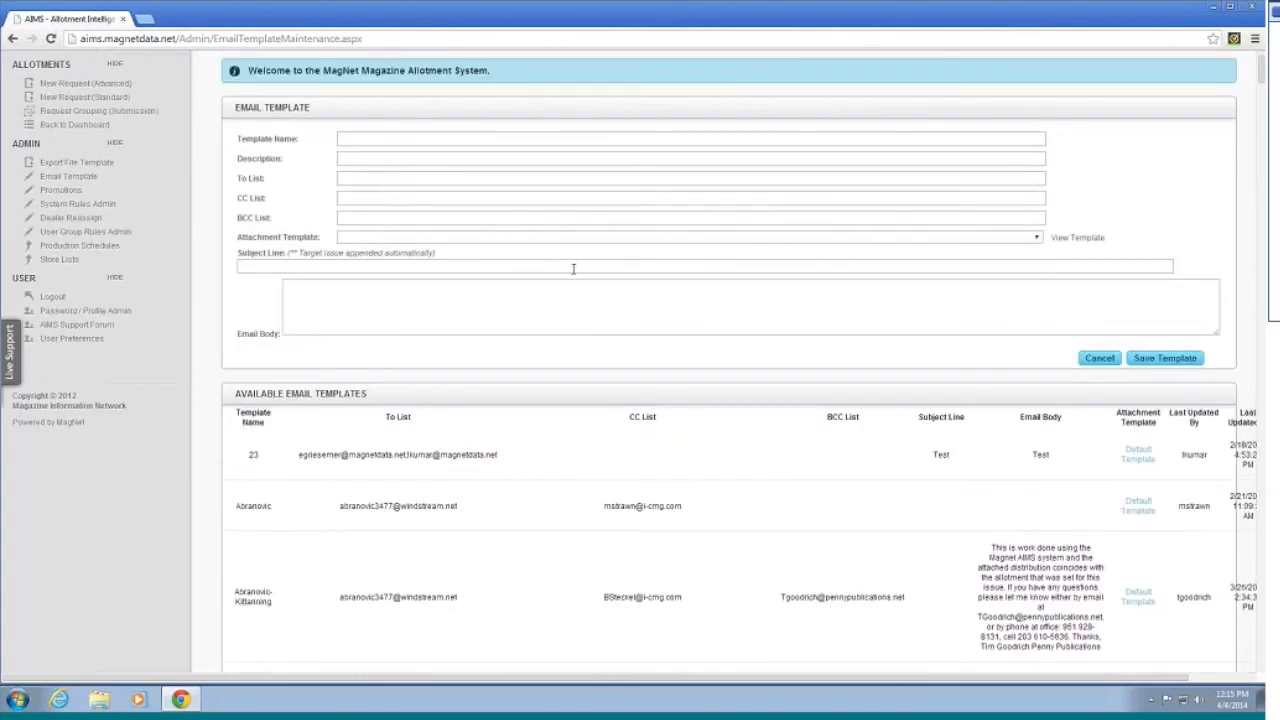
{"action": "scroll", "coordinate": [571, 268], "scroll_direction": "up", "scroll_amount": 1}
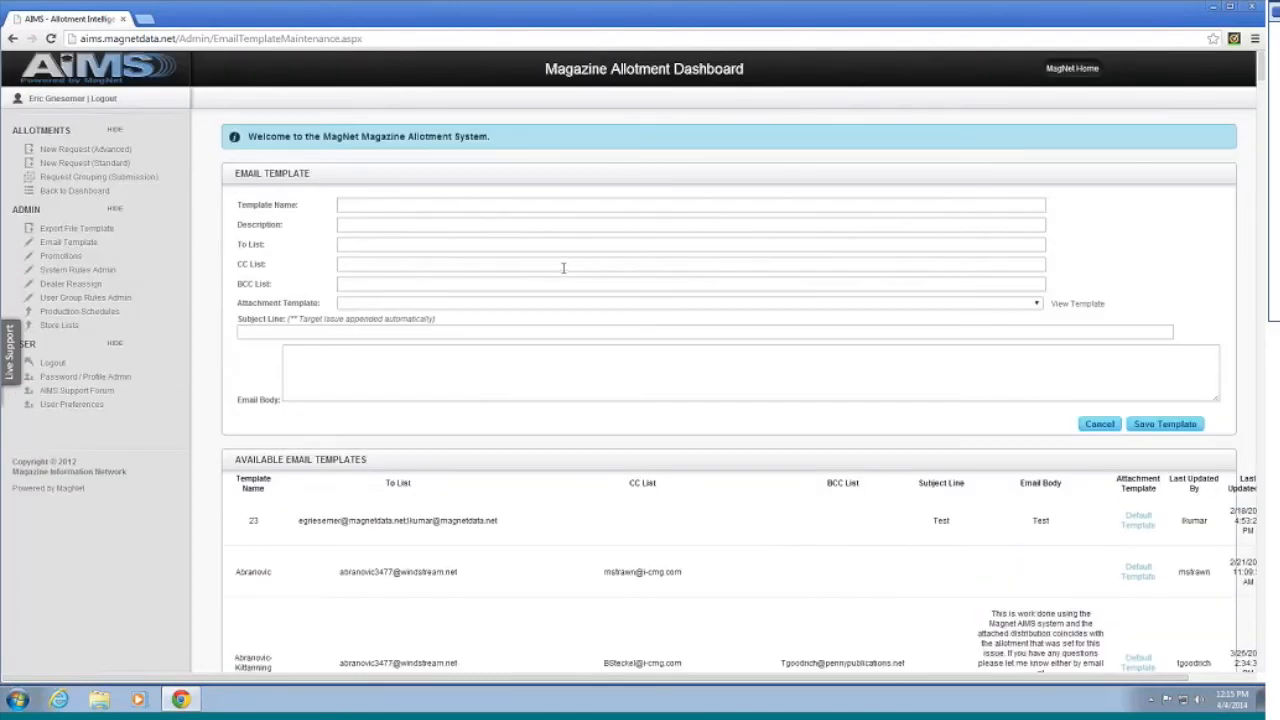
{"action": "scroll", "coordinate": [563, 270], "scroll_direction": "down", "scroll_amount": 4}
{"action": "scroll", "coordinate": [565, 272], "scroll_direction": "up", "scroll_amount": 4}
{"action": "scroll", "coordinate": [566, 271], "scroll_direction": "down", "scroll_amount": 1}
{"action": "scroll", "coordinate": [1005, 432], "scroll_direction": "down", "scroll_amount": 6}
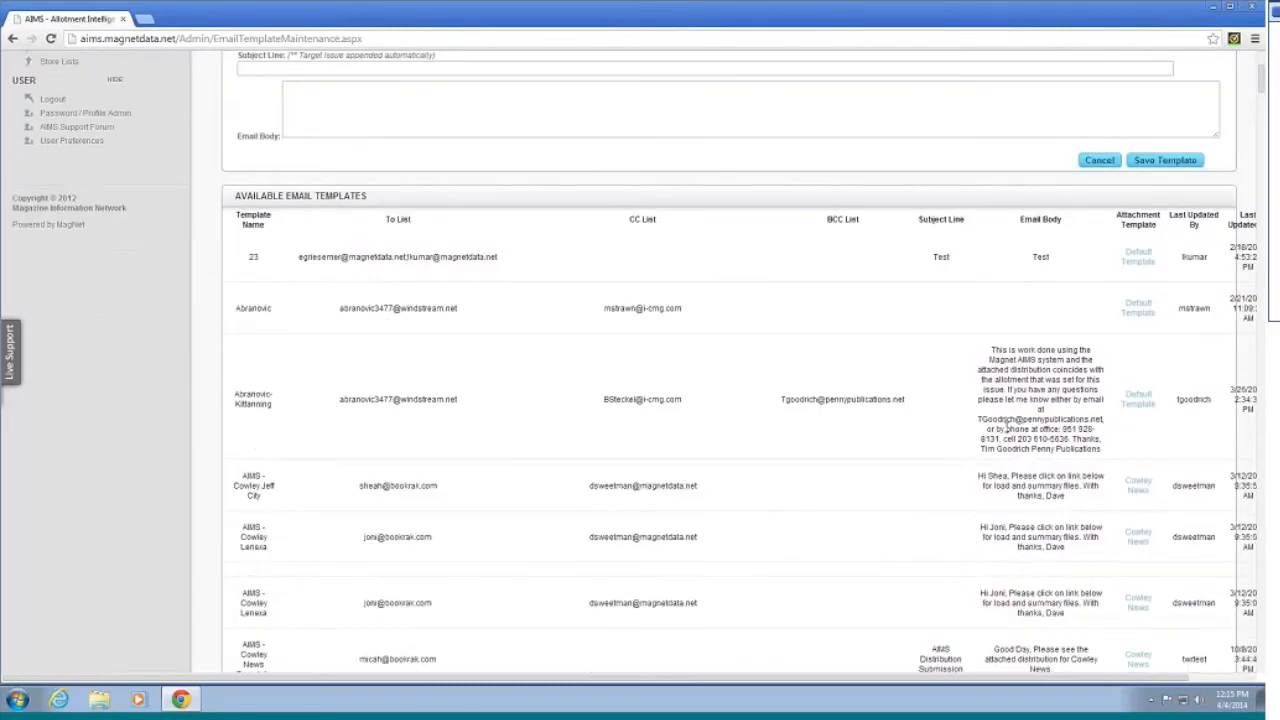
{"action": "scroll", "coordinate": [941, 405], "scroll_direction": "down", "scroll_amount": 3}
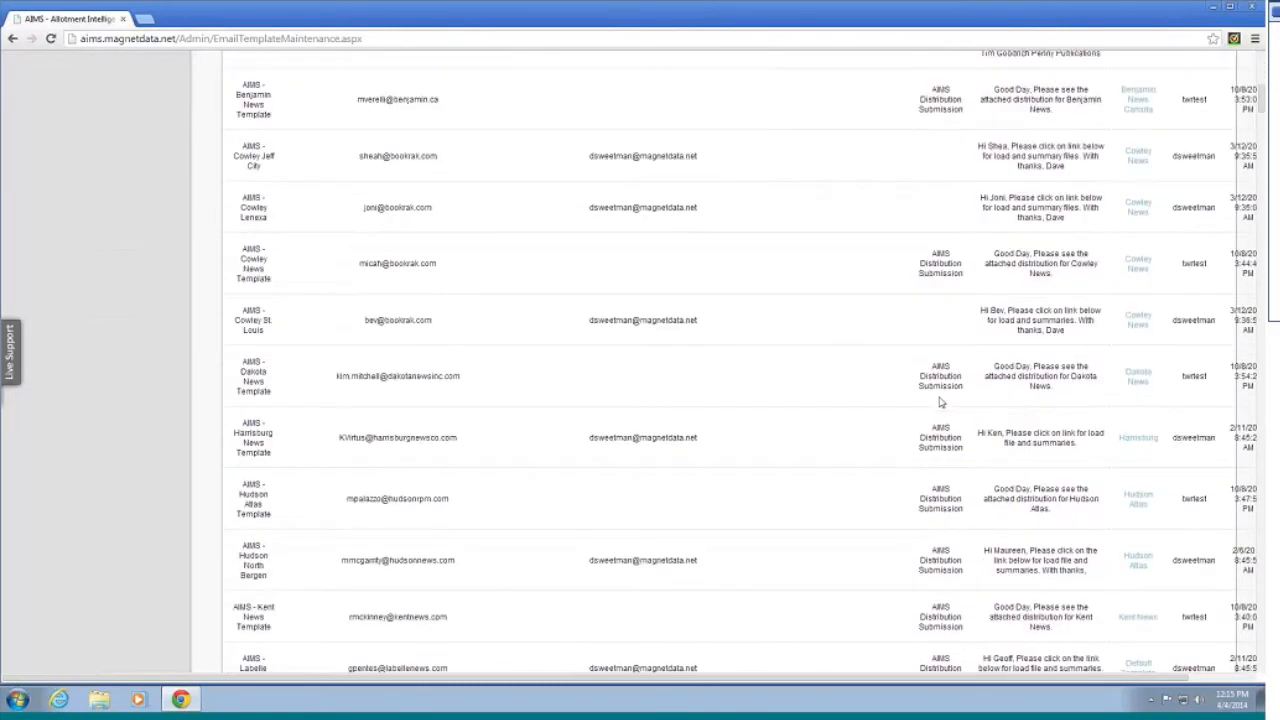
{"action": "scroll", "coordinate": [943, 400], "scroll_direction": "up", "scroll_amount": 6}
{"action": "scroll", "coordinate": [585, 279], "scroll_direction": "up", "scroll_amount": 4}
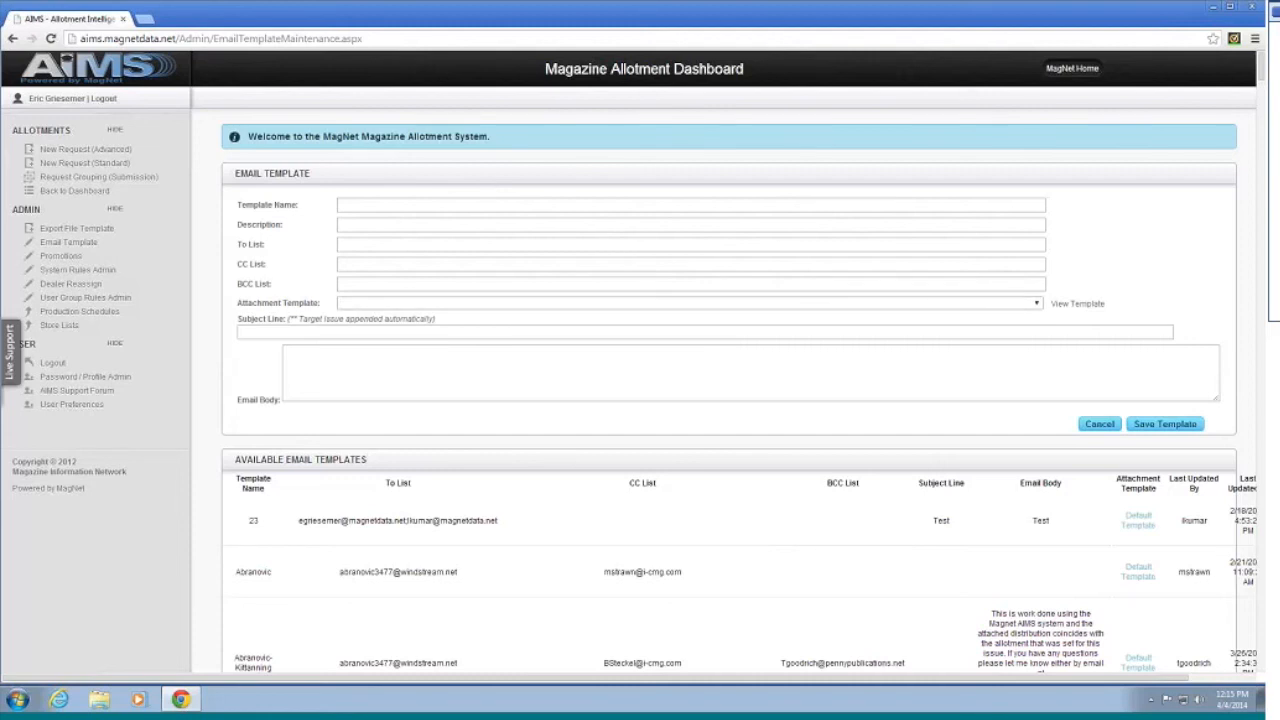
{"action": "scroll", "coordinate": [775, 377], "scroll_direction": "down", "scroll_amount": 1}
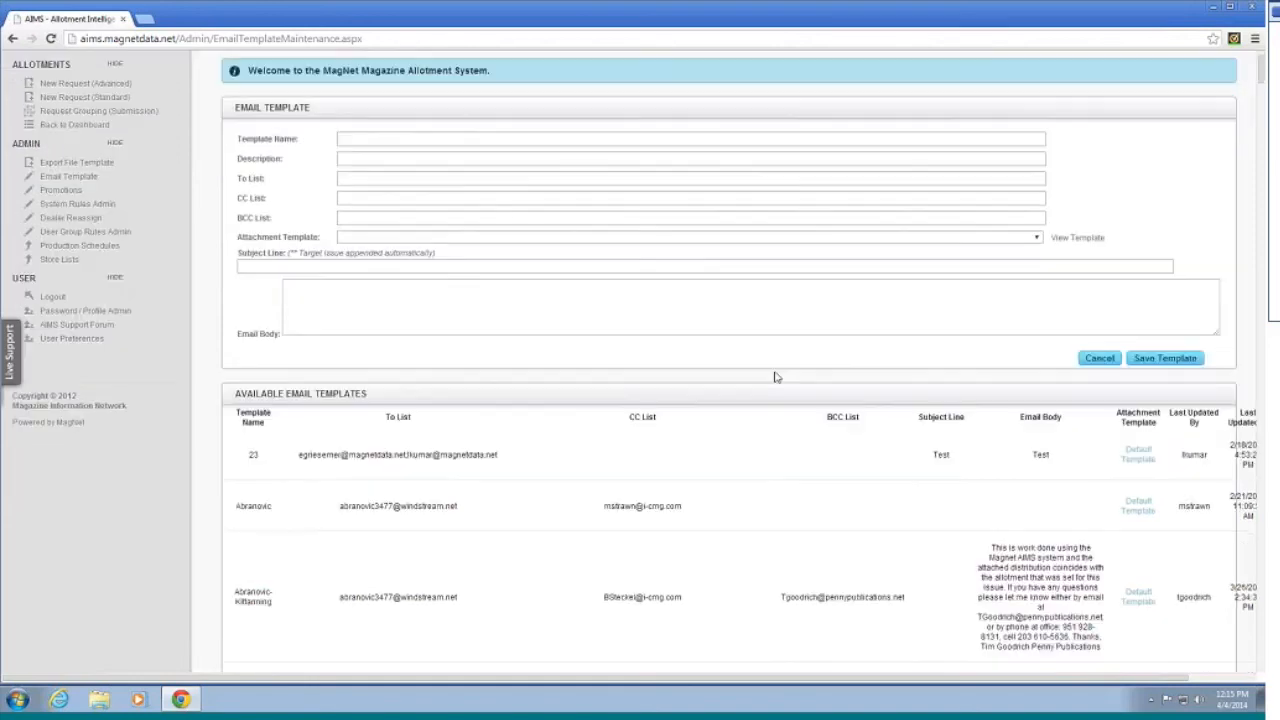
{"action": "scroll", "coordinate": [775, 377], "scroll_direction": "down", "scroll_amount": 1}
{"action": "scroll", "coordinate": [773, 375], "scroll_direction": "up", "scroll_amount": 2}
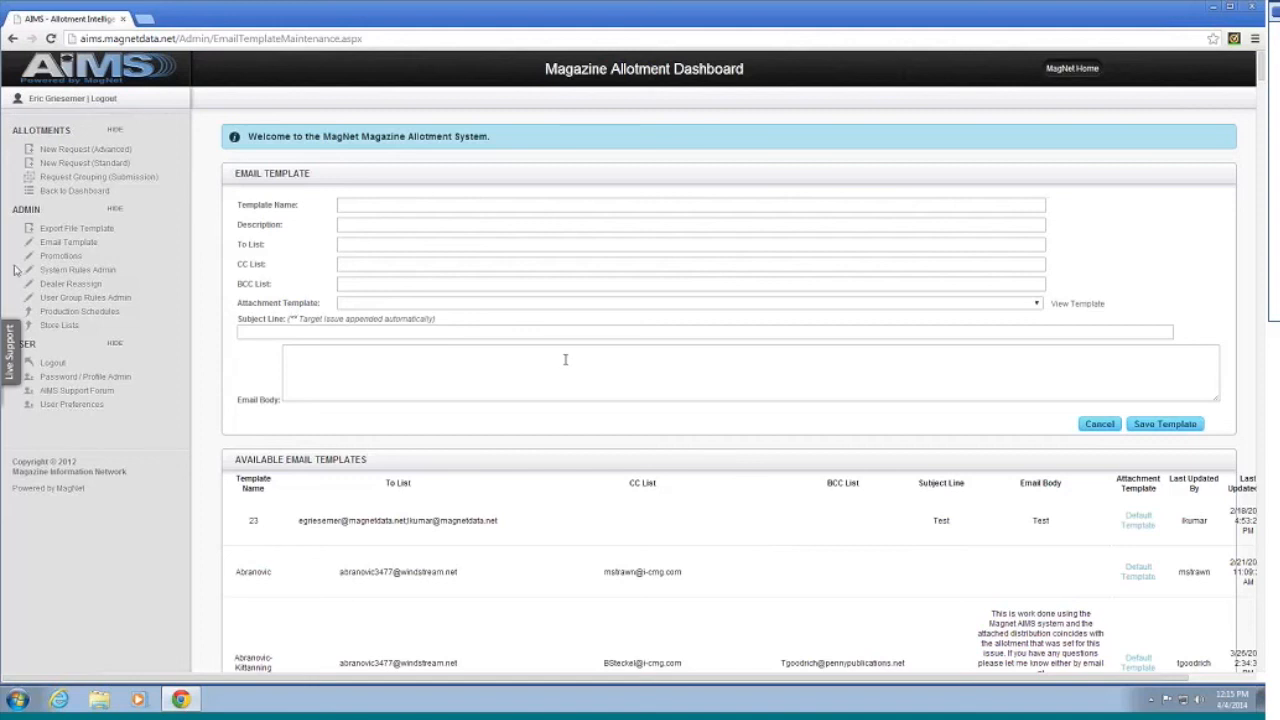
Step: Open the Promotions admin page and scroll through its promotion, chain, store list and issue sections
{"action": "left_click", "coordinate": [65, 260]}
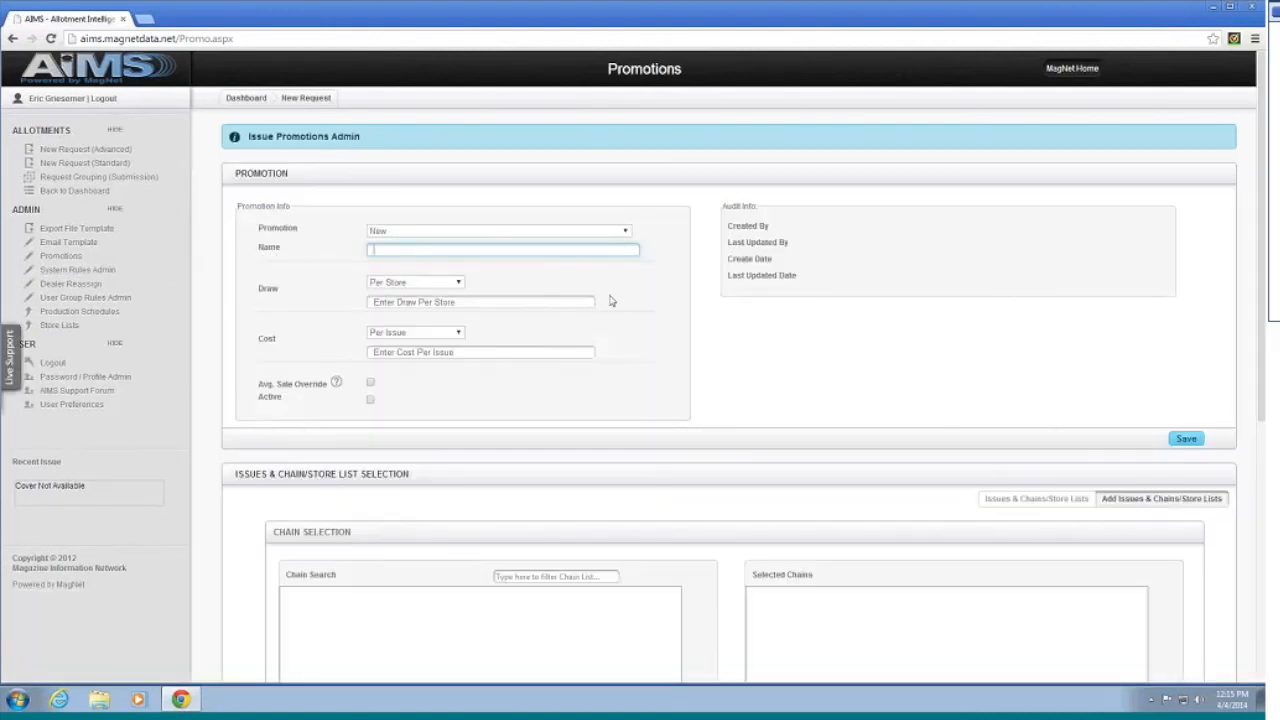
{"action": "scroll", "coordinate": [602, 268], "scroll_direction": "down", "scroll_amount": 1}
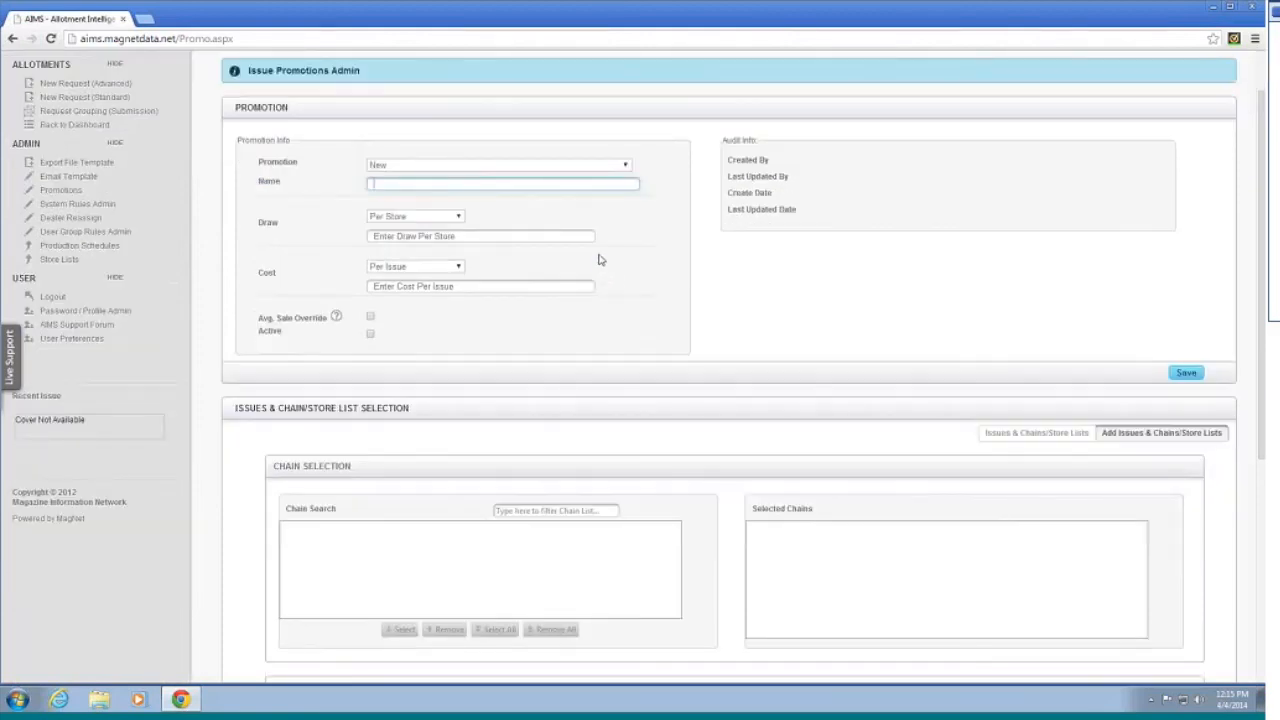
{"action": "scroll", "coordinate": [600, 252], "scroll_direction": "down", "scroll_amount": 1}
{"action": "scroll", "coordinate": [600, 246], "scroll_direction": "up", "scroll_amount": 1}
{"action": "scroll", "coordinate": [600, 249], "scroll_direction": "down", "scroll_amount": 1}
{"action": "scroll", "coordinate": [598, 252], "scroll_direction": "up", "scroll_amount": 1}
{"action": "scroll", "coordinate": [597, 251], "scroll_direction": "down", "scroll_amount": 4}
{"action": "scroll", "coordinate": [590, 248], "scroll_direction": "down", "scroll_amount": 2}
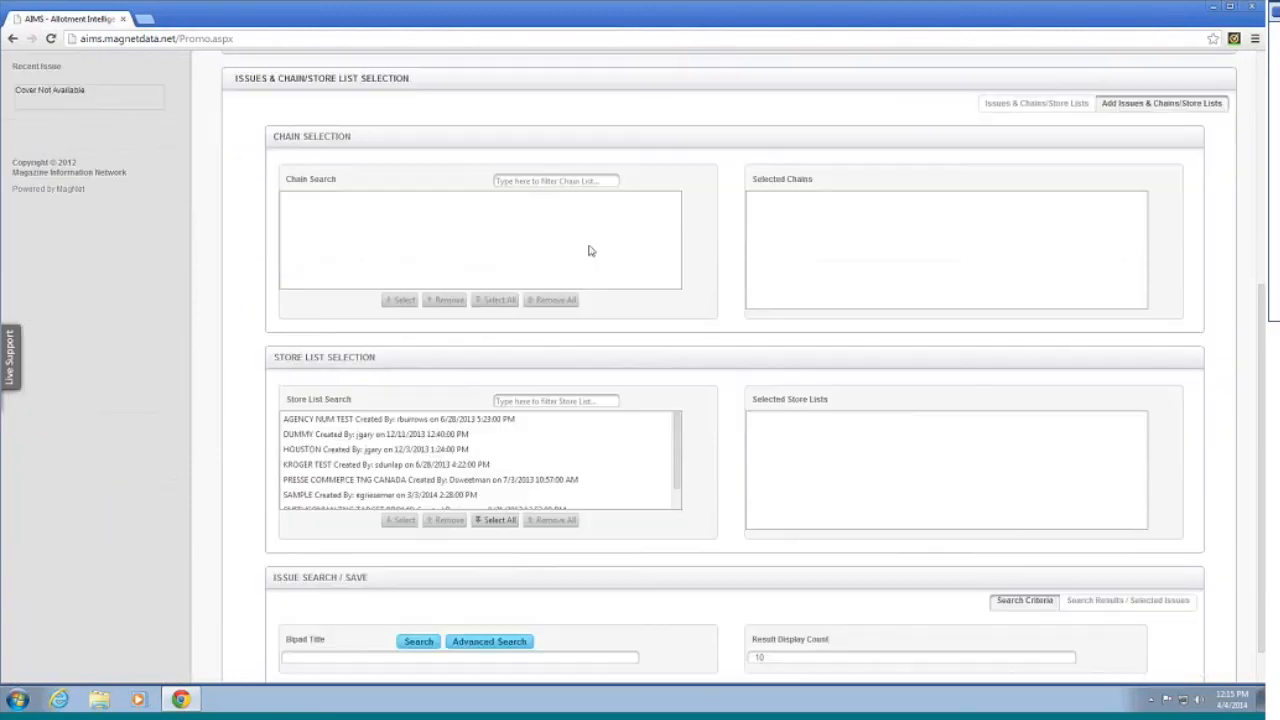
{"action": "scroll", "coordinate": [589, 249], "scroll_direction": "up", "scroll_amount": 5}
{"action": "scroll", "coordinate": [588, 255], "scroll_direction": "up", "scroll_amount": 2}
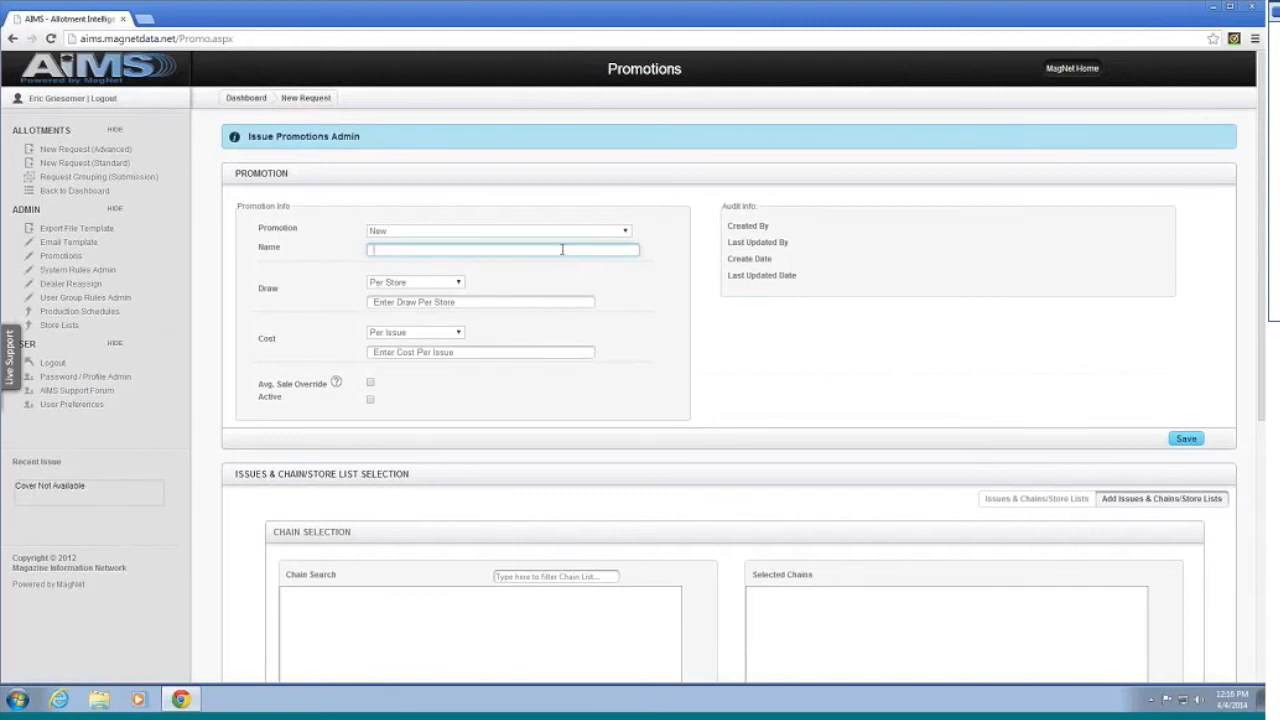
{"action": "left_click", "coordinate": [448, 284]}
{"action": "left_click", "coordinate": [506, 287]}
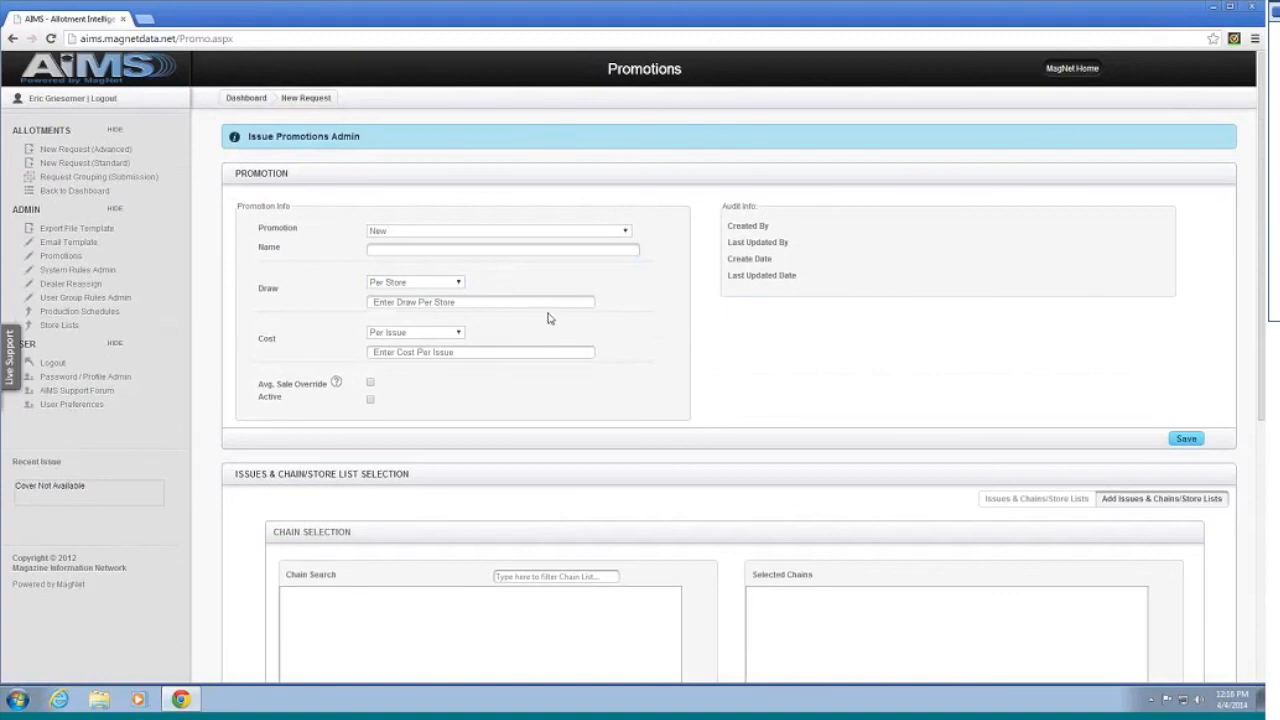
{"action": "scroll", "coordinate": [551, 317], "scroll_direction": "down", "scroll_amount": 1}
{"action": "scroll", "coordinate": [555, 305], "scroll_direction": "down", "scroll_amount": 4}
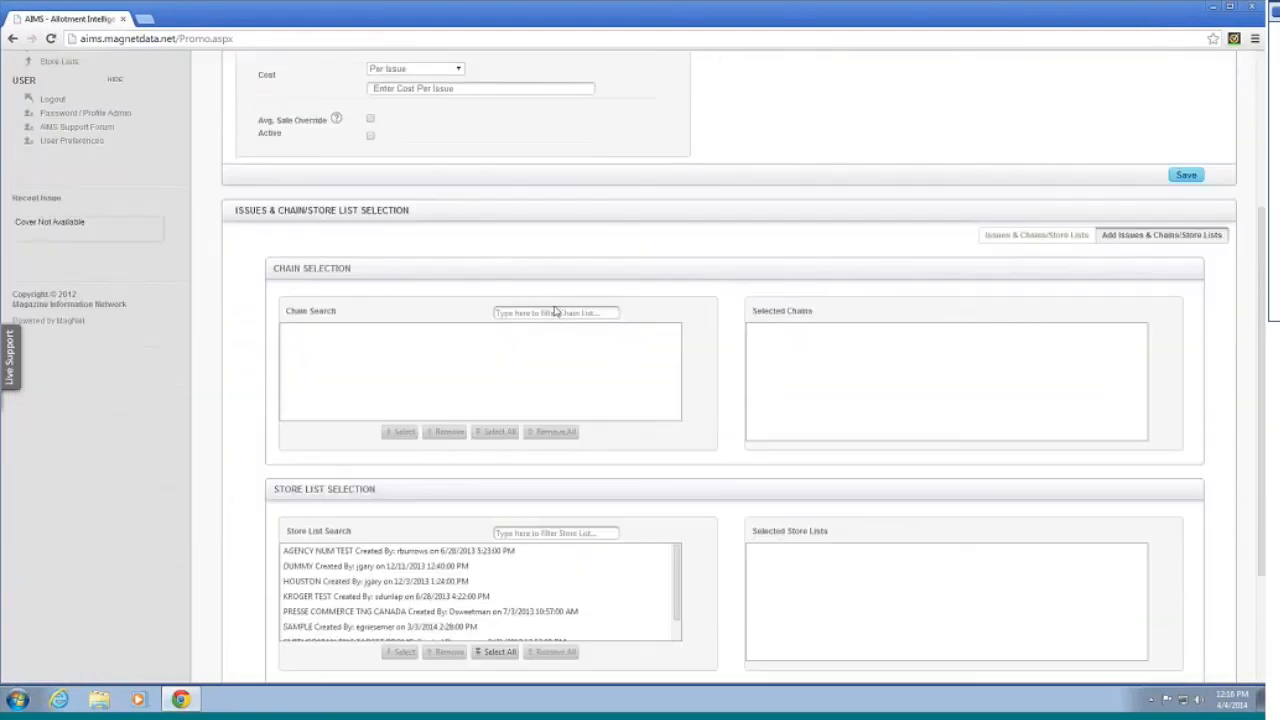
{"action": "scroll", "coordinate": [568, 299], "scroll_direction": "up", "scroll_amount": 5}
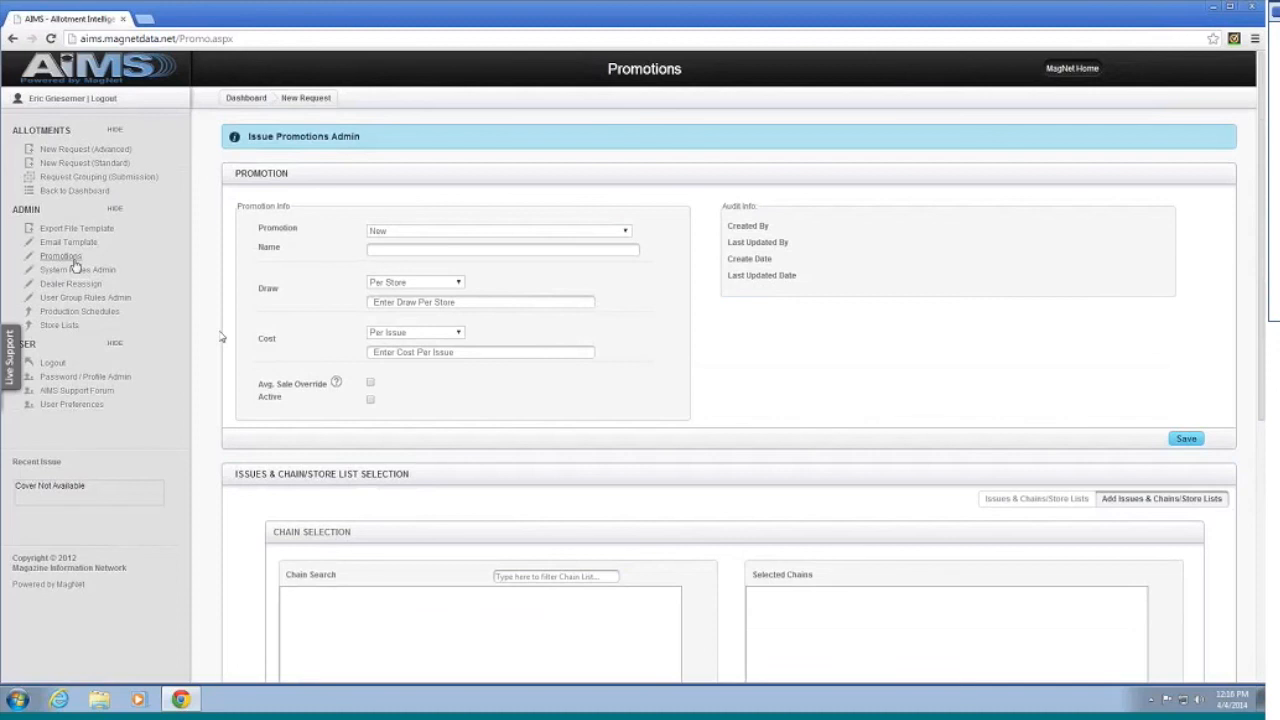
{"action": "left_click", "coordinate": [1030, 498]}
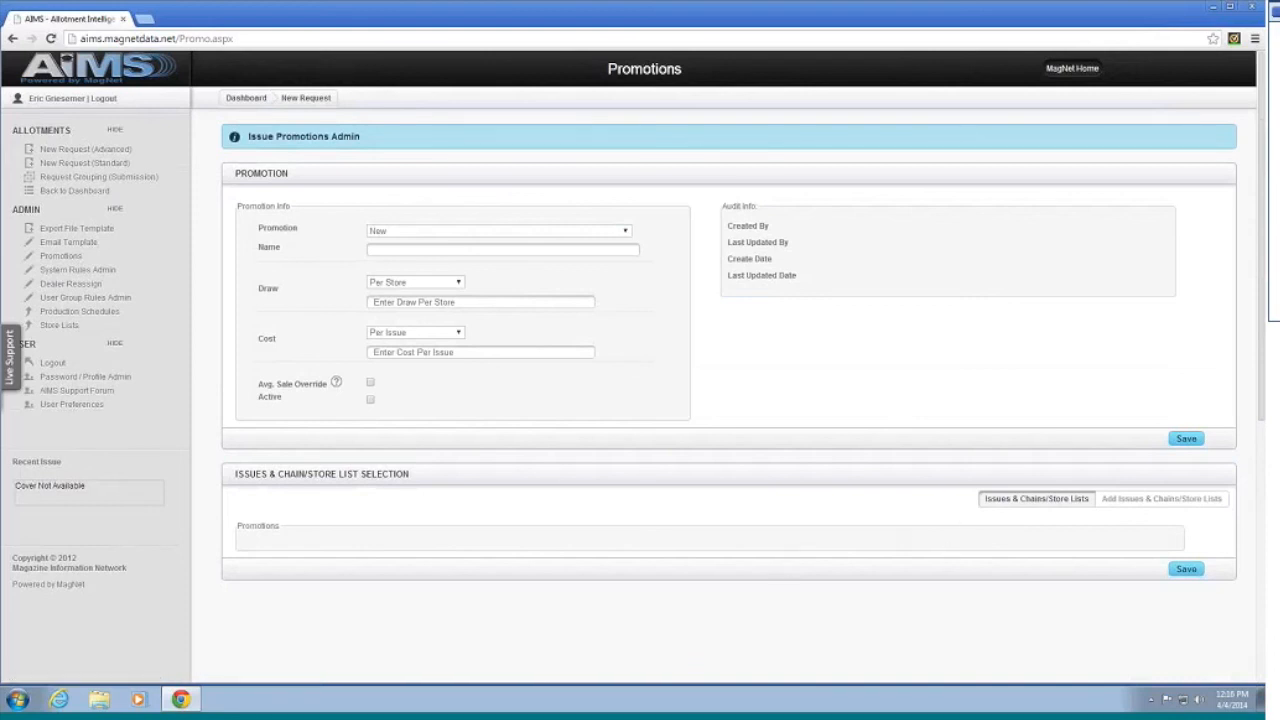
{"action": "left_click", "coordinate": [1147, 499]}
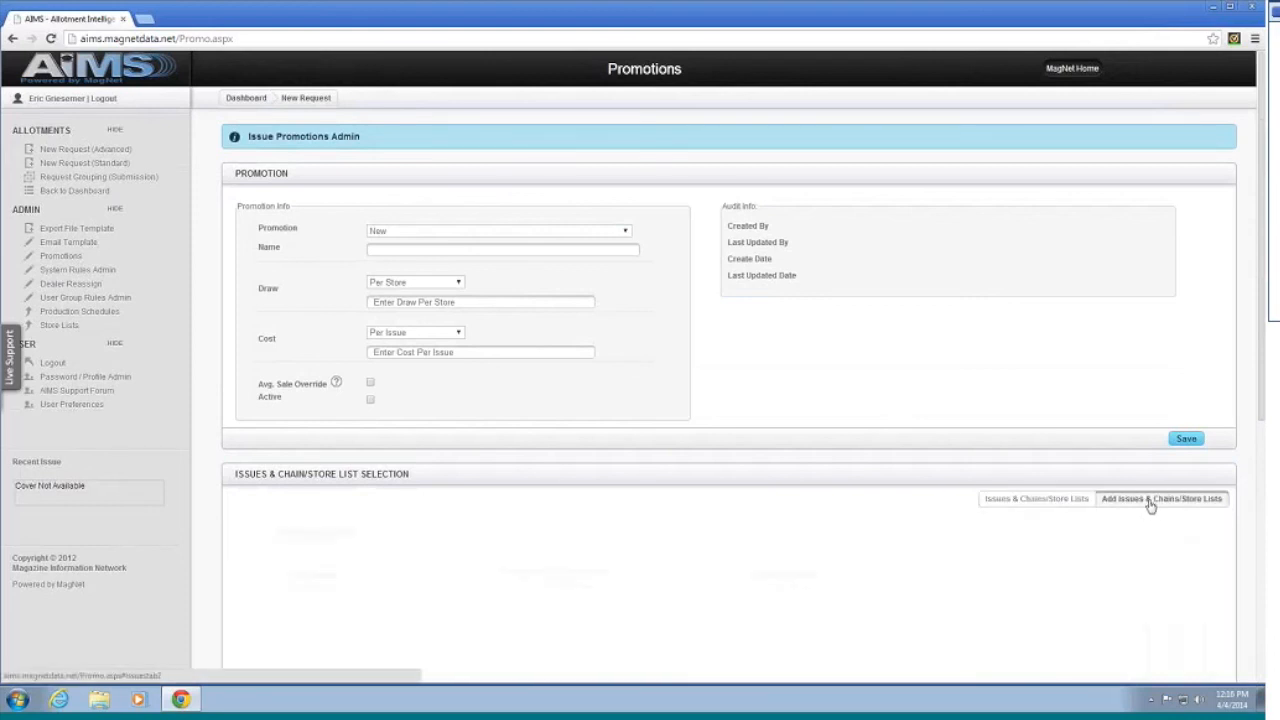
{"action": "scroll", "coordinate": [914, 451], "scroll_direction": "down", "scroll_amount": 3}
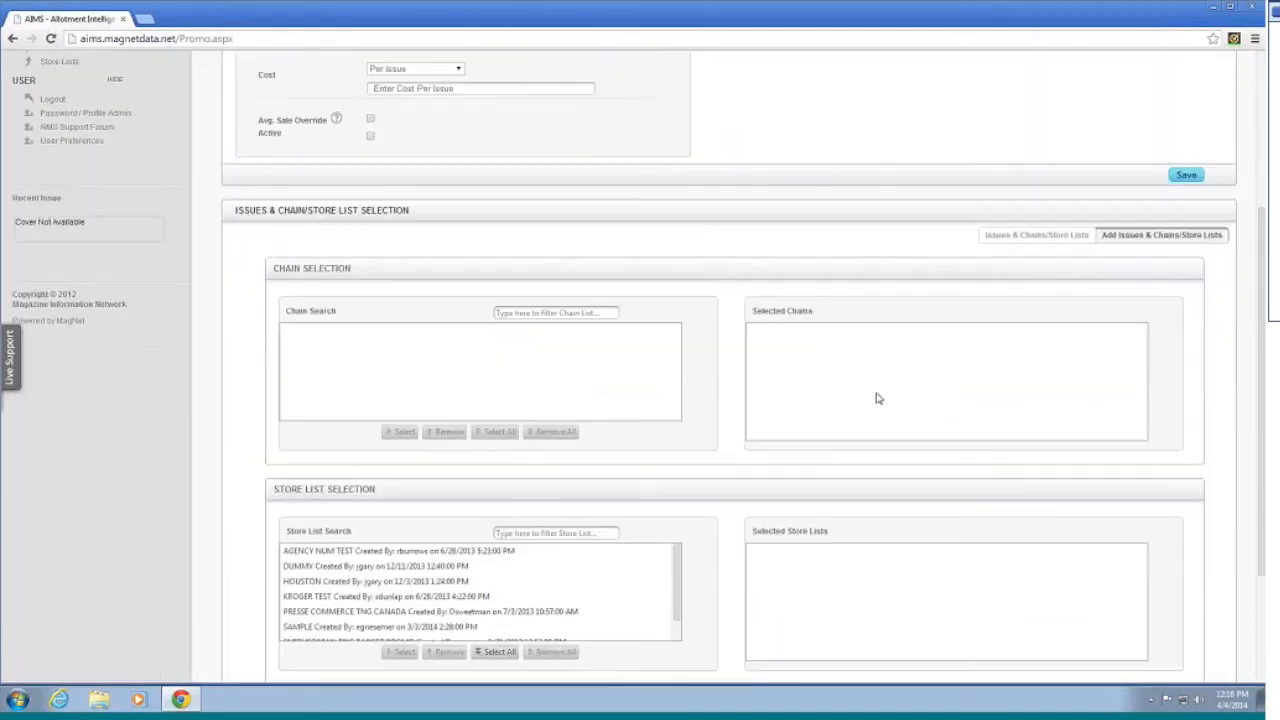
{"action": "scroll", "coordinate": [850, 392], "scroll_direction": "up", "scroll_amount": 3}
{"action": "scroll", "coordinate": [734, 371], "scroll_direction": "down", "scroll_amount": 3}
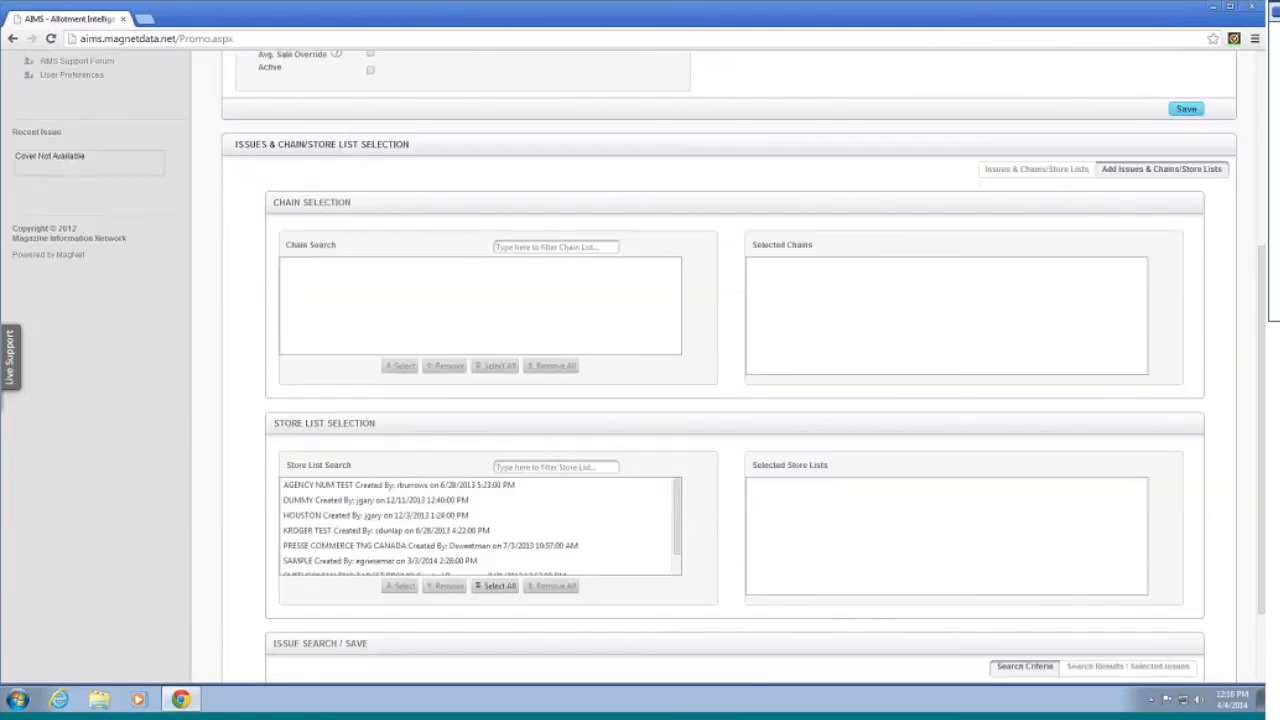
{"action": "scroll", "coordinate": [535, 520], "scroll_direction": "up", "scroll_amount": 3}
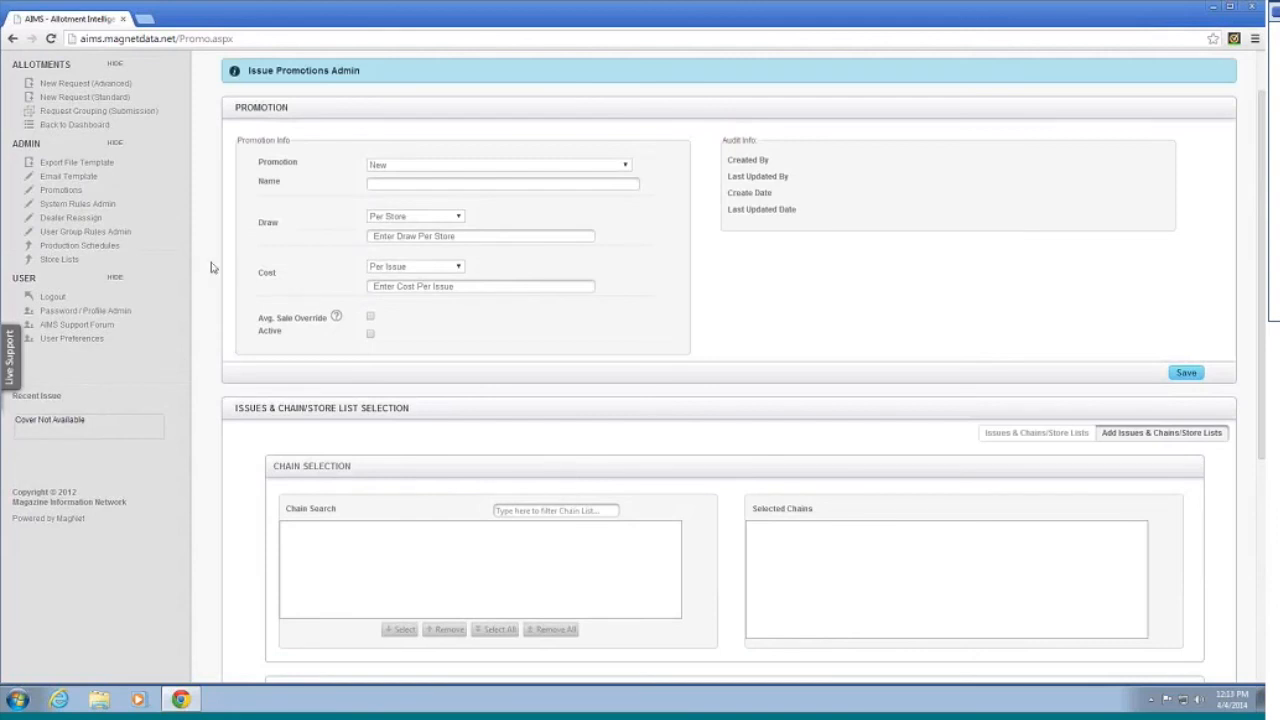
Step: Open Store Lists, dismiss the file picker, view the current store list, then return to Upload
{"action": "left_click", "coordinate": [57, 261]}
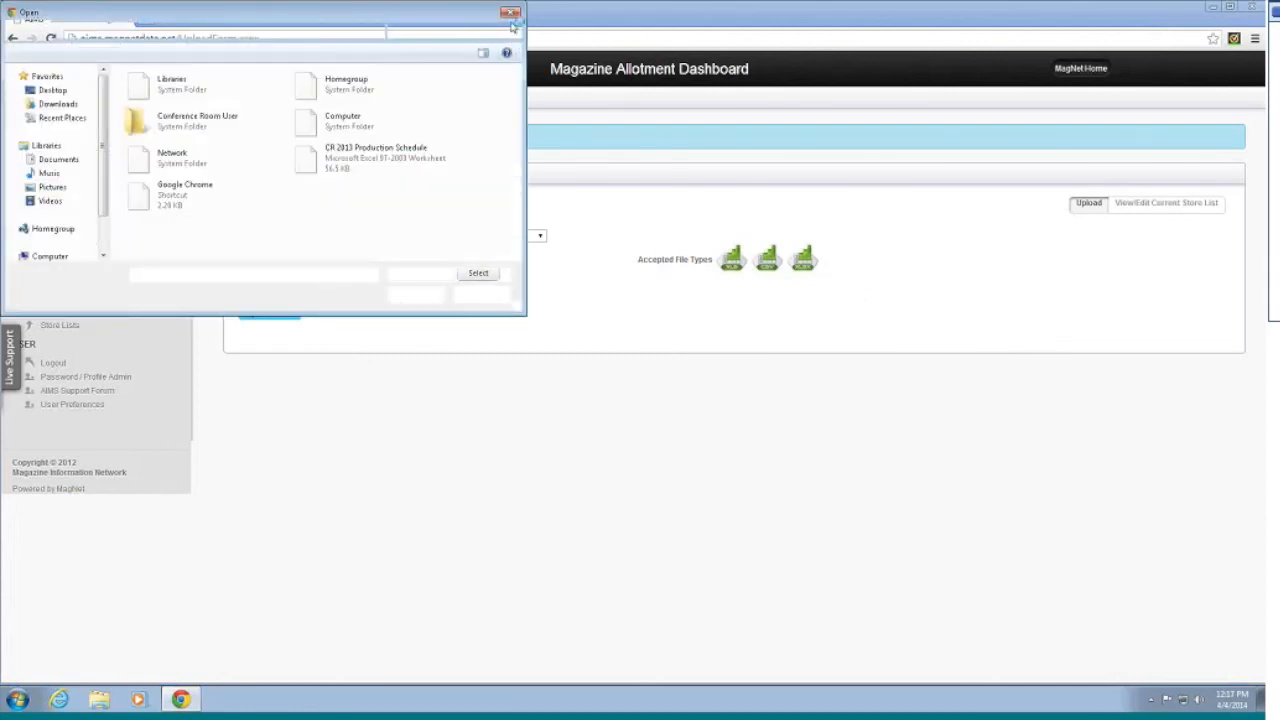
{"action": "left_click", "coordinate": [510, 14]}
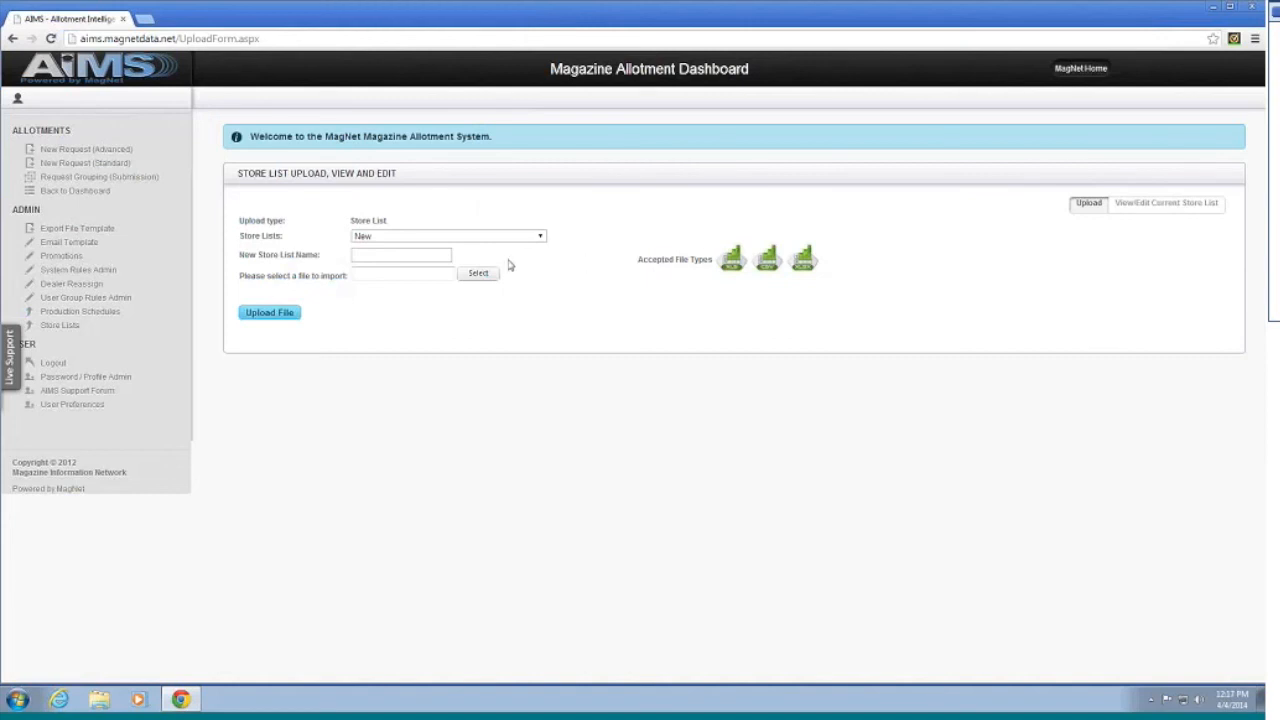
{"action": "left_click", "coordinate": [1142, 206]}
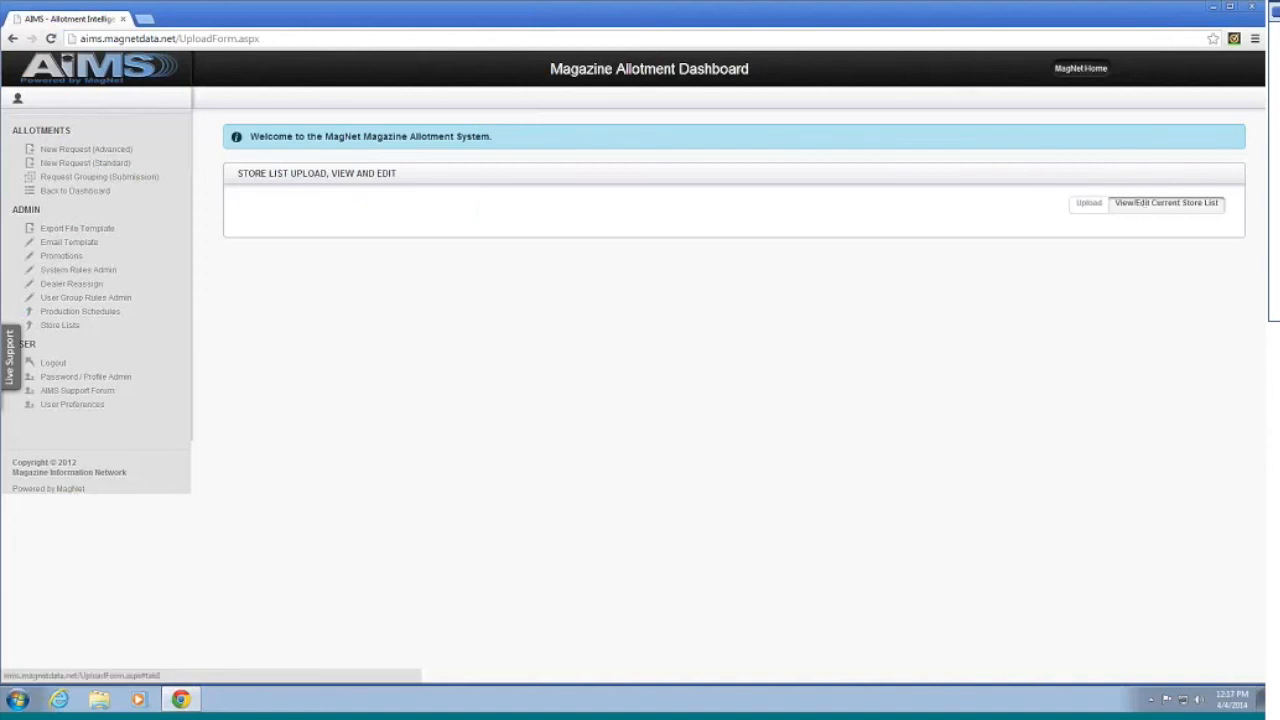
{"action": "left_click", "coordinate": [1084, 209]}
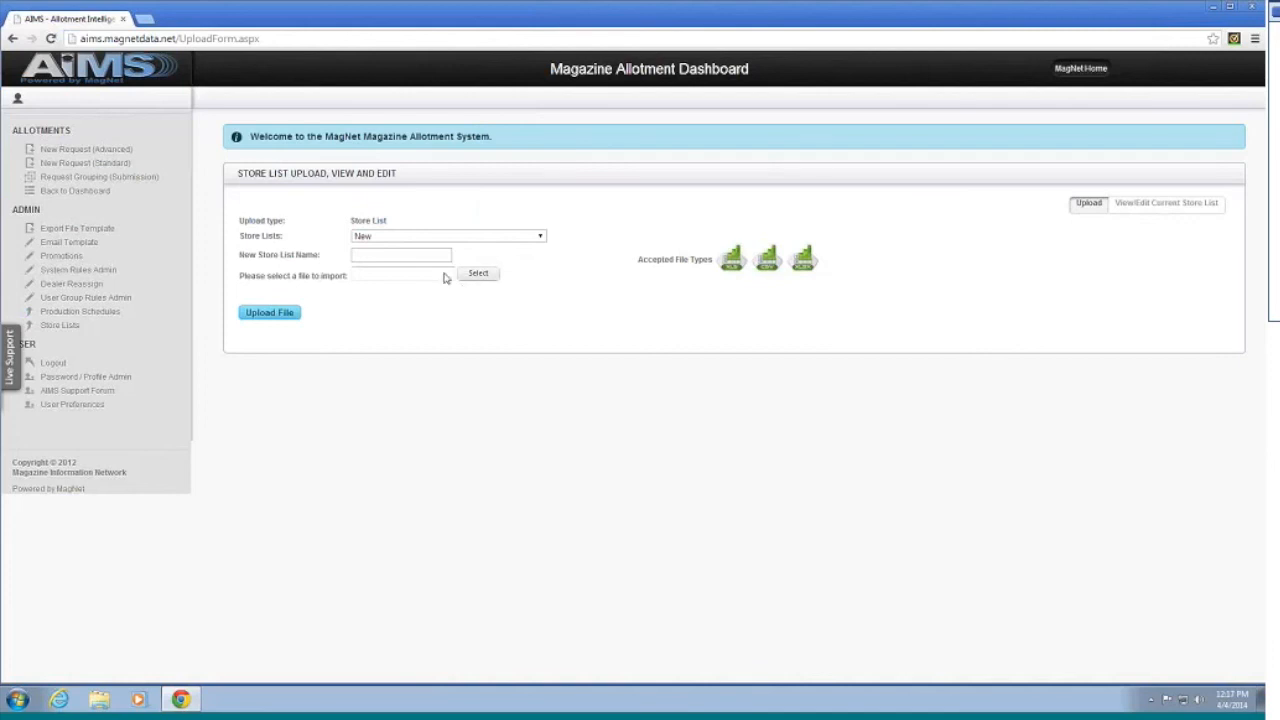
Step: Open the Production Schedules upload, view and edit page from the Admin sidebar
{"action": "left_click", "coordinate": [91, 315]}
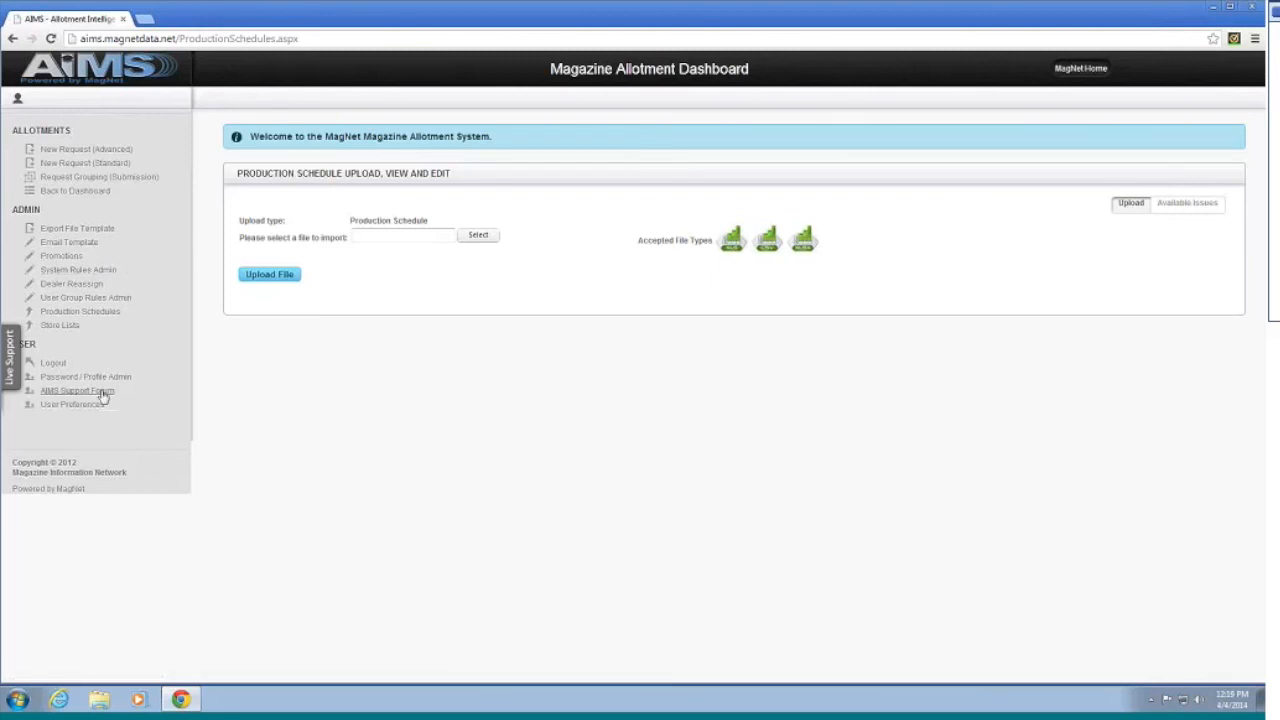
Step: Open User Preferences and show the Agency Submission Grouping groups Unassigned and Hudson Atlas
{"action": "left_click", "coordinate": [73, 408]}
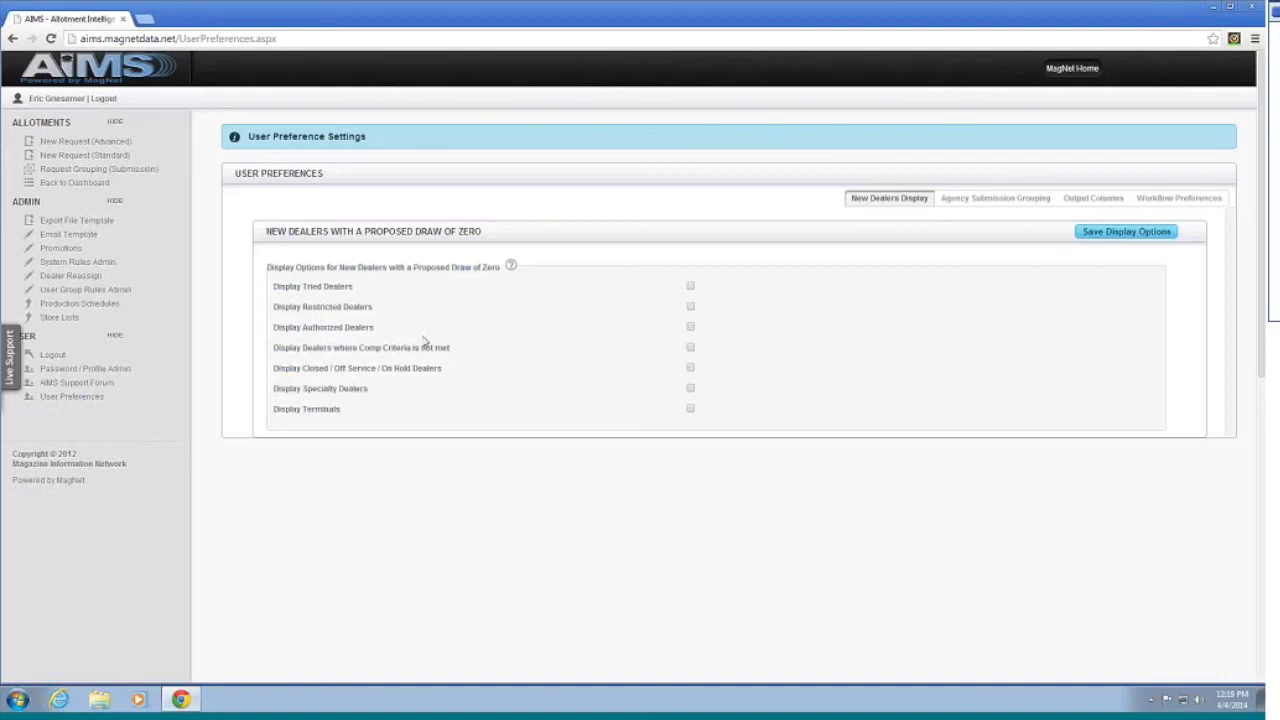
{"action": "left_click", "coordinate": [962, 200]}
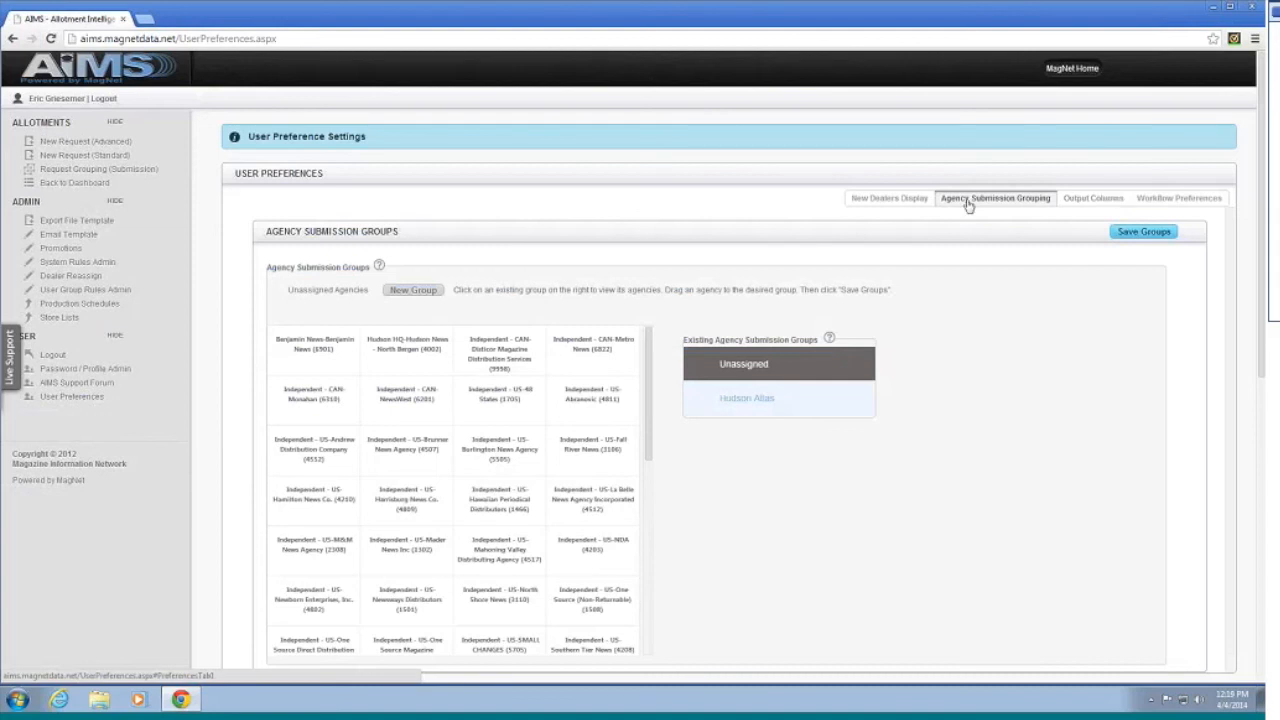
{"action": "scroll", "coordinate": [850, 258], "scroll_direction": "down", "scroll_amount": 1}
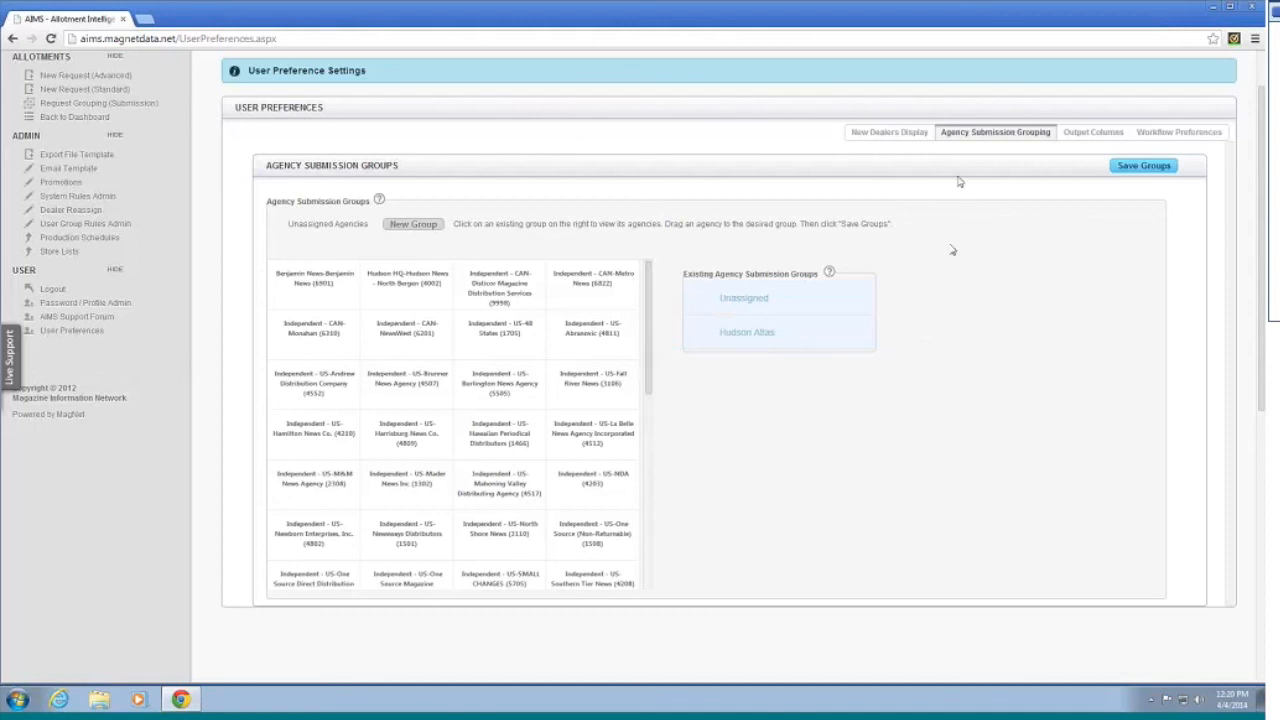
{"action": "left_click", "coordinate": [778, 338]}
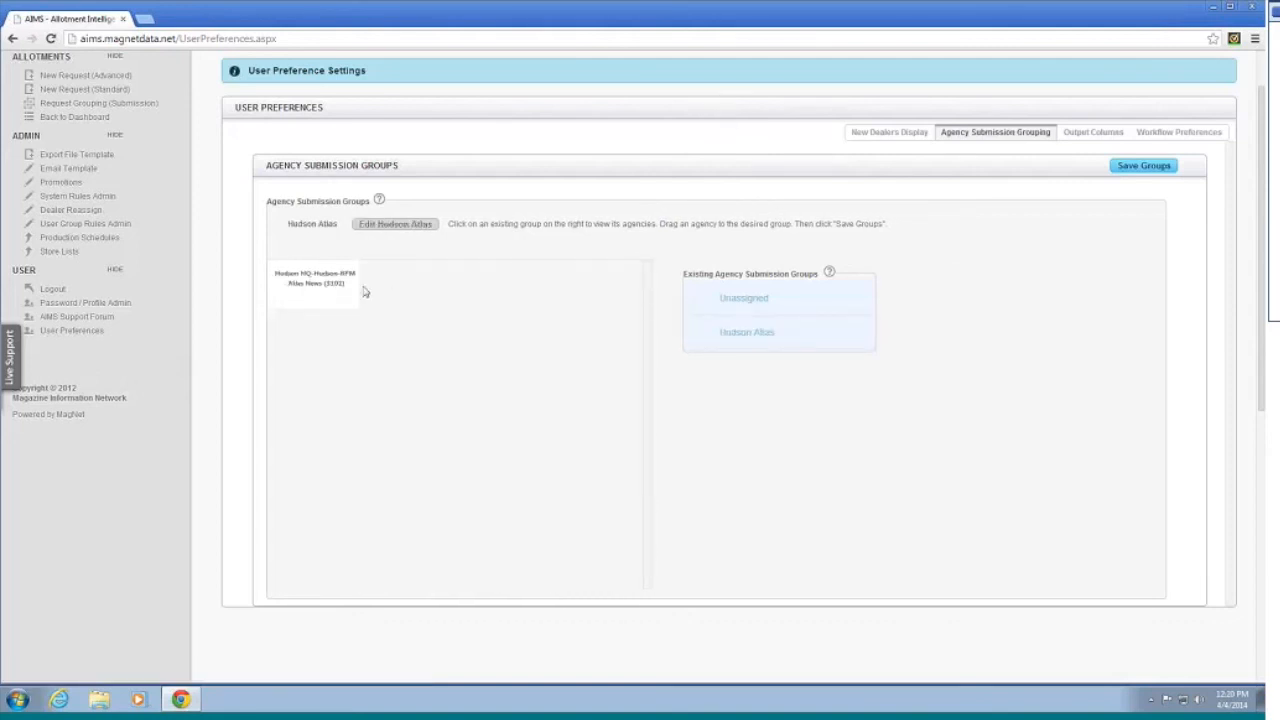
{"action": "left_click", "coordinate": [740, 312]}
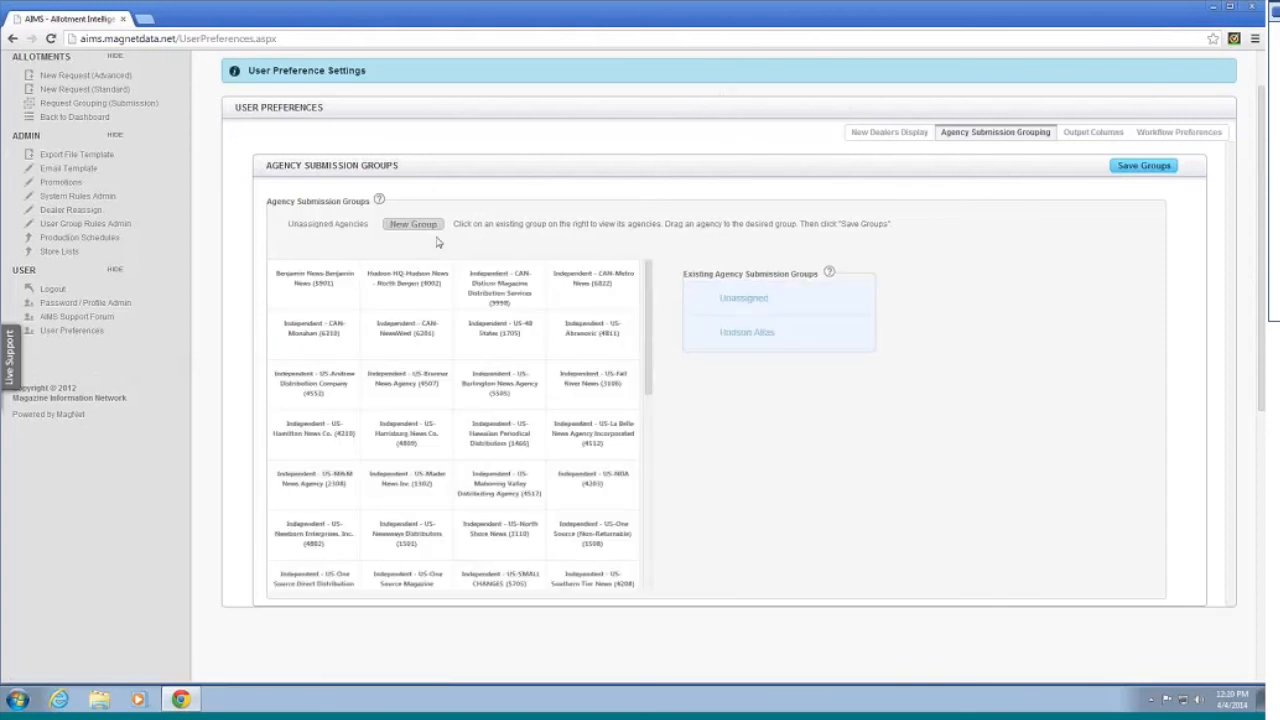
Step: Start a new submission group named 'Independent' and browse the email template choices
{"action": "left_click", "coordinate": [432, 226]}
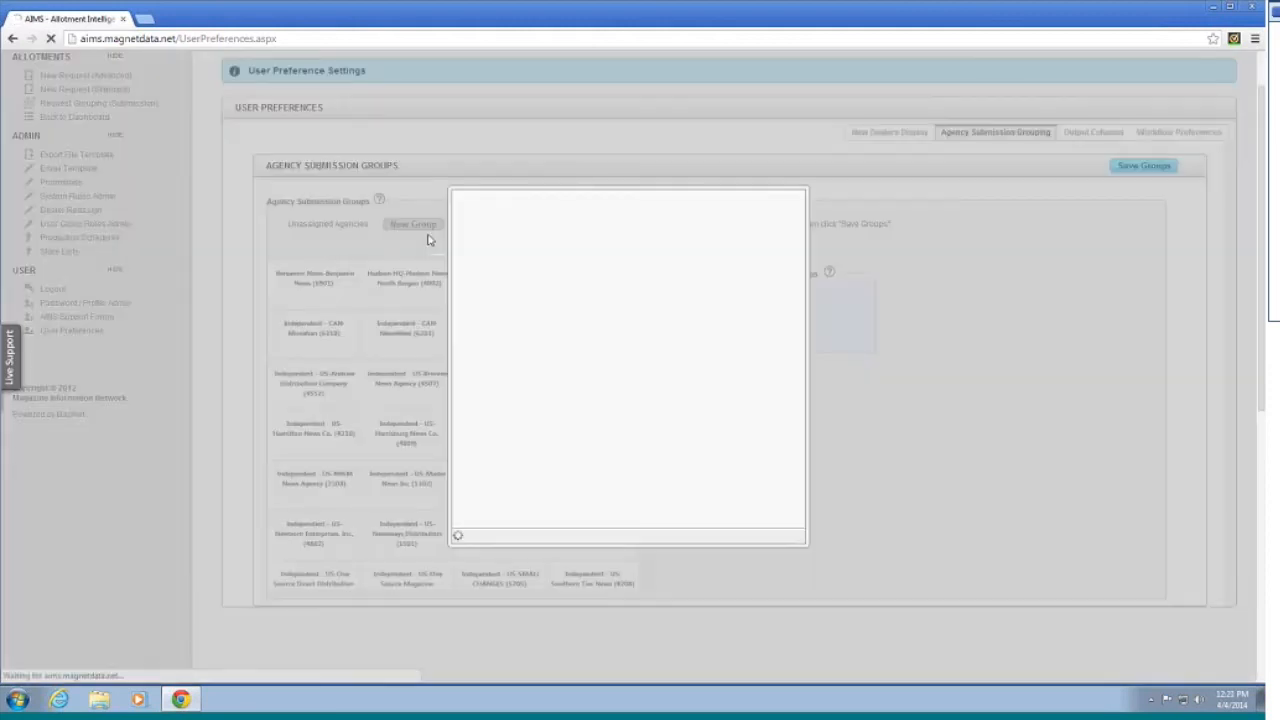
{"action": "type", "text": "Independent"}
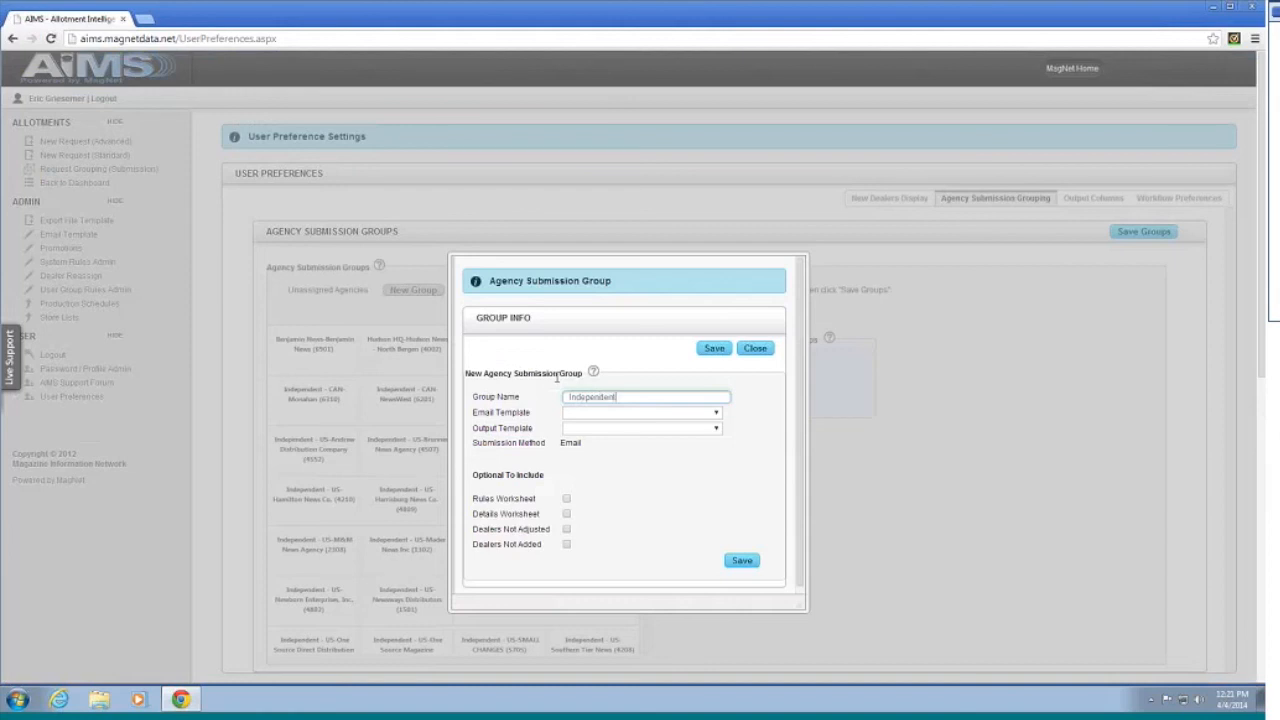
{"action": "left_click", "coordinate": [715, 416]}
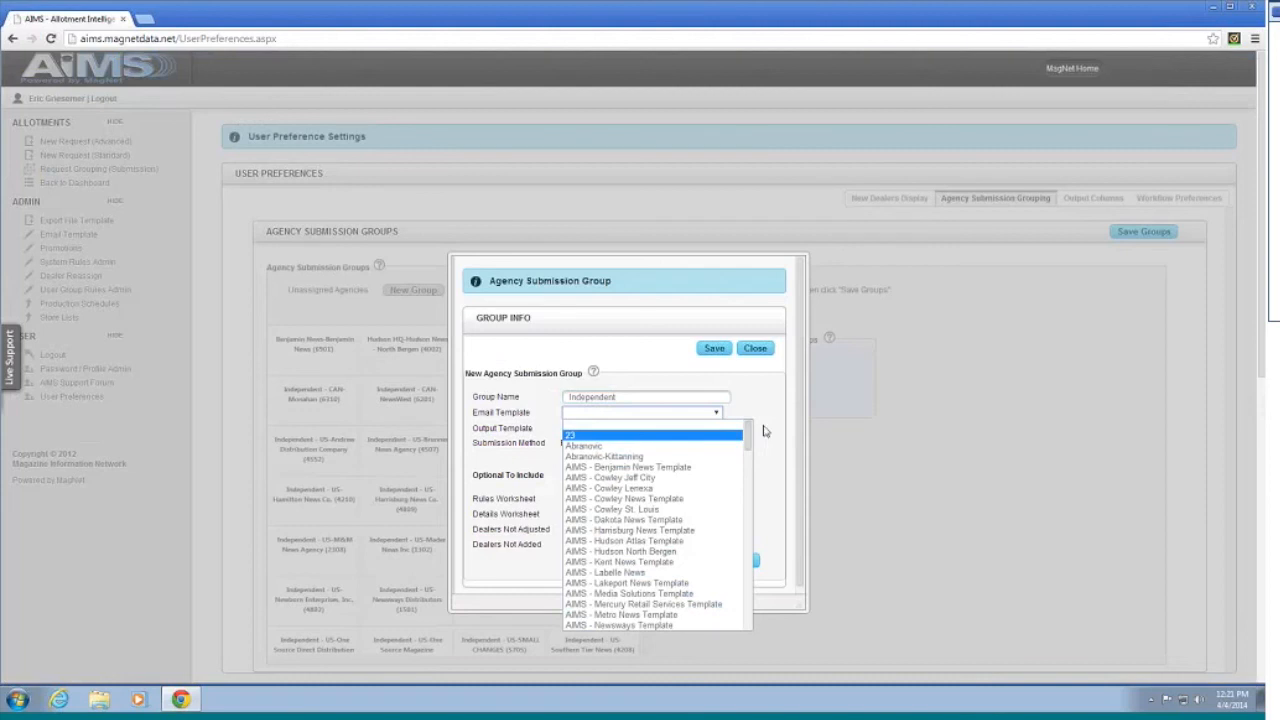
{"action": "left_click", "coordinate": [760, 433]}
{"action": "left_click", "coordinate": [716, 428]}
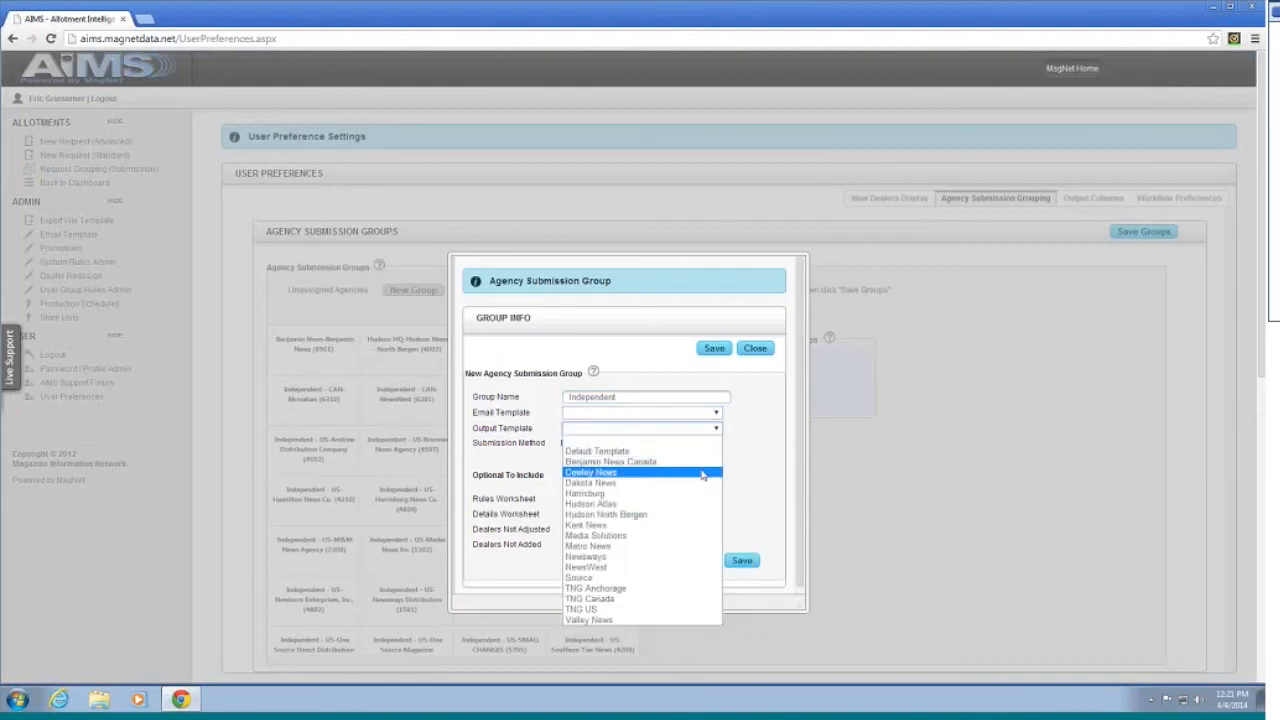
{"action": "left_click", "coordinate": [717, 413]}
{"action": "scroll", "coordinate": [732, 470], "scroll_direction": "down", "scroll_amount": 8}
{"action": "scroll", "coordinate": [739, 506], "scroll_direction": "down", "scroll_amount": 8}
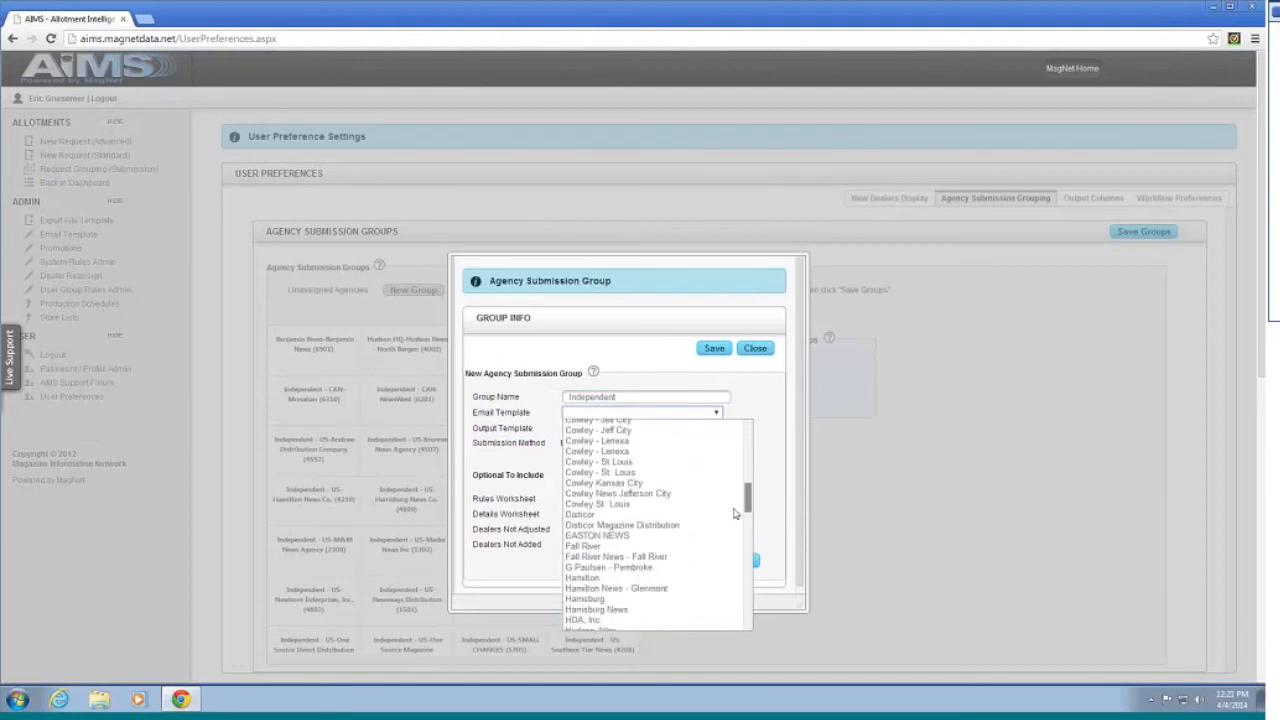
{"action": "scroll", "coordinate": [728, 540], "scroll_direction": "down", "scroll_amount": 8}
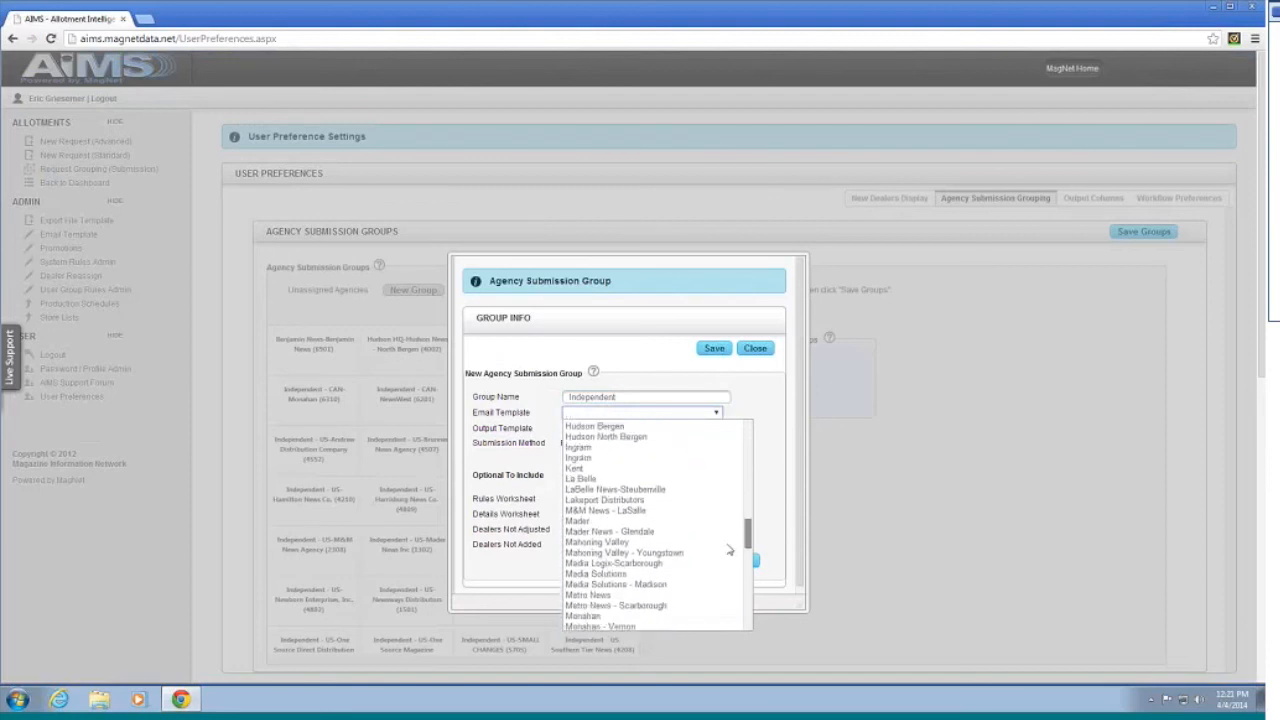
{"action": "scroll", "coordinate": [726, 592], "scroll_direction": "down", "scroll_amount": 8}
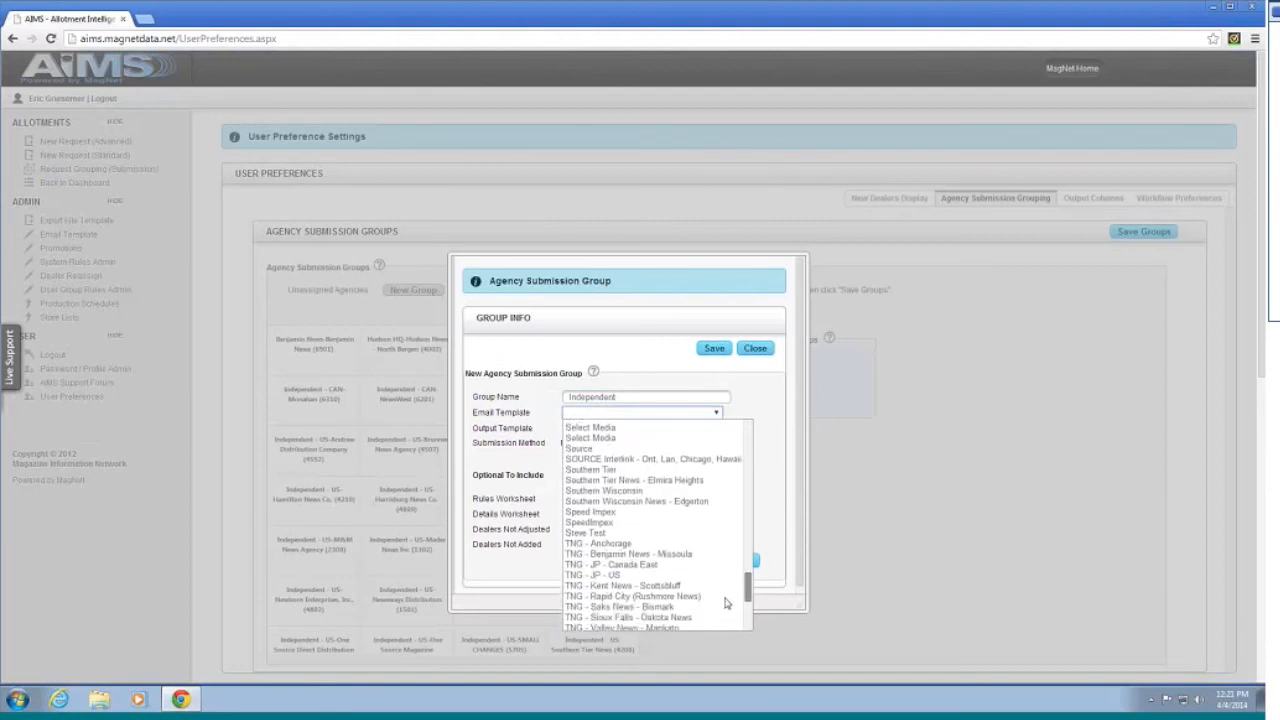
{"action": "scroll", "coordinate": [710, 540], "scroll_direction": "up", "scroll_amount": 20}
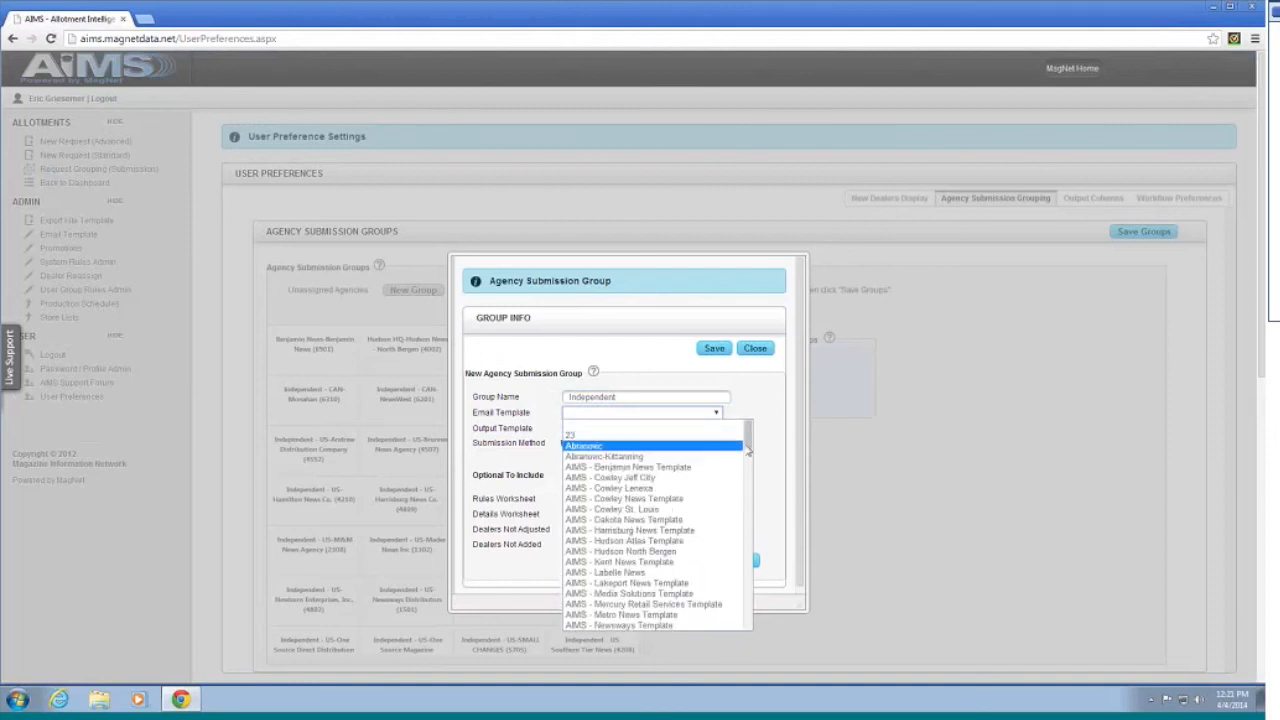
{"action": "left_click", "coordinate": [760, 425]}
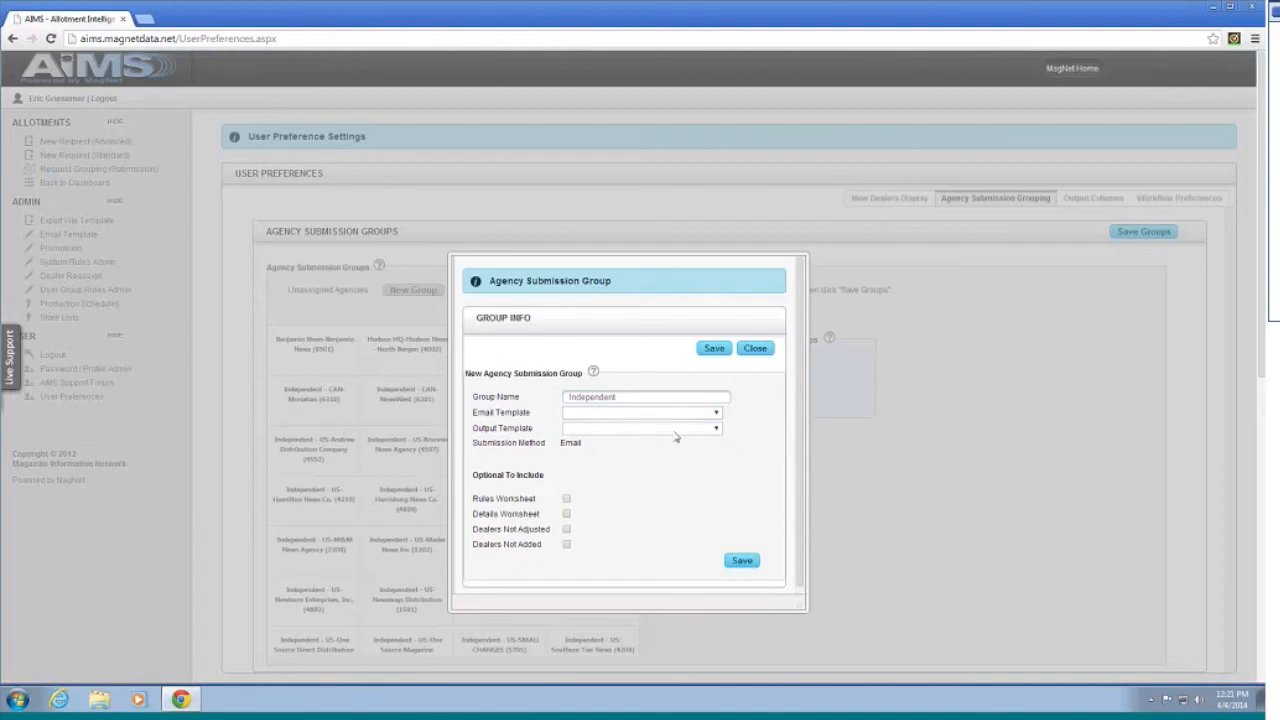
Step: Set the output template to Default Template, save the Independent group and close the form
{"action": "left_click", "coordinate": [615, 430]}
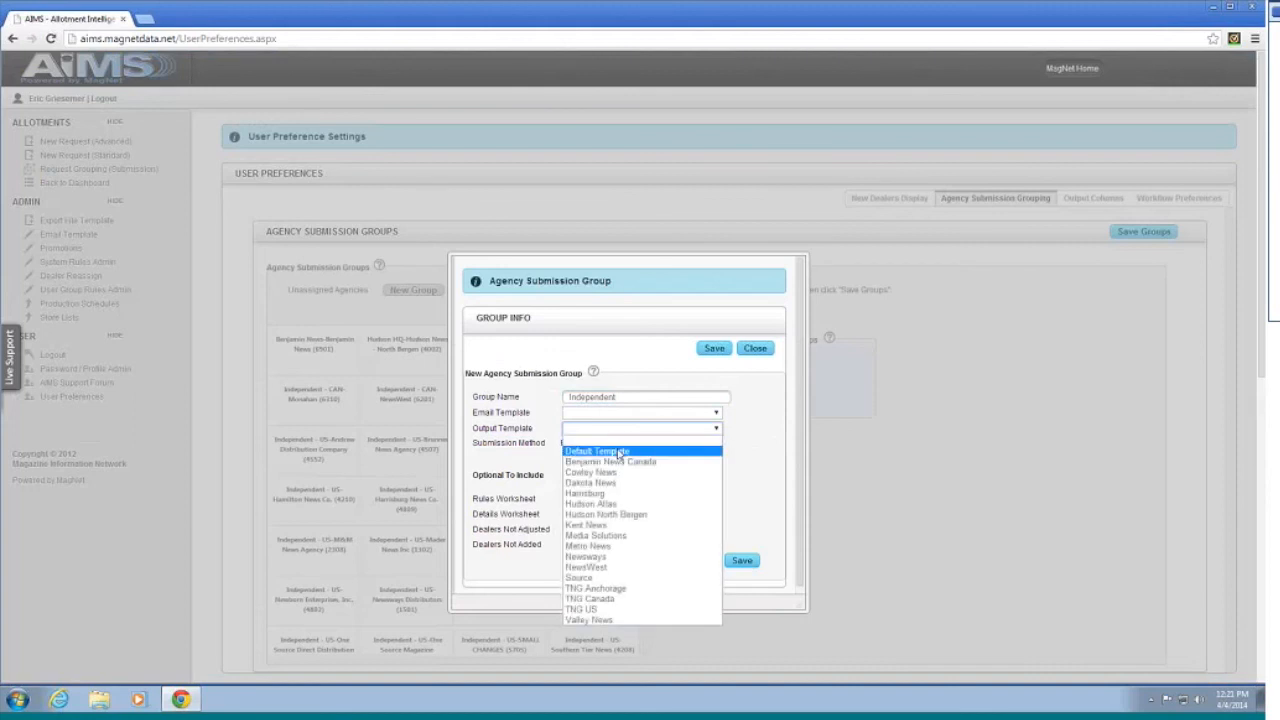
{"action": "left_click", "coordinate": [617, 451]}
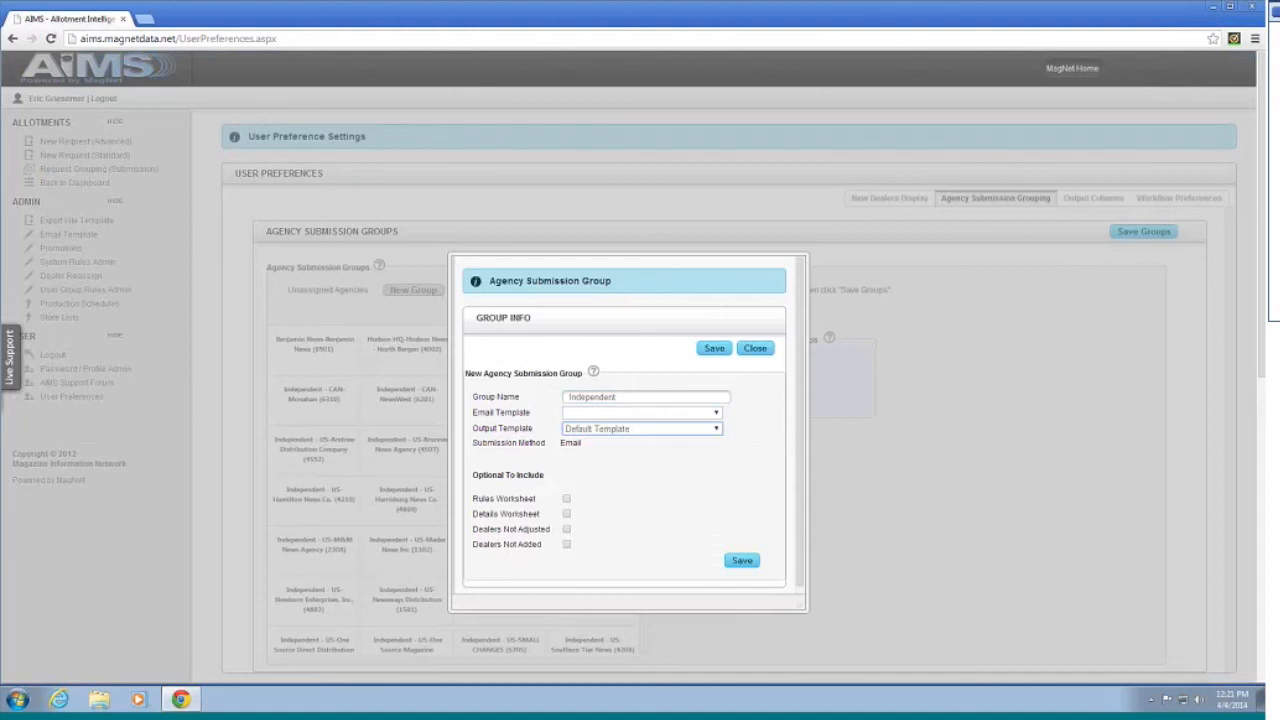
{"action": "left_click", "coordinate": [741, 560]}
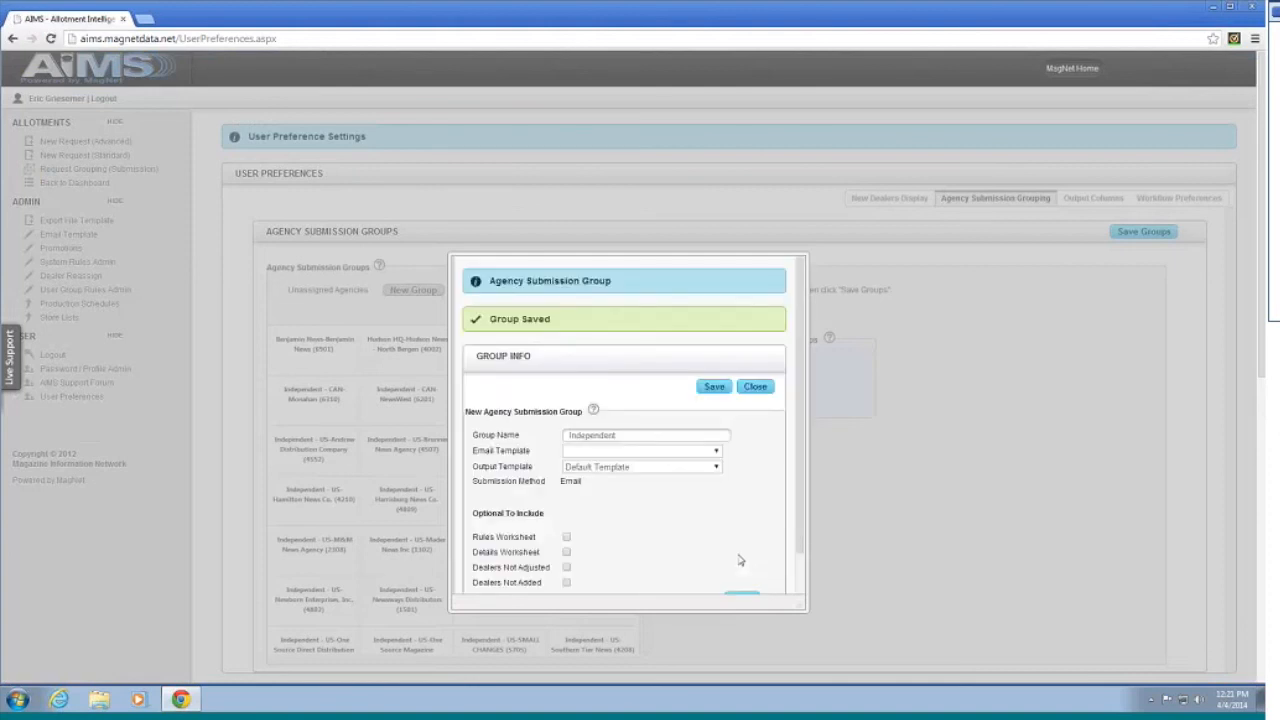
{"action": "left_click", "coordinate": [757, 388]}
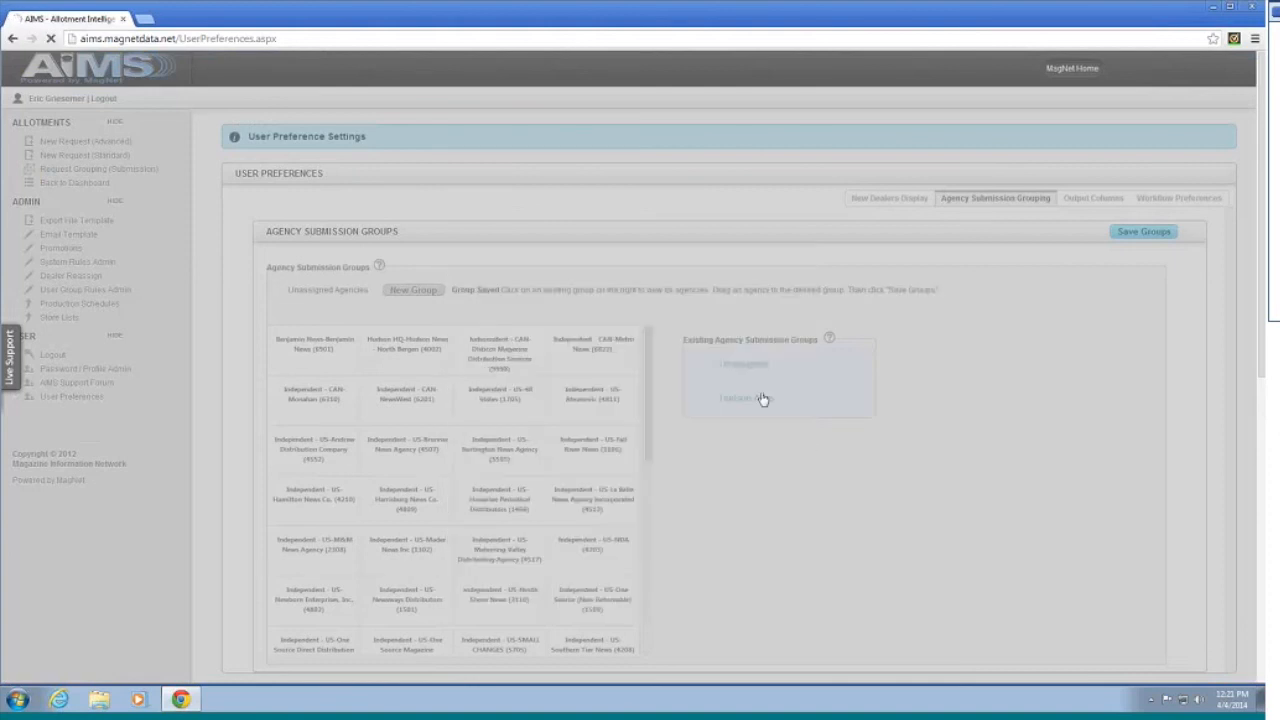
Step: Drag CAN-Monahan, CAN-NewsWest, US-Mahoning Valley and US-Burlington News Agency into Independent and confirm its members
{"action": "left_click", "coordinate": [728, 444]}
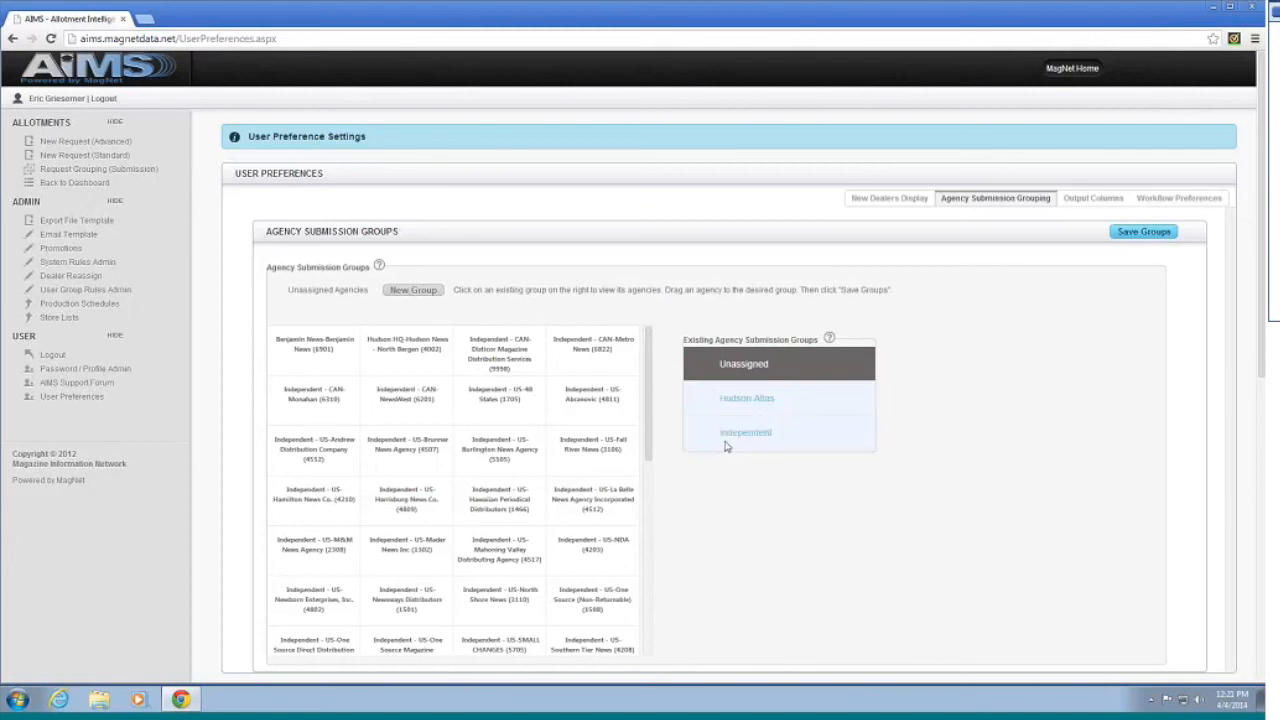
{"action": "left_click", "coordinate": [735, 375]}
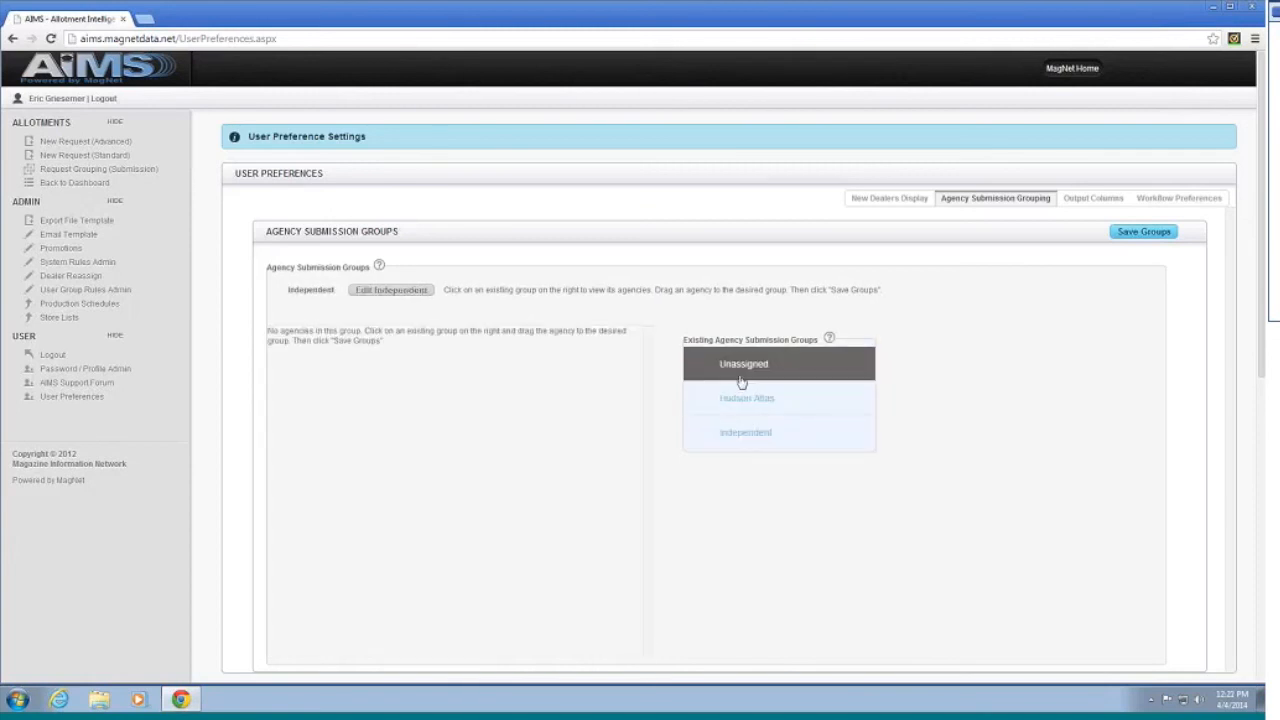
{"action": "left_click", "coordinate": [733, 390]}
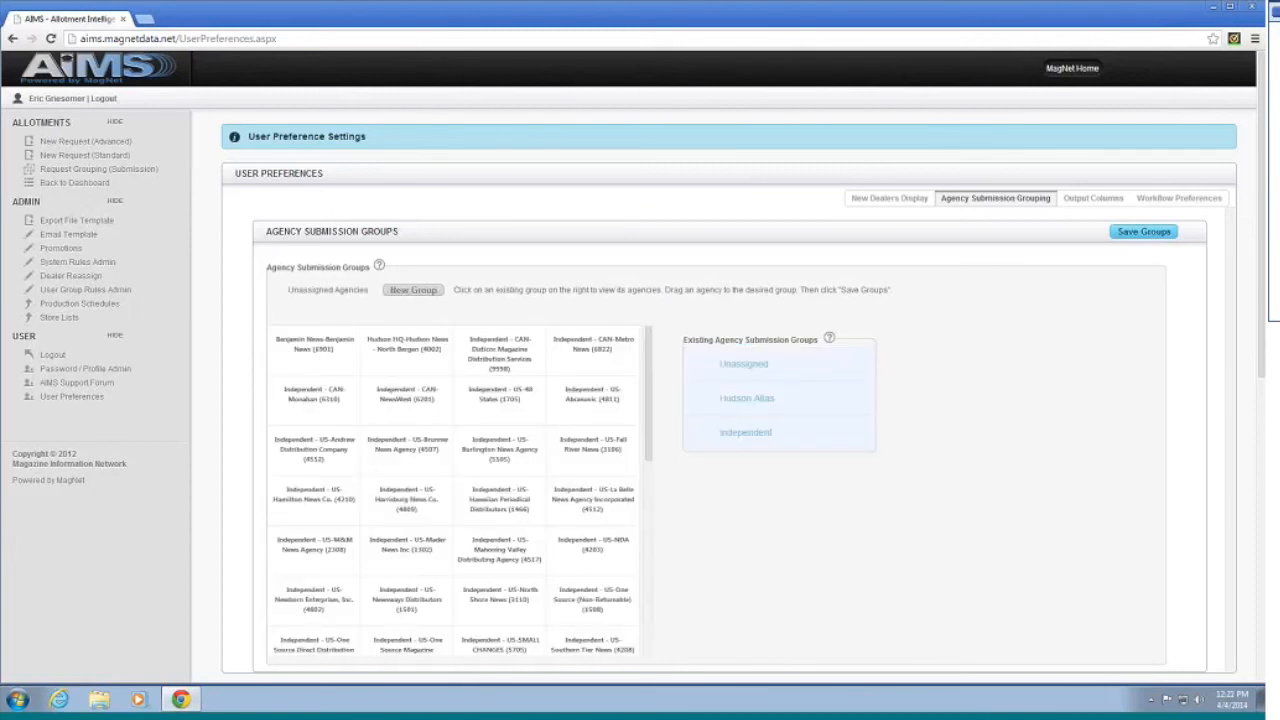
{"action": "left_click_drag", "start_coordinate": [313, 393], "coordinate": [713, 431]}
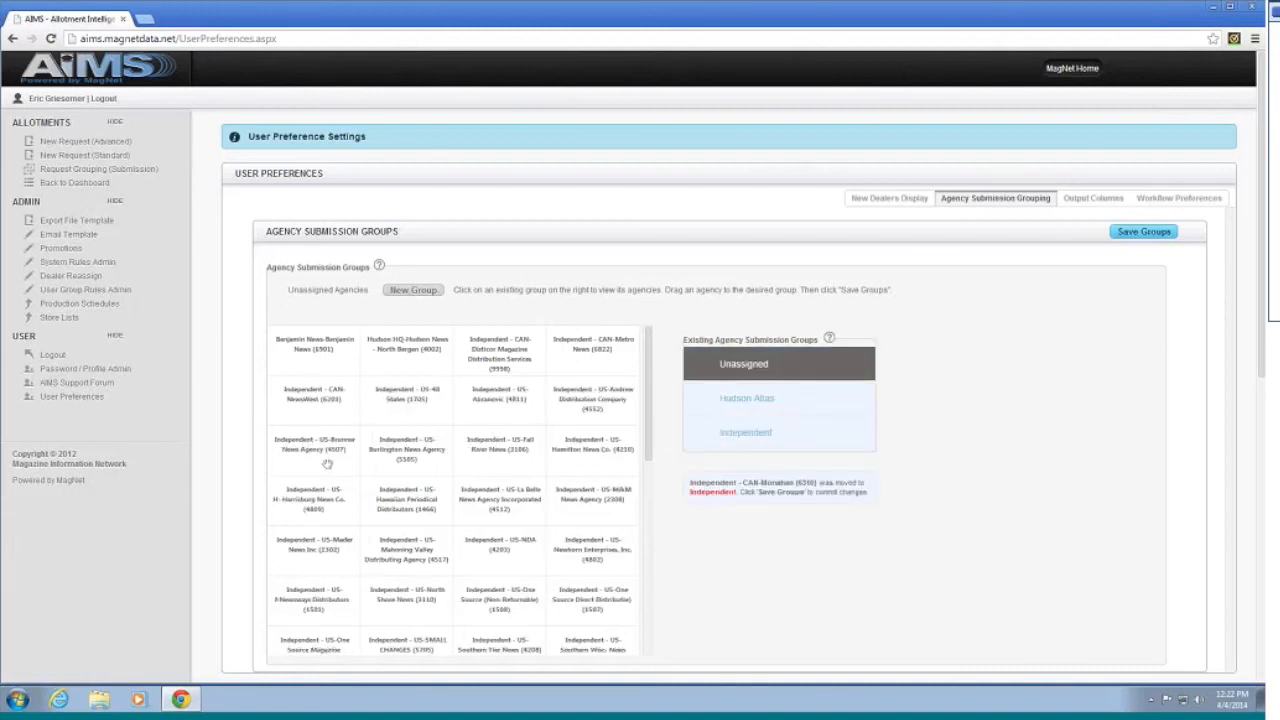
{"action": "left_click_drag", "start_coordinate": [312, 393], "coordinate": [705, 432]}
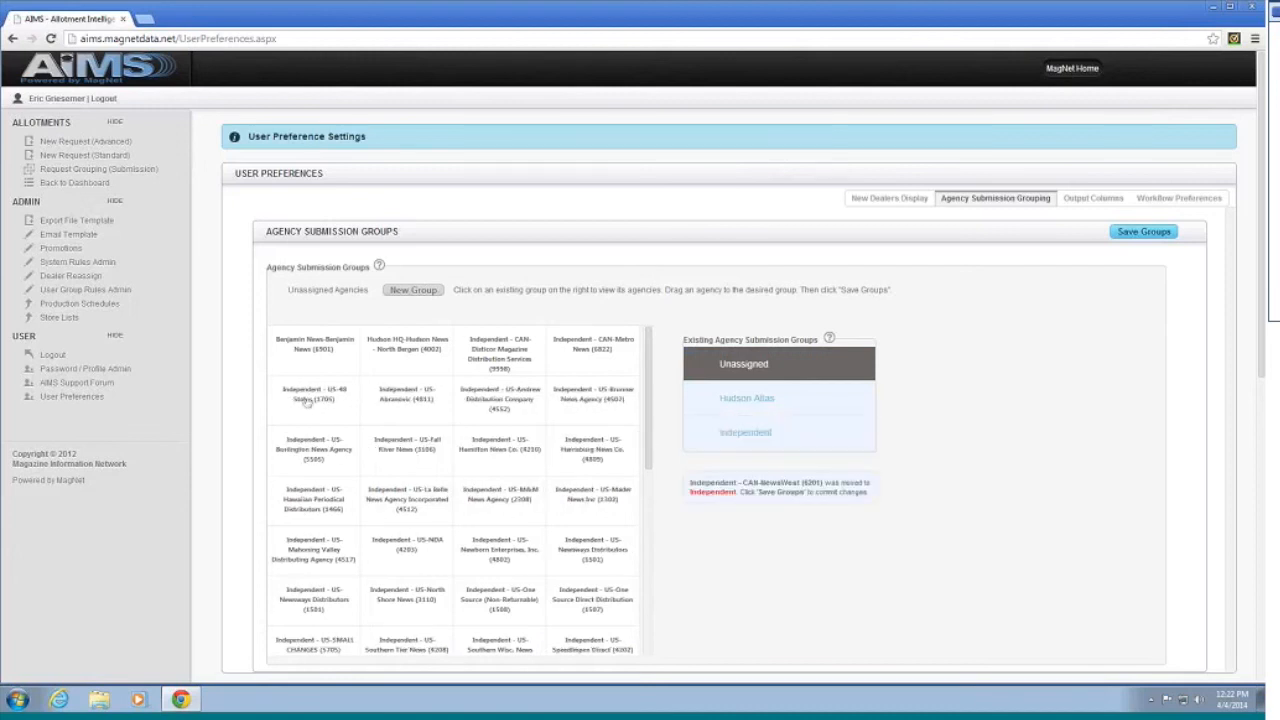
{"action": "left_click_drag", "start_coordinate": [314, 550], "coordinate": [707, 434]}
{"action": "left_click_drag", "start_coordinate": [314, 449], "coordinate": [645, 460]}
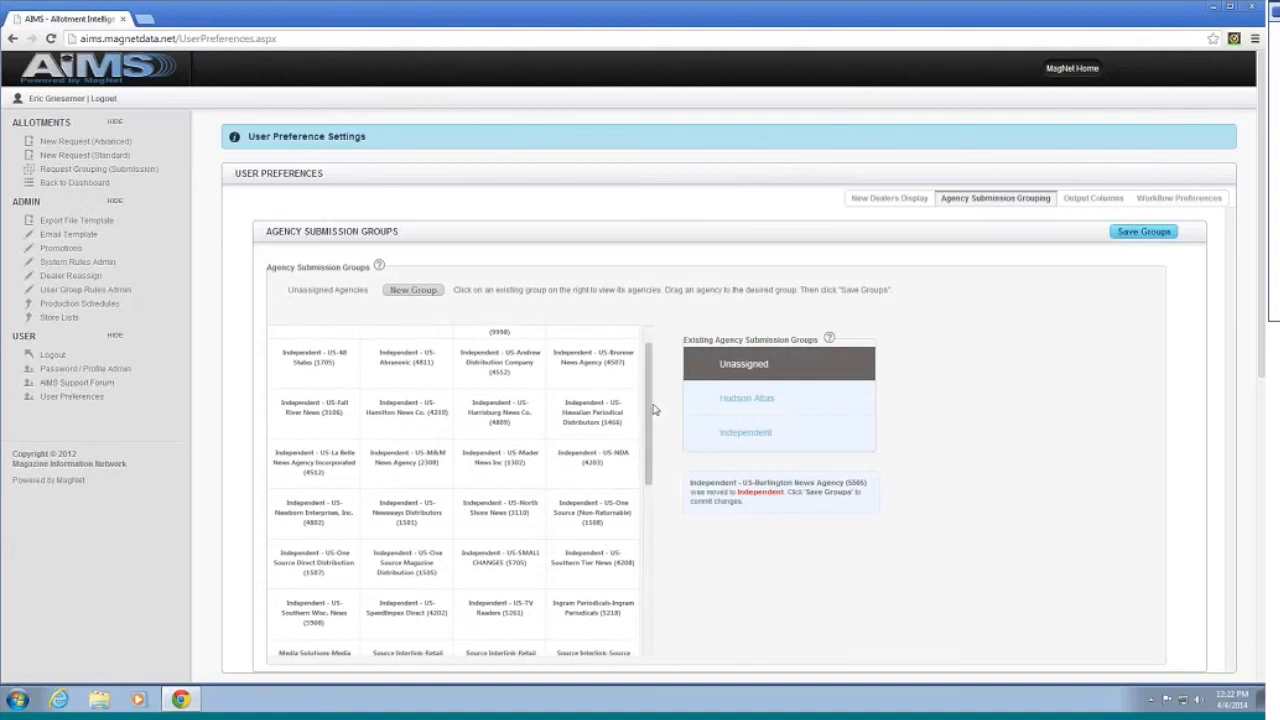
{"action": "left_click_drag", "start_coordinate": [648, 417], "coordinate": [656, 396]}
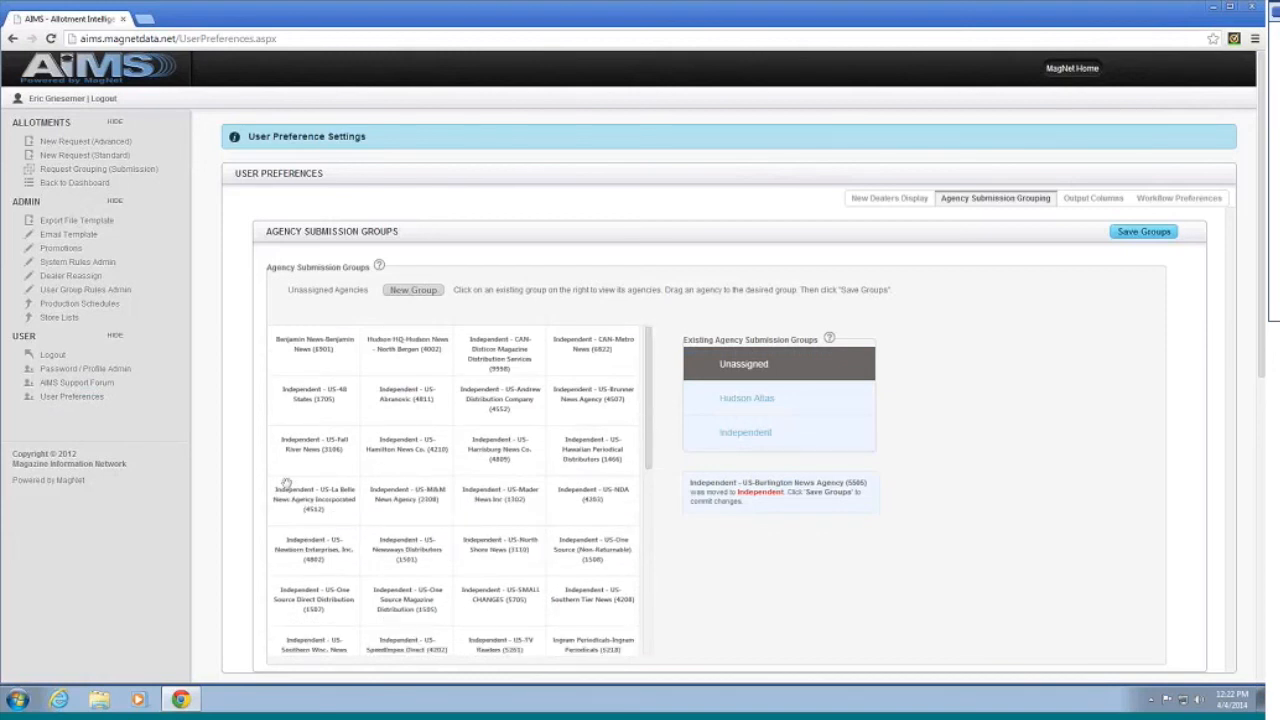
{"action": "left_click", "coordinate": [733, 448]}
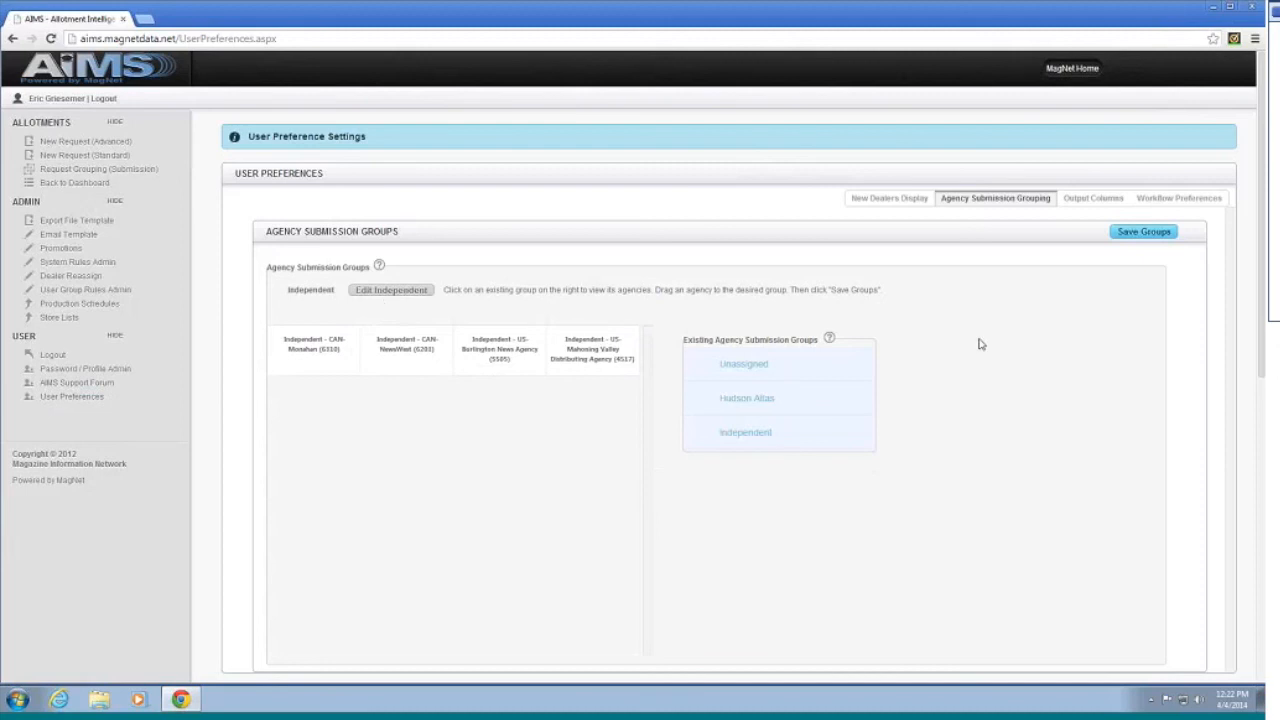
{"action": "left_click", "coordinate": [745, 365]}
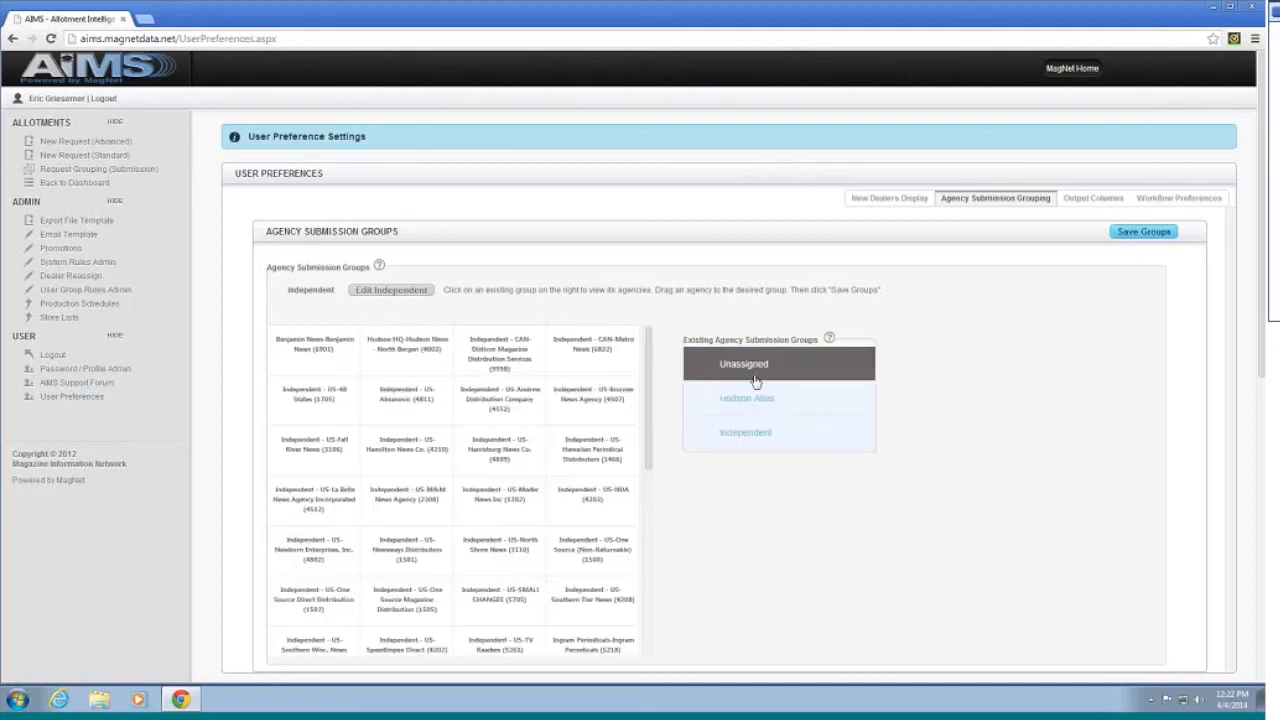
{"action": "left_click_drag", "start_coordinate": [650, 451], "coordinate": [658, 425]}
Step: Start a new group named 'Source Group' with the Source Interlink Distributors email template
{"action": "left_click", "coordinate": [425, 292]}
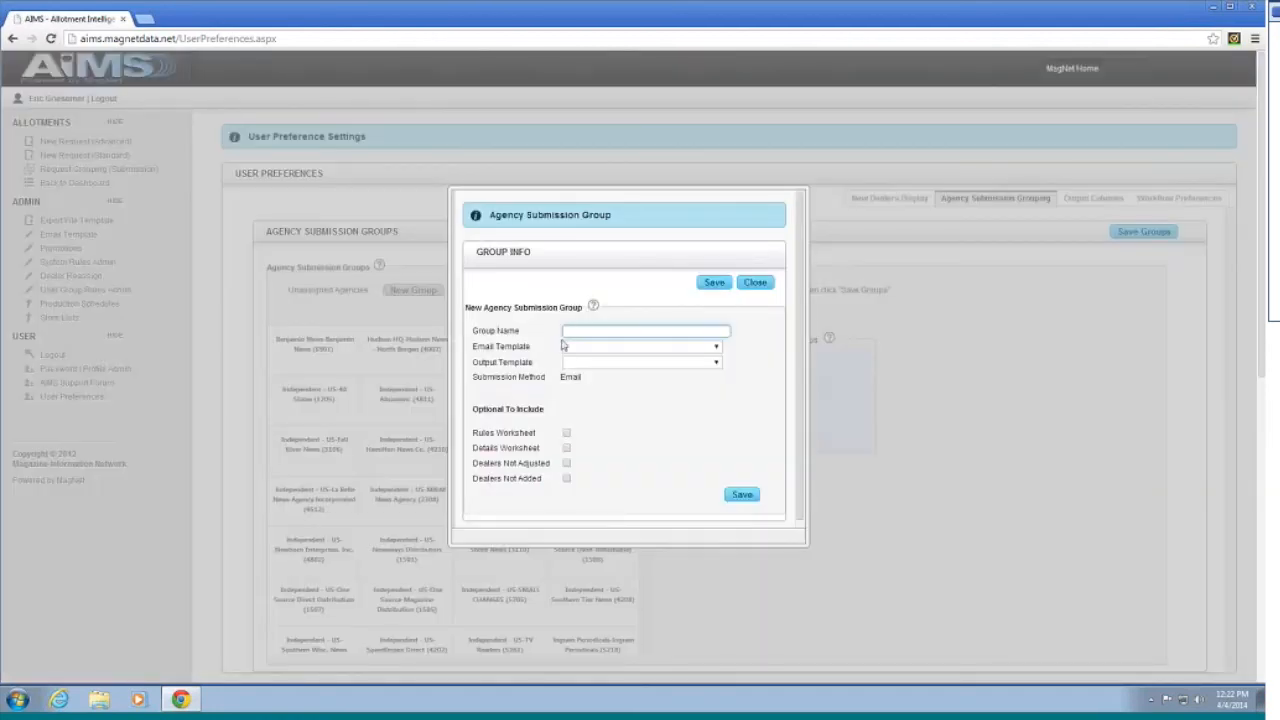
{"action": "type", "text": "Source Group"}
{"action": "left_click", "coordinate": [625, 347]}
{"action": "scroll", "coordinate": [638, 437], "scroll_direction": "down", "scroll_amount": 2}
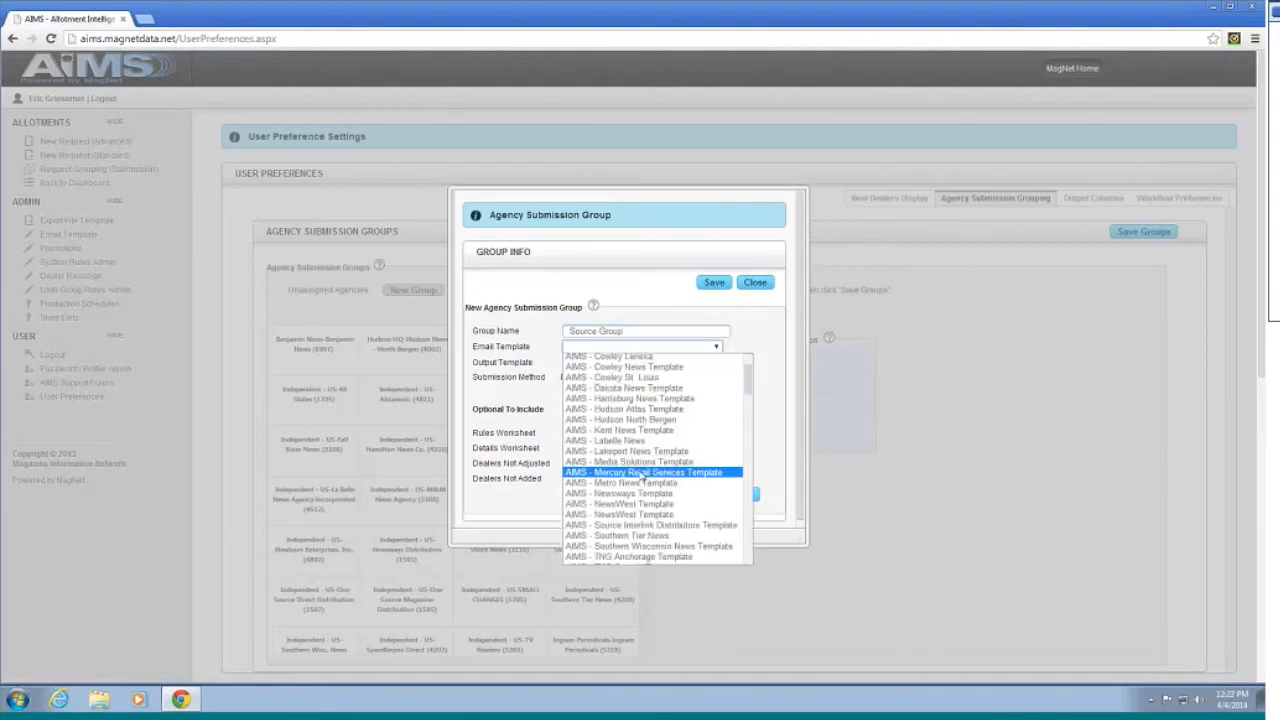
{"action": "left_click", "coordinate": [667, 525]}
Step: Choose Source as the output template, save Source Group and close the form
{"action": "left_click", "coordinate": [690, 362]}
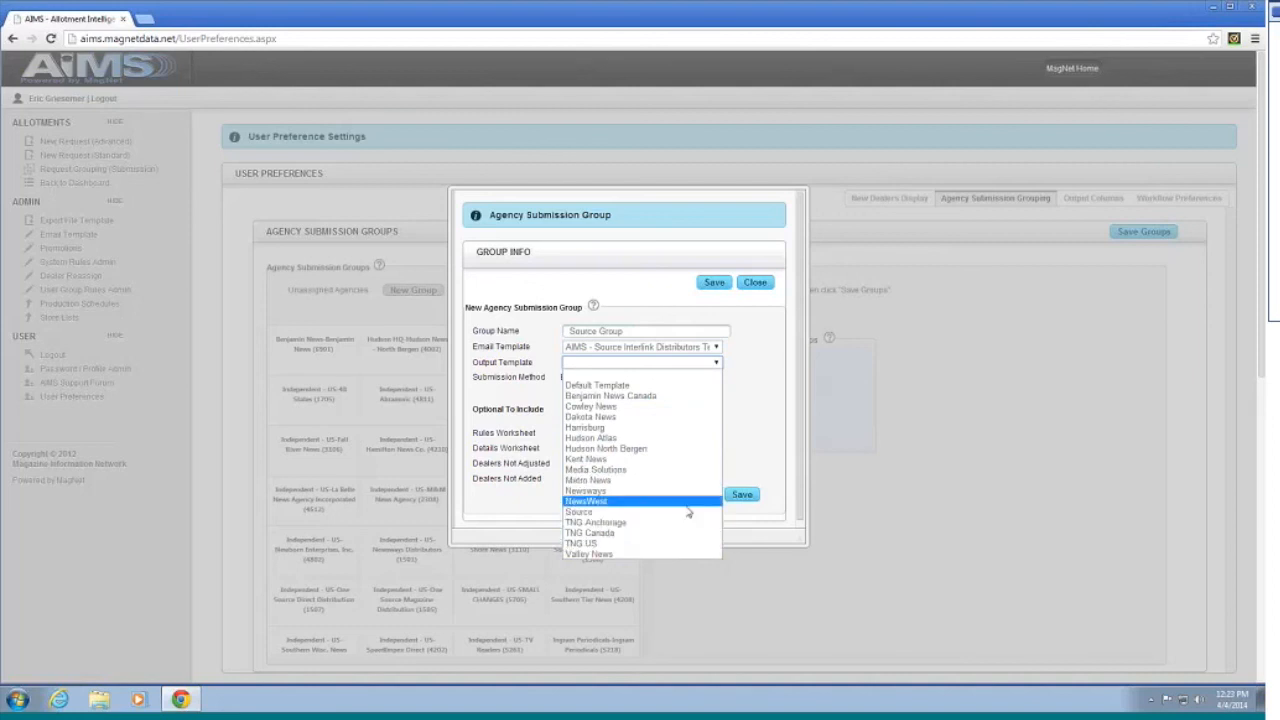
{"action": "left_click", "coordinate": [665, 512]}
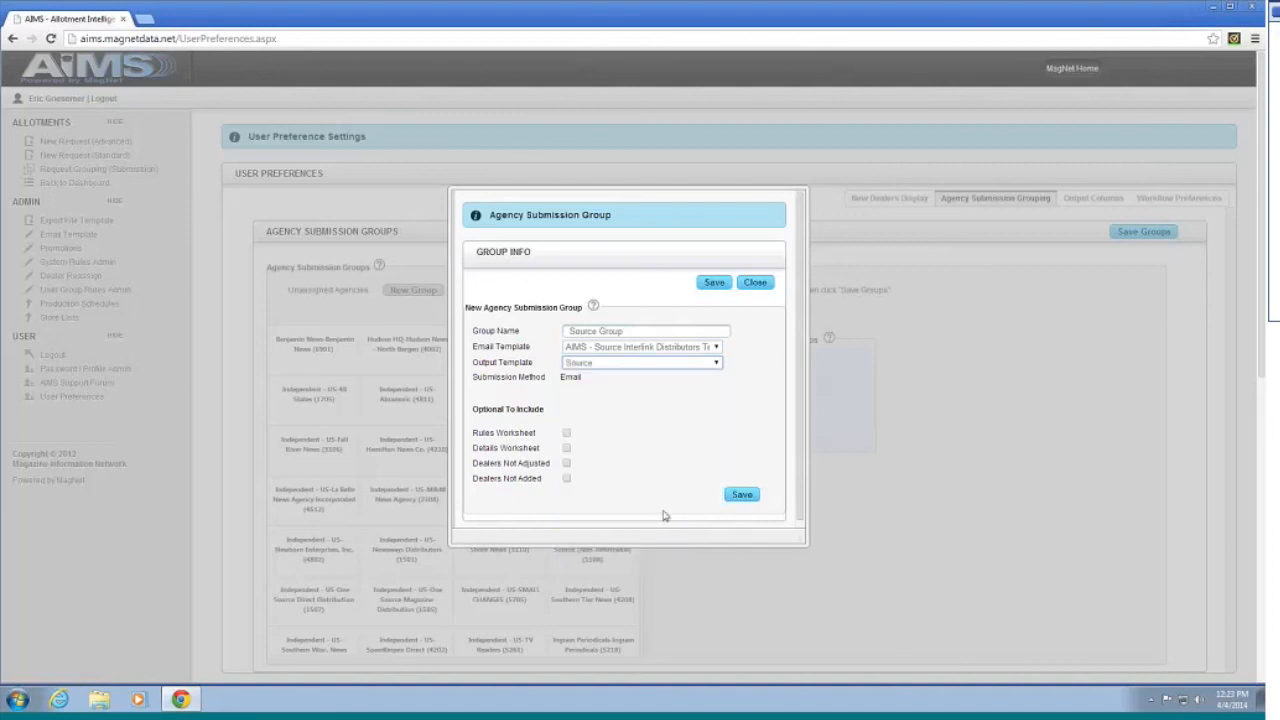
{"action": "left_click", "coordinate": [736, 498]}
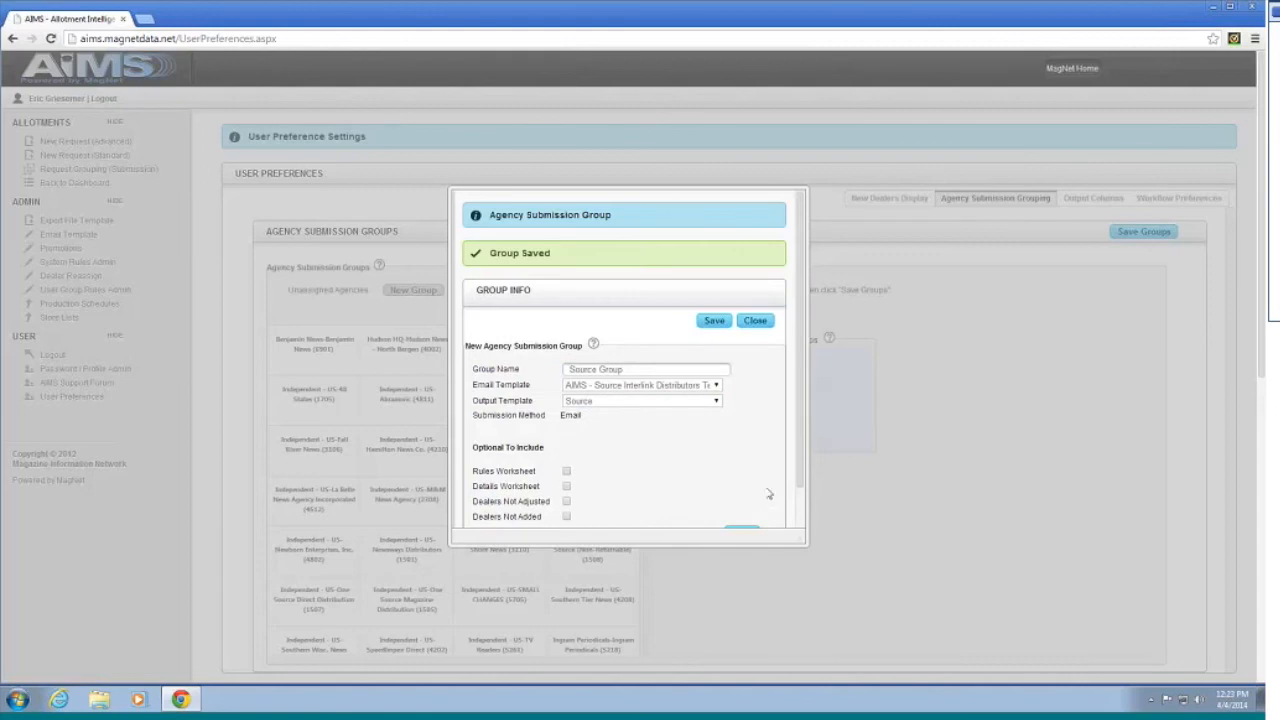
{"action": "scroll", "coordinate": [769, 428], "scroll_direction": "down", "scroll_amount": 3}
{"action": "scroll", "coordinate": [764, 332], "scroll_direction": "up", "scroll_amount": 1}
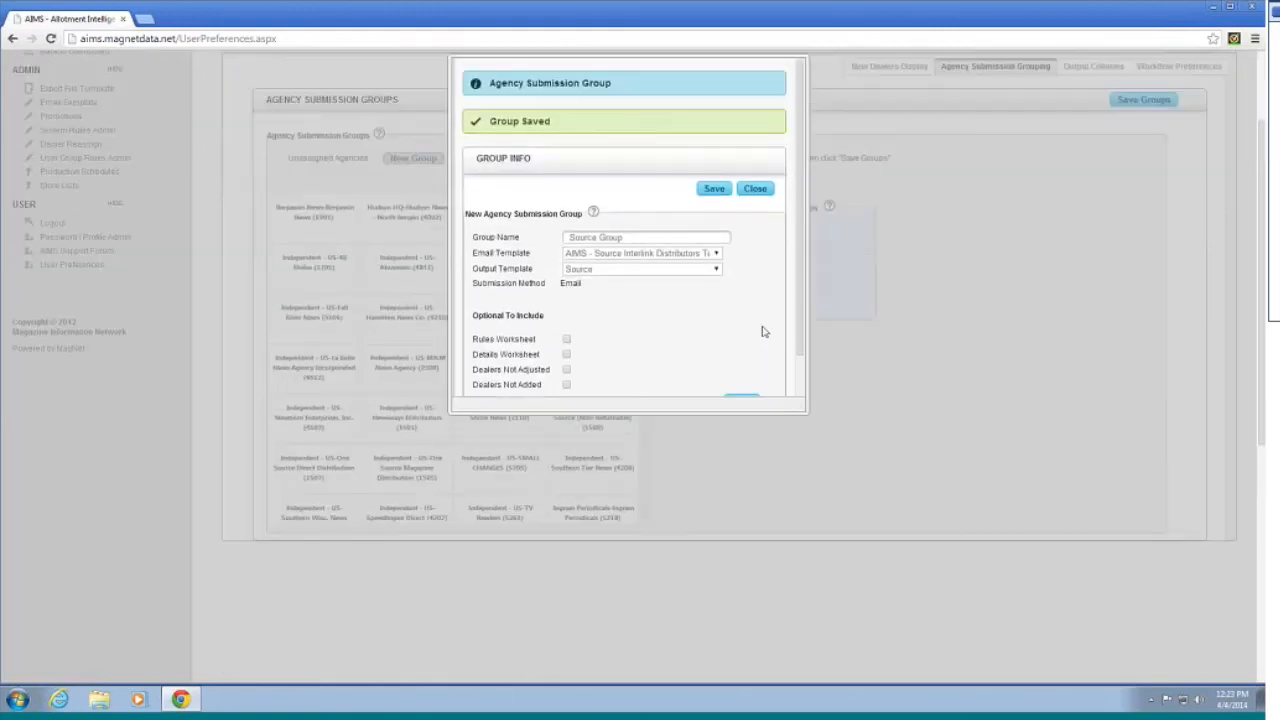
{"action": "left_click", "coordinate": [755, 189]}
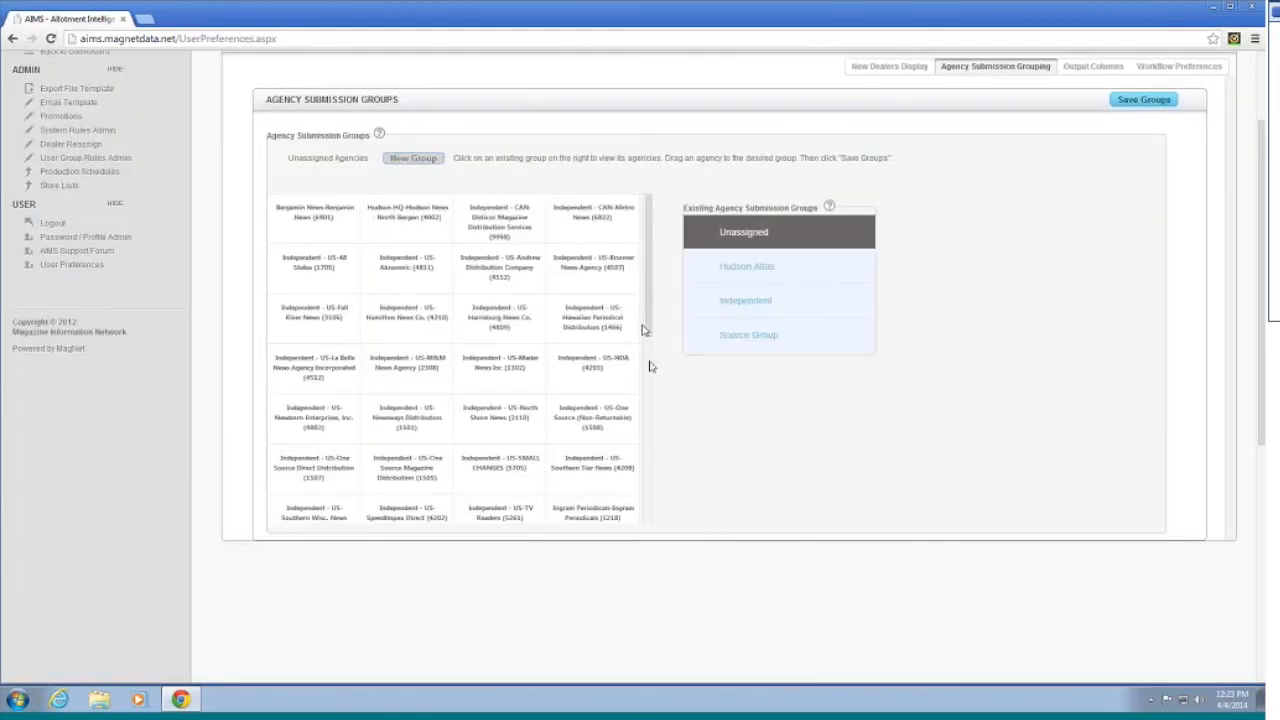
Step: Drag the Retail Vision McCook and Source Interlink Lancaster agencies into Source Group and check its members
{"action": "left_click_drag", "start_coordinate": [650, 322], "coordinate": [643, 450]}
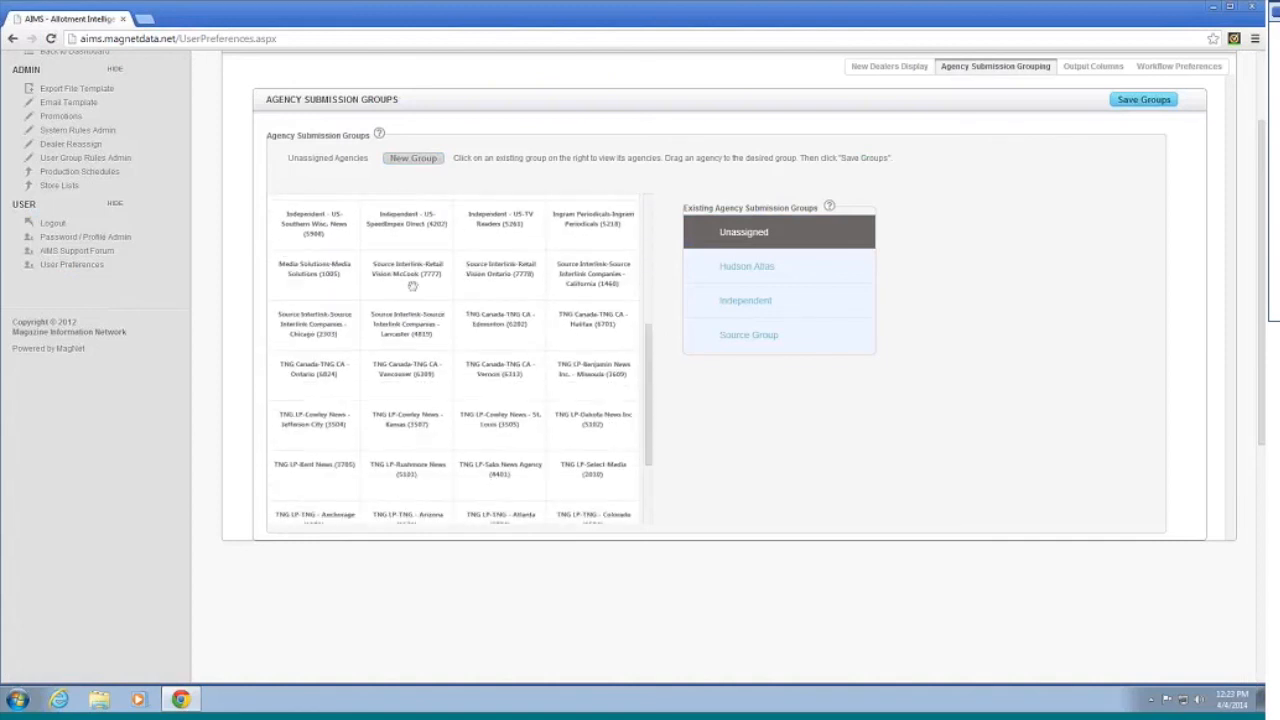
{"action": "left_click_drag", "start_coordinate": [412, 286], "coordinate": [745, 336]}
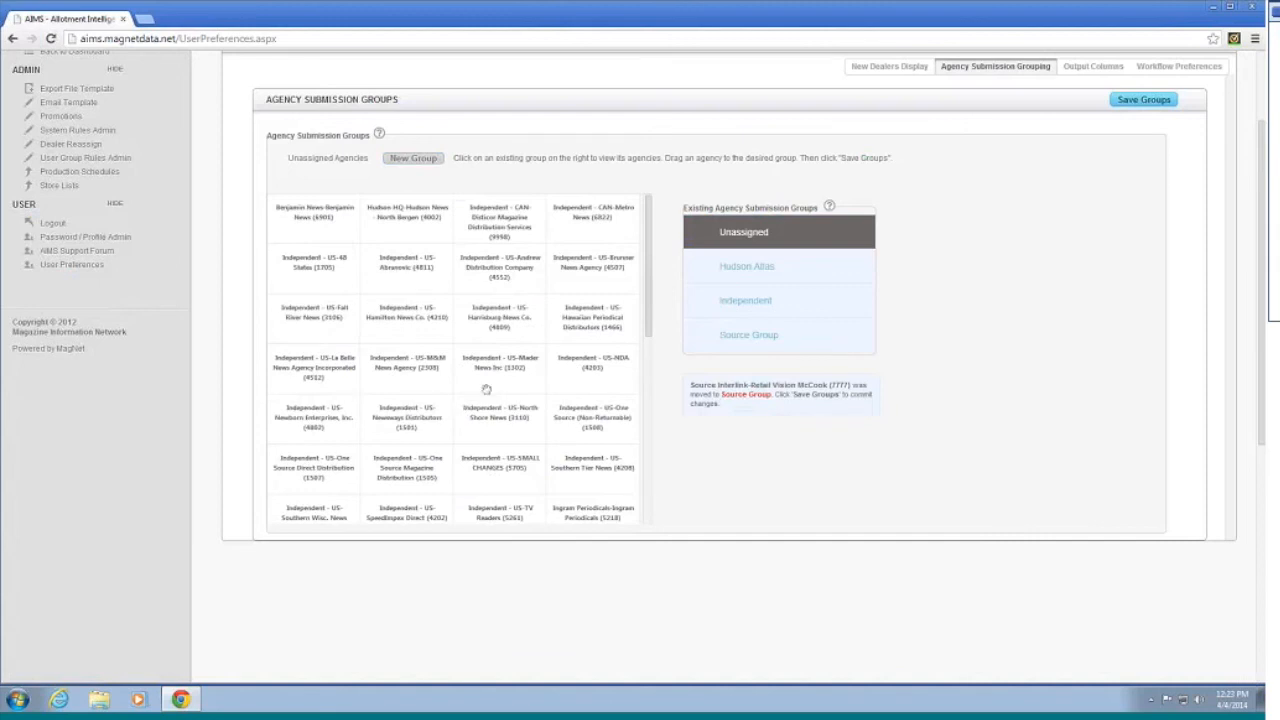
{"action": "scroll", "coordinate": [487, 403], "scroll_direction": "down", "scroll_amount": 3}
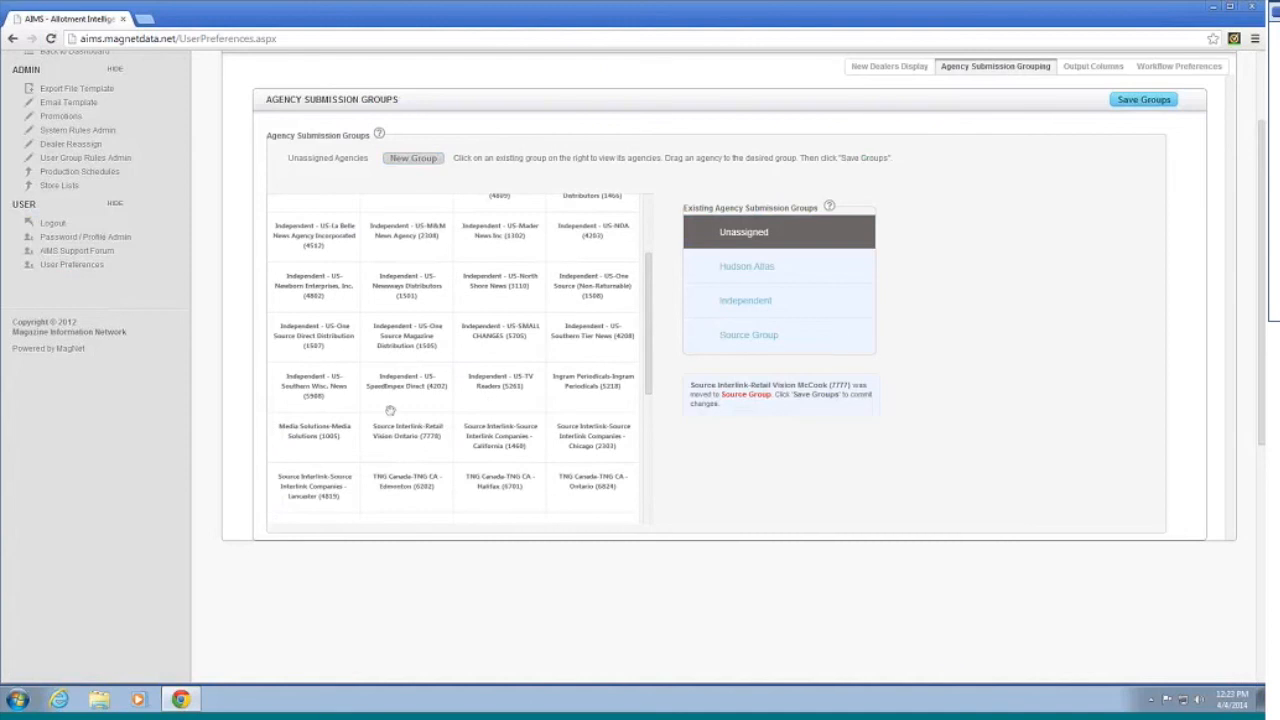
{"action": "scroll", "coordinate": [389, 408], "scroll_direction": "down", "scroll_amount": 3}
{"action": "left_click_drag", "start_coordinate": [303, 380], "coordinate": [663, 350]}
{"action": "left_click", "coordinate": [738, 338]}
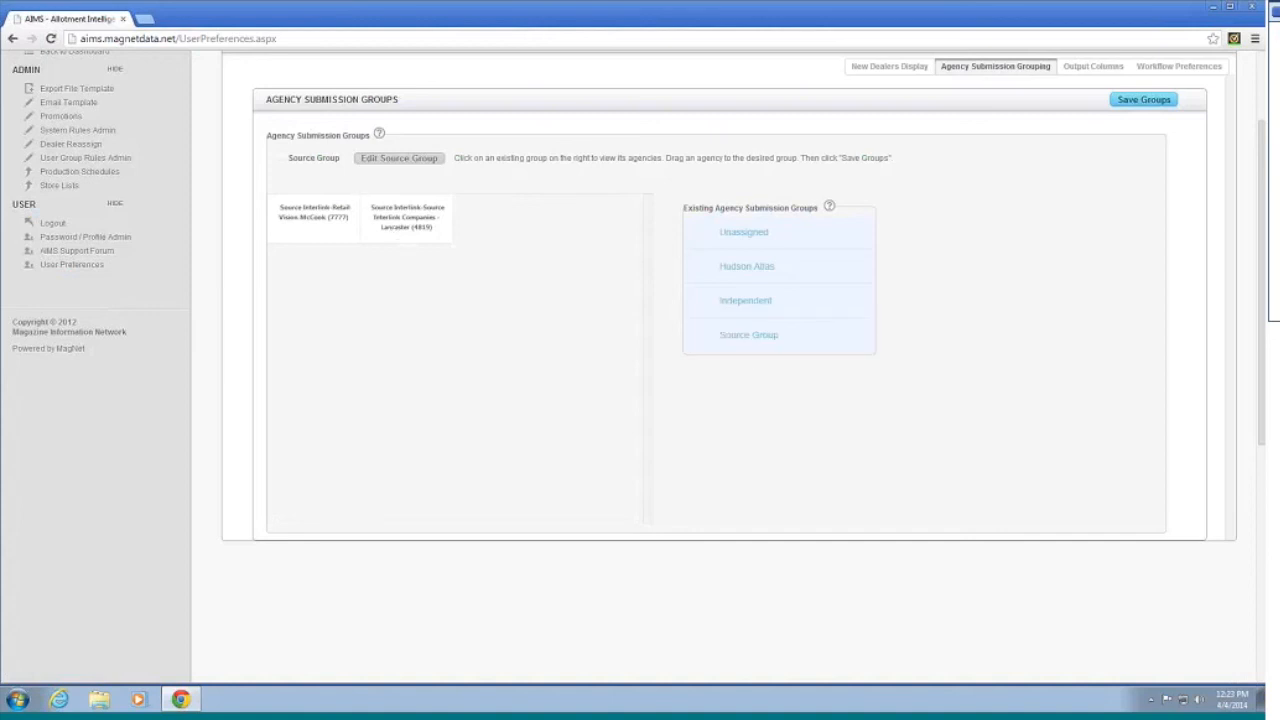
{"action": "scroll", "coordinate": [845, 314], "scroll_direction": "up", "scroll_amount": 2}
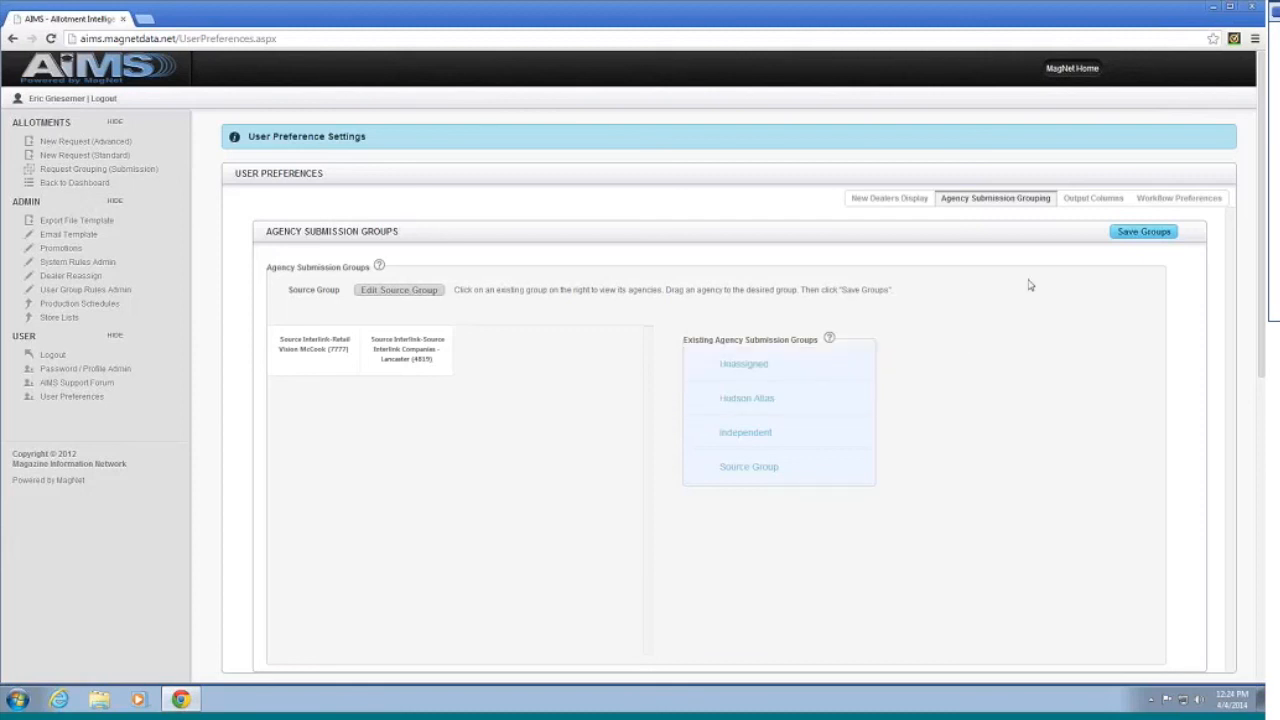
Step: View the Workflow Preferences settings, then go to the Password / Profile Admin page
{"action": "left_click", "coordinate": [1190, 202]}
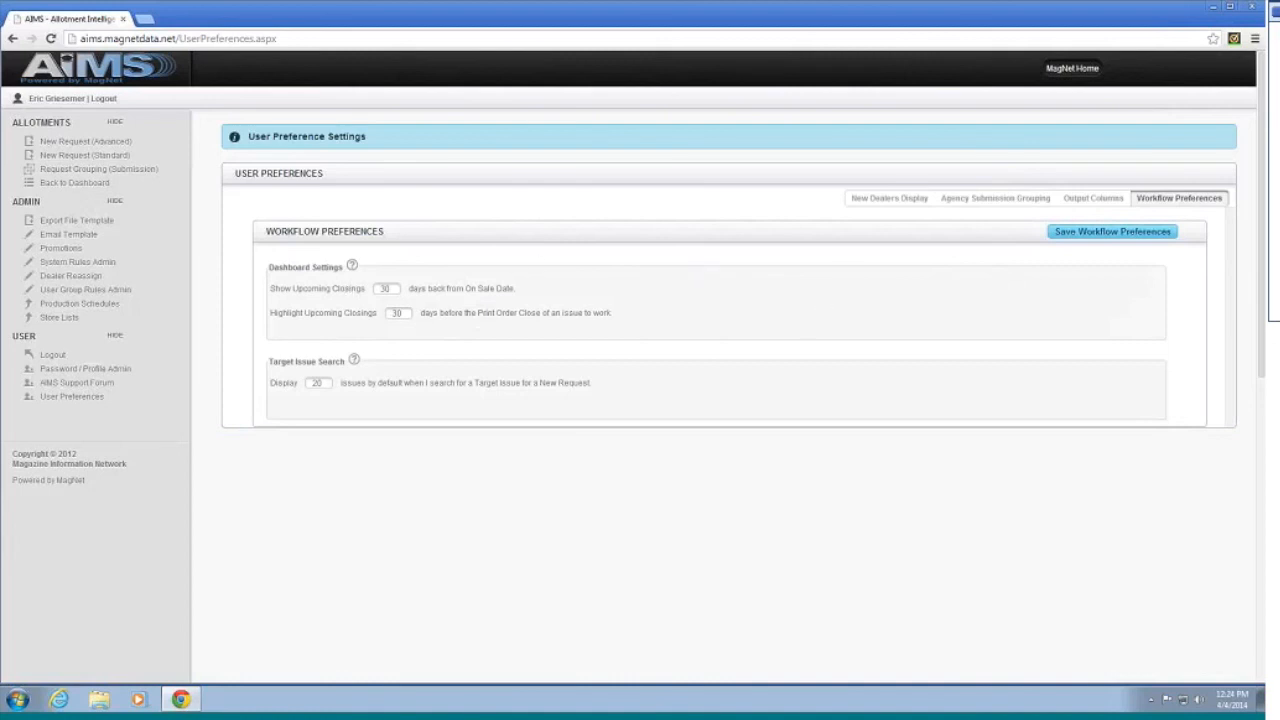
{"action": "left_click", "coordinate": [88, 370]}
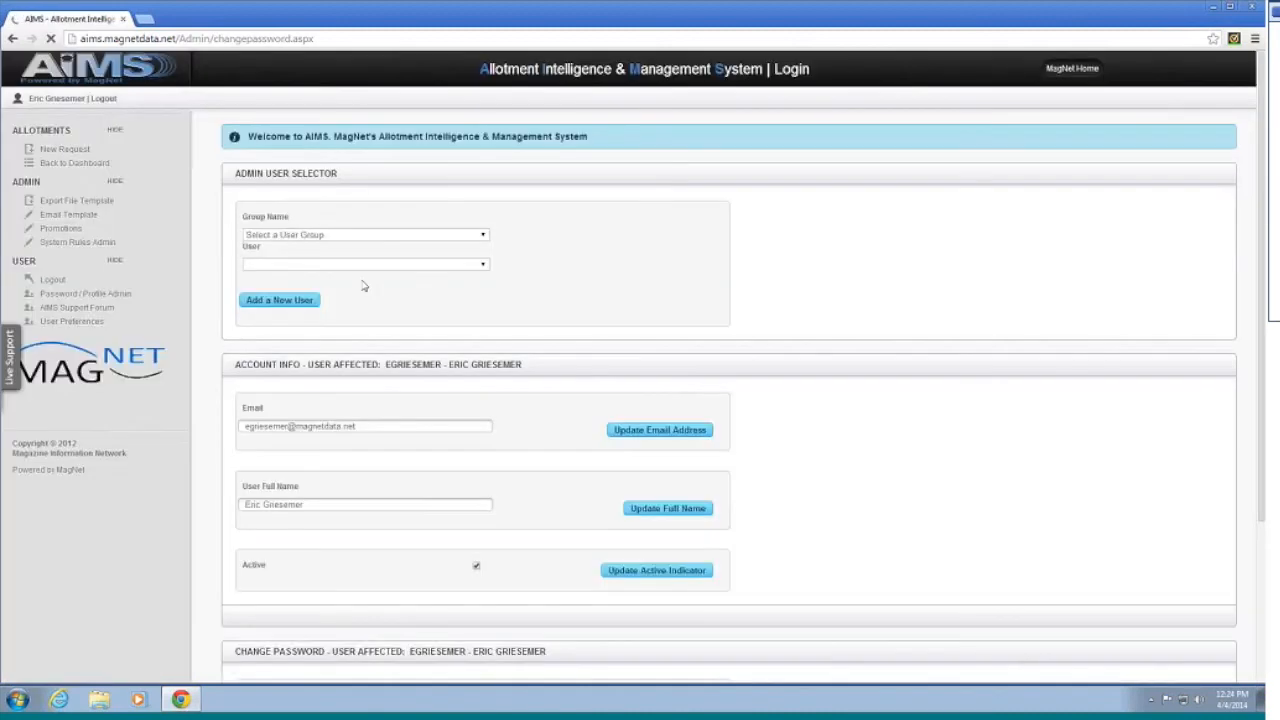
Step: Log in as a user from the TWR group to view their Magazine Allotment Dashboard
{"action": "left_click", "coordinate": [380, 232]}
{"action": "scroll", "coordinate": [350, 320], "scroll_direction": "down", "scroll_amount": 3}
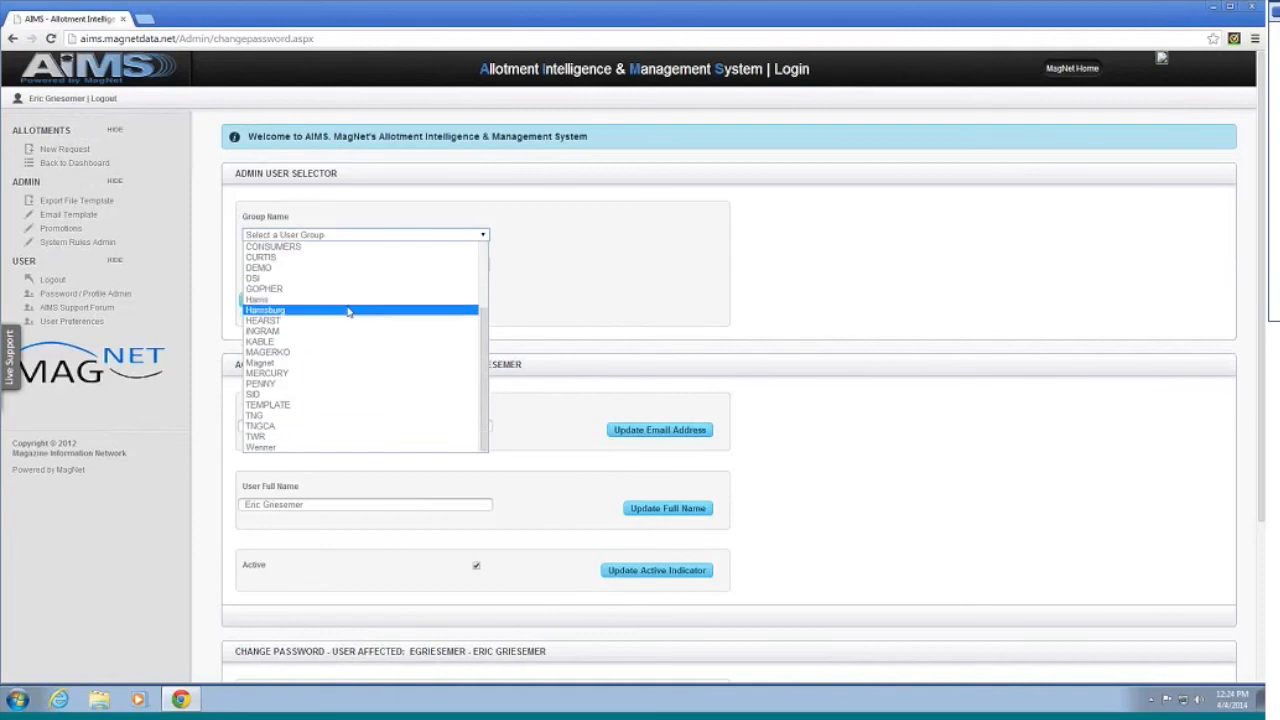
{"action": "left_click", "coordinate": [307, 437]}
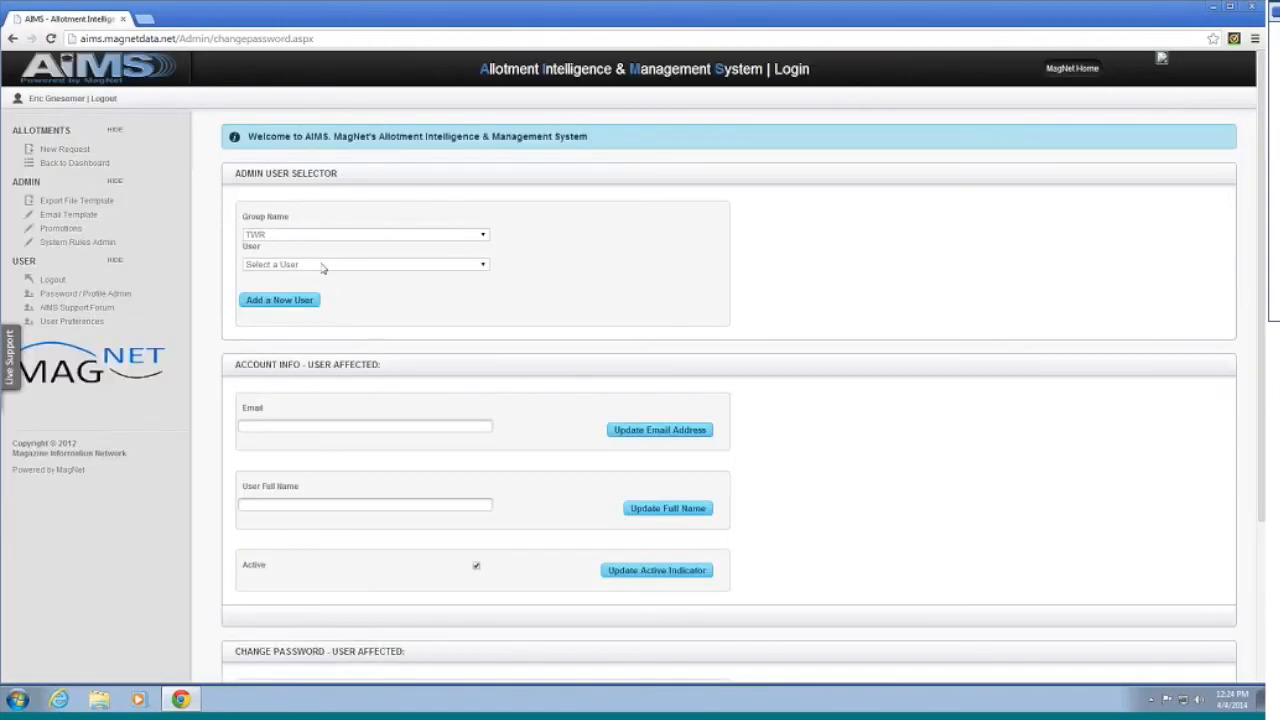
{"action": "left_click", "coordinate": [324, 264]}
{"action": "scroll", "coordinate": [340, 320], "scroll_direction": "down", "scroll_amount": 5}
{"action": "scroll", "coordinate": [340, 335], "scroll_direction": "up", "scroll_amount": 2}
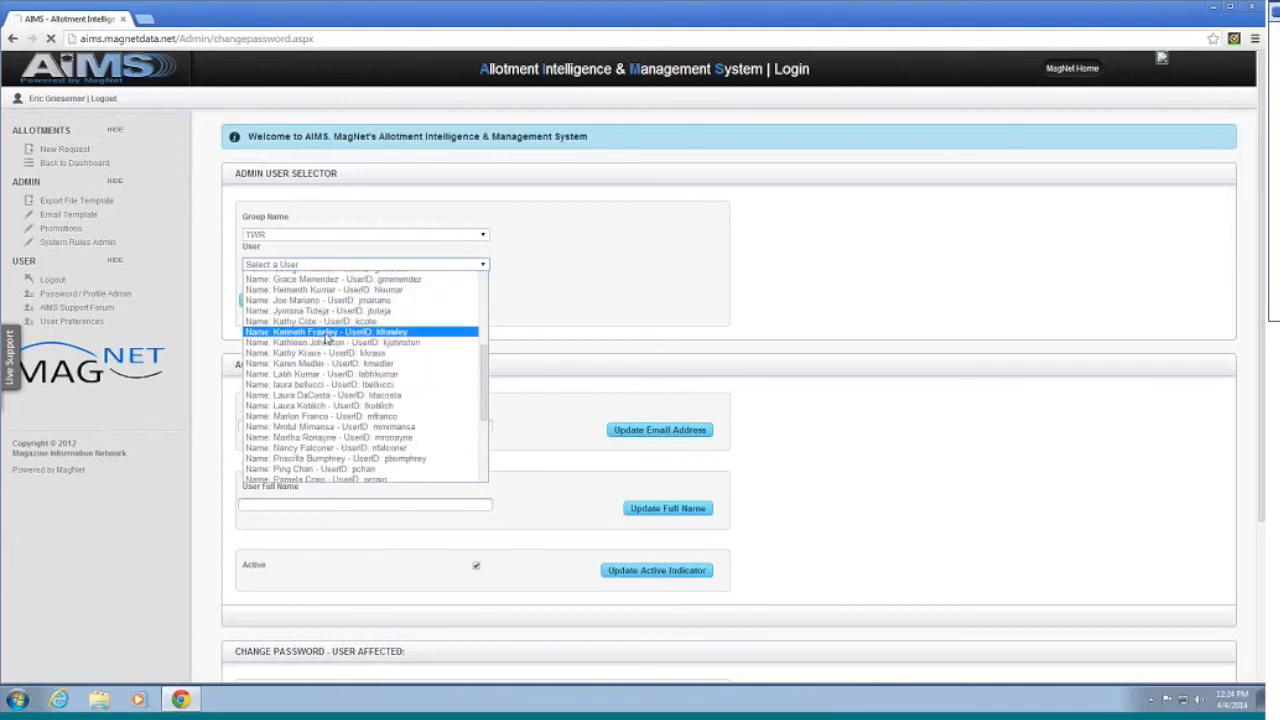
{"action": "left_click", "coordinate": [327, 331]}
{"action": "left_click", "coordinate": [357, 301]}
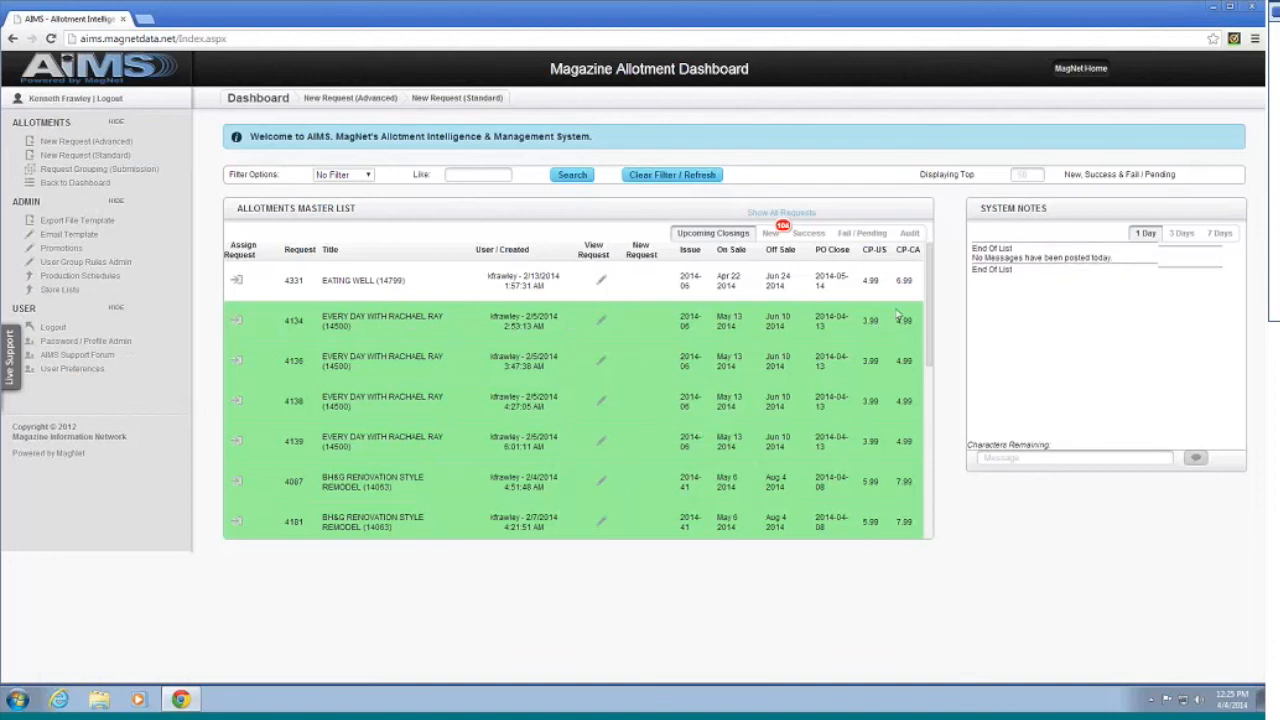
{"action": "mouse_move", "coordinate": [929, 320]}
{"action": "left_mouse_down"}
{"action": "mouse_move", "coordinate": [924, 490]}
{"action": "mouse_move", "coordinate": [941, 318]}
{"action": "left_mouse_up"}
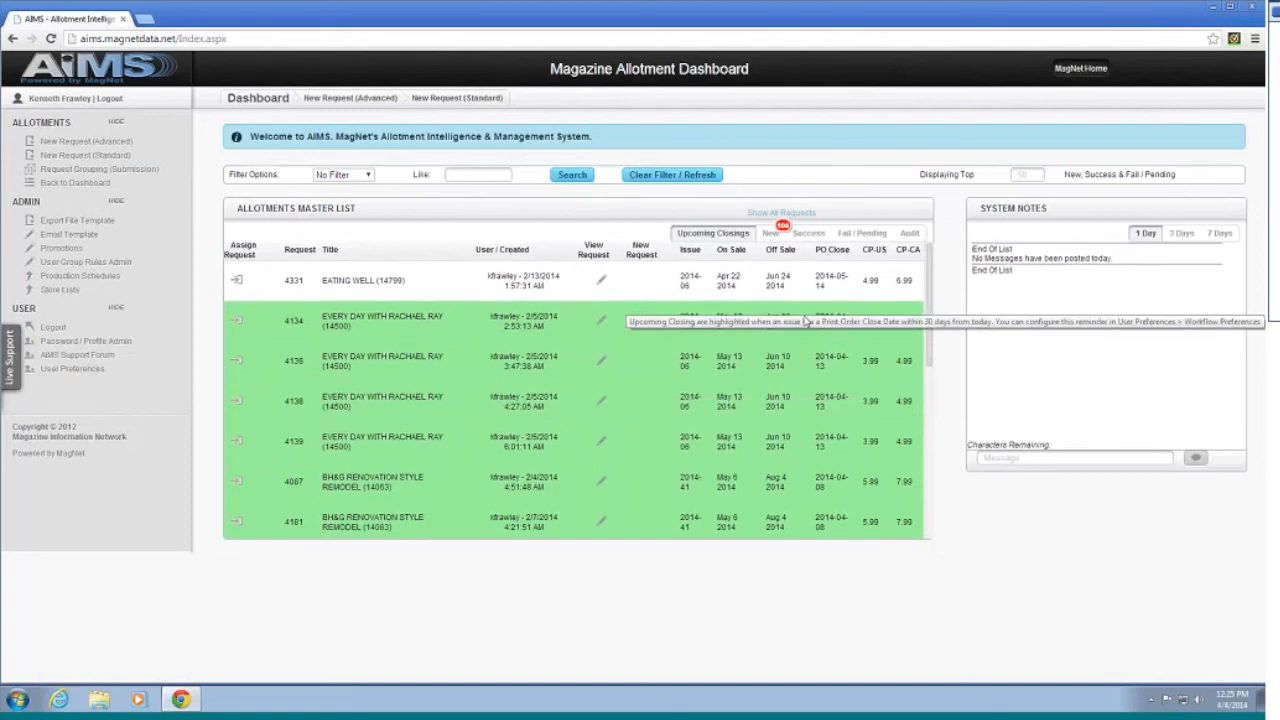
{"action": "scroll", "coordinate": [590, 378], "scroll_direction": "down", "scroll_amount": 3}
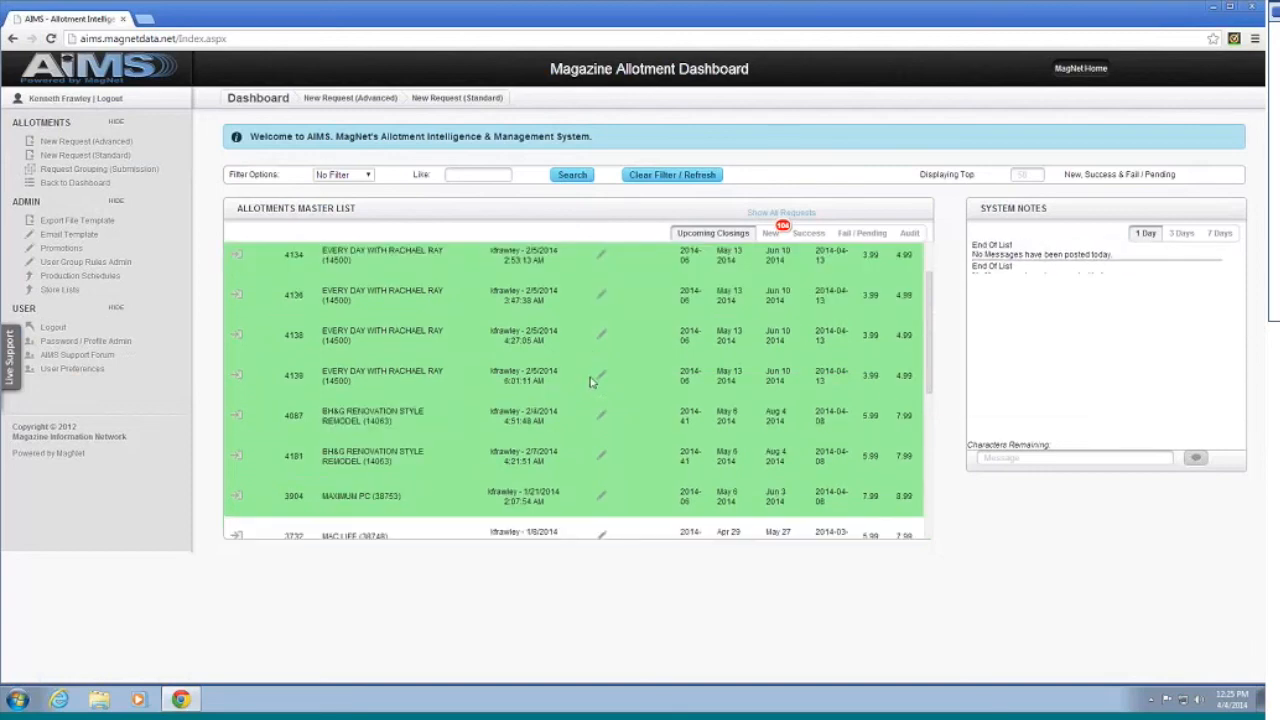
{"action": "scroll", "coordinate": [583, 372], "scroll_direction": "down", "scroll_amount": 3}
{"action": "scroll", "coordinate": [569, 362], "scroll_direction": "up", "scroll_amount": 5}
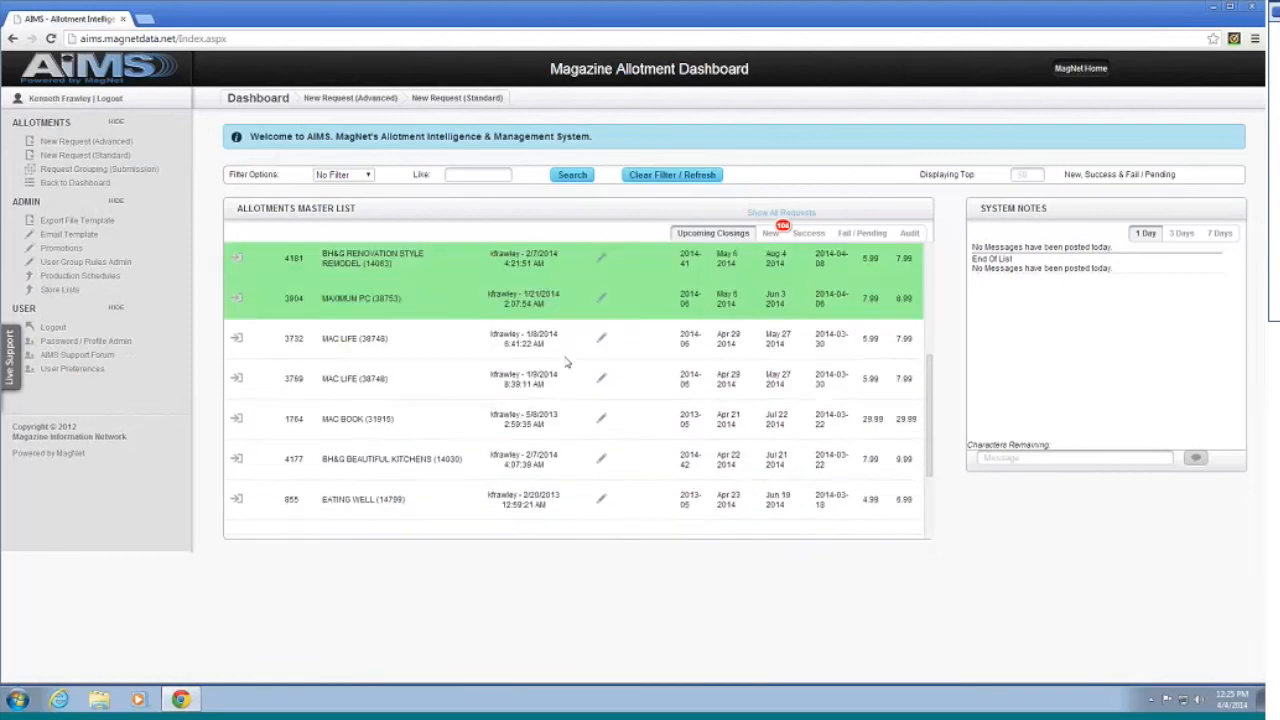
{"action": "scroll", "coordinate": [567, 358], "scroll_direction": "up", "scroll_amount": 2}
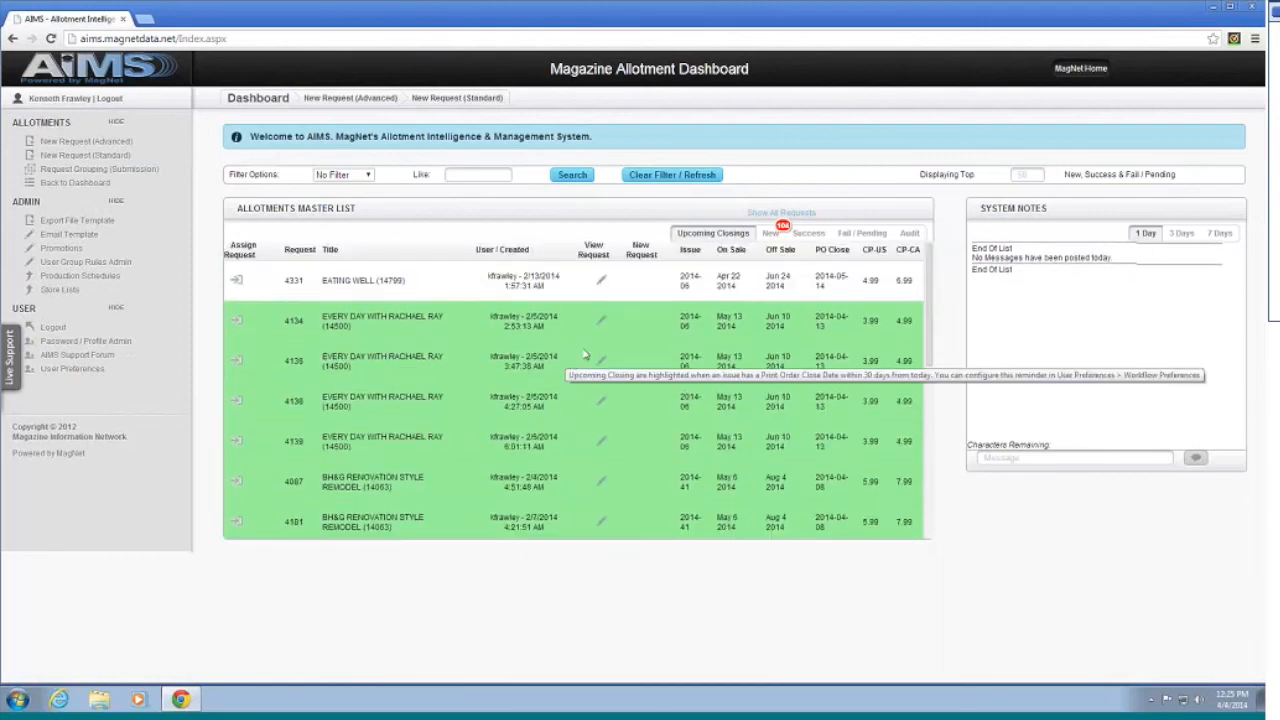
{"action": "scroll", "coordinate": [575, 346], "scroll_direction": "down", "scroll_amount": 3}
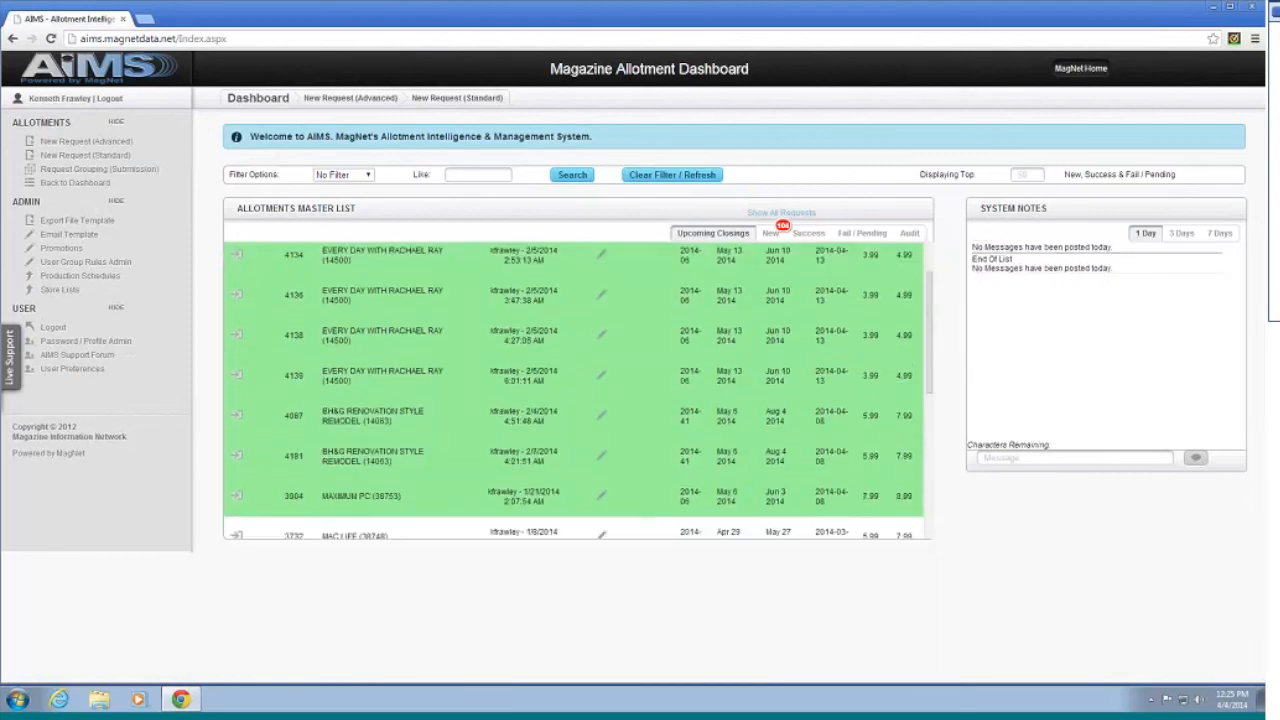
{"action": "scroll", "coordinate": [570, 345], "scroll_direction": "down", "scroll_amount": 5}
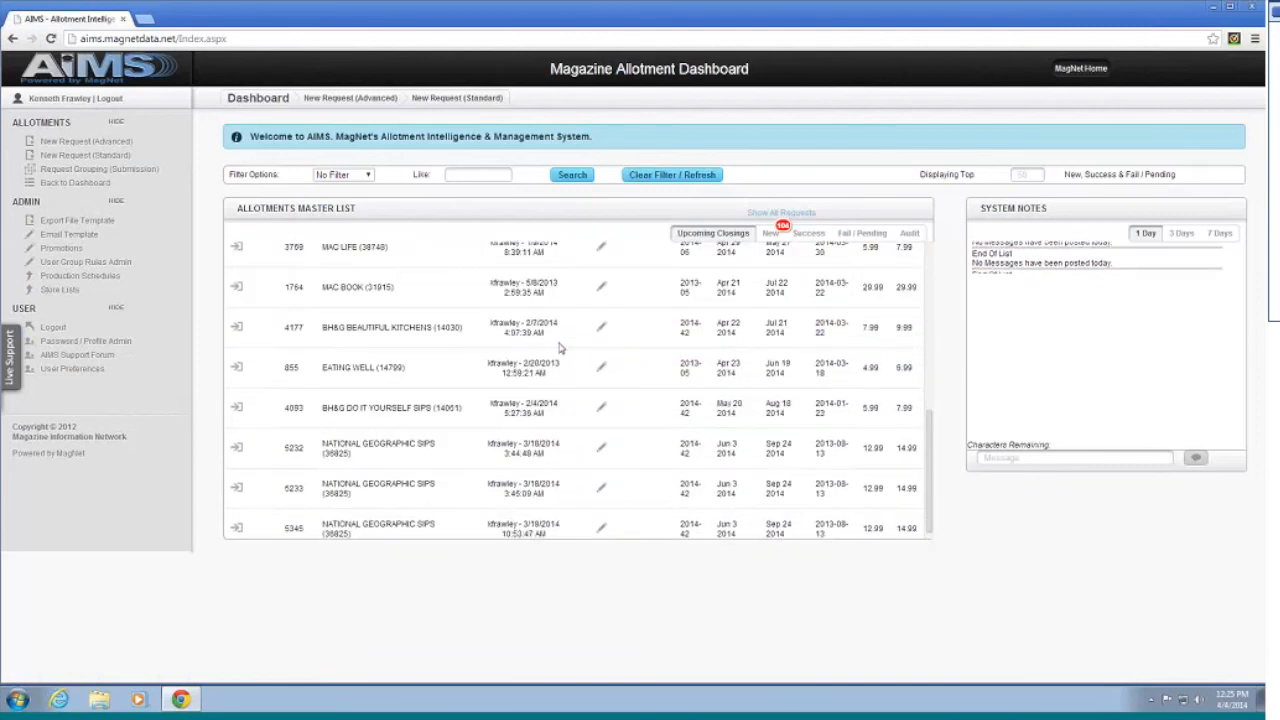
{"action": "scroll", "coordinate": [566, 355], "scroll_direction": "up", "scroll_amount": 8}
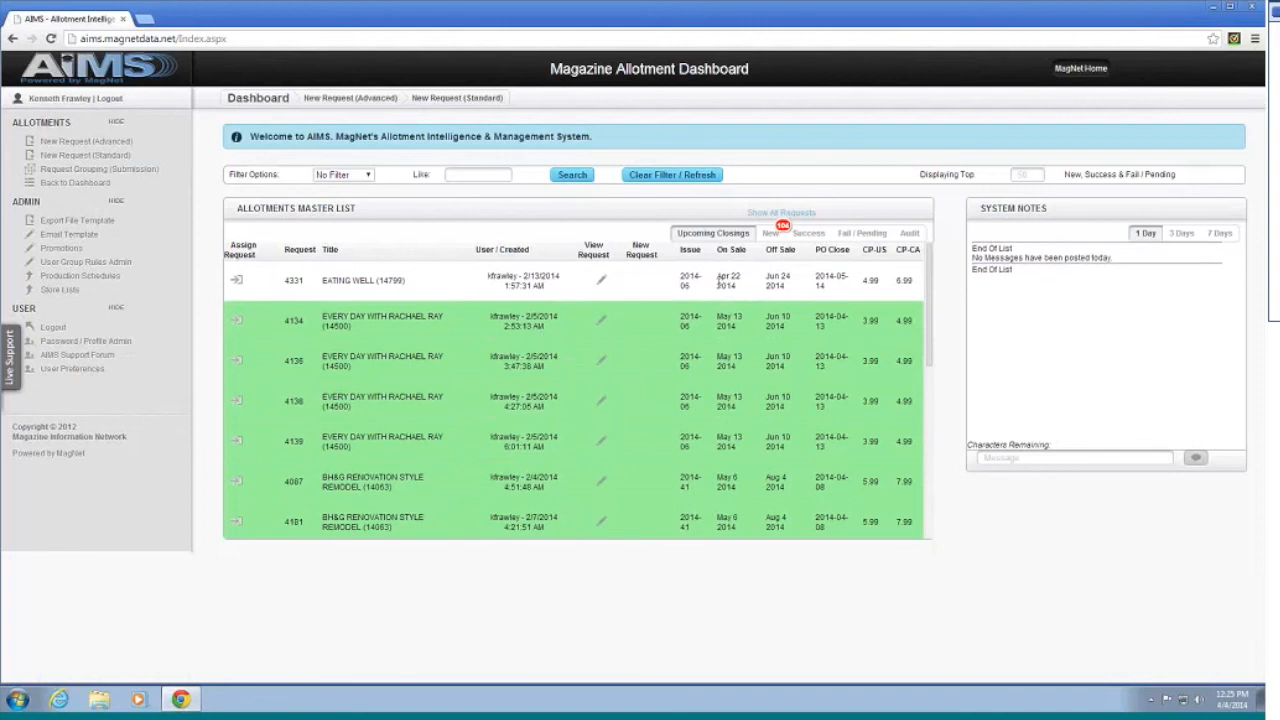
Step: Review the New, Success, Fail / Pending and Audit tabs of the allotments master list
{"action": "left_click", "coordinate": [770, 233]}
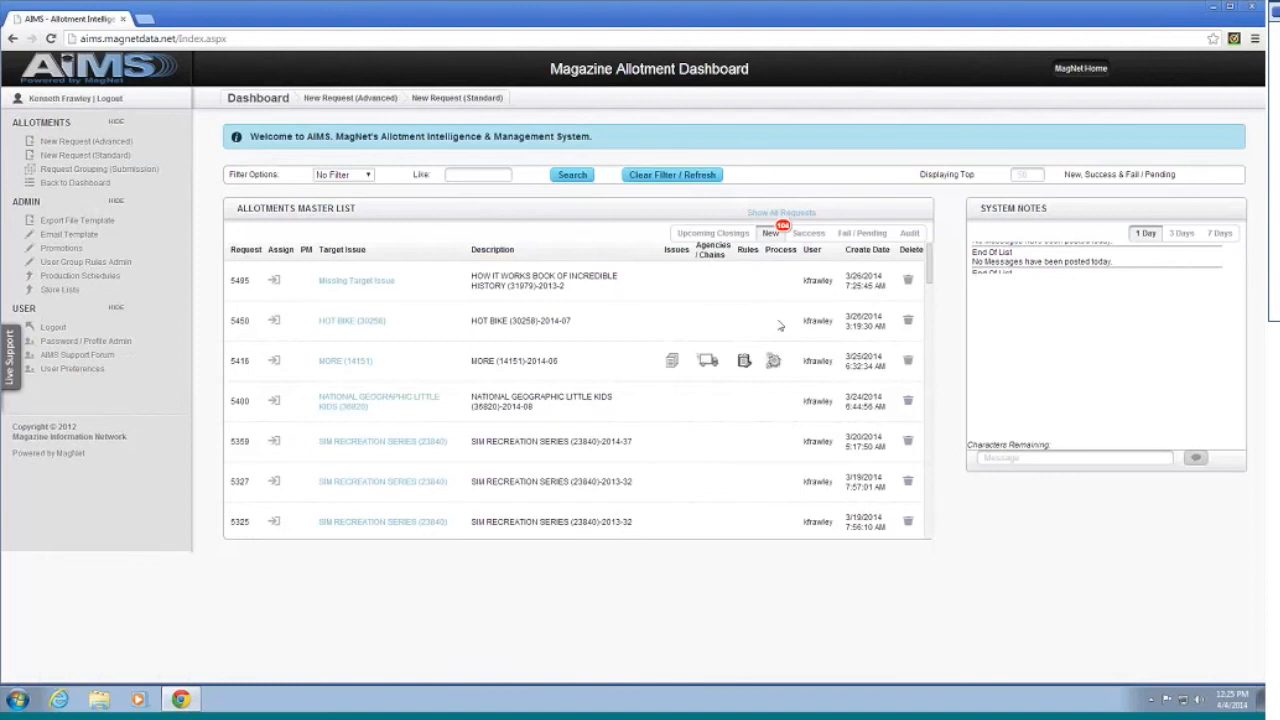
{"action": "scroll", "coordinate": [782, 335], "scroll_direction": "down", "scroll_amount": 5}
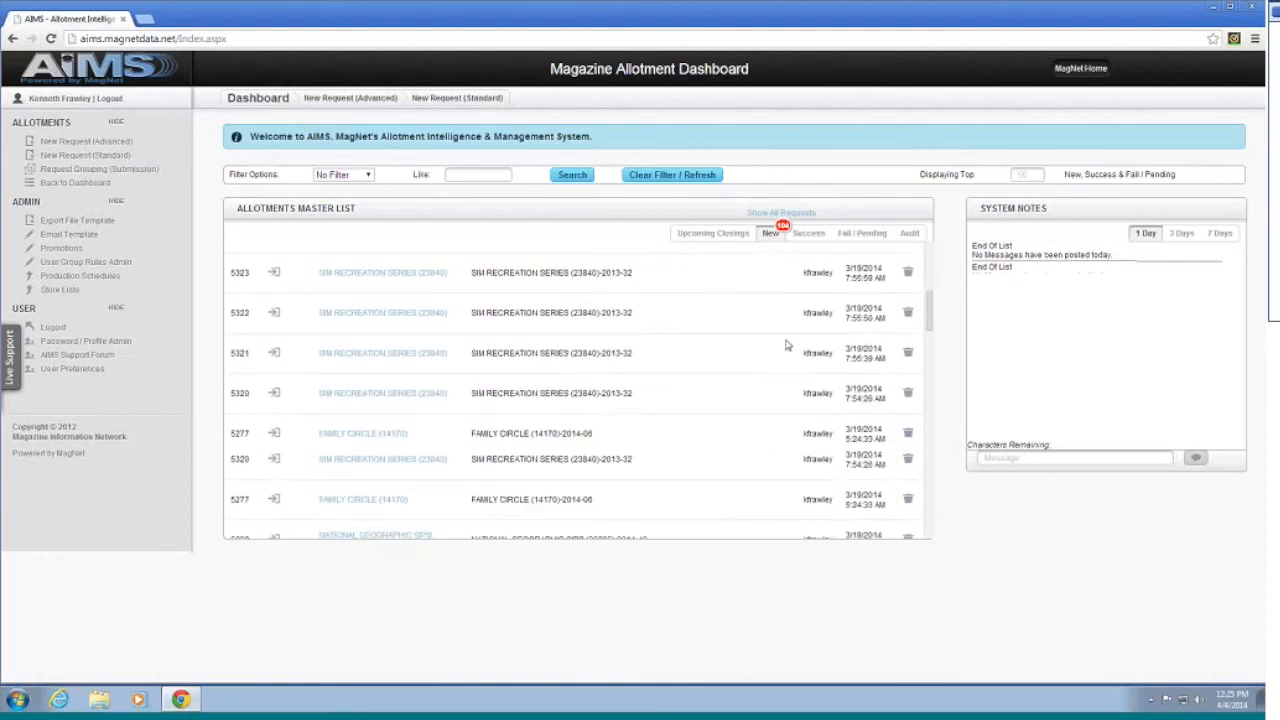
{"action": "scroll", "coordinate": [786, 345], "scroll_direction": "up", "scroll_amount": 5}
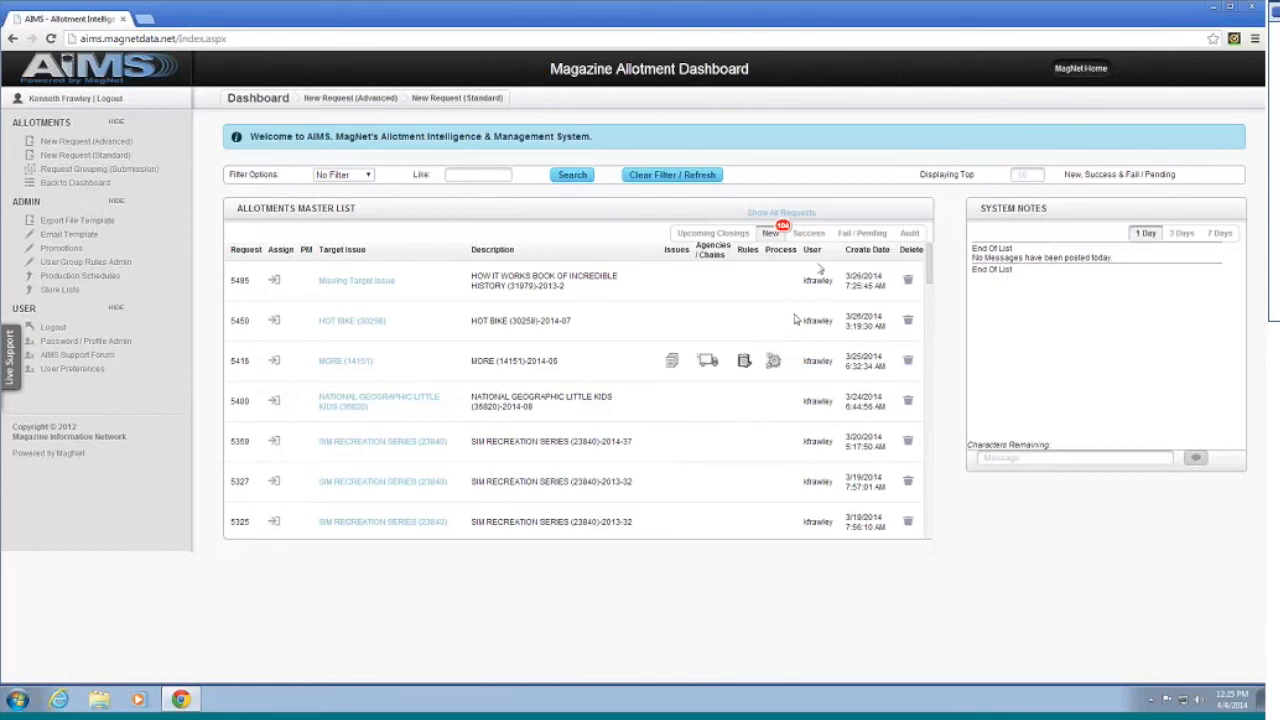
{"action": "left_click", "coordinate": [809, 233]}
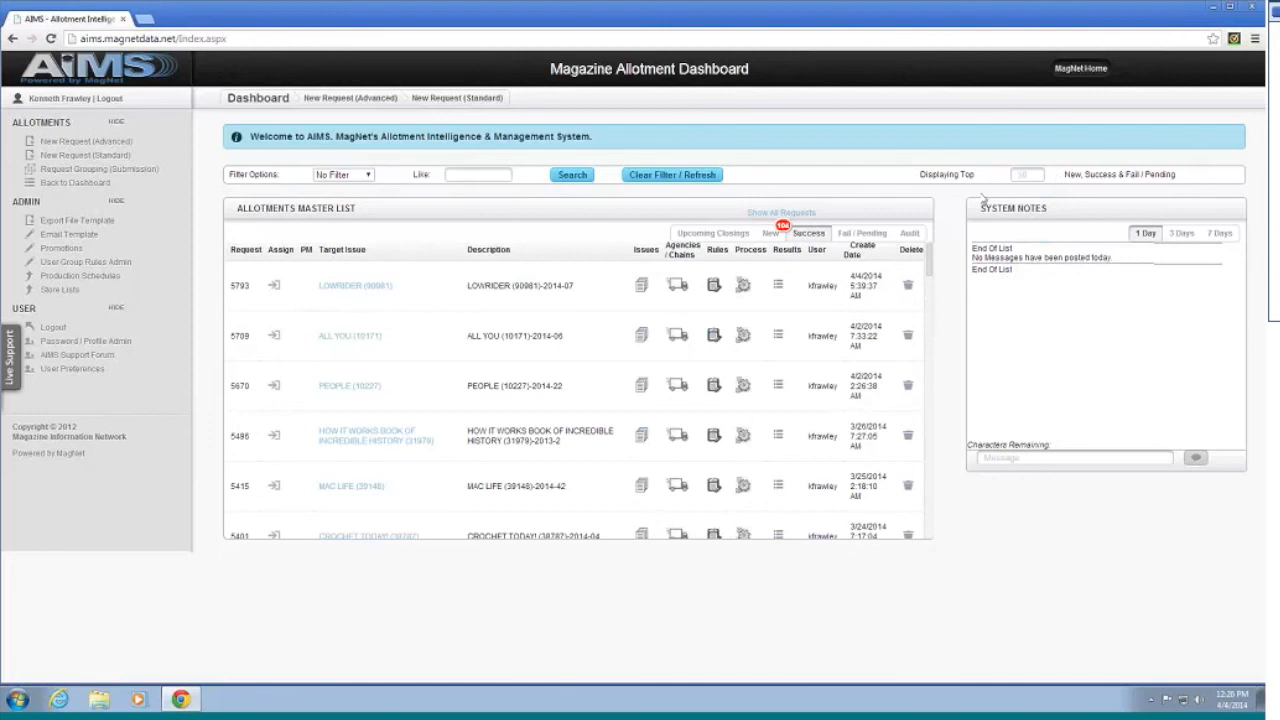
{"action": "left_click", "coordinate": [857, 235]}
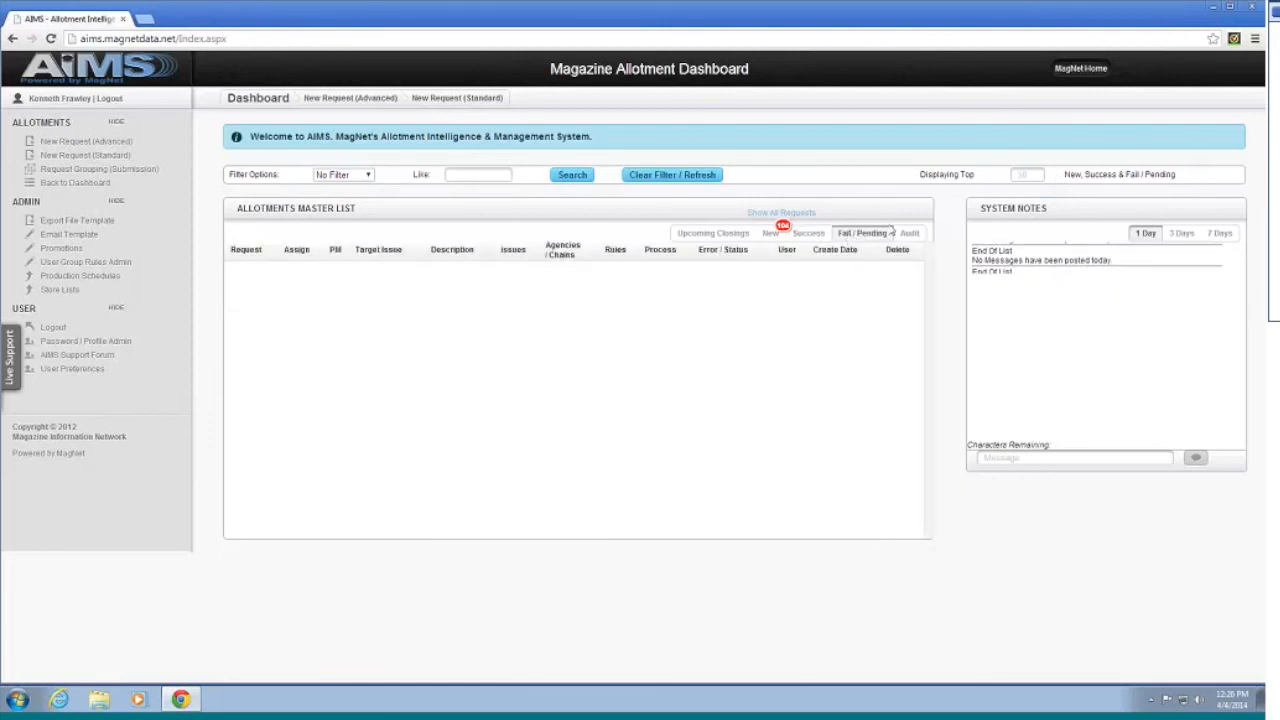
{"action": "left_click", "coordinate": [908, 234]}
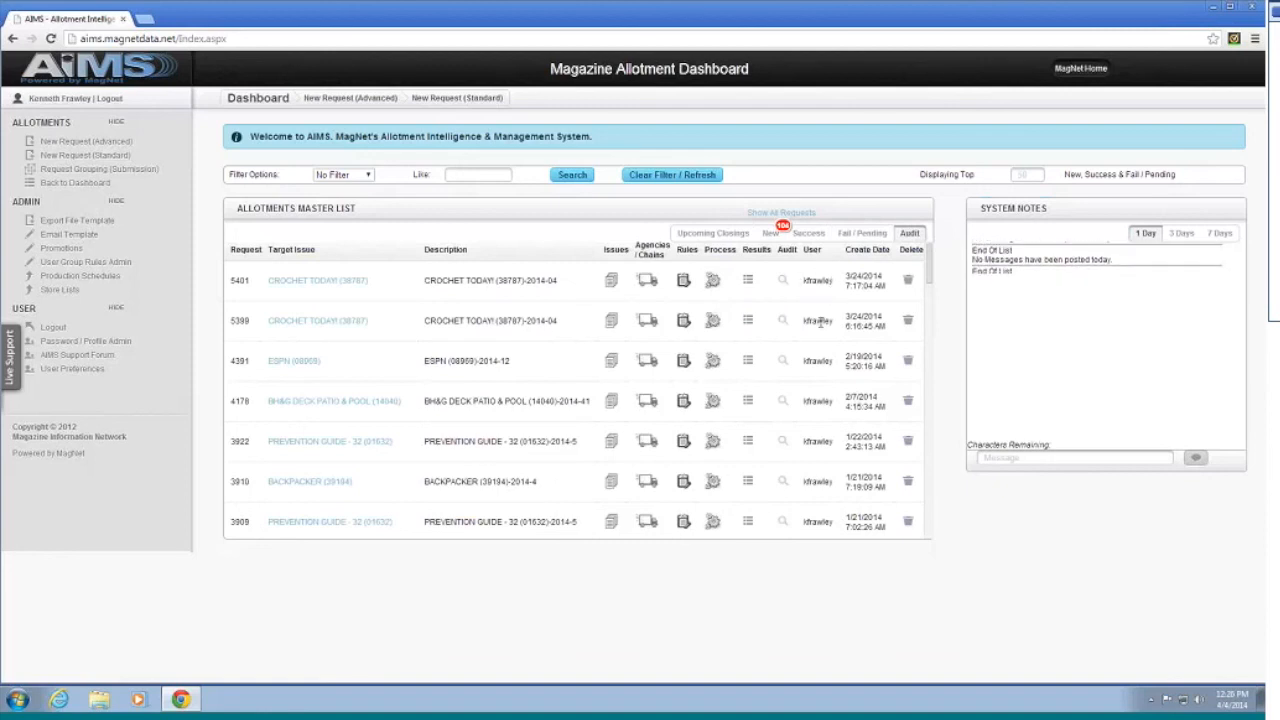
Step: Check Upcoming Closings, return to Success, and open request 5709's Results Summary
{"action": "left_click", "coordinate": [716, 235]}
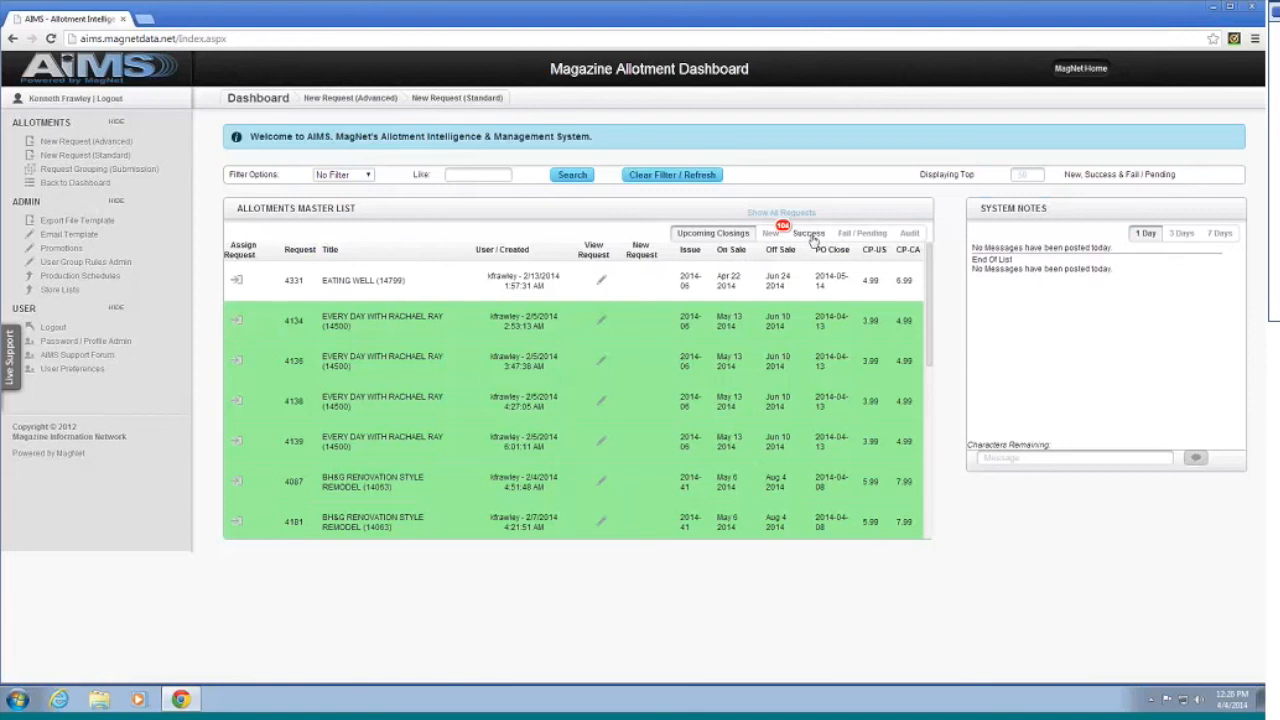
{"action": "left_click", "coordinate": [811, 236]}
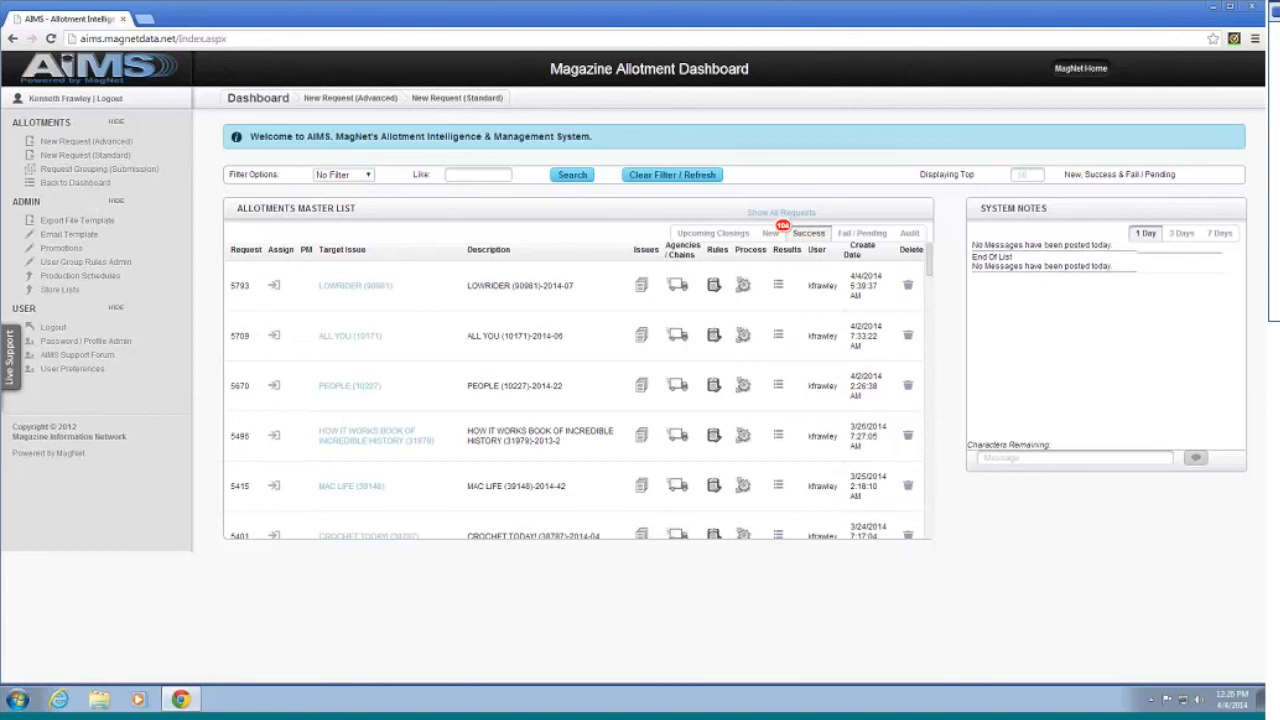
{"action": "left_click", "coordinate": [778, 341]}
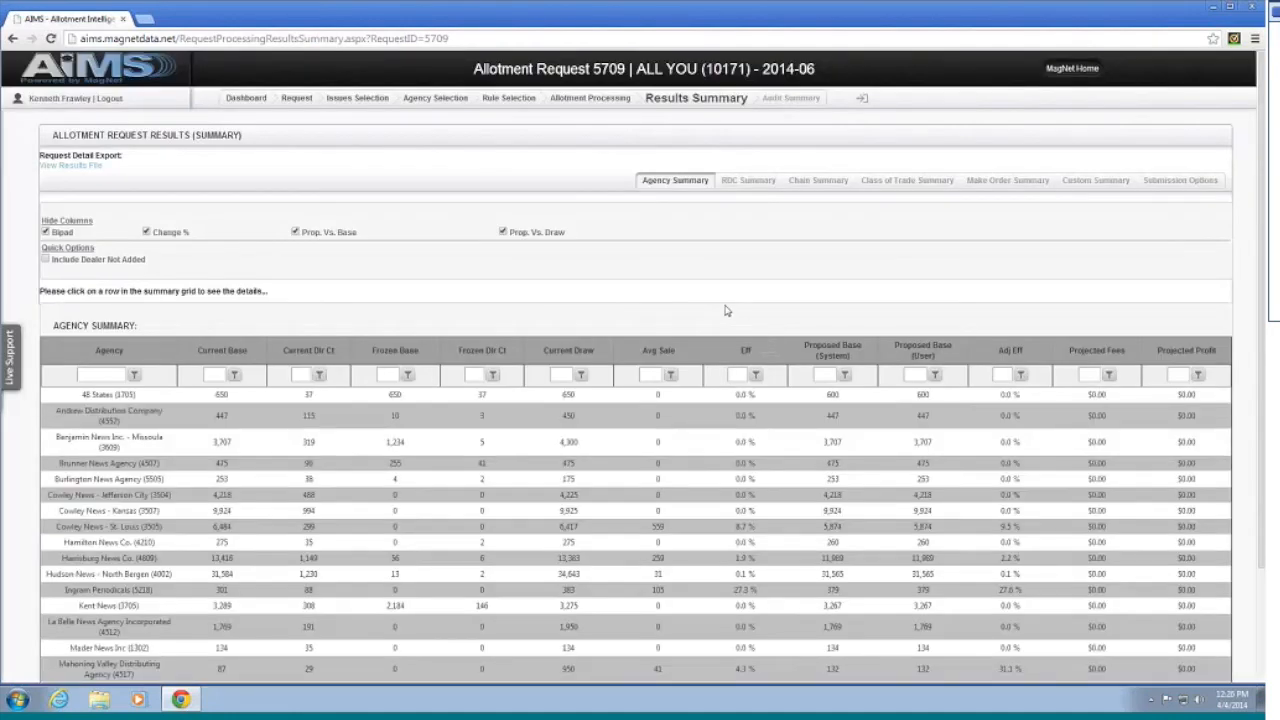
Step: View request 5709's RDC, Chain, Class of Trade and Make Order summaries in turn
{"action": "scroll", "coordinate": [705, 297], "scroll_direction": "down", "scroll_amount": 1}
{"action": "scroll", "coordinate": [703, 285], "scroll_direction": "up", "scroll_amount": 1}
{"action": "scroll", "coordinate": [701, 277], "scroll_direction": "down", "scroll_amount": 1}
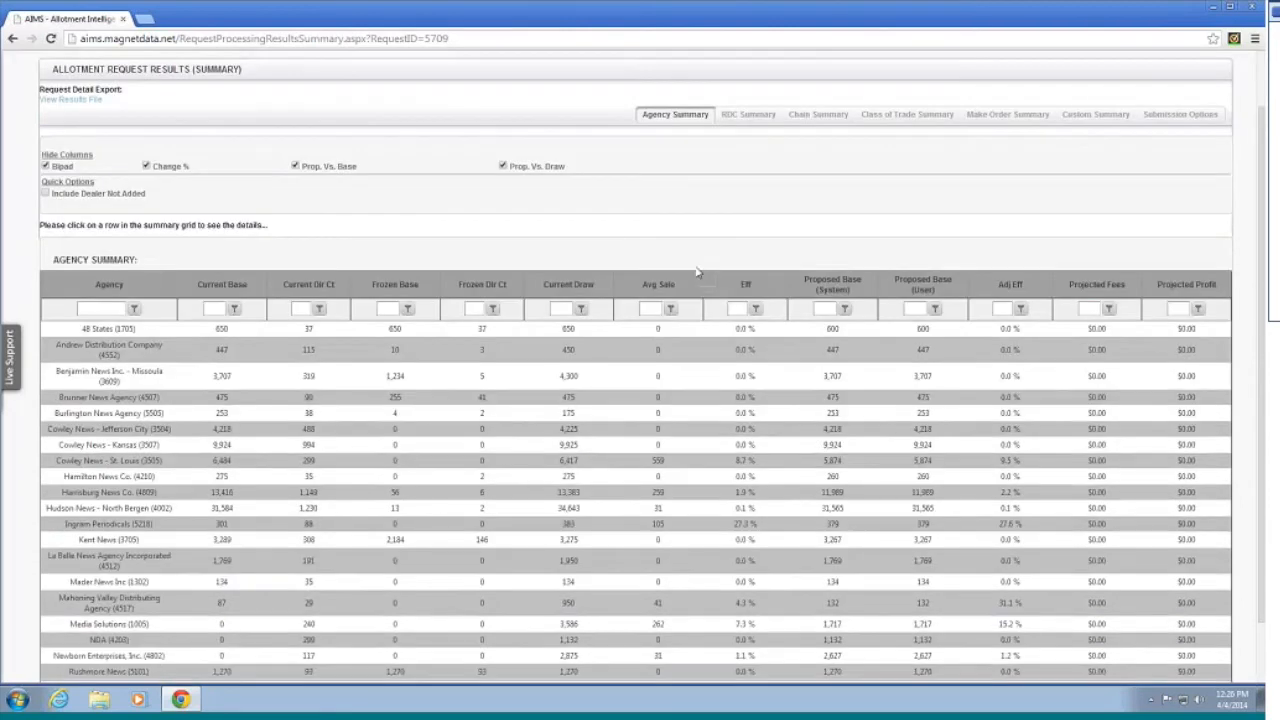
{"action": "scroll", "coordinate": [688, 268], "scroll_direction": "up", "scroll_amount": 1}
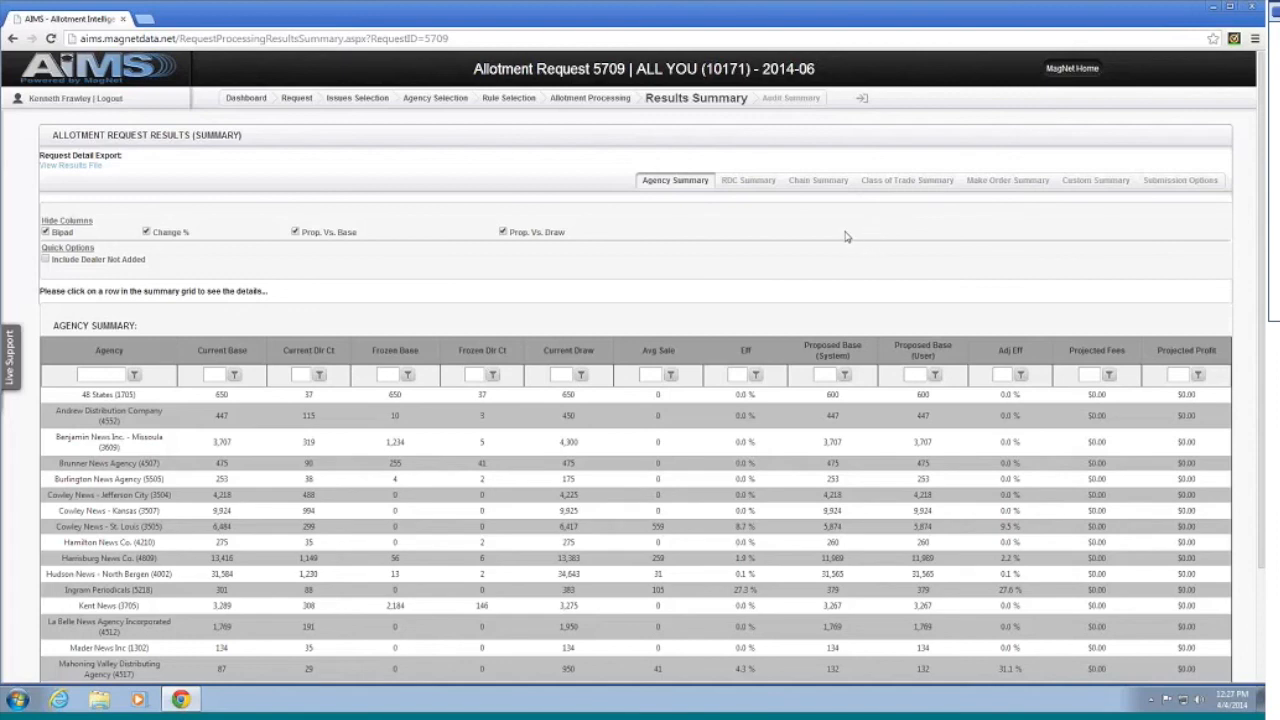
{"action": "scroll", "coordinate": [763, 229], "scroll_direction": "down", "scroll_amount": 2}
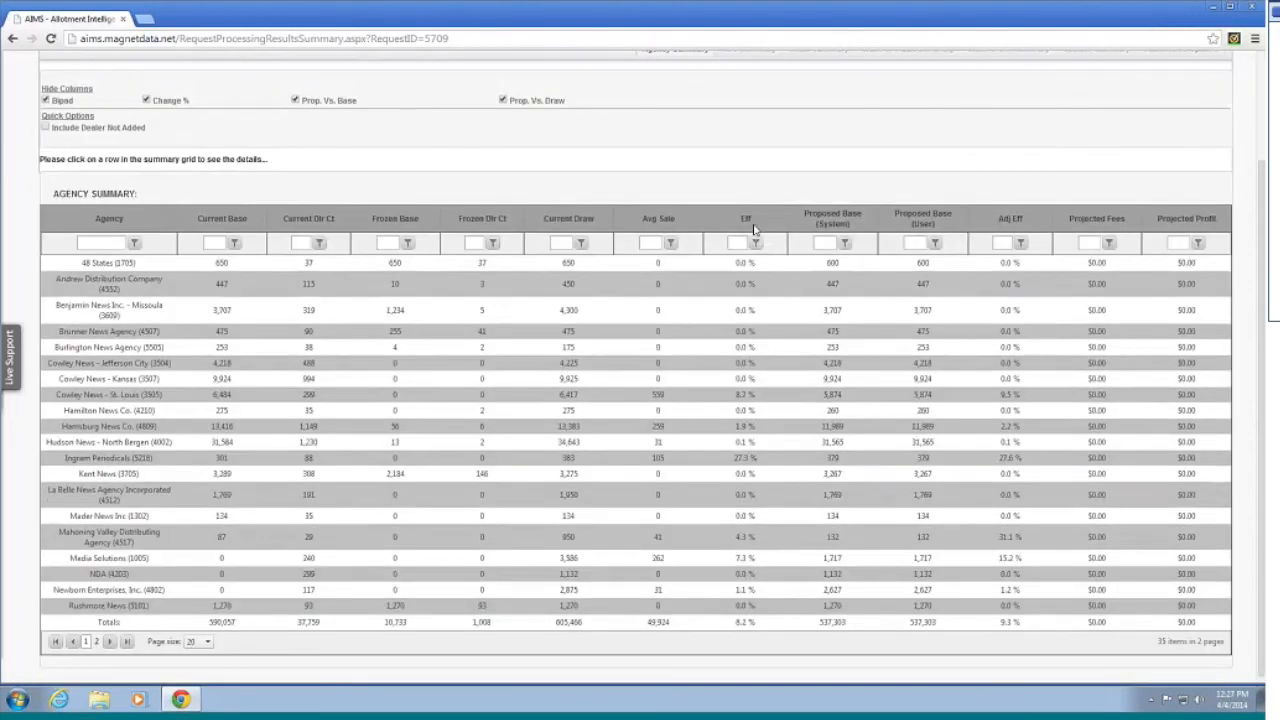
{"action": "scroll", "coordinate": [750, 231], "scroll_direction": "up", "scroll_amount": 1}
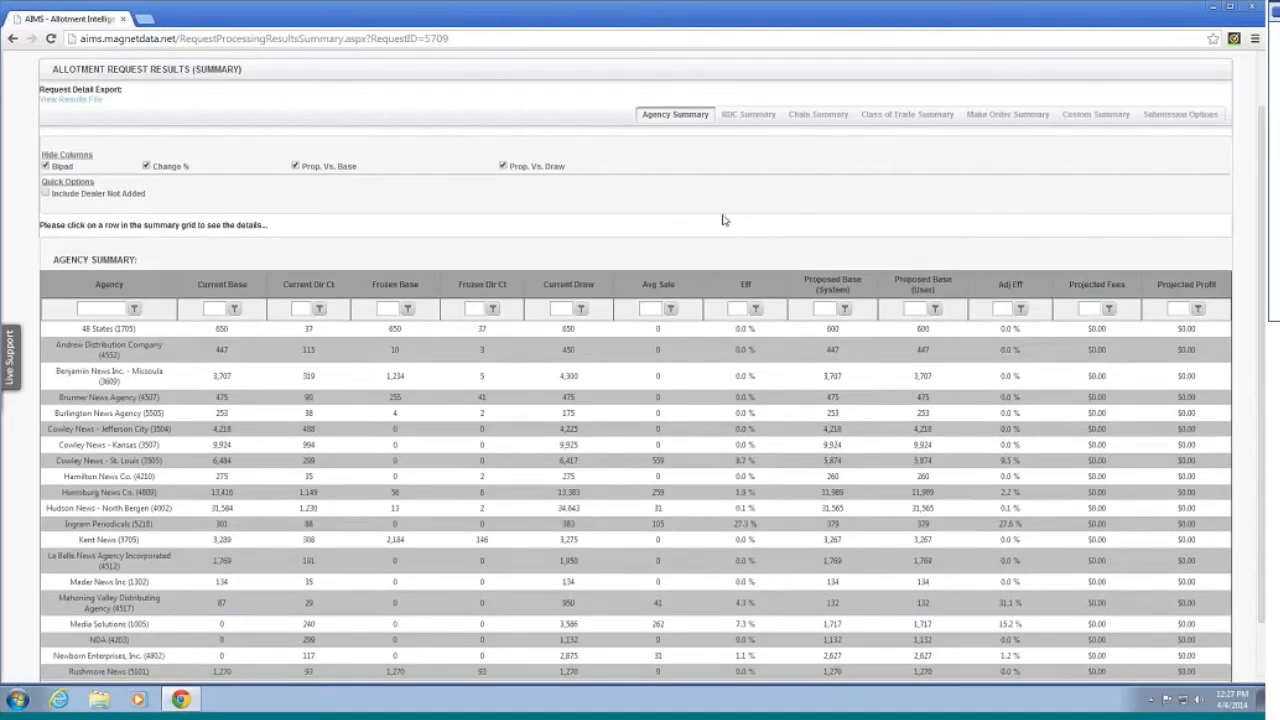
{"action": "scroll", "coordinate": [722, 218], "scroll_direction": "up", "scroll_amount": 1}
{"action": "left_click", "coordinate": [750, 186]}
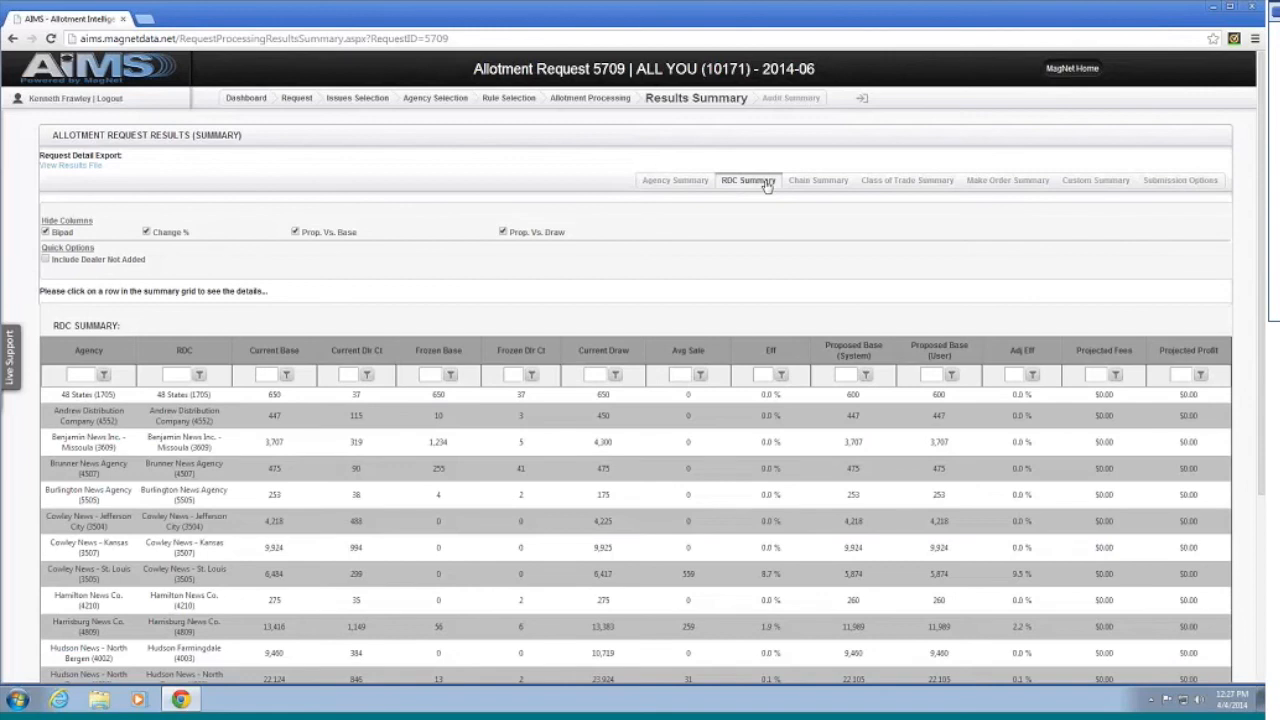
{"action": "left_click", "coordinate": [816, 181]}
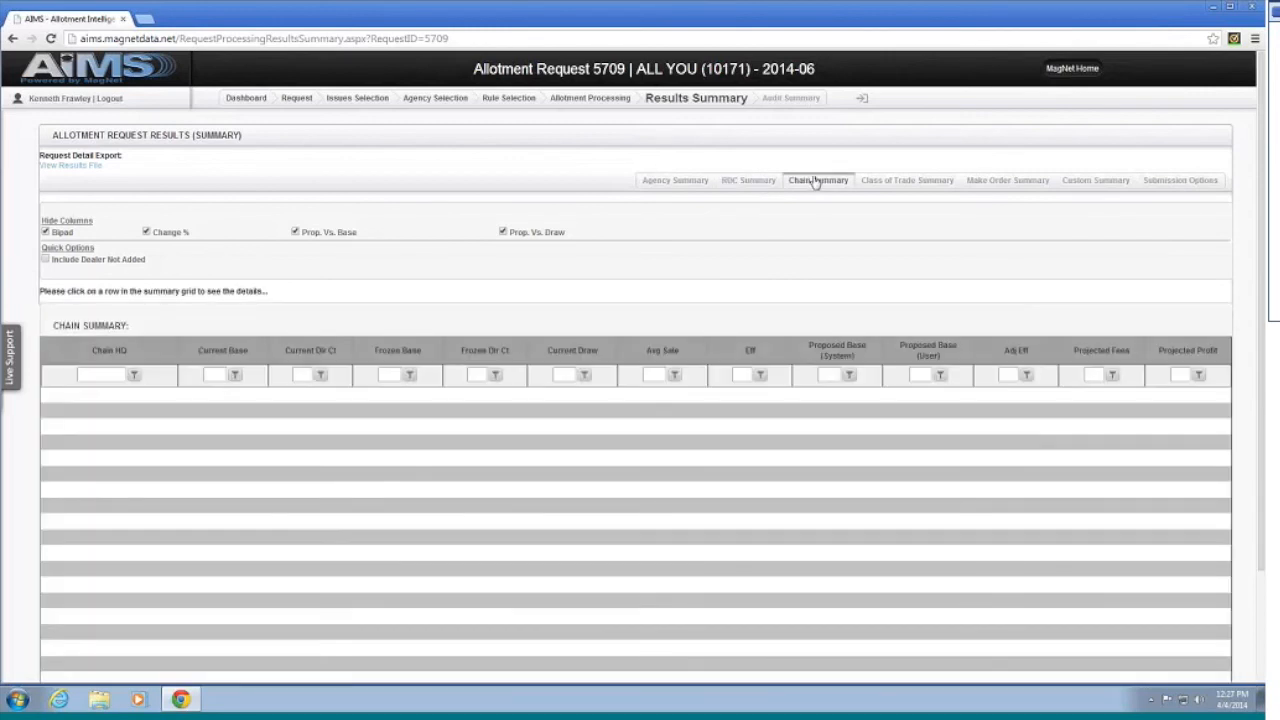
{"action": "left_click", "coordinate": [898, 181]}
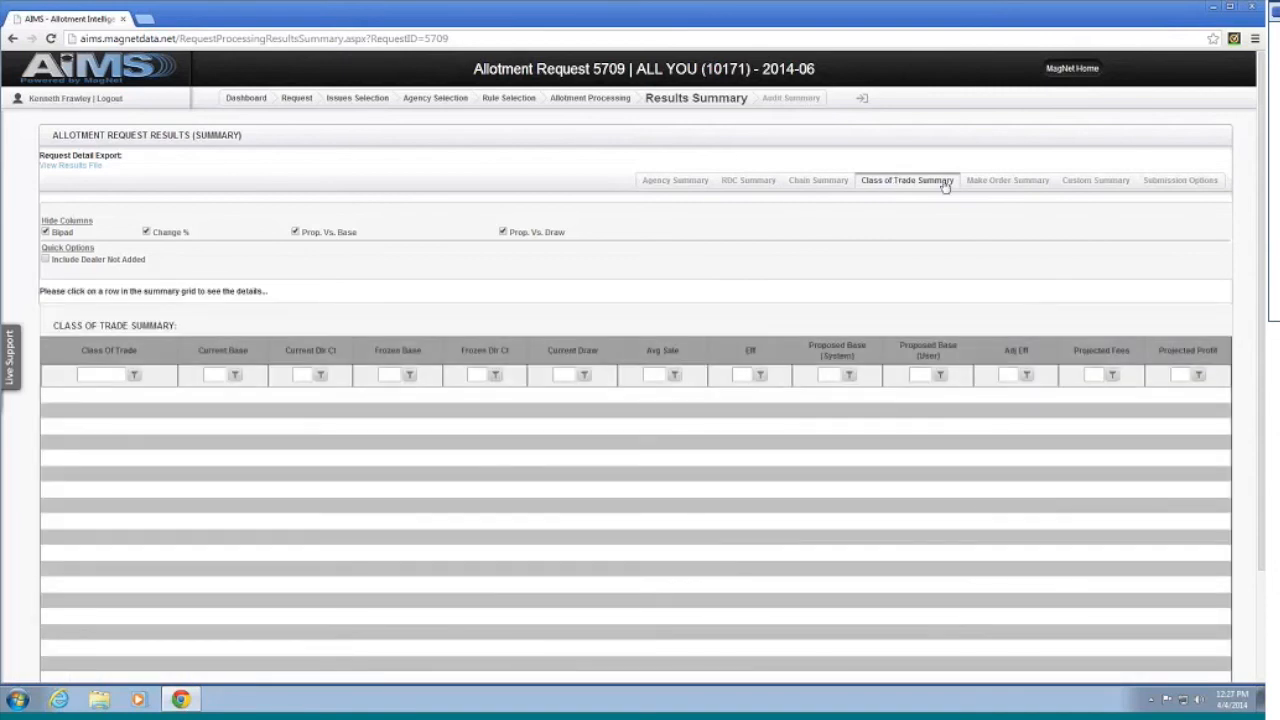
{"action": "left_click", "coordinate": [1012, 184]}
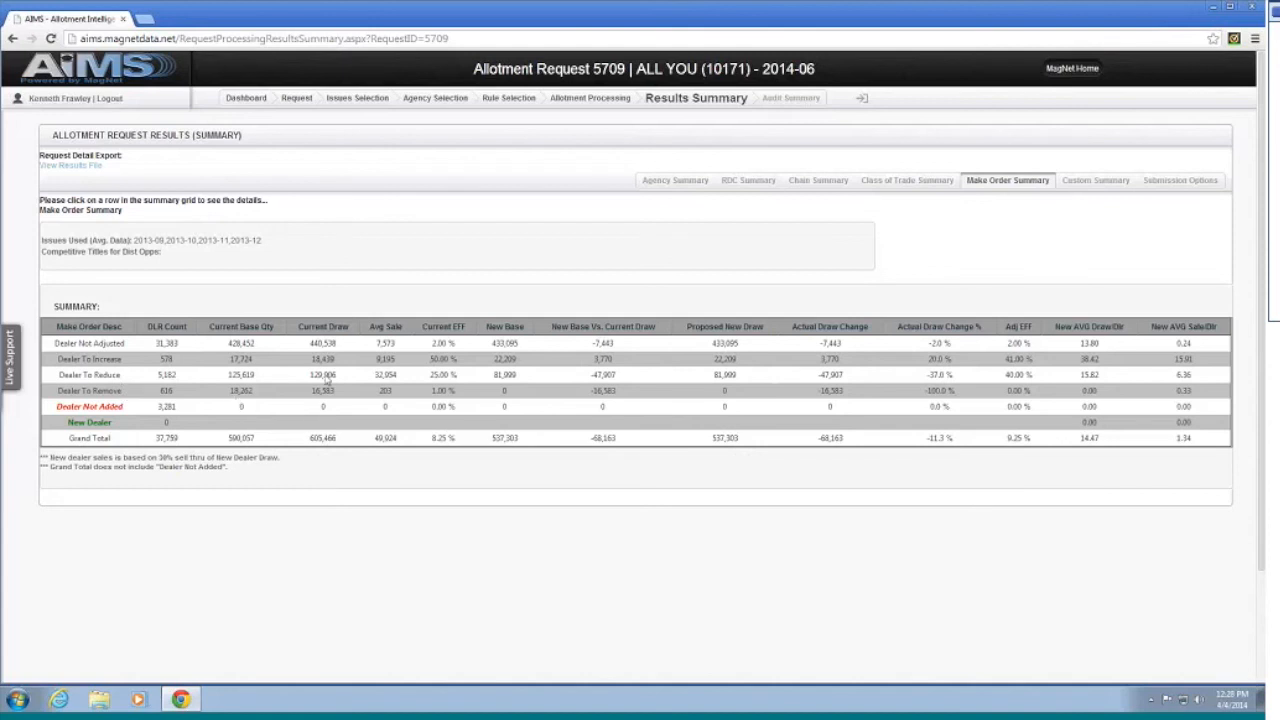
Step: Open the Results Details for the Dealer To Reduce make order
{"action": "left_click", "coordinate": [100, 379]}
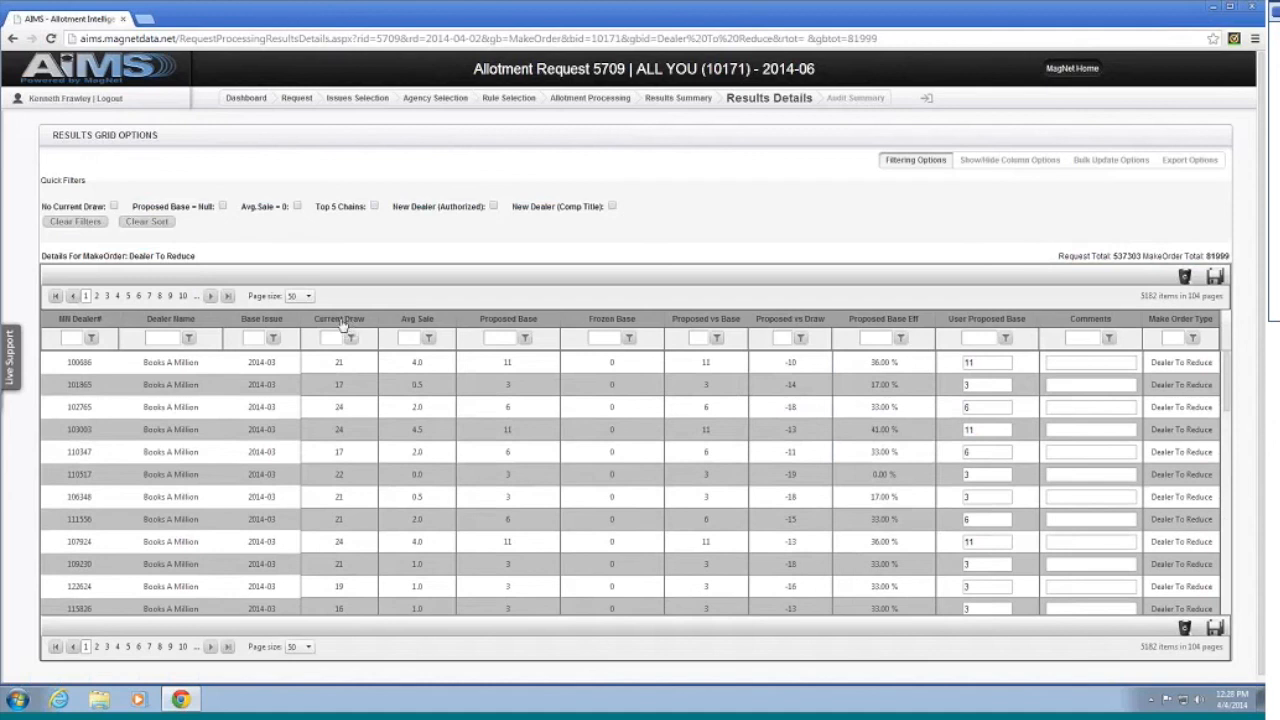
Step: Move the Current Draw column after Avg Sale and show the column show/hide options
{"action": "mouse_move", "coordinate": [347, 322]}
{"action": "left_mouse_down"}
{"action": "mouse_move", "coordinate": [450, 318]}
{"action": "mouse_move", "coordinate": [410, 370]}
{"action": "left_mouse_up"}
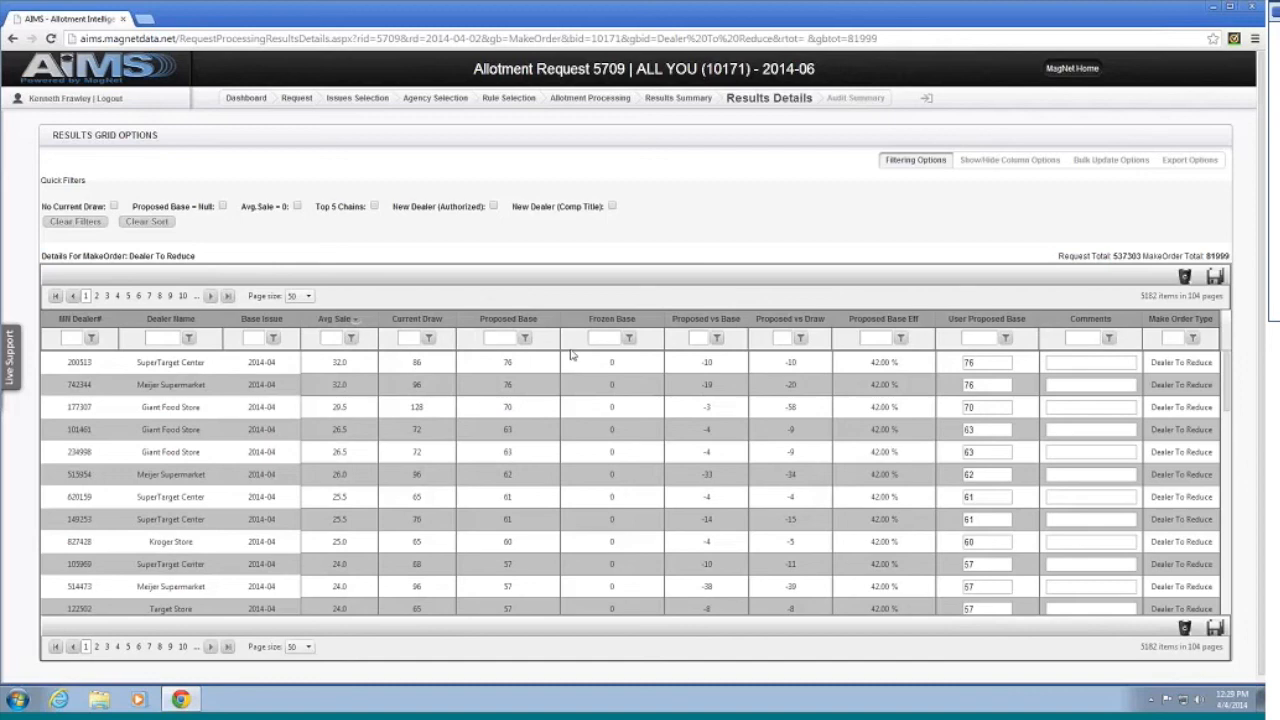
{"action": "left_click", "coordinate": [1009, 165]}
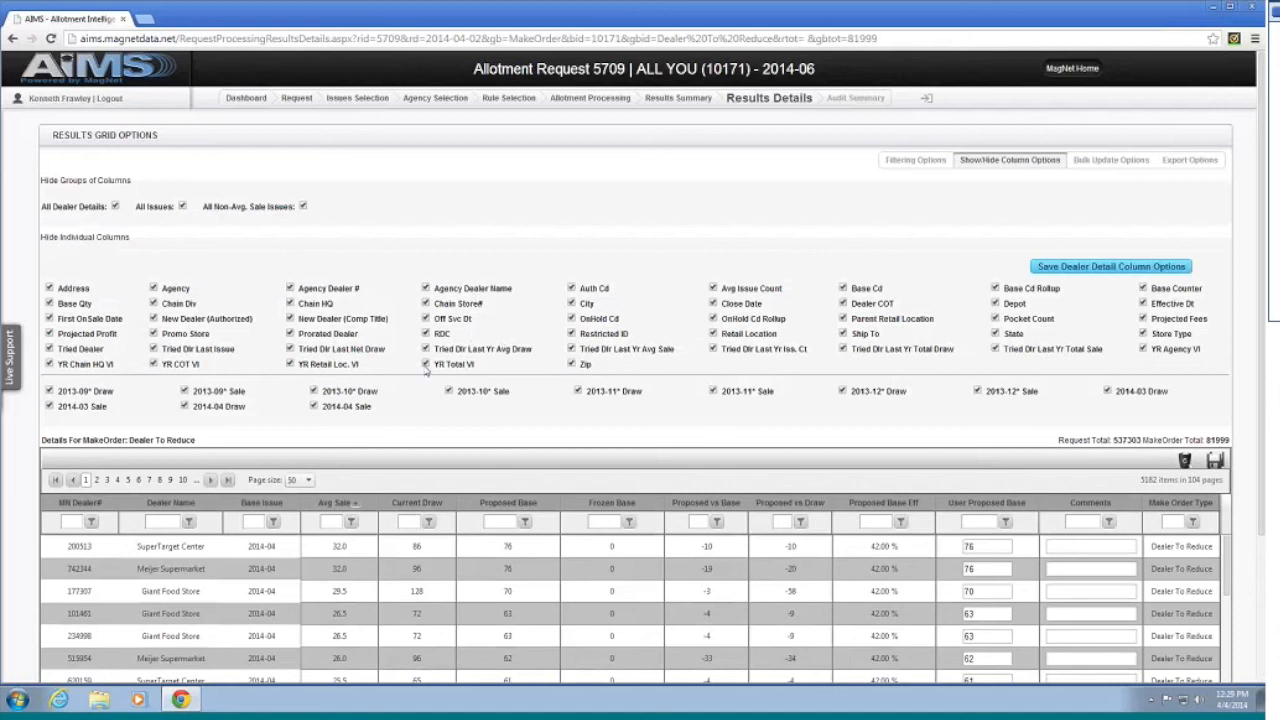
Step: Collapse the Show/Hide Column panel back to the Filtering Options above the grid
{"action": "left_click", "coordinate": [915, 161]}
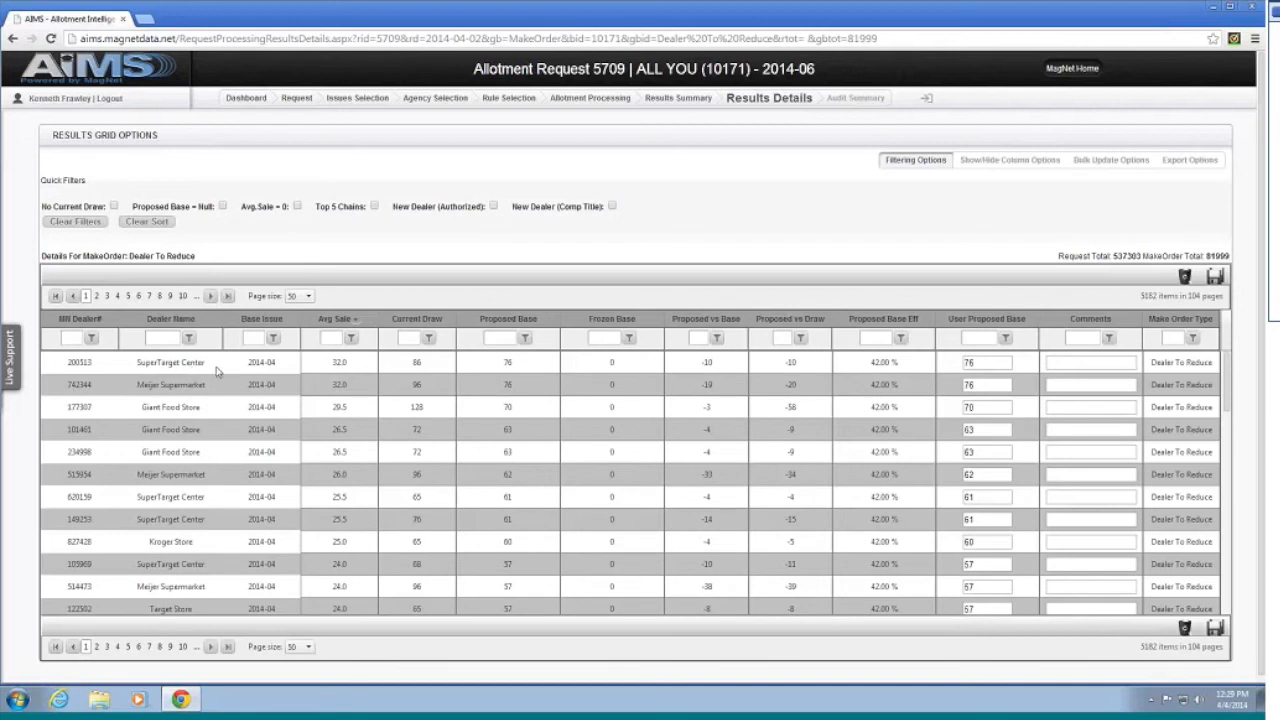
{"action": "mouse_move", "coordinate": [351, 368]}
Step: Select the first row's User Proposed Base value 76 and move to its comment field
{"action": "left_click", "coordinate": [982, 364]}
{"action": "double_click", "coordinate": [982, 364]}
{"action": "left_click", "coordinate": [1048, 363]}
Step: Filter dealer names by 'target' and scroll through the 341 matching dealers
{"action": "left_click", "coordinate": [165, 338]}
{"action": "type", "text": "M"}
{"action": "type", "text": "rget"}
{"action": "key", "text": "Return"}
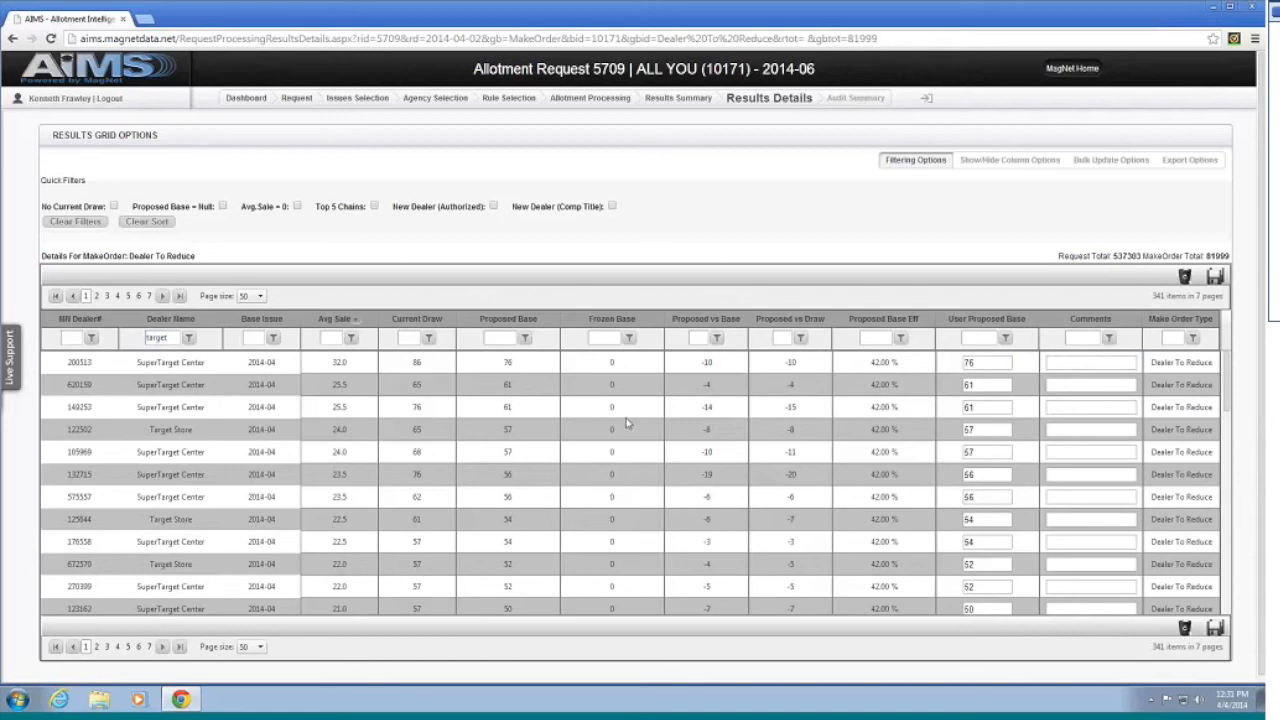
{"action": "scroll", "coordinate": [383, 398], "scroll_direction": "down", "scroll_amount": 4}
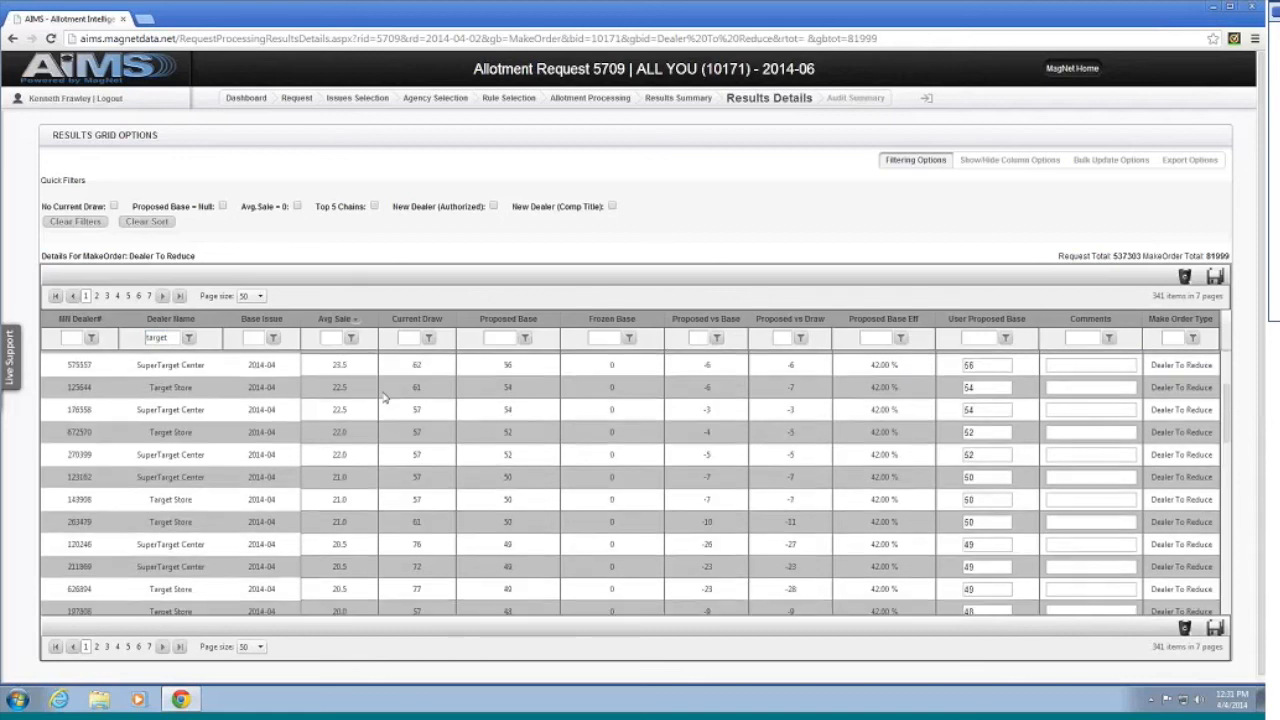
{"action": "scroll", "coordinate": [383, 398], "scroll_direction": "up", "scroll_amount": 4}
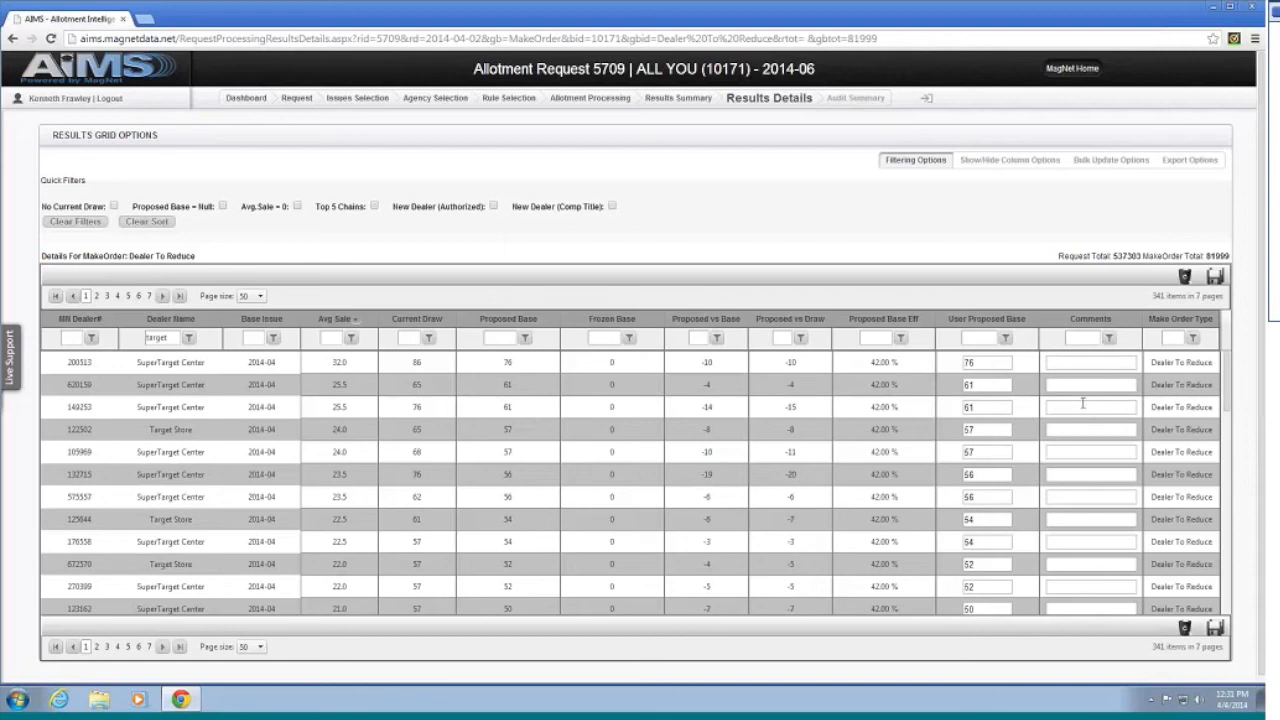
{"action": "scroll", "coordinate": [1037, 406], "scroll_direction": "down", "scroll_amount": 1}
{"action": "scroll", "coordinate": [1037, 406], "scroll_direction": "down", "scroll_amount": 4}
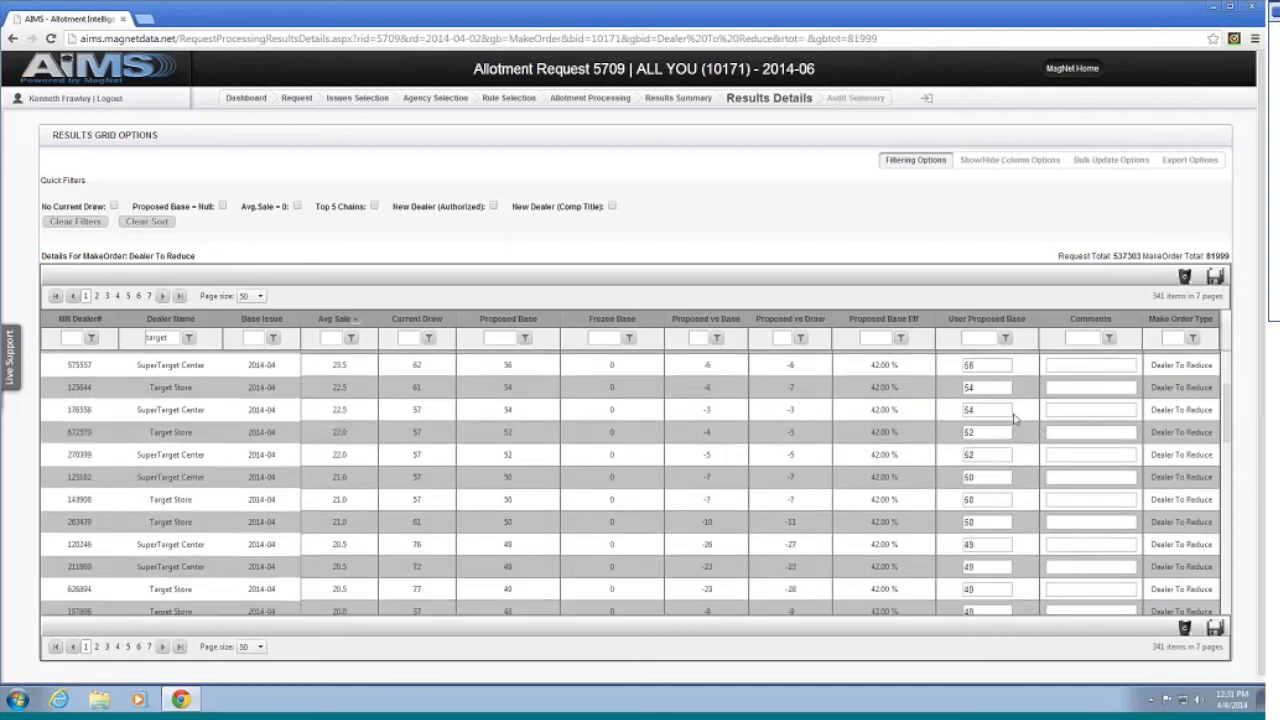
{"action": "scroll", "coordinate": [1010, 415], "scroll_direction": "down", "scroll_amount": 4}
{"action": "scroll", "coordinate": [1010, 408], "scroll_direction": "down", "scroll_amount": 3}
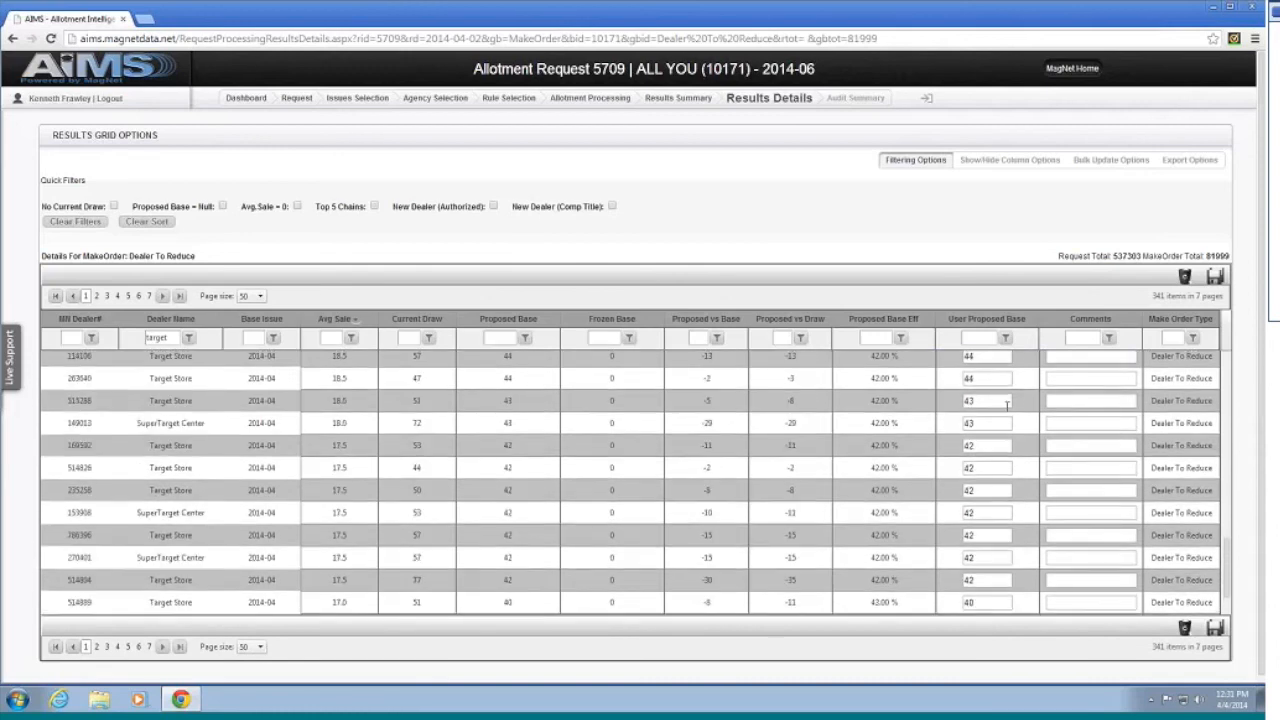
{"action": "scroll", "coordinate": [1007, 404], "scroll_direction": "up", "scroll_amount": 5}
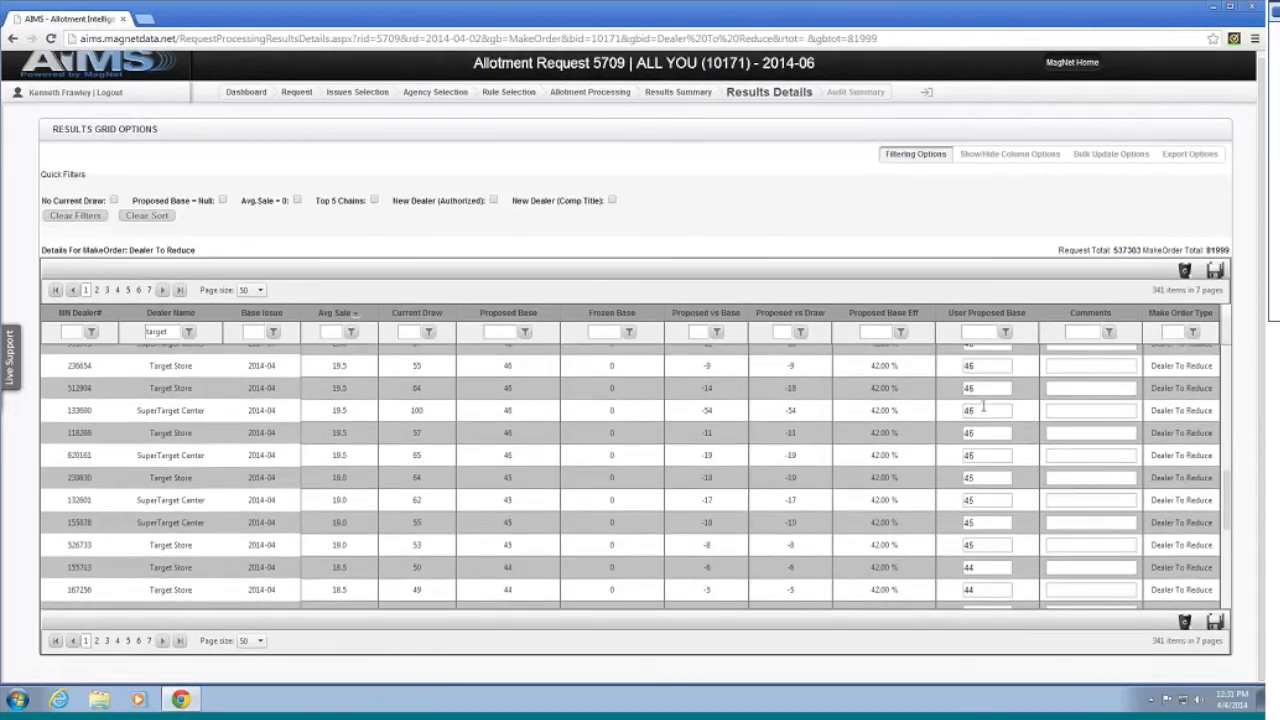
{"action": "scroll", "coordinate": [987, 413], "scroll_direction": "up", "scroll_amount": 5}
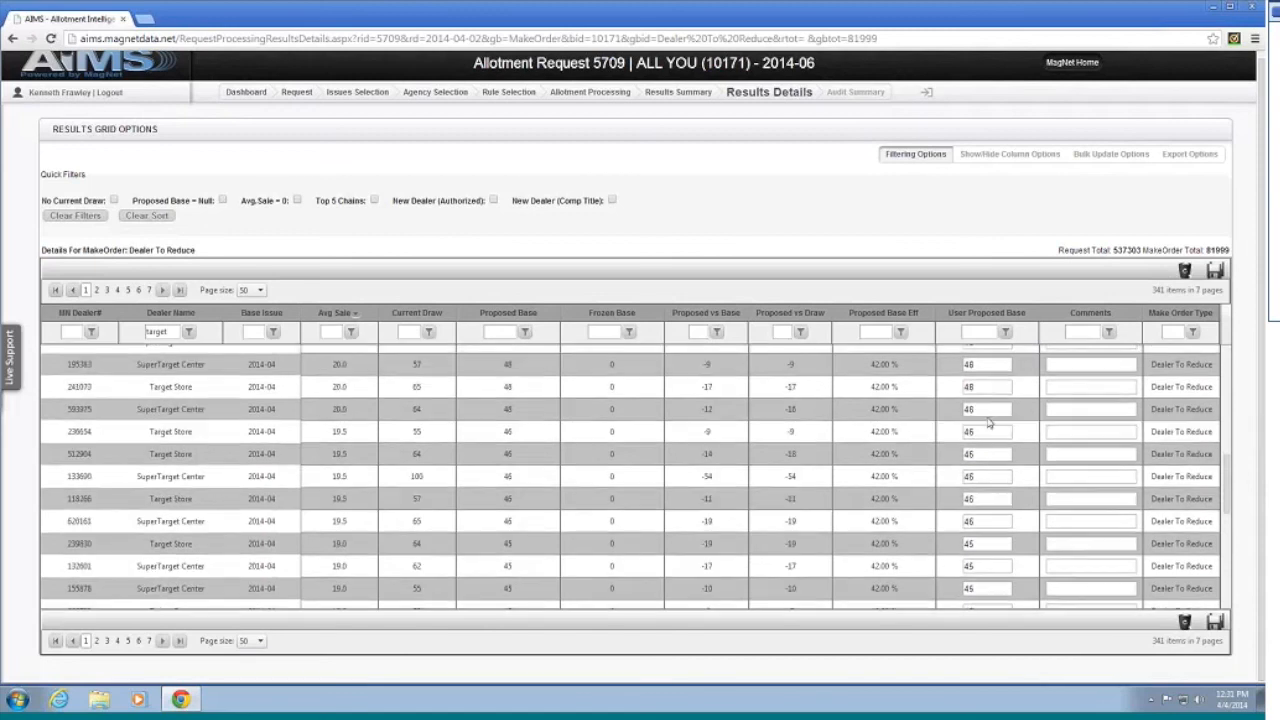
{"action": "scroll", "coordinate": [987, 424], "scroll_direction": "up", "scroll_amount": 5}
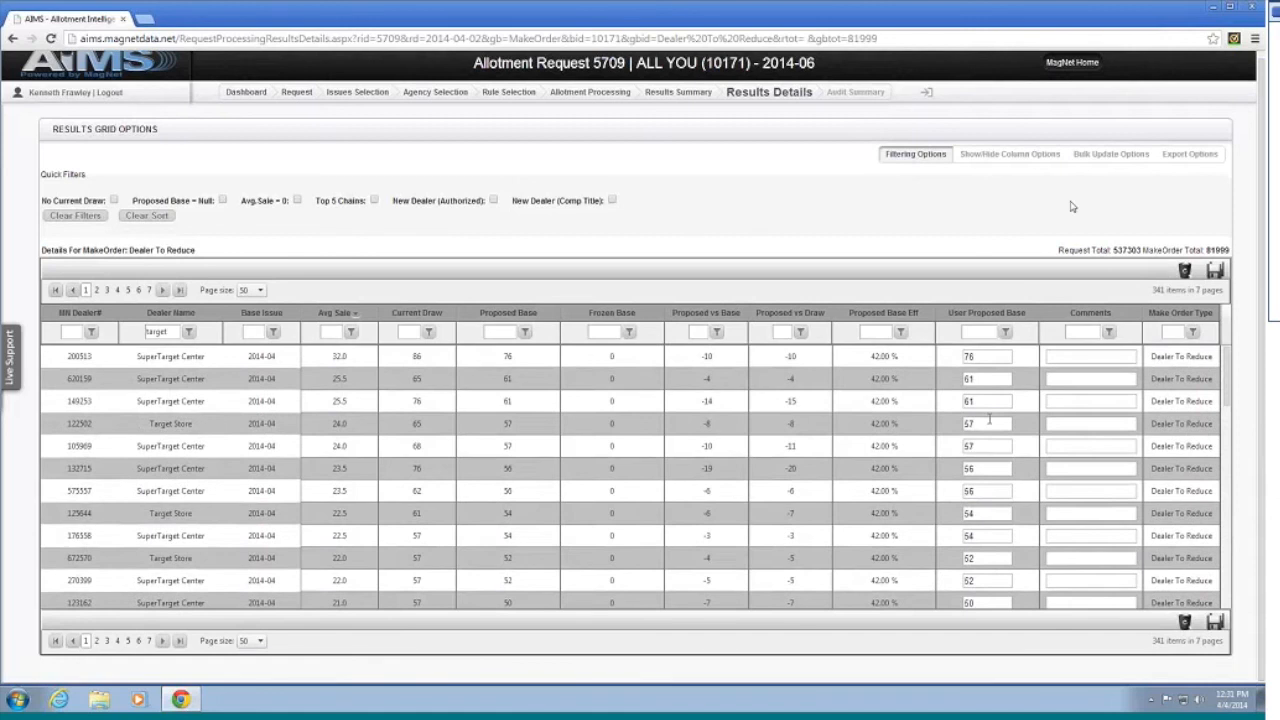
Step: Show bulk update options, select the eight rows 620159 to 176558, and choose Copy Current Draw
{"action": "left_click", "coordinate": [1108, 160]}
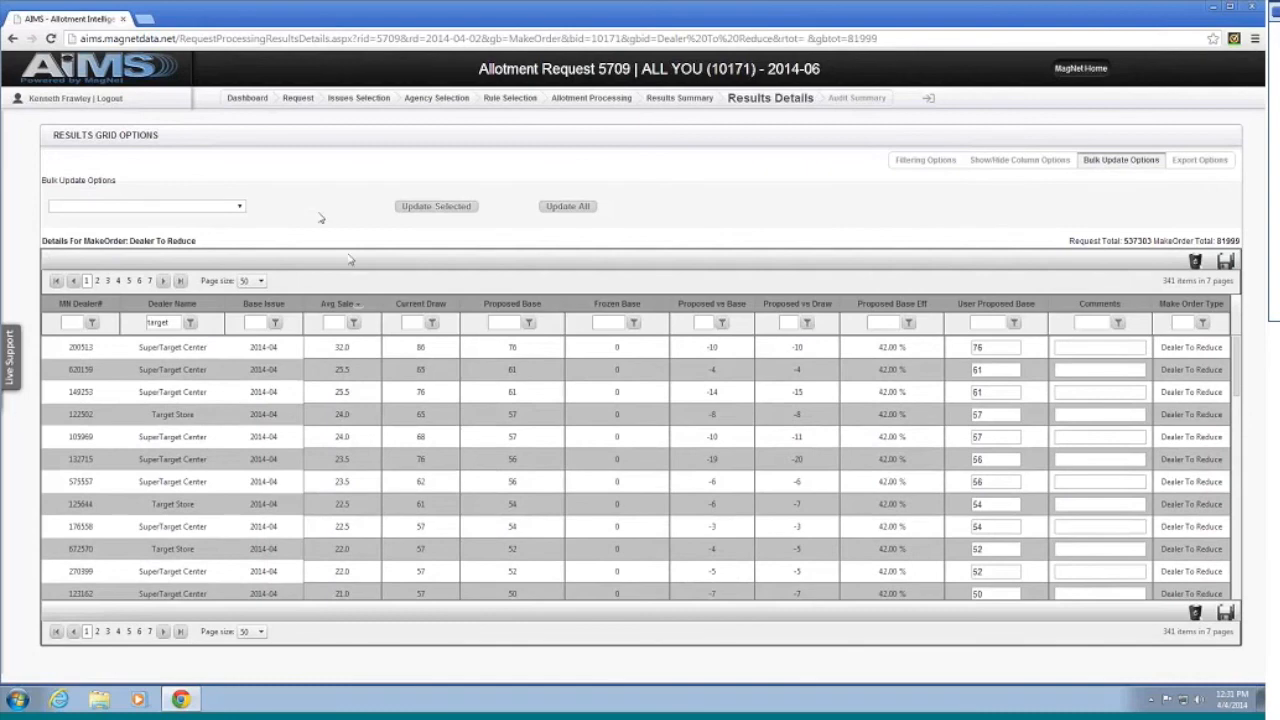
{"action": "scroll", "coordinate": [234, 397], "scroll_direction": "down", "scroll_amount": 4}
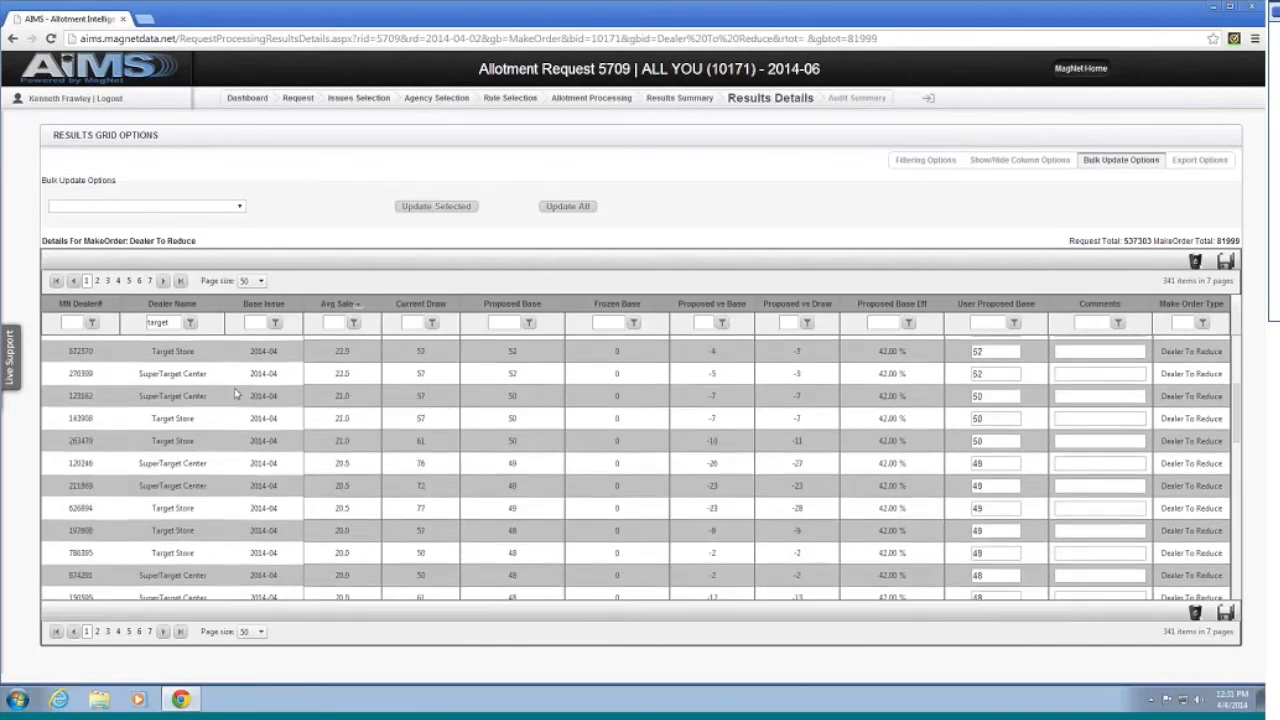
{"action": "scroll", "coordinate": [244, 386], "scroll_direction": "up", "scroll_amount": 4}
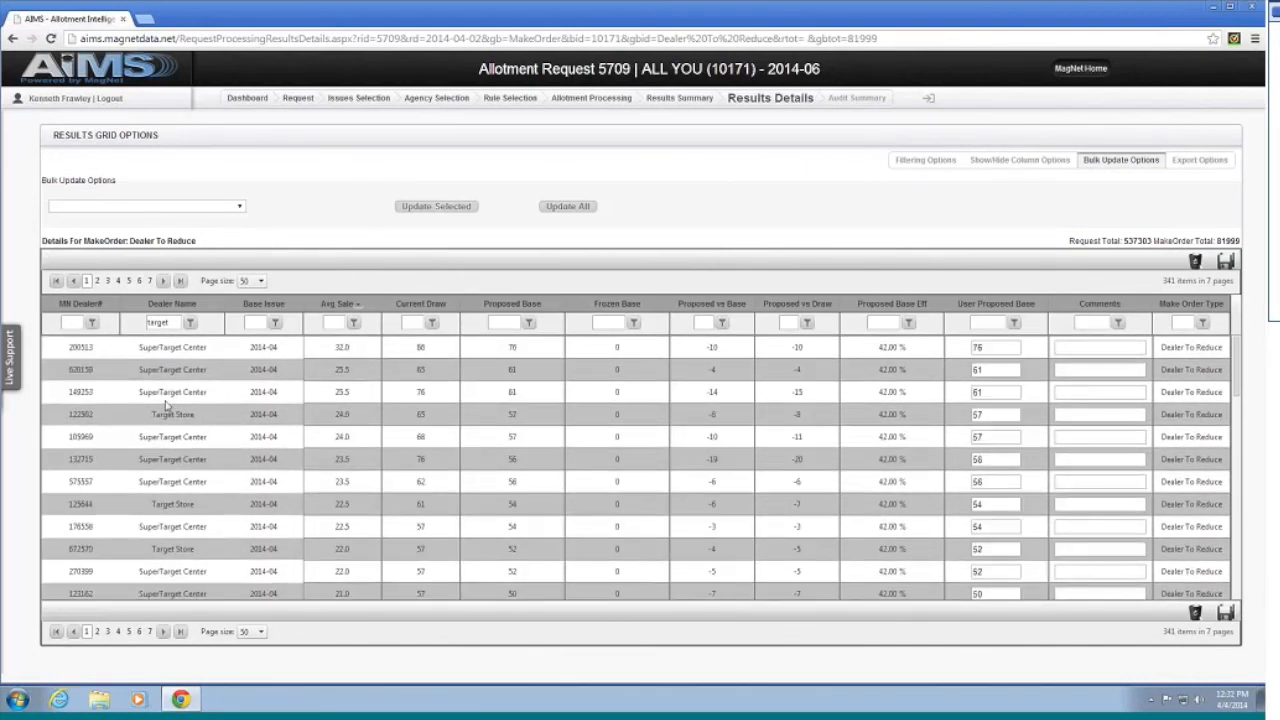
{"action": "left_click_drag", "start_coordinate": [44, 360], "coordinate": [386, 526]}
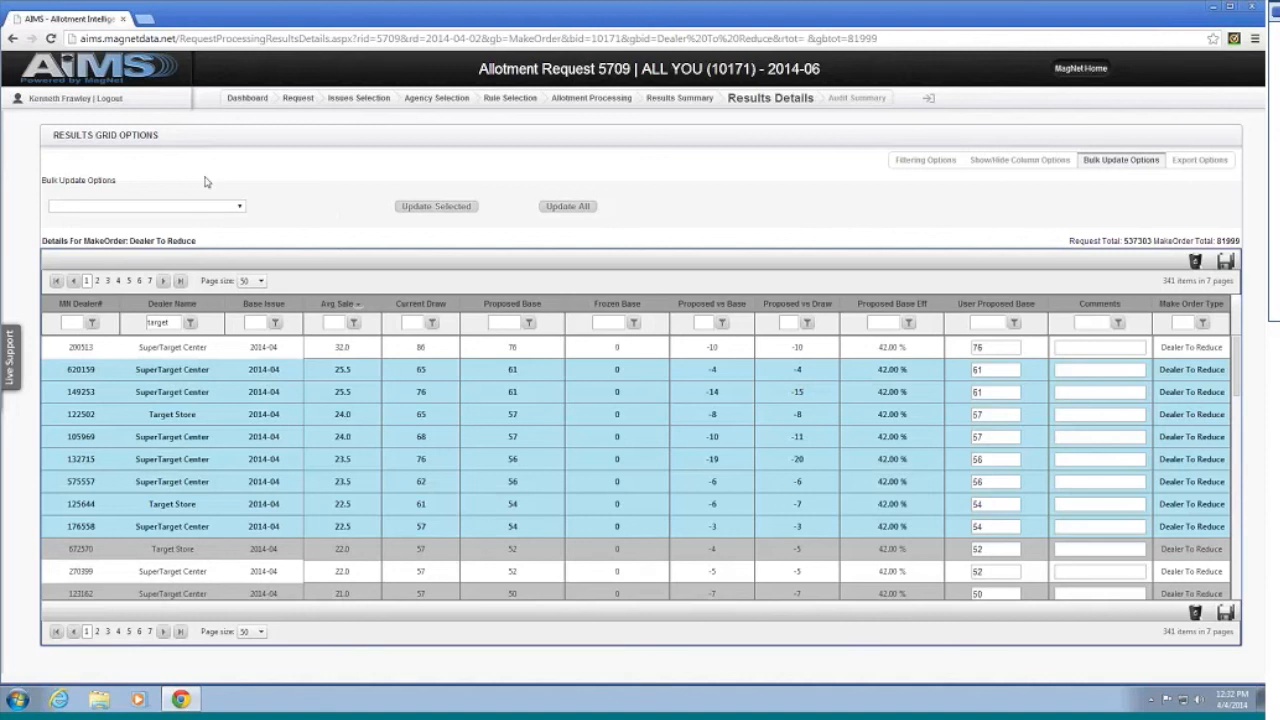
{"action": "left_click", "coordinate": [225, 210]}
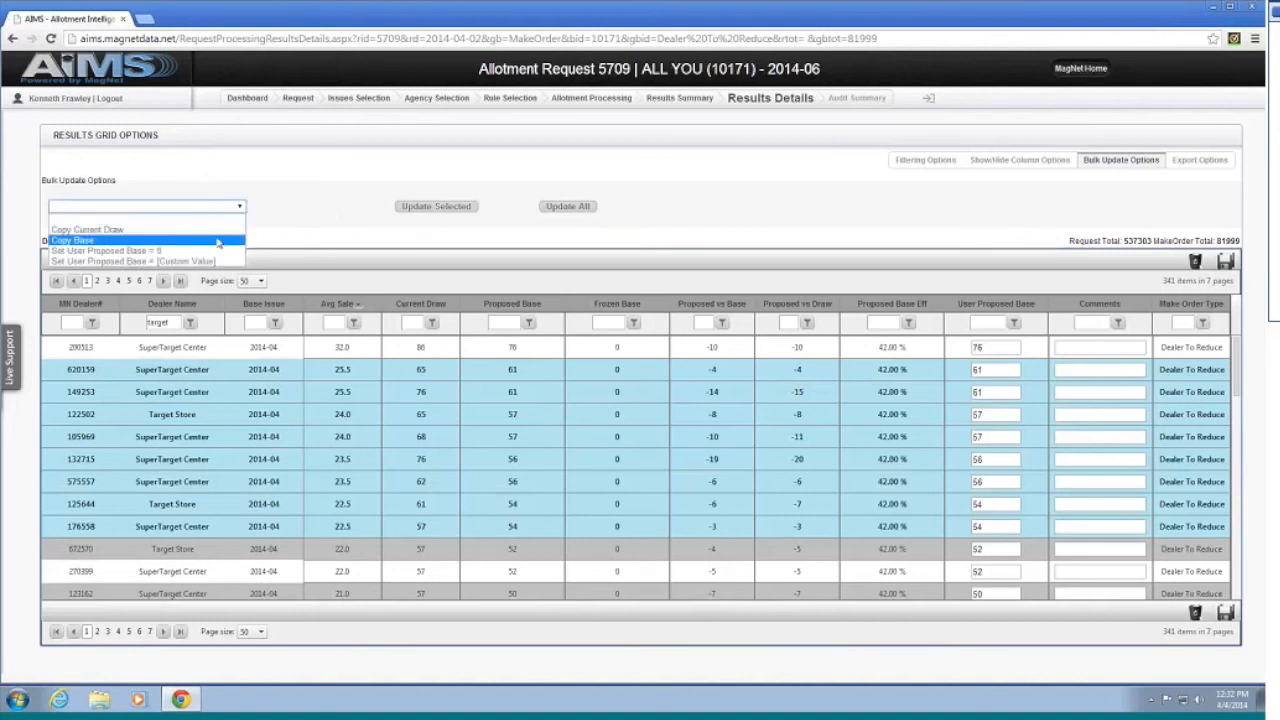
{"action": "left_click", "coordinate": [220, 231]}
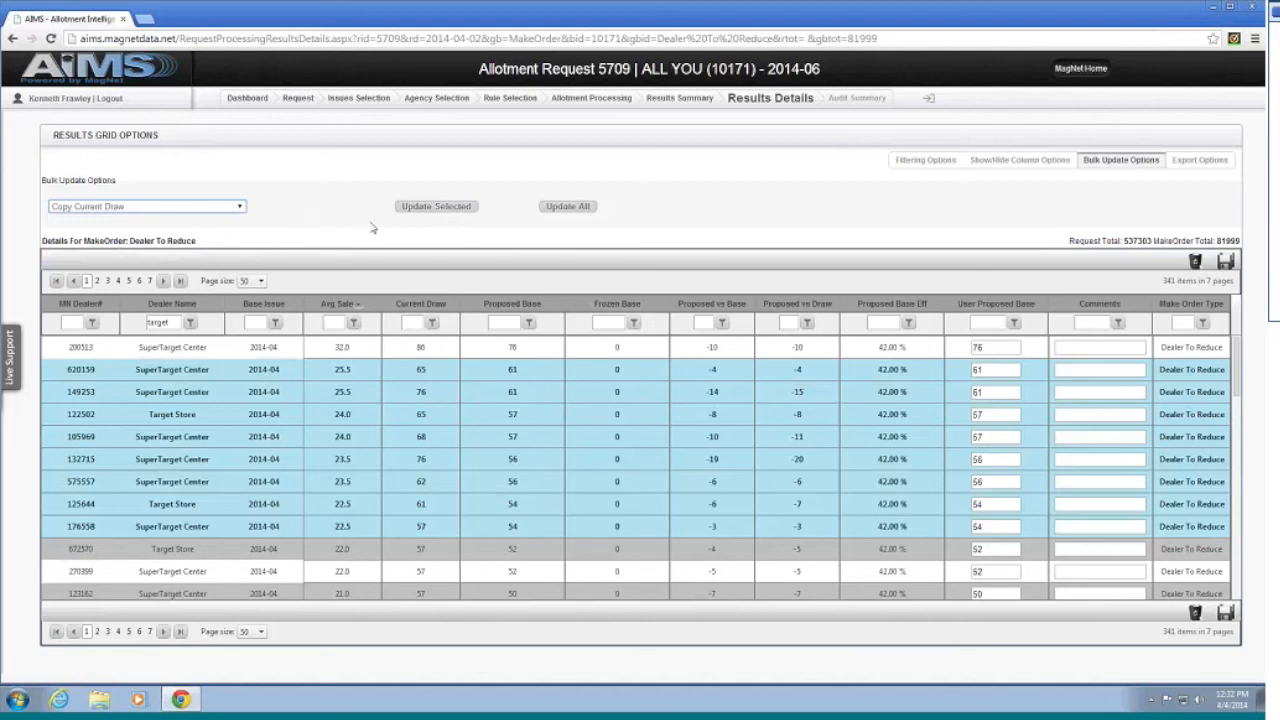
Step: Recheck the bulk action list unchanged and select only dealer row 620159
{"action": "left_click", "coordinate": [173, 207]}
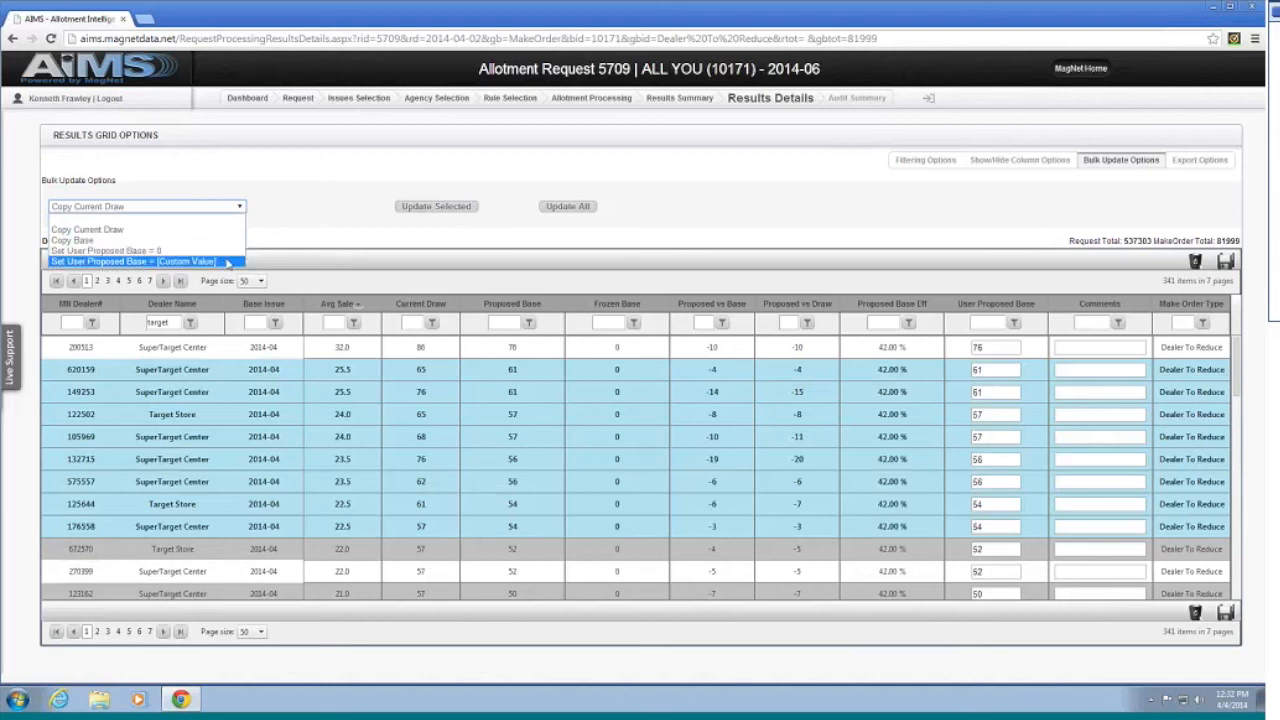
{"action": "left_click", "coordinate": [321, 189]}
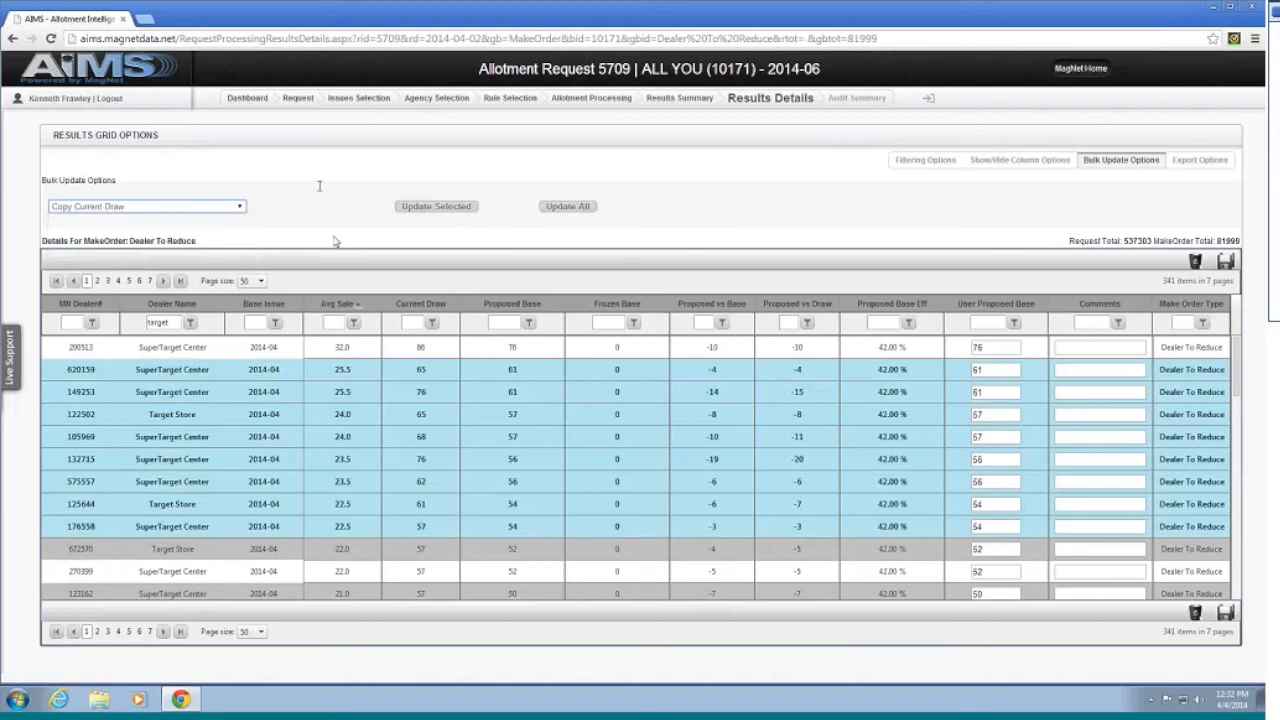
{"action": "left_click", "coordinate": [272, 414]}
{"action": "left_click", "coordinate": [279, 378]}
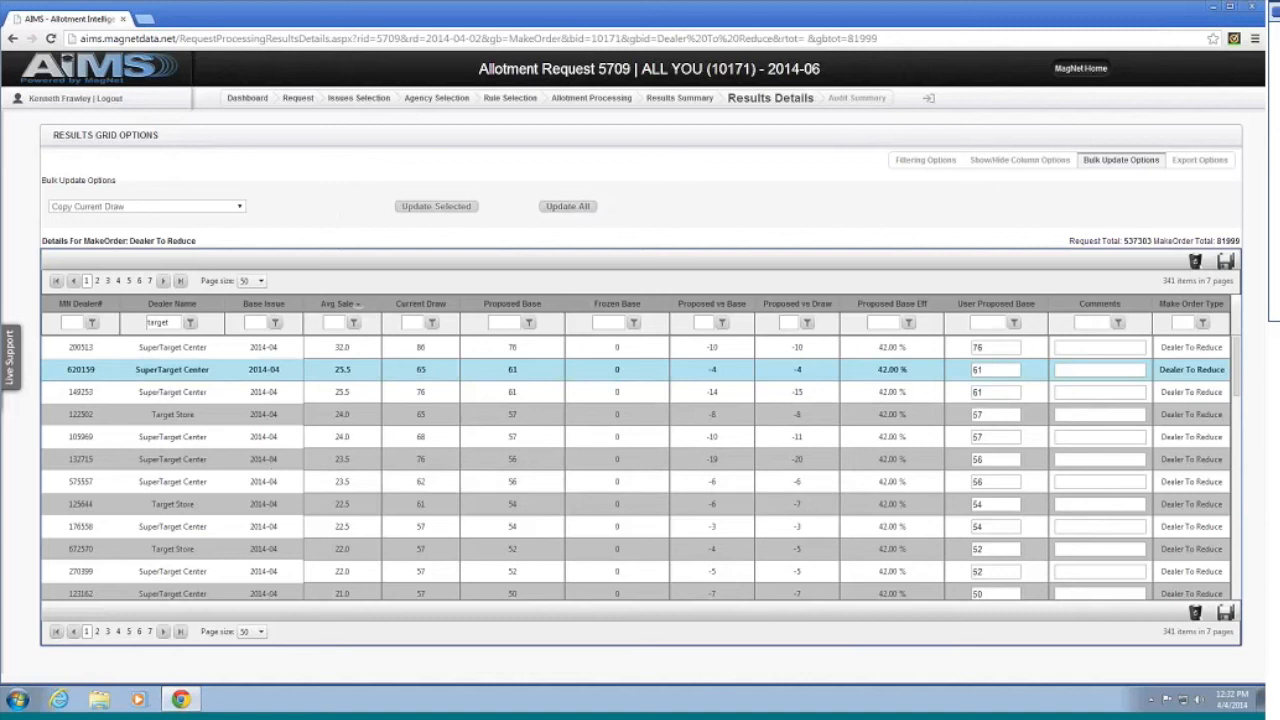
{"action": "left_click", "coordinate": [207, 207]}
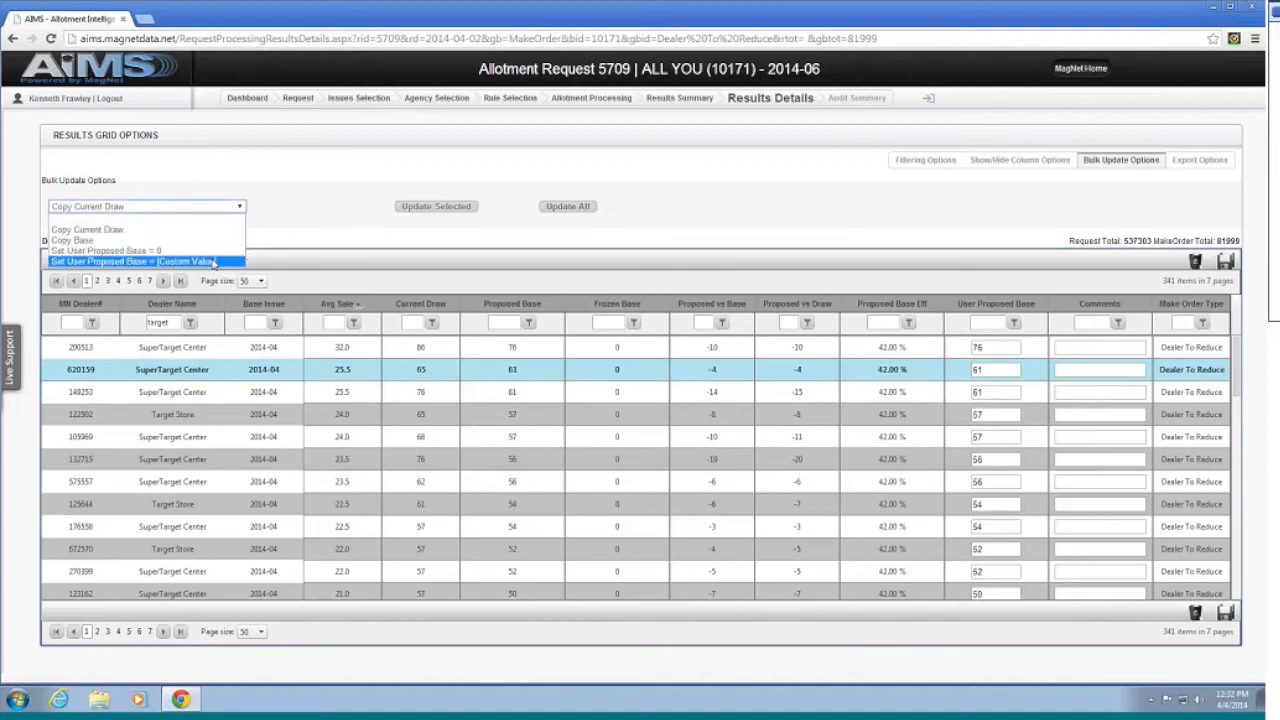
{"action": "left_click", "coordinate": [353, 213]}
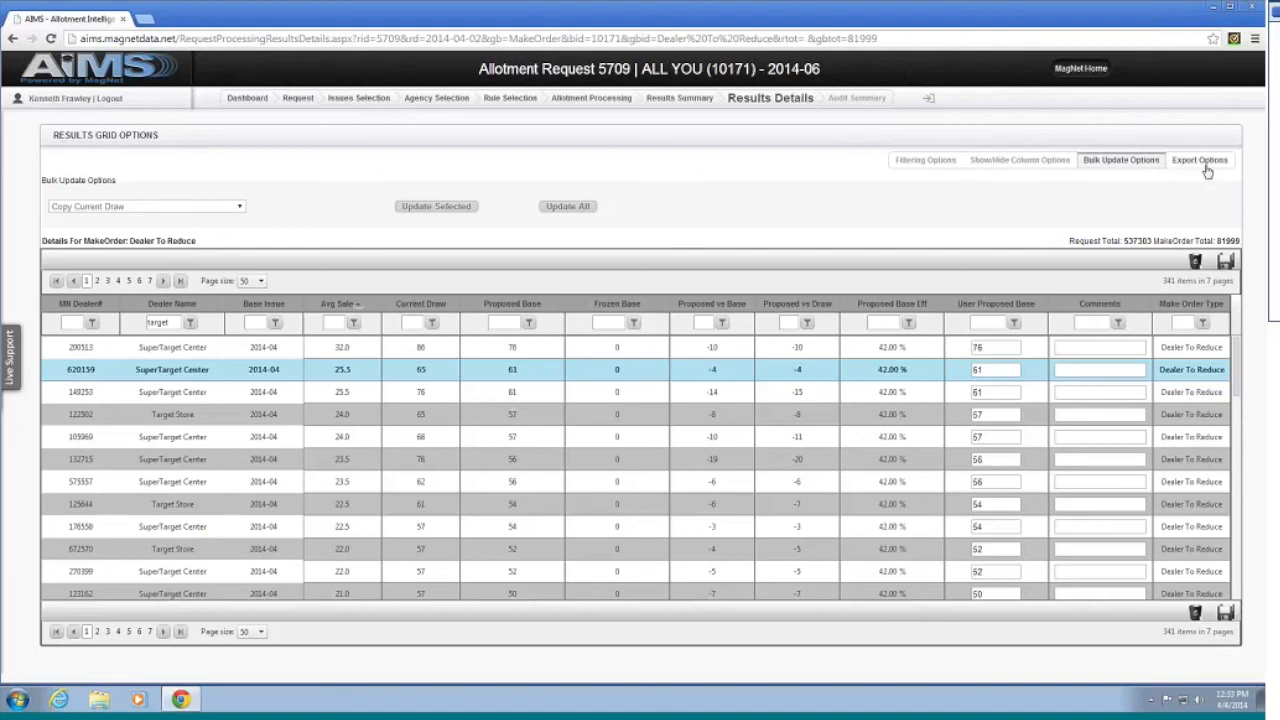
Step: Show the export options for the Dealer To Reduce details, then return to request 5709's Results Summary
{"action": "left_click", "coordinate": [1205, 167]}
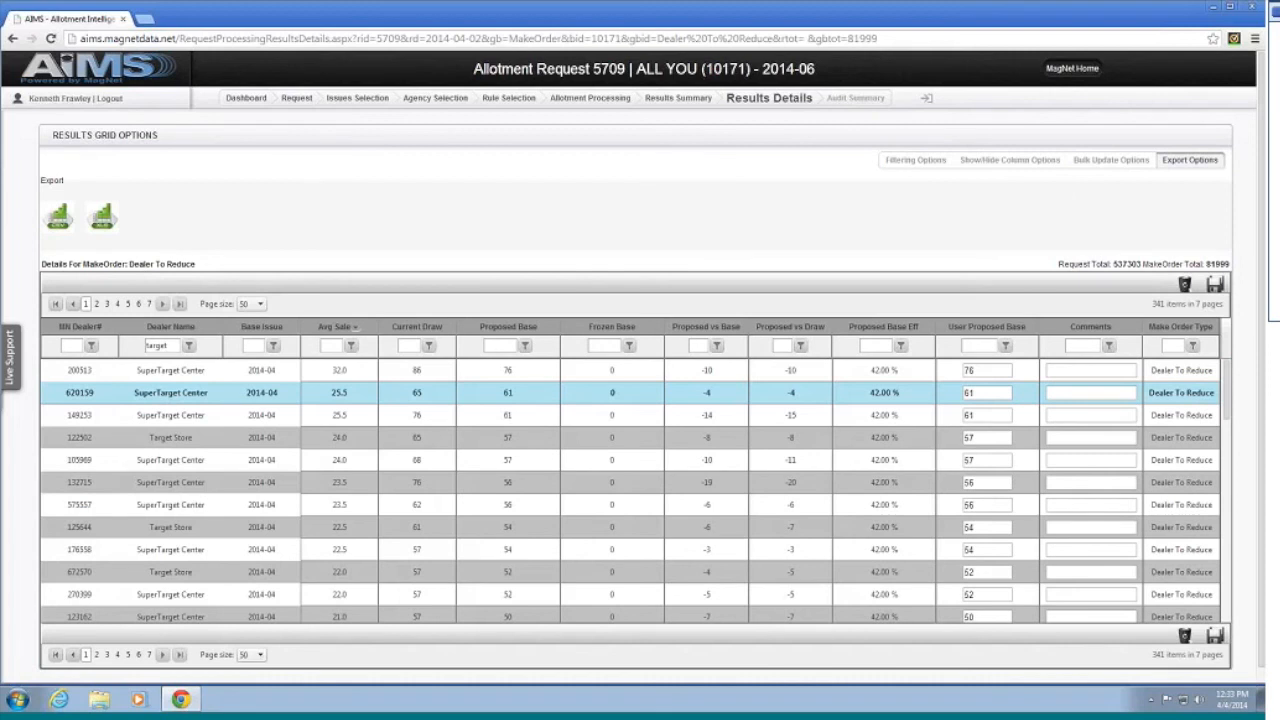
{"action": "mouse_move", "coordinate": [559, 444]}
{"action": "mouse_move", "coordinate": [955, 463]}
{"action": "left_click", "coordinate": [690, 100]}
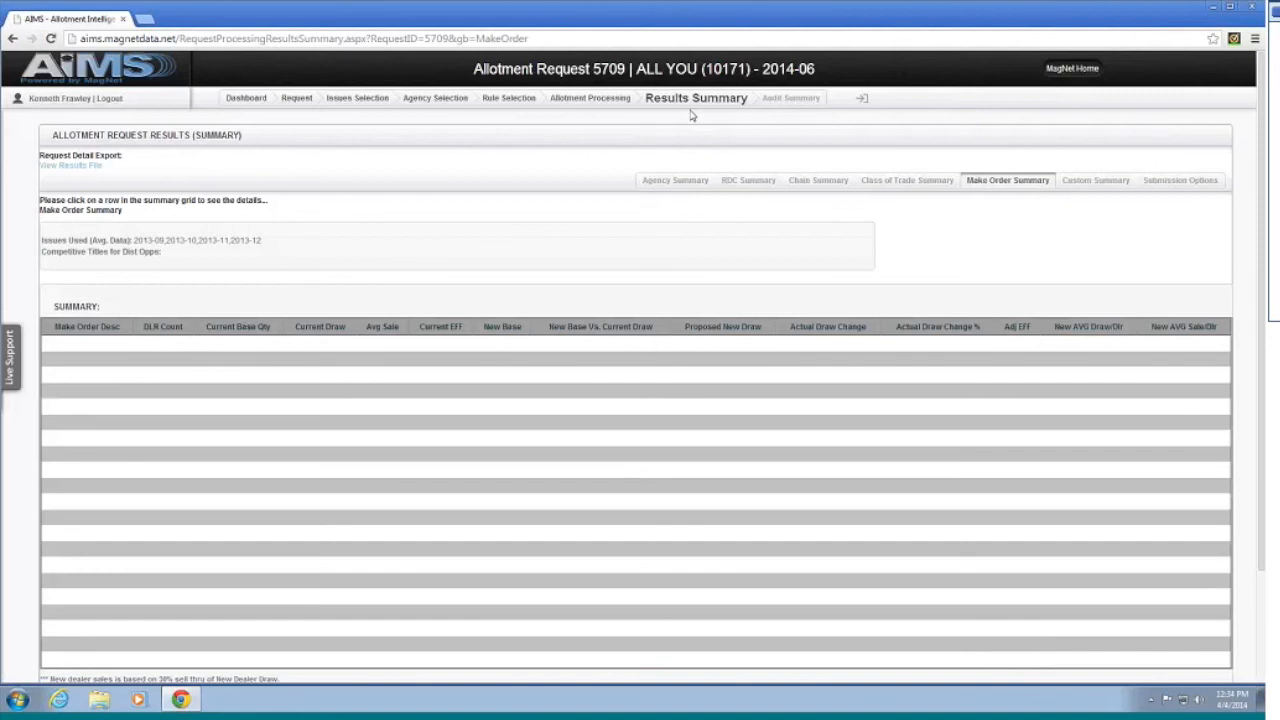
Step: Switch the results between the Agency, RDC and Chain summary views
{"action": "left_click", "coordinate": [690, 182]}
{"action": "left_click", "coordinate": [751, 182]}
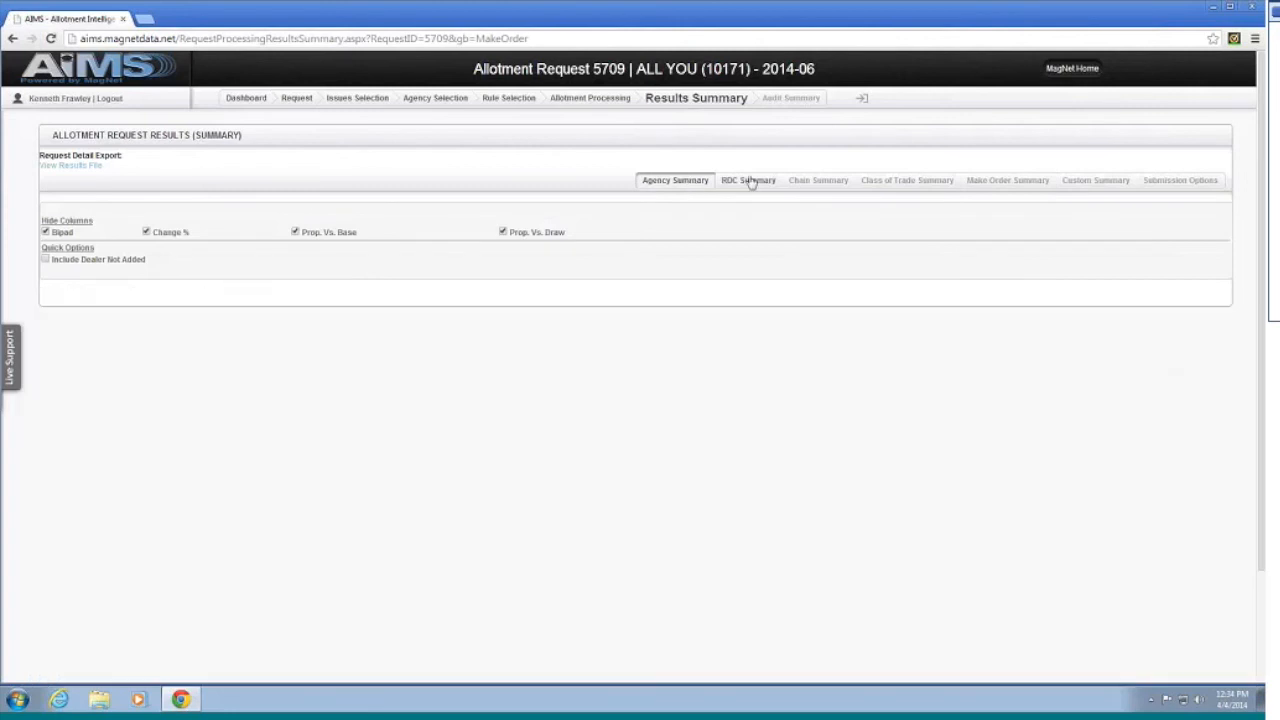
{"action": "left_click", "coordinate": [822, 182]}
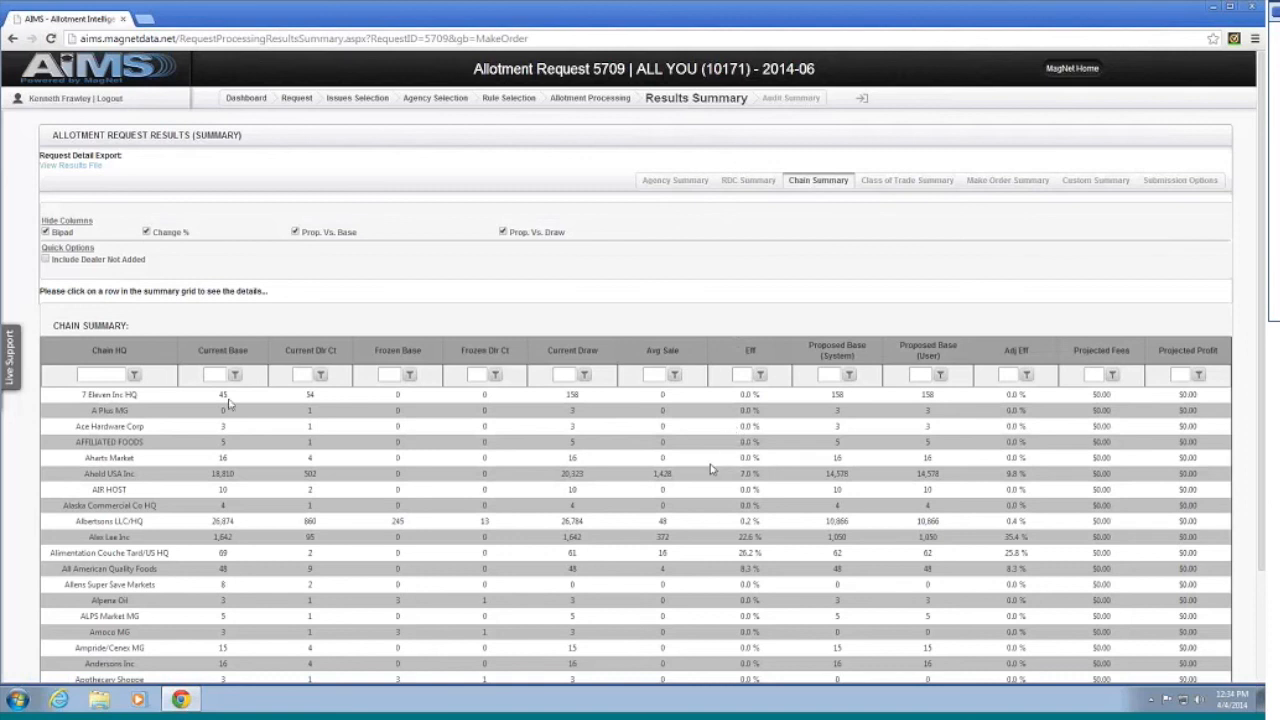
Step: Filter the Chain HQ list by 'target' and open the Target Corp results details
{"action": "left_click", "coordinate": [118, 372]}
{"action": "type", "text": "tagett"}
{"action": "key", "text": "Return"}
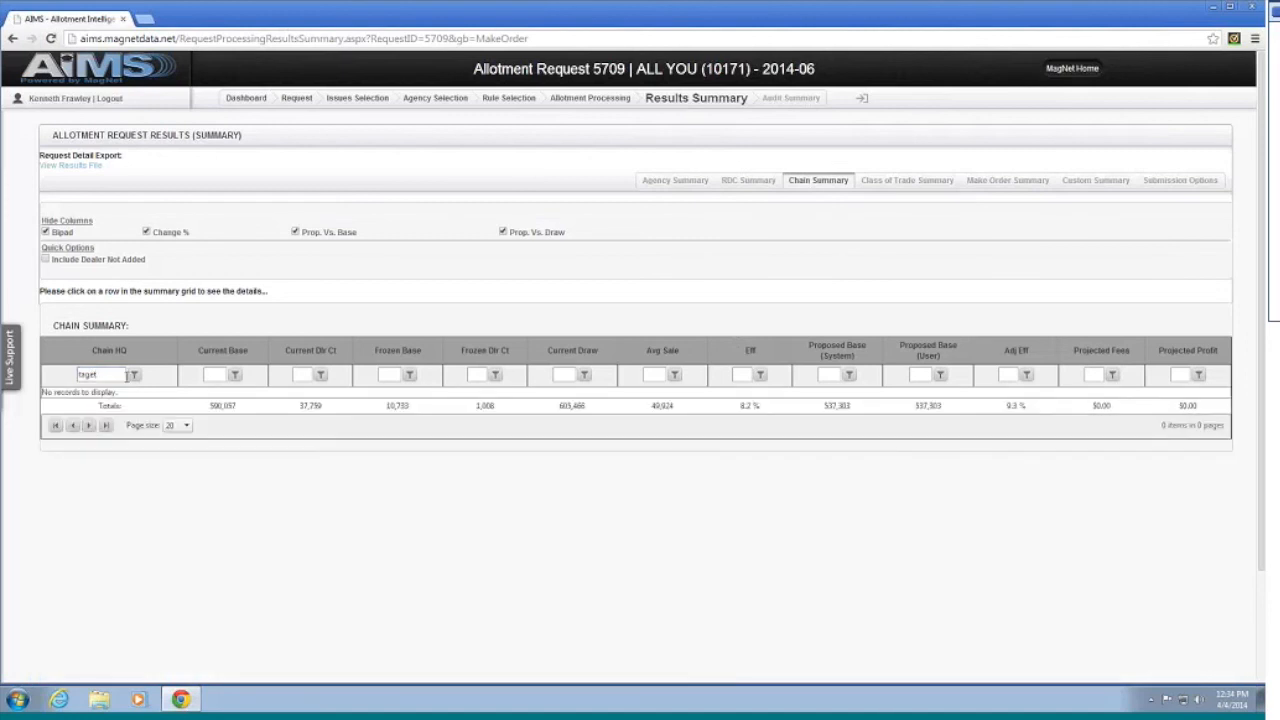
{"action": "double_click", "coordinate": [88, 374]}
{"action": "type", "text": "target"}
{"action": "key", "text": "Return"}
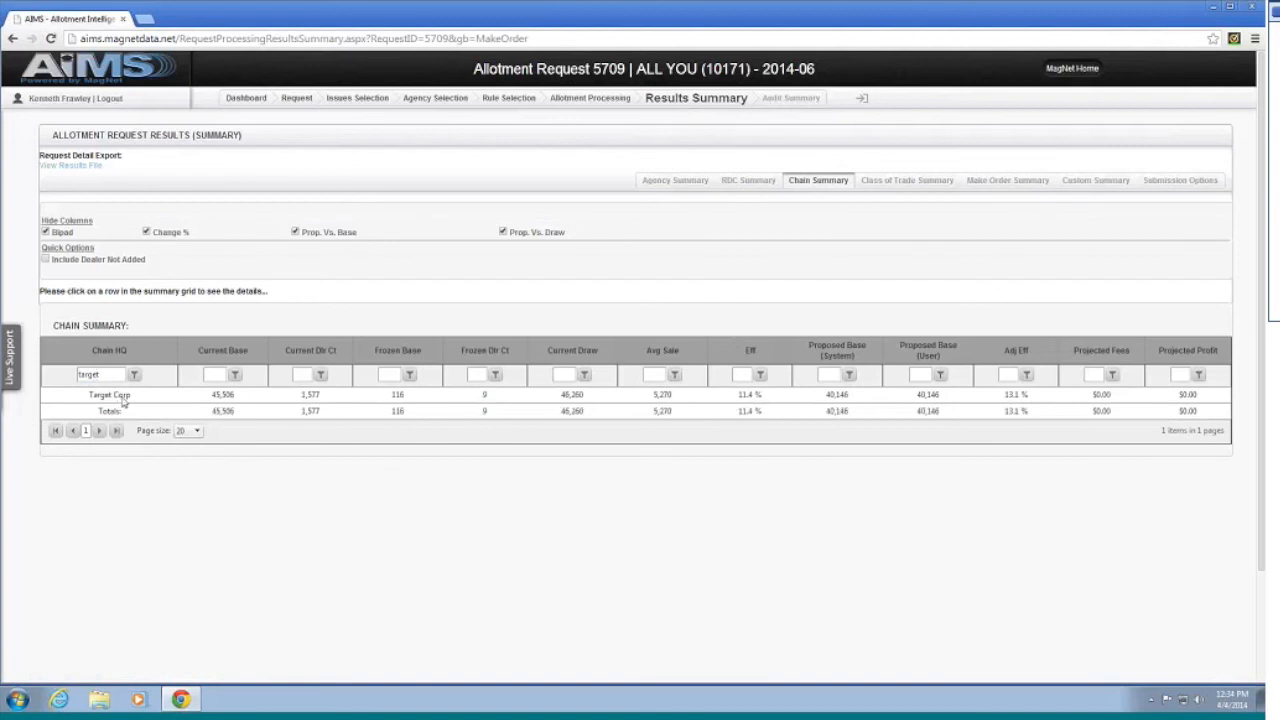
{"action": "left_click", "coordinate": [127, 401]}
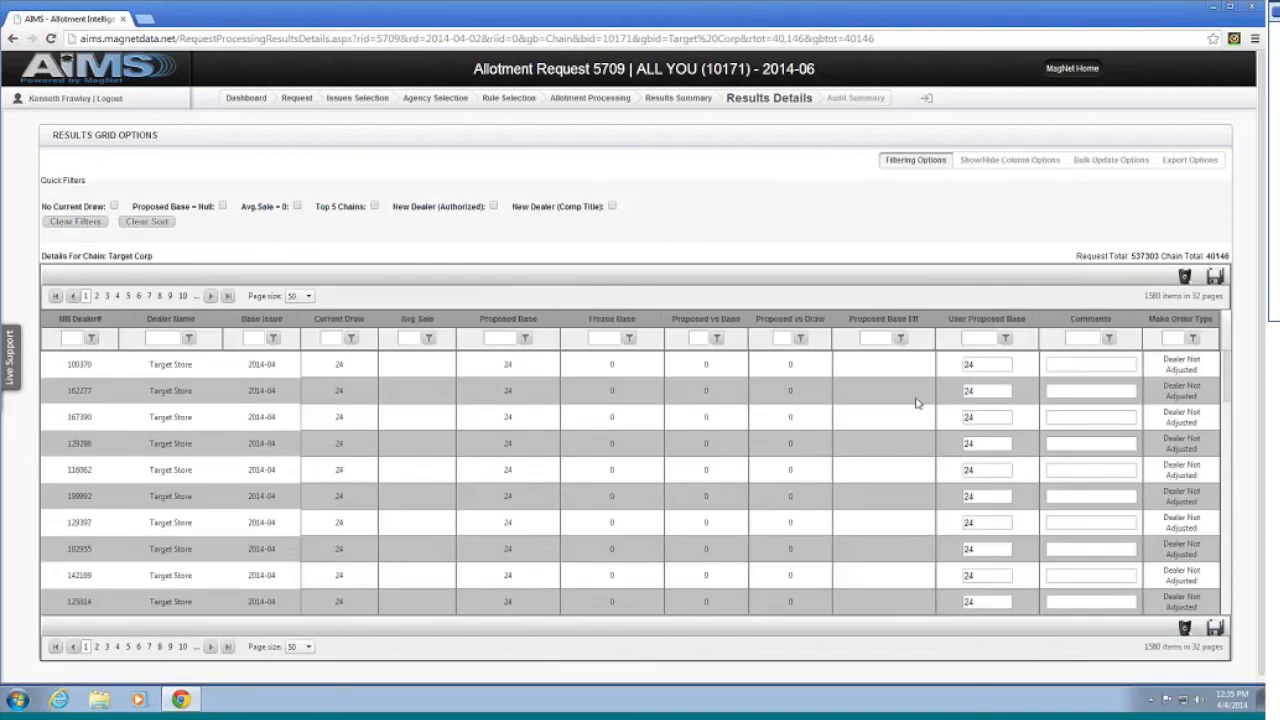
Step: Sort Target Corp's 1580 store rows by Make Order Type so Dealer Not Added stores lead
{"action": "scroll", "coordinate": [1024, 398], "scroll_direction": "down", "scroll_amount": 1}
{"action": "scroll", "coordinate": [1024, 398], "scroll_direction": "down", "scroll_amount": 6}
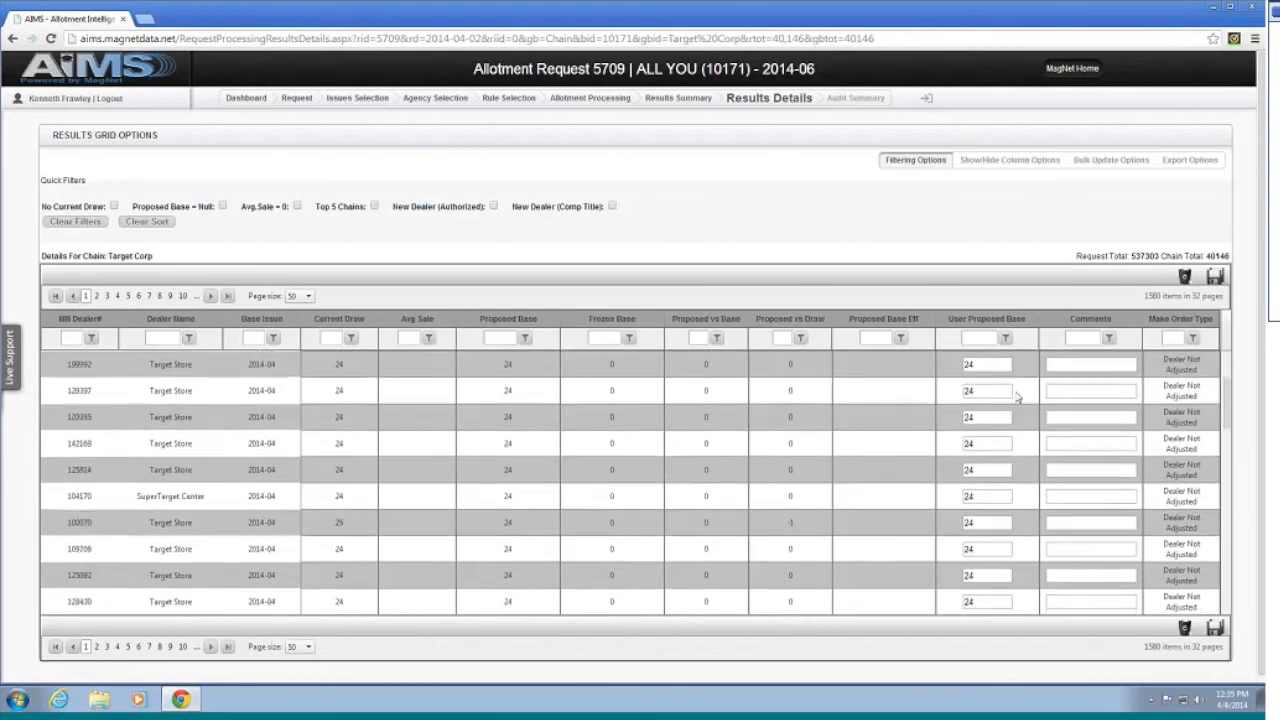
{"action": "scroll", "coordinate": [1000, 390], "scroll_direction": "down", "scroll_amount": 4}
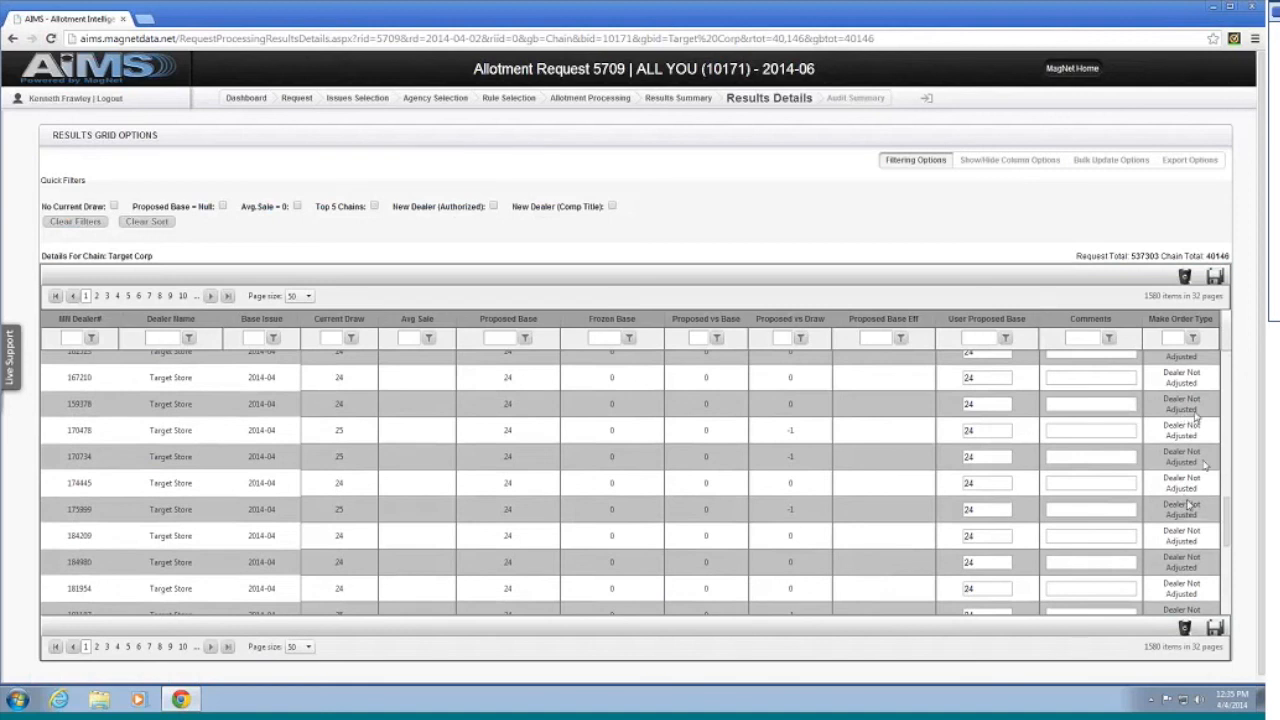
{"action": "scroll", "coordinate": [1196, 418], "scroll_direction": "down", "scroll_amount": 5}
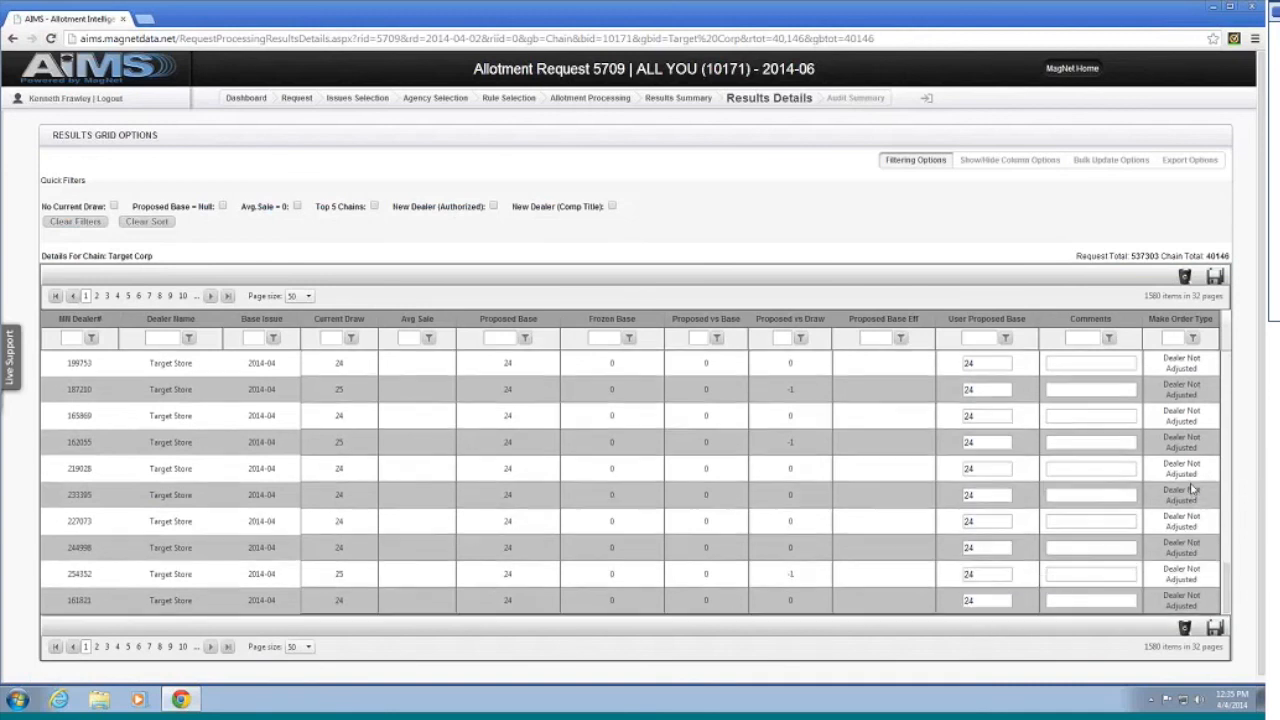
{"action": "scroll", "coordinate": [1165, 520], "scroll_direction": "up", "scroll_amount": 4}
{"action": "scroll", "coordinate": [1172, 478], "scroll_direction": "up", "scroll_amount": 3}
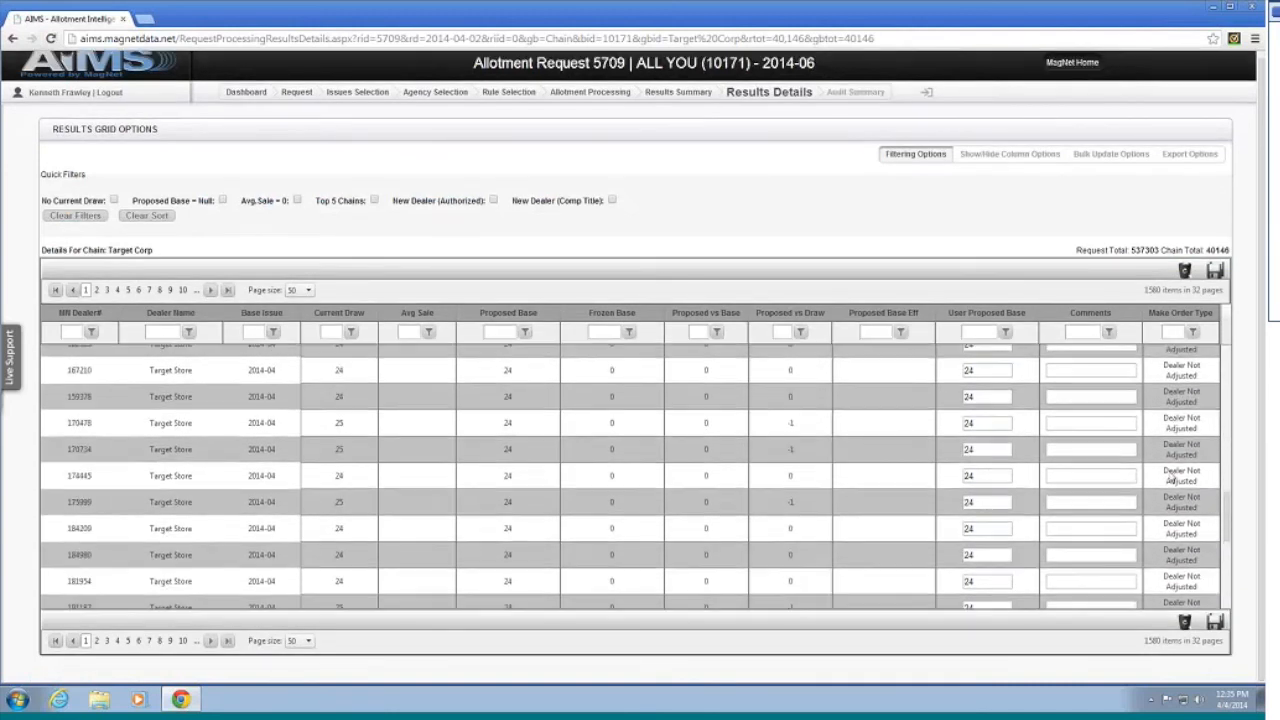
{"action": "scroll", "coordinate": [1178, 464], "scroll_direction": "up", "scroll_amount": 2}
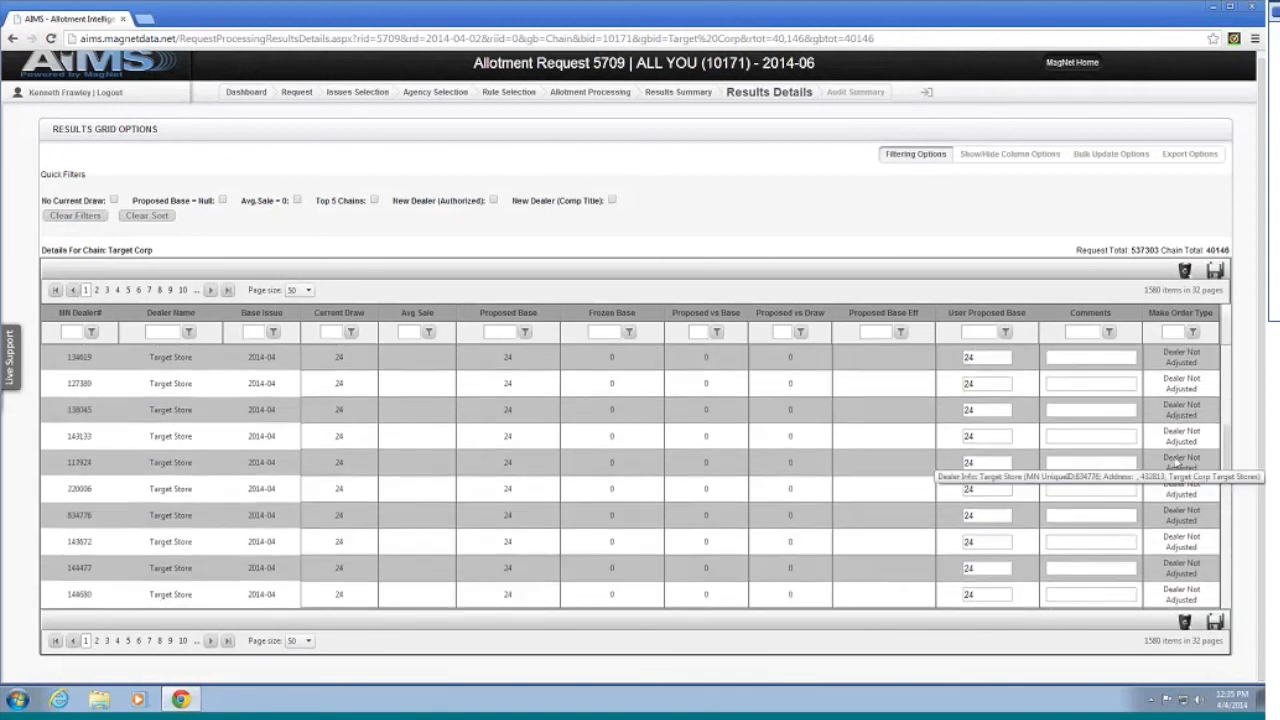
{"action": "scroll", "coordinate": [1180, 464], "scroll_direction": "up", "scroll_amount": 3}
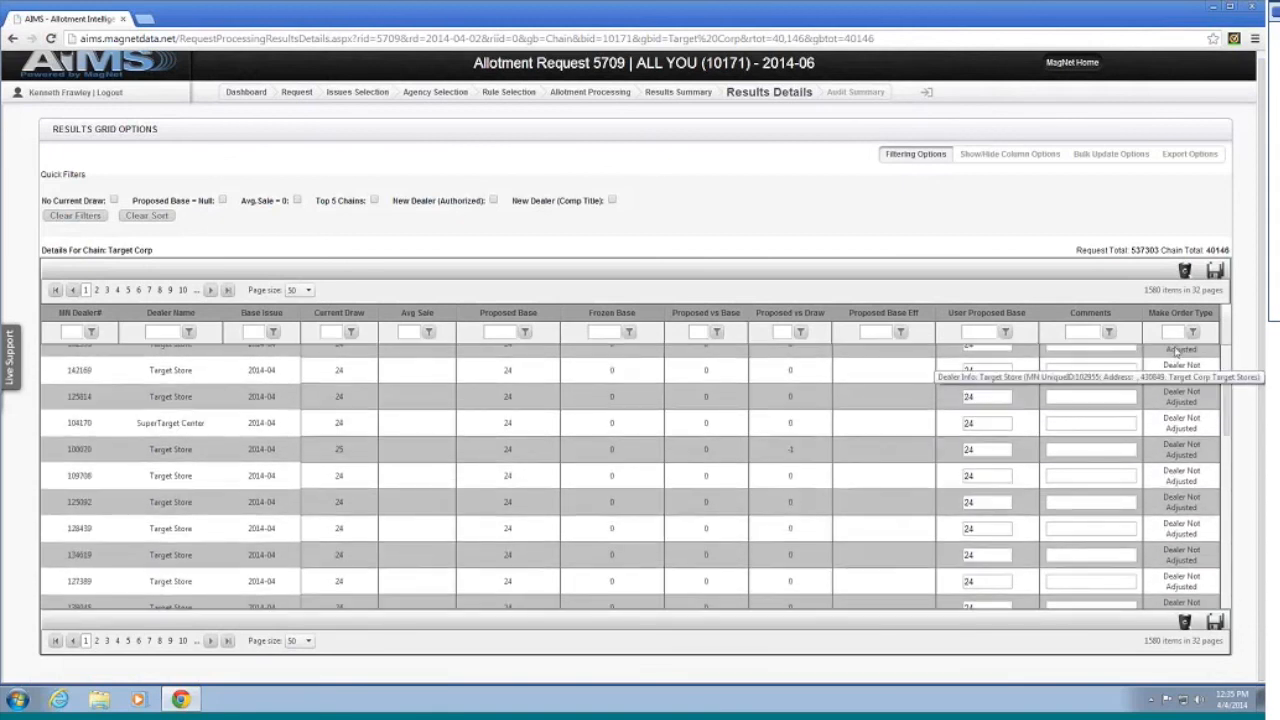
{"action": "left_click", "coordinate": [1175, 332]}
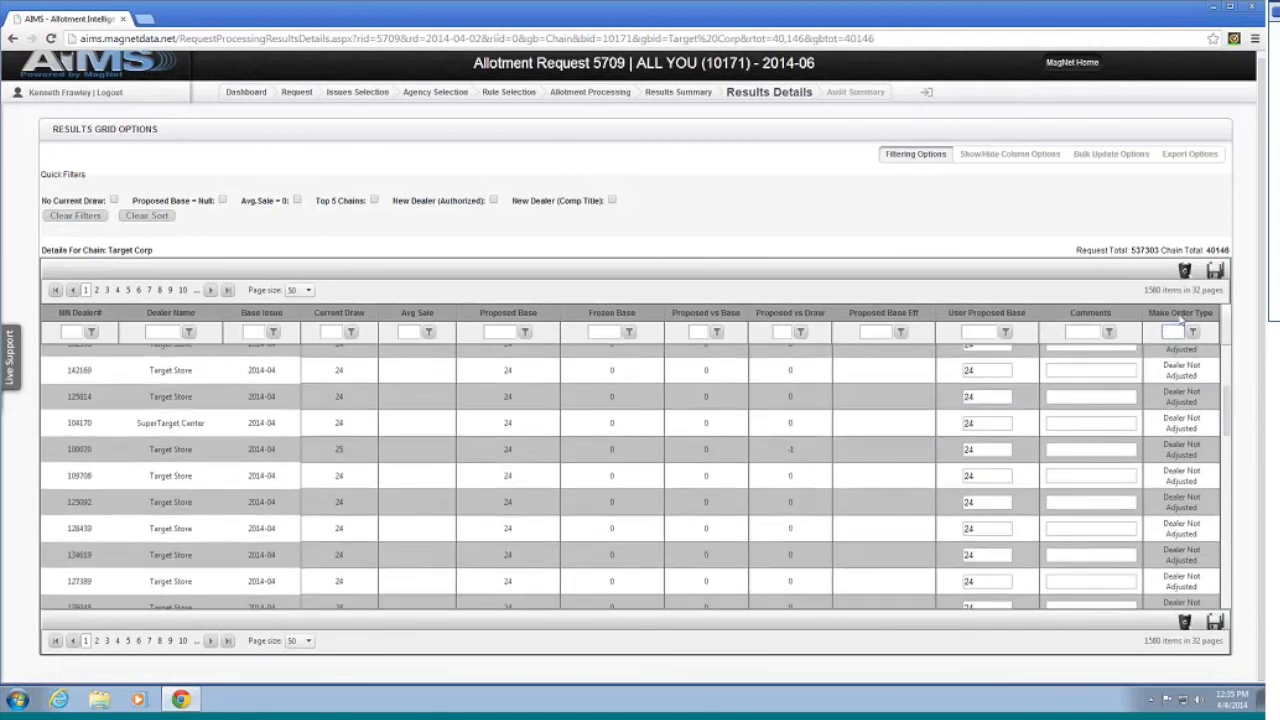
{"action": "left_click", "coordinate": [1180, 314]}
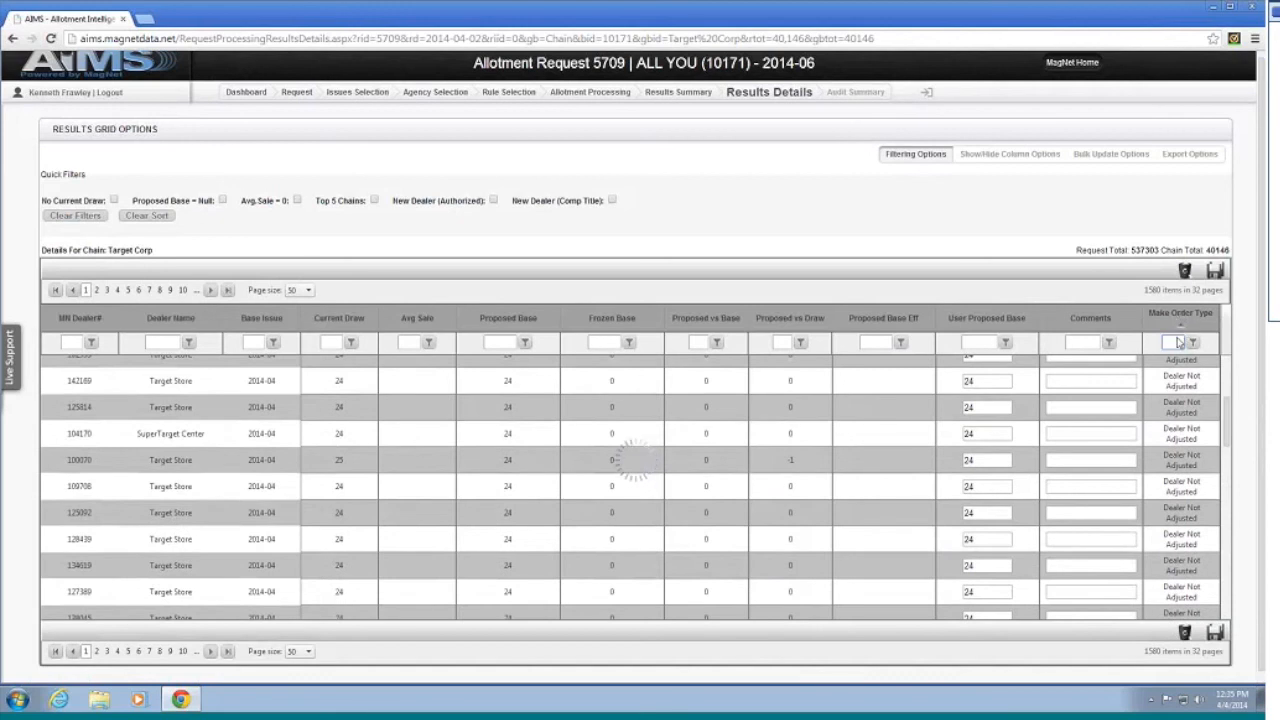
{"action": "scroll", "coordinate": [1179, 437], "scroll_direction": "up", "scroll_amount": 4}
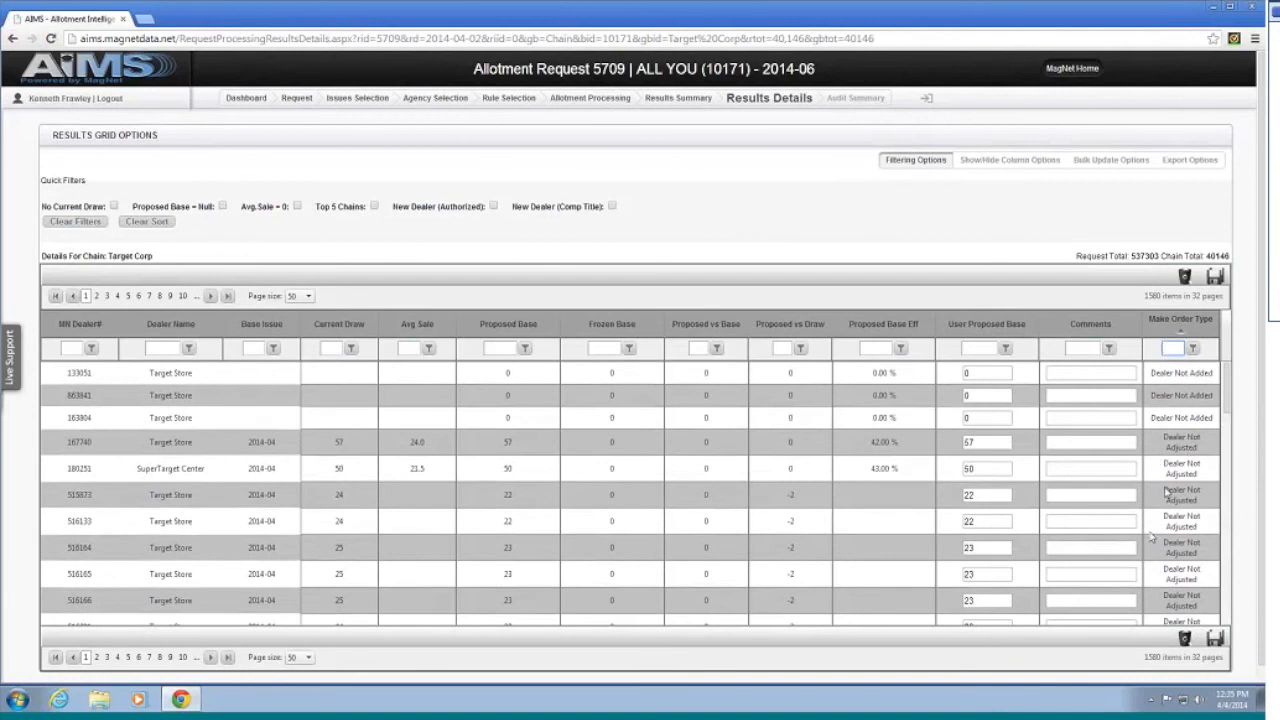
{"action": "scroll", "coordinate": [1152, 538], "scroll_direction": "down", "scroll_amount": 3}
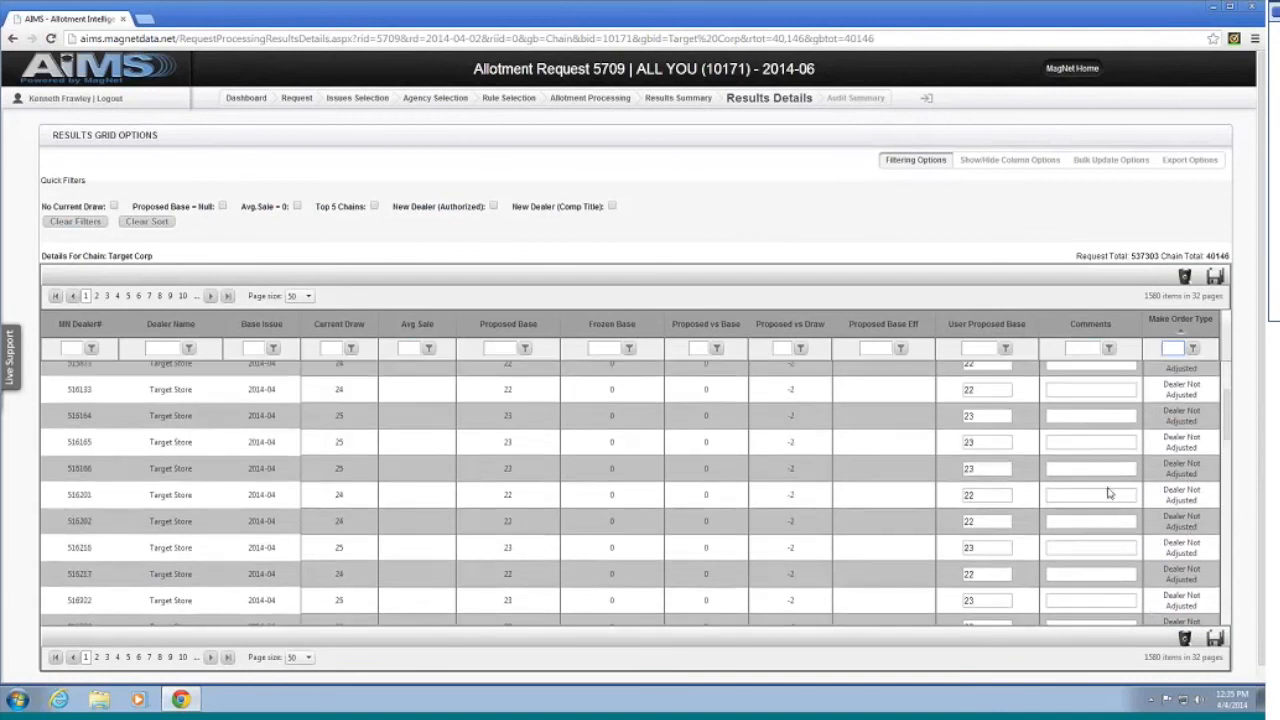
{"action": "scroll", "coordinate": [1108, 492], "scroll_direction": "down", "scroll_amount": 10}
{"action": "scroll", "coordinate": [1136, 474], "scroll_direction": "down", "scroll_amount": 10}
{"action": "scroll", "coordinate": [1133, 474], "scroll_direction": "up", "scroll_amount": 10}
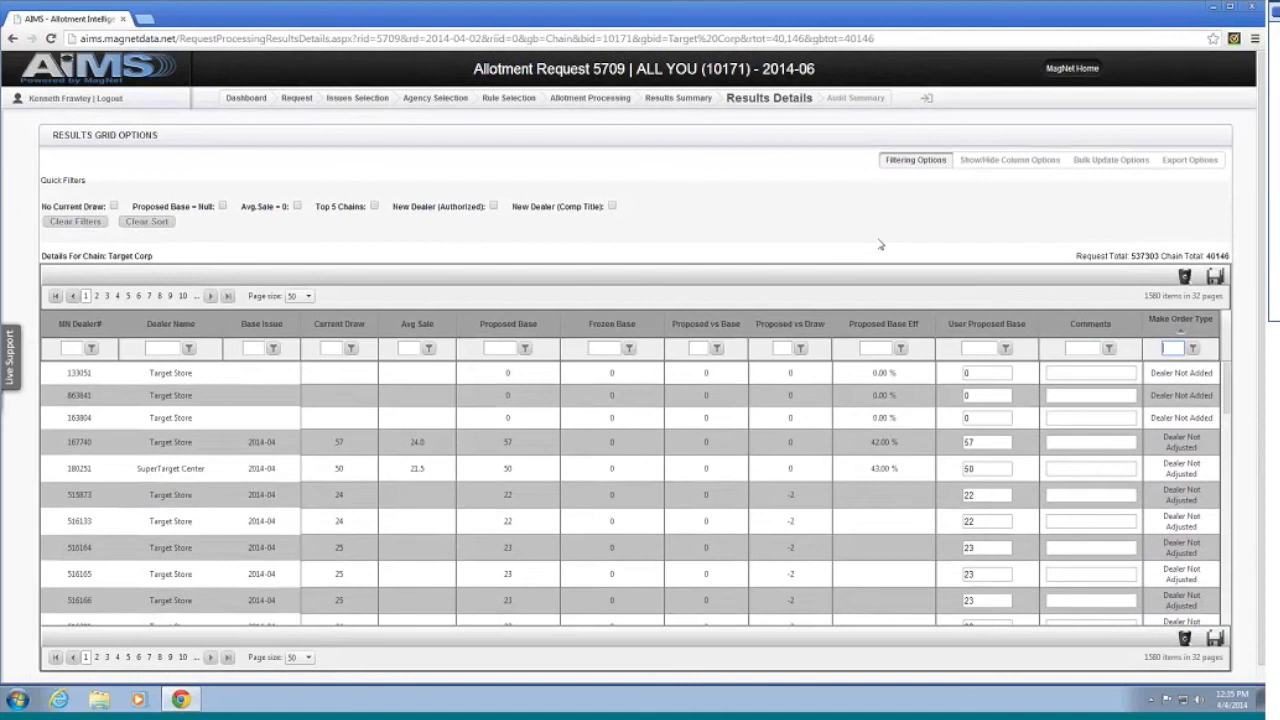
Step: Toggle the No Current Draw quick filter on and off, then return to request 5709's Results Summary
{"action": "left_click", "coordinate": [113, 206]}
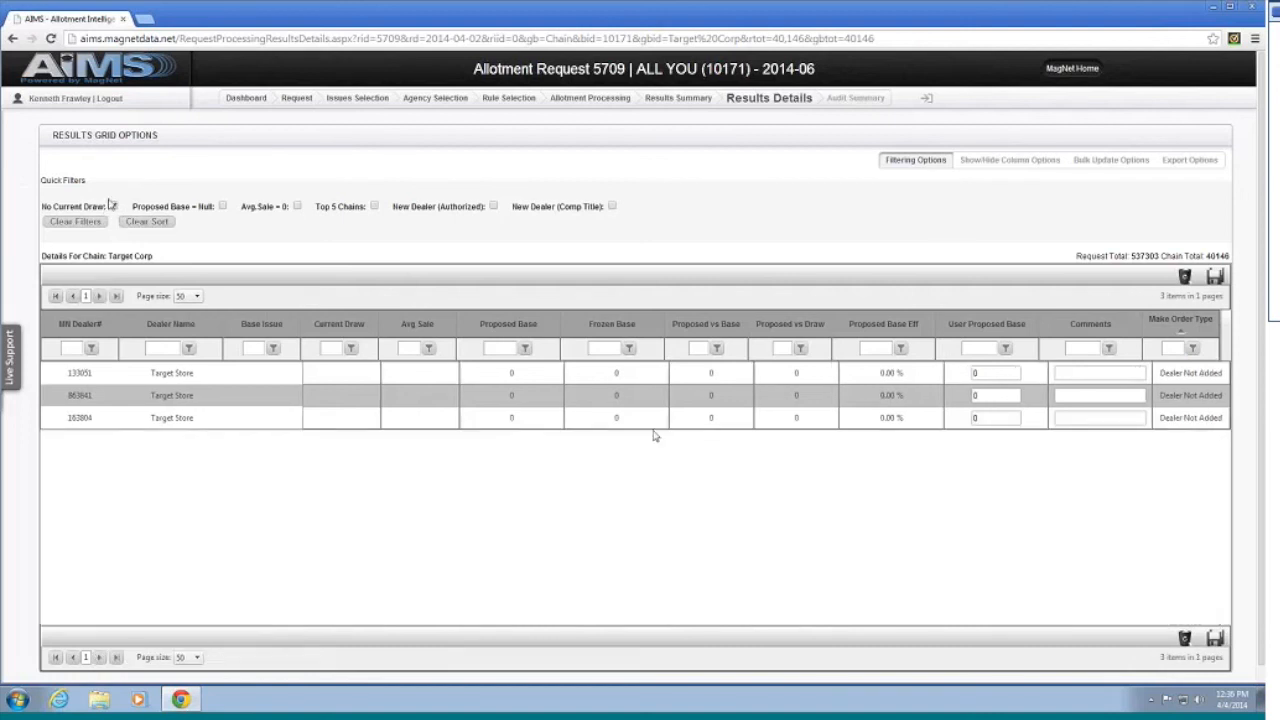
{"action": "left_click", "coordinate": [114, 206]}
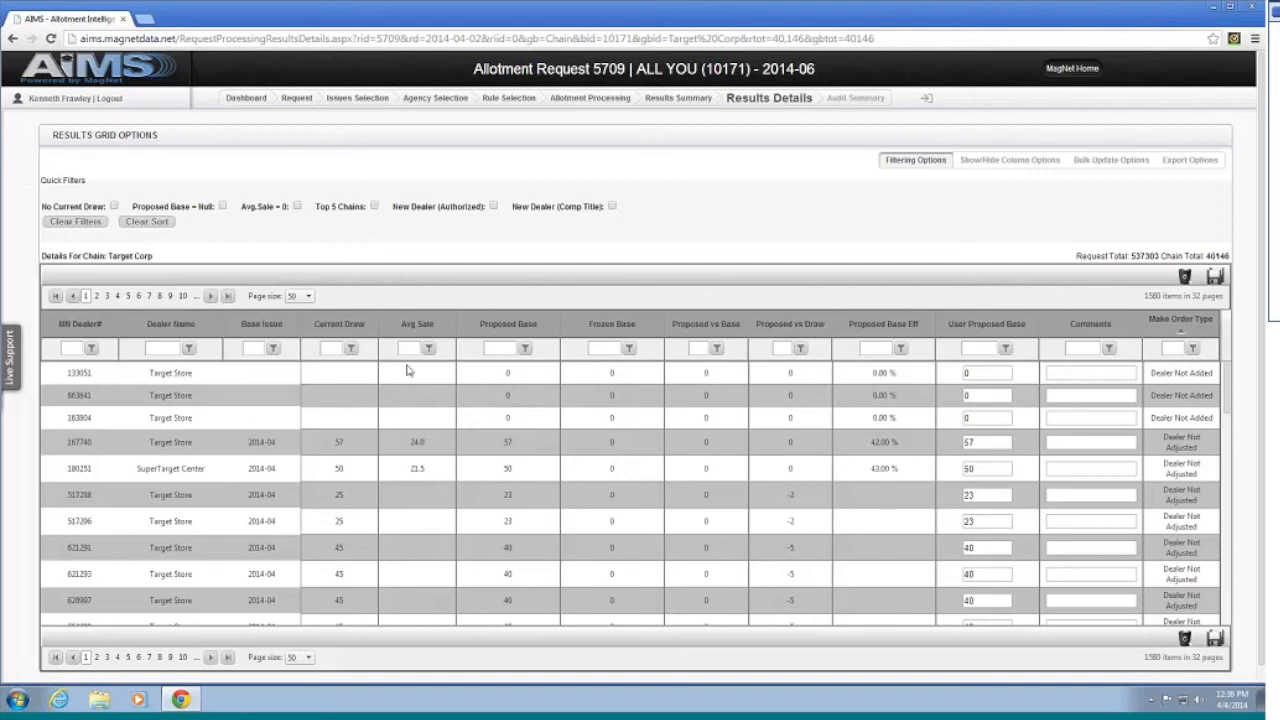
{"action": "left_click", "coordinate": [685, 106]}
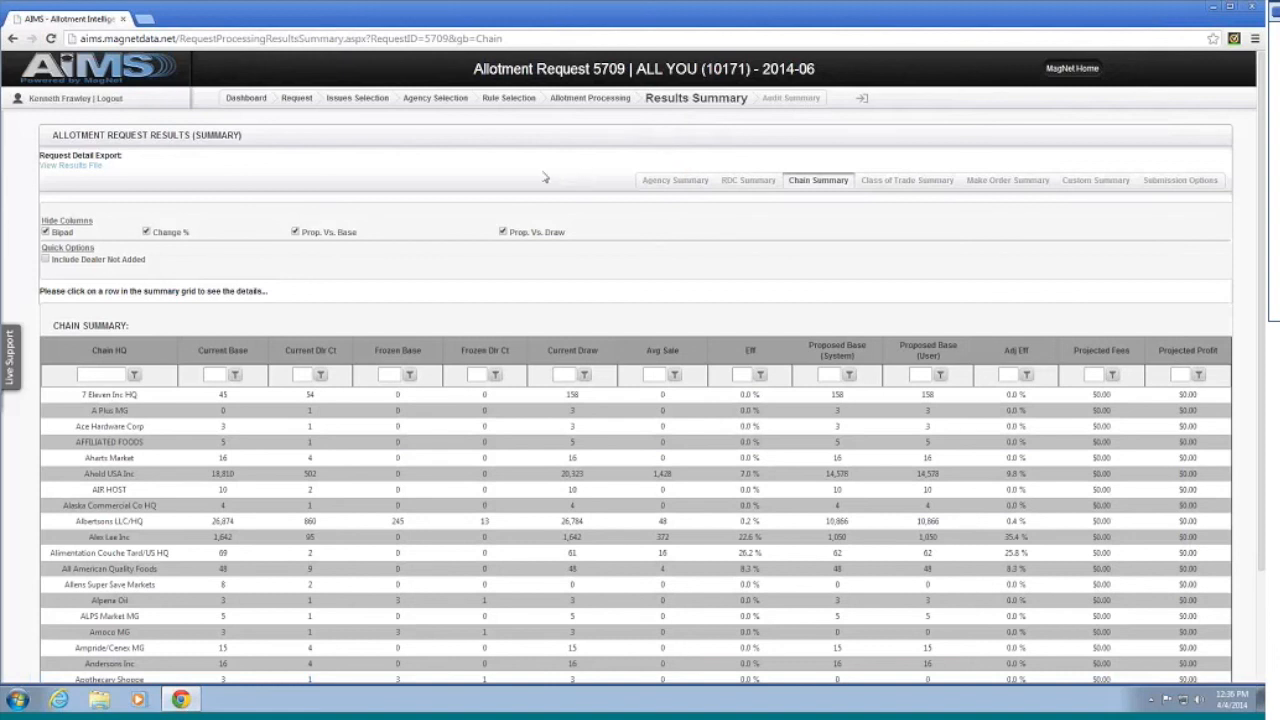
Step: From the dashboard's Success list, open the Issues Selection page for request 5709
{"action": "scroll", "coordinate": [519, 163], "scroll_direction": "down", "scroll_amount": 1}
{"action": "scroll", "coordinate": [519, 160], "scroll_direction": "up", "scroll_amount": 1}
{"action": "left_click", "coordinate": [72, 63]}
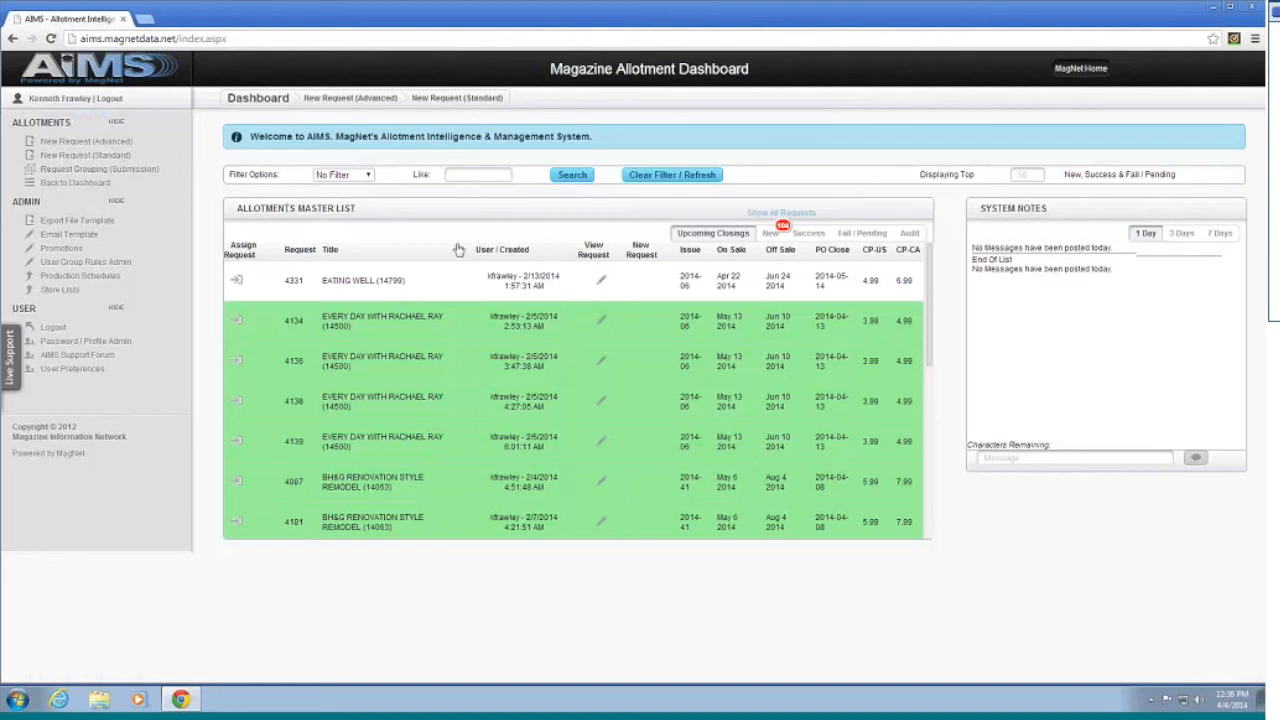
{"action": "left_click", "coordinate": [808, 233]}
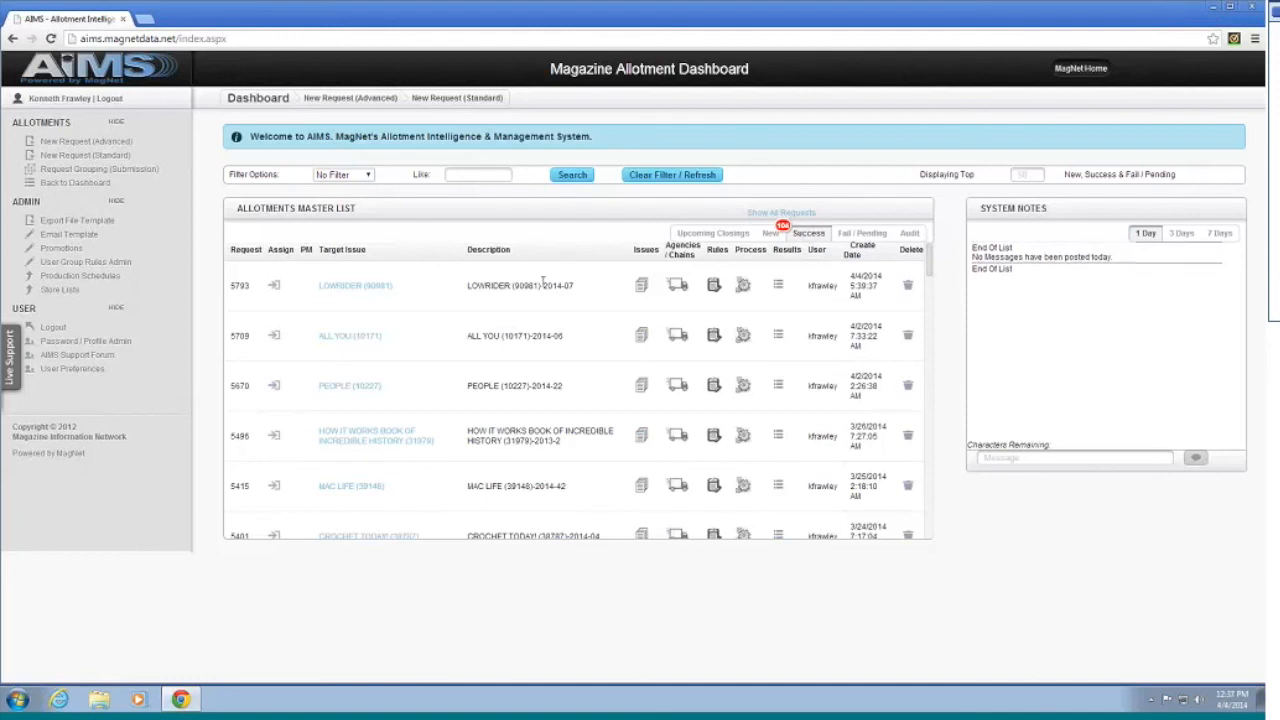
{"action": "left_click", "coordinate": [641, 338]}
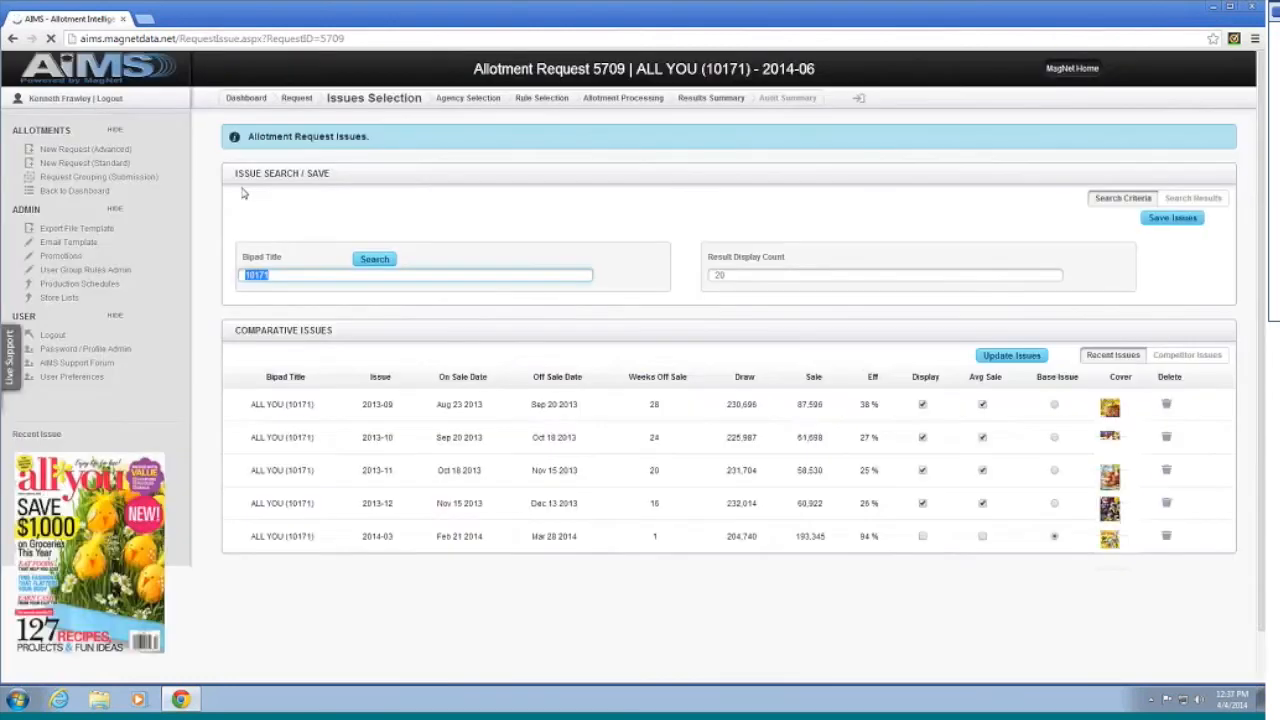
{"action": "left_click", "coordinate": [297, 98]}
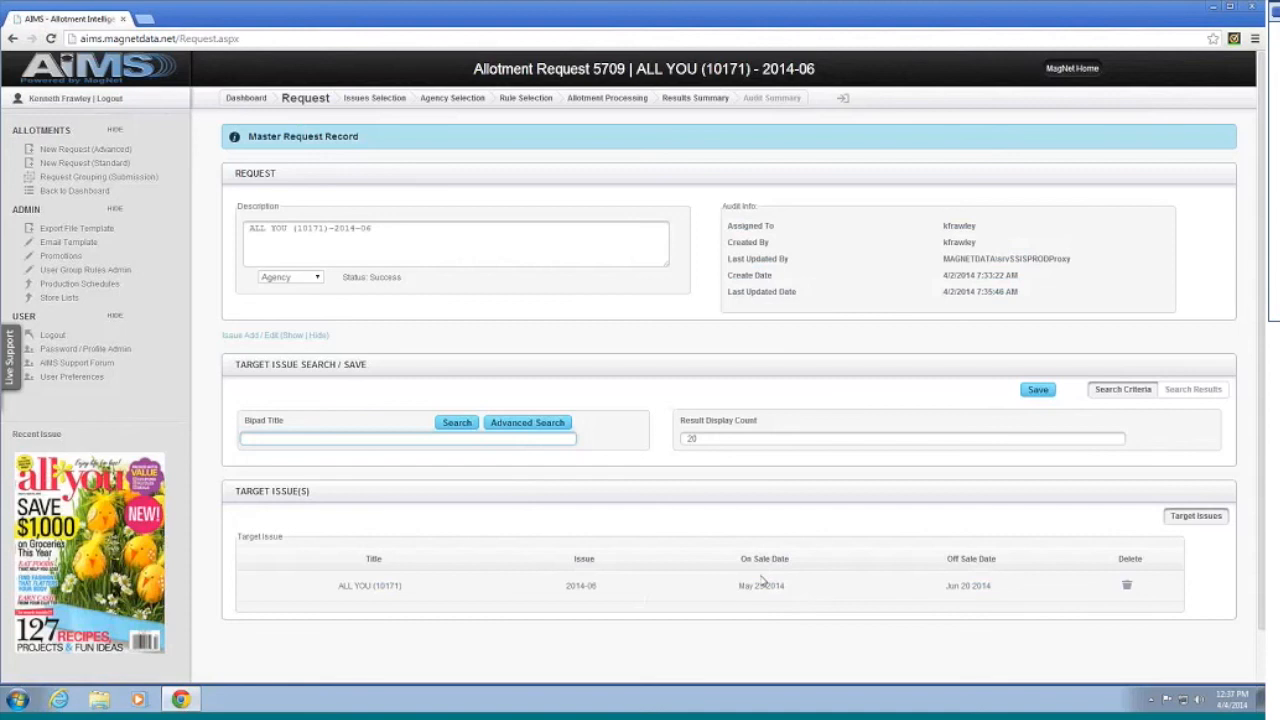
{"action": "left_click", "coordinate": [396, 104]}
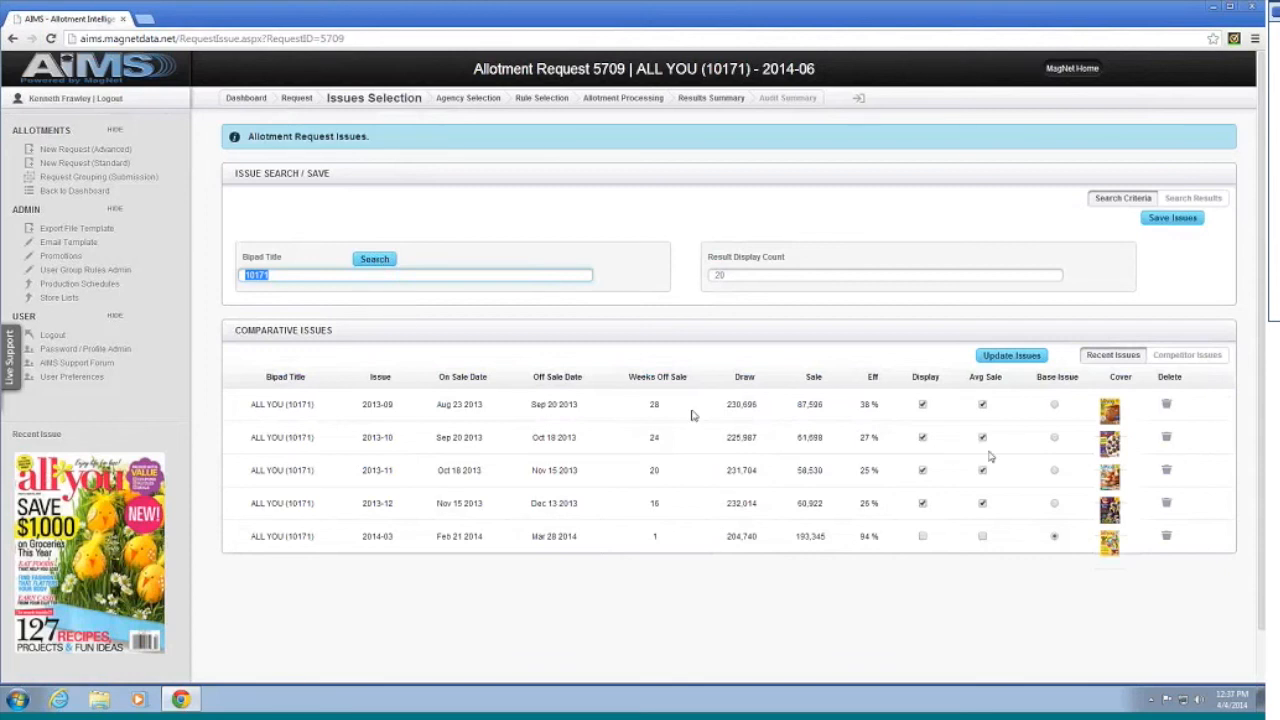
Step: Make 2014-03 the base issue and sort comparative issues by on-sale date, reversed
{"action": "left_click", "coordinate": [1054, 537]}
{"action": "left_click", "coordinate": [463, 378]}
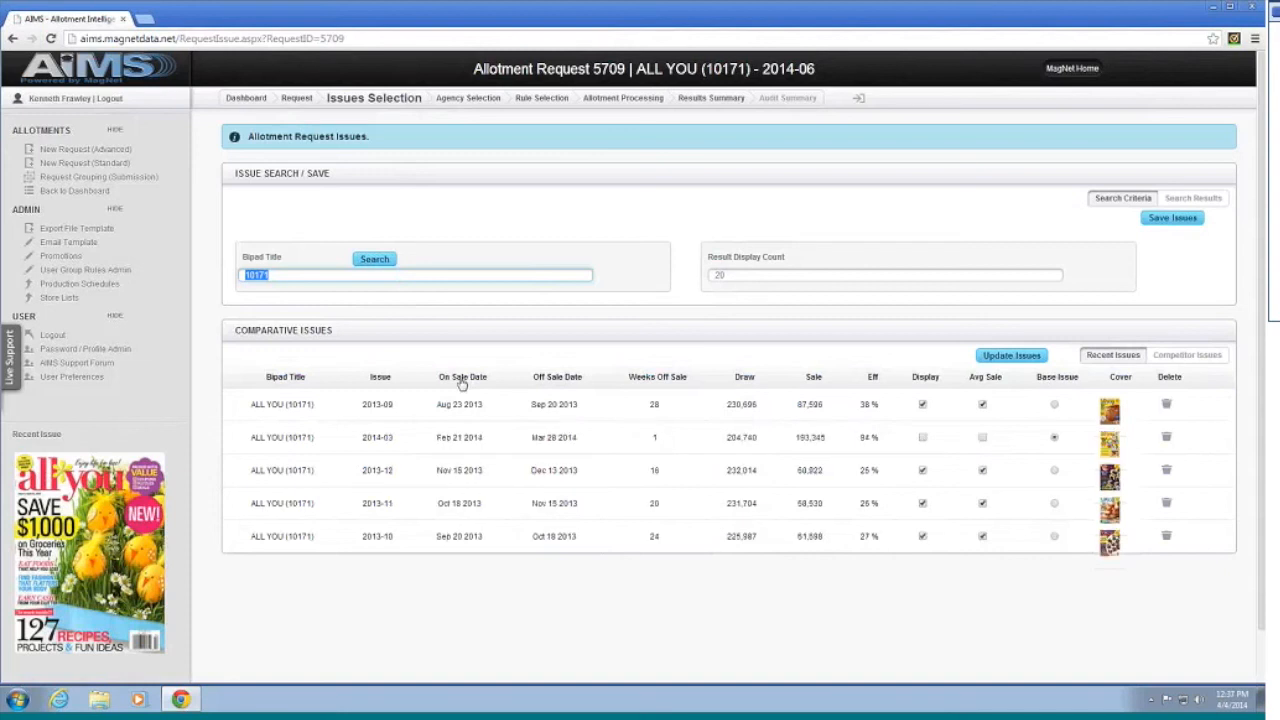
{"action": "left_click", "coordinate": [457, 380]}
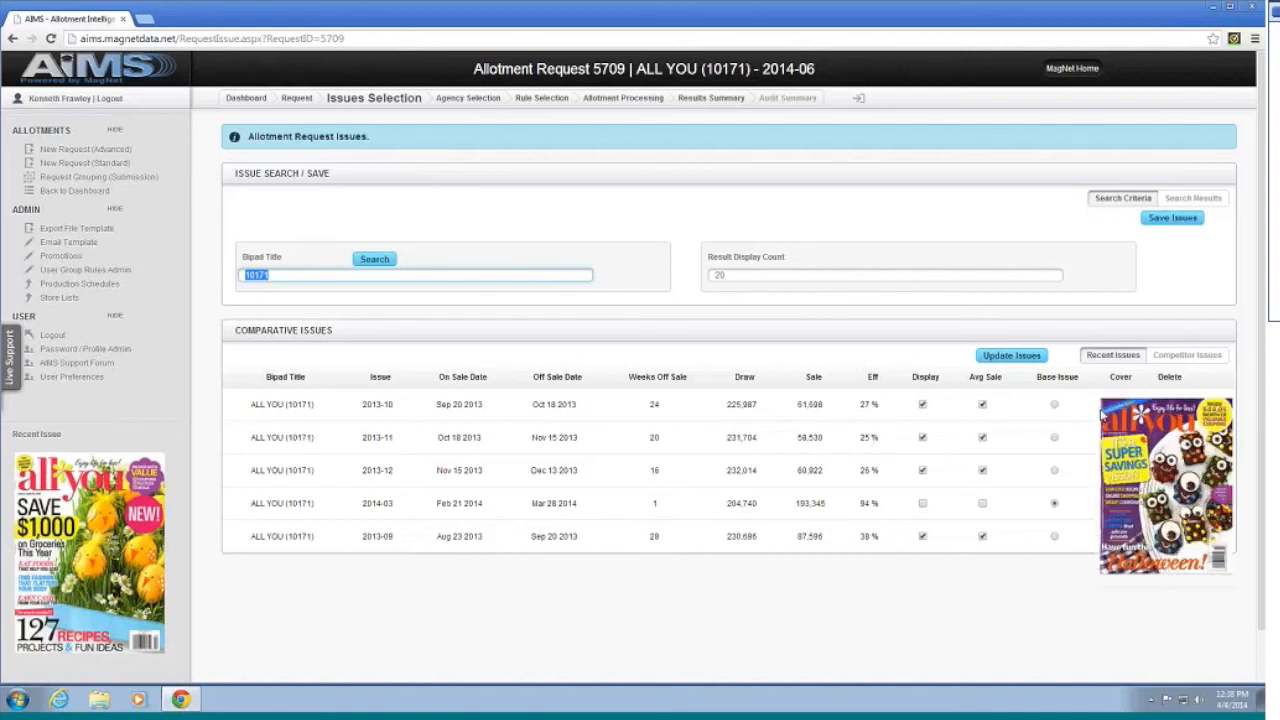
Step: Proceed to request 5709's Agency Selection step
{"action": "mouse_move", "coordinate": [1110, 440]}
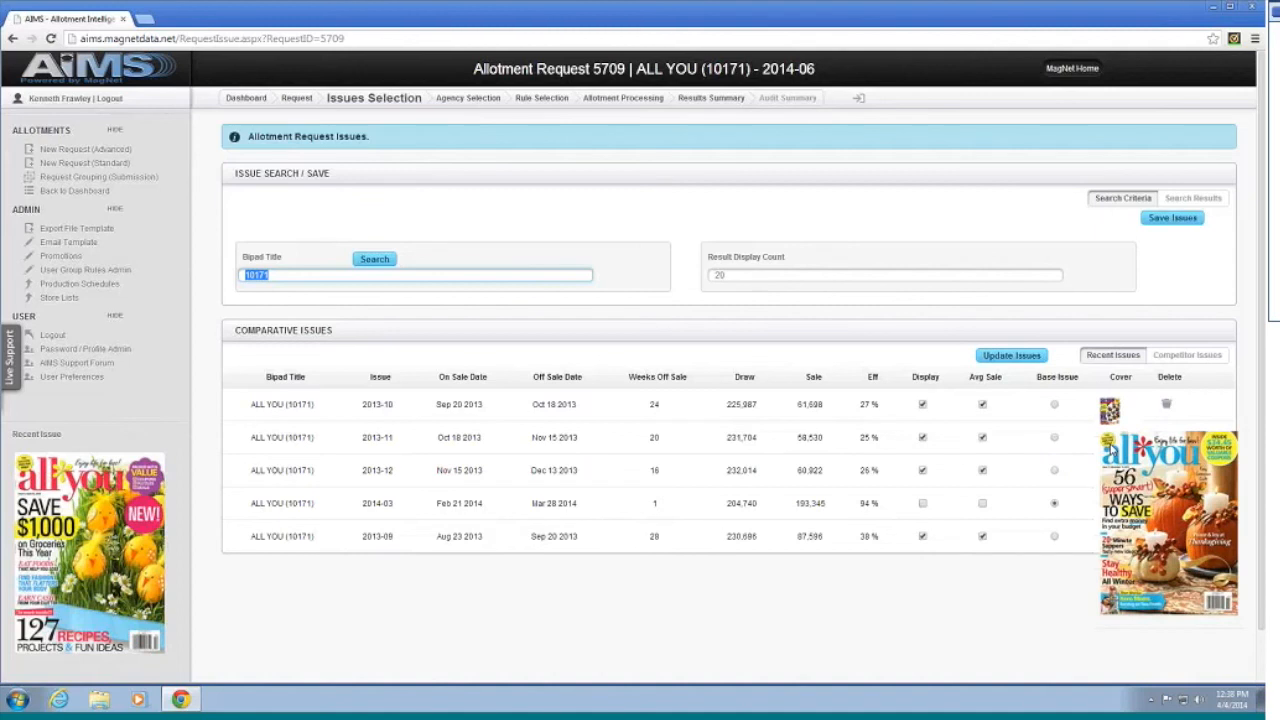
{"action": "mouse_move", "coordinate": [1103, 476]}
{"action": "mouse_move", "coordinate": [1108, 510]}
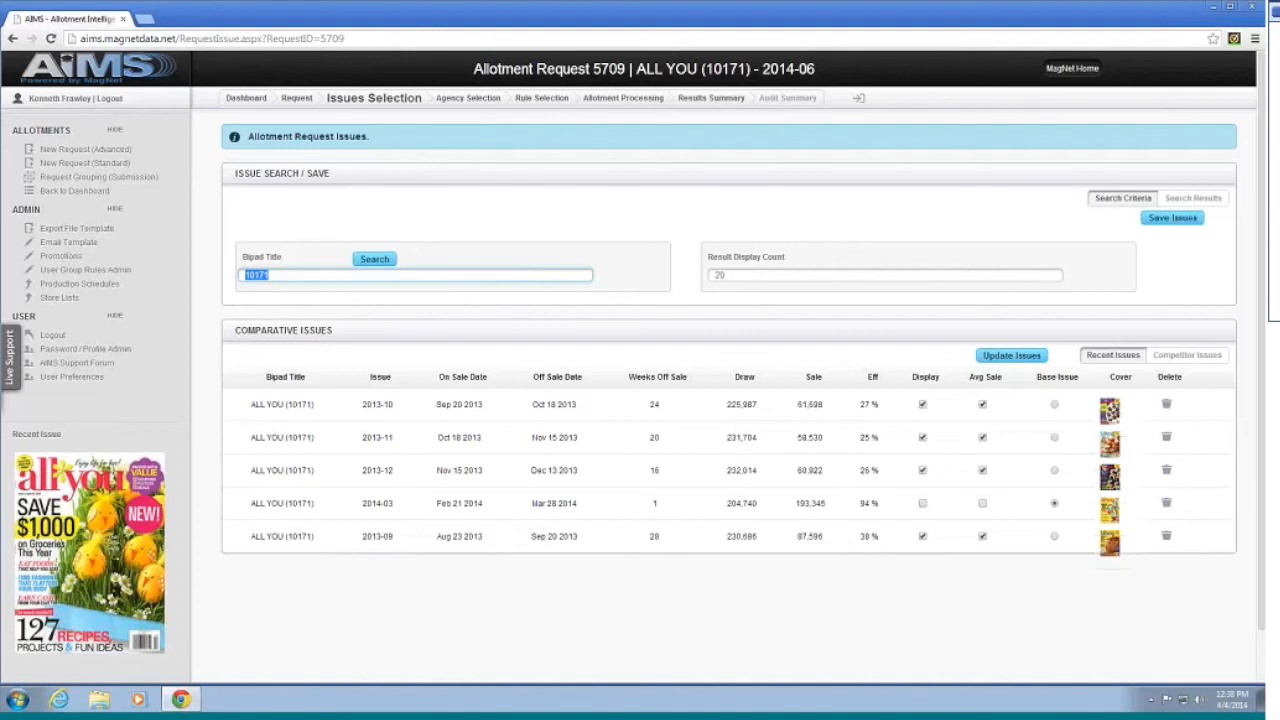
{"action": "left_click", "coordinate": [487, 104]}
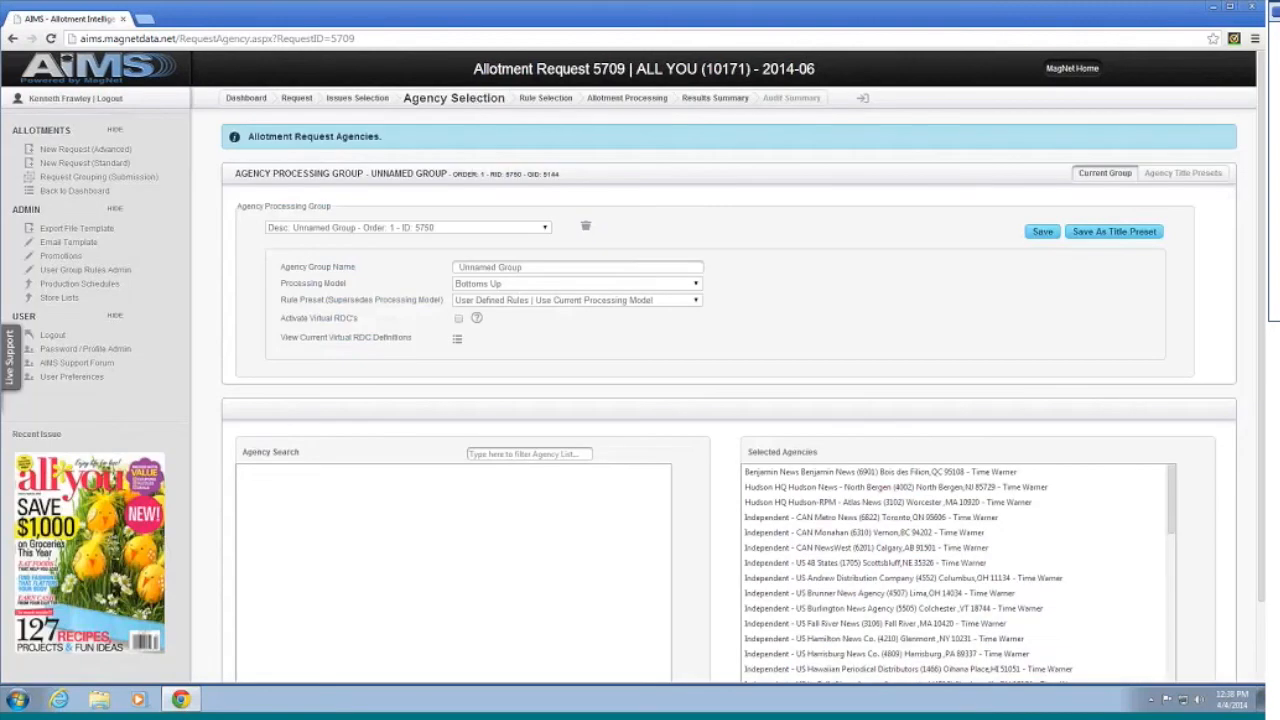
Step: Check the agency processing group list, keeping the current unnamed Bottoms Up group
{"action": "scroll", "coordinate": [828, 316], "scroll_direction": "down", "scroll_amount": 1}
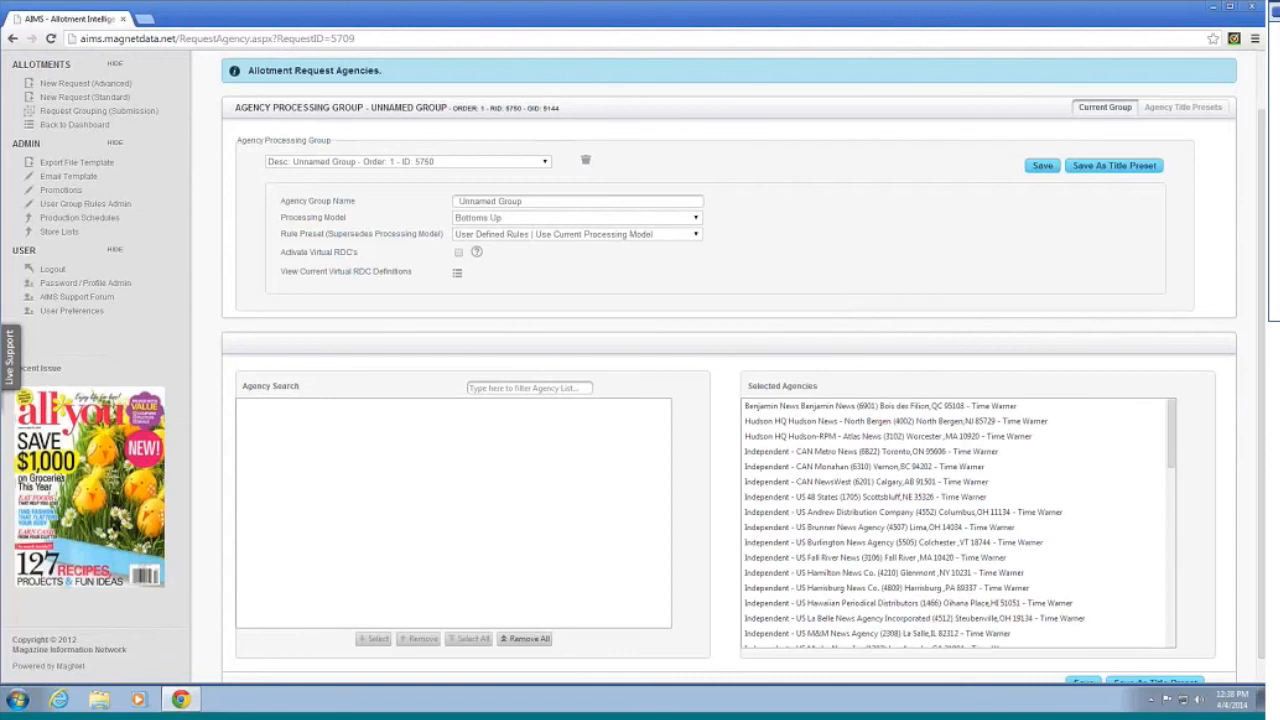
{"action": "left_click", "coordinate": [446, 162]}
{"action": "left_click", "coordinate": [742, 158]}
Step: Review the Selected Agencies list and open the current Virtual RDC definitions
{"action": "scroll", "coordinate": [838, 477], "scroll_direction": "down", "scroll_amount": 1}
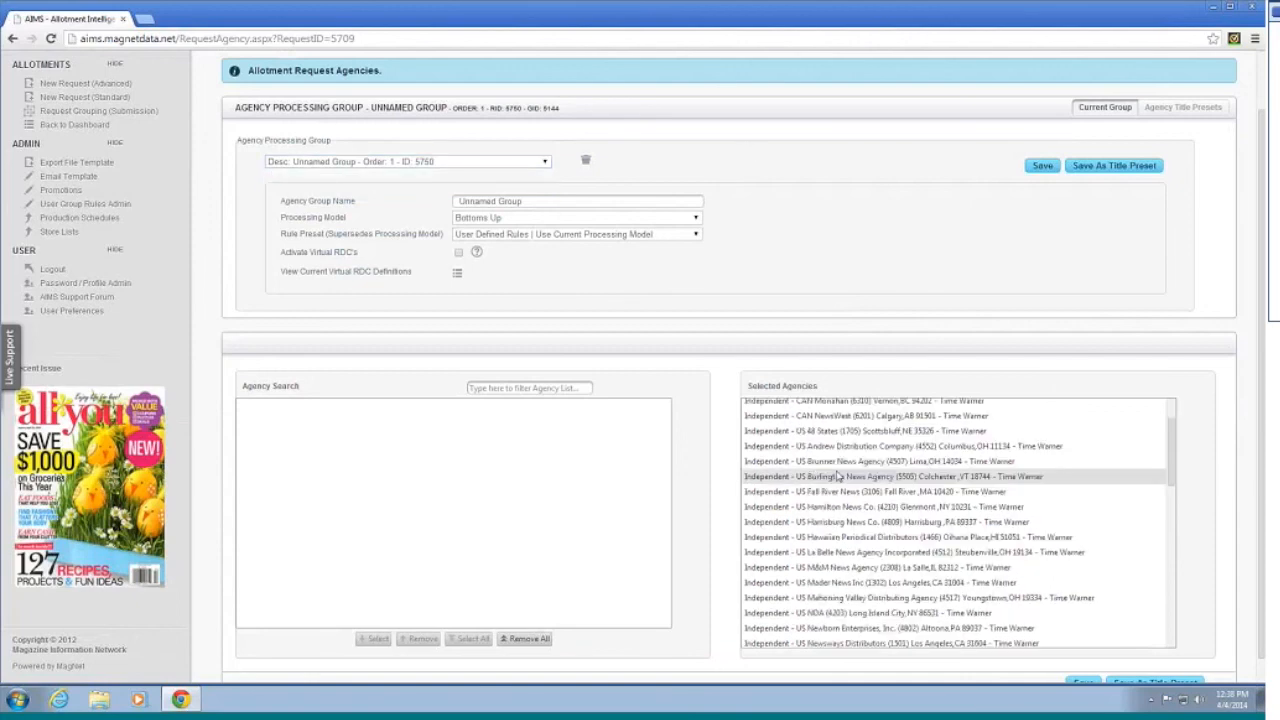
{"action": "scroll", "coordinate": [838, 477], "scroll_direction": "down", "scroll_amount": 10}
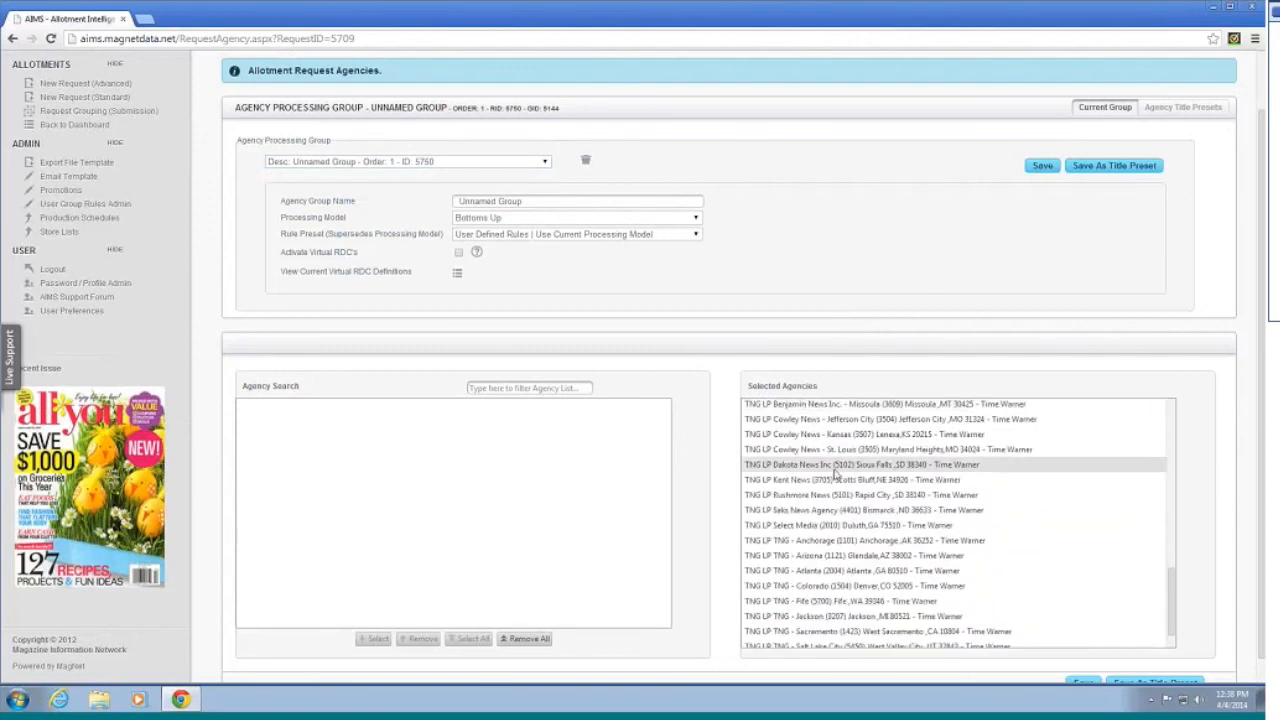
{"action": "scroll", "coordinate": [840, 479], "scroll_direction": "up", "scroll_amount": 3}
{"action": "scroll", "coordinate": [838, 480], "scroll_direction": "up", "scroll_amount": 10}
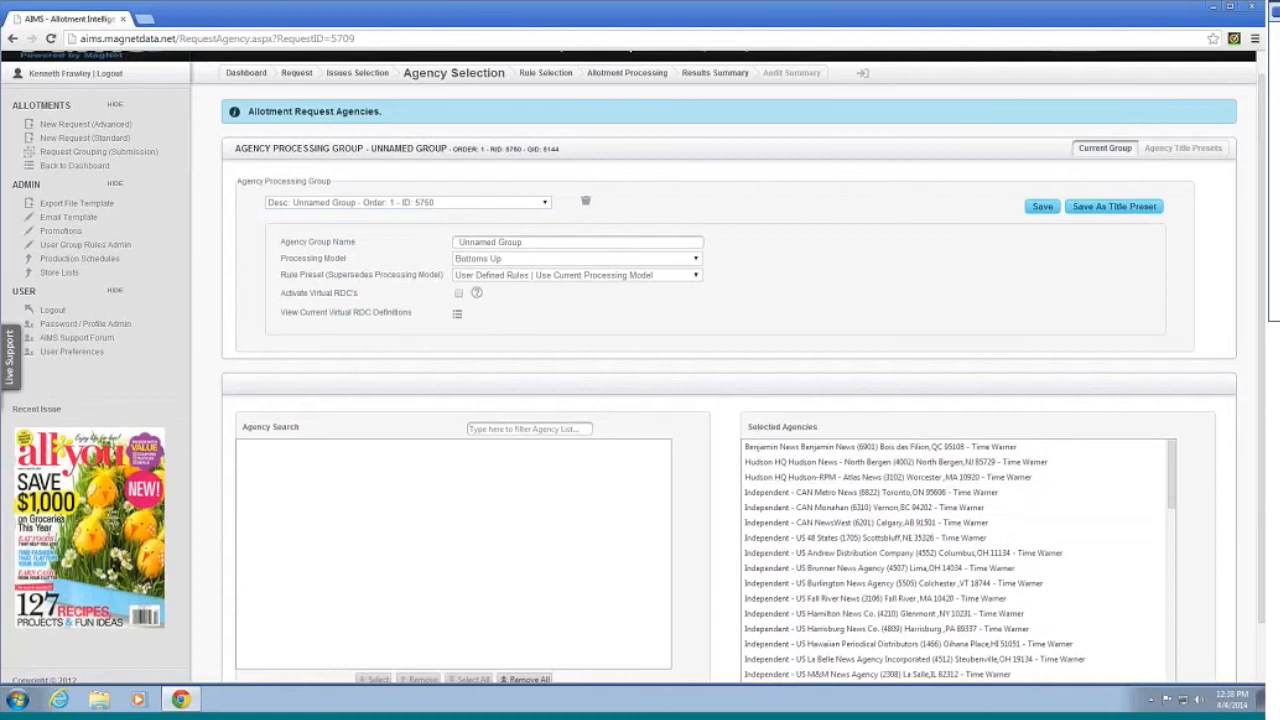
{"action": "scroll", "coordinate": [540, 364], "scroll_direction": "down", "scroll_amount": 1}
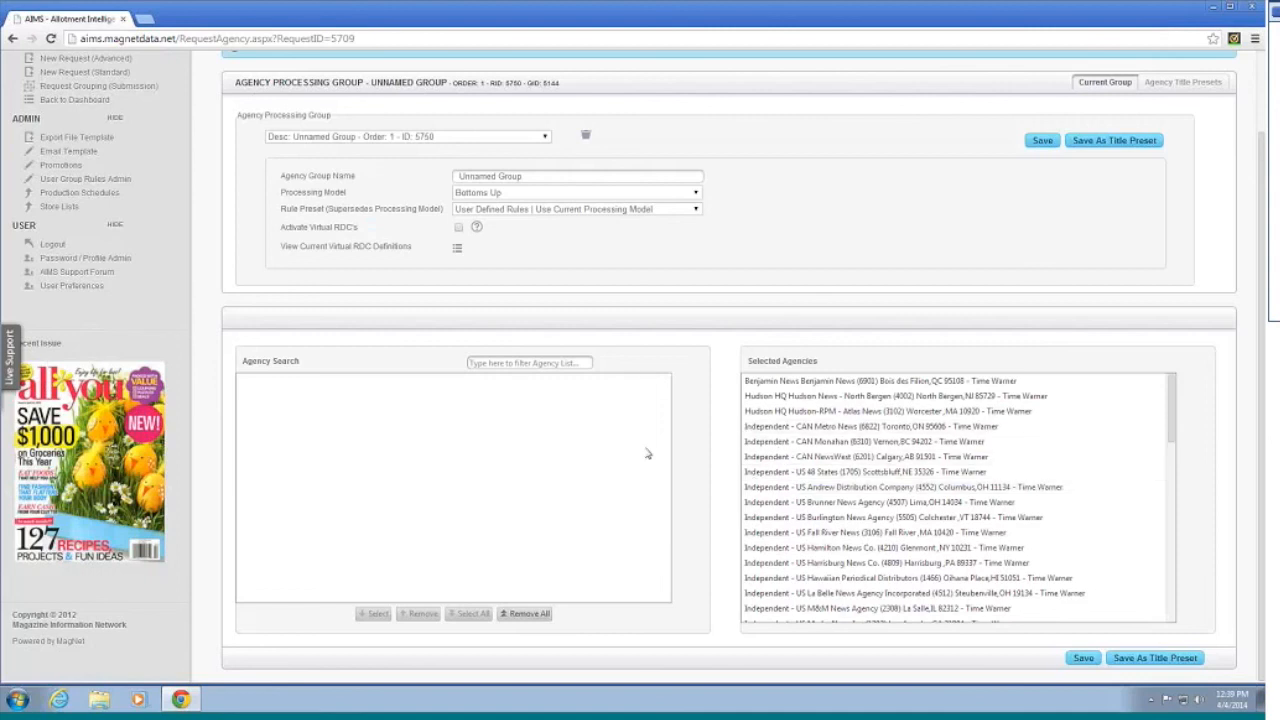
{"action": "mouse_move", "coordinate": [477, 228]}
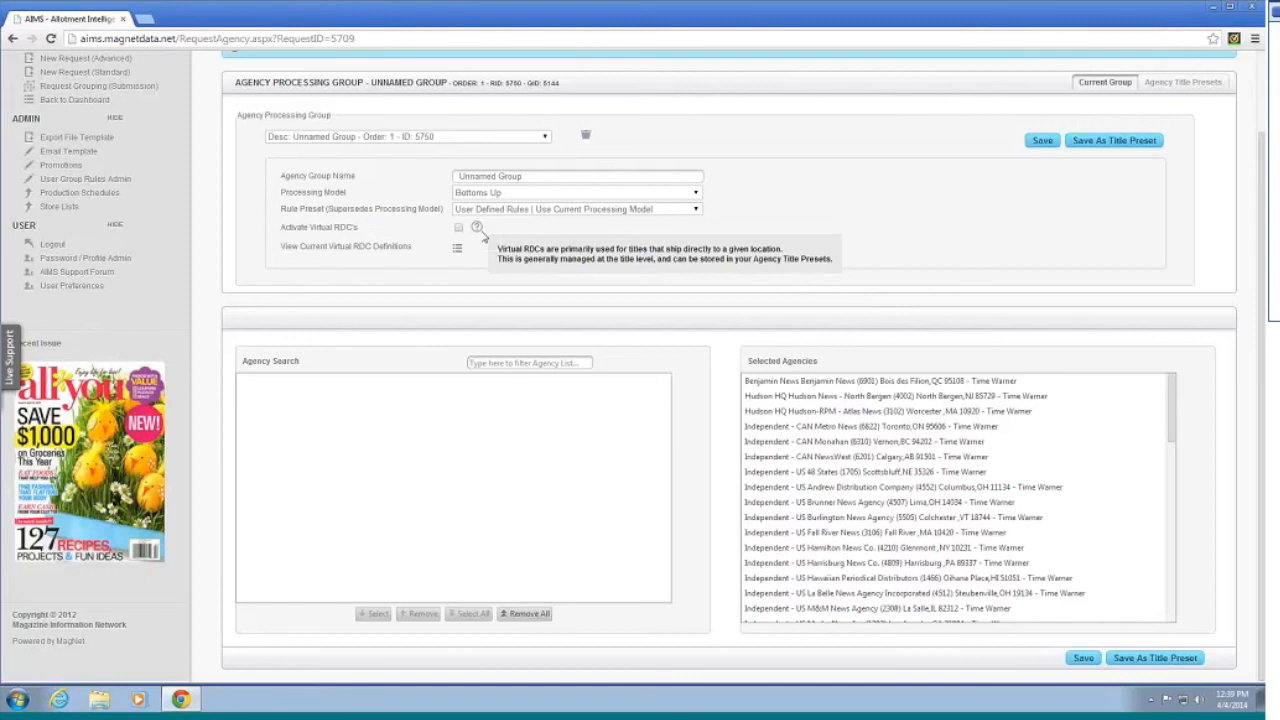
{"action": "left_click", "coordinate": [456, 251]}
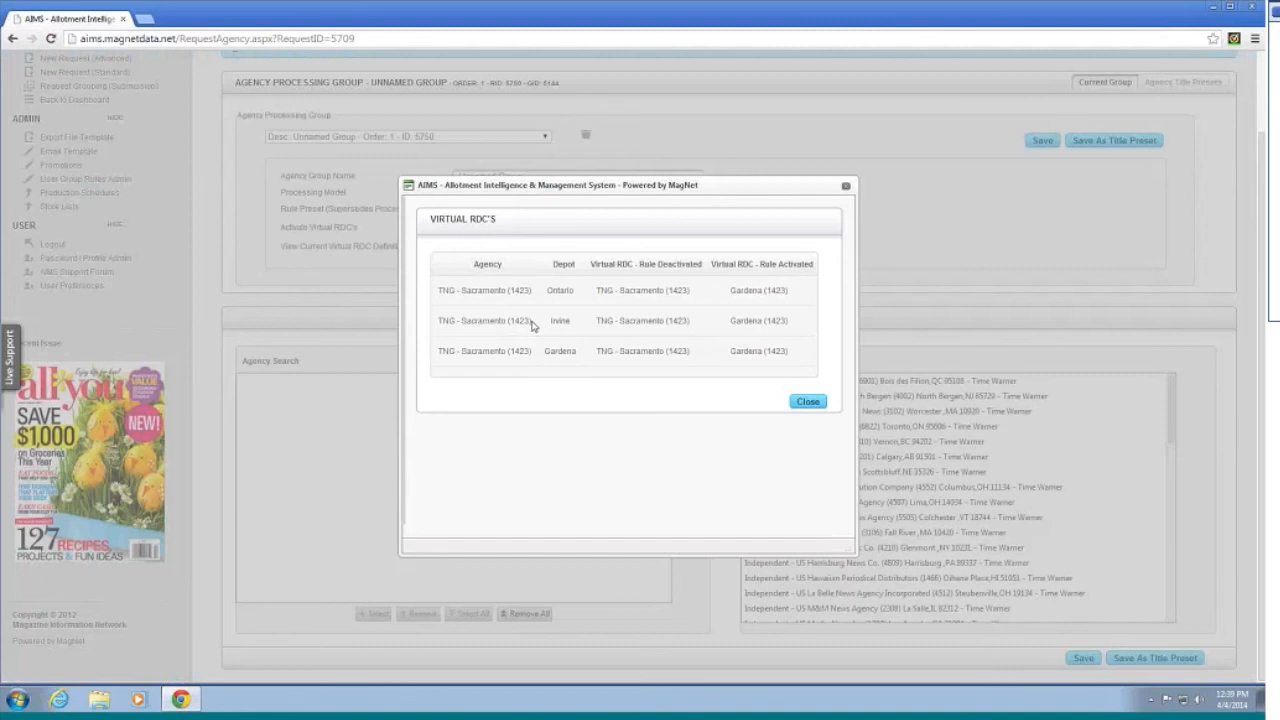
Step: Close the Virtual RDC window listing the Ontario, Irvine and Gardena depots, then recheck Selected Agencies
{"action": "left_click", "coordinate": [813, 405]}
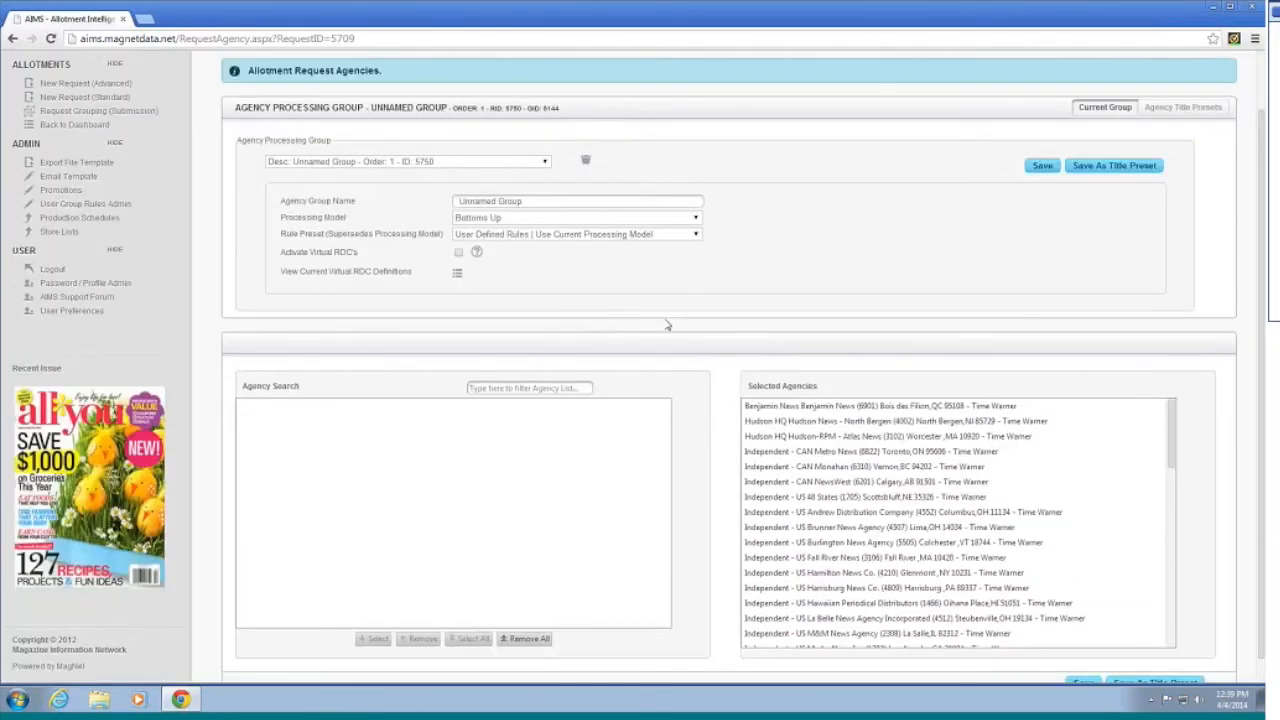
{"action": "scroll", "coordinate": [840, 475], "scroll_direction": "down", "scroll_amount": 5}
{"action": "scroll", "coordinate": [840, 475], "scroll_direction": "down", "scroll_amount": 3}
{"action": "scroll", "coordinate": [840, 475], "scroll_direction": "up", "scroll_amount": 4}
{"action": "scroll", "coordinate": [700, 355], "scroll_direction": "up", "scroll_amount": 1}
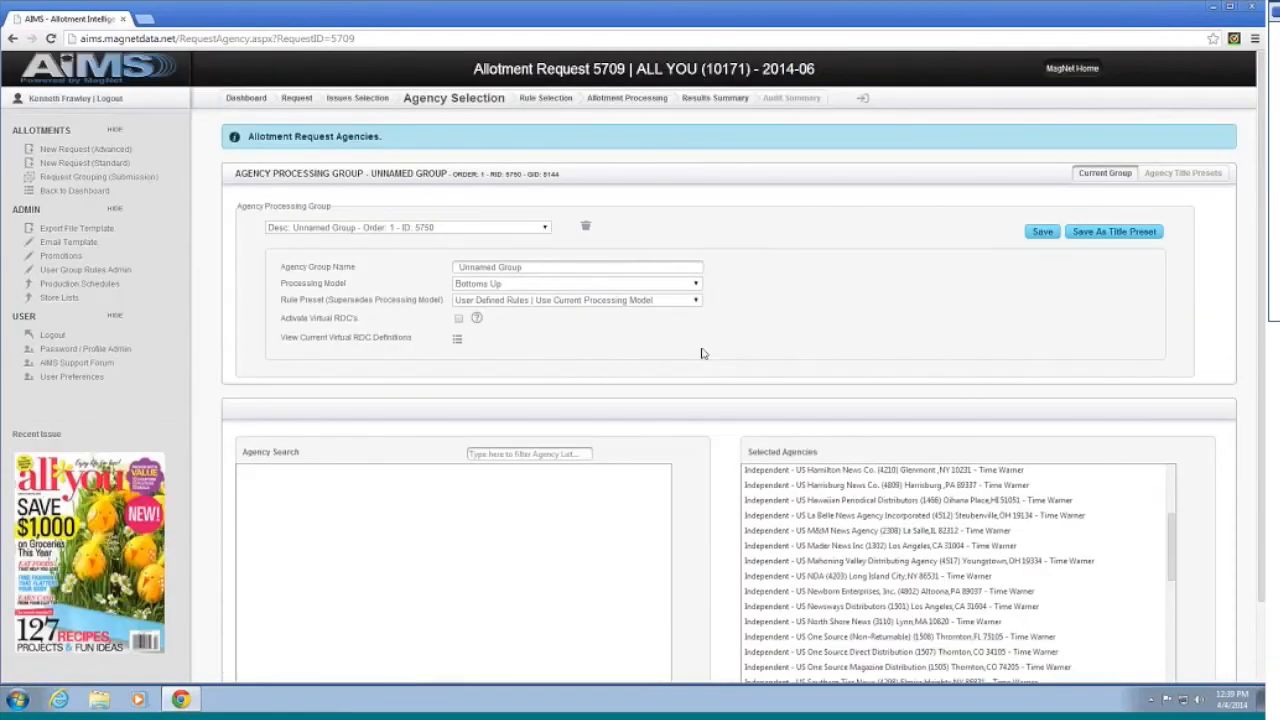
Step: Open Rule Selection, check the Processing Group list, and review Sale Range efficiencies .30 to .42
{"action": "left_click", "coordinate": [541, 99]}
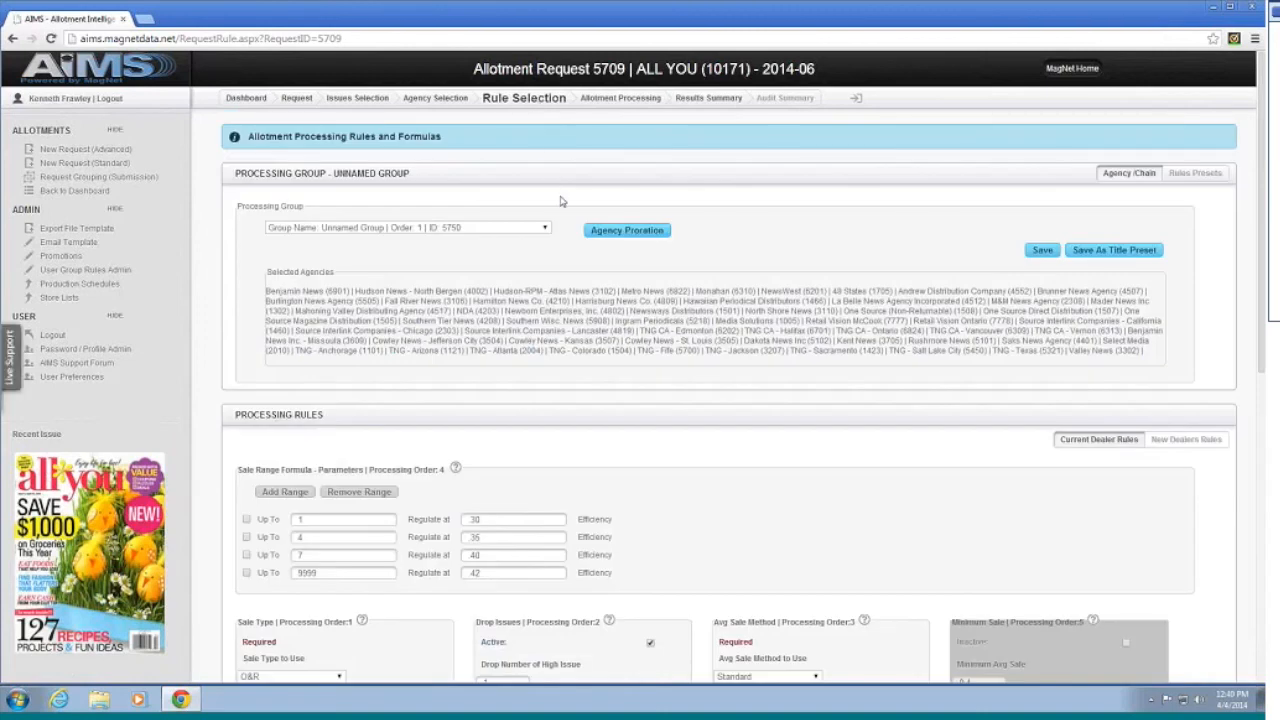
{"action": "left_click", "coordinate": [386, 228]}
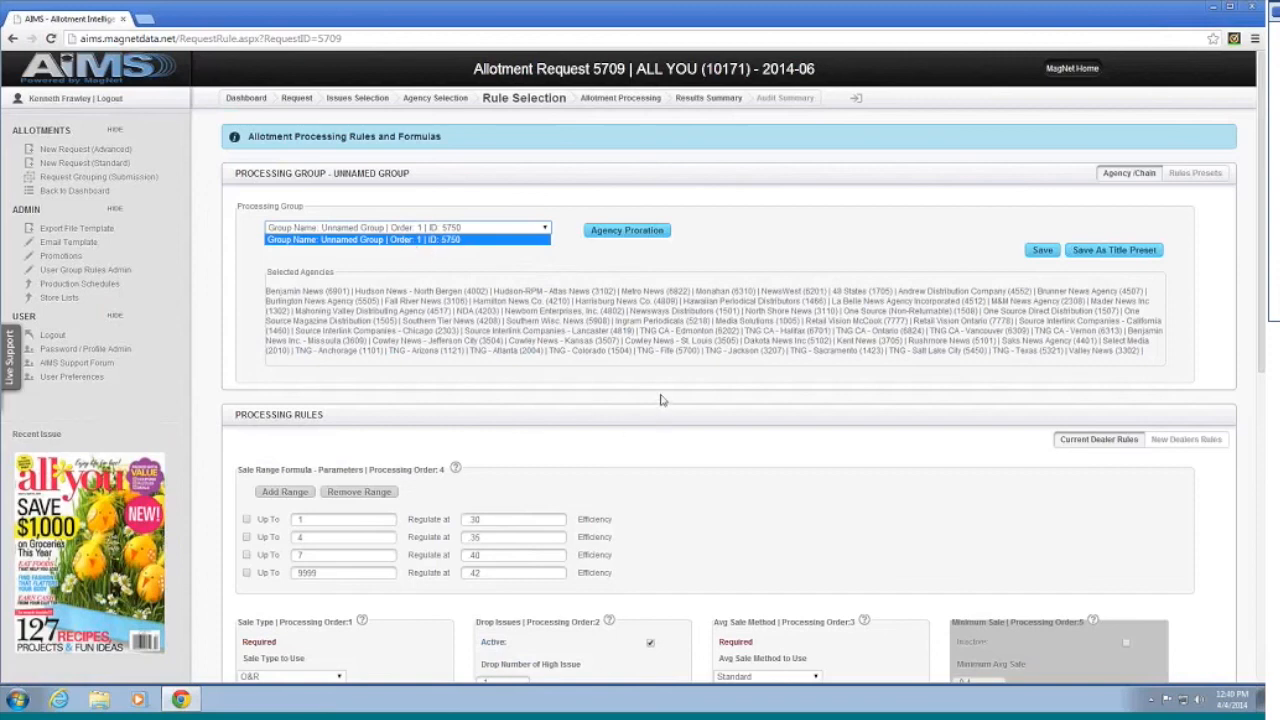
{"action": "scroll", "coordinate": [470, 598], "scroll_direction": "down", "scroll_amount": 2}
{"action": "scroll", "coordinate": [737, 437], "scroll_direction": "up", "scroll_amount": 2}
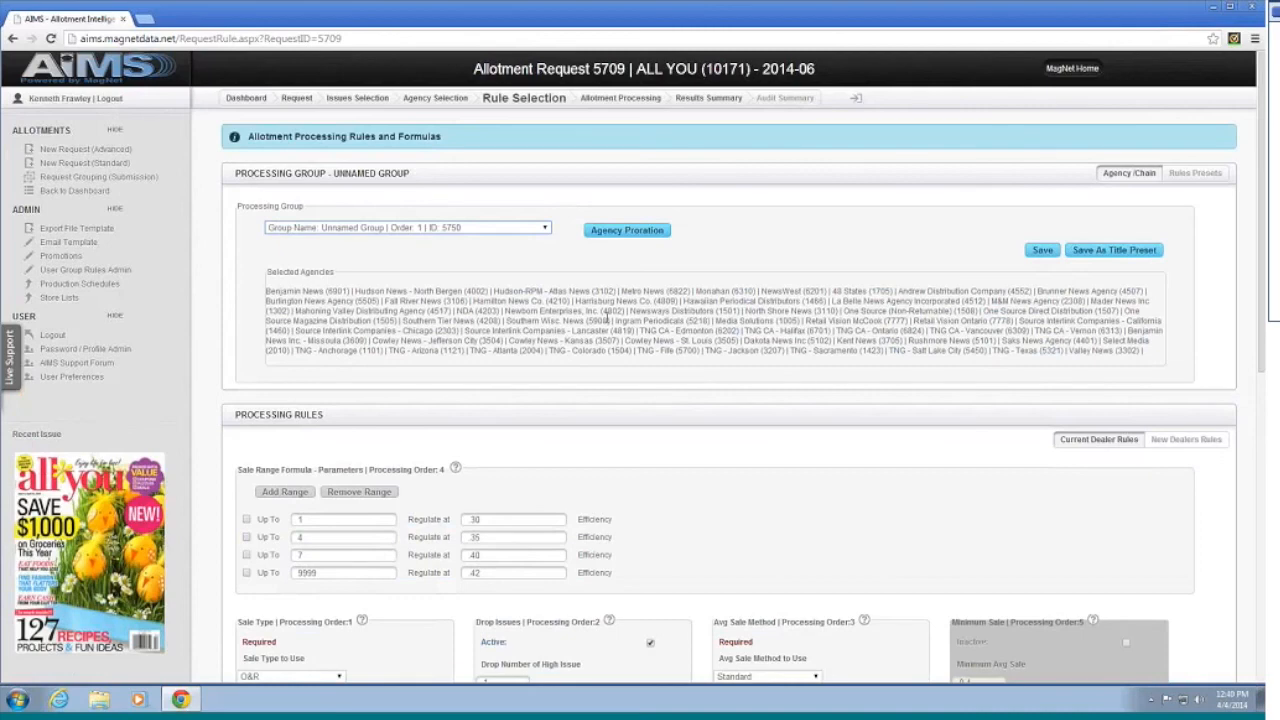
{"action": "scroll", "coordinate": [676, 330], "scroll_direction": "down", "scroll_amount": 2}
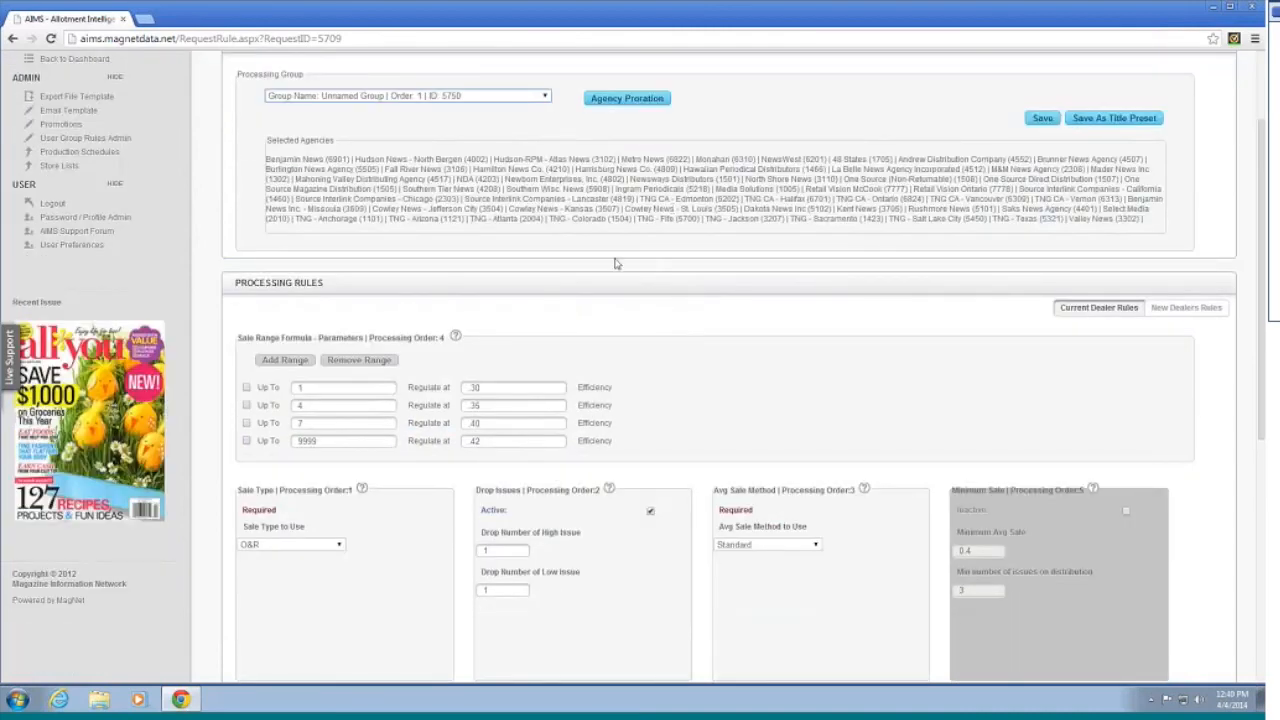
{"action": "scroll", "coordinate": [630, 288], "scroll_direction": "down", "scroll_amount": 1}
{"action": "scroll", "coordinate": [630, 288], "scroll_direction": "down", "scroll_amount": 2}
{"action": "scroll", "coordinate": [691, 320], "scroll_direction": "up", "scroll_amount": 2}
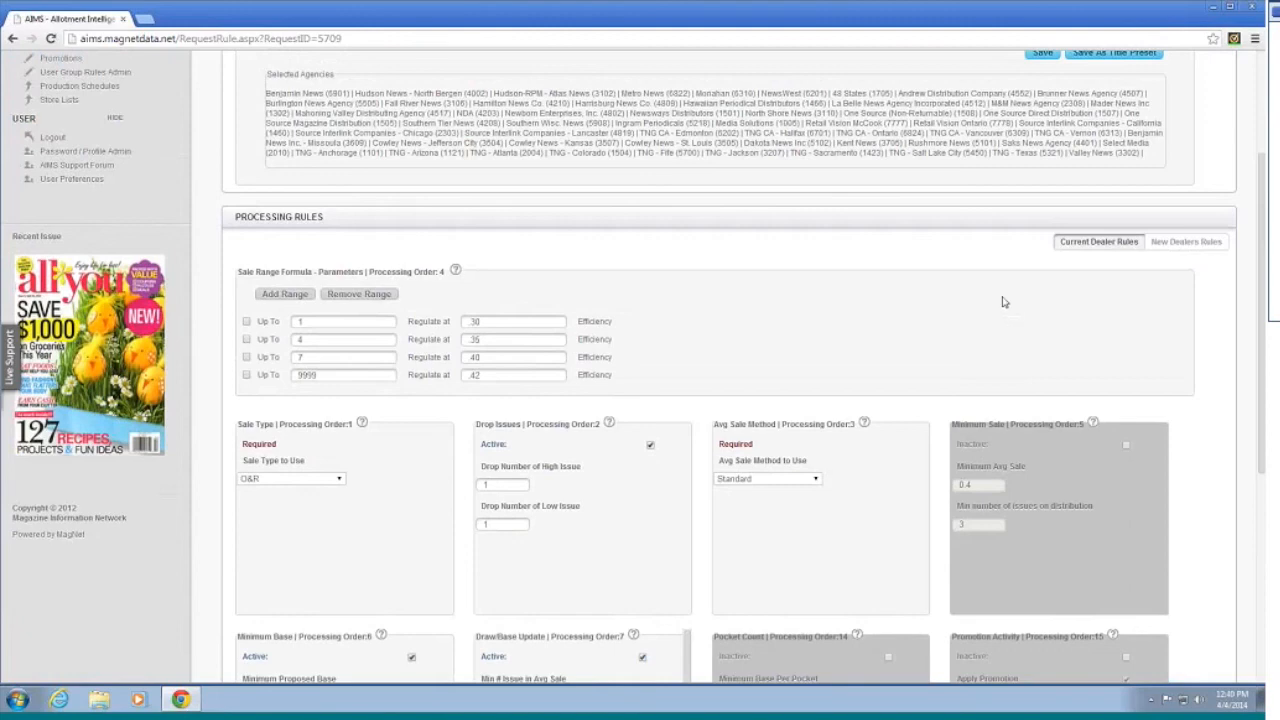
{"action": "scroll", "coordinate": [1000, 295], "scroll_direction": "down", "scroll_amount": 4}
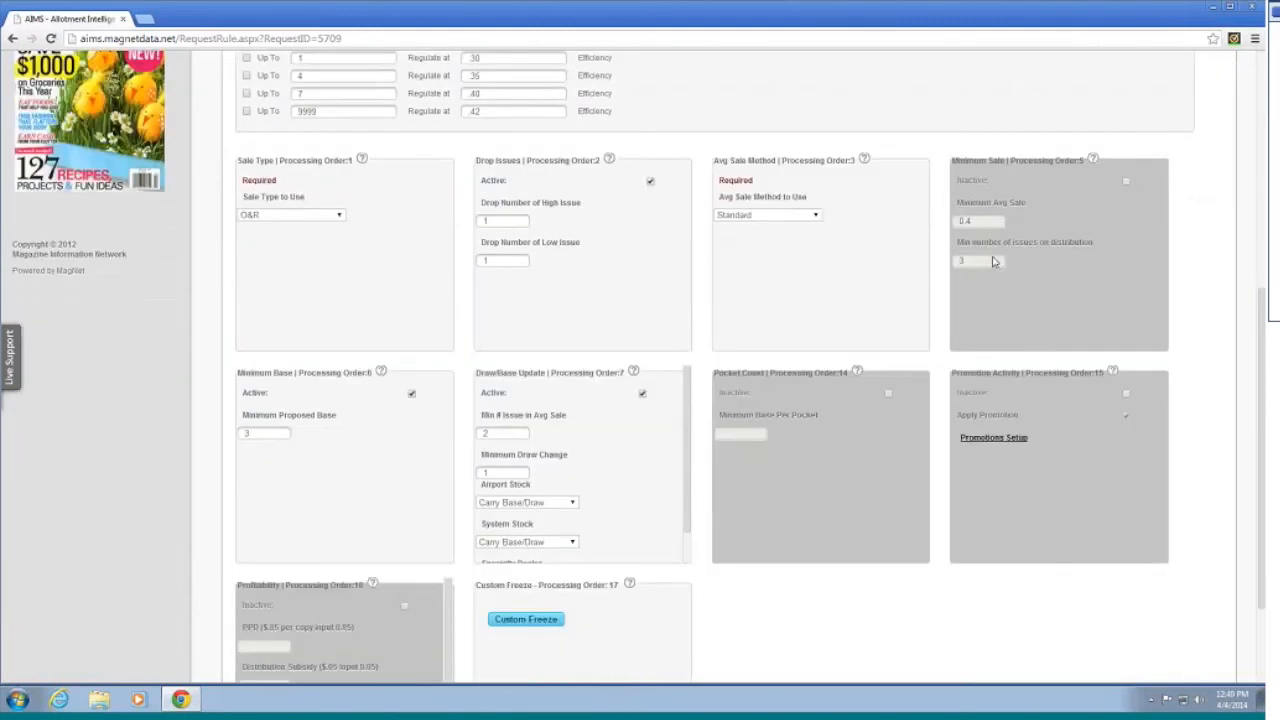
{"action": "scroll", "coordinate": [951, 240], "scroll_direction": "up", "scroll_amount": 3}
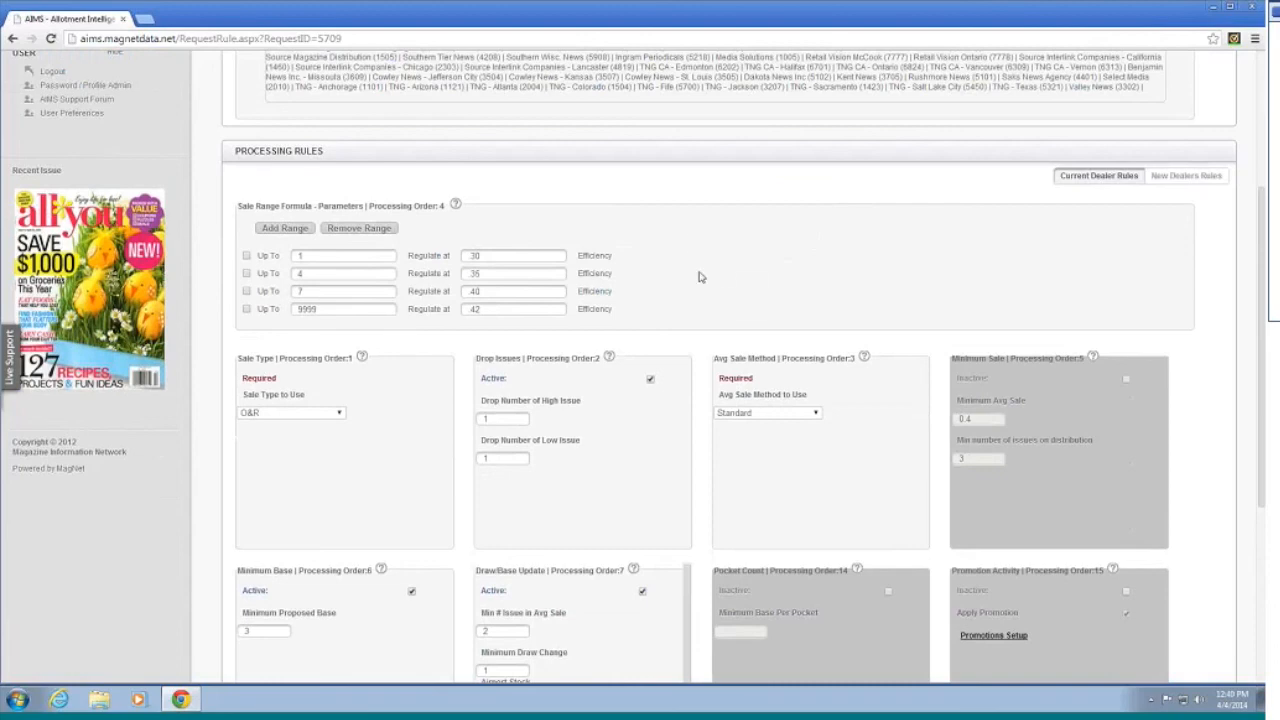
{"action": "scroll", "coordinate": [725, 278], "scroll_direction": "up", "scroll_amount": 4}
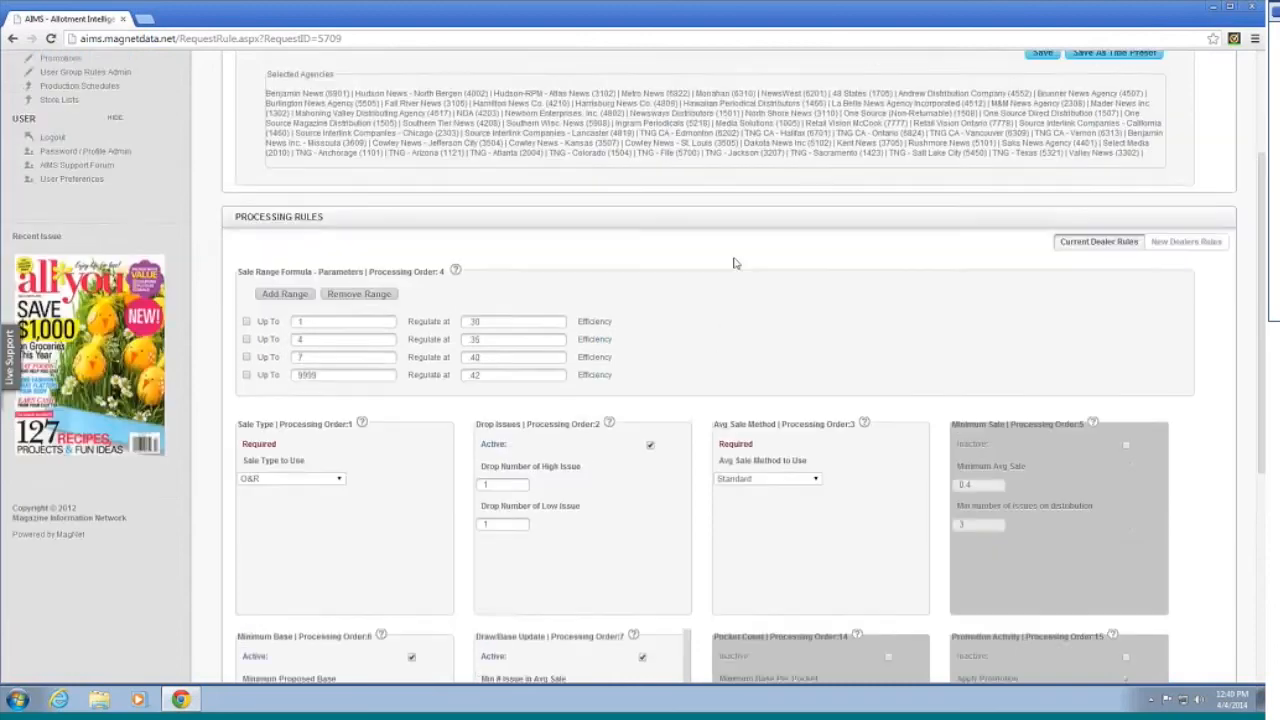
{"action": "scroll", "coordinate": [722, 267], "scroll_direction": "down", "scroll_amount": 3}
{"action": "scroll", "coordinate": [570, 400], "scroll_direction": "up", "scroll_amount": 3}
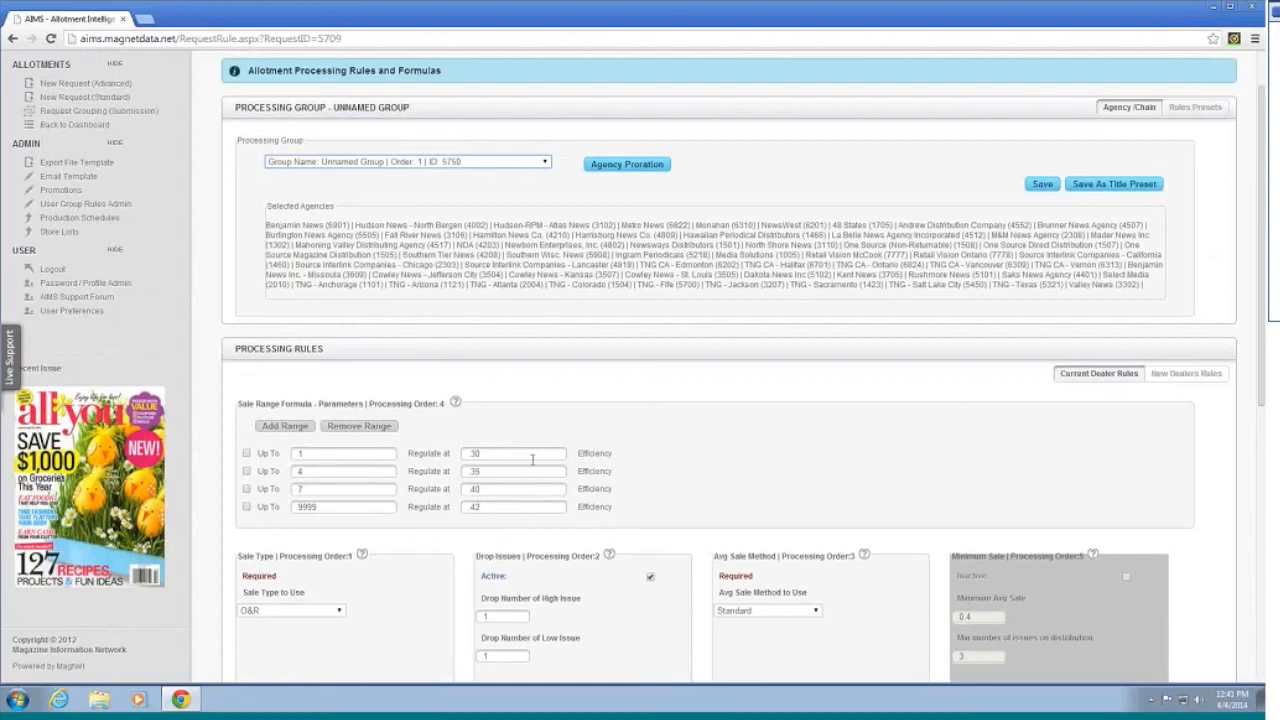
{"action": "scroll", "coordinate": [532, 459], "scroll_direction": "down", "scroll_amount": 2}
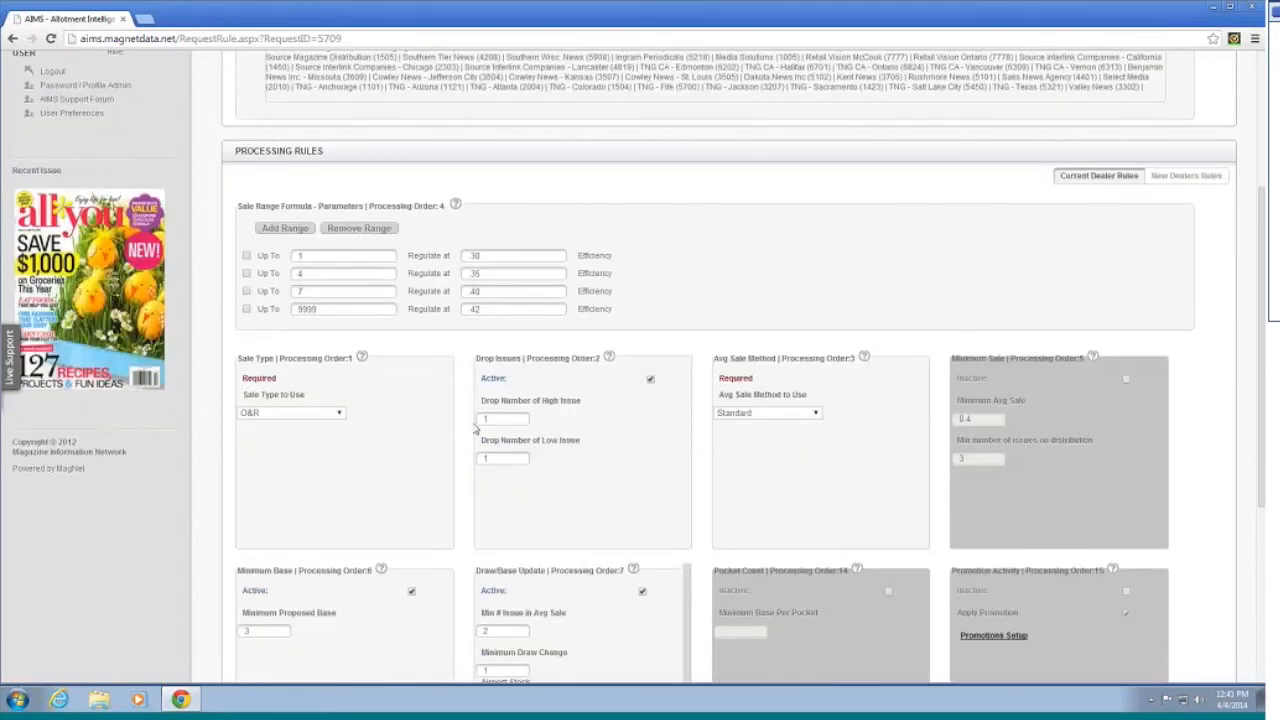
{"action": "scroll", "coordinate": [480, 415], "scroll_direction": "down", "scroll_amount": 1}
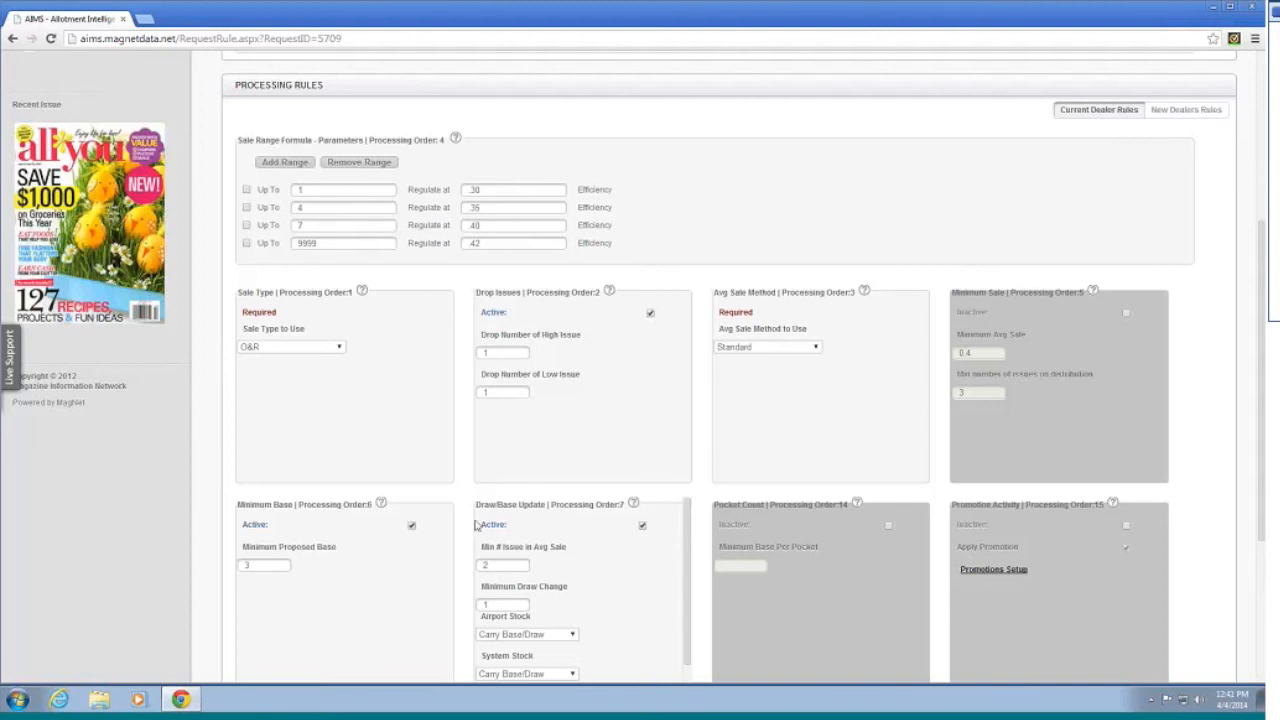
Step: Leave Sale Type on O&R and enter 1 for the Drop Number of Low Issue rule
{"action": "left_click", "coordinate": [285, 347]}
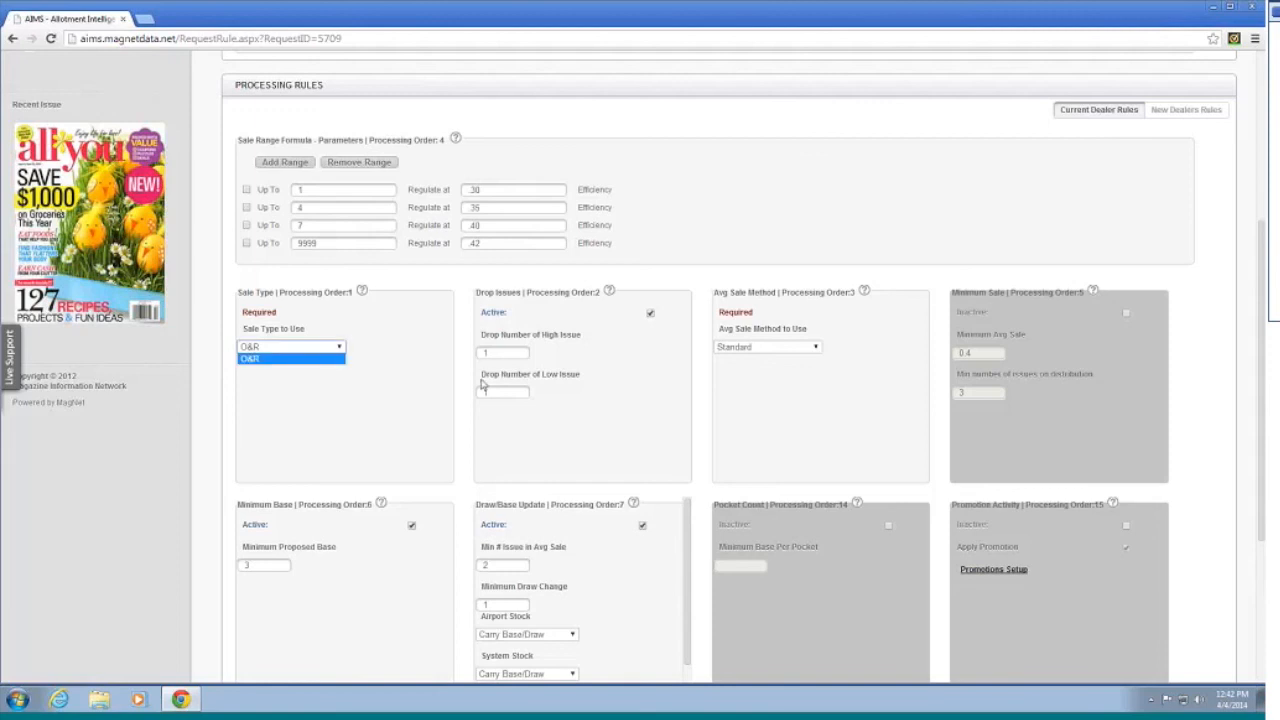
{"action": "left_click", "coordinate": [446, 386]}
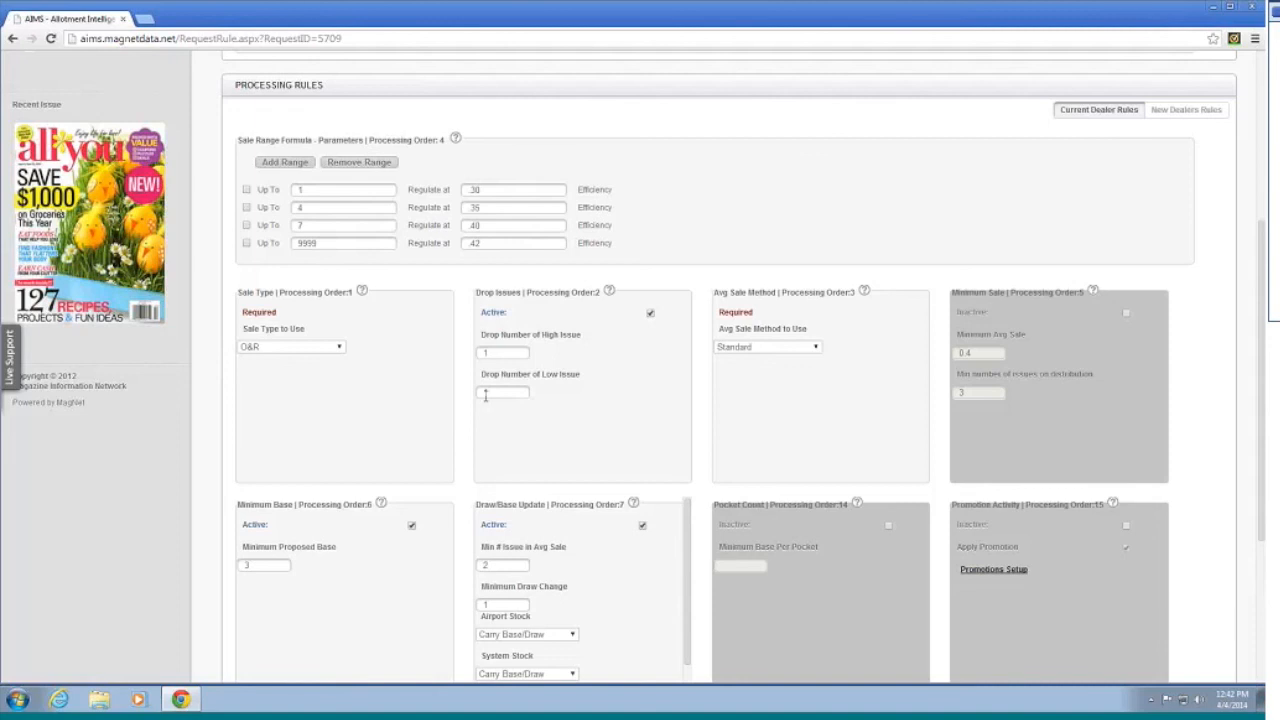
{"action": "left_click", "coordinate": [485, 393]}
{"action": "type", "text": "1"}
{"action": "scroll", "coordinate": [585, 371], "scroll_direction": "down", "scroll_amount": 1}
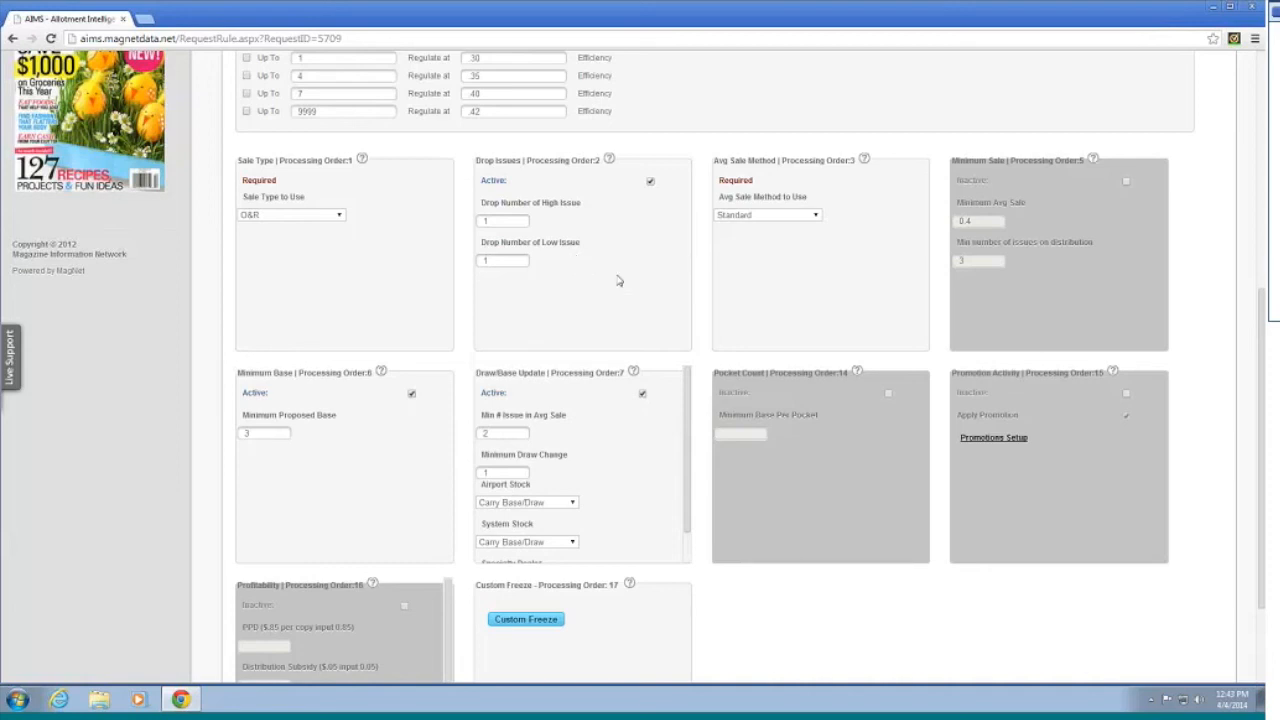
{"action": "left_click", "coordinate": [765, 215]}
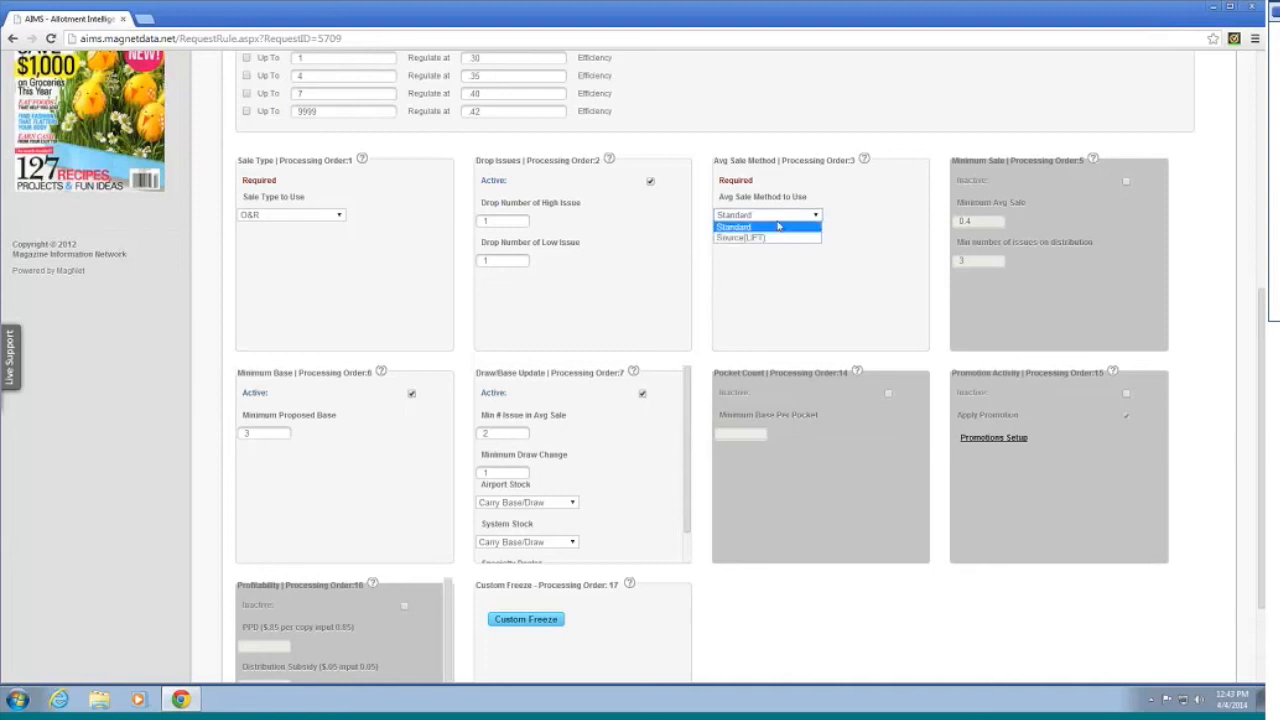
{"action": "left_click", "coordinate": [922, 230]}
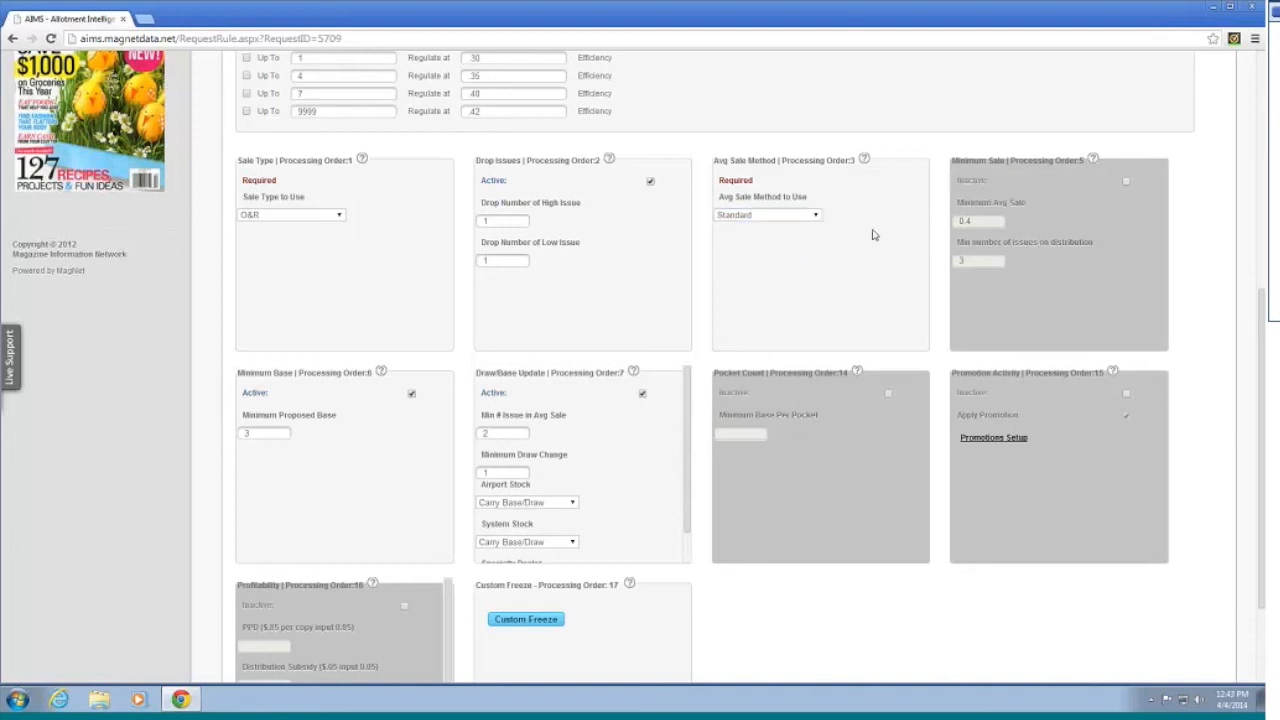
{"action": "scroll", "coordinate": [872, 235], "scroll_direction": "up", "scroll_amount": 1}
{"action": "scroll", "coordinate": [862, 235], "scroll_direction": "up", "scroll_amount": 1}
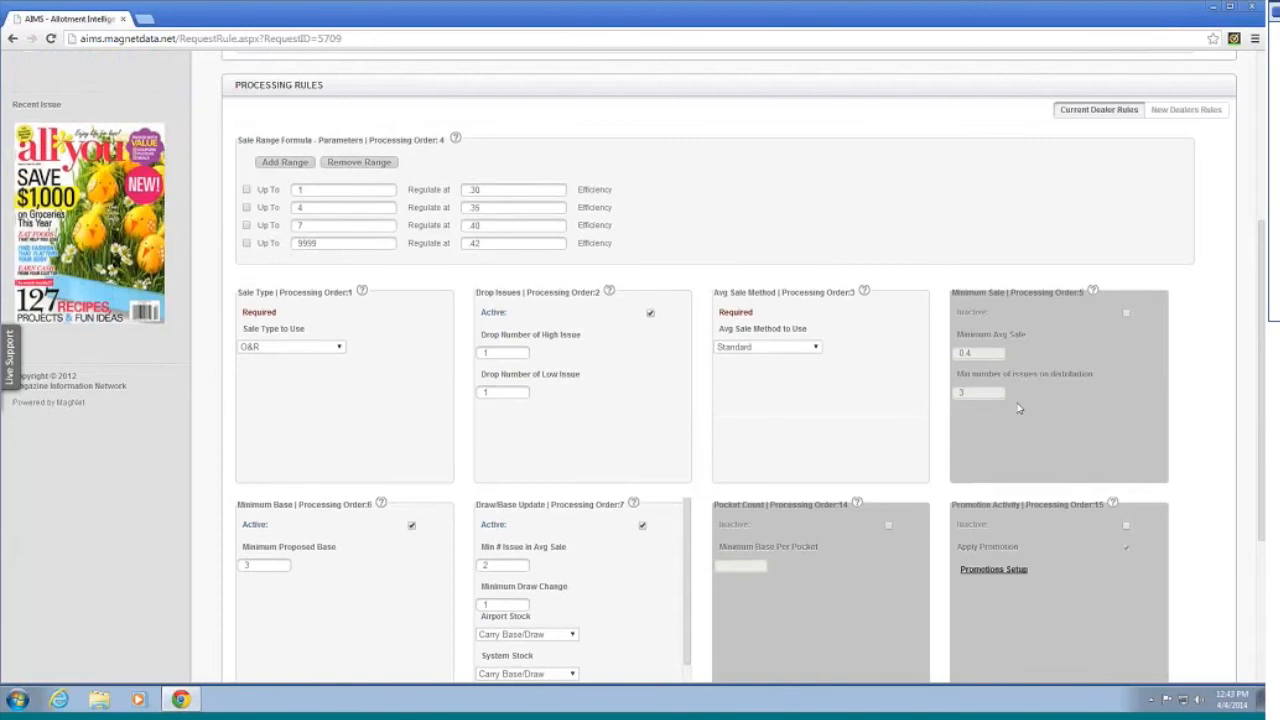
{"action": "mouse_move", "coordinate": [1099, 292]}
{"action": "scroll", "coordinate": [1084, 338], "scroll_direction": "down", "scroll_amount": 1}
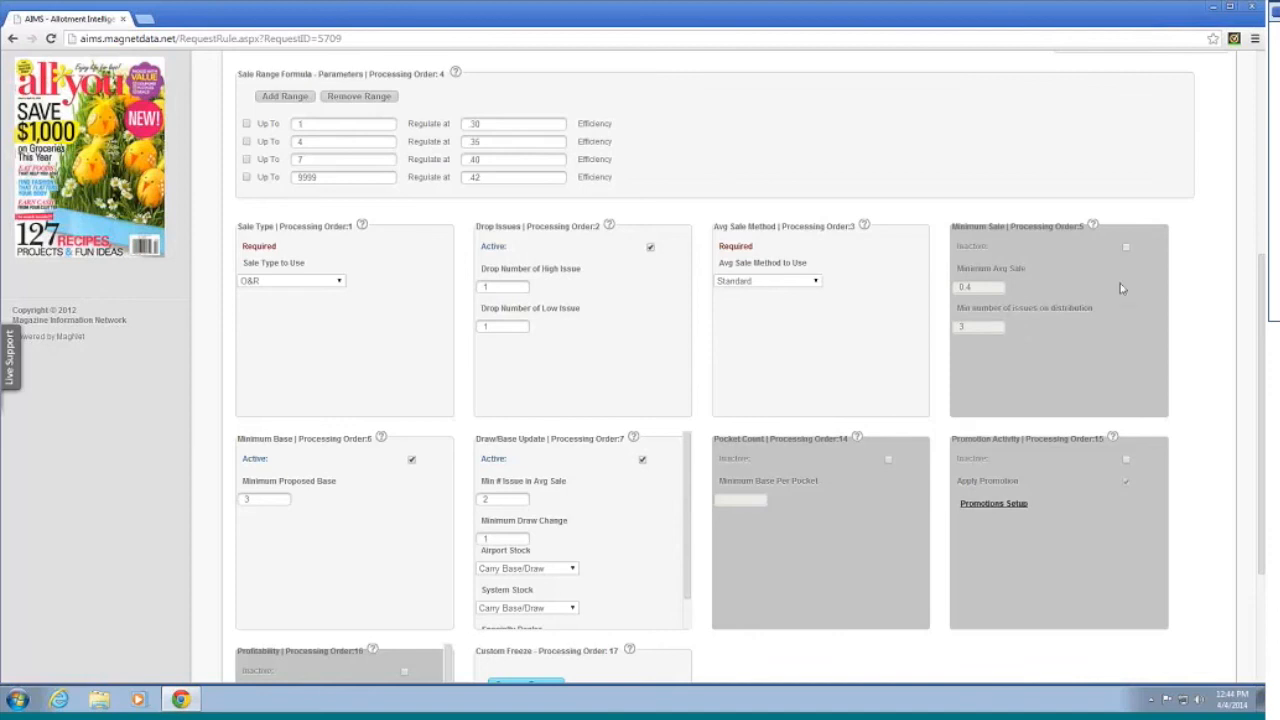
{"action": "scroll", "coordinate": [1010, 345], "scroll_direction": "down", "scroll_amount": 1}
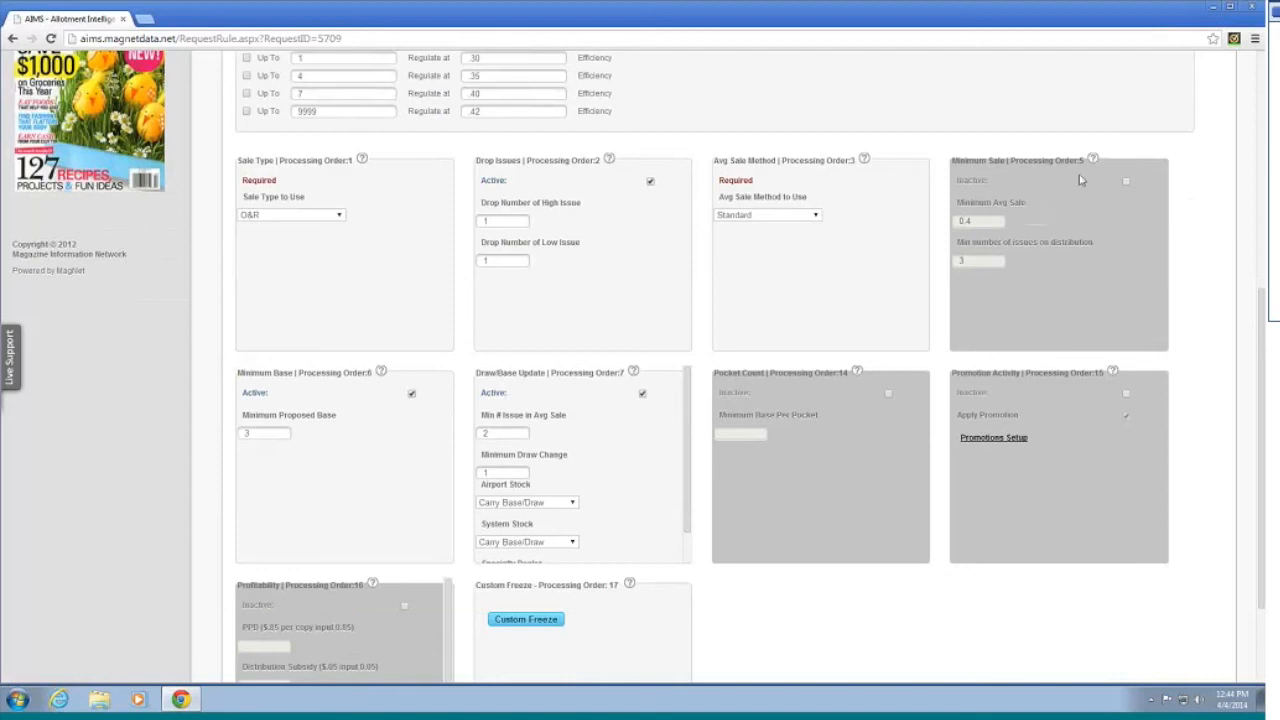
{"action": "mouse_move", "coordinate": [1093, 161]}
{"action": "scroll", "coordinate": [382, 405], "scroll_direction": "down", "scroll_amount": 1}
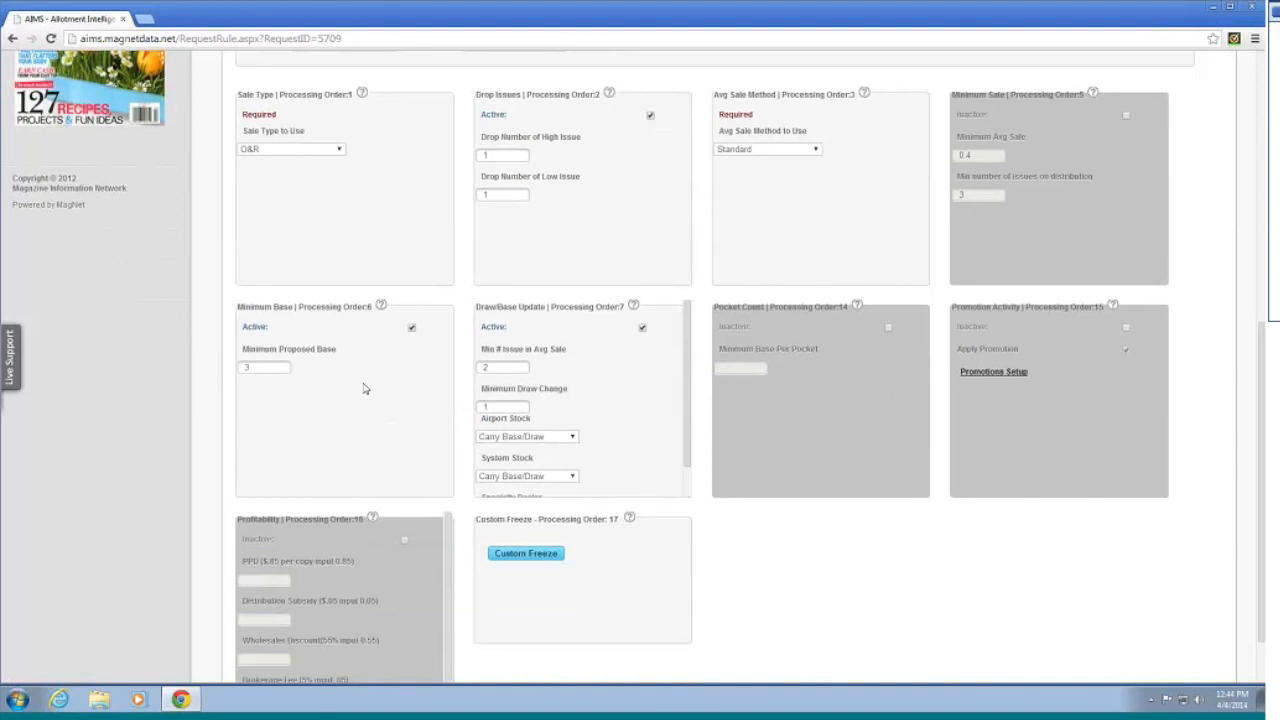
{"action": "scroll", "coordinate": [363, 389], "scroll_direction": "down", "scroll_amount": 1}
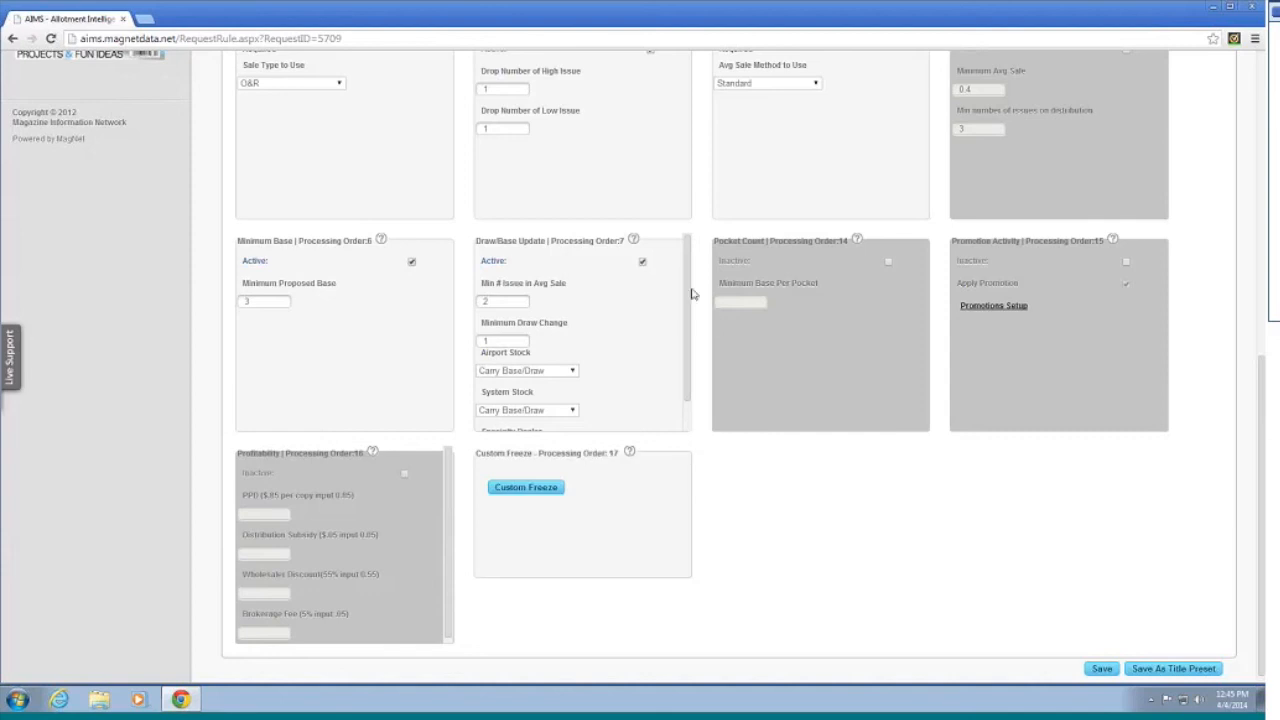
{"action": "scroll", "coordinate": [686, 296], "scroll_direction": "down", "scroll_amount": 1}
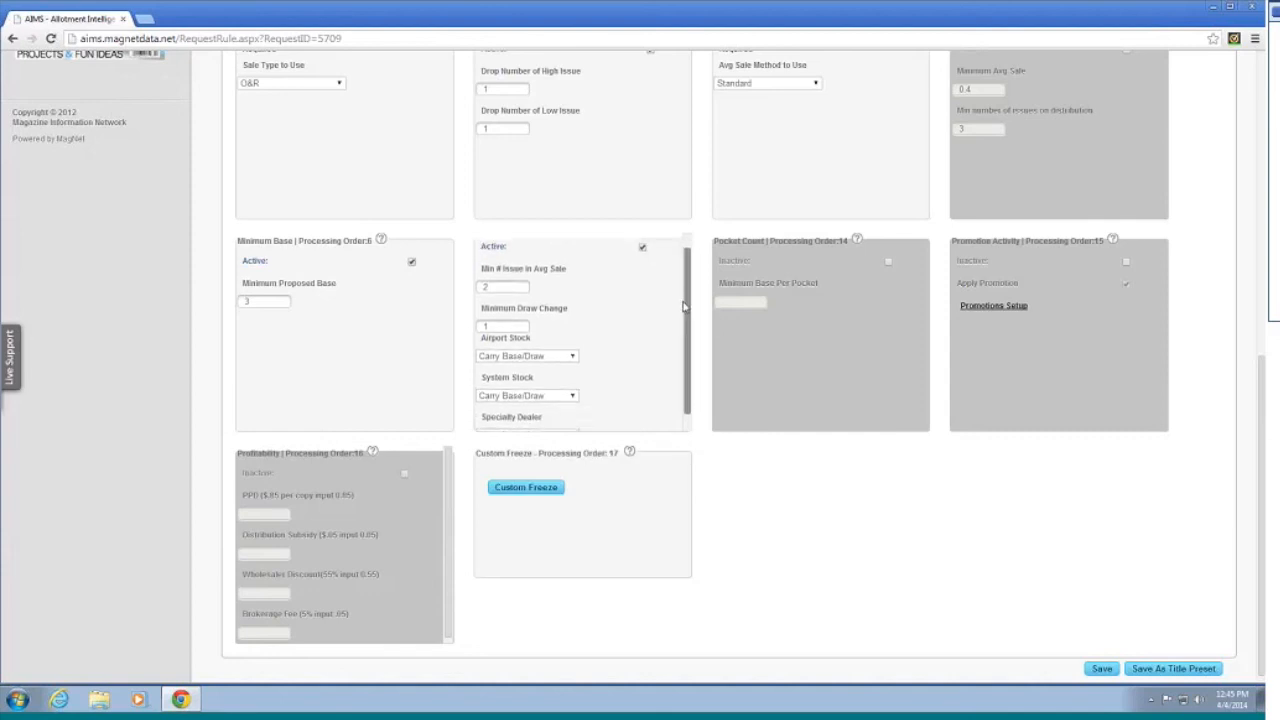
{"action": "scroll", "coordinate": [686, 299], "scroll_direction": "up", "scroll_amount": 1}
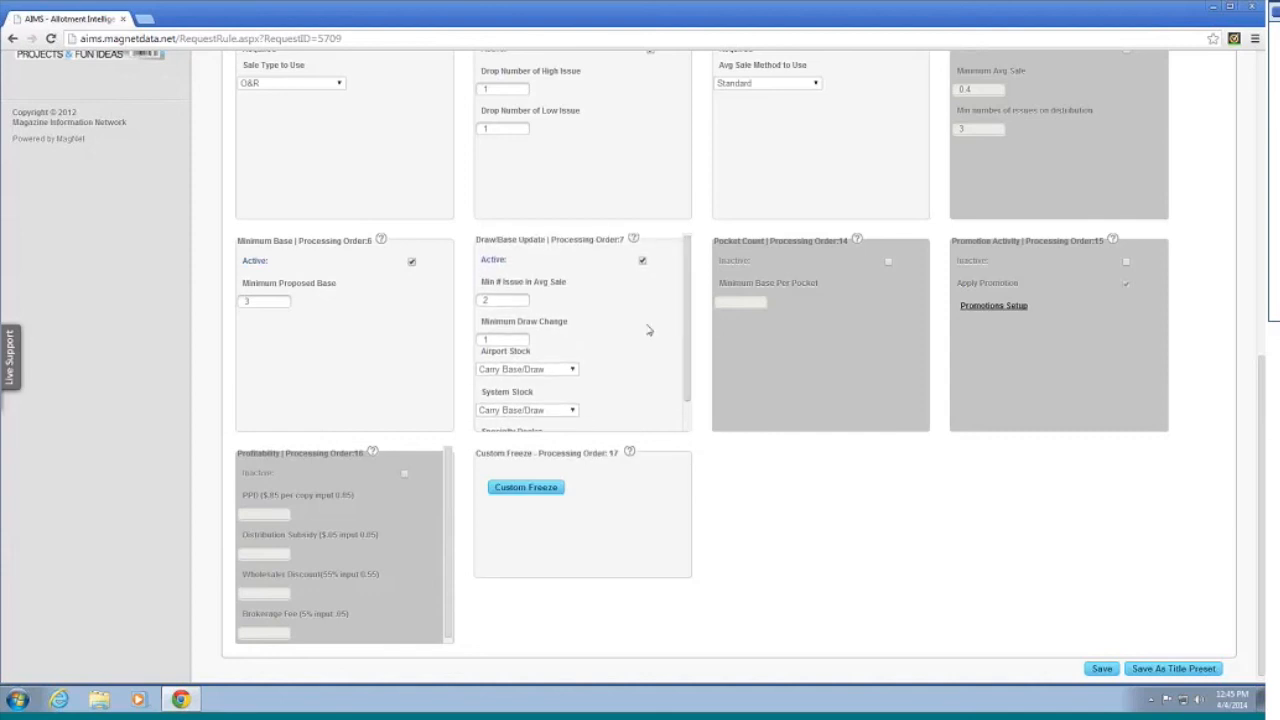
{"action": "scroll", "coordinate": [646, 330], "scroll_direction": "up", "scroll_amount": 2}
{"action": "scroll", "coordinate": [646, 330], "scroll_direction": "up", "scroll_amount": 2}
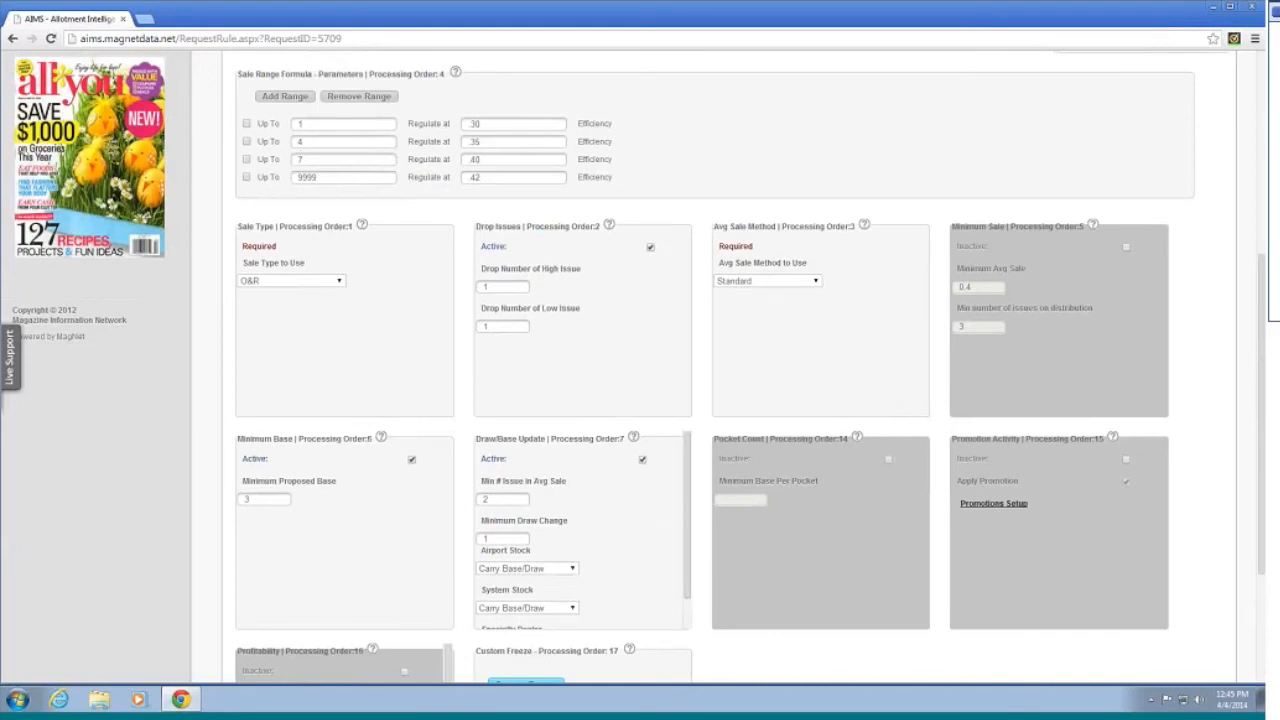
{"action": "mouse_move", "coordinate": [456, 73]}
{"action": "scroll", "coordinate": [597, 534], "scroll_direction": "down", "scroll_amount": 1}
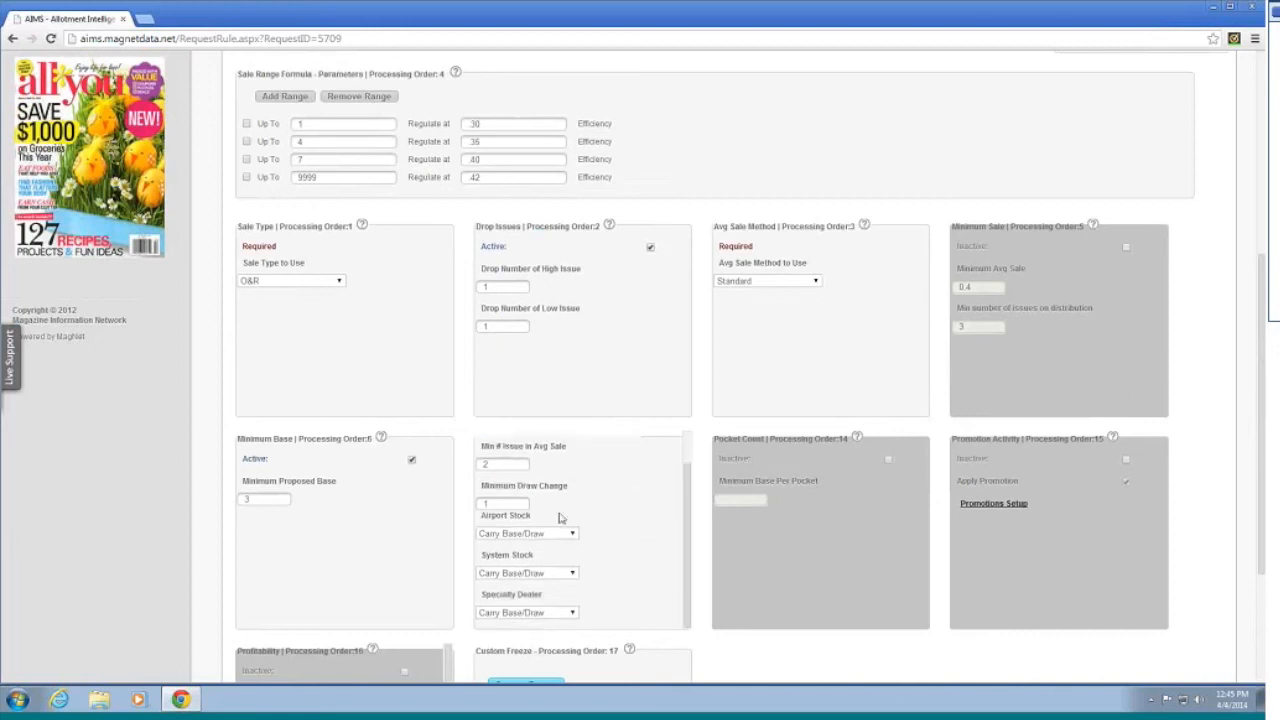
{"action": "scroll", "coordinate": [570, 516], "scroll_direction": "up", "scroll_amount": 1}
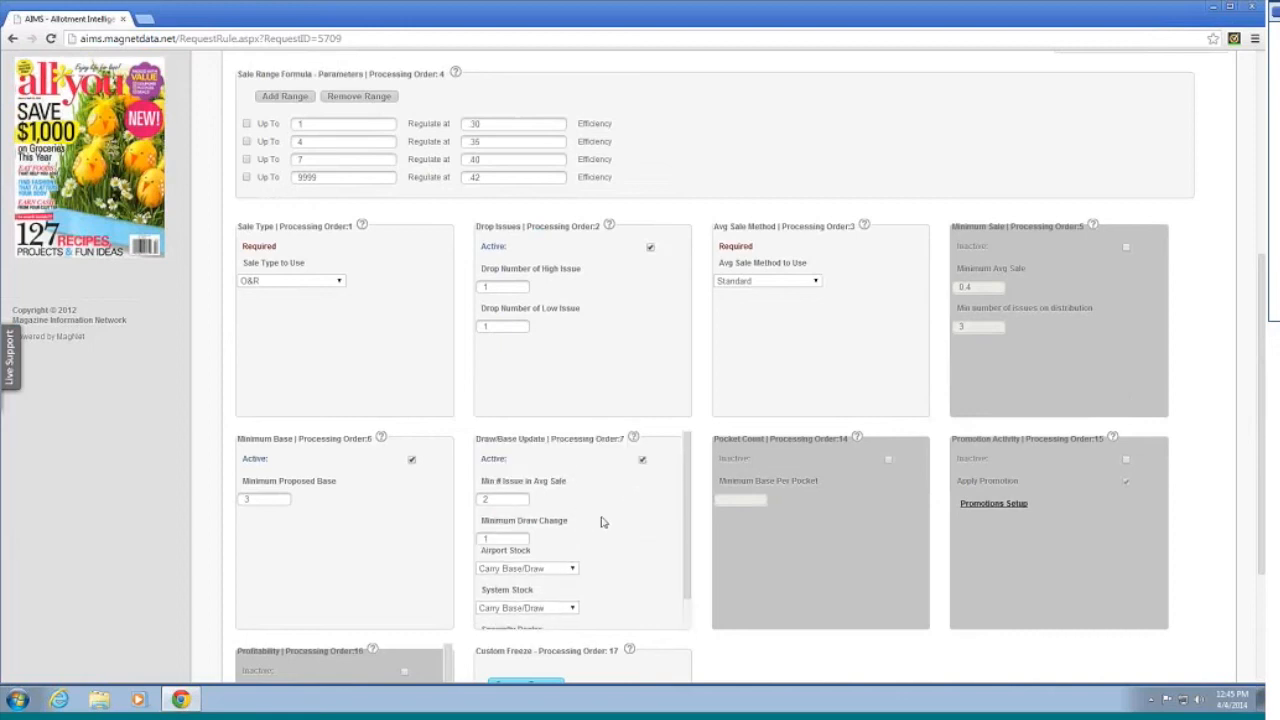
{"action": "scroll", "coordinate": [820, 577], "scroll_direction": "down", "scroll_amount": 2}
{"action": "scroll", "coordinate": [801, 588], "scroll_direction": "down", "scroll_amount": 1}
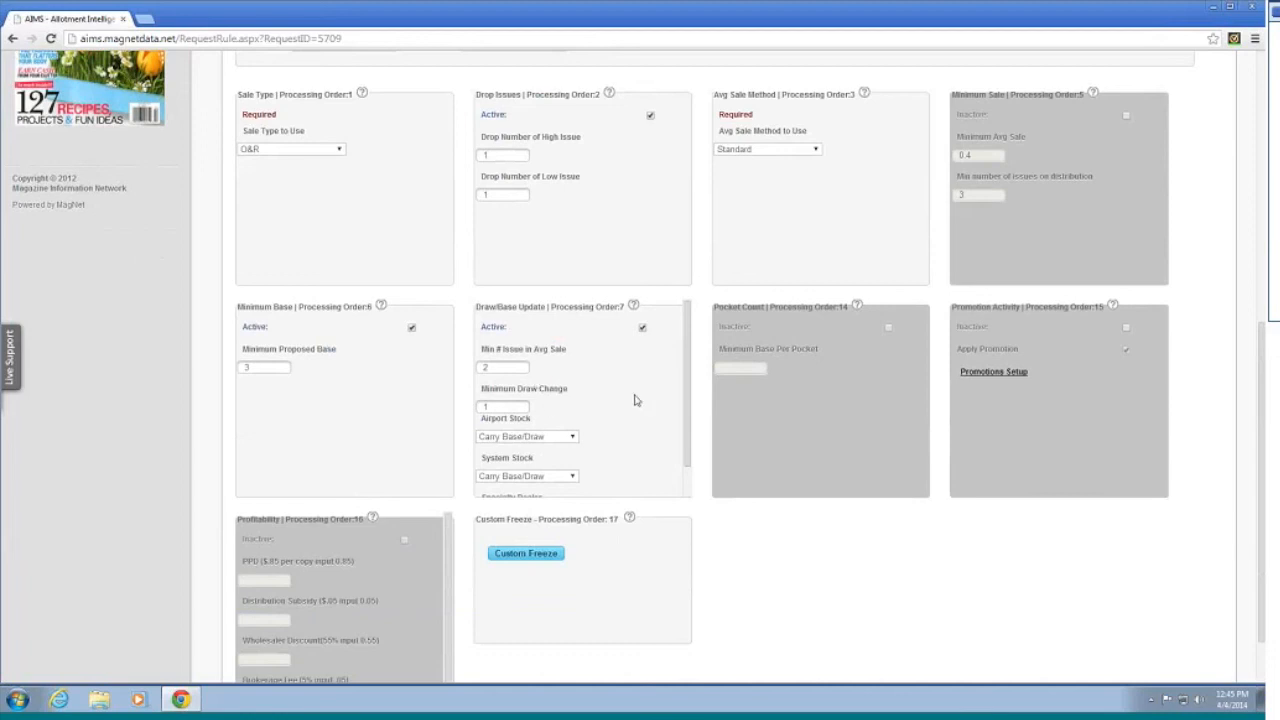
{"action": "scroll", "coordinate": [605, 425], "scroll_direction": "up", "scroll_amount": 2}
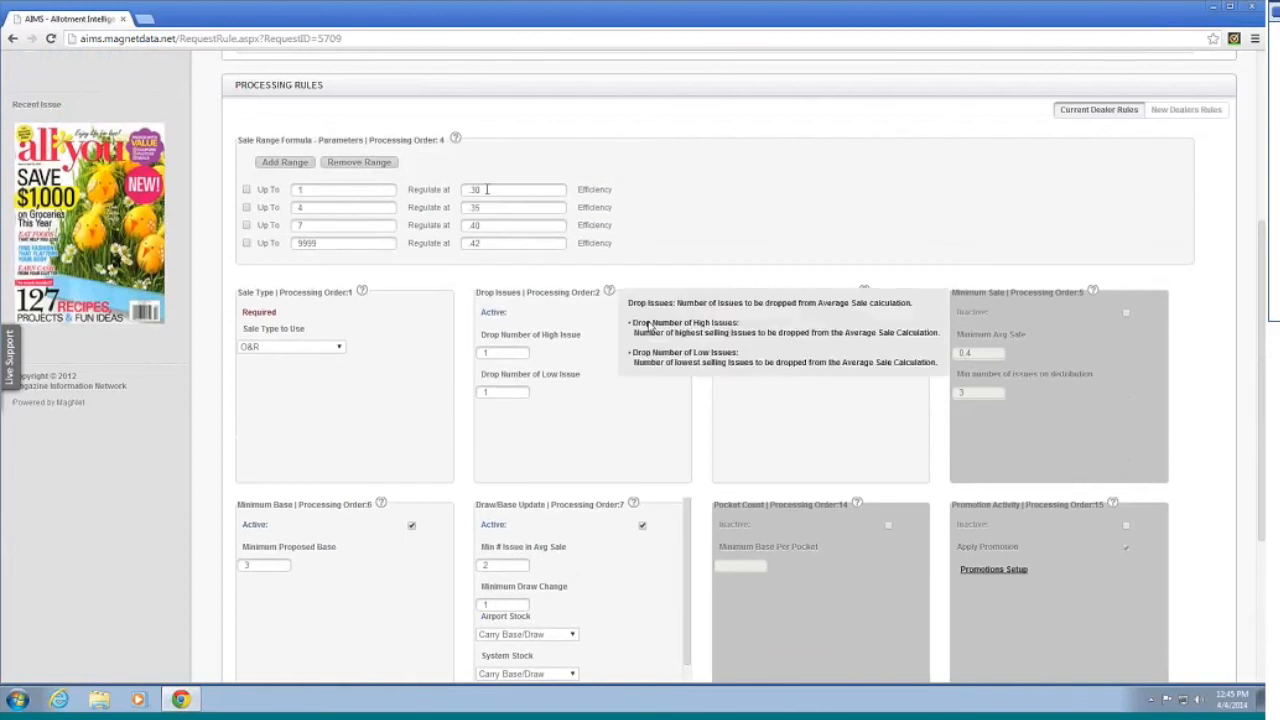
{"action": "scroll", "coordinate": [660, 494], "scroll_direction": "down", "scroll_amount": 1}
{"action": "scroll", "coordinate": [660, 494], "scroll_direction": "down", "scroll_amount": 1}
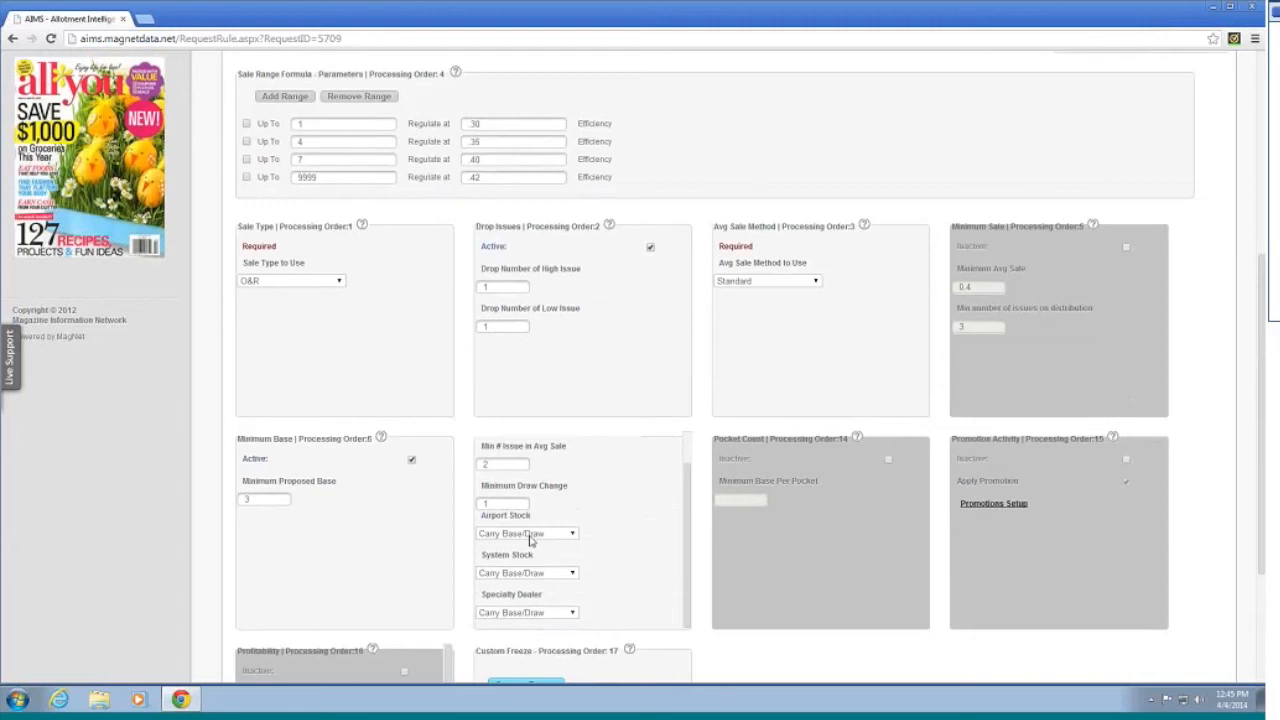
{"action": "left_click", "coordinate": [531, 537]}
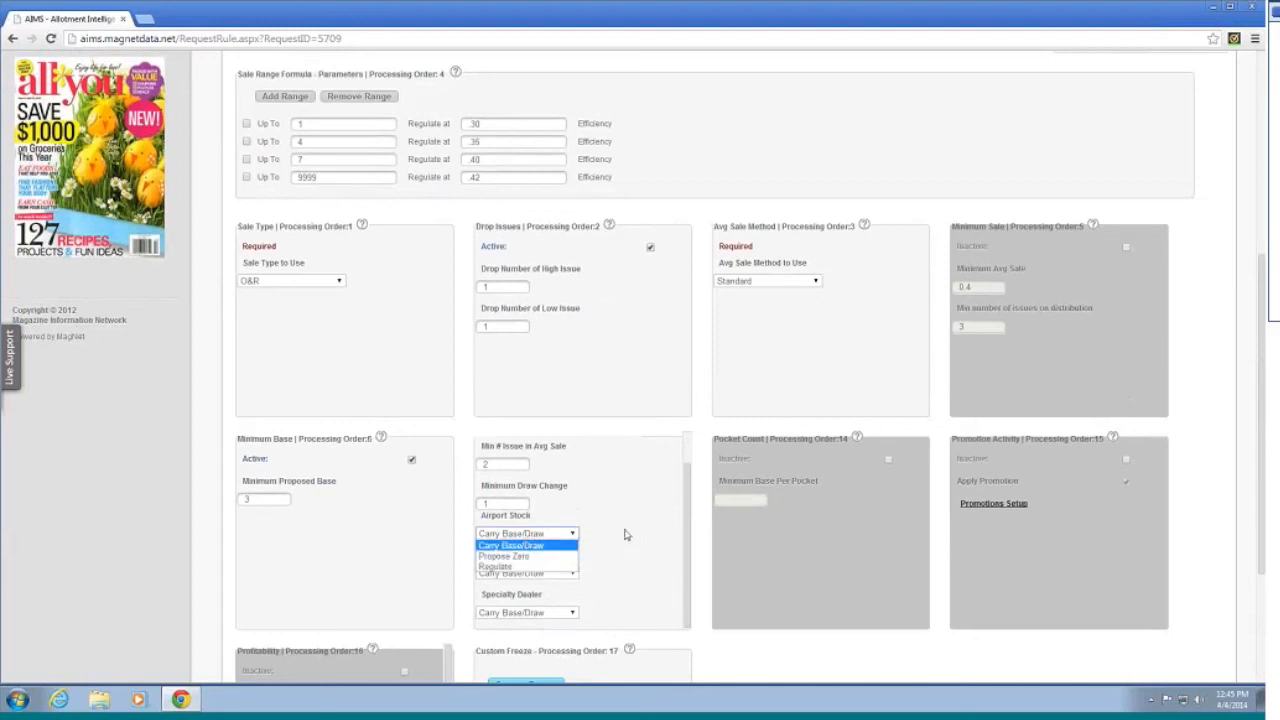
{"action": "left_click", "coordinate": [622, 537]}
{"action": "left_click", "coordinate": [526, 575]}
{"action": "left_click", "coordinate": [640, 570]}
{"action": "left_click", "coordinate": [547, 614]}
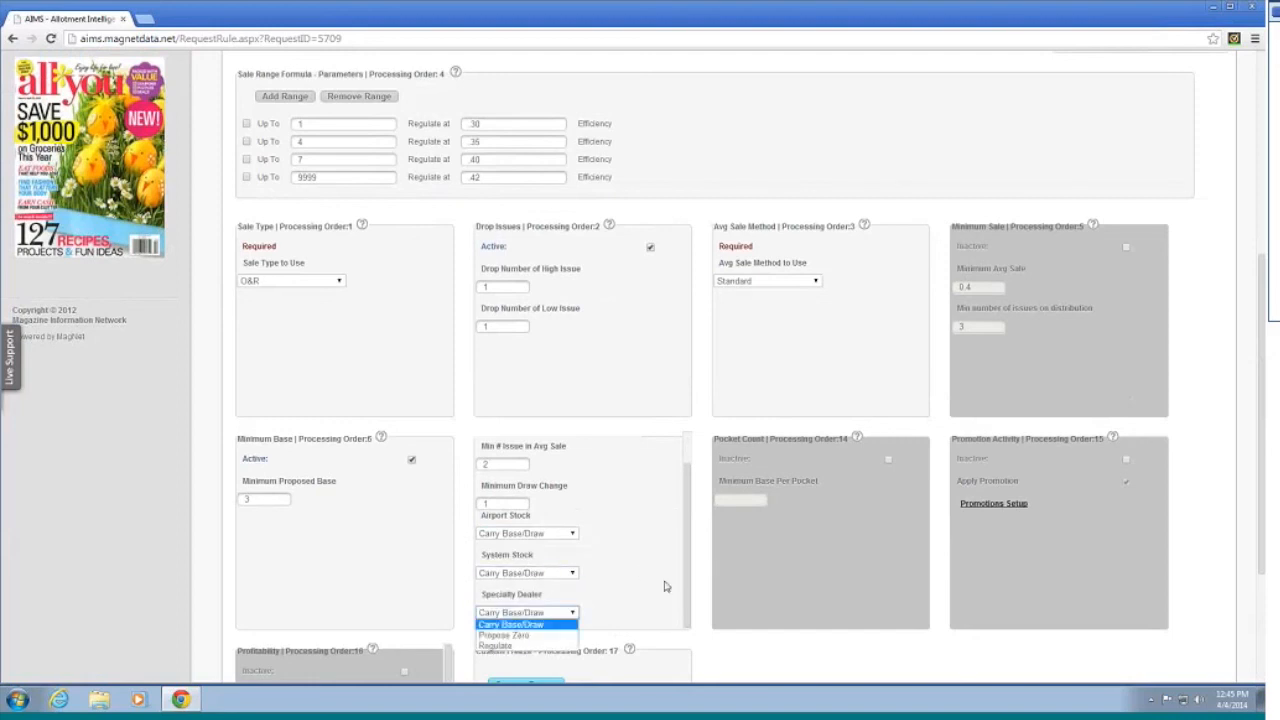
{"action": "left_click", "coordinate": [668, 582]}
{"action": "scroll", "coordinate": [665, 570], "scroll_direction": "down", "scroll_amount": 1}
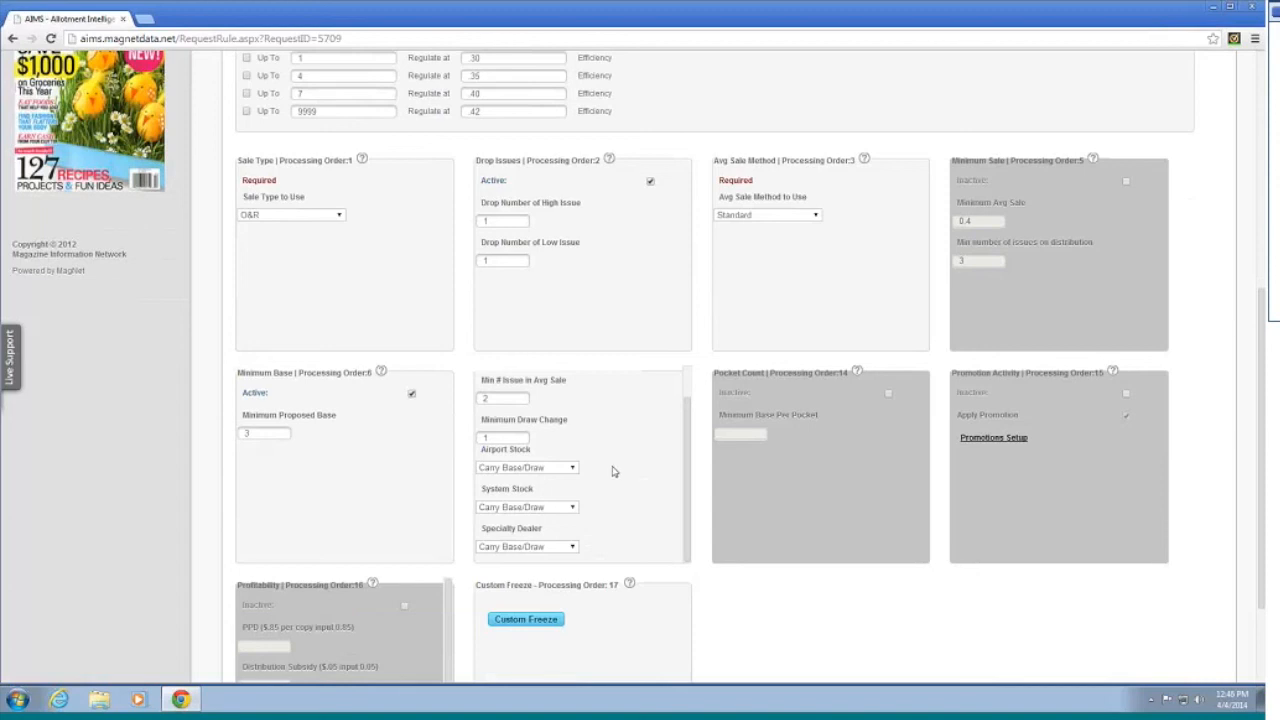
{"action": "scroll", "coordinate": [600, 457], "scroll_direction": "down", "scroll_amount": 1}
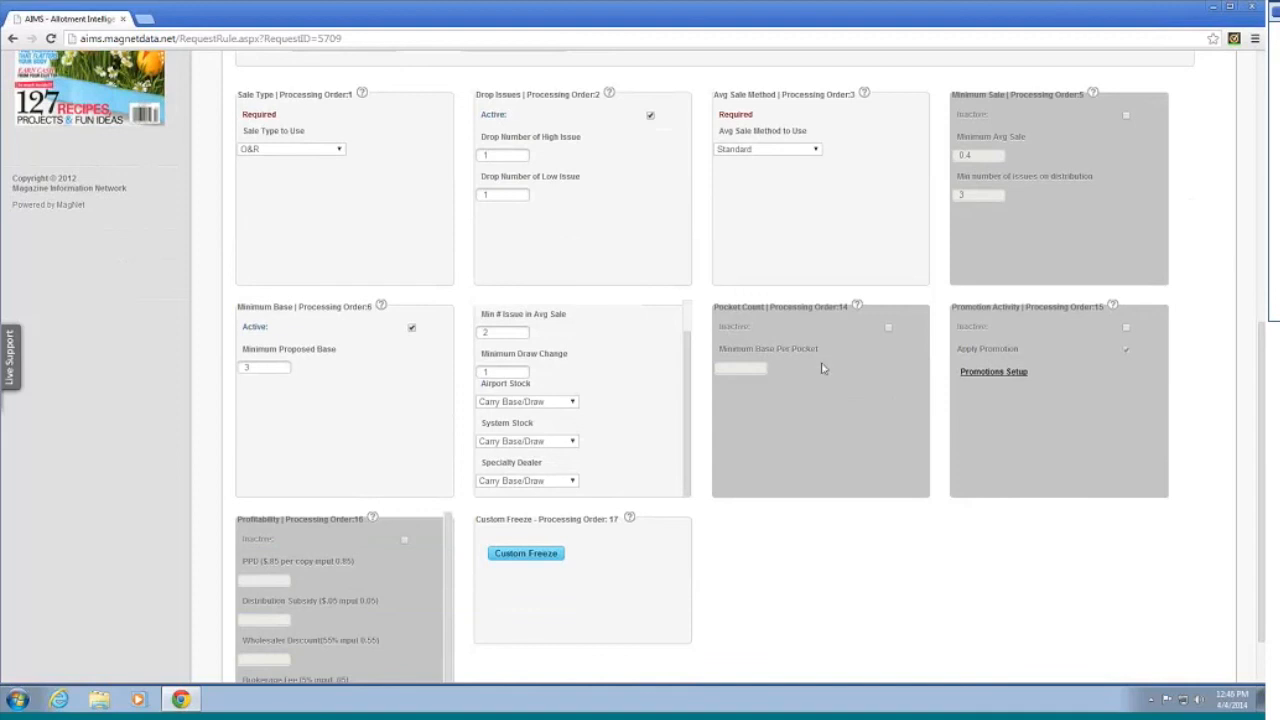
{"action": "scroll", "coordinate": [826, 377], "scroll_direction": "down", "scroll_amount": 1}
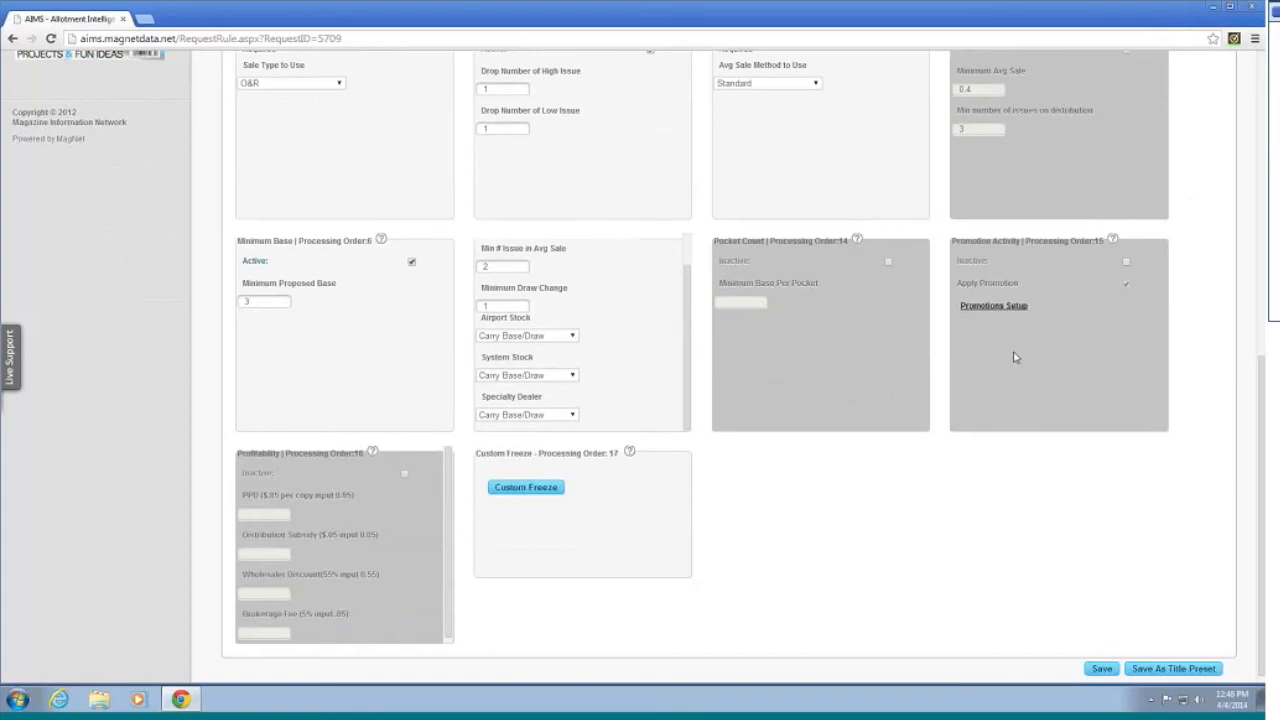
{"action": "scroll", "coordinate": [1010, 350], "scroll_direction": "up", "scroll_amount": 6}
{"action": "scroll", "coordinate": [1023, 361], "scroll_direction": "down", "scroll_amount": 6}
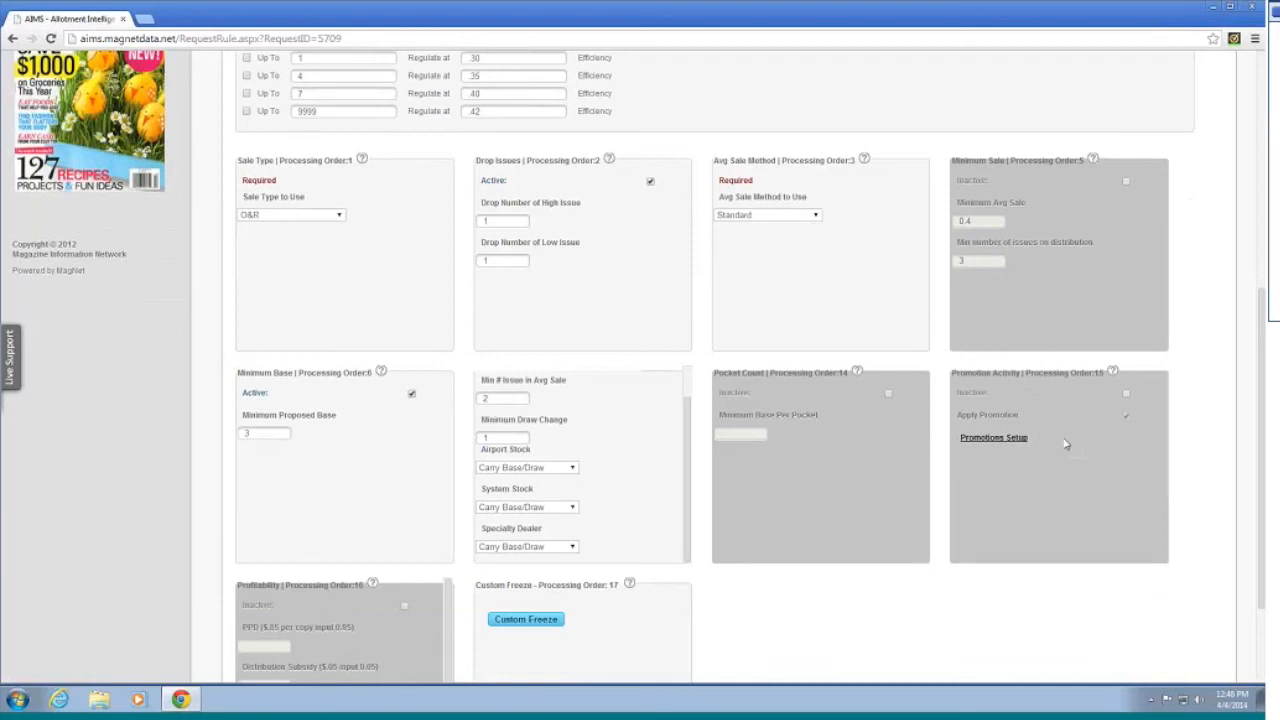
{"action": "scroll", "coordinate": [1125, 397], "scroll_direction": "down", "scroll_amount": 1}
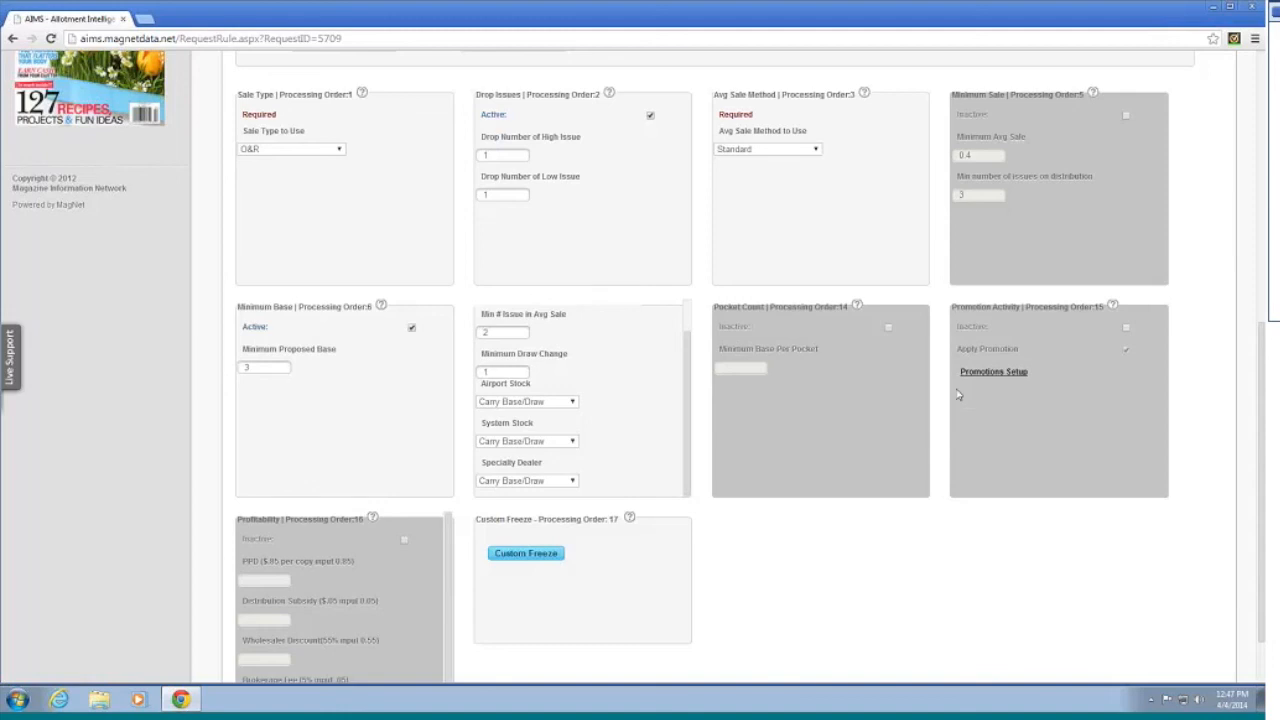
{"action": "scroll", "coordinate": [962, 395], "scroll_direction": "down", "scroll_amount": 1}
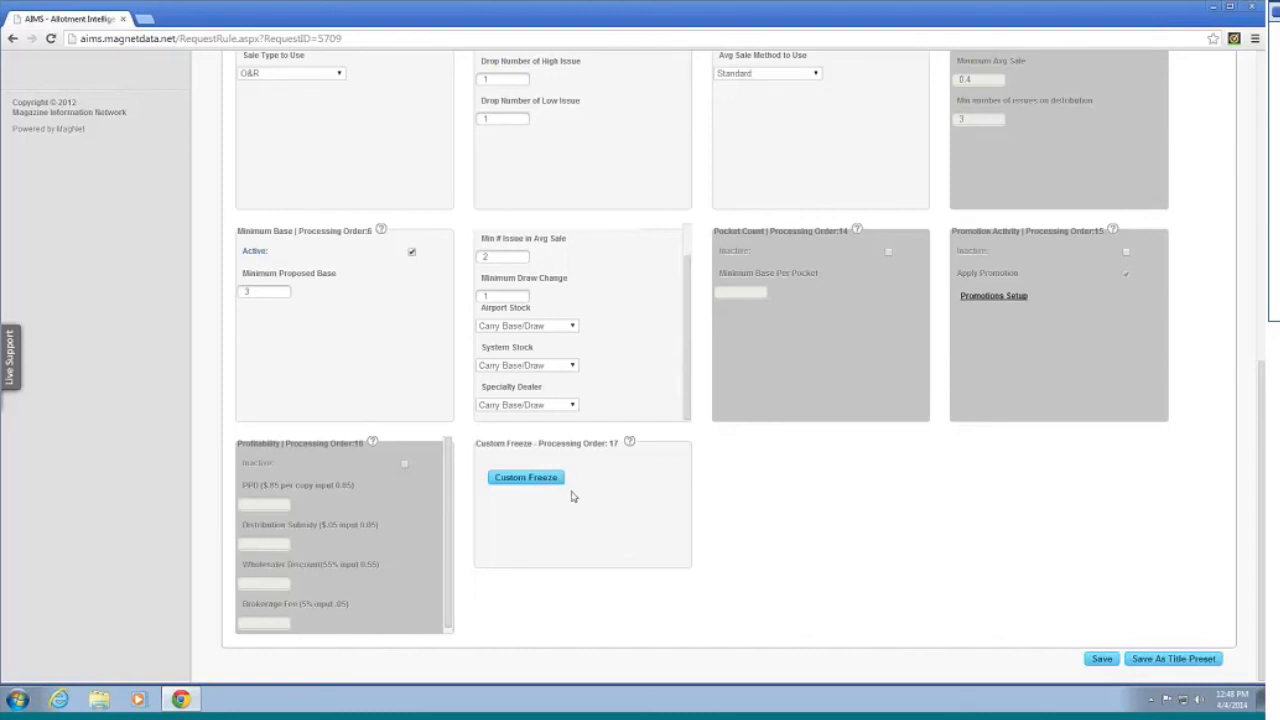
Step: Open Custom Freeze and run a chain search for 'wal mart', picked from the 'wa' suggestions
{"action": "left_click", "coordinate": [530, 478]}
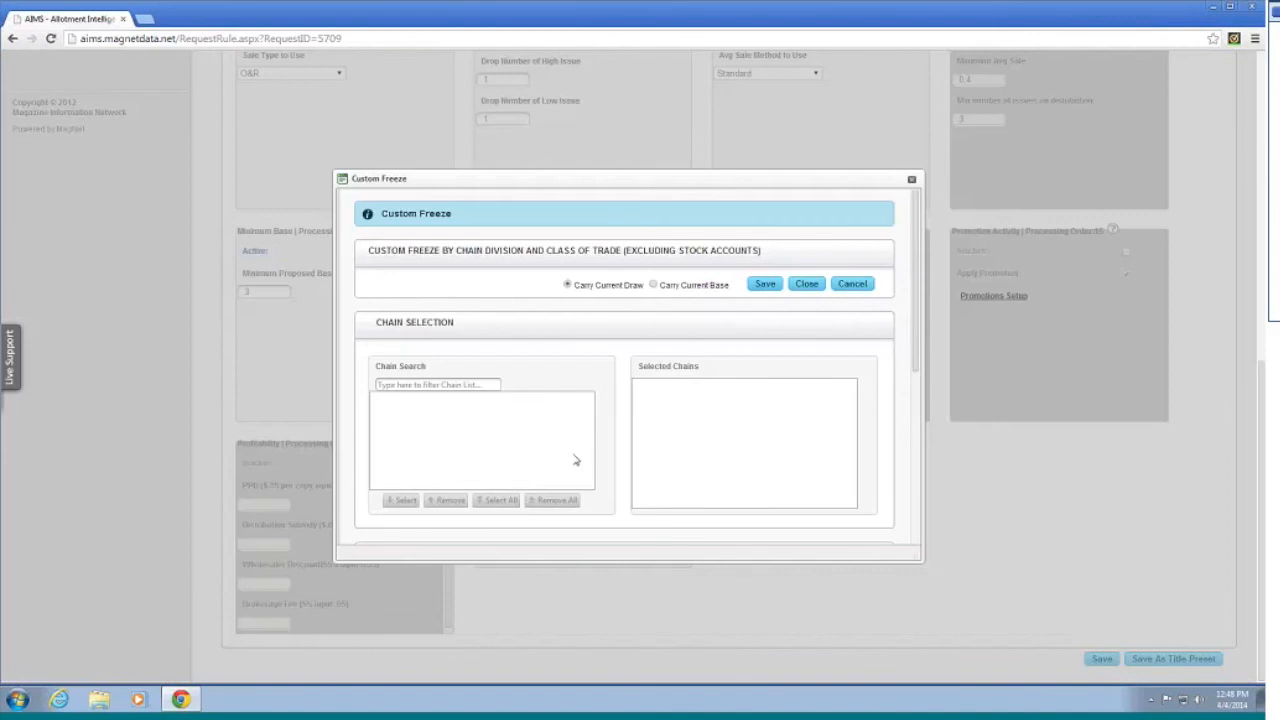
{"action": "scroll", "coordinate": [595, 412], "scroll_direction": "down", "scroll_amount": 2}
{"action": "scroll", "coordinate": [600, 407], "scroll_direction": "up", "scroll_amount": 3}
{"action": "scroll", "coordinate": [595, 404], "scroll_direction": "down", "scroll_amount": 4}
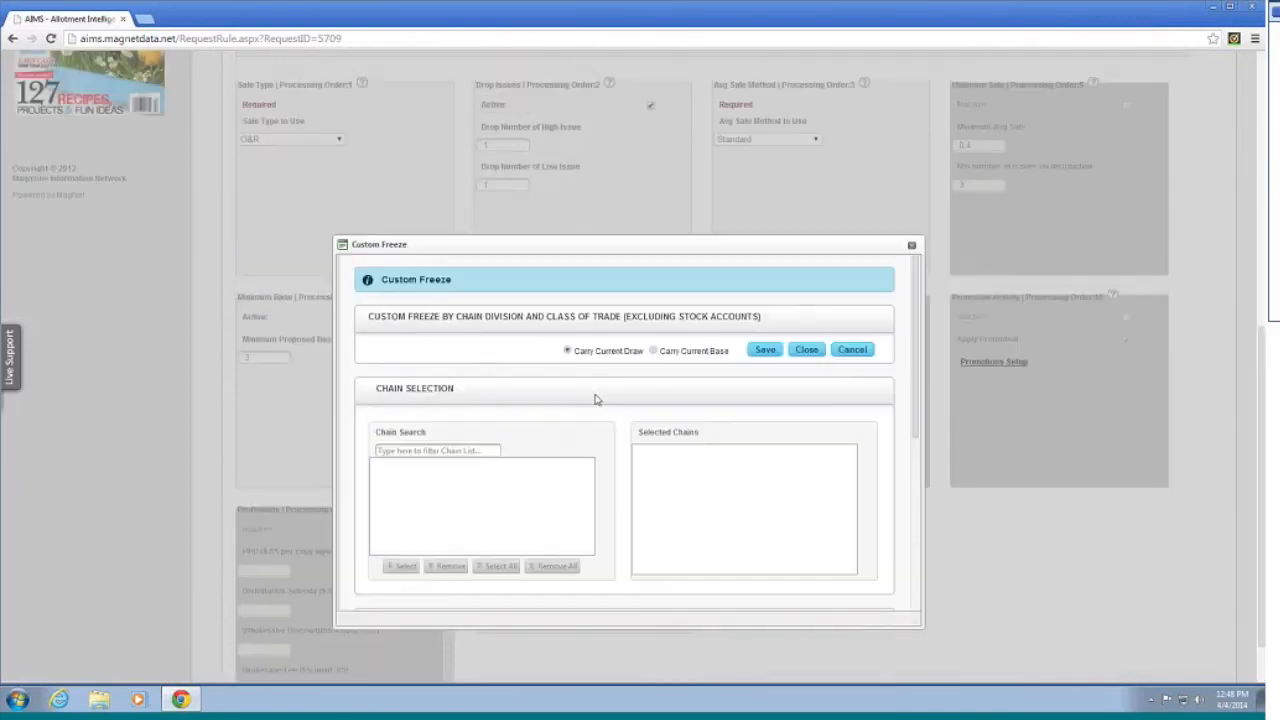
{"action": "scroll", "coordinate": [588, 399], "scroll_direction": "down", "scroll_amount": 3}
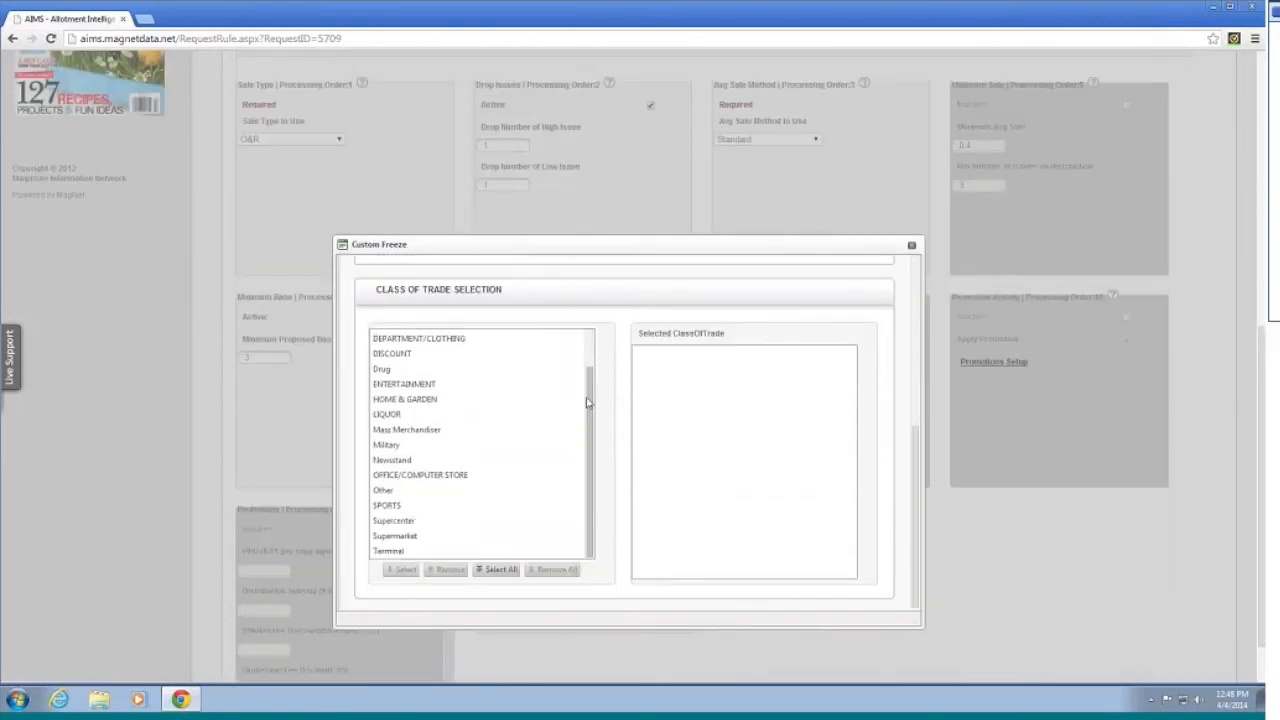
{"action": "scroll", "coordinate": [700, 476], "scroll_direction": "up", "scroll_amount": 6}
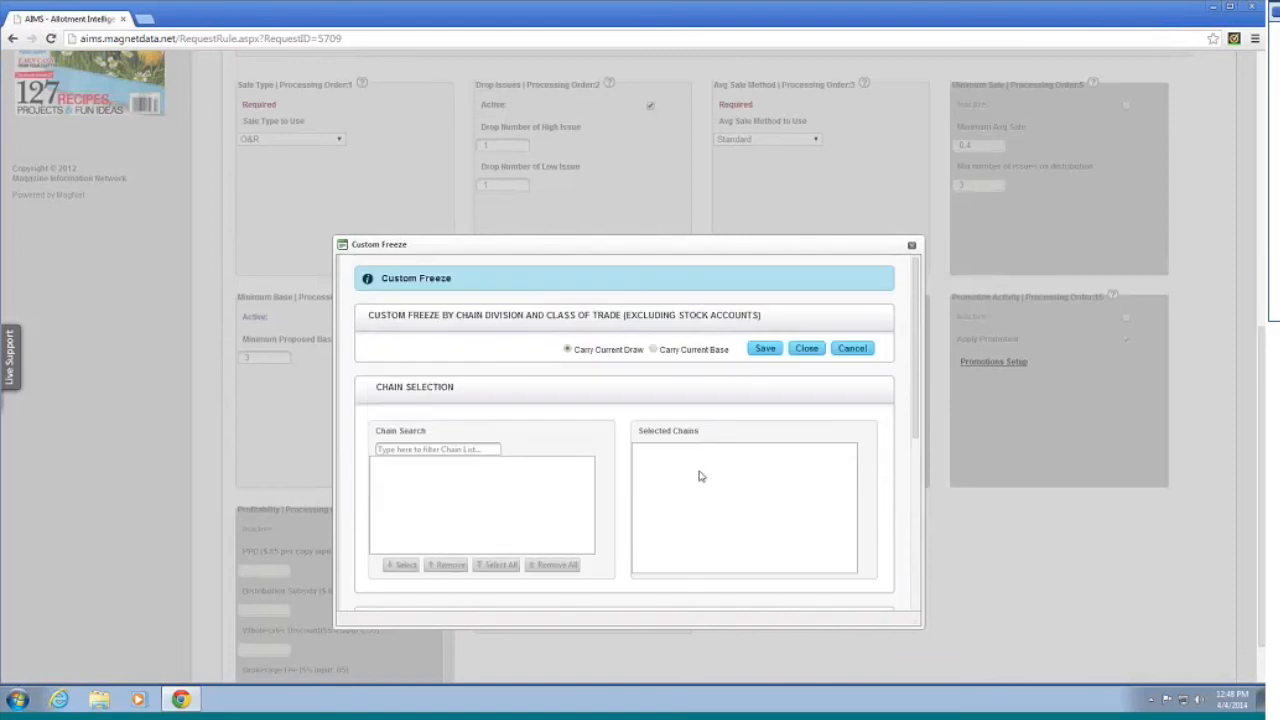
{"action": "left_click", "coordinate": [450, 450]}
{"action": "type", "text": "wal mart"}
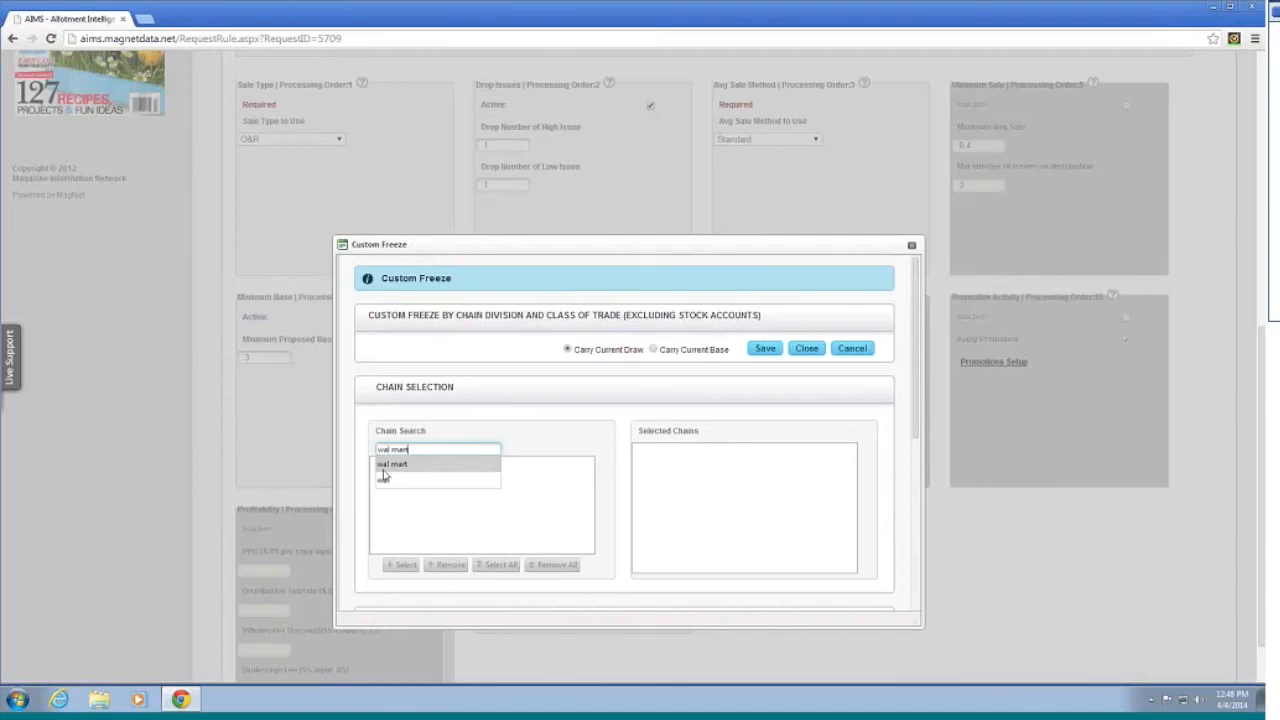
{"action": "left_click", "coordinate": [386, 468]}
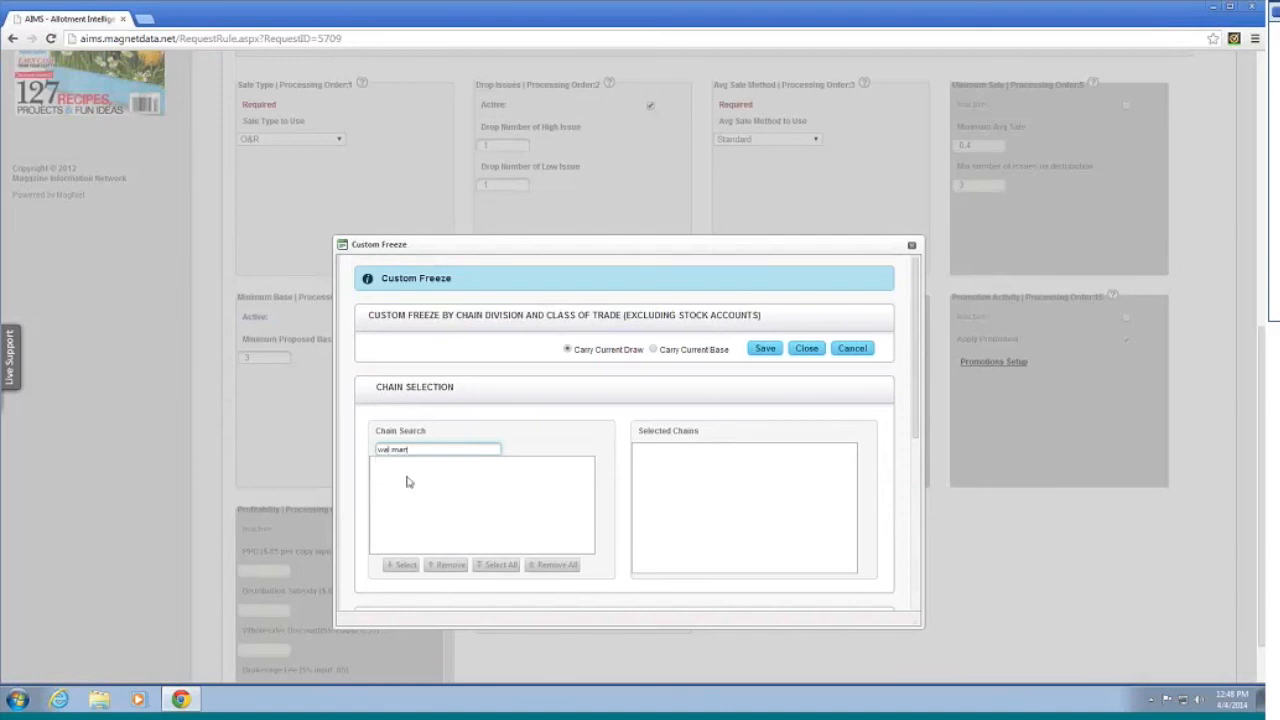
{"action": "key", "text": "Return"}
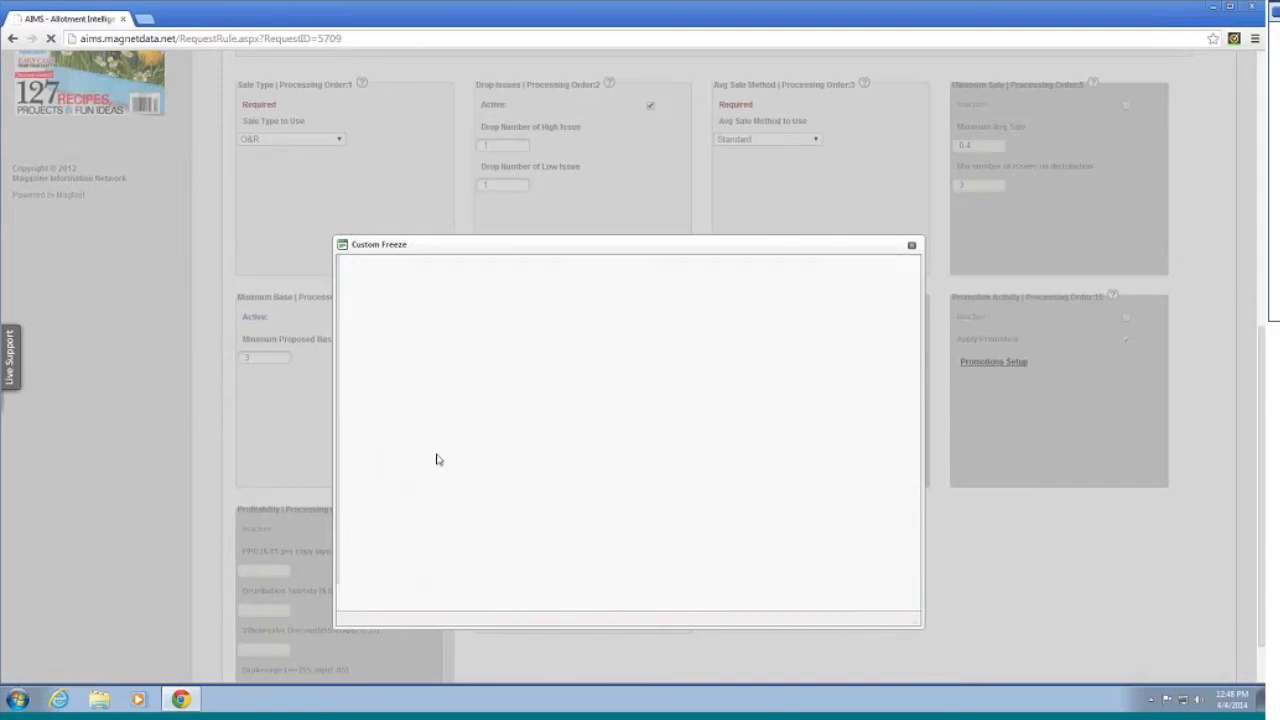
{"action": "left_click_drag", "start_coordinate": [414, 488], "coordinate": [387, 487]}
Step: Narrow the chain search to 'wal' and add Wal Mart Stores - Wal Mart Stores/HQ to Selected Chains
{"action": "left_click", "coordinate": [410, 489]}
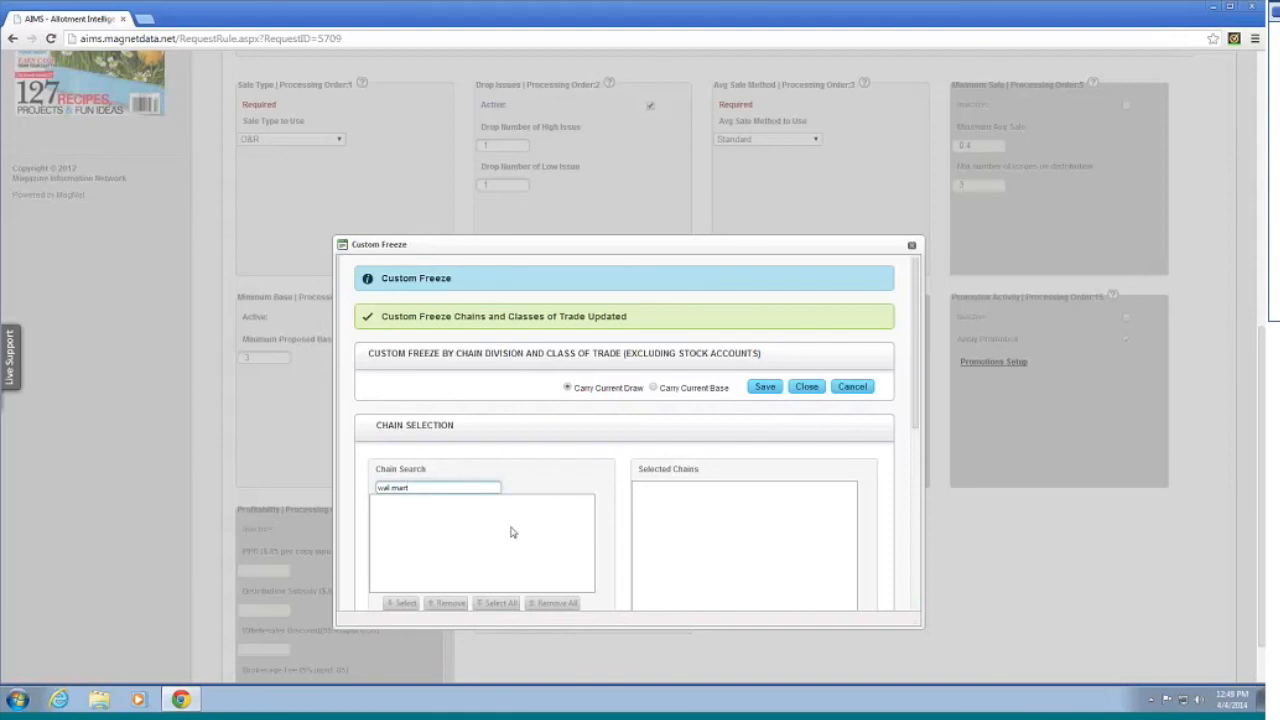
{"action": "key", "text": "Return"}
{"action": "left_click", "coordinate": [456, 486]}
{"action": "key", "text": "BackSpace"}
{"action": "key", "text": "BackSpace"}
{"action": "key", "text": "BackSpace"}
{"action": "key", "text": "BackSpace"}
{"action": "key", "text": "BackSpace"}
{"action": "key", "text": "BackSpace"}
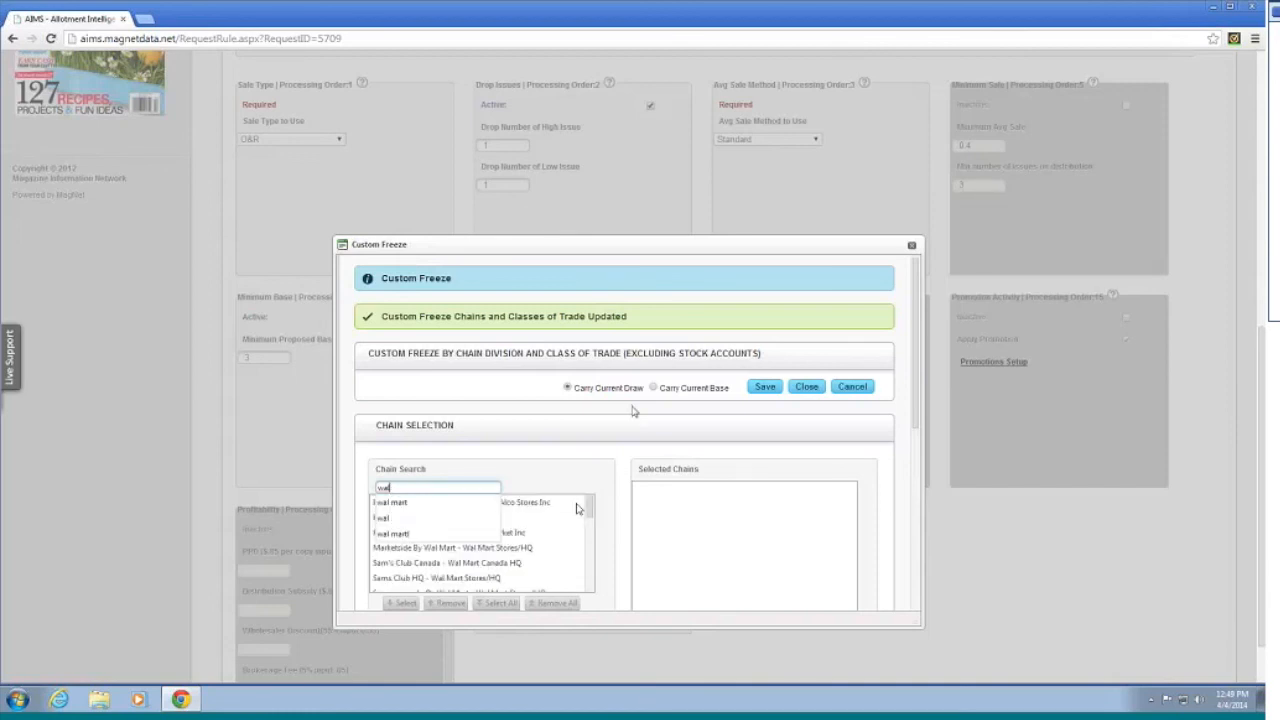
{"action": "left_click", "coordinate": [591, 510]}
{"action": "left_click_drag", "start_coordinate": [594, 514], "coordinate": [591, 557]}
{"action": "double_click", "coordinate": [495, 548]}
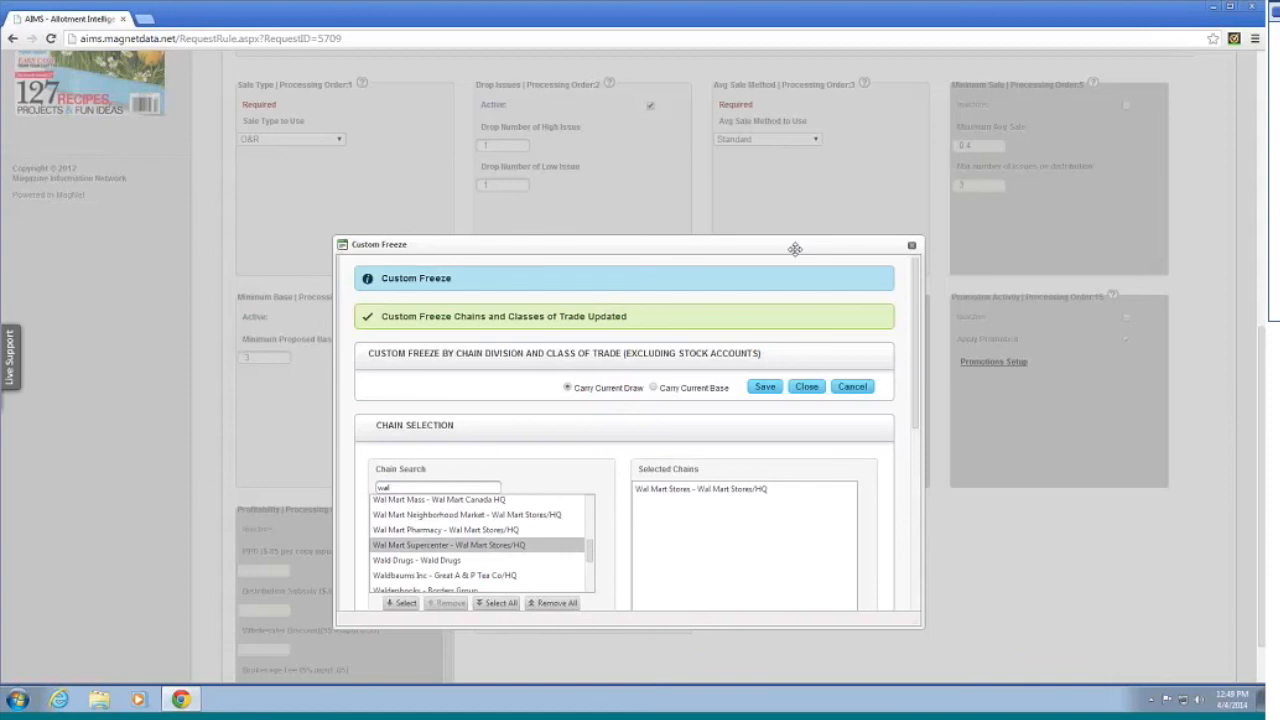
Step: Add Terminal to the selected classes of trade
{"action": "left_click_drag", "start_coordinate": [924, 306], "coordinate": [825, 449]}
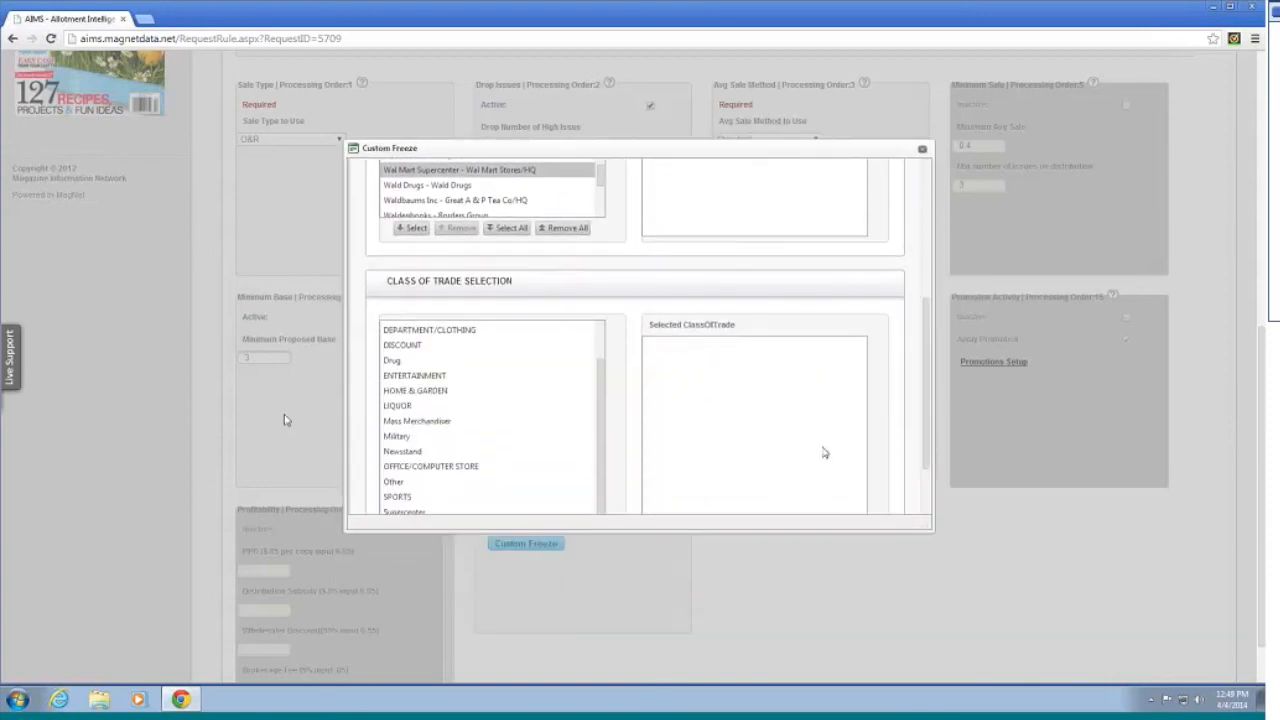
{"action": "scroll", "coordinate": [374, 448], "scroll_direction": "down", "scroll_amount": 2}
{"action": "left_click", "coordinate": [404, 456]}
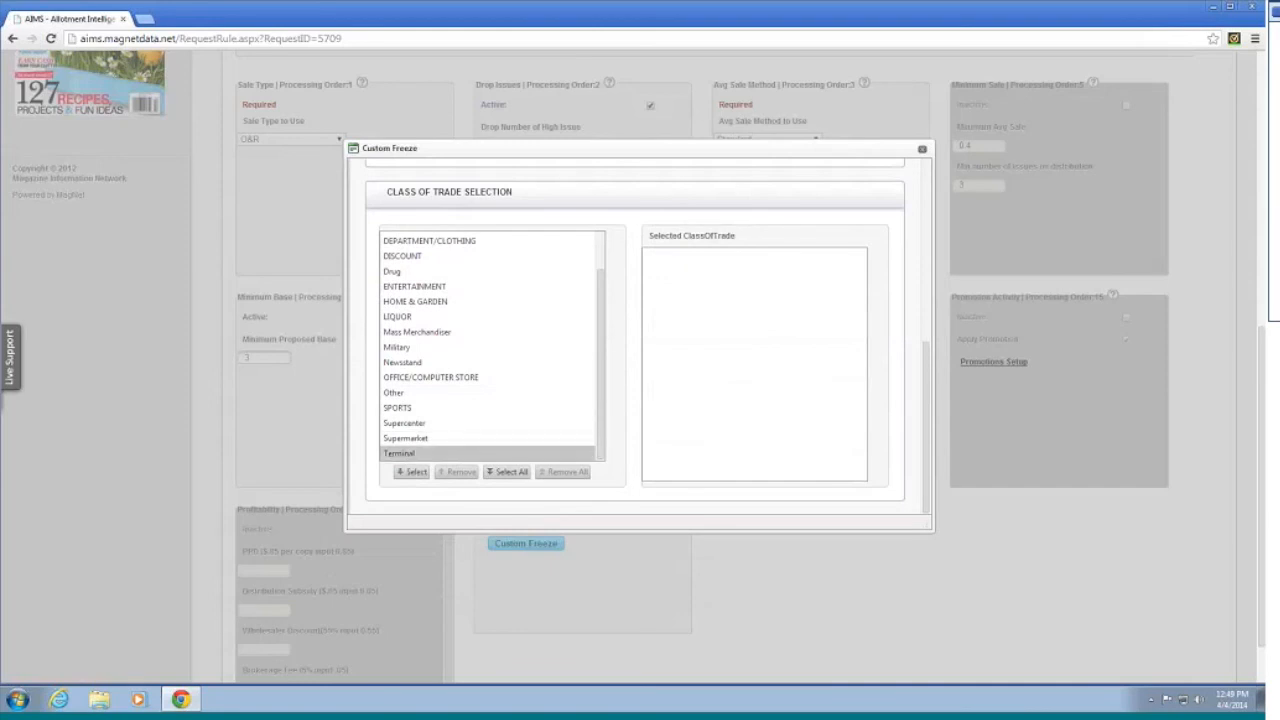
{"action": "left_click", "coordinate": [411, 471]}
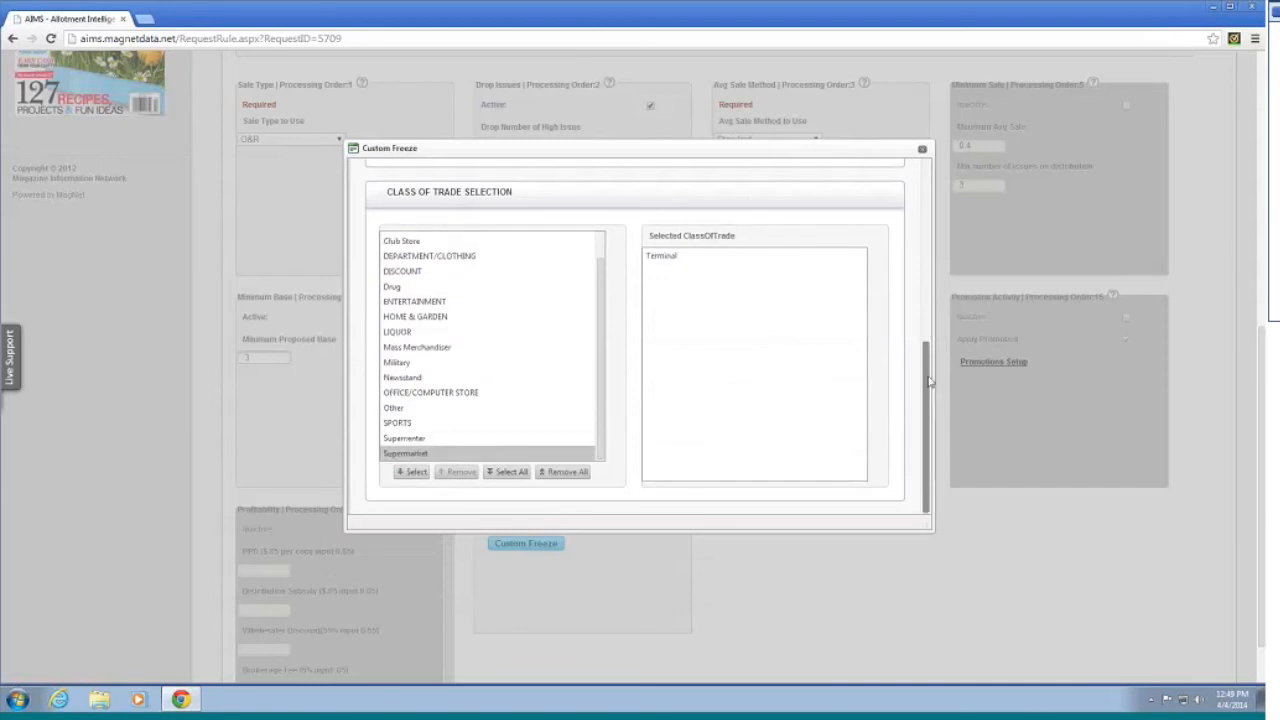
{"action": "left_click_drag", "start_coordinate": [940, 322], "coordinate": [945, 208]}
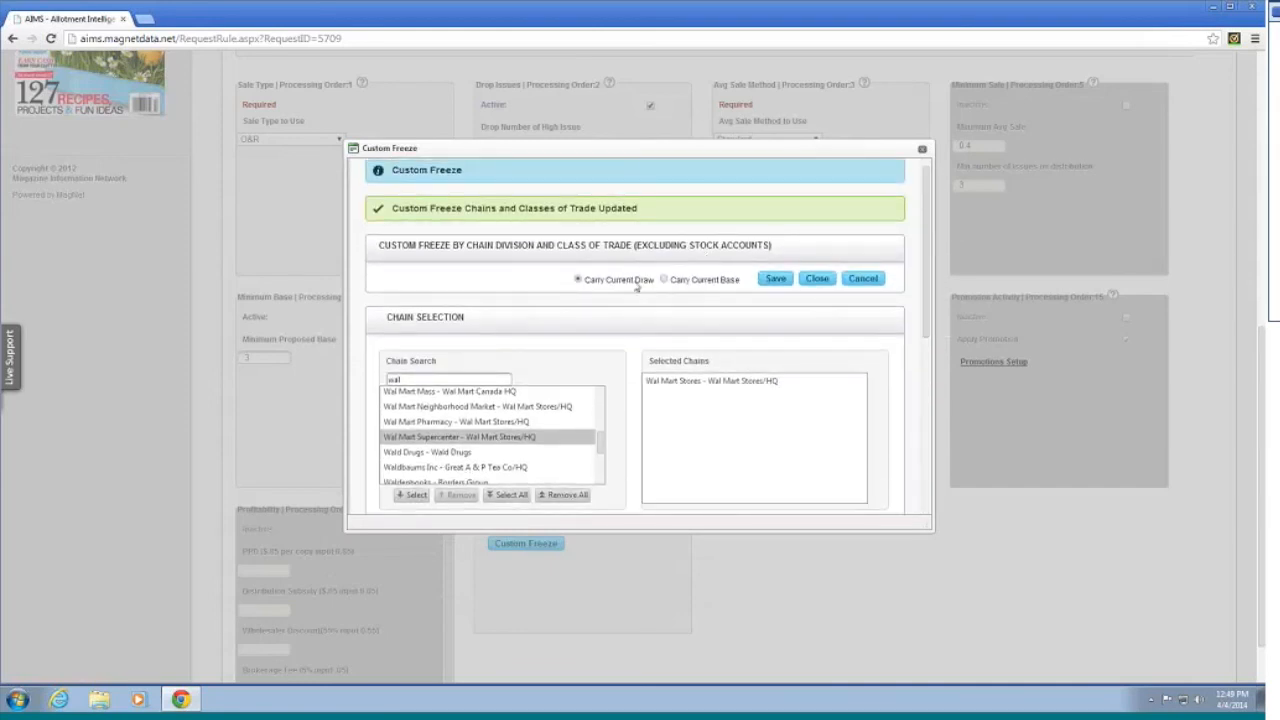
Step: Look over the Wal Mart chain and Terminal class-of-trade selections, then close the Custom Freeze dialog
{"action": "scroll", "coordinate": [673, 306], "scroll_direction": "down", "scroll_amount": 5}
{"action": "scroll", "coordinate": [766, 349], "scroll_direction": "up", "scroll_amount": 2}
{"action": "scroll", "coordinate": [758, 344], "scroll_direction": "up", "scroll_amount": 3}
{"action": "scroll", "coordinate": [751, 330], "scroll_direction": "down", "scroll_amount": 3}
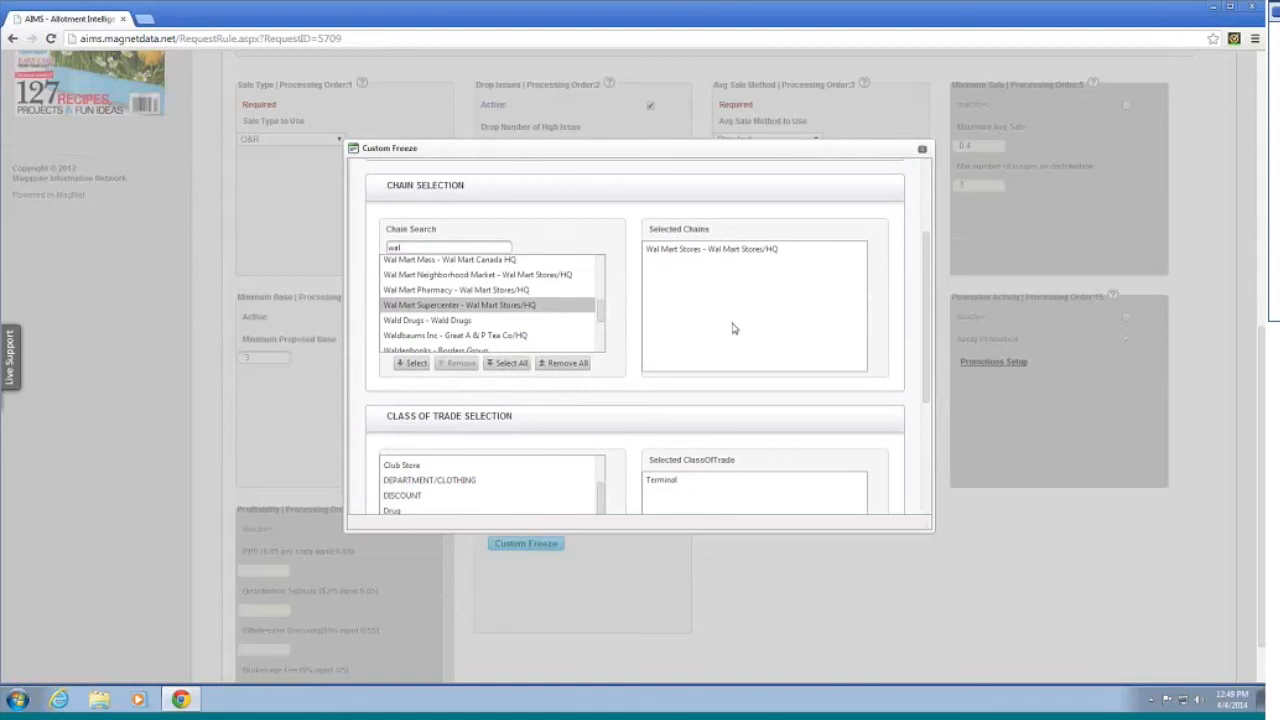
{"action": "scroll", "coordinate": [732, 328], "scroll_direction": "up", "scroll_amount": 3}
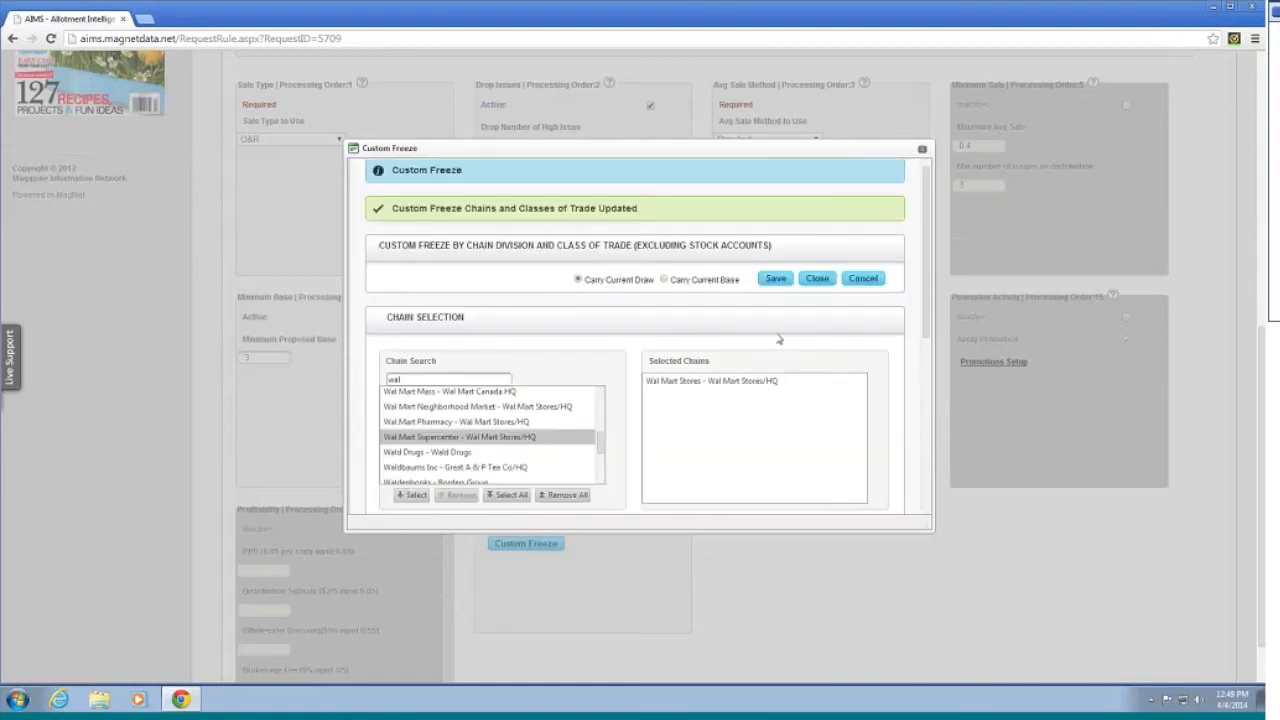
{"action": "scroll", "coordinate": [787, 365], "scroll_direction": "down", "scroll_amount": 3}
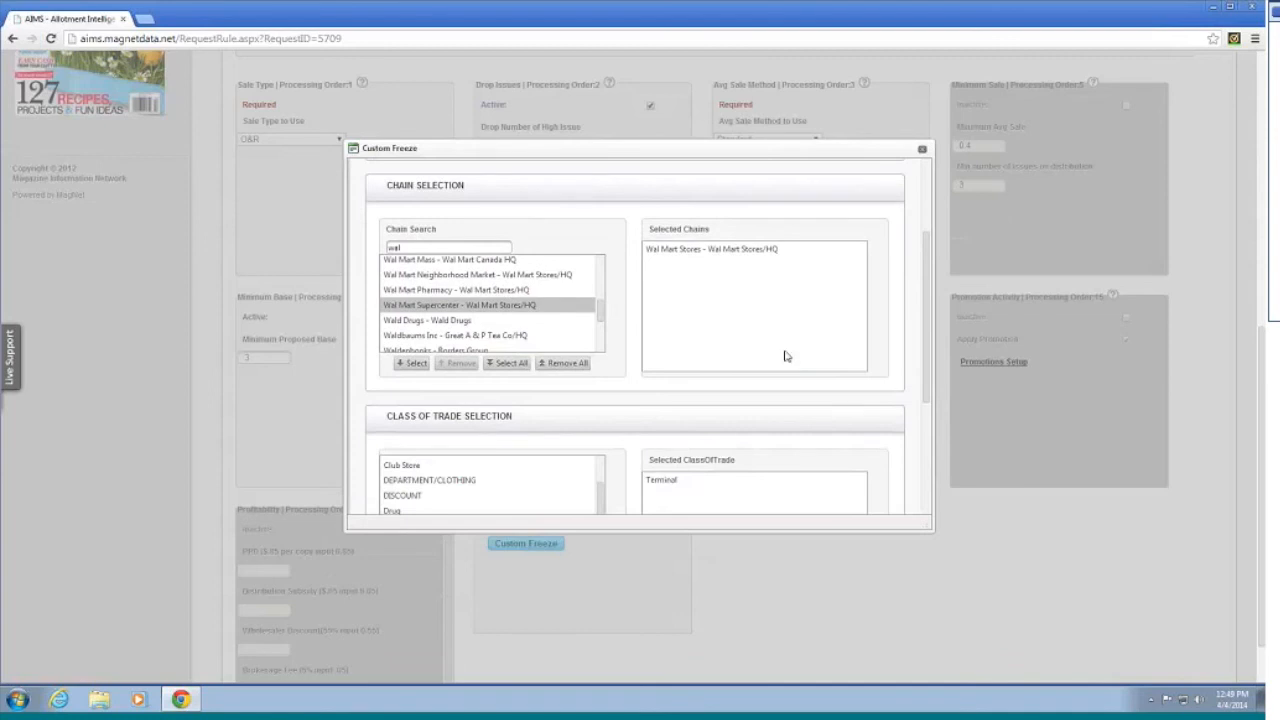
{"action": "scroll", "coordinate": [780, 348], "scroll_direction": "up", "scroll_amount": 1}
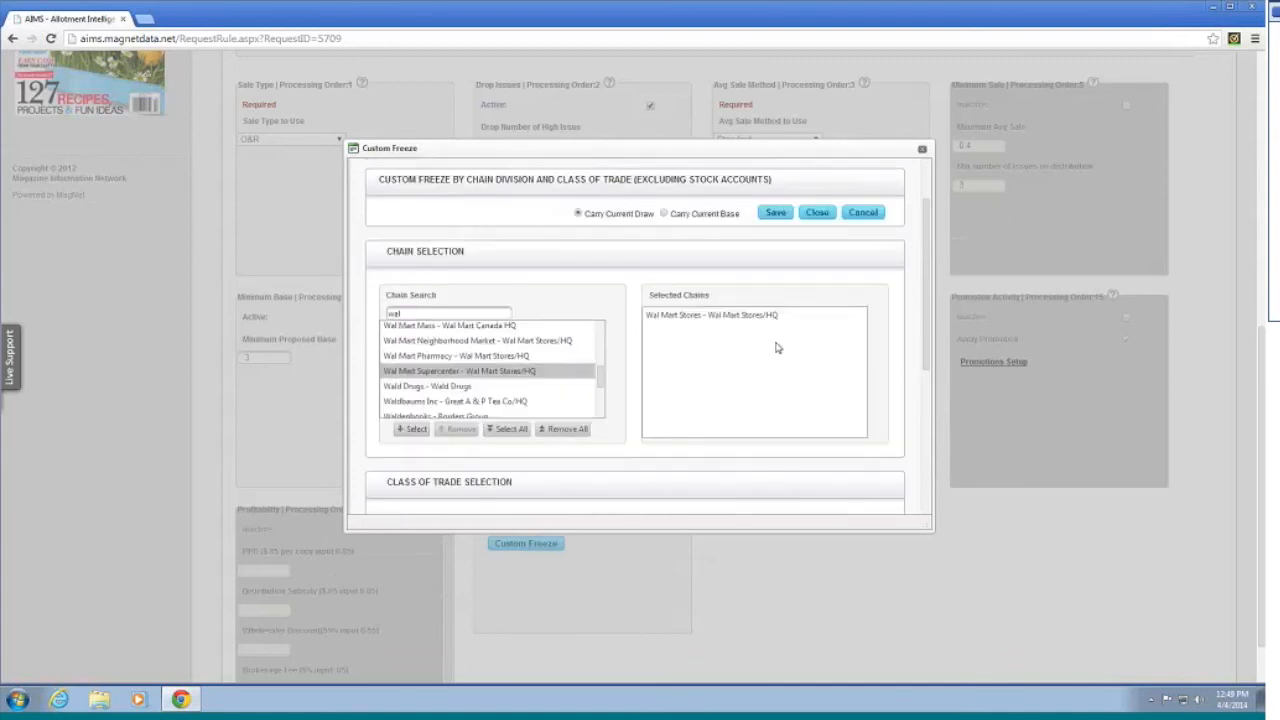
{"action": "scroll", "coordinate": [777, 349], "scroll_direction": "up", "scroll_amount": 1}
{"action": "scroll", "coordinate": [760, 348], "scroll_direction": "down", "scroll_amount": 1}
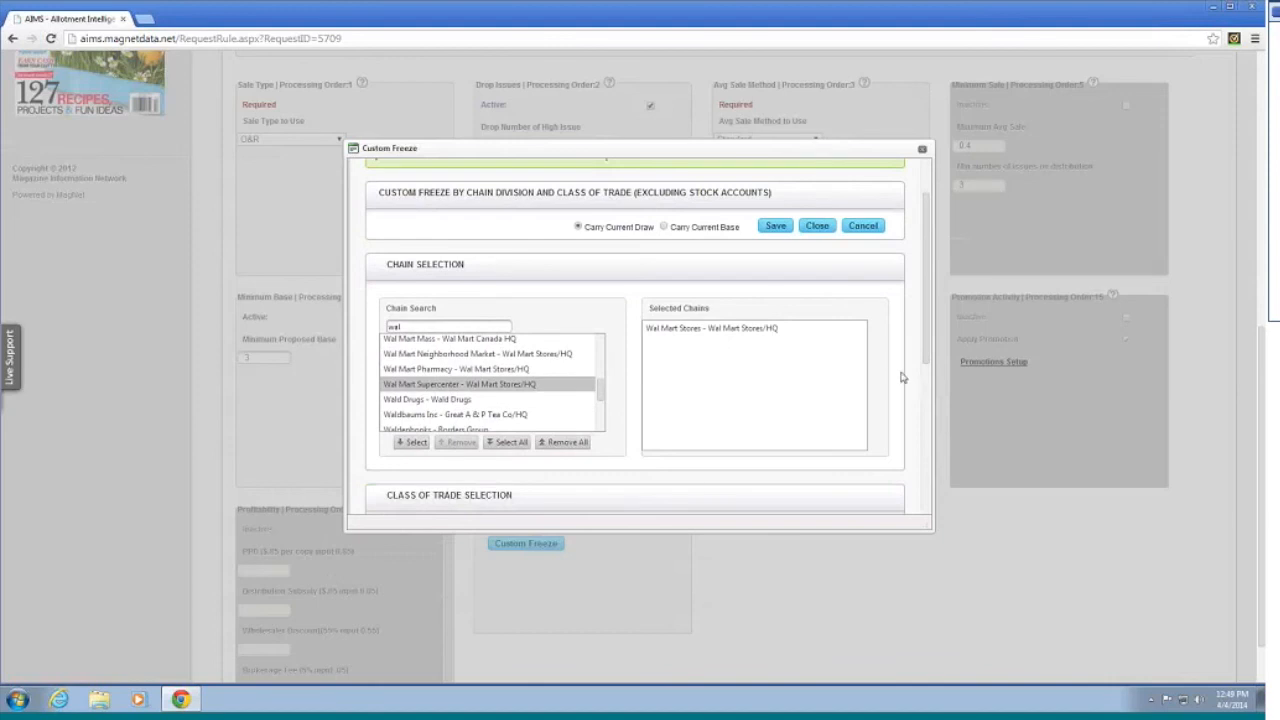
{"action": "scroll", "coordinate": [901, 377], "scroll_direction": "down", "scroll_amount": 3}
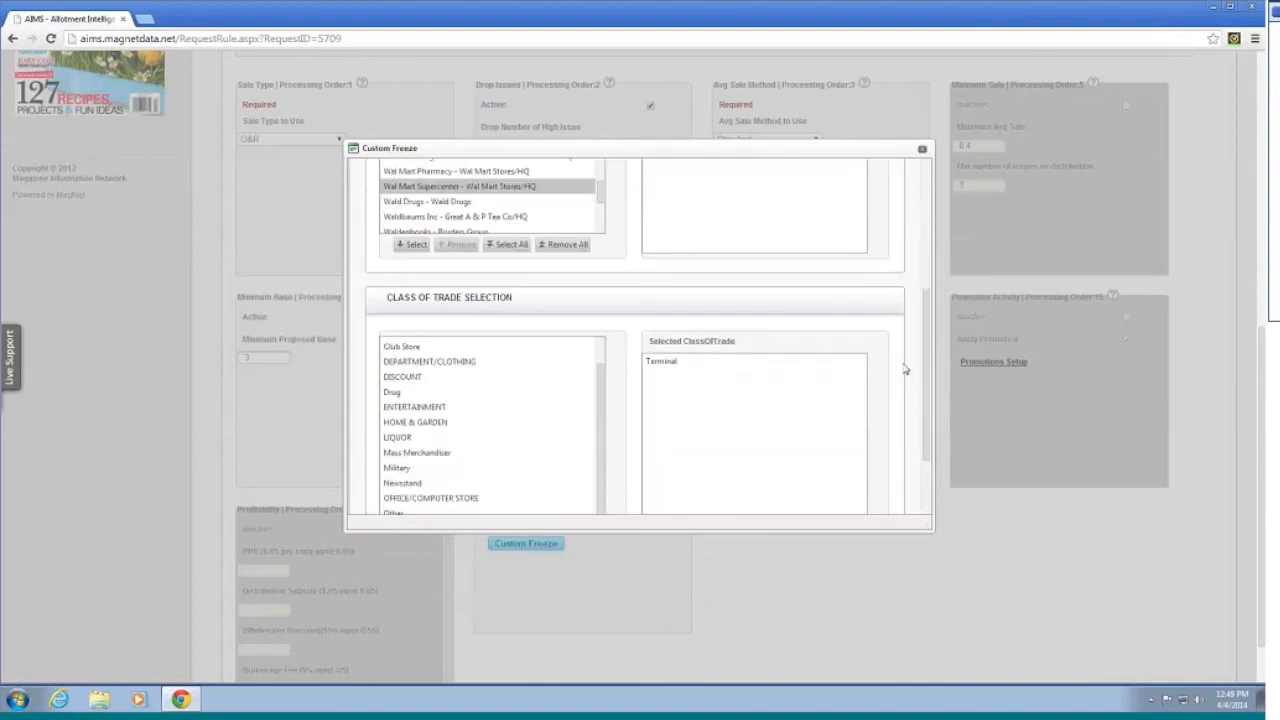
{"action": "scroll", "coordinate": [908, 390], "scroll_direction": "down", "scroll_amount": 1}
{"action": "scroll", "coordinate": [894, 377], "scroll_direction": "down", "scroll_amount": 1}
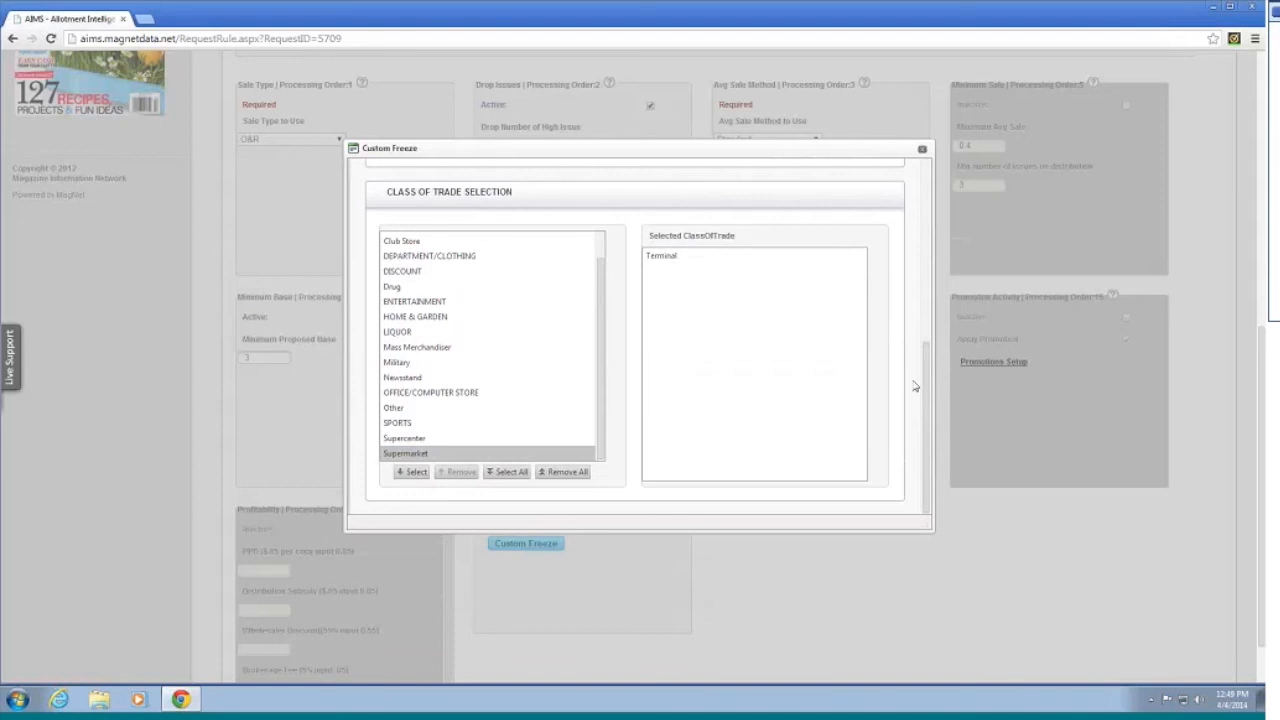
{"action": "scroll", "coordinate": [894, 372], "scroll_direction": "up", "scroll_amount": 4}
{"action": "scroll", "coordinate": [894, 369], "scroll_direction": "up", "scroll_amount": 1}
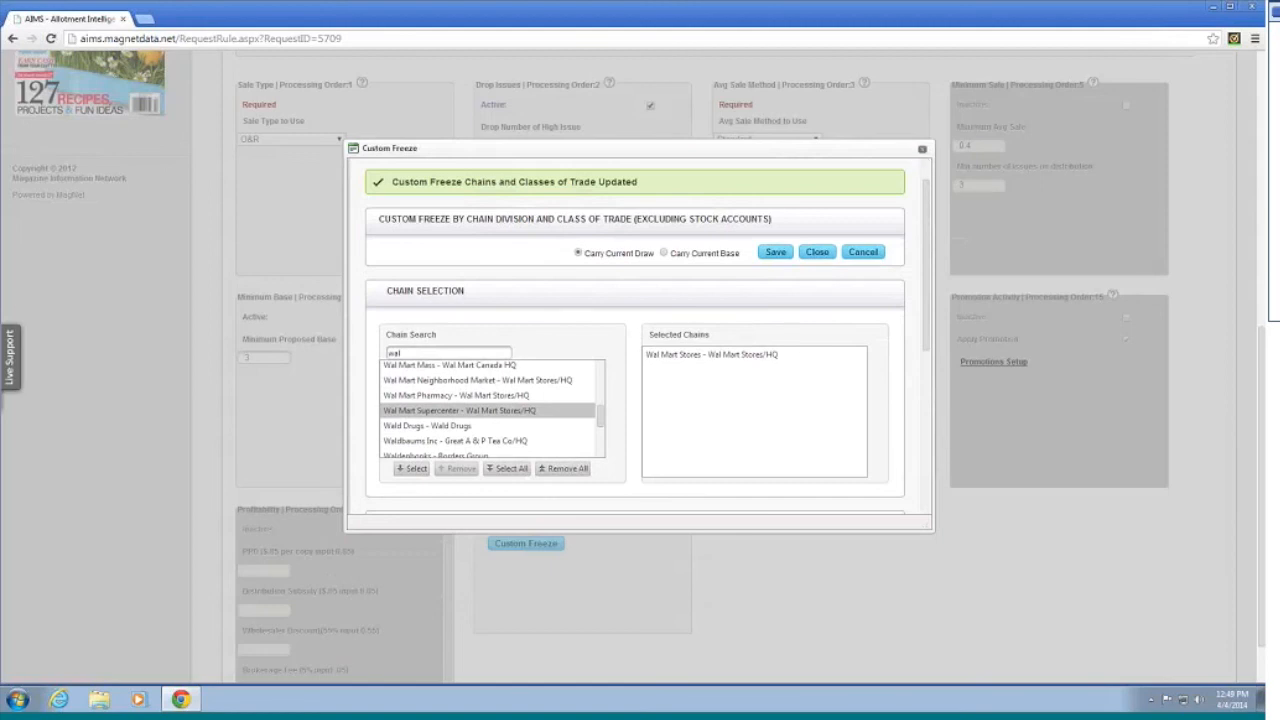
{"action": "left_click", "coordinate": [818, 252]}
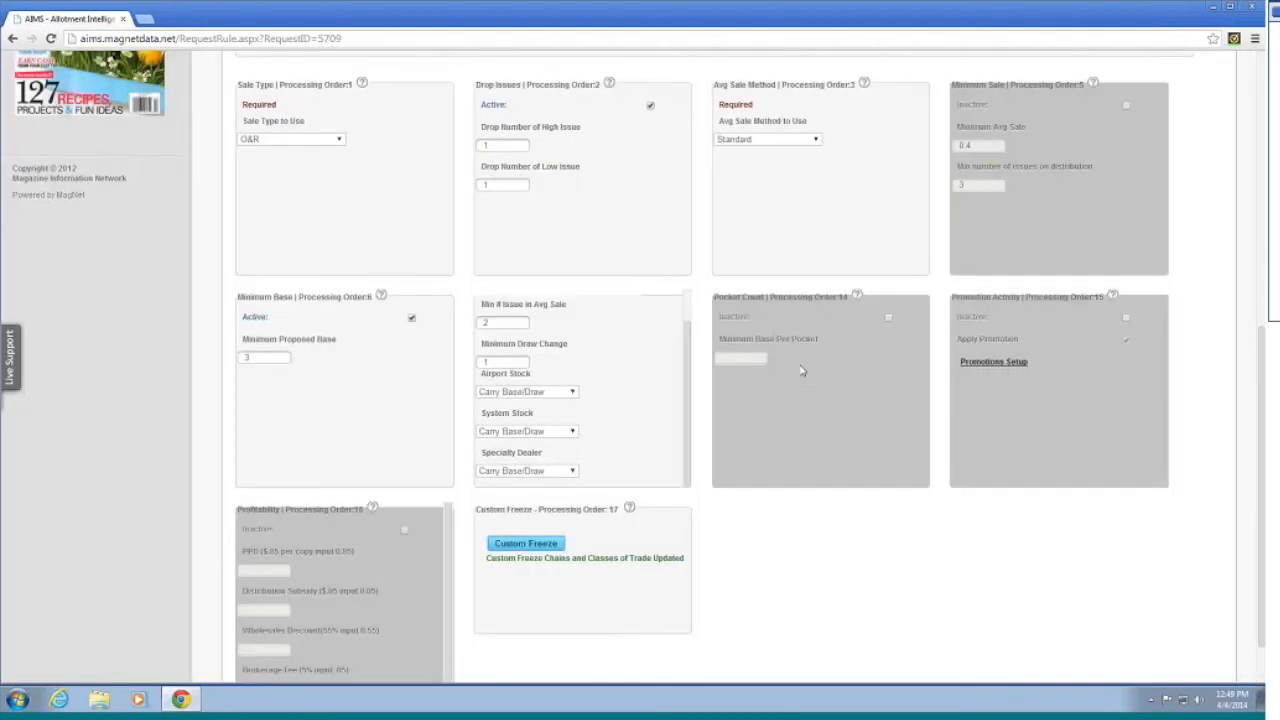
{"action": "scroll", "coordinate": [700, 490], "scroll_direction": "down", "scroll_amount": 1}
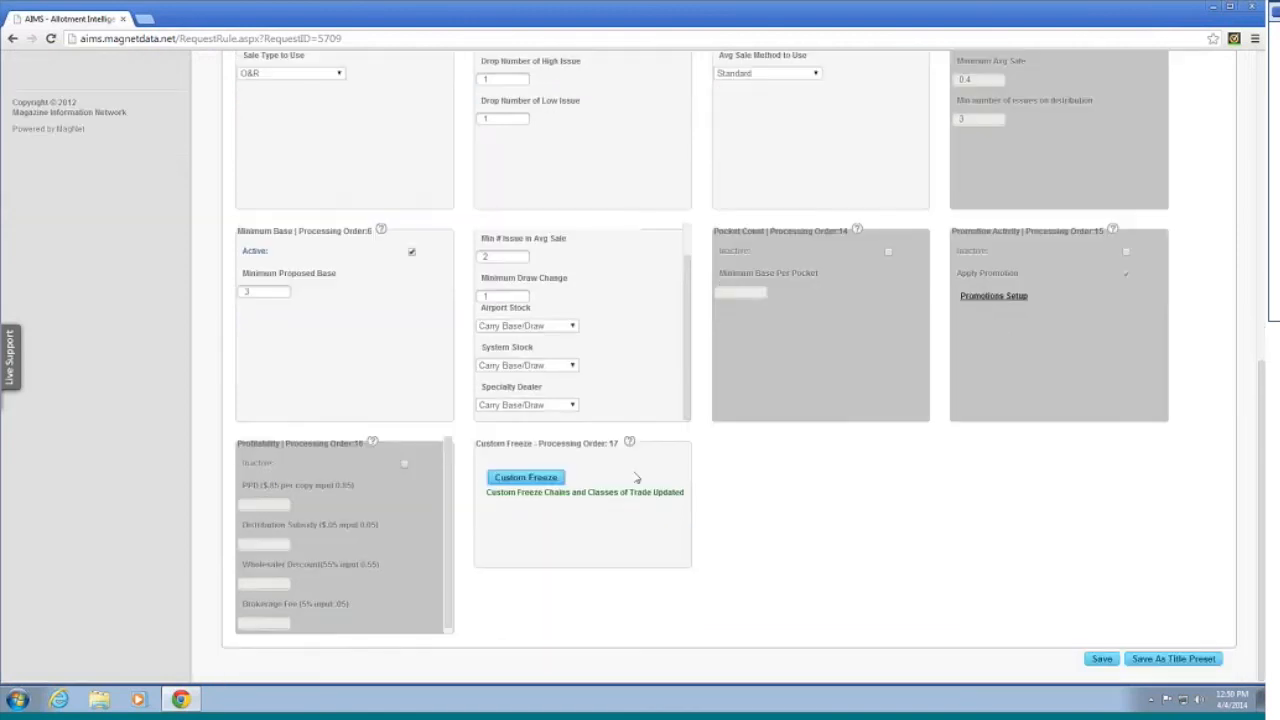
{"action": "left_click", "coordinate": [537, 477]}
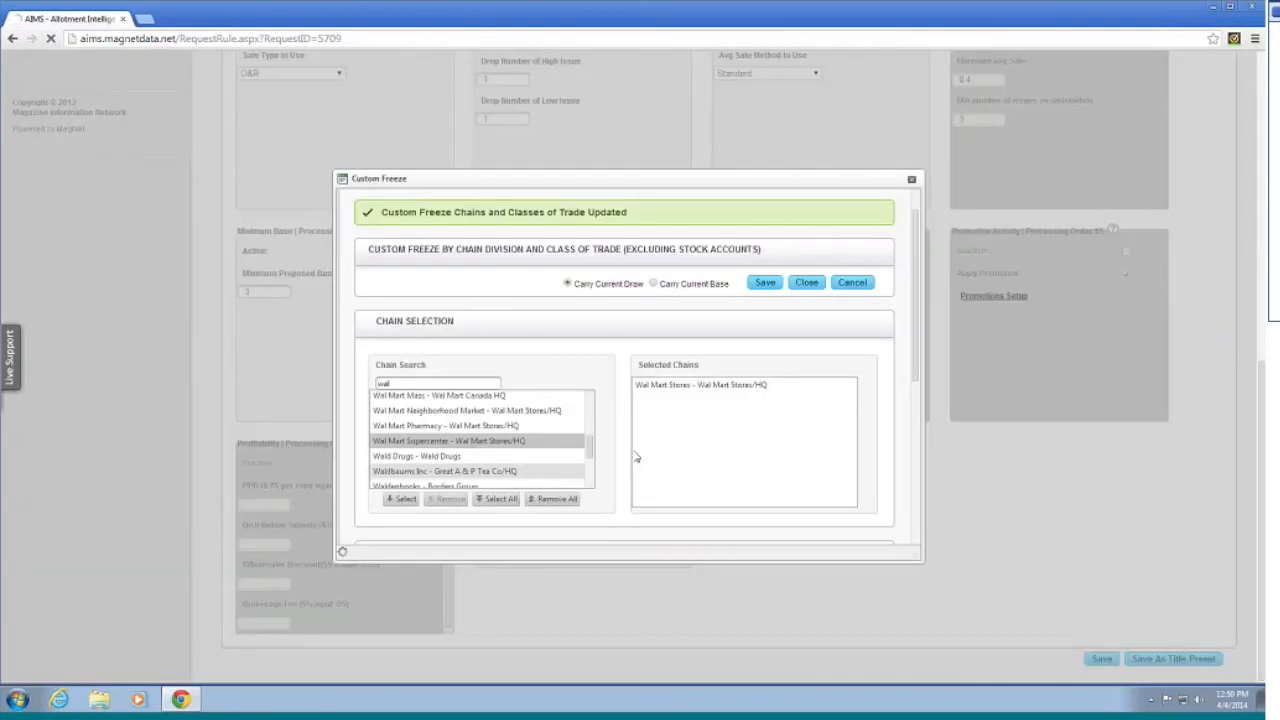
{"action": "left_click", "coordinate": [912, 181]}
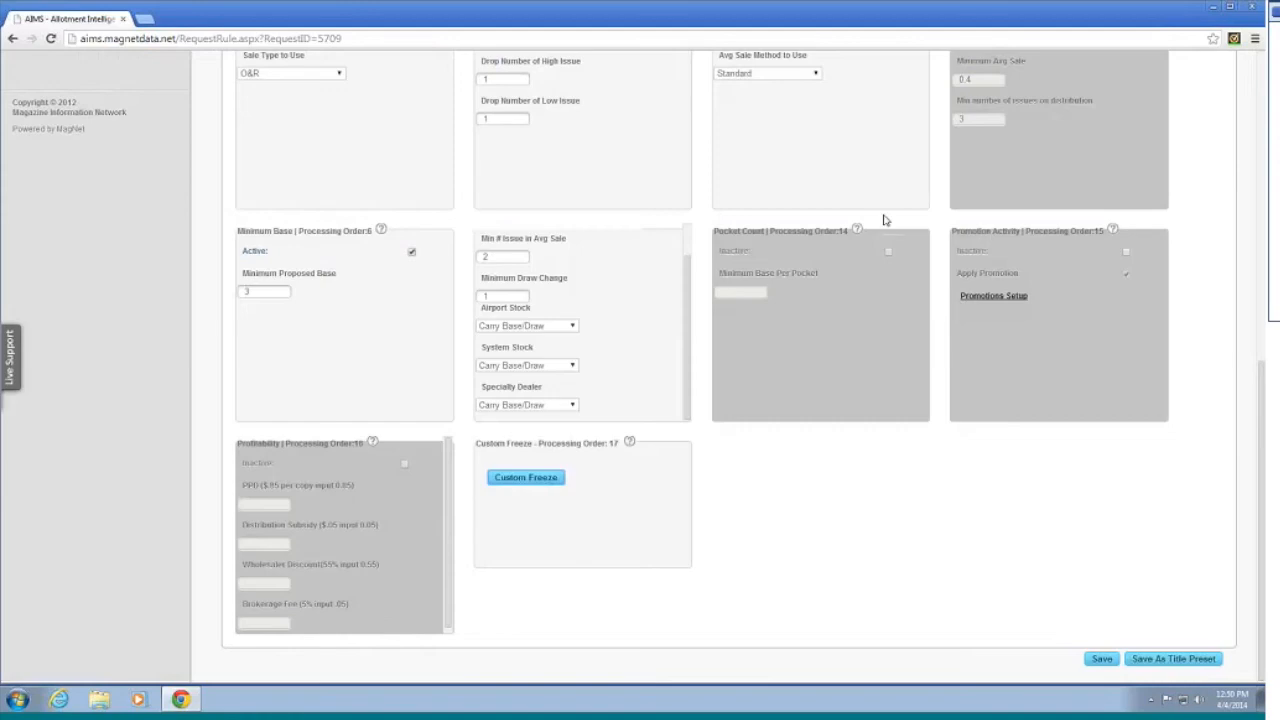
{"action": "scroll", "coordinate": [757, 446], "scroll_direction": "up", "scroll_amount": 1}
{"action": "scroll", "coordinate": [760, 452], "scroll_direction": "up", "scroll_amount": 5}
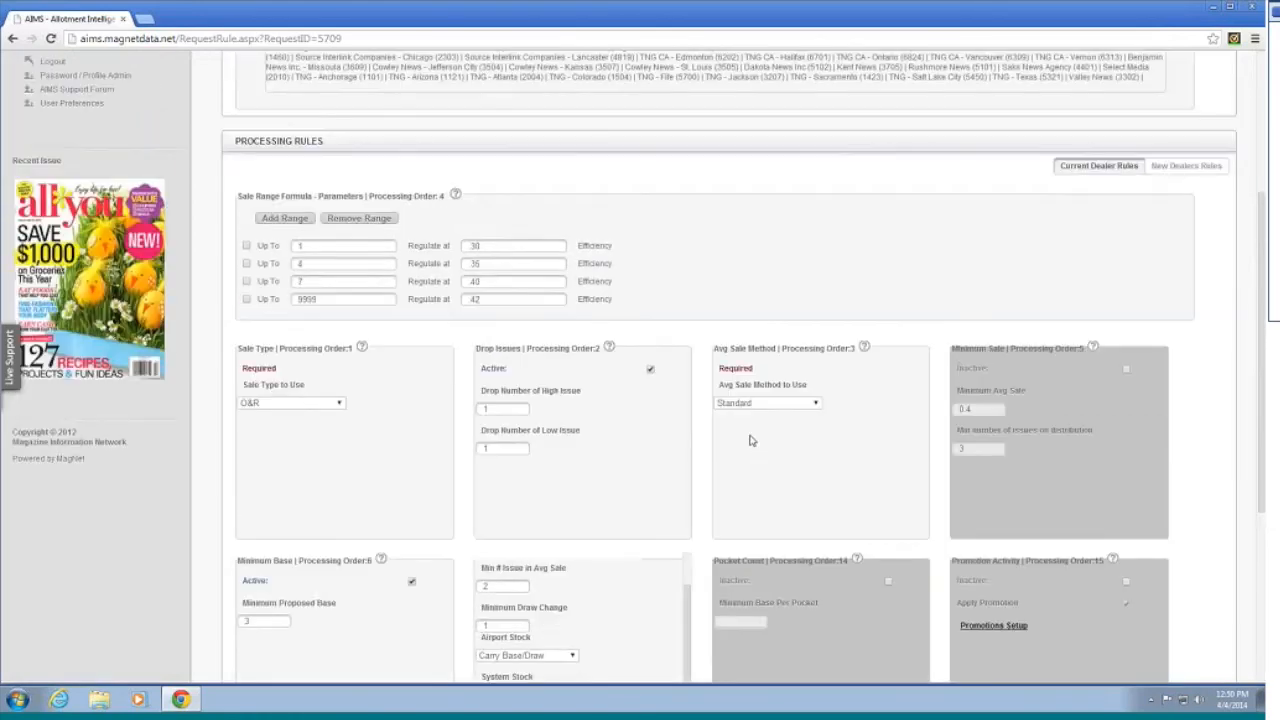
{"action": "scroll", "coordinate": [708, 410], "scroll_direction": "down", "scroll_amount": 6}
{"action": "scroll", "coordinate": [708, 410], "scroll_direction": "up", "scroll_amount": 5}
{"action": "scroll", "coordinate": [708, 406], "scroll_direction": "up", "scroll_amount": 1}
{"action": "scroll", "coordinate": [708, 406], "scroll_direction": "up", "scroll_amount": 2}
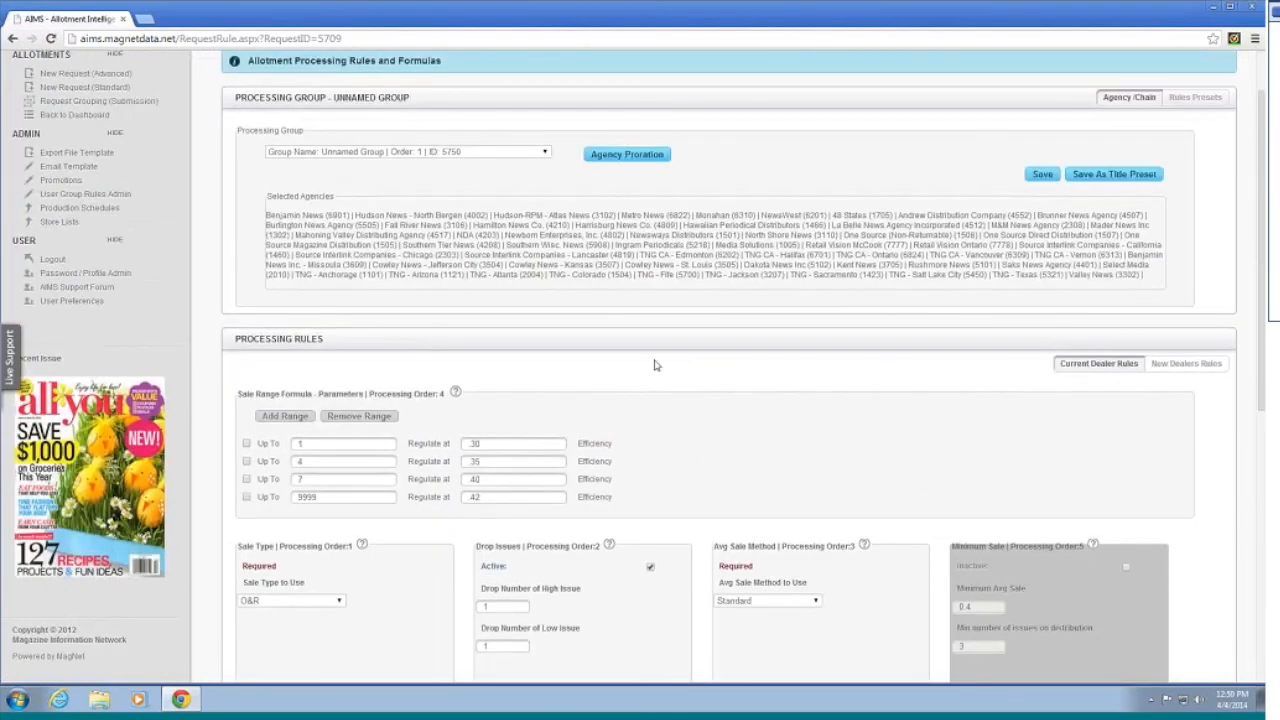
{"action": "scroll", "coordinate": [657, 365], "scroll_direction": "down", "scroll_amount": 3}
{"action": "scroll", "coordinate": [657, 365], "scroll_direction": "down", "scroll_amount": 2}
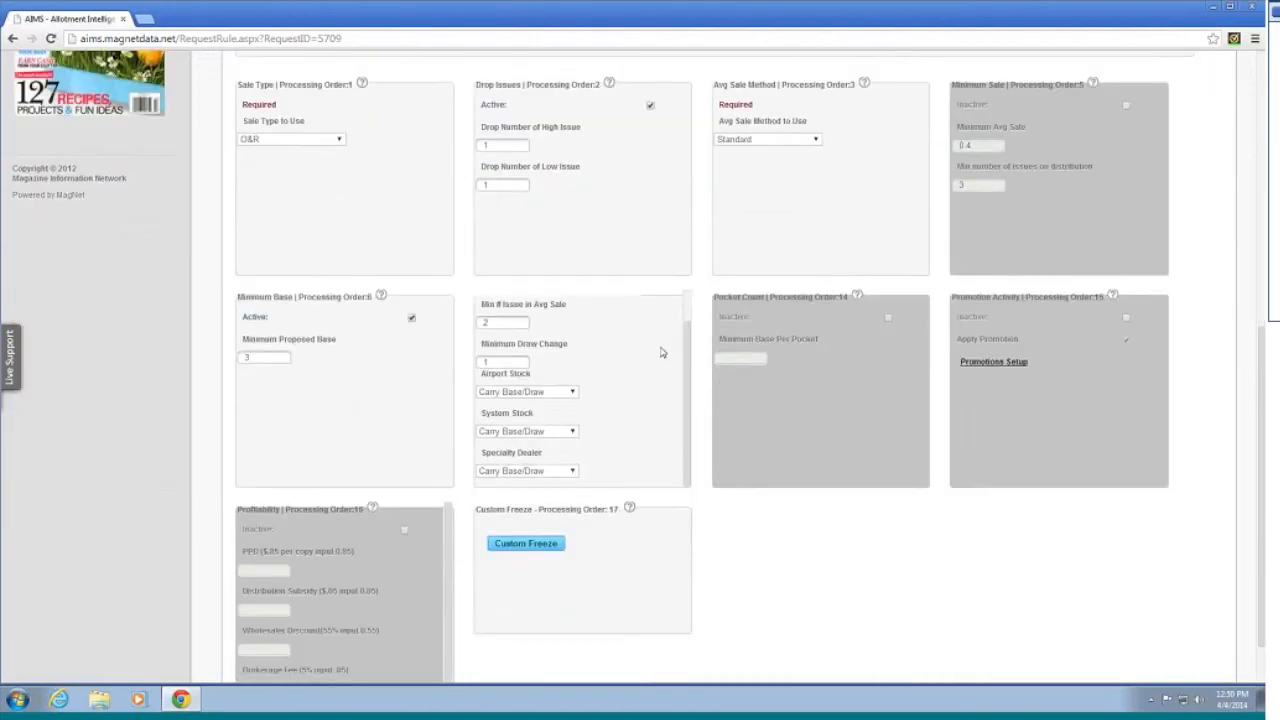
{"action": "scroll", "coordinate": [655, 354], "scroll_direction": "up", "scroll_amount": 2}
{"action": "scroll", "coordinate": [655, 352], "scroll_direction": "up", "scroll_amount": 5}
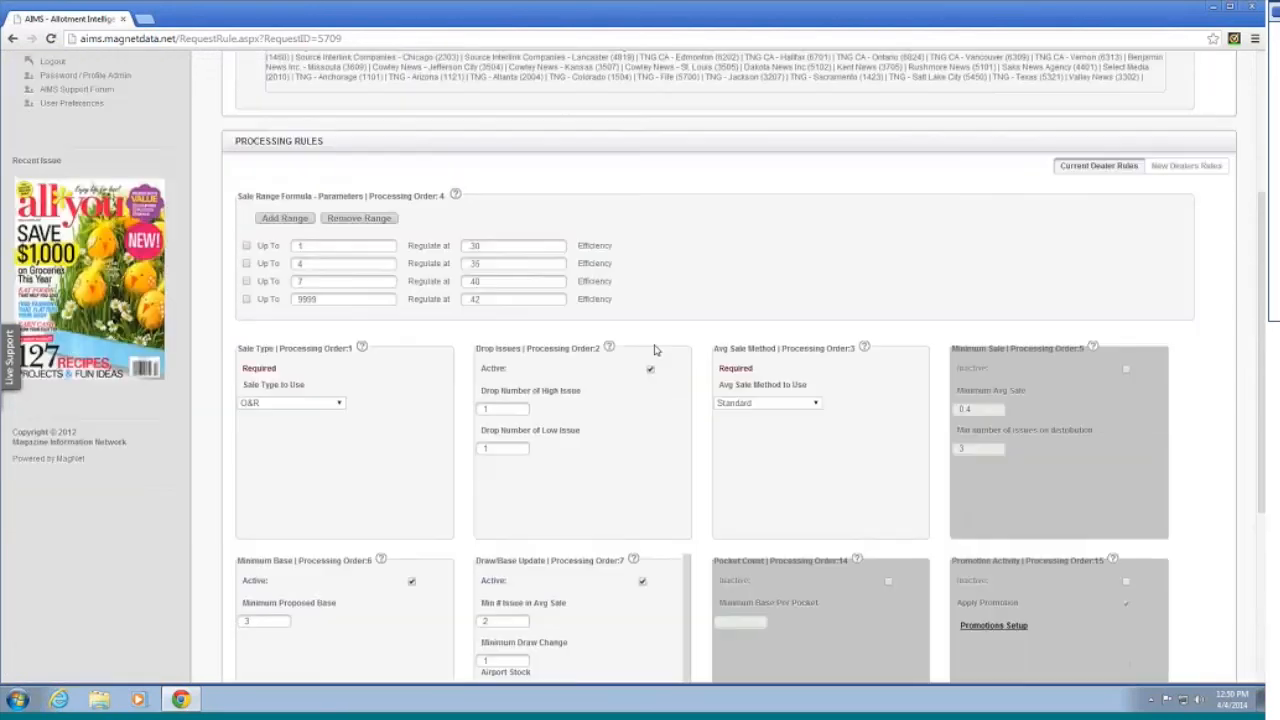
{"action": "scroll", "coordinate": [655, 343], "scroll_direction": "up", "scroll_amount": 1}
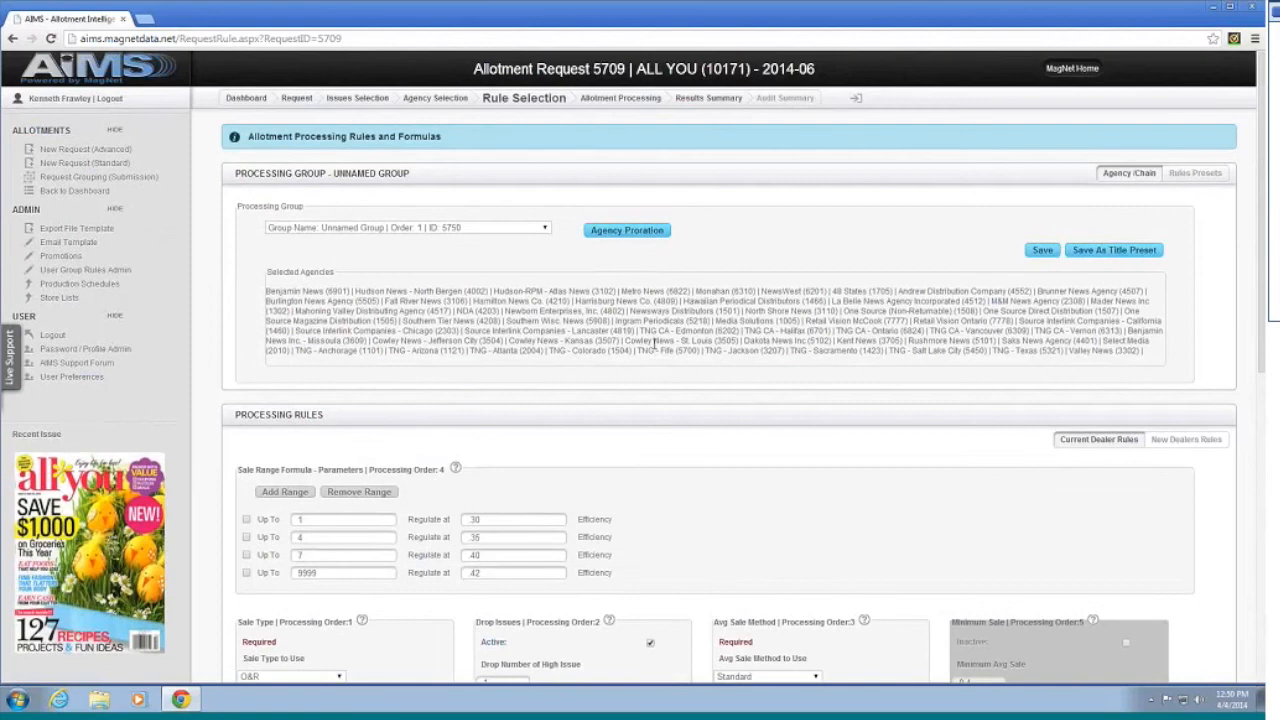
{"action": "scroll", "coordinate": [731, 368], "scroll_direction": "down", "scroll_amount": 1}
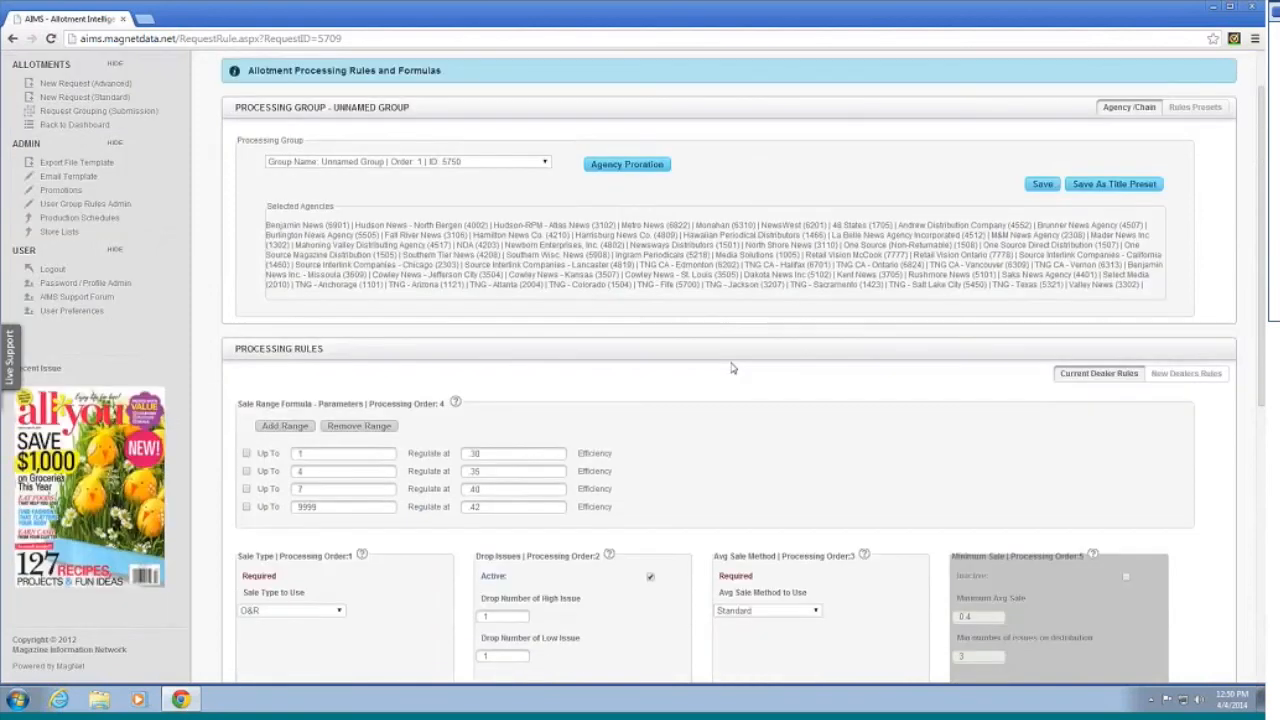
{"action": "scroll", "coordinate": [729, 365], "scroll_direction": "up", "scroll_amount": 1}
{"action": "scroll", "coordinate": [729, 365], "scroll_direction": "down", "scroll_amount": 1}
{"action": "scroll", "coordinate": [729, 365], "scroll_direction": "down", "scroll_amount": 1}
{"action": "scroll", "coordinate": [730, 366], "scroll_direction": "up", "scroll_amount": 2}
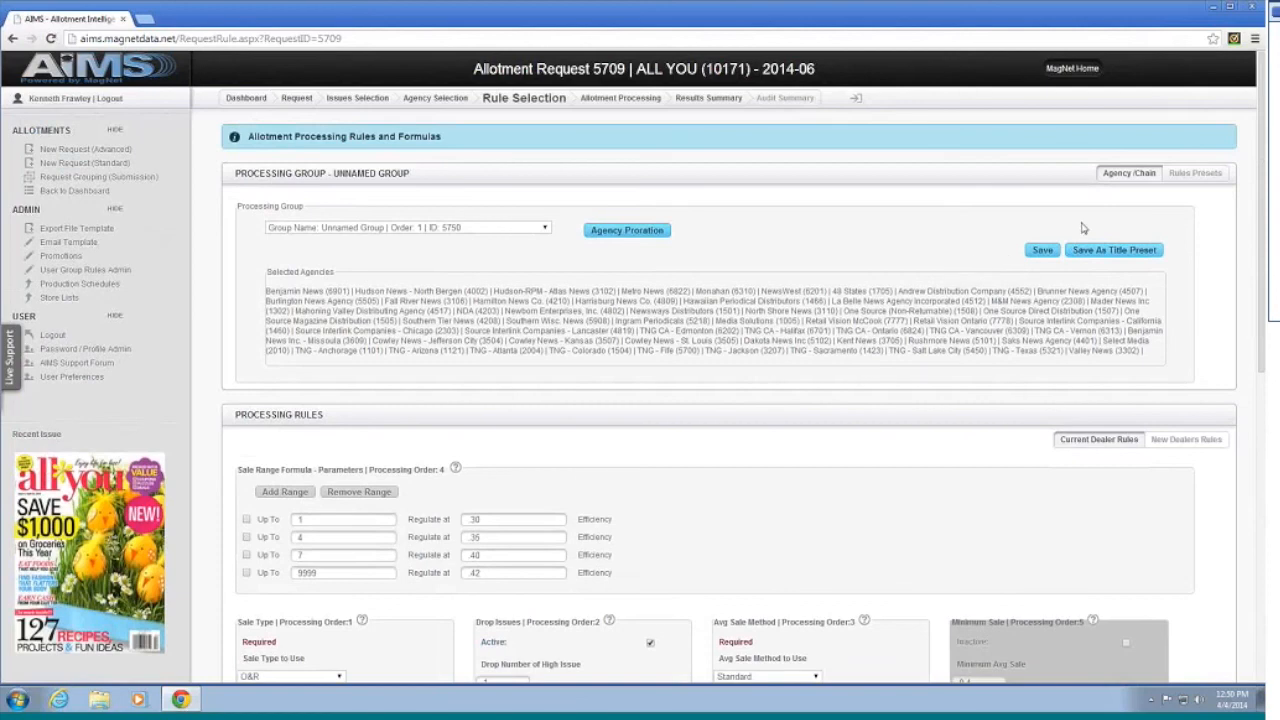
{"action": "scroll", "coordinate": [913, 376], "scroll_direction": "down", "scroll_amount": 3}
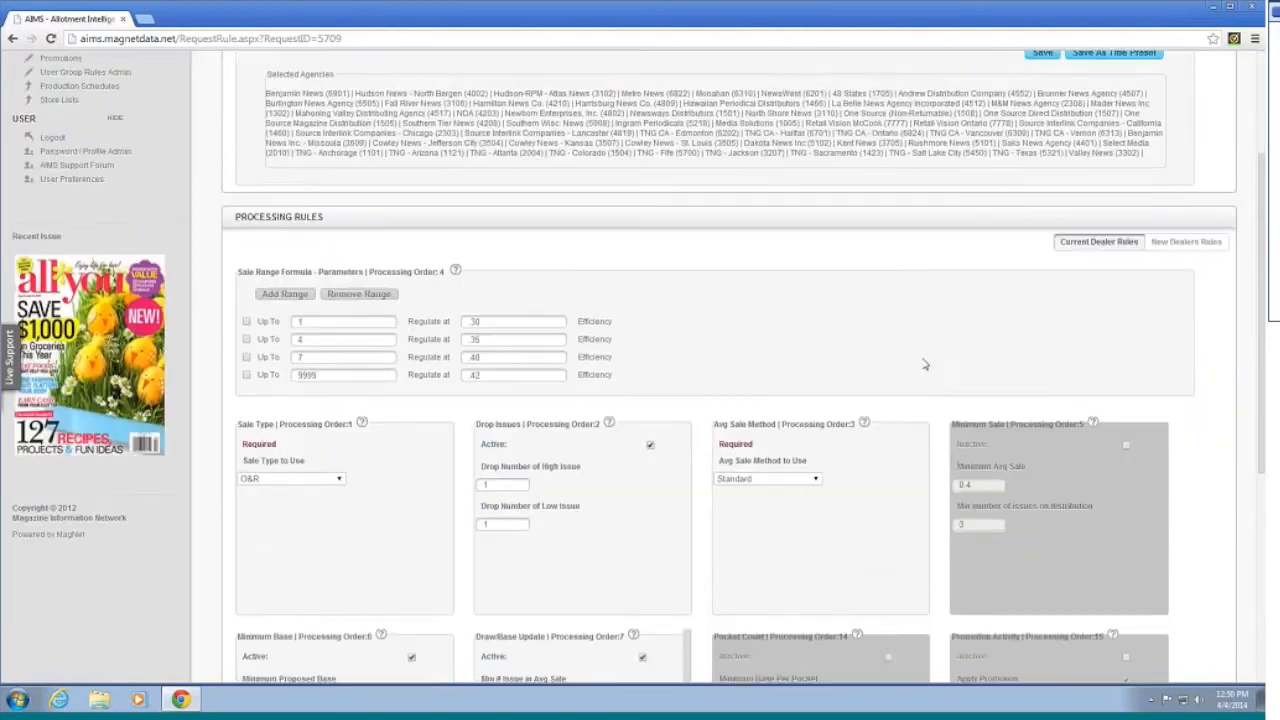
{"action": "scroll", "coordinate": [927, 353], "scroll_direction": "up", "scroll_amount": 3}
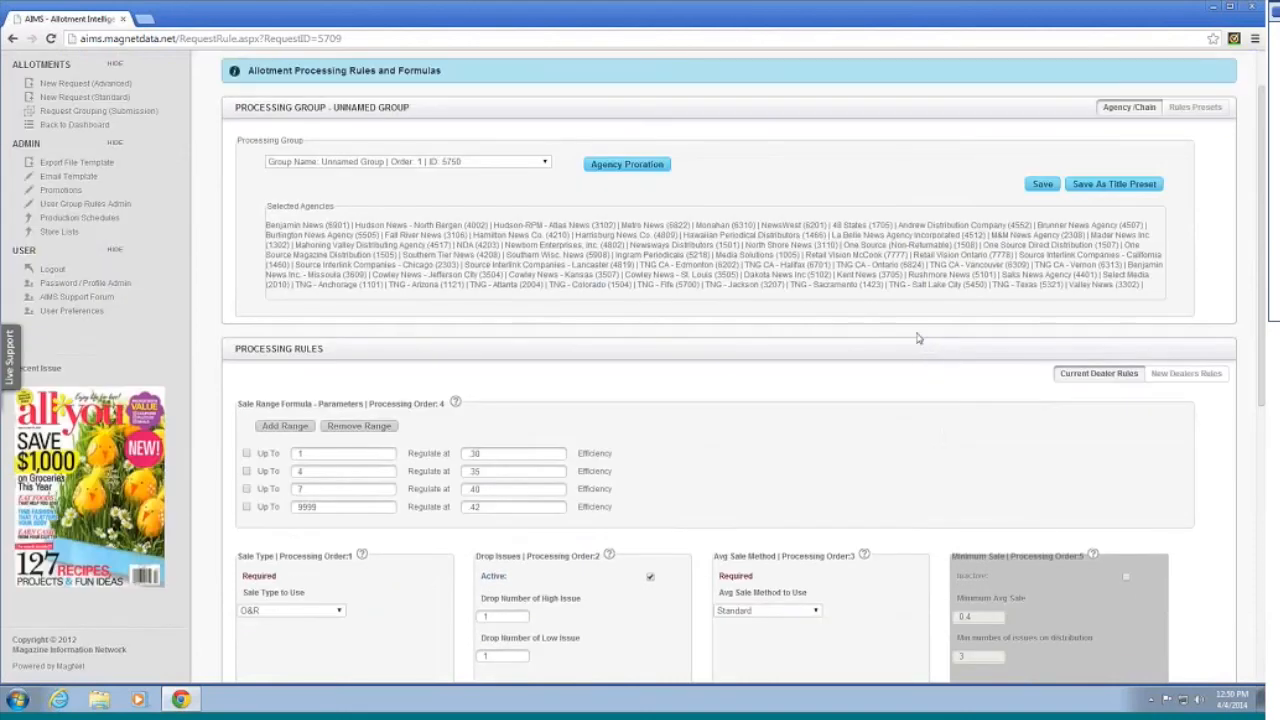
{"action": "scroll", "coordinate": [913, 340], "scroll_direction": "up", "scroll_amount": 1}
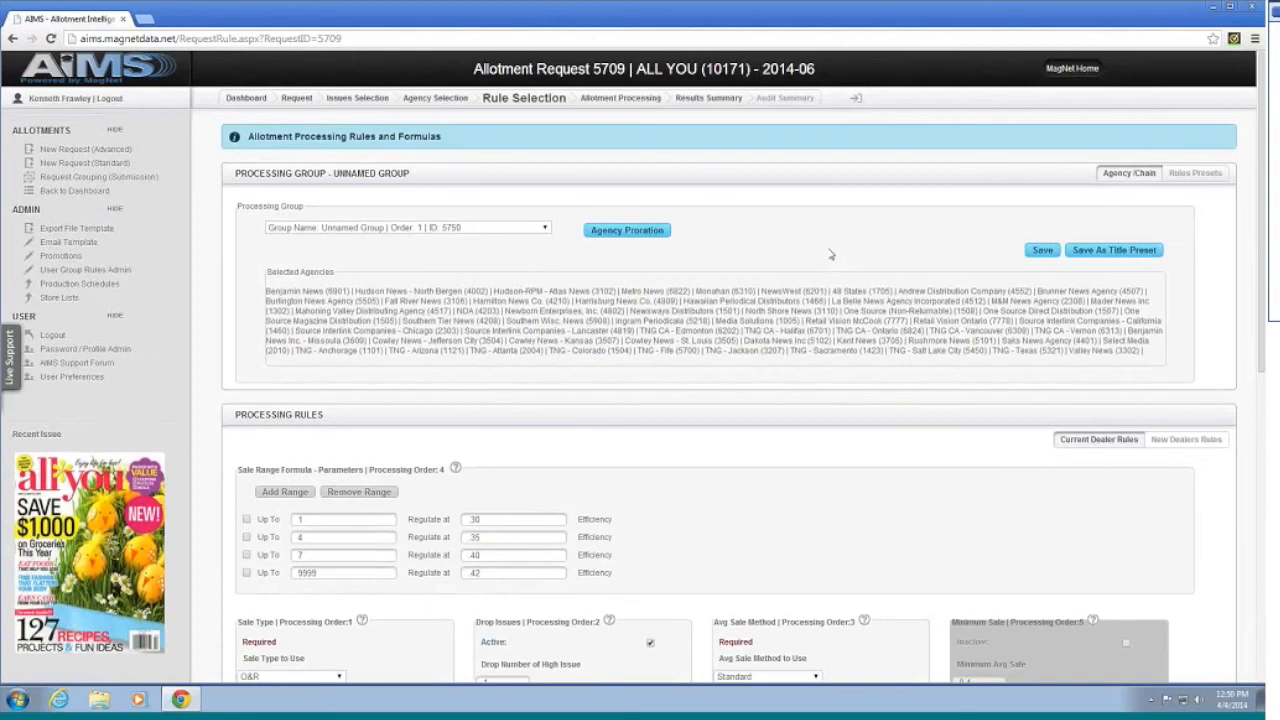
{"action": "scroll", "coordinate": [828, 258], "scroll_direction": "down", "scroll_amount": 3}
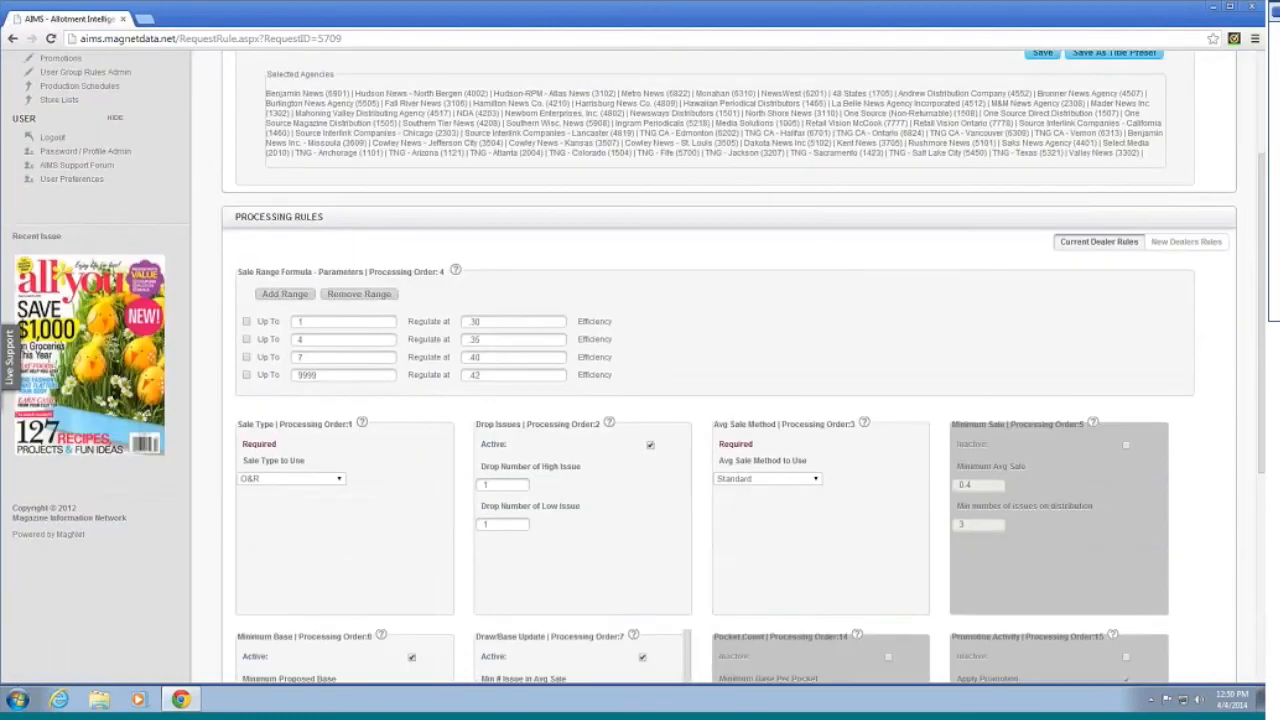
{"action": "scroll", "coordinate": [1013, 201], "scroll_direction": "up", "scroll_amount": 2}
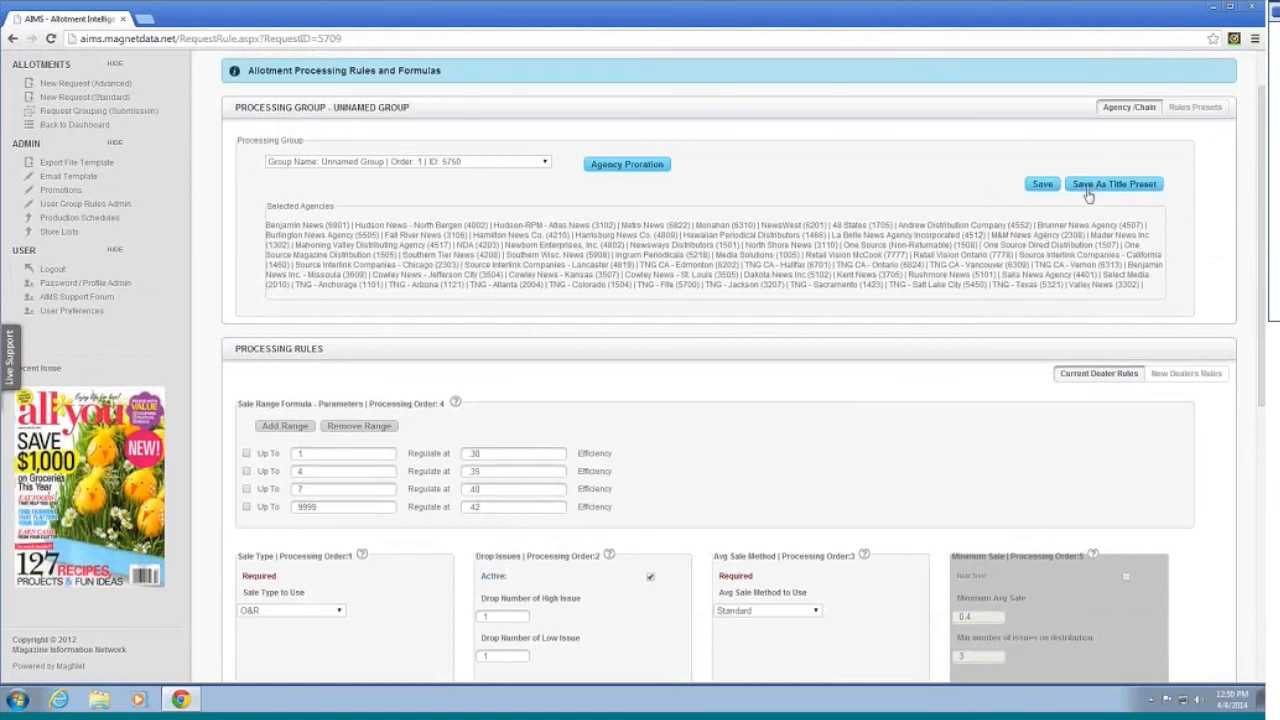
{"action": "left_click", "coordinate": [1194, 112]}
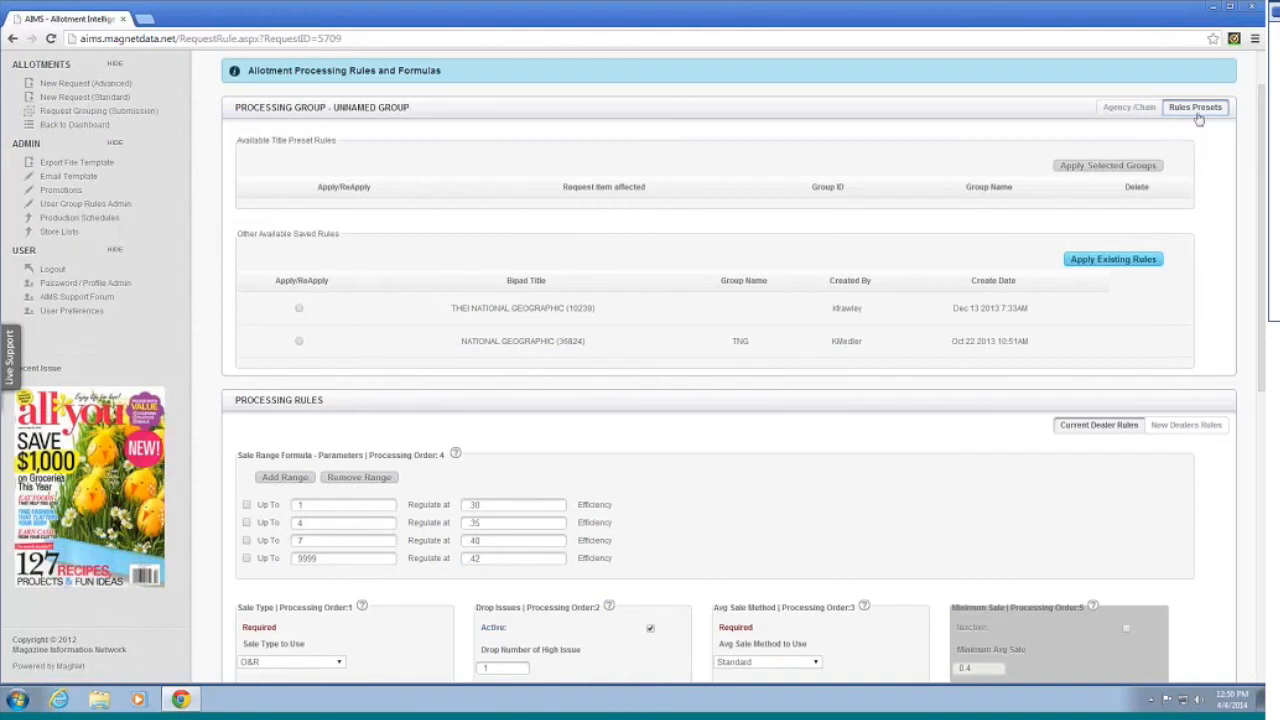
{"action": "left_click", "coordinate": [1126, 109]}
{"action": "left_click", "coordinate": [1212, 108]}
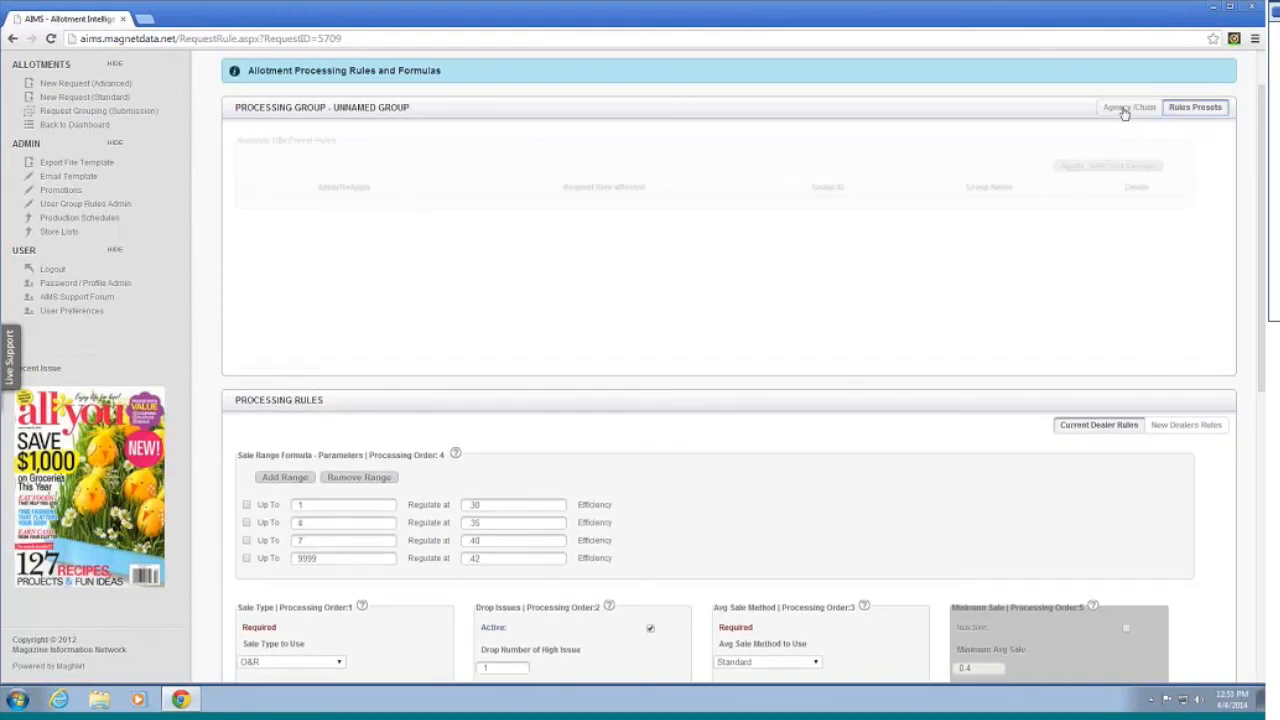
{"action": "left_click", "coordinate": [1137, 107]}
{"action": "left_click", "coordinate": [1193, 107]}
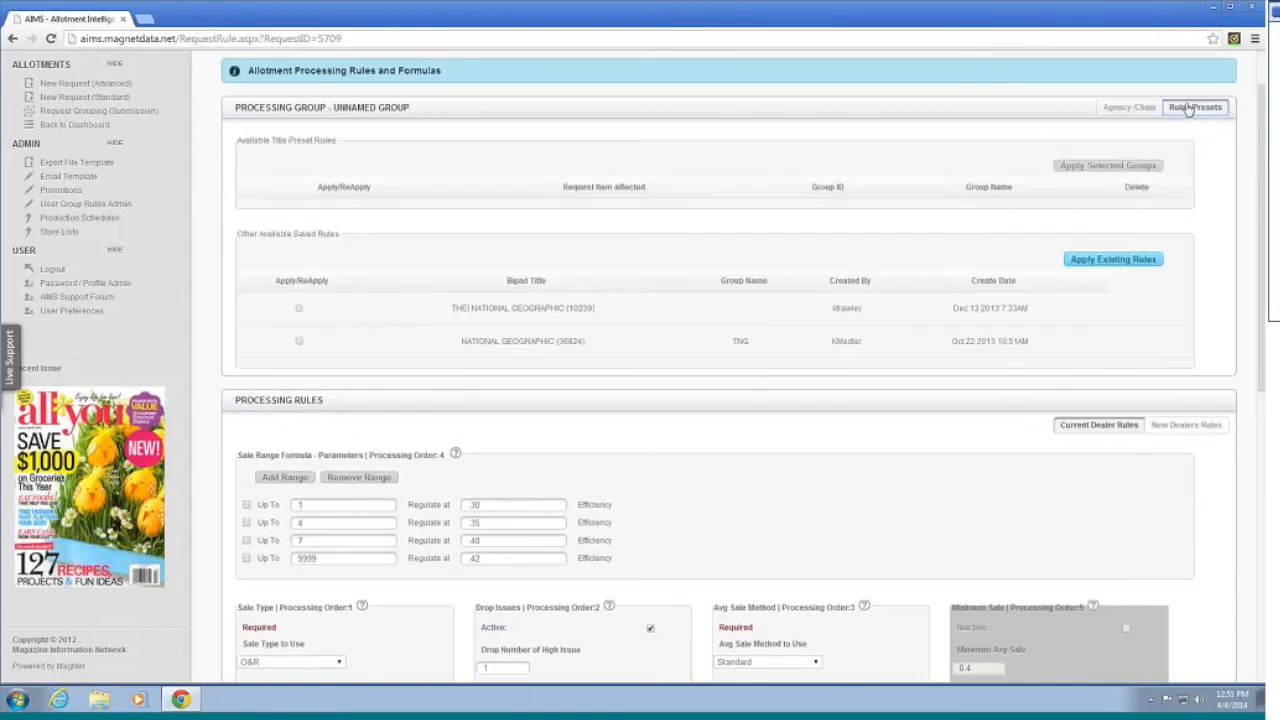
{"action": "left_click", "coordinate": [1138, 109]}
{"action": "scroll", "coordinate": [1100, 335], "scroll_direction": "down", "scroll_amount": 3}
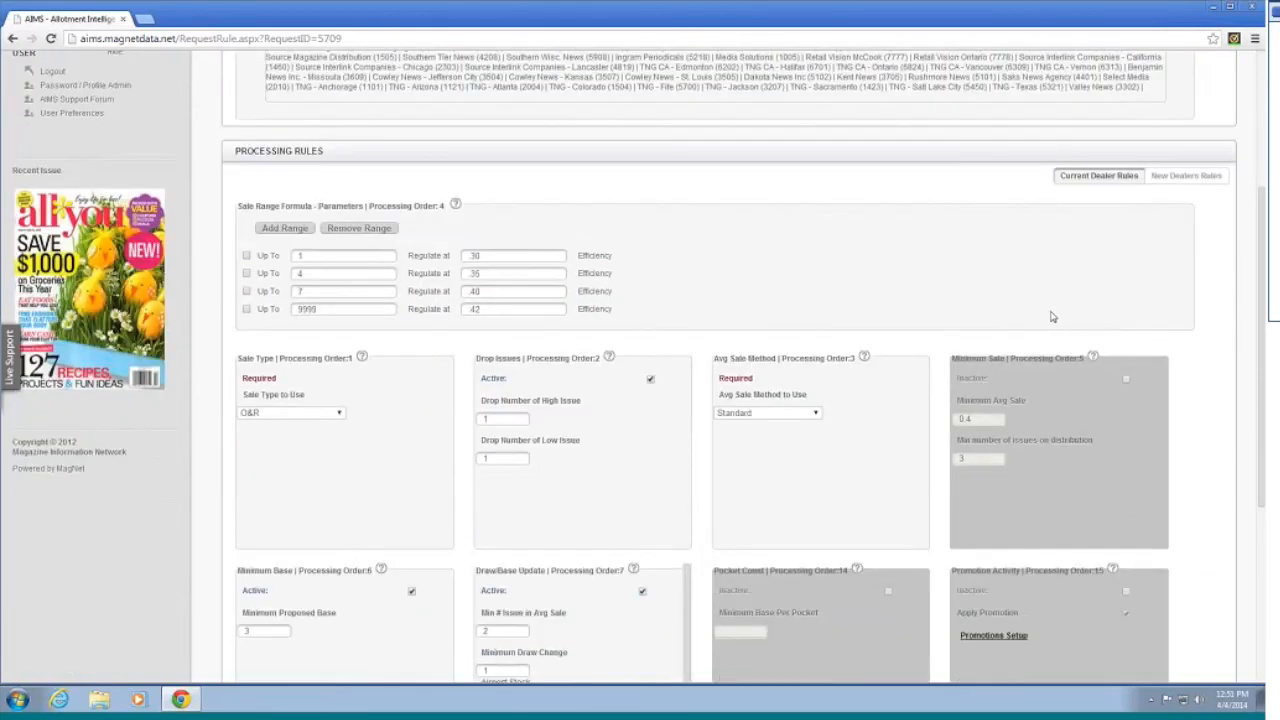
{"action": "scroll", "coordinate": [1046, 318], "scroll_direction": "down", "scroll_amount": 1}
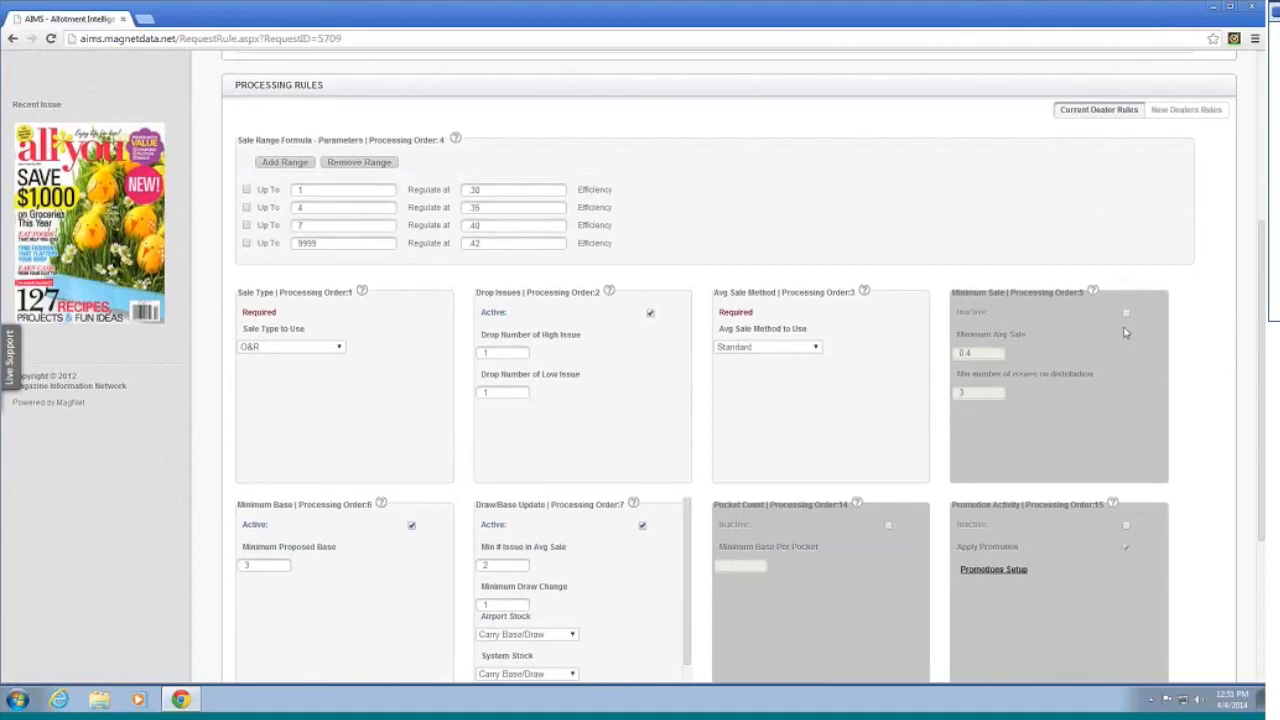
{"action": "scroll", "coordinate": [1183, 257], "scroll_direction": "down", "scroll_amount": 5}
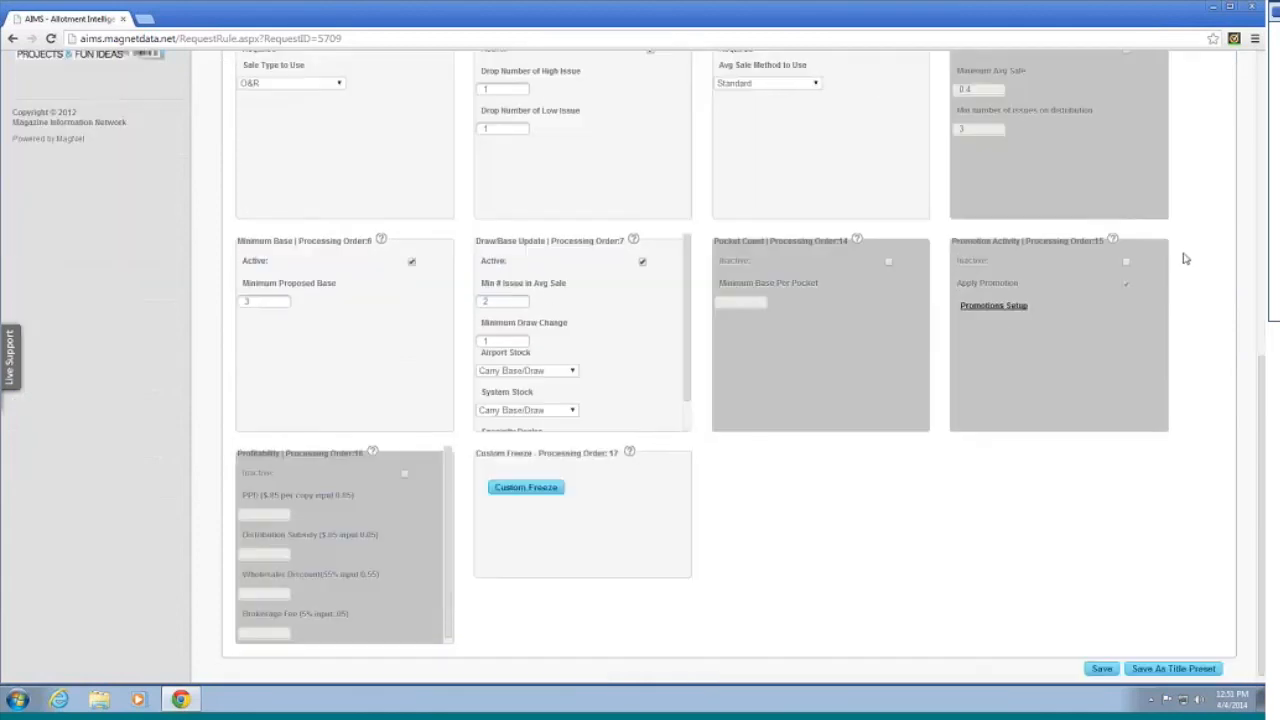
{"action": "scroll", "coordinate": [1186, 257], "scroll_direction": "up", "scroll_amount": 5}
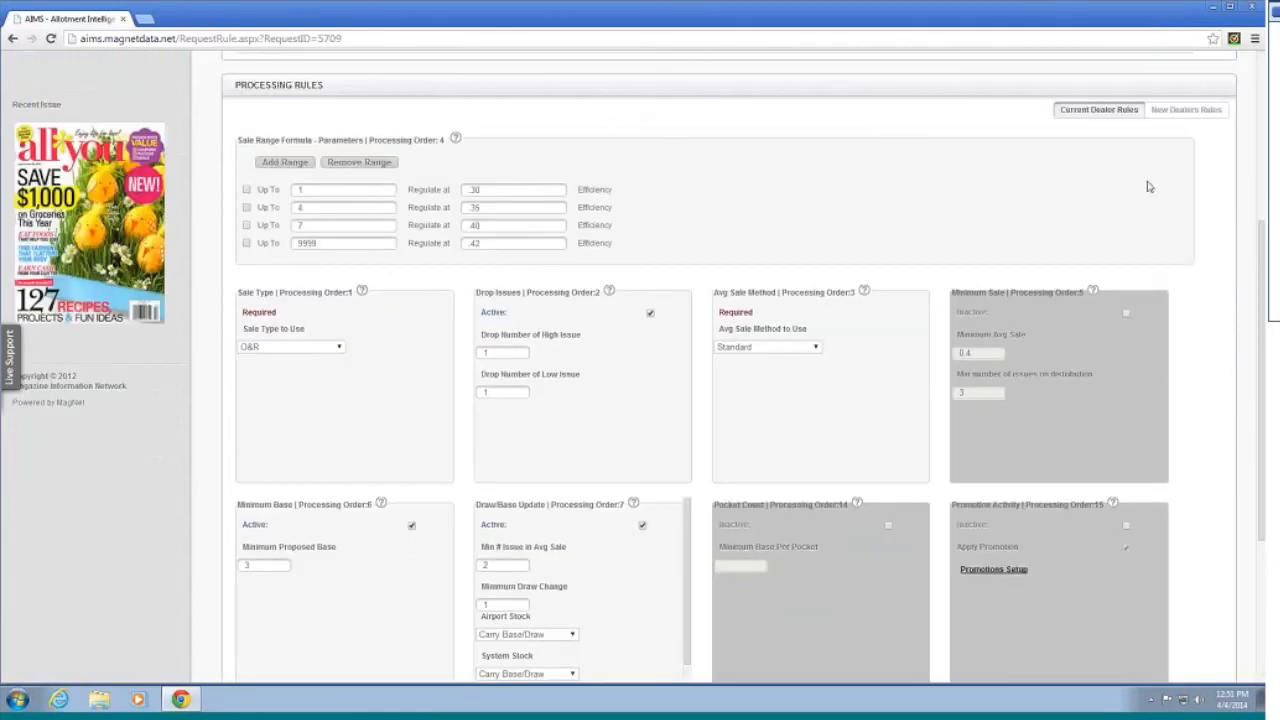
{"action": "scroll", "coordinate": [1071, 177], "scroll_direction": "down", "scroll_amount": 3}
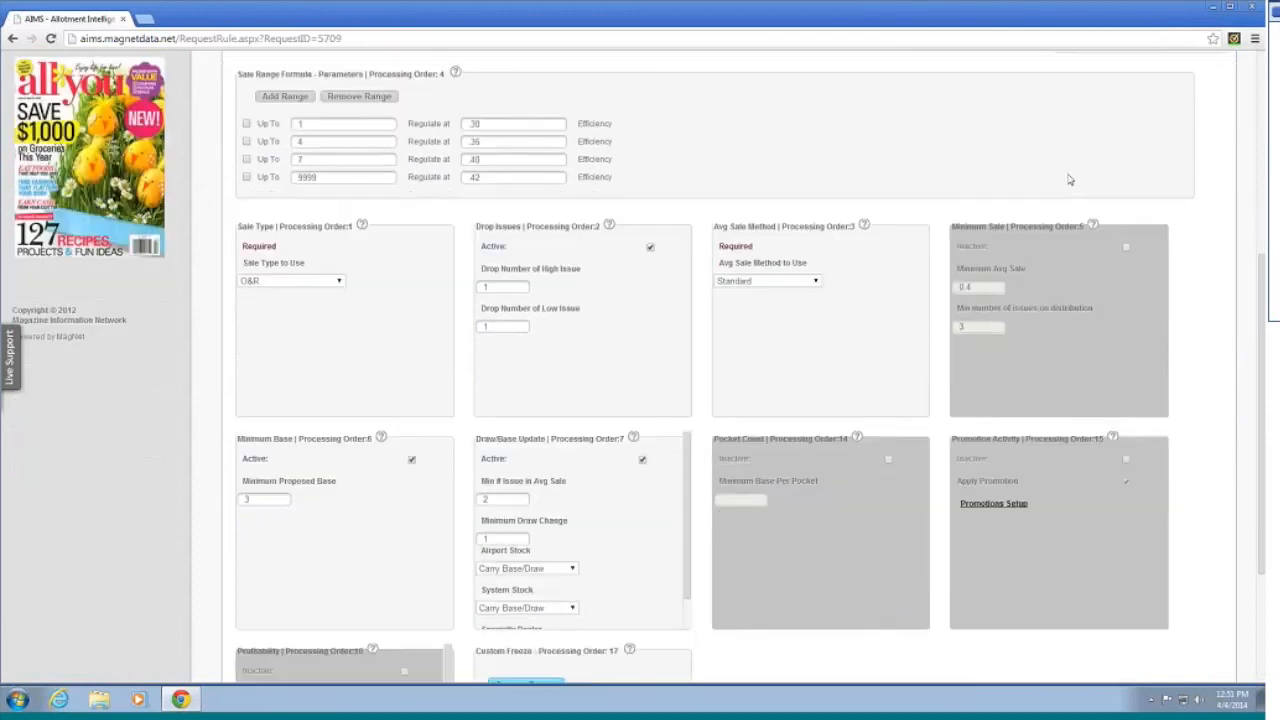
{"action": "scroll", "coordinate": [1055, 165], "scroll_direction": "up", "scroll_amount": 2}
{"action": "scroll", "coordinate": [1055, 165], "scroll_direction": "up", "scroll_amount": 2}
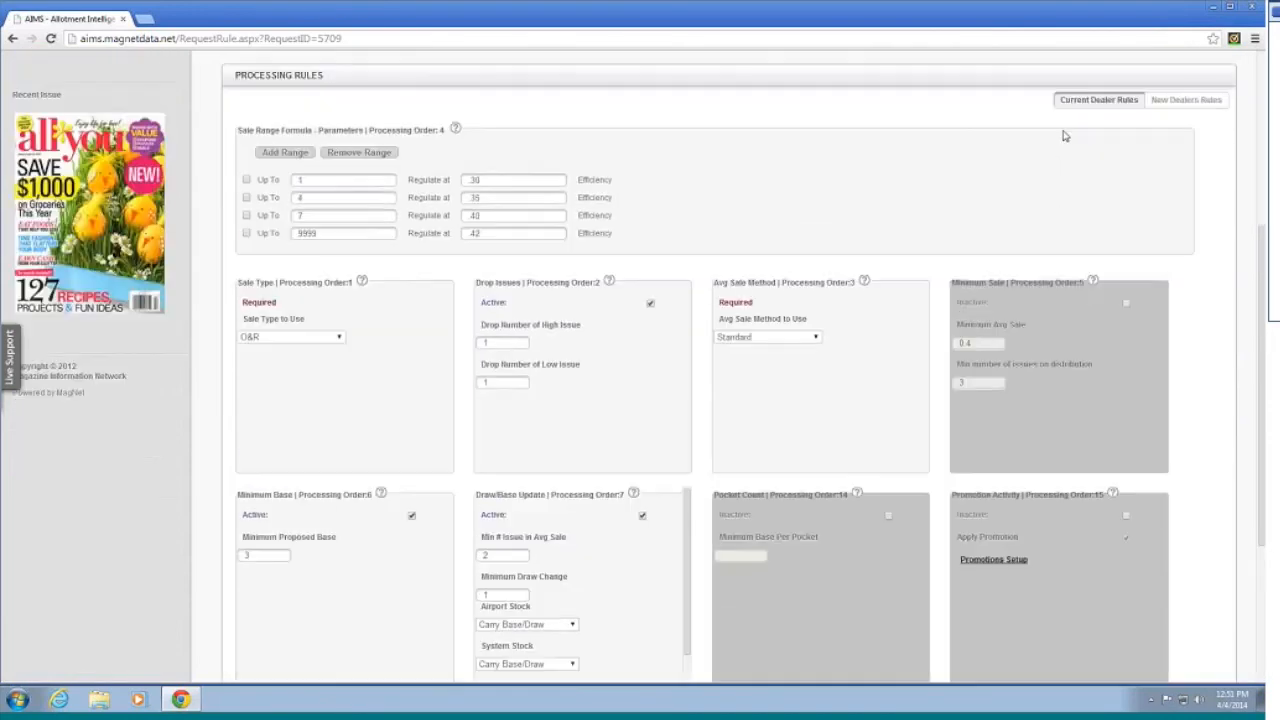
Step: Show the New Dealers Rules and review Competitive Title 1–3 (factor 1.25, minimum base 3, maximum base 9)
{"action": "left_click", "coordinate": [1199, 105]}
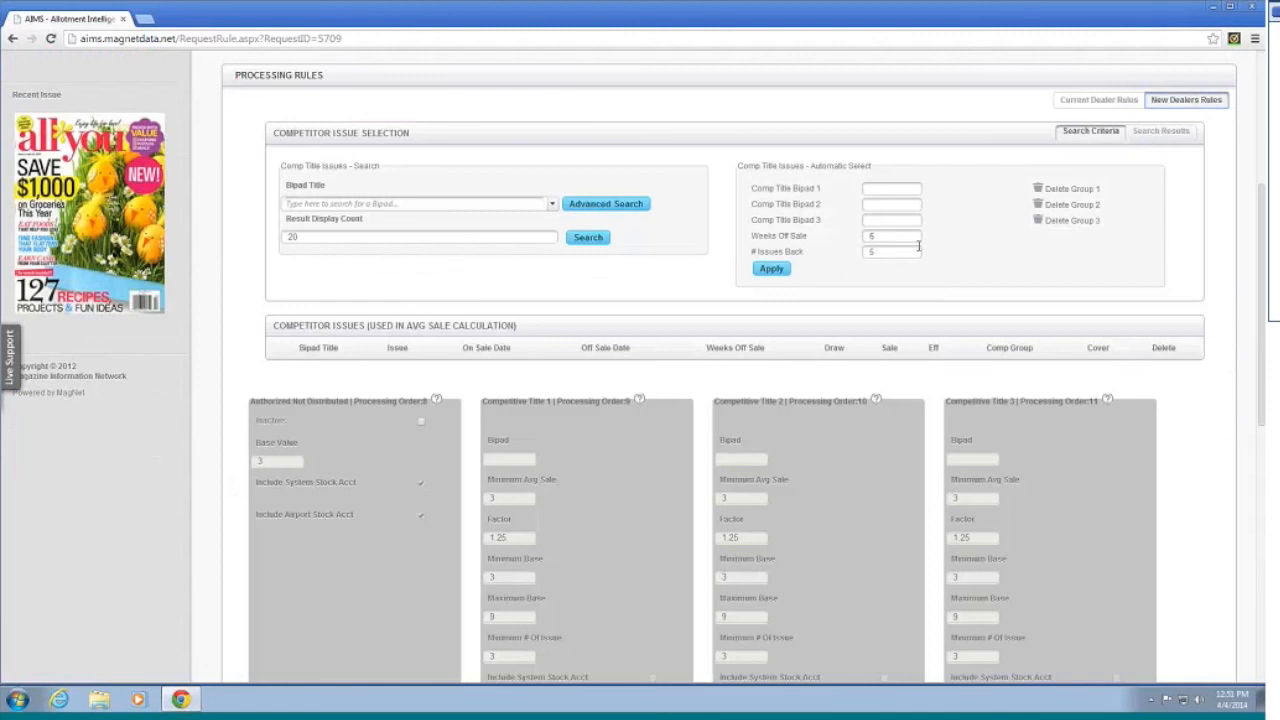
{"action": "scroll", "coordinate": [908, 236], "scroll_direction": "up", "scroll_amount": 5}
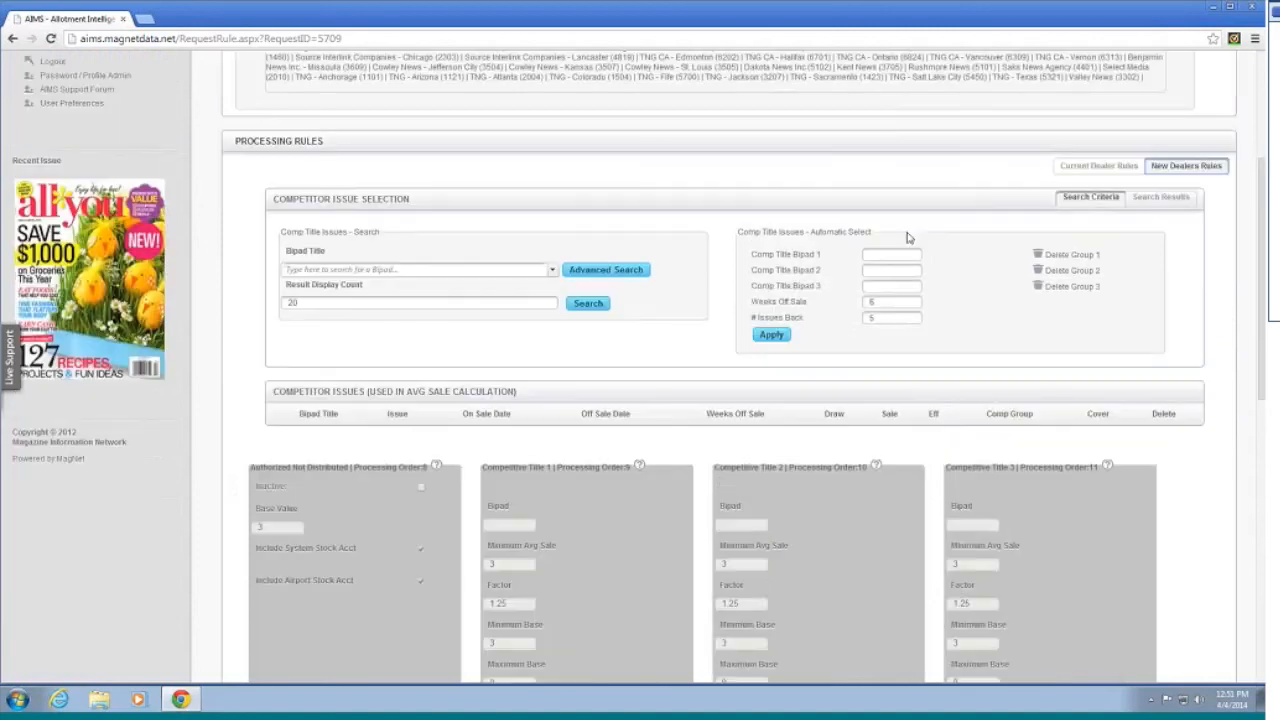
{"action": "scroll", "coordinate": [904, 232], "scroll_direction": "down", "scroll_amount": 5}
{"action": "scroll", "coordinate": [902, 230], "scroll_direction": "down", "scroll_amount": 5}
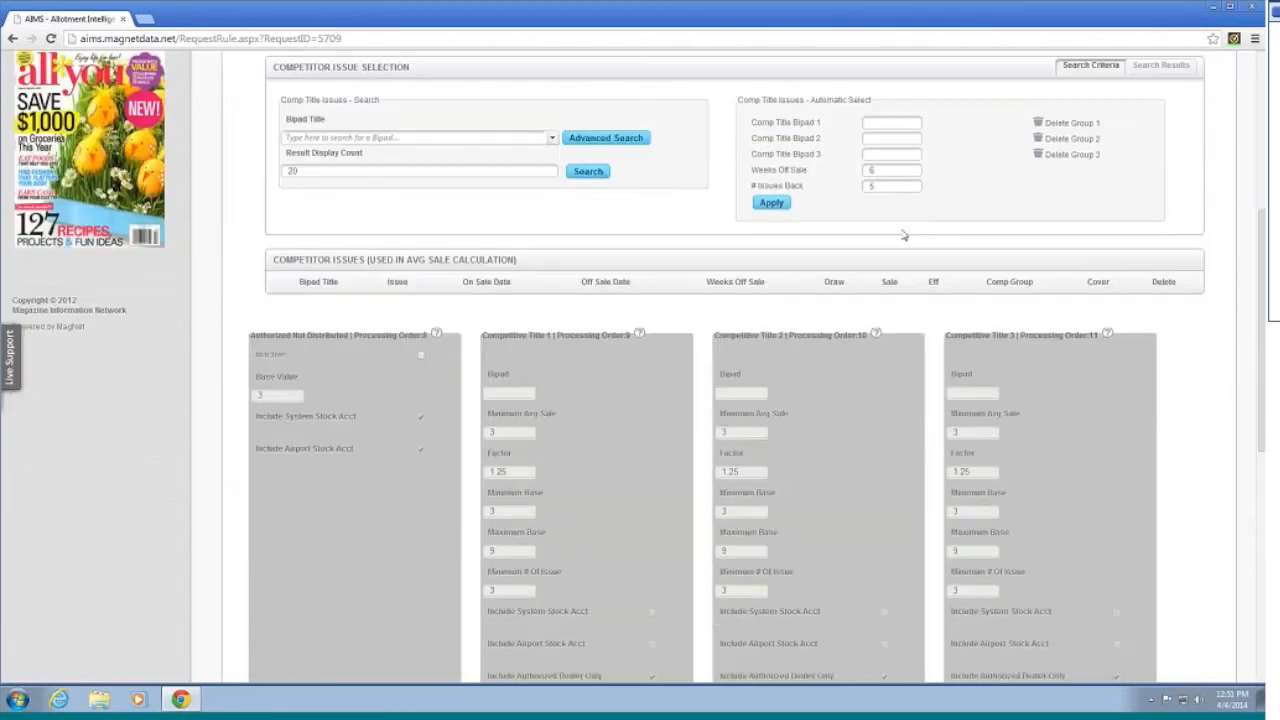
{"action": "scroll", "coordinate": [901, 232], "scroll_direction": "down", "scroll_amount": 1}
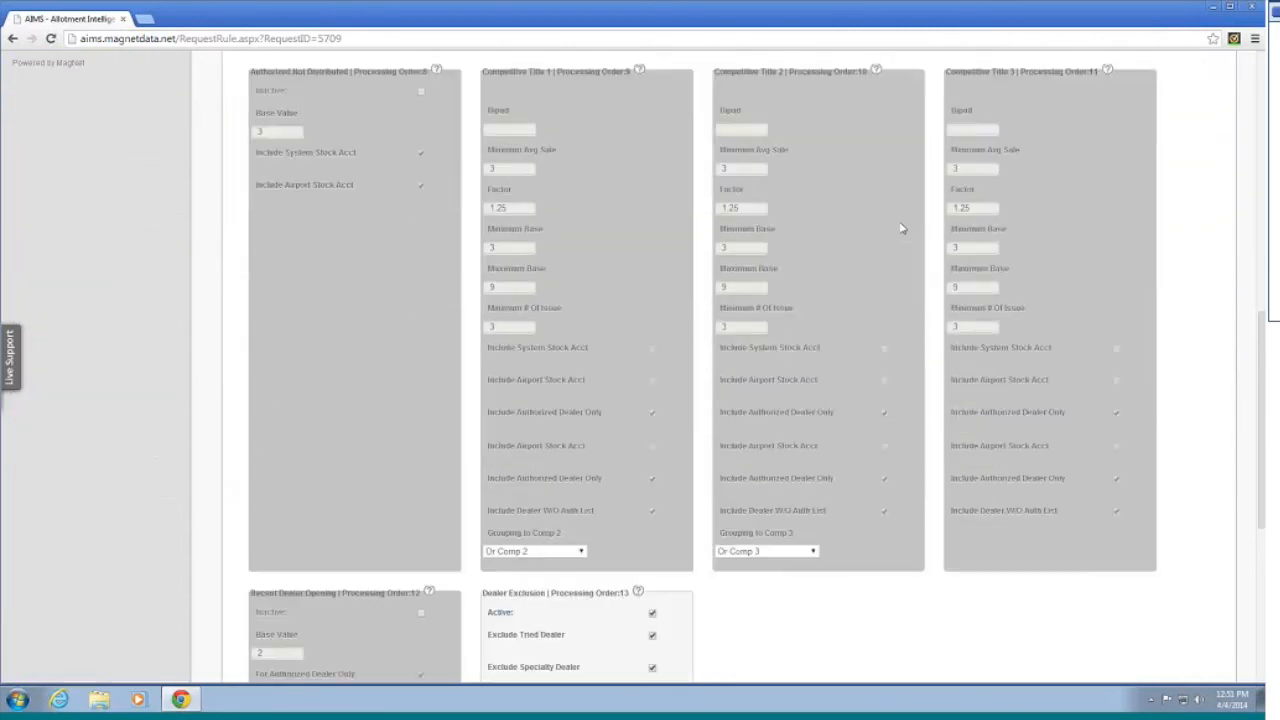
{"action": "scroll", "coordinate": [901, 230], "scroll_direction": "up", "scroll_amount": 5}
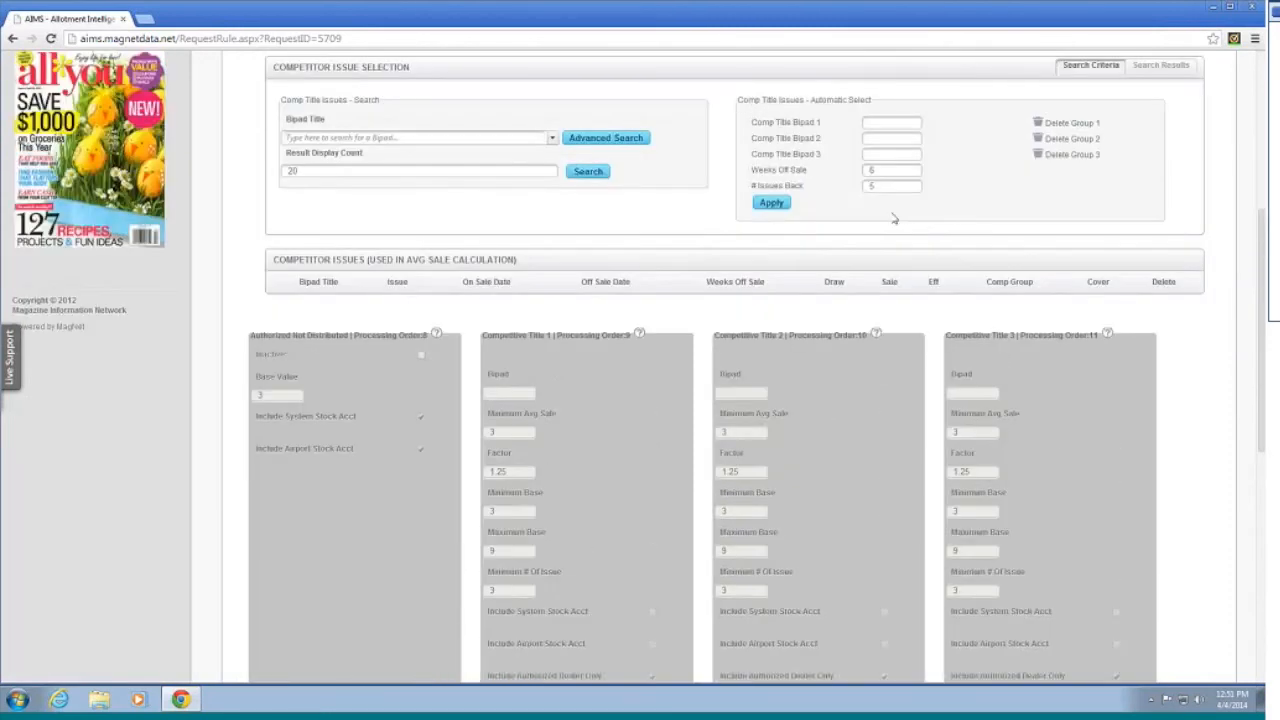
{"action": "scroll", "coordinate": [850, 190], "scroll_direction": "up", "scroll_amount": 1}
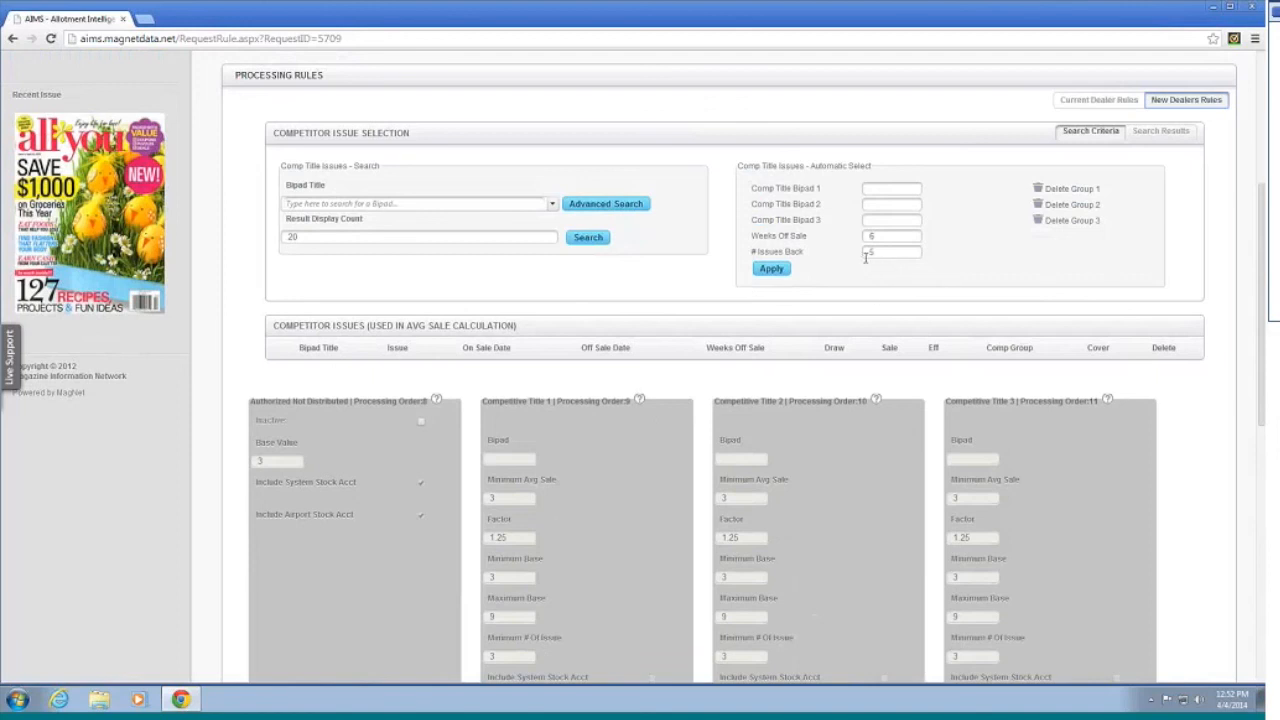
{"action": "scroll", "coordinate": [866, 256], "scroll_direction": "down", "scroll_amount": 1}
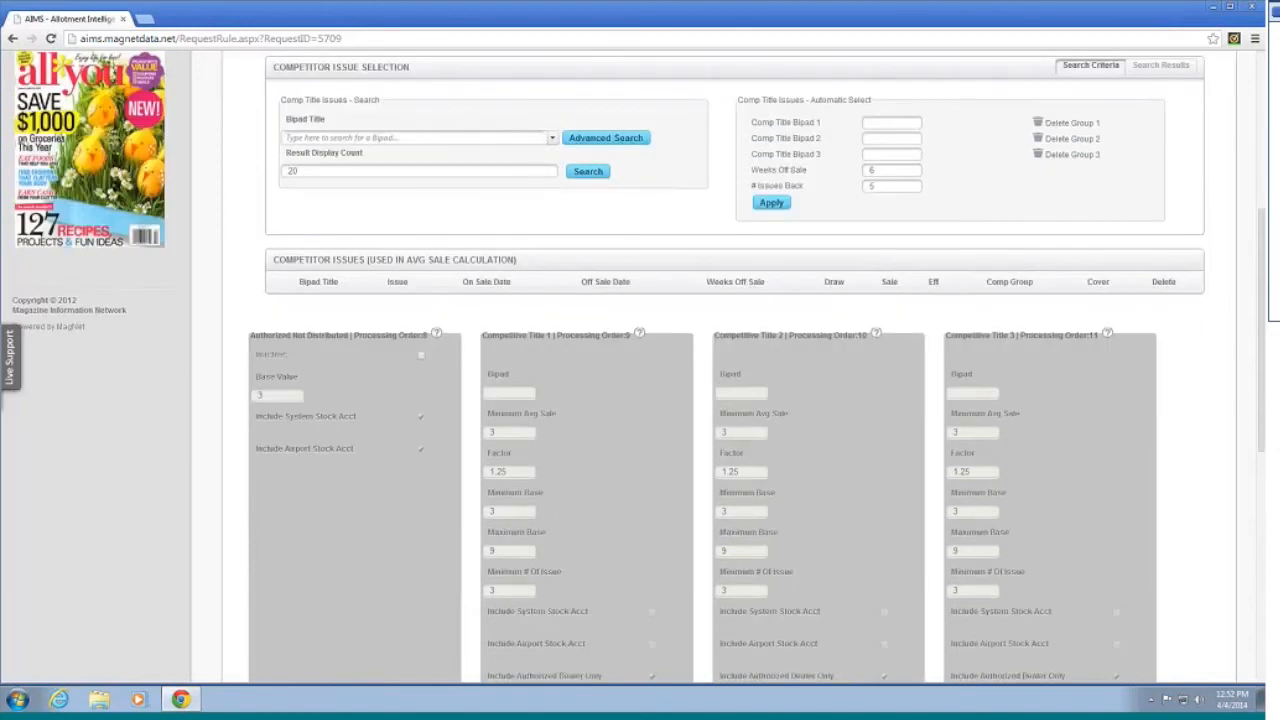
{"action": "scroll", "coordinate": [873, 137], "scroll_direction": "down", "scroll_amount": 2}
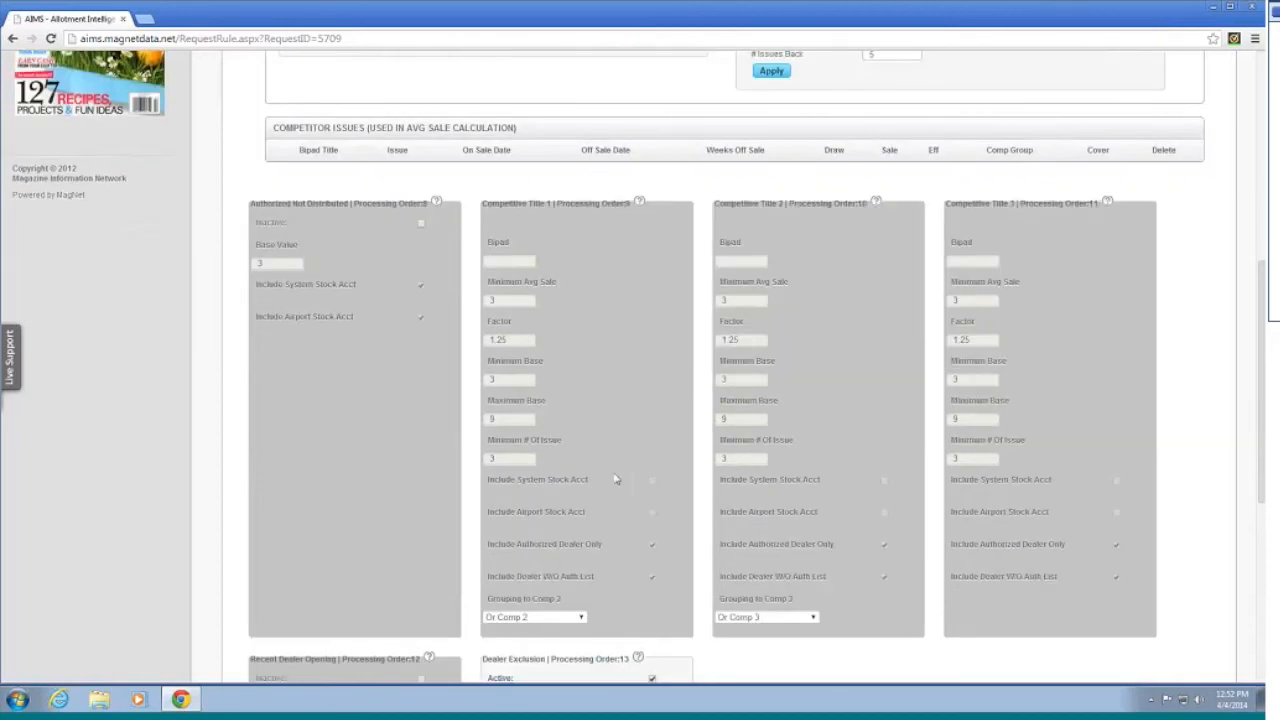
{"action": "mouse_move", "coordinate": [575, 397]}
{"action": "scroll", "coordinate": [665, 468], "scroll_direction": "up", "scroll_amount": 2}
{"action": "scroll", "coordinate": [660, 466], "scroll_direction": "down", "scroll_amount": 2}
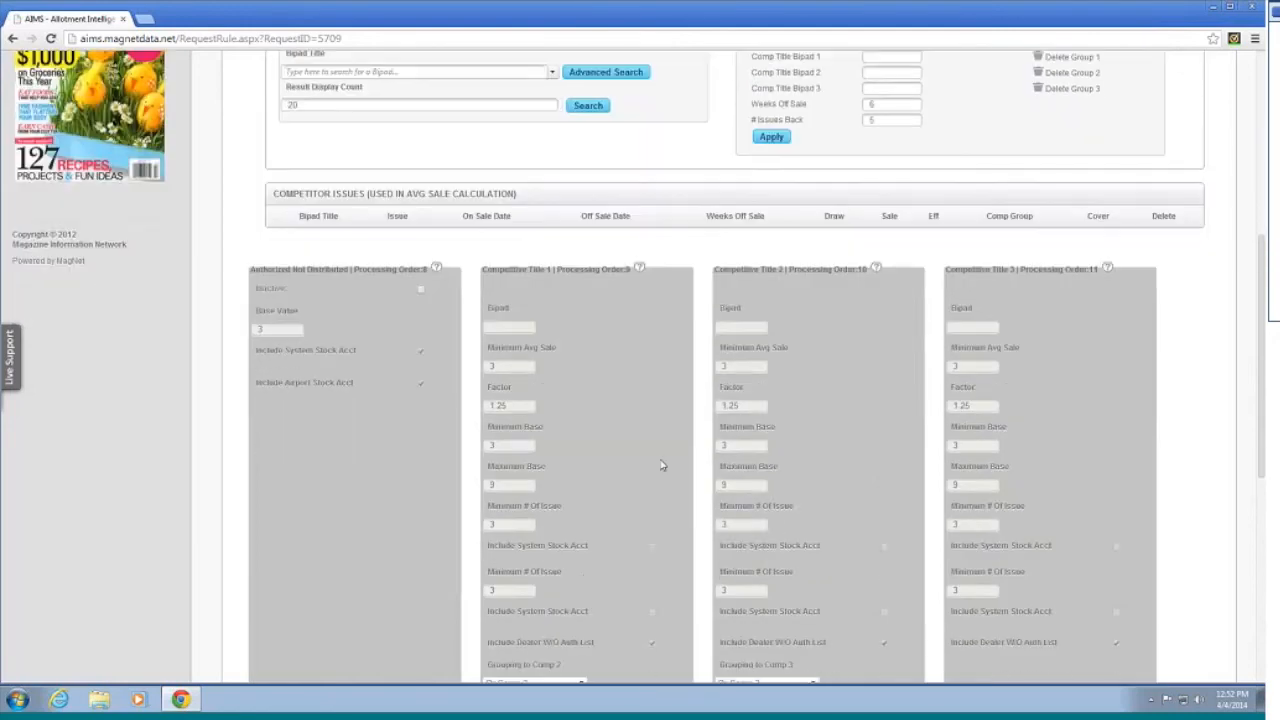
{"action": "scroll", "coordinate": [663, 460], "scroll_direction": "up", "scroll_amount": 2}
Step: Tick Exclude Specialty Dealer in the new-dealer Dealer Exclusion panel
{"action": "scroll", "coordinate": [665, 452], "scroll_direction": "down", "scroll_amount": 1}
{"action": "scroll", "coordinate": [665, 452], "scroll_direction": "down", "scroll_amount": 1}
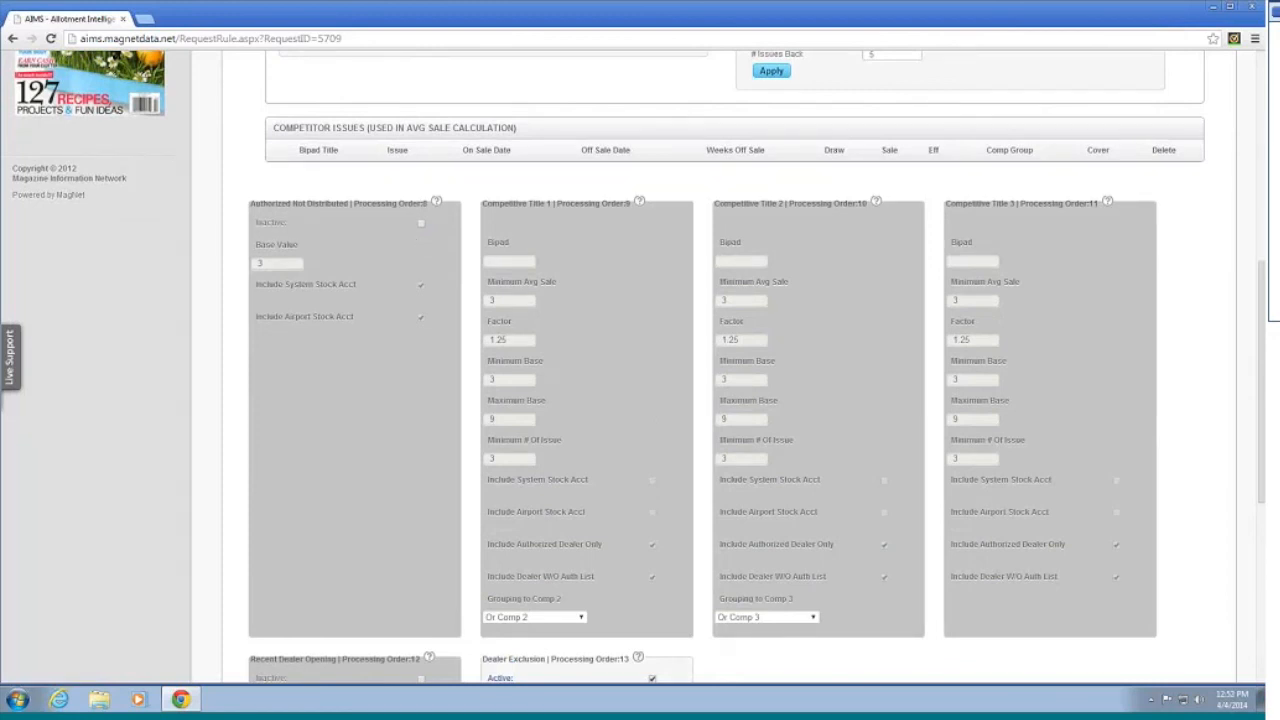
{"action": "scroll", "coordinate": [409, 309], "scroll_direction": "down", "scroll_amount": 2}
{"action": "scroll", "coordinate": [443, 313], "scroll_direction": "up", "scroll_amount": 1}
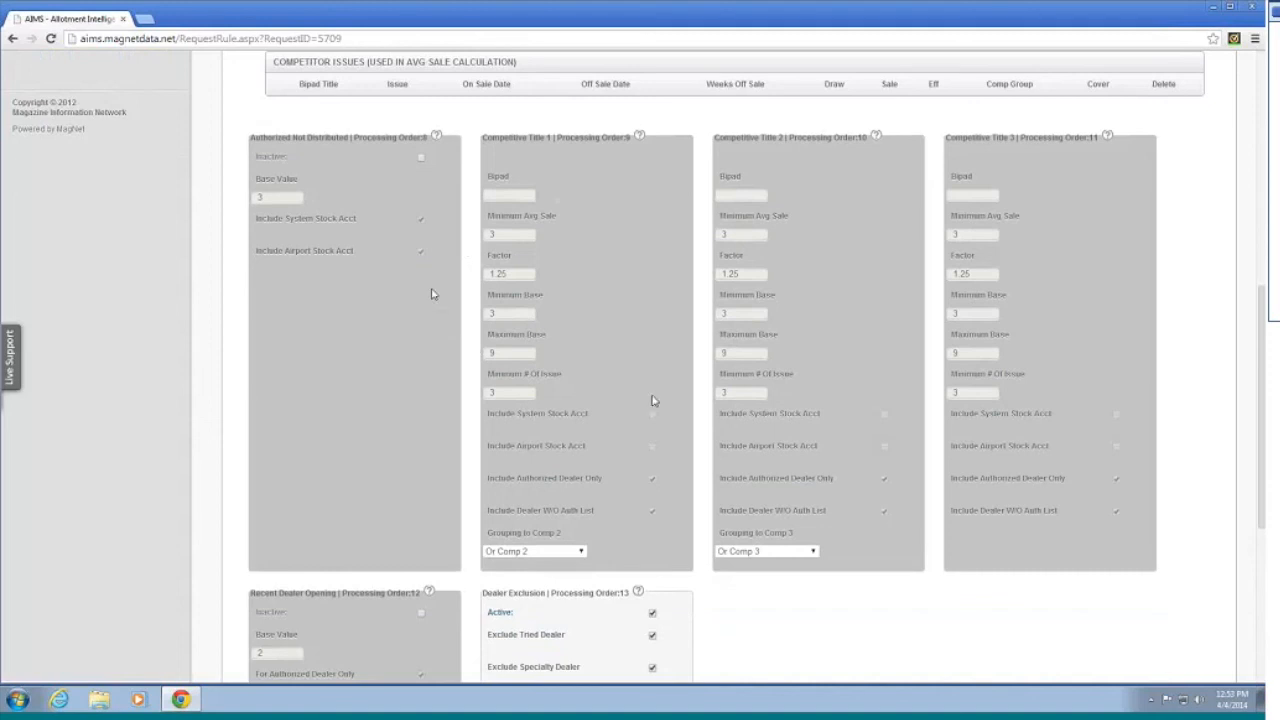
{"action": "scroll", "coordinate": [689, 452], "scroll_direction": "down", "scroll_amount": 1}
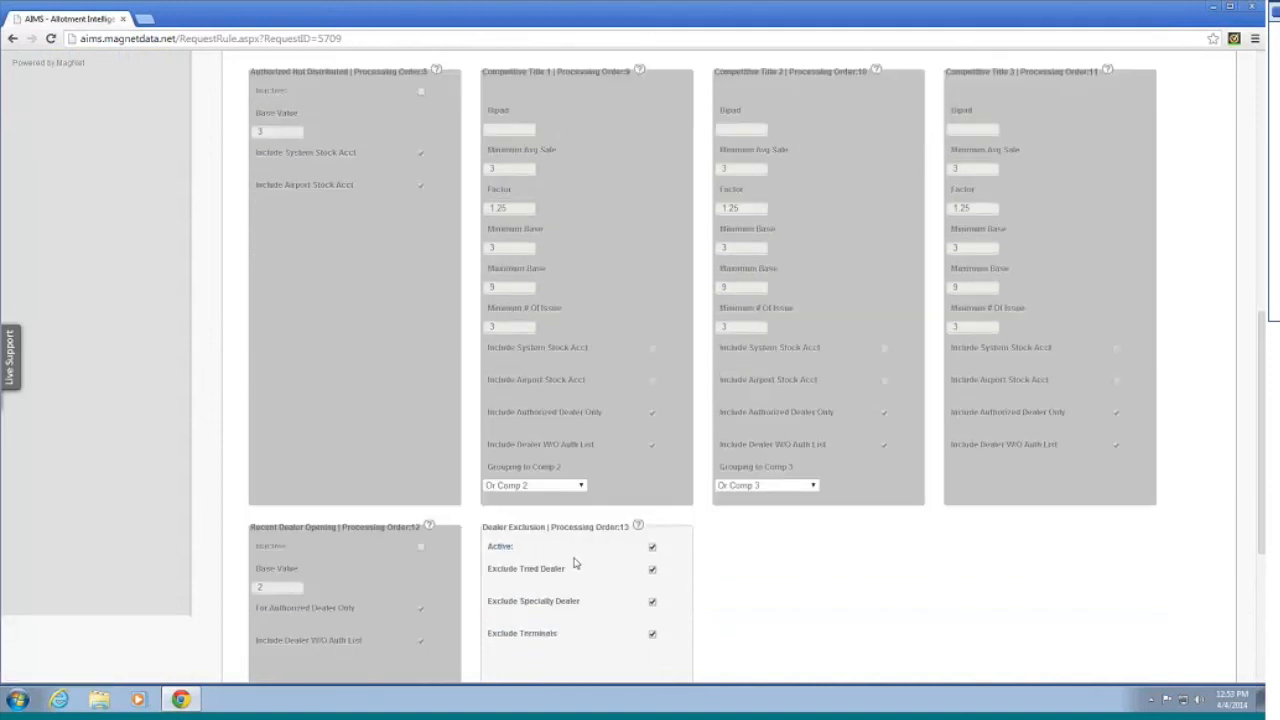
{"action": "scroll", "coordinate": [660, 588], "scroll_direction": "up", "scroll_amount": 1}
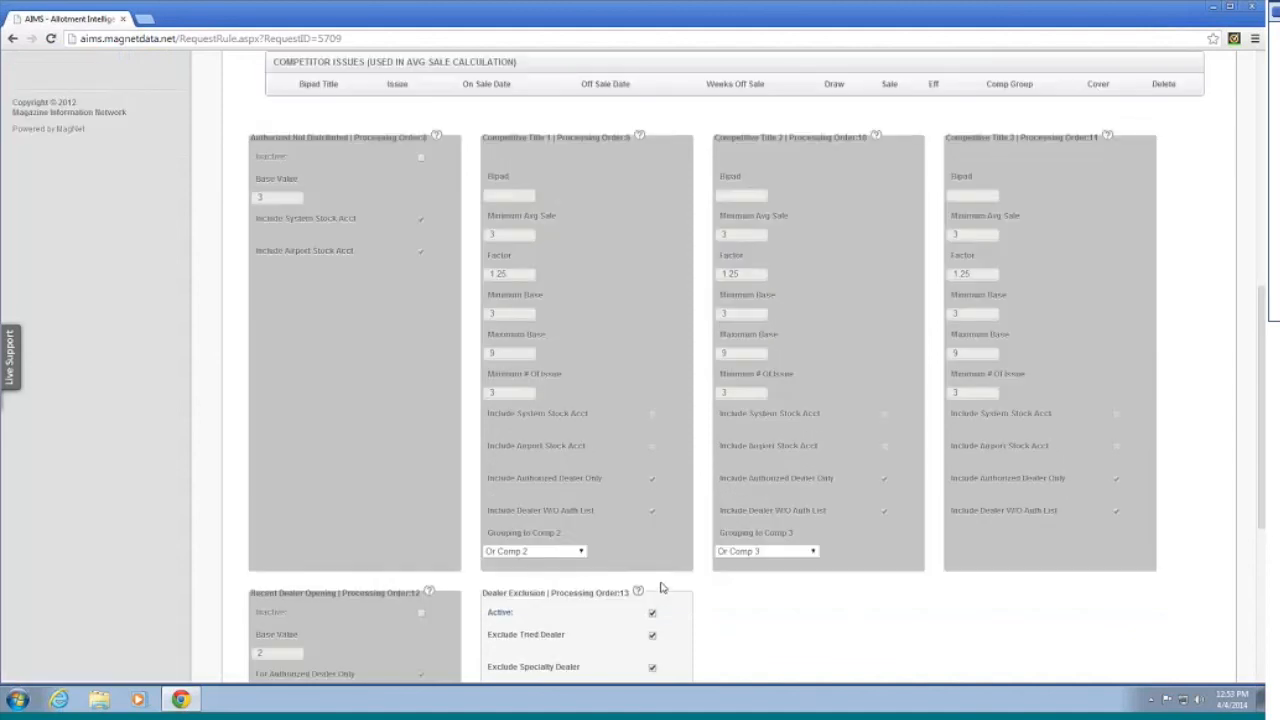
{"action": "scroll", "coordinate": [660, 588], "scroll_direction": "down", "scroll_amount": 1}
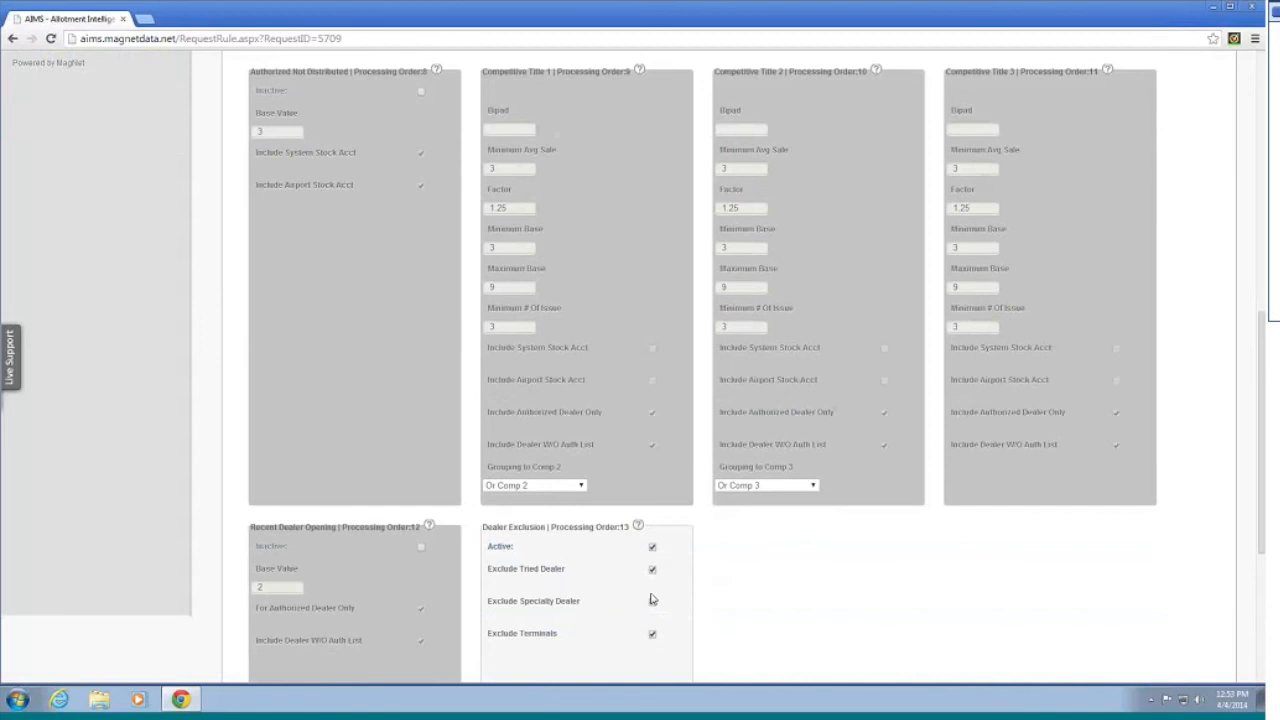
{"action": "left_click", "coordinate": [651, 599]}
{"action": "scroll", "coordinate": [757, 563], "scroll_direction": "up", "scroll_amount": 3}
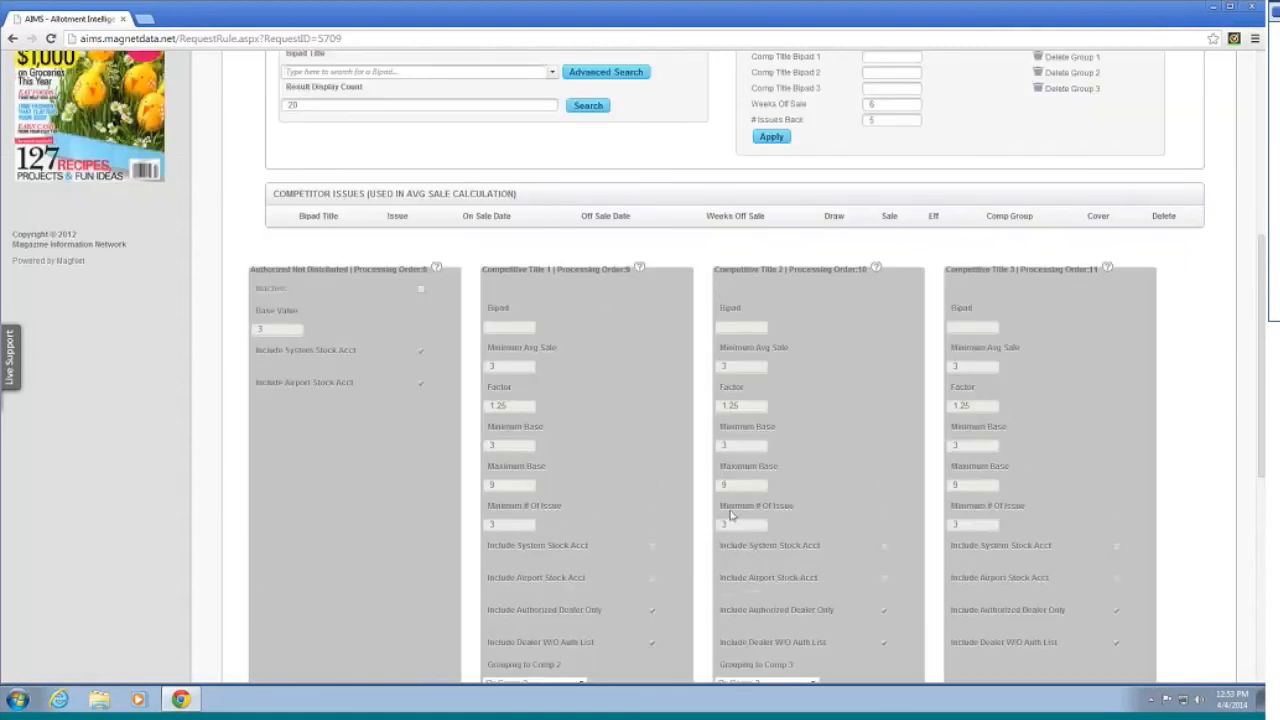
{"action": "scroll", "coordinate": [733, 517], "scroll_direction": "up", "scroll_amount": 2}
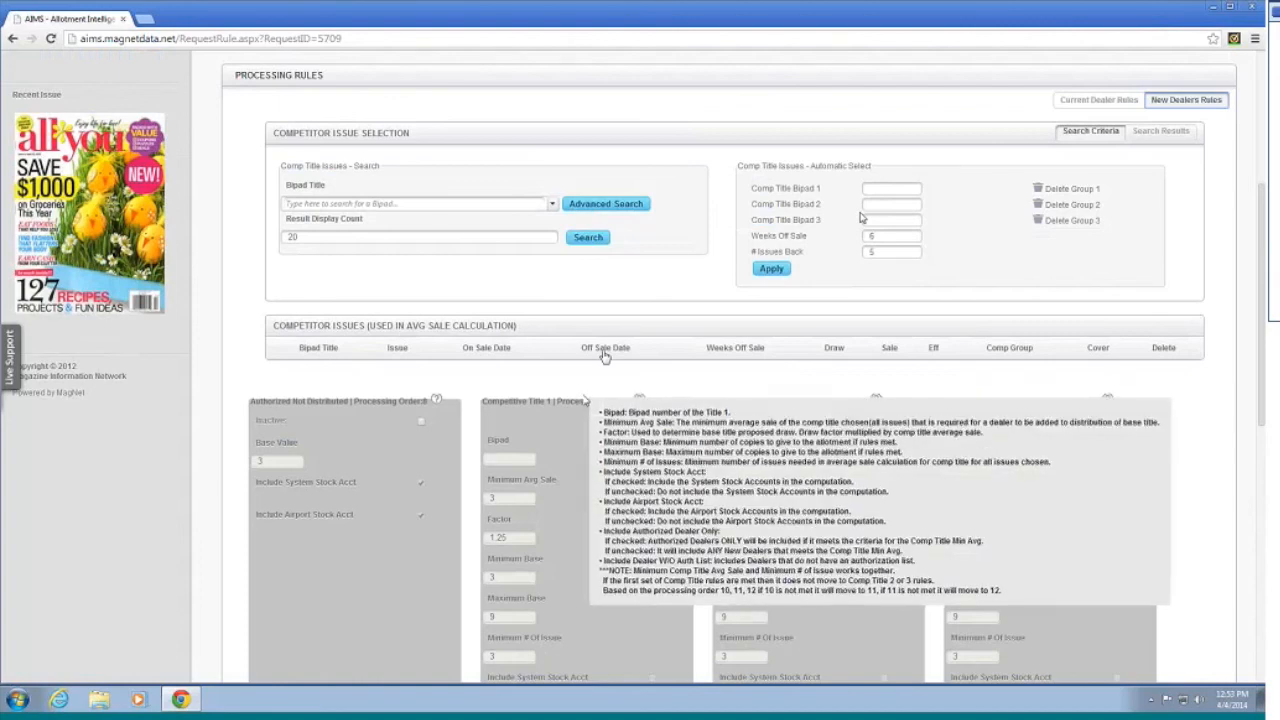
{"action": "scroll", "coordinate": [590, 408], "scroll_direction": "down", "scroll_amount": 1}
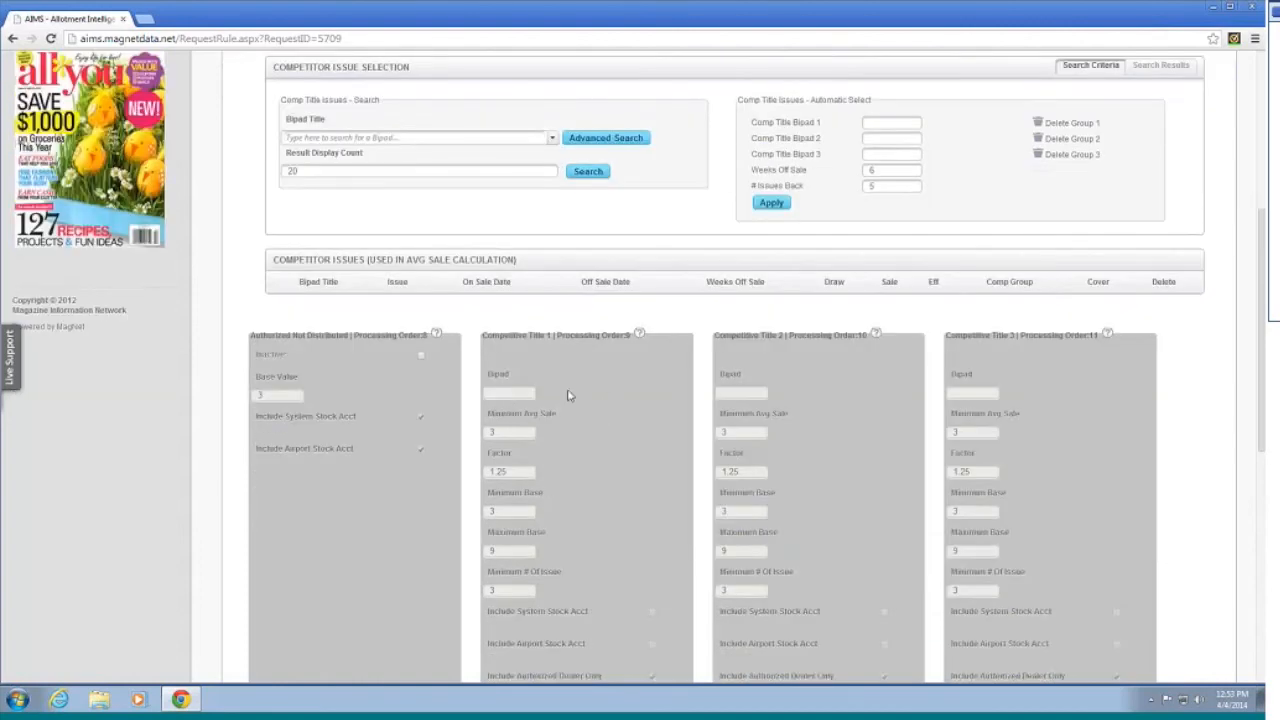
{"action": "scroll", "coordinate": [572, 396], "scroll_direction": "down", "scroll_amount": 1}
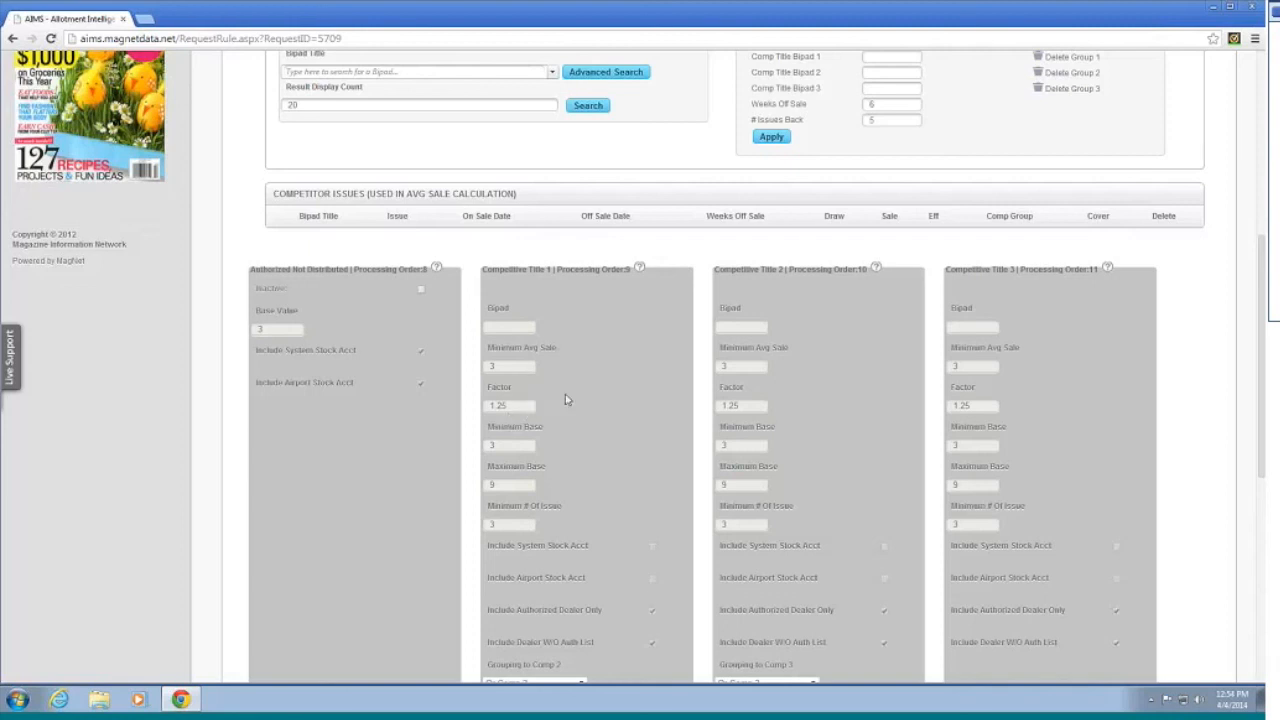
{"action": "scroll", "coordinate": [565, 400], "scroll_direction": "down", "scroll_amount": 1}
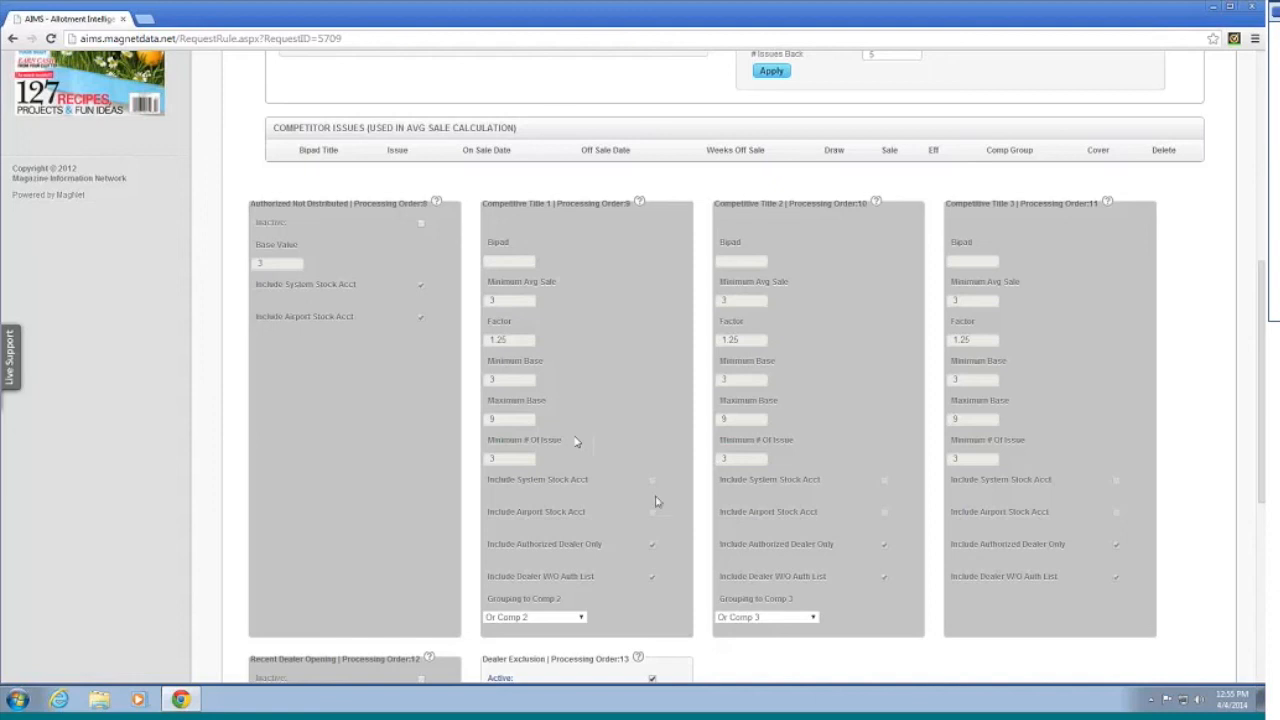
{"action": "scroll", "coordinate": [645, 485], "scroll_direction": "down", "scroll_amount": 1}
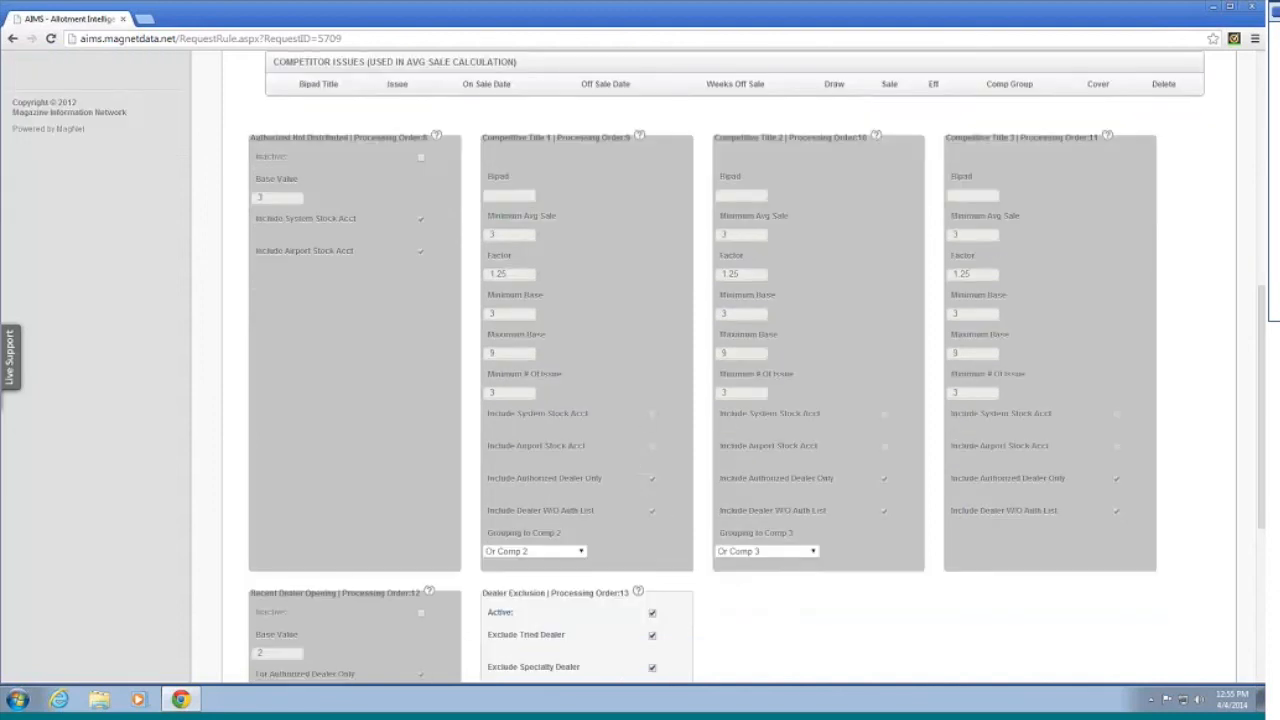
{"action": "scroll", "coordinate": [727, 400], "scroll_direction": "up", "scroll_amount": 2}
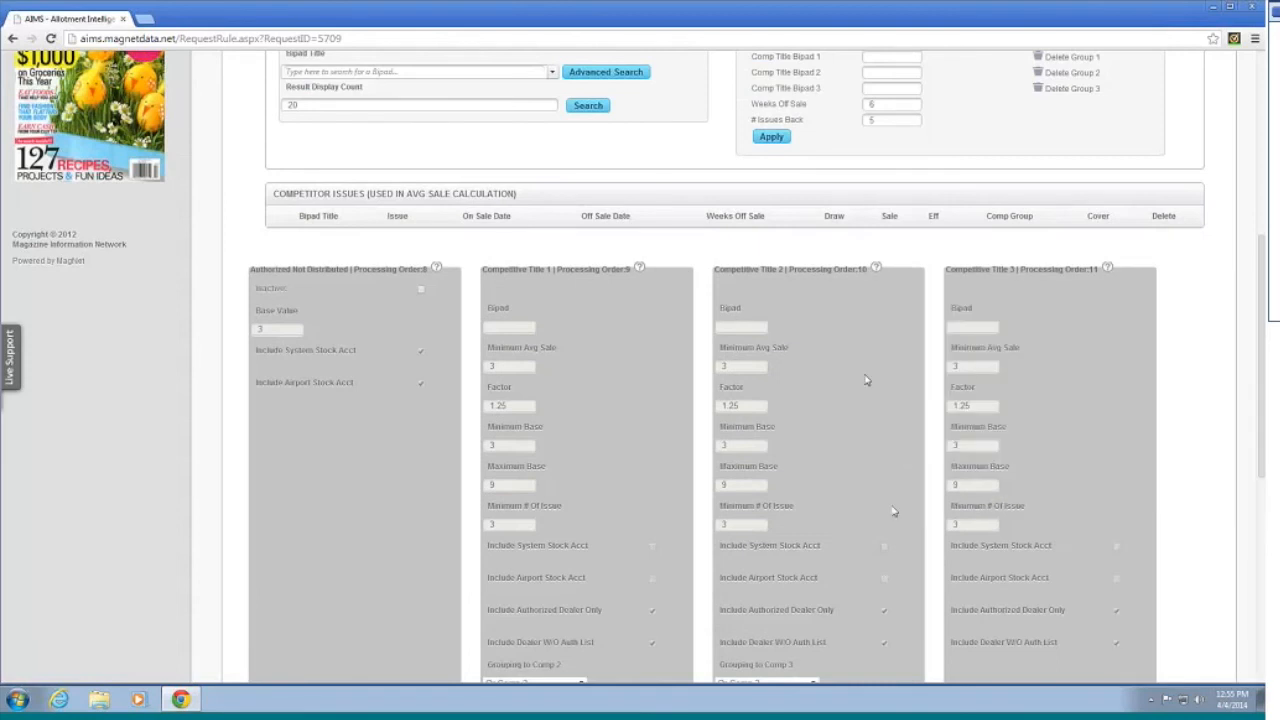
{"action": "scroll", "coordinate": [896, 511], "scroll_direction": "down", "scroll_amount": 1}
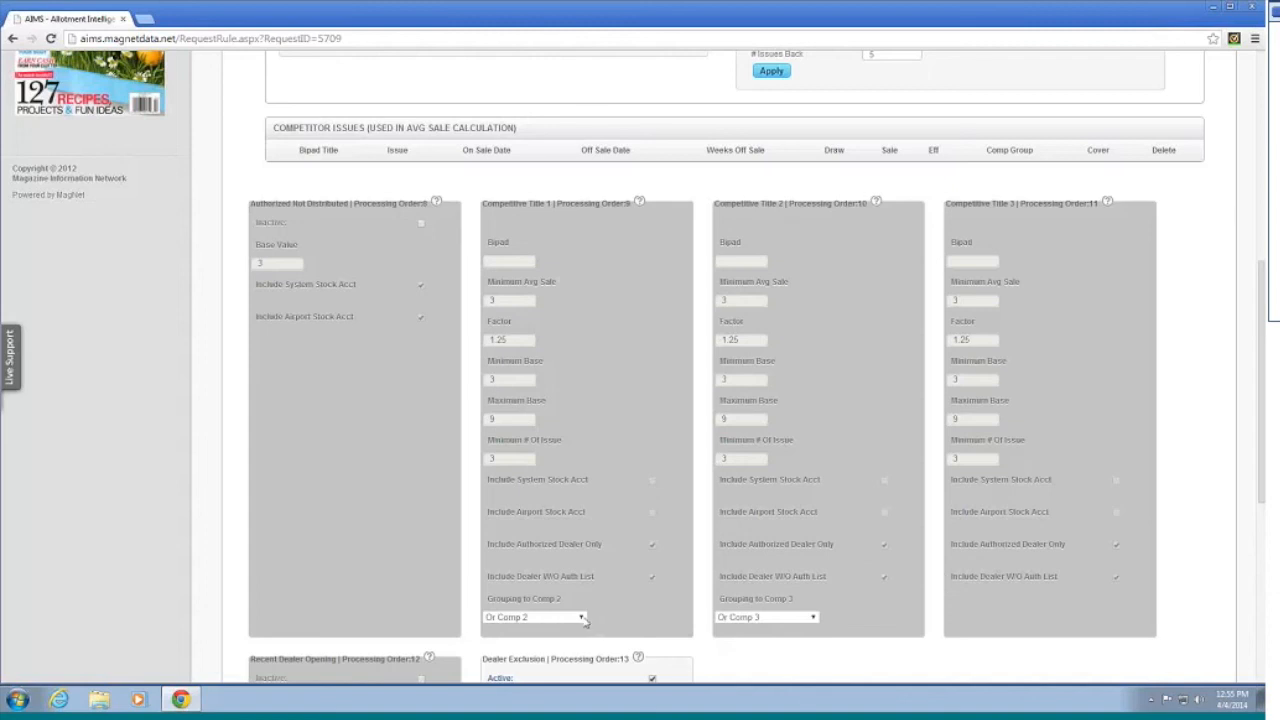
{"action": "scroll", "coordinate": [607, 618], "scroll_direction": "down", "scroll_amount": 1}
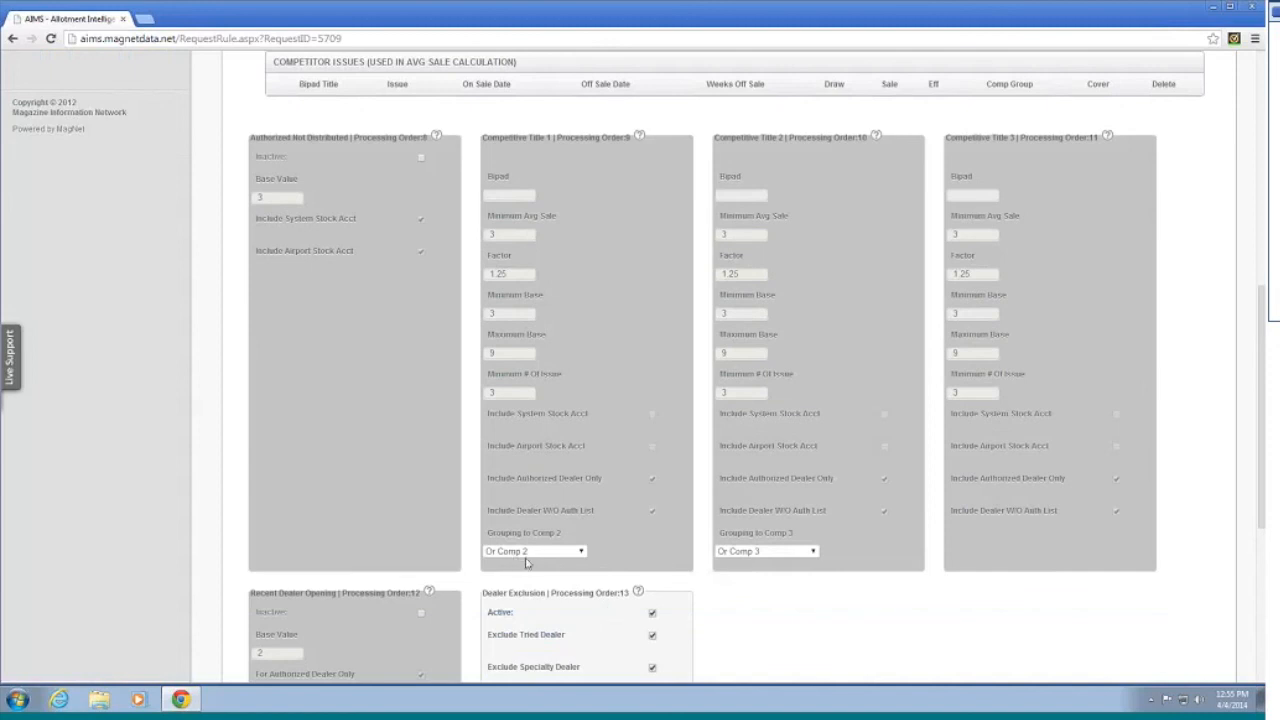
{"action": "scroll", "coordinate": [752, 576], "scroll_direction": "down", "scroll_amount": 1}
{"action": "scroll", "coordinate": [752, 576], "scroll_direction": "down", "scroll_amount": 1}
{"action": "scroll", "coordinate": [750, 575], "scroll_direction": "up", "scroll_amount": 3}
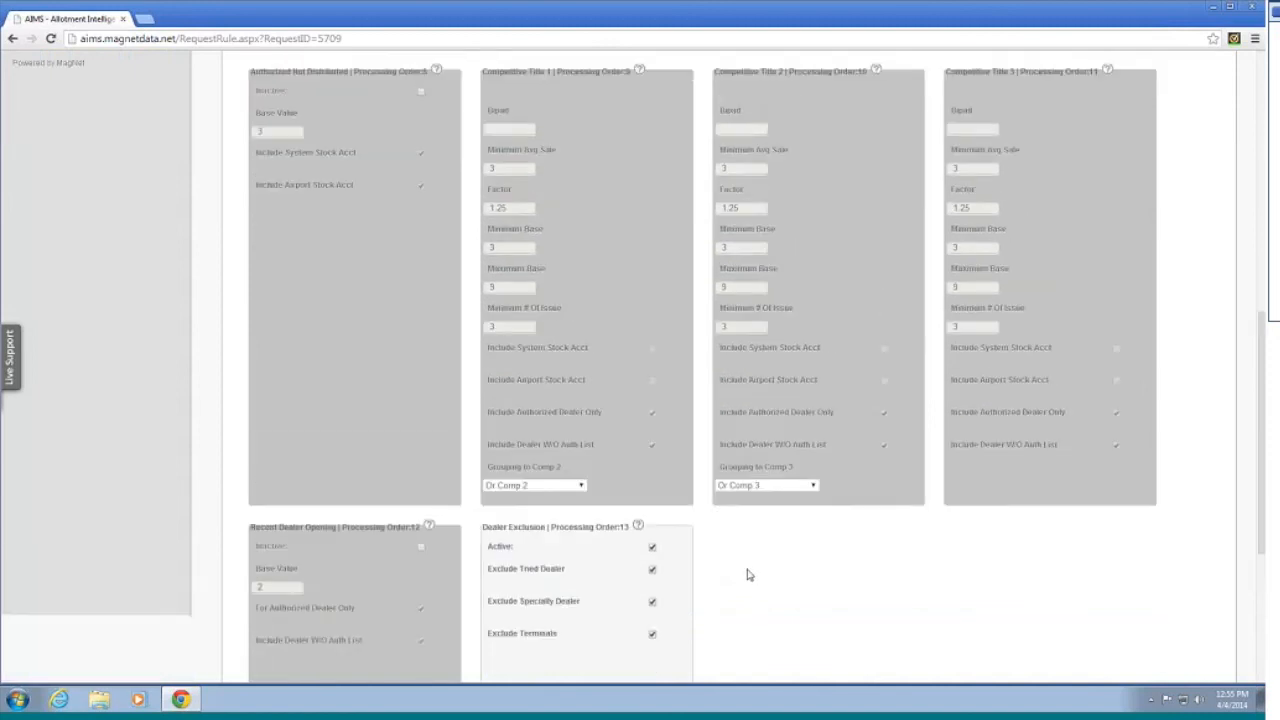
{"action": "scroll", "coordinate": [555, 557], "scroll_direction": "down", "scroll_amount": 2}
{"action": "scroll", "coordinate": [720, 445], "scroll_direction": "up", "scroll_amount": 4}
{"action": "scroll", "coordinate": [742, 413], "scroll_direction": "down", "scroll_amount": 1}
{"action": "scroll", "coordinate": [742, 413], "scroll_direction": "down", "scroll_amount": 3}
Step: Scroll through the new-dealer rule panels for request 5709, then switch to Current Dealer Rules
{"action": "mouse_move", "coordinate": [648, 532]}
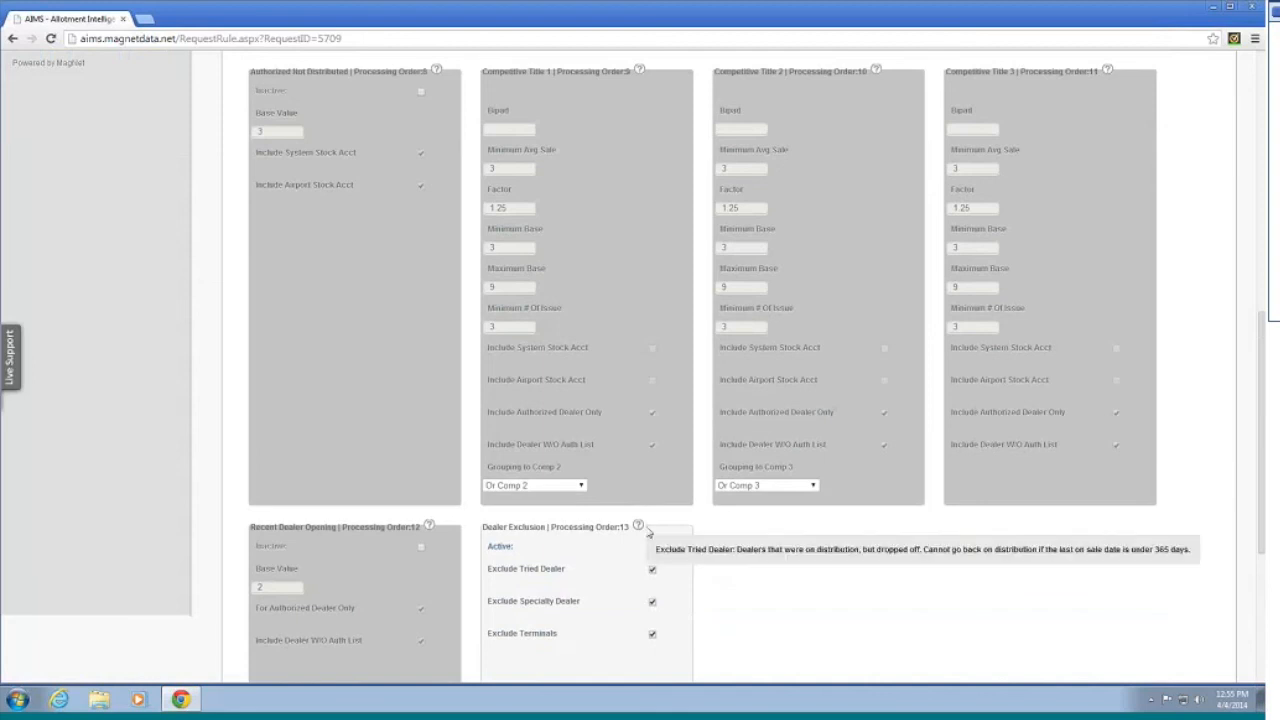
{"action": "scroll", "coordinate": [650, 540], "scroll_direction": "up", "scroll_amount": 2}
{"action": "scroll", "coordinate": [665, 555], "scroll_direction": "down", "scroll_amount": 4}
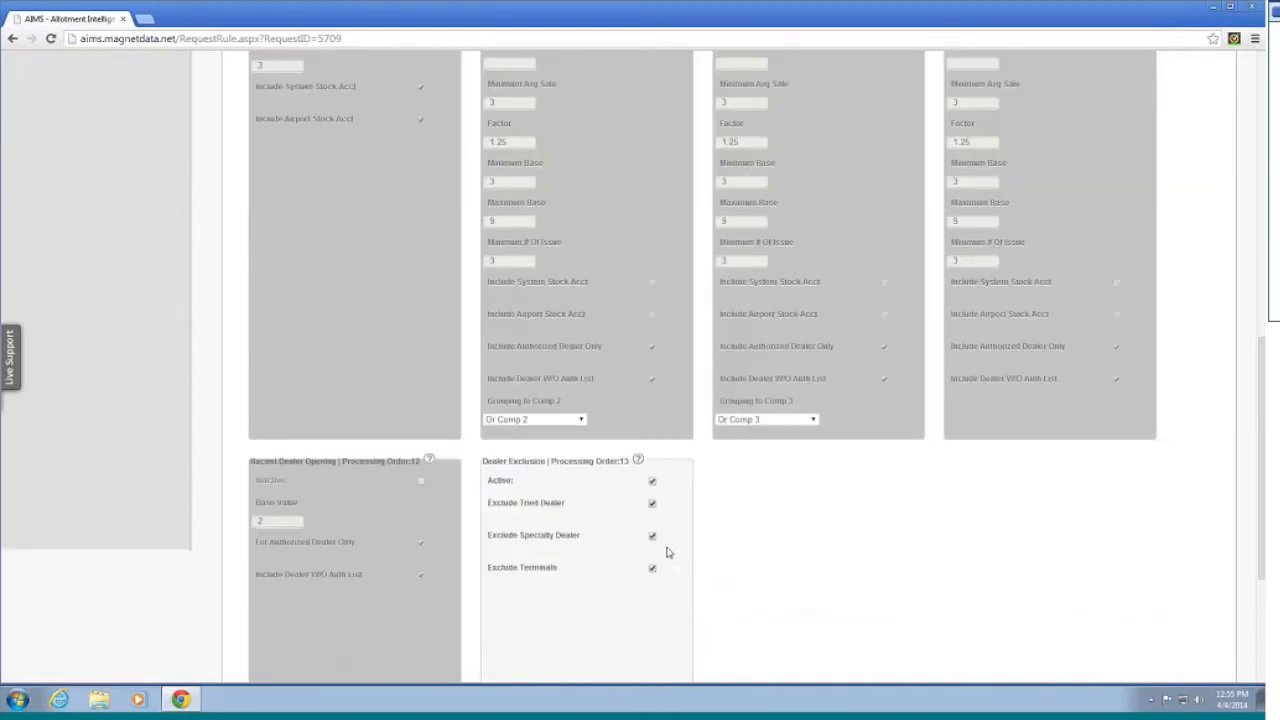
{"action": "scroll", "coordinate": [637, 588], "scroll_direction": "down", "scroll_amount": 1}
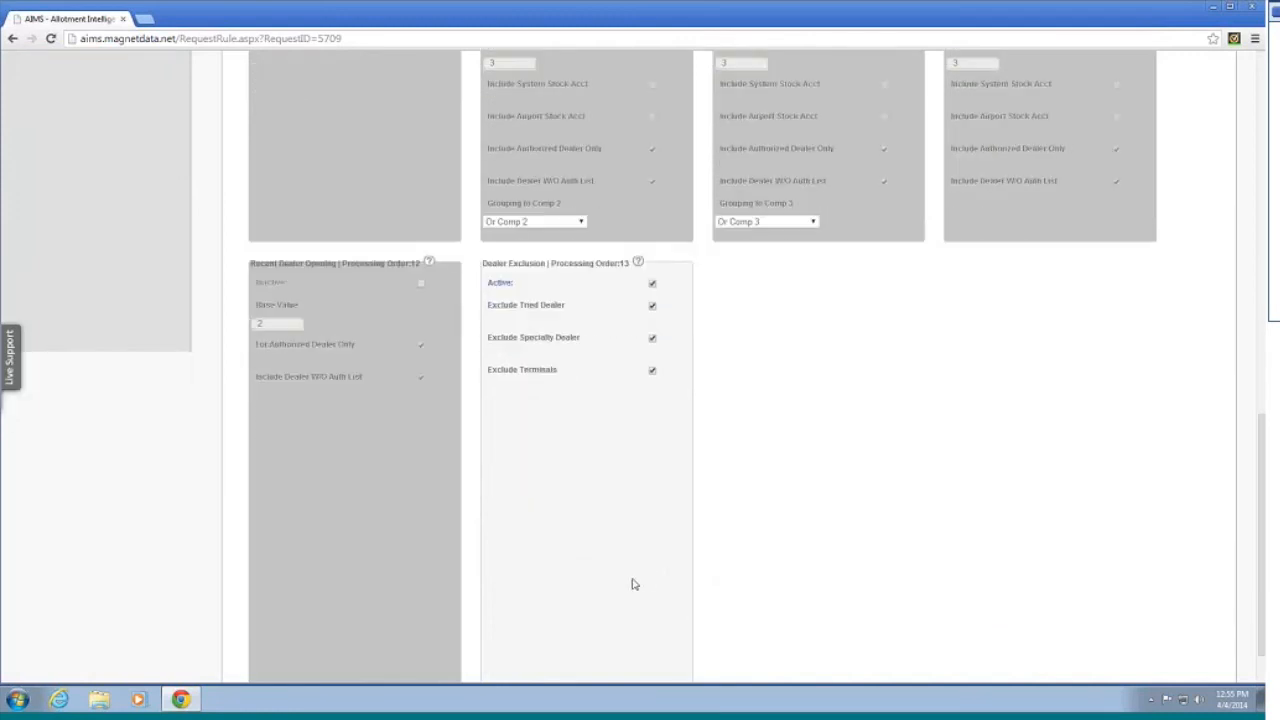
{"action": "scroll", "coordinate": [553, 456], "scroll_direction": "down", "scroll_amount": 1}
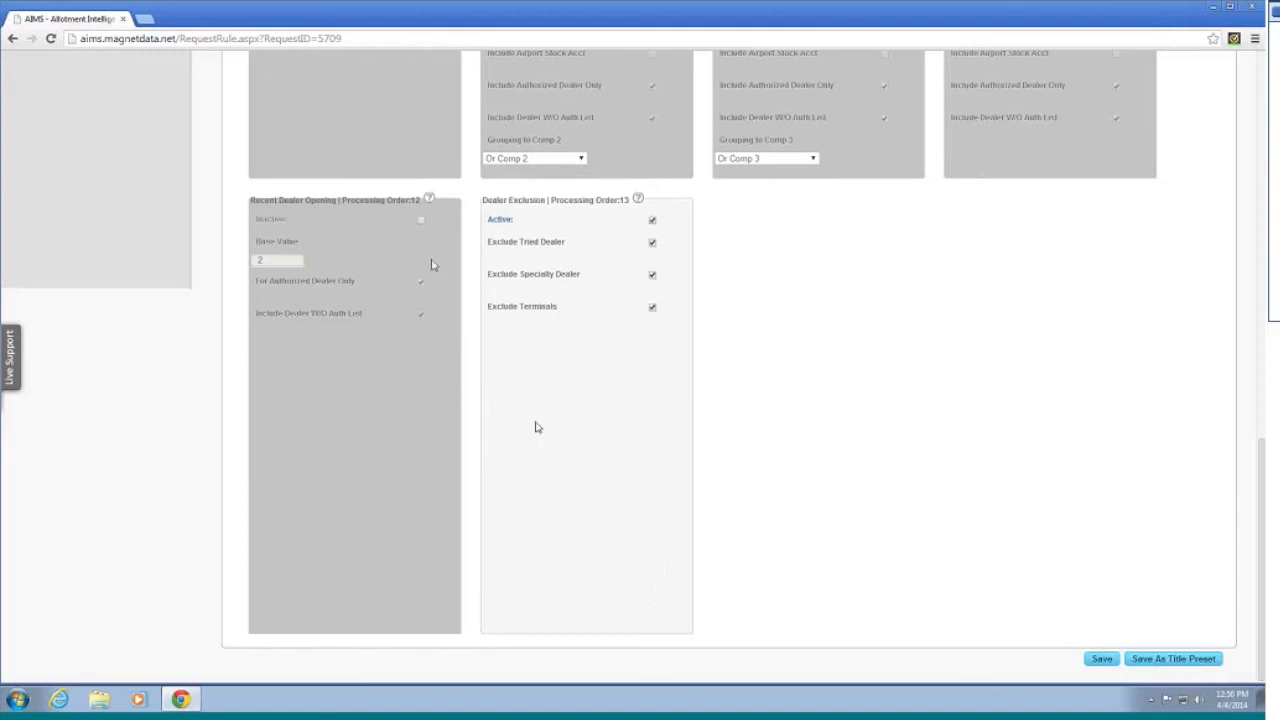
{"action": "mouse_move", "coordinate": [430, 201]}
{"action": "scroll", "coordinate": [368, 417], "scroll_direction": "up", "scroll_amount": 1}
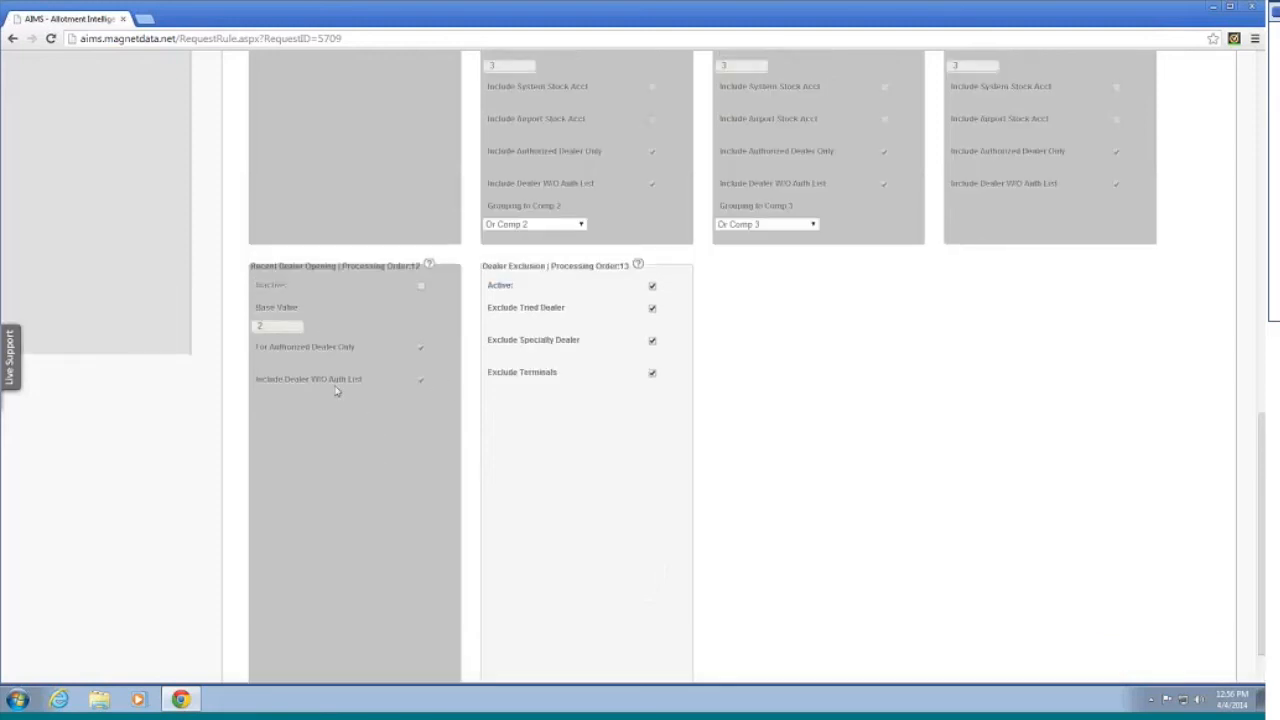
{"action": "scroll", "coordinate": [336, 391], "scroll_direction": "up", "scroll_amount": 4}
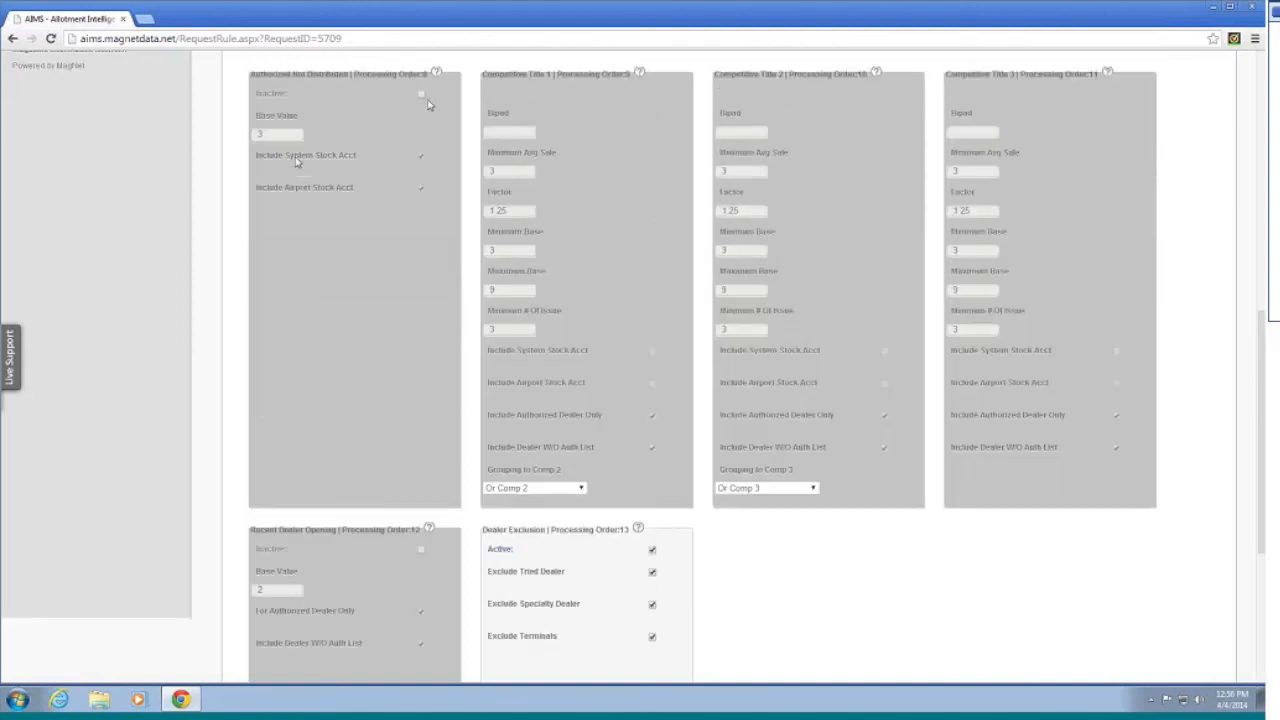
{"action": "scroll", "coordinate": [371, 575], "scroll_direction": "down", "scroll_amount": 2}
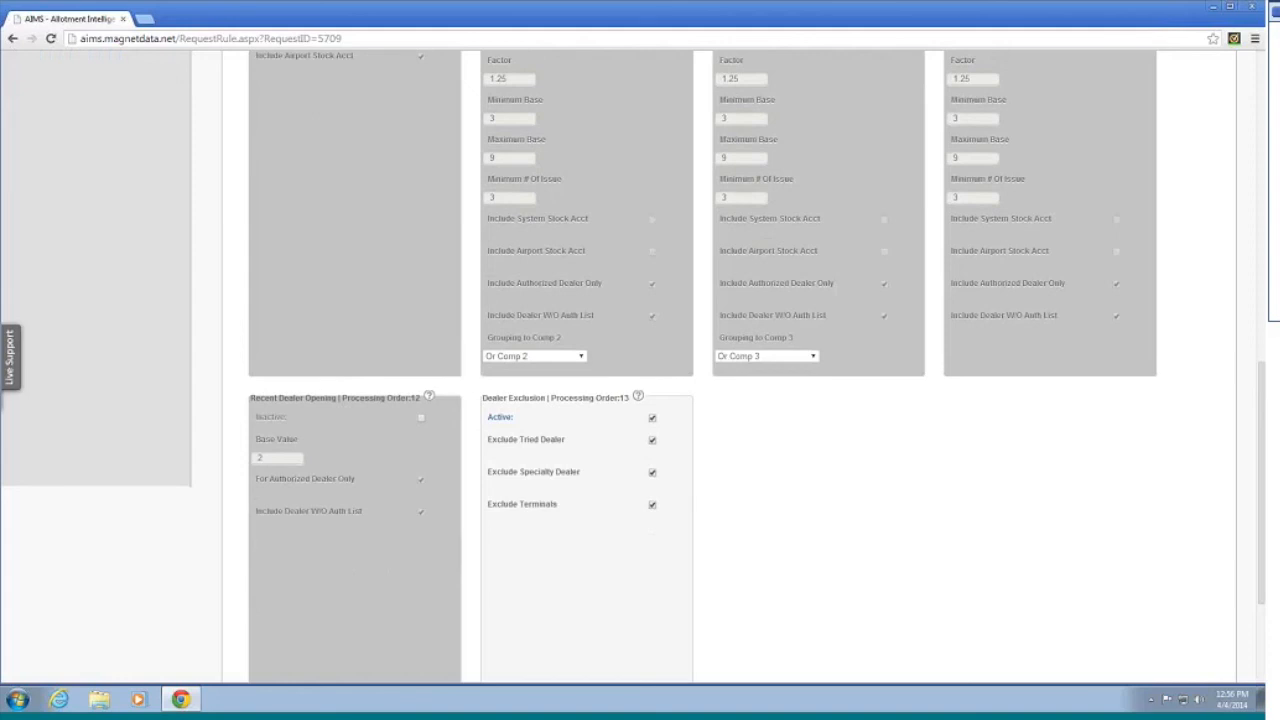
{"action": "scroll", "coordinate": [660, 657], "scroll_direction": "up", "scroll_amount": 2}
{"action": "scroll", "coordinate": [660, 657], "scroll_direction": "up", "scroll_amount": 3}
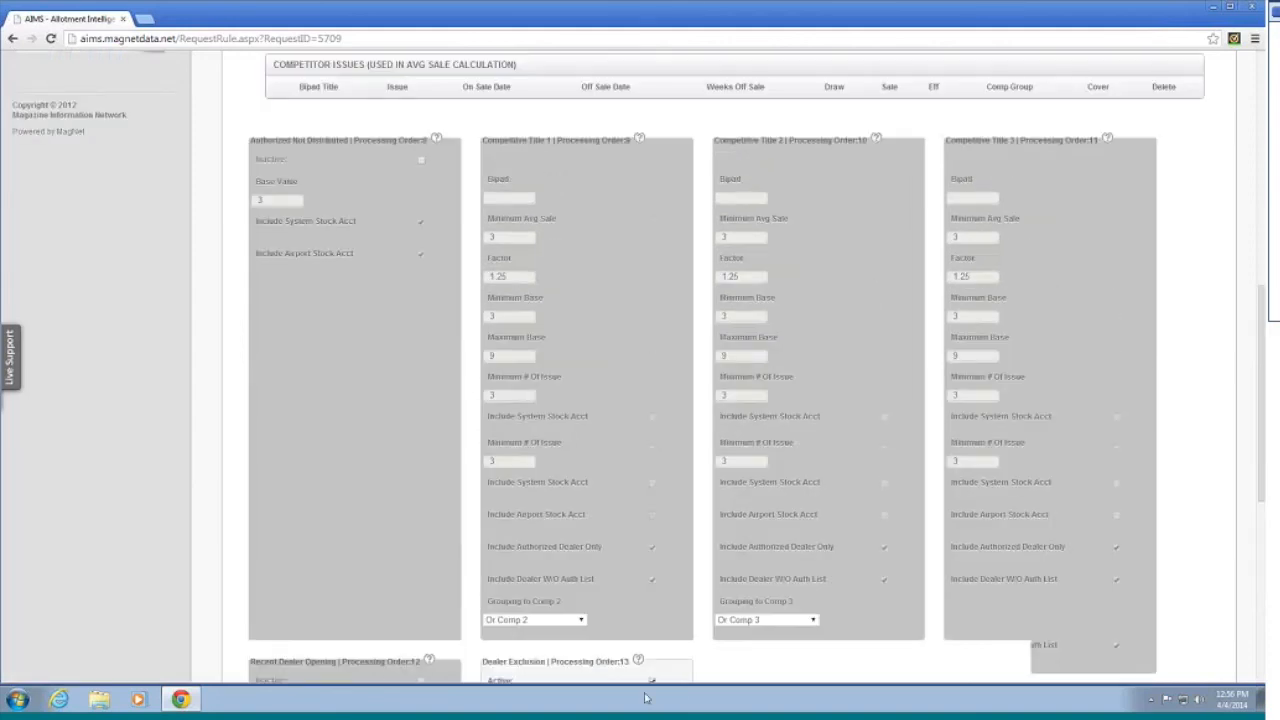
{"action": "scroll", "coordinate": [660, 660], "scroll_direction": "up", "scroll_amount": 4}
{"action": "scroll", "coordinate": [604, 577], "scroll_direction": "up", "scroll_amount": 2}
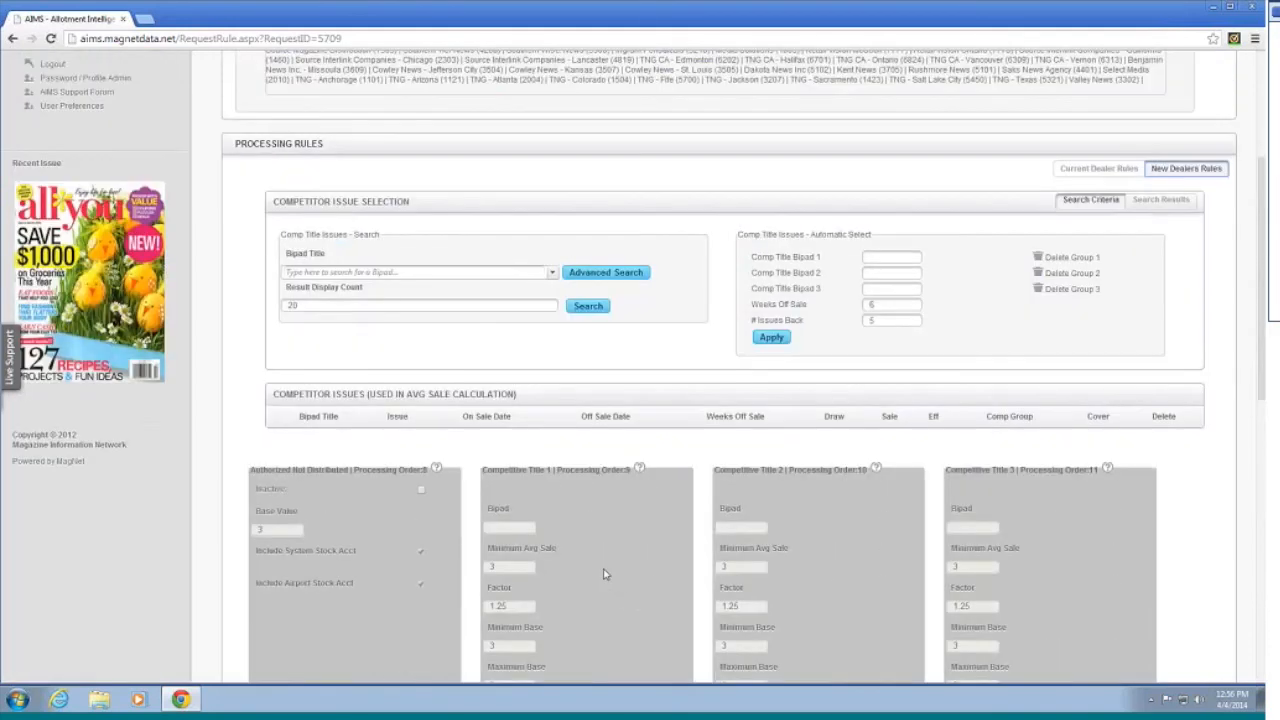
{"action": "scroll", "coordinate": [605, 570], "scroll_direction": "up", "scroll_amount": 4}
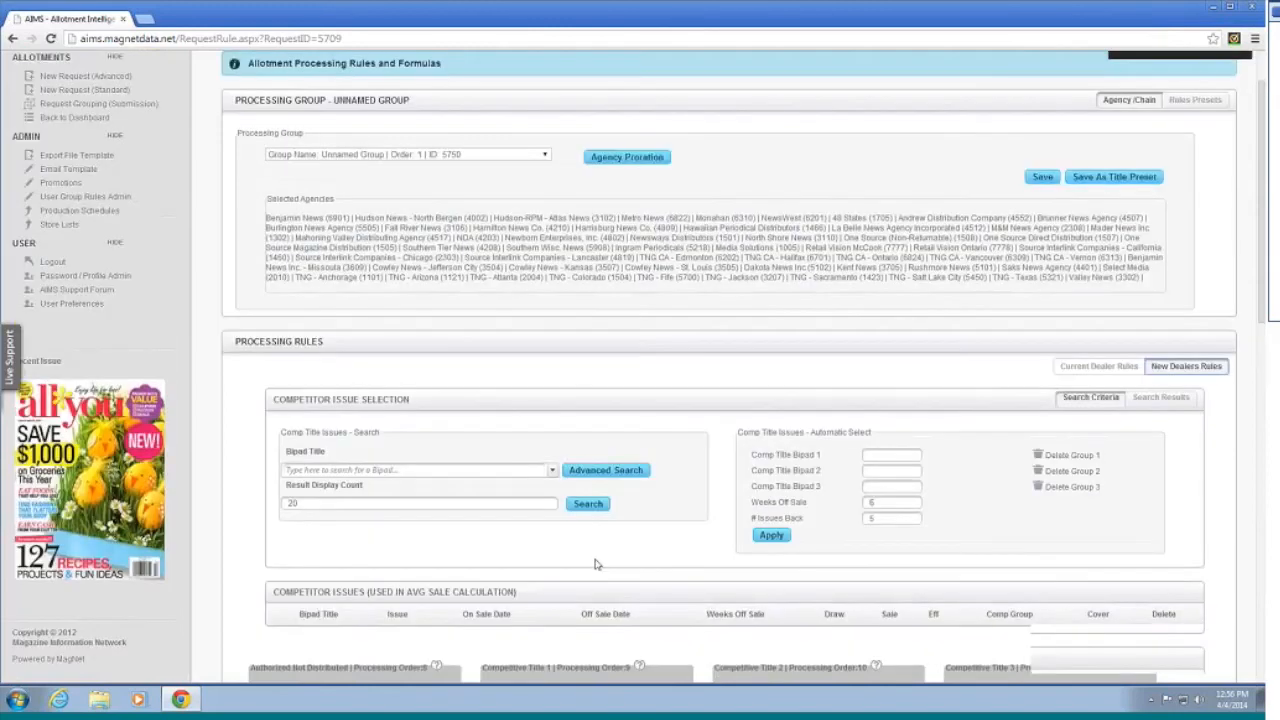
{"action": "scroll", "coordinate": [645, 357], "scroll_direction": "down", "scroll_amount": 2}
{"action": "scroll", "coordinate": [645, 357], "scroll_direction": "down", "scroll_amount": 3}
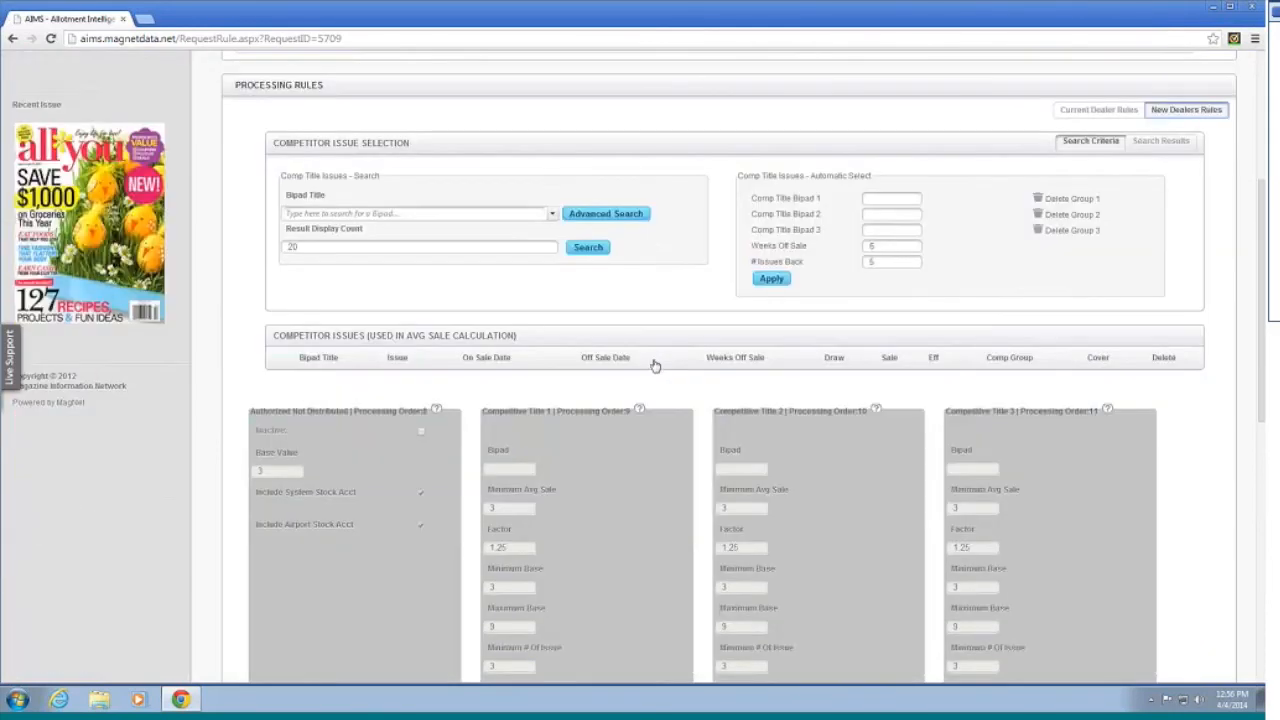
{"action": "scroll", "coordinate": [650, 362], "scroll_direction": "up", "scroll_amount": 1}
{"action": "scroll", "coordinate": [763, 390], "scroll_direction": "down", "scroll_amount": 4}
{"action": "scroll", "coordinate": [769, 384], "scroll_direction": "down", "scroll_amount": 5}
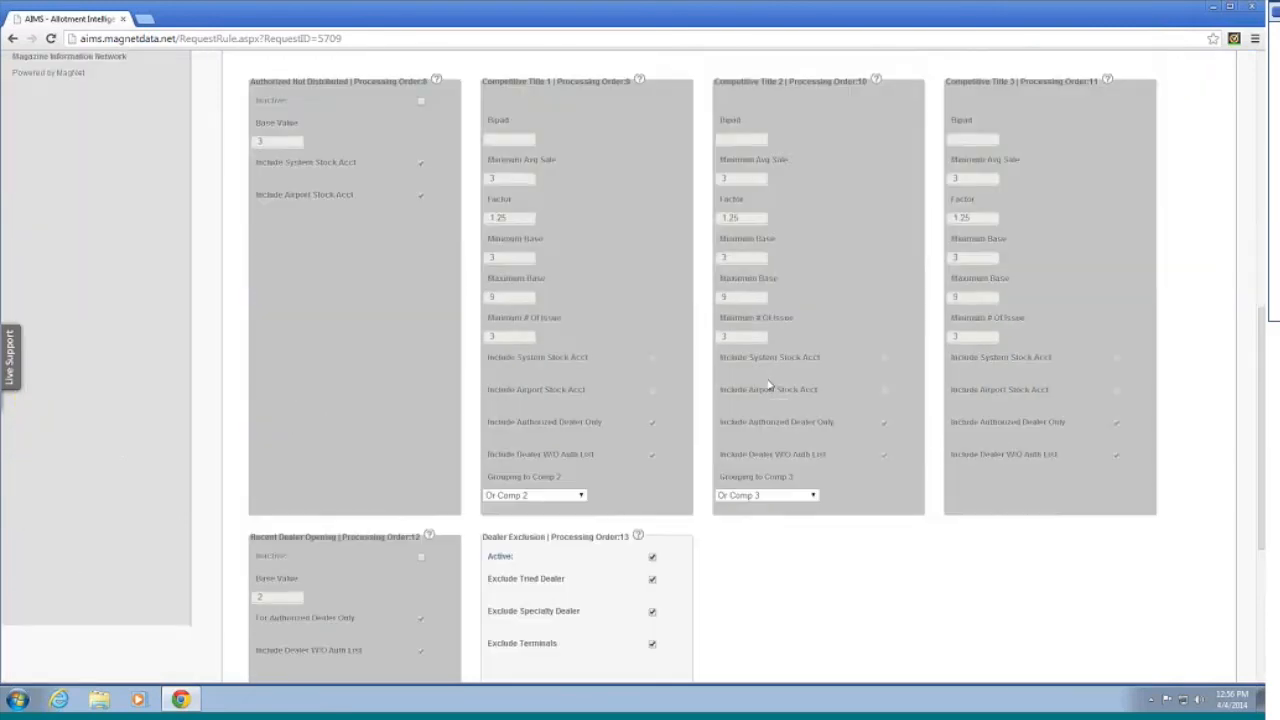
{"action": "scroll", "coordinate": [767, 390], "scroll_direction": "up", "scroll_amount": 9}
{"action": "left_click", "coordinate": [1099, 242]}
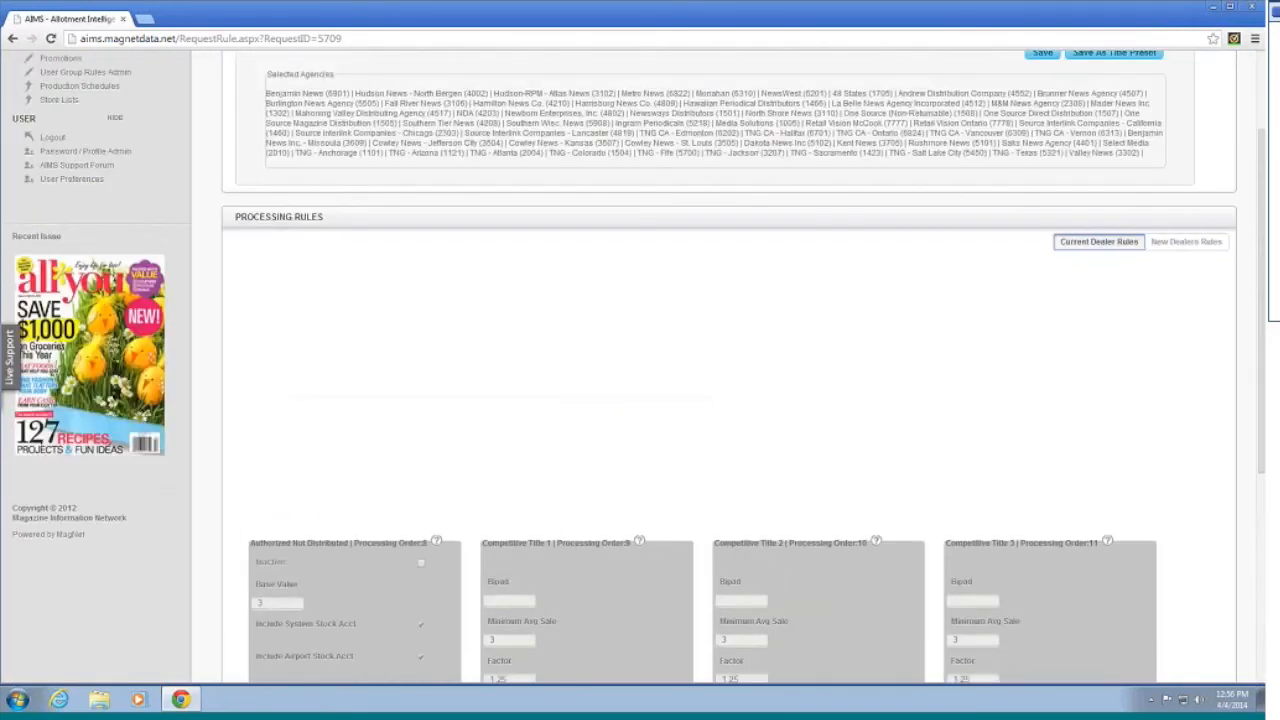
Step: Review the current-dealer rules (O&R sale type, Standard average sale), then return to New Dealers Rules
{"action": "scroll", "coordinate": [854, 333], "scroll_direction": "down", "scroll_amount": 2}
{"action": "scroll", "coordinate": [848, 332], "scroll_direction": "down", "scroll_amount": 1}
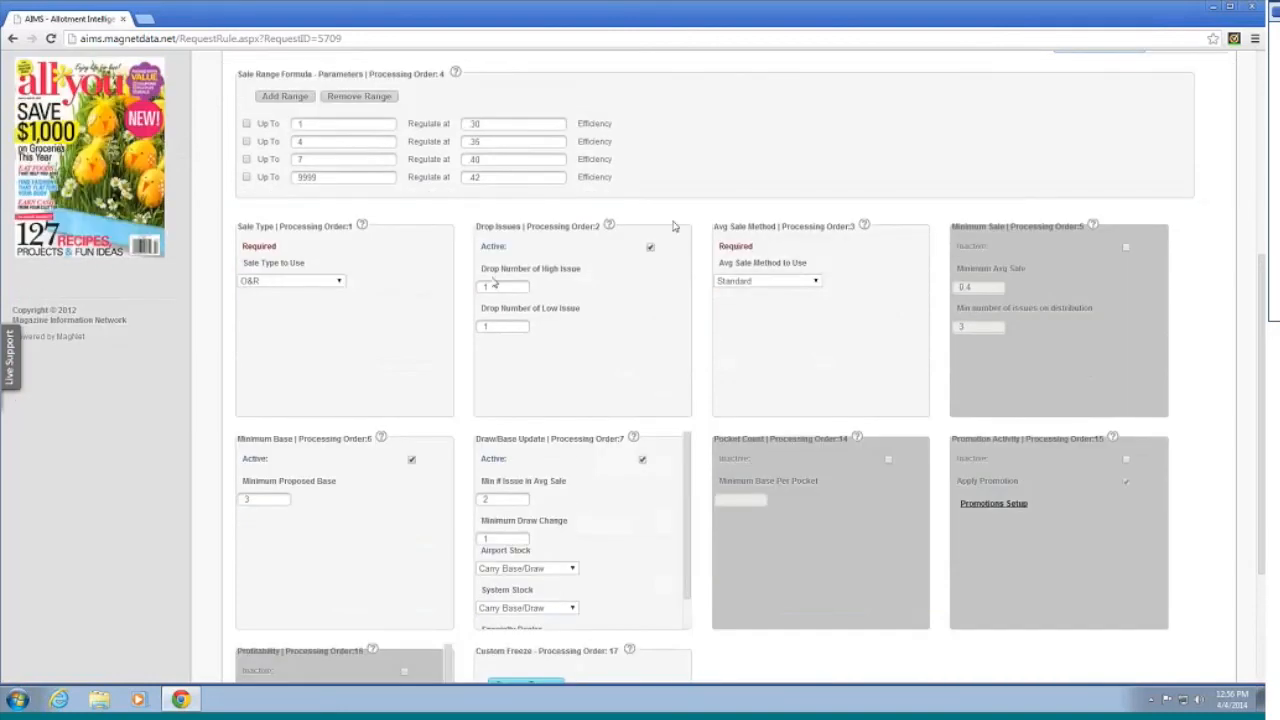
{"action": "scroll", "coordinate": [629, 363], "scroll_direction": "up", "scroll_amount": 2}
{"action": "mouse_move", "coordinate": [360, 358]}
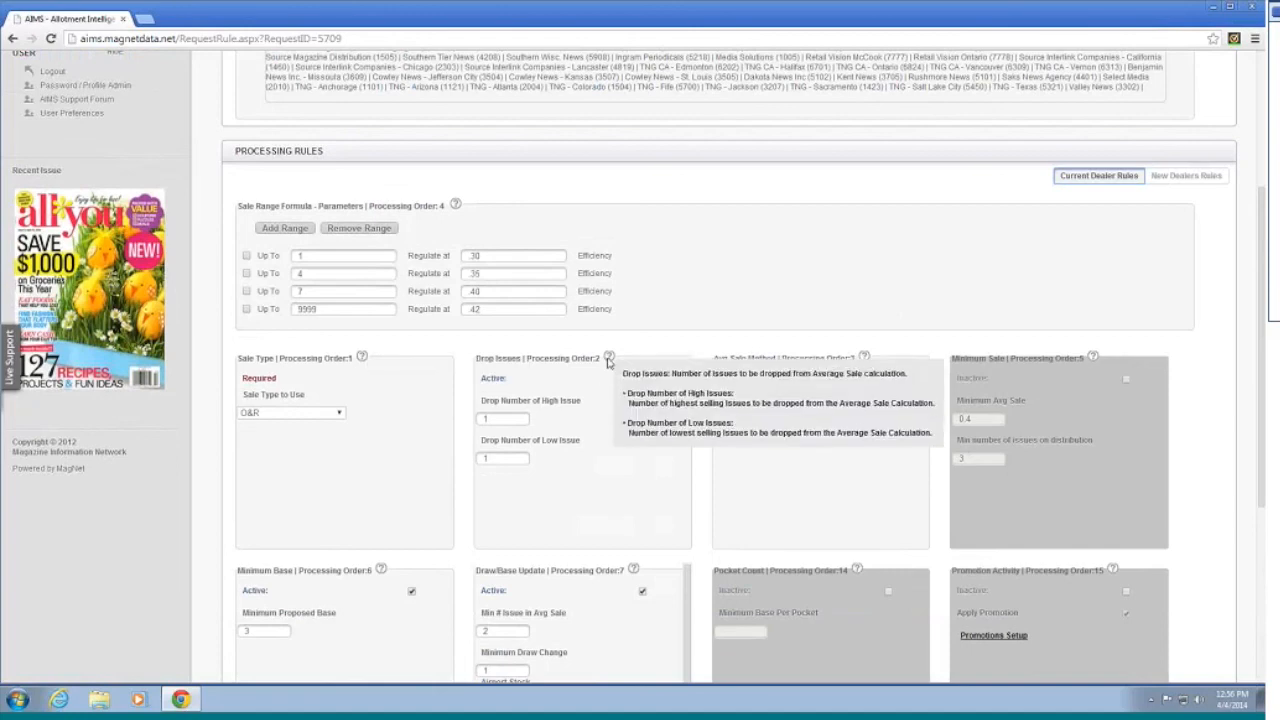
{"action": "scroll", "coordinate": [728, 435], "scroll_direction": "down", "scroll_amount": 2}
{"action": "scroll", "coordinate": [728, 435], "scroll_direction": "down", "scroll_amount": 2}
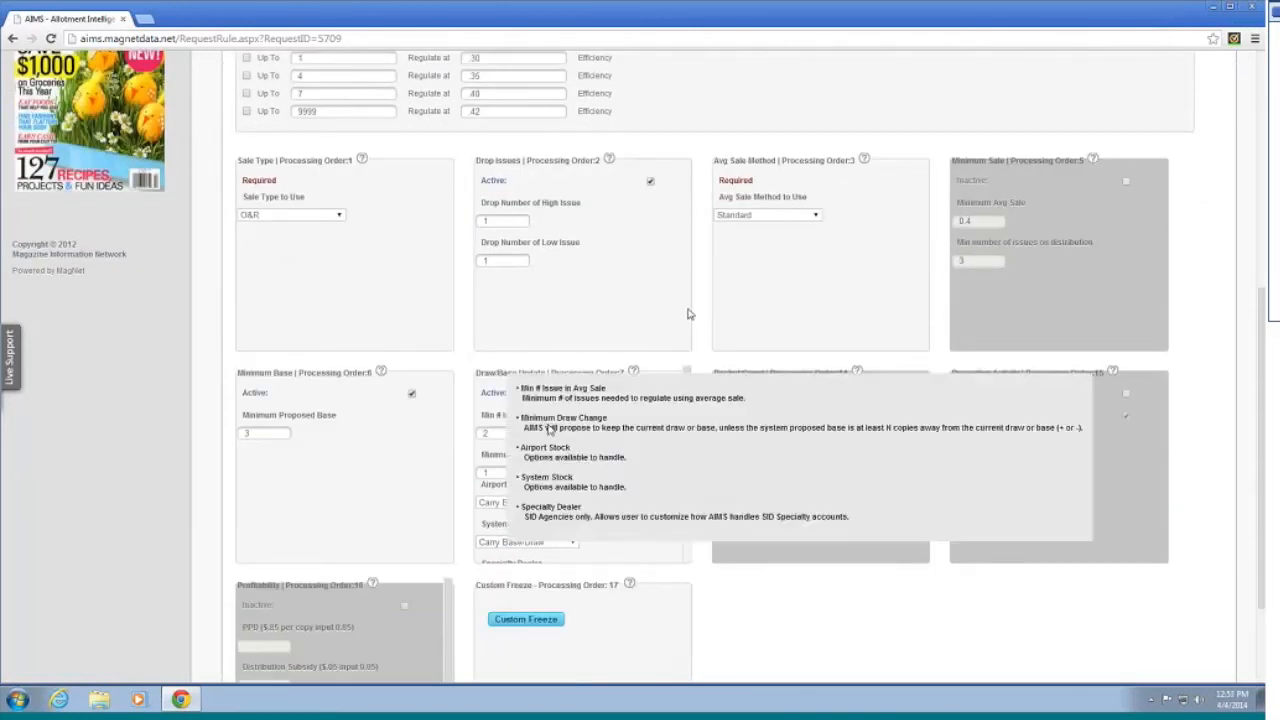
{"action": "scroll", "coordinate": [672, 386], "scroll_direction": "up", "scroll_amount": 2}
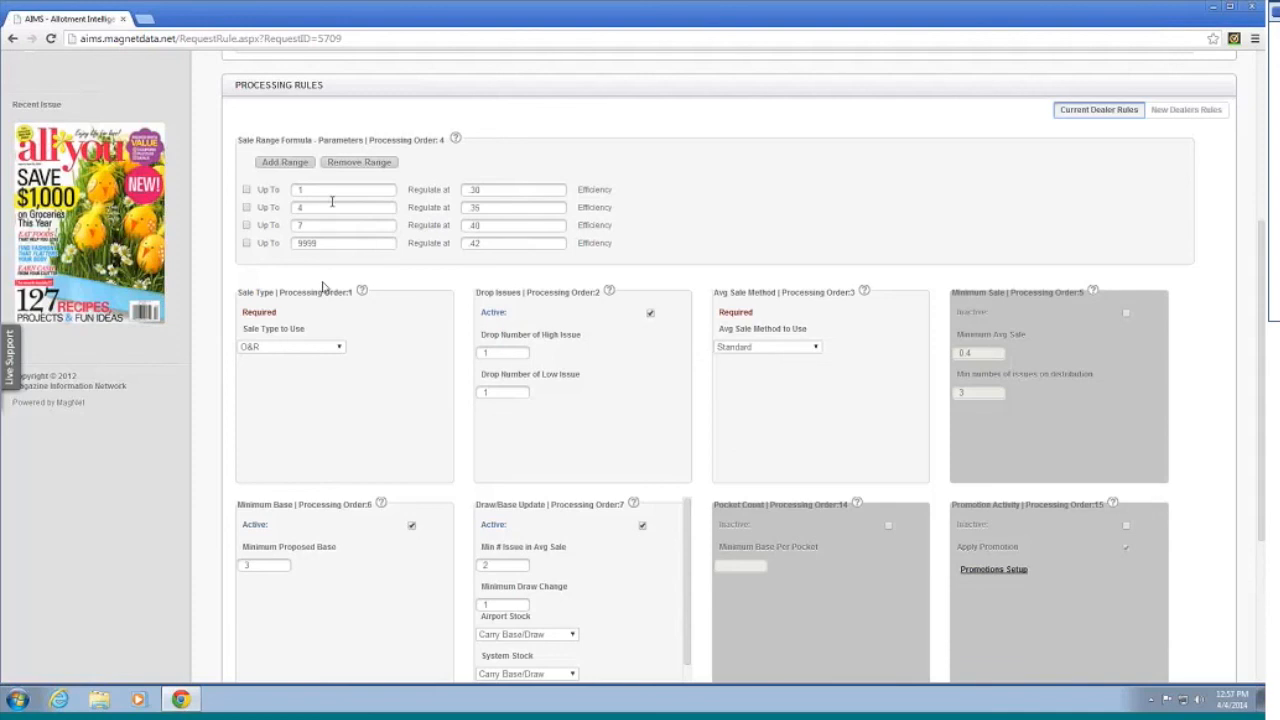
{"action": "mouse_move", "coordinate": [341, 297]}
{"action": "scroll", "coordinate": [706, 409], "scroll_direction": "down", "scroll_amount": 3}
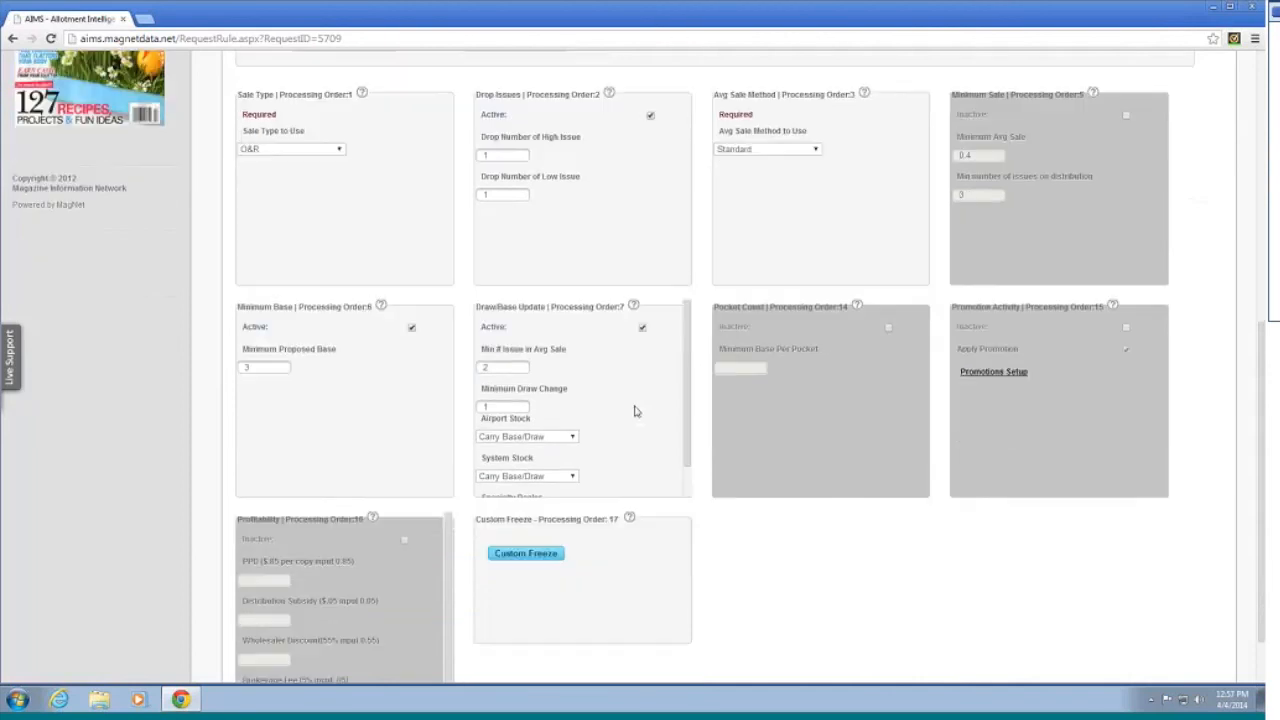
{"action": "scroll", "coordinate": [414, 394], "scroll_direction": "down", "scroll_amount": 1}
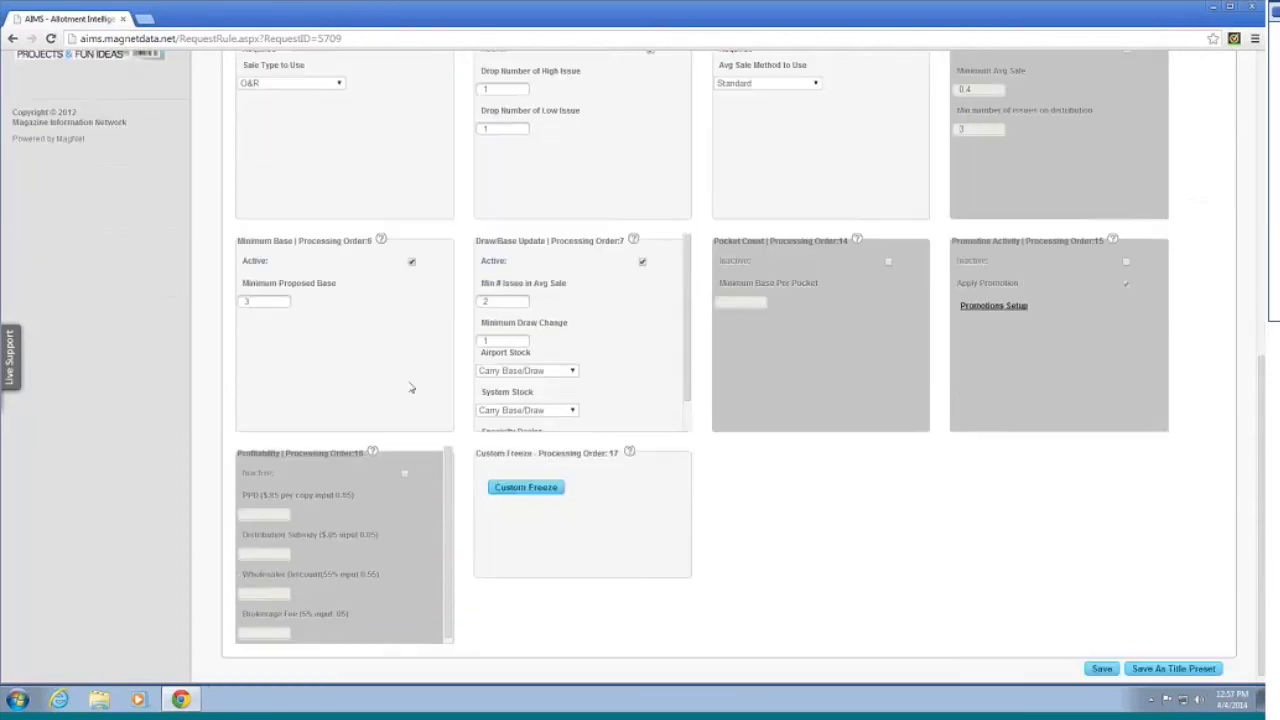
{"action": "scroll", "coordinate": [410, 388], "scroll_direction": "up", "scroll_amount": 2}
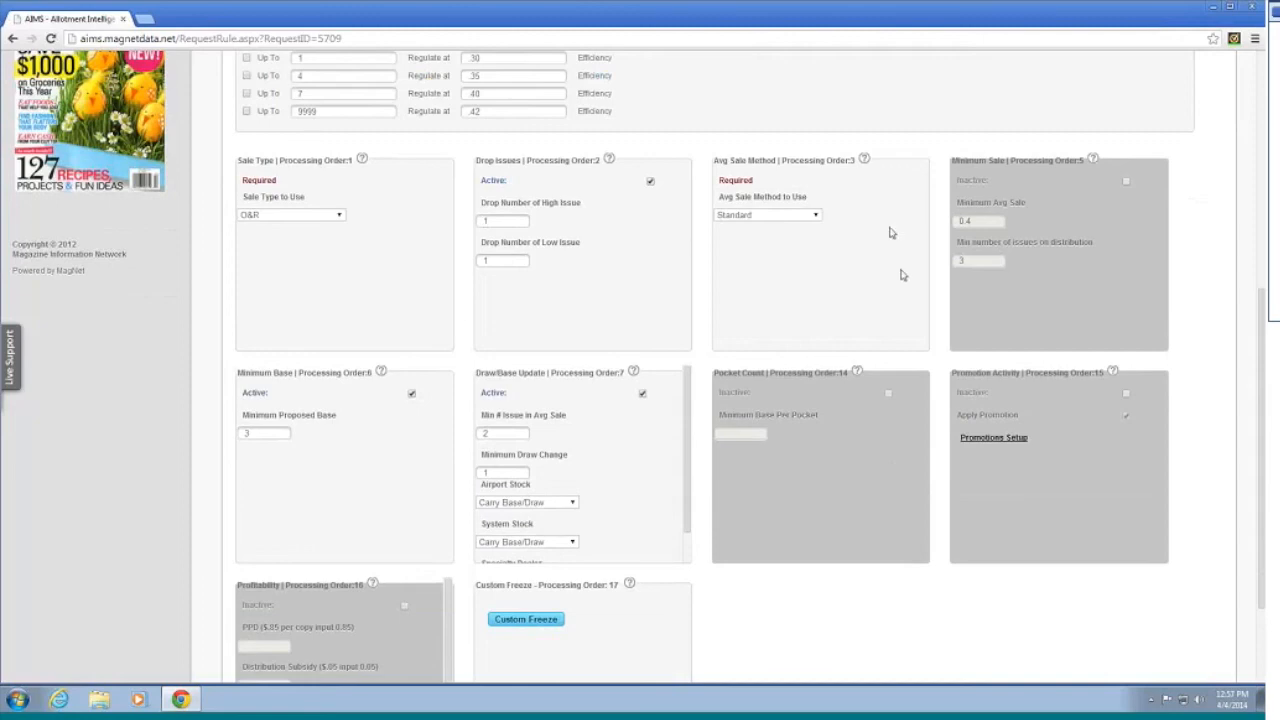
{"action": "scroll", "coordinate": [908, 449], "scroll_direction": "up", "scroll_amount": 3}
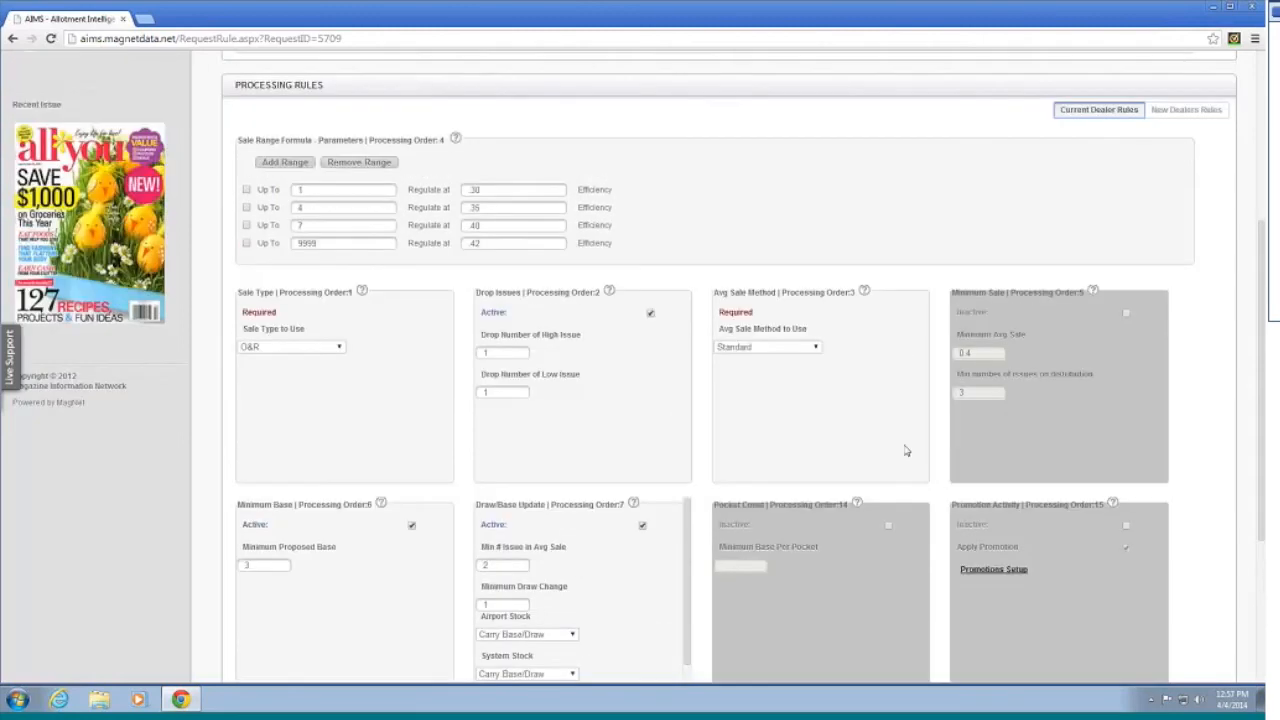
{"action": "left_click", "coordinate": [1204, 177]}
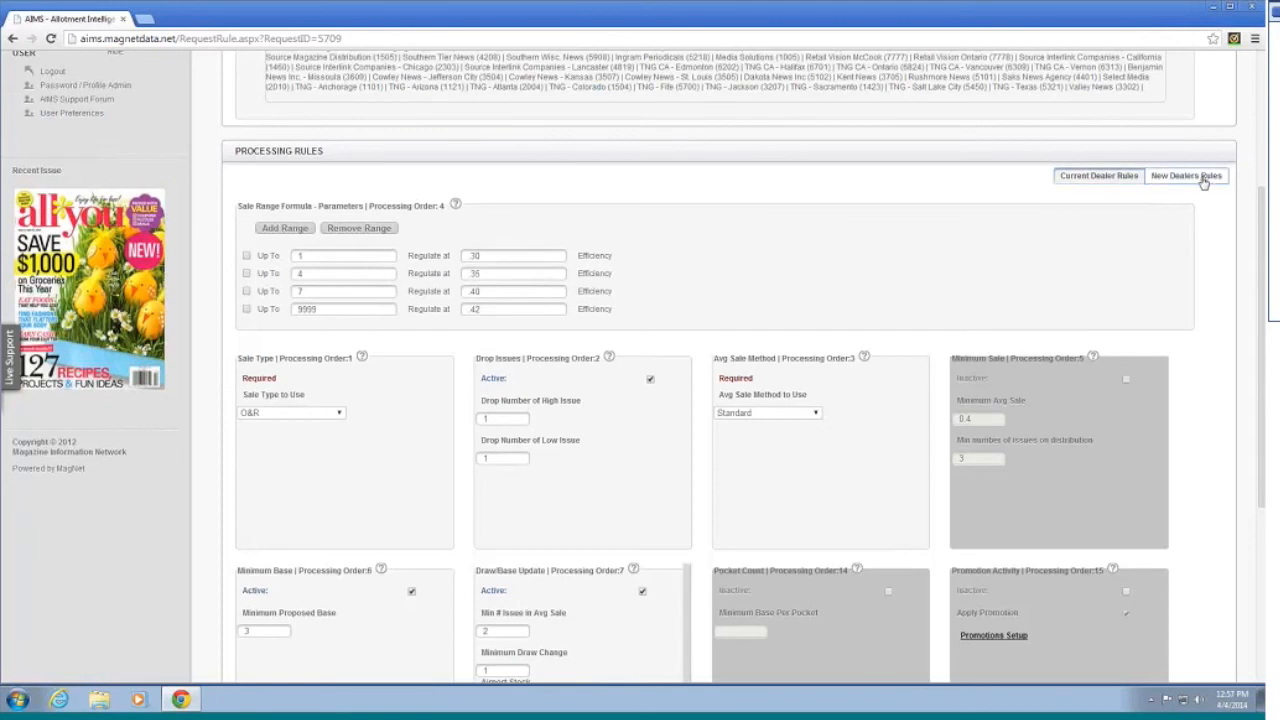
Step: Start a competitor title search by Bipad and abandon it without choosing a title
{"action": "scroll", "coordinate": [650, 333], "scroll_direction": "down", "scroll_amount": 1}
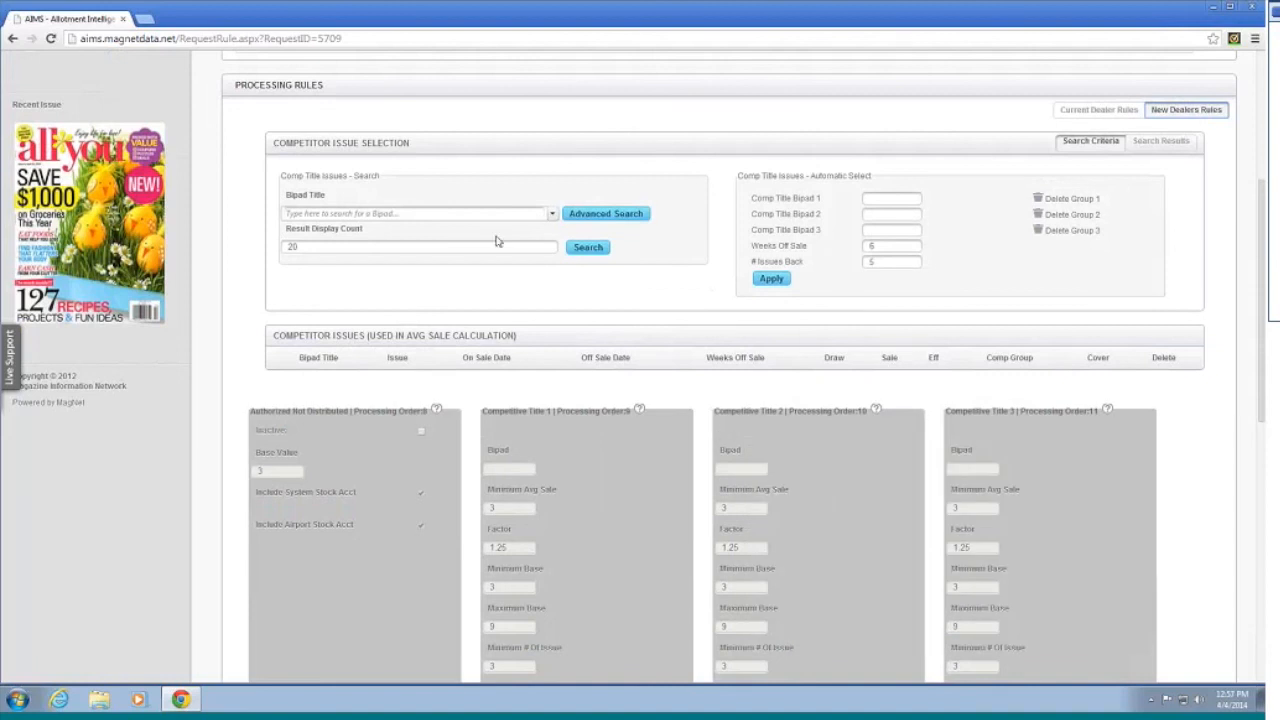
{"action": "left_click", "coordinate": [470, 214]}
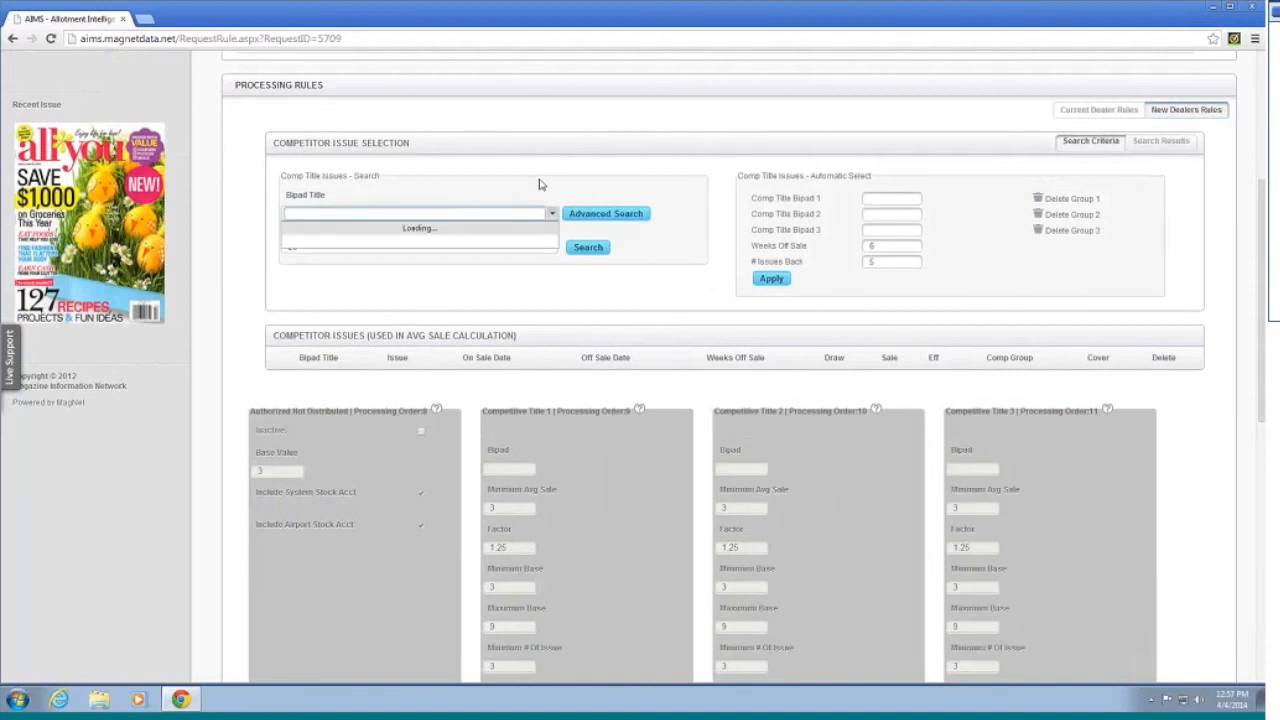
{"action": "left_click", "coordinate": [593, 179]}
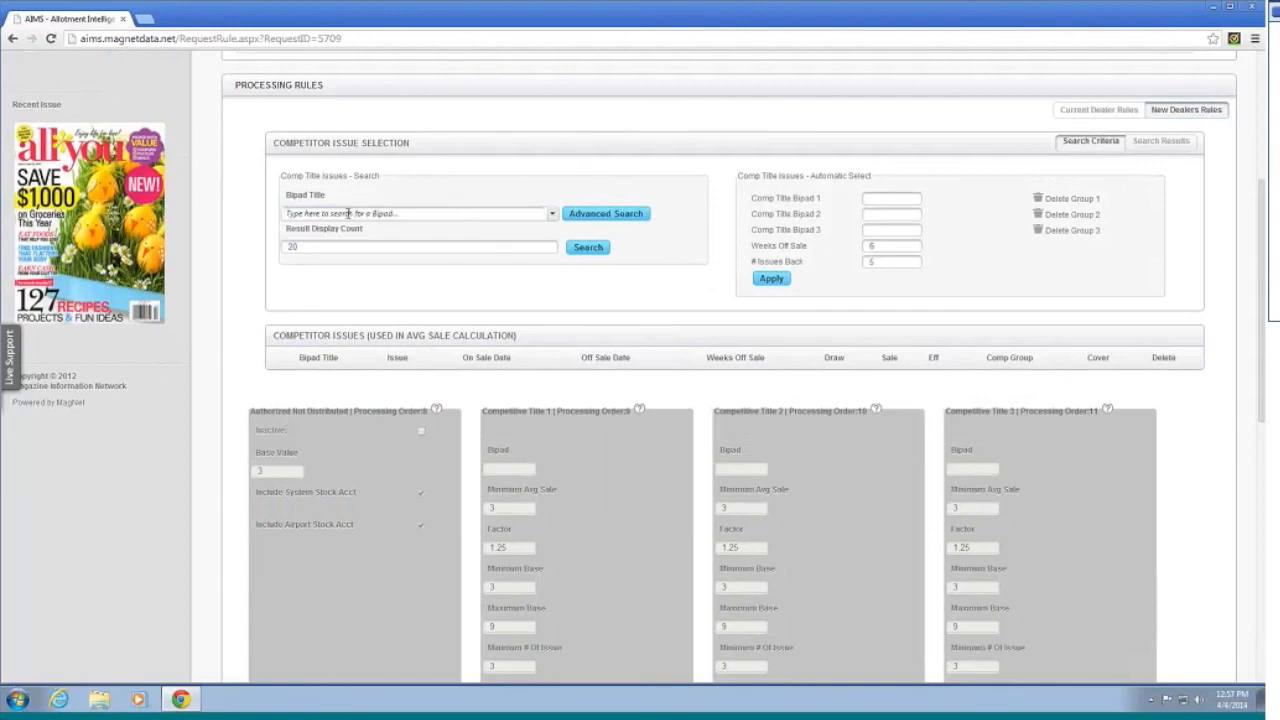
Step: Advance request 5709 to the Allotment Processing step
{"action": "scroll", "coordinate": [510, 398], "scroll_direction": "up", "scroll_amount": 2}
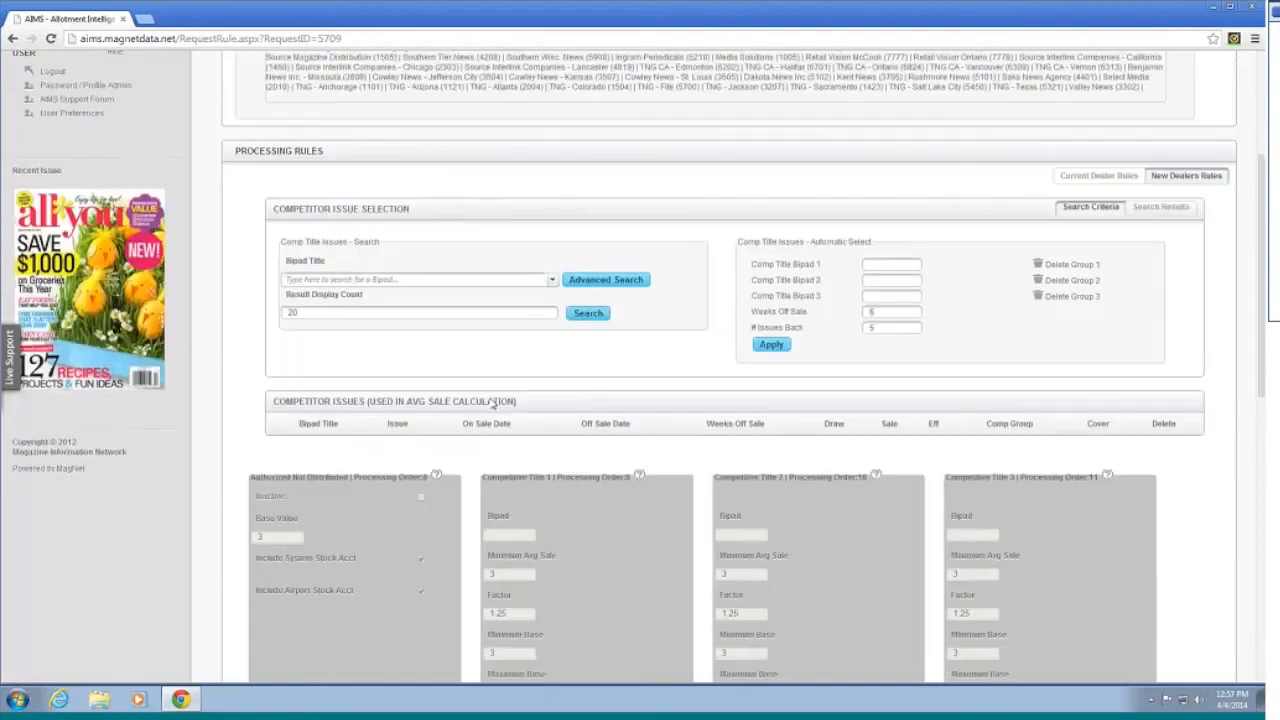
{"action": "scroll", "coordinate": [504, 378], "scroll_direction": "up", "scroll_amount": 2}
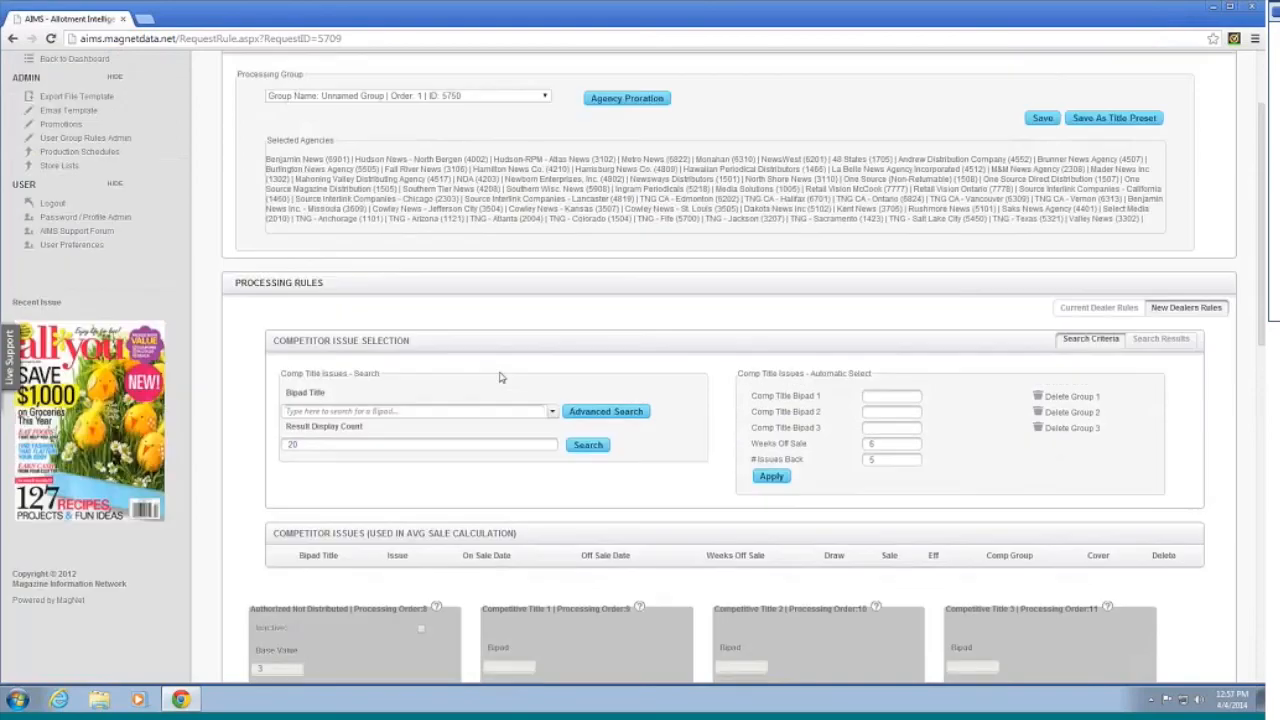
{"action": "scroll", "coordinate": [504, 380], "scroll_direction": "up", "scroll_amount": 1}
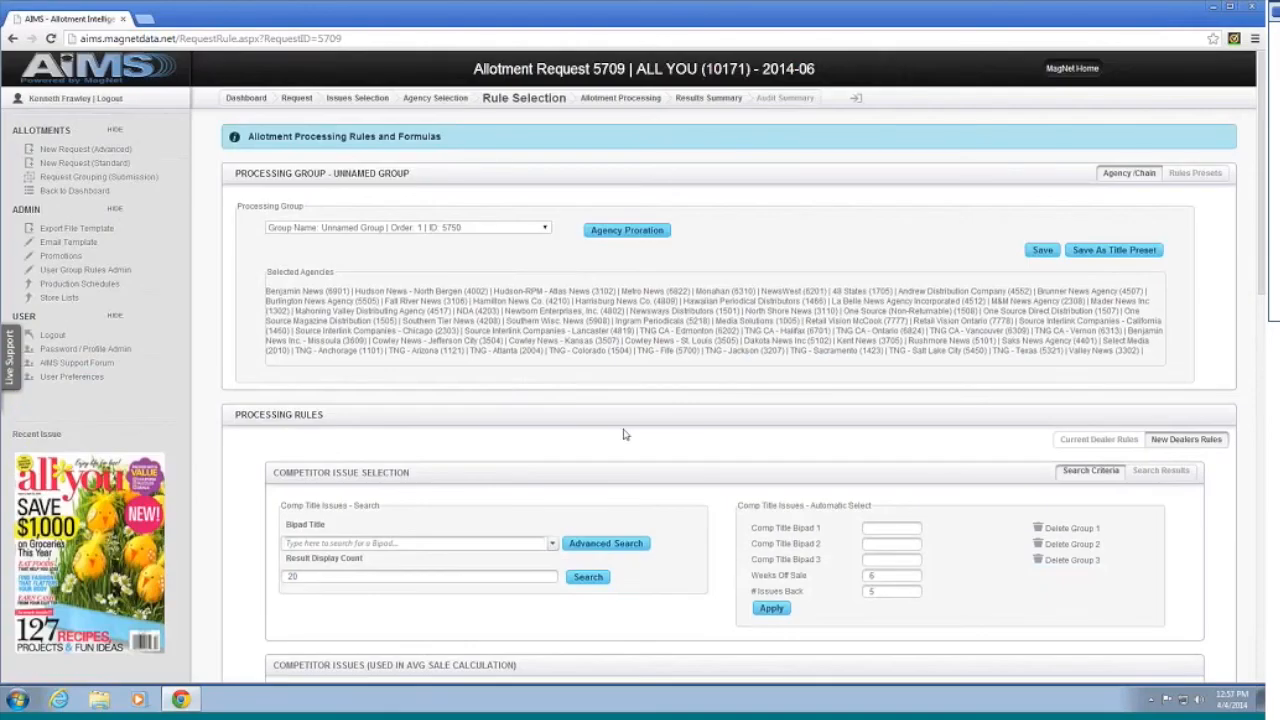
{"action": "scroll", "coordinate": [626, 380], "scroll_direction": "down", "scroll_amount": 6}
{"action": "scroll", "coordinate": [631, 416], "scroll_direction": "down", "scroll_amount": 3}
{"action": "scroll", "coordinate": [625, 410], "scroll_direction": "up", "scroll_amount": 9}
{"action": "left_click", "coordinate": [614, 100]}
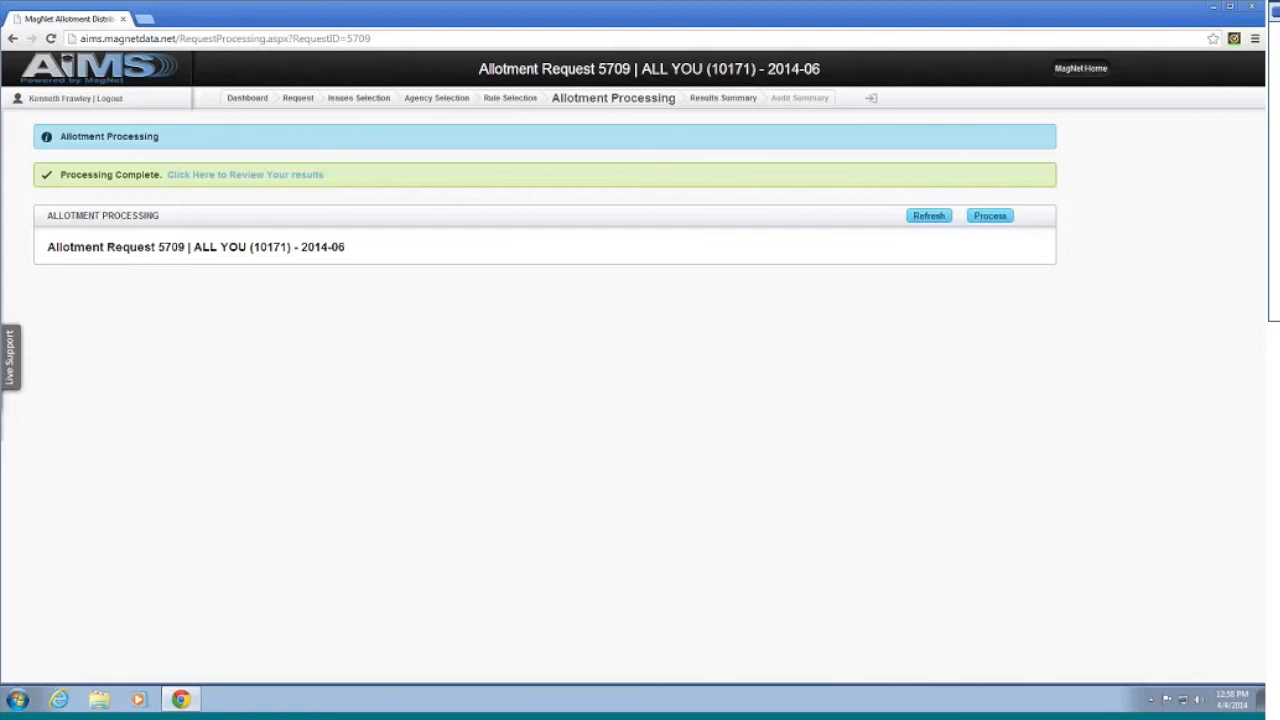
Step: Scan request 5709's Agency Summary grid down to its totals, then view the Make Order Summary
{"action": "left_click", "coordinate": [280, 180]}
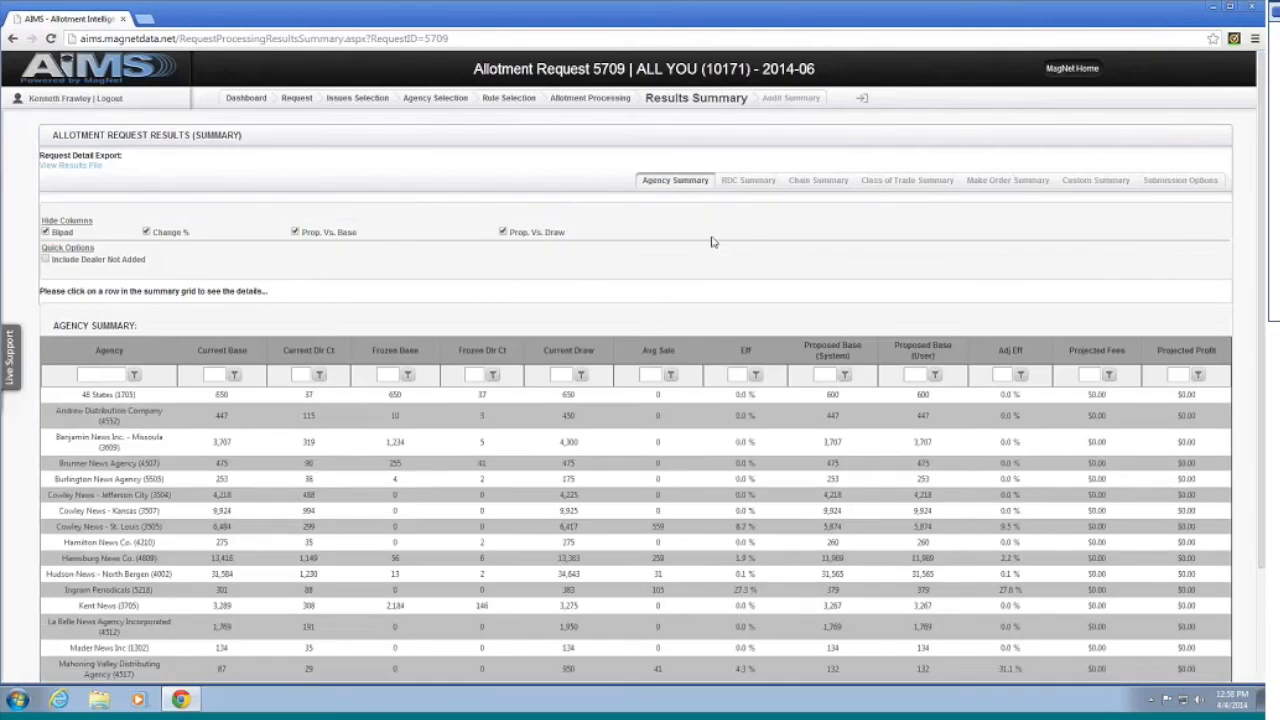
{"action": "scroll", "coordinate": [718, 330], "scroll_direction": "down", "scroll_amount": 3}
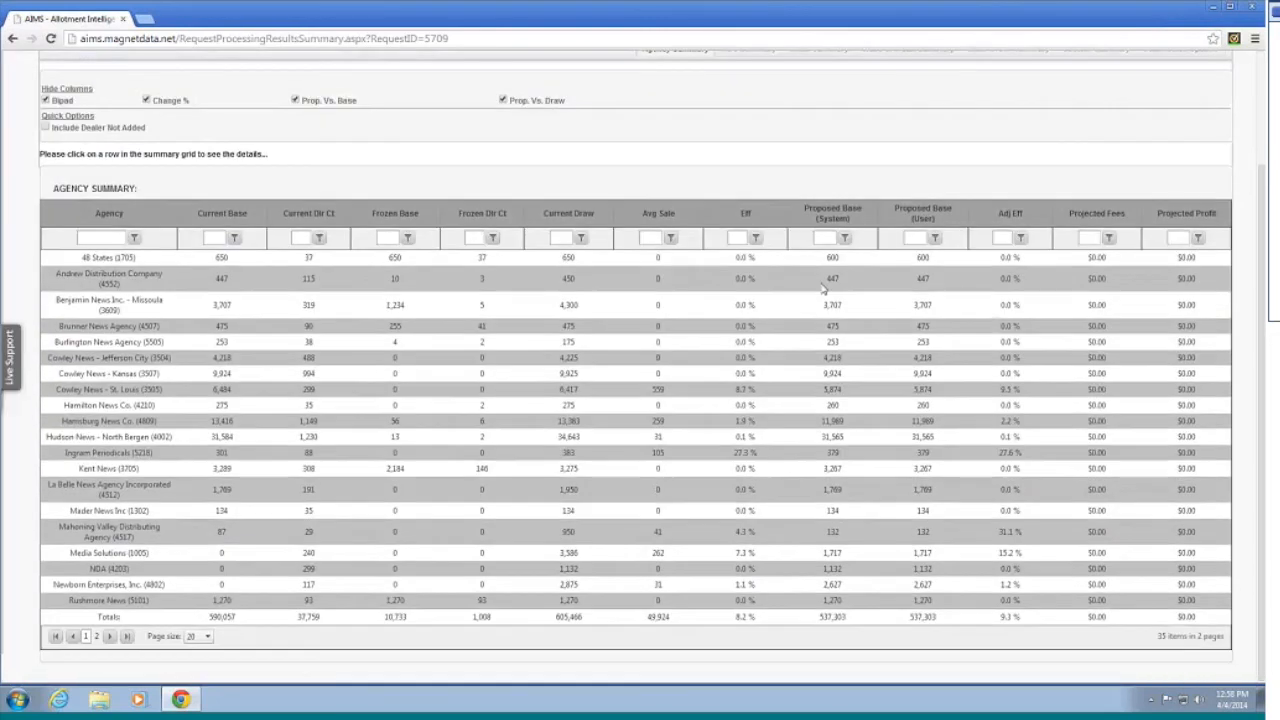
{"action": "scroll", "coordinate": [760, 323], "scroll_direction": "up", "scroll_amount": 1}
{"action": "scroll", "coordinate": [760, 323], "scroll_direction": "up", "scroll_amount": 2}
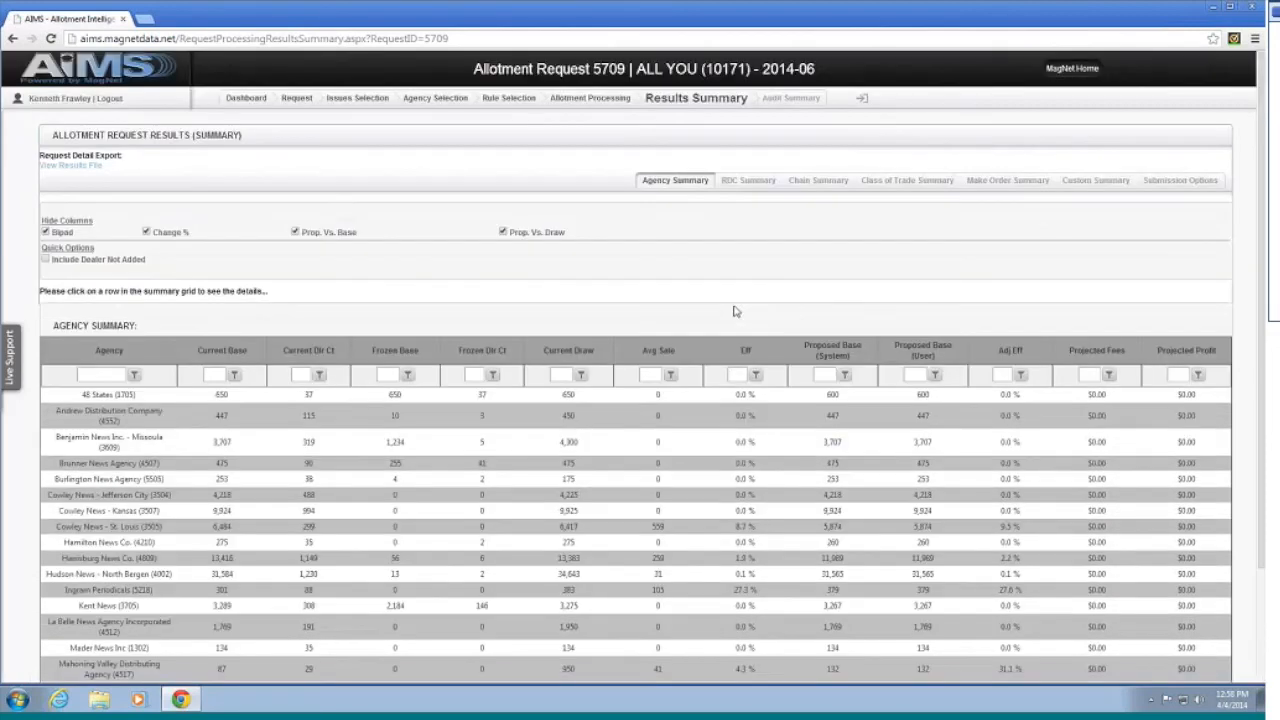
{"action": "scroll", "coordinate": [769, 372], "scroll_direction": "down", "scroll_amount": 3}
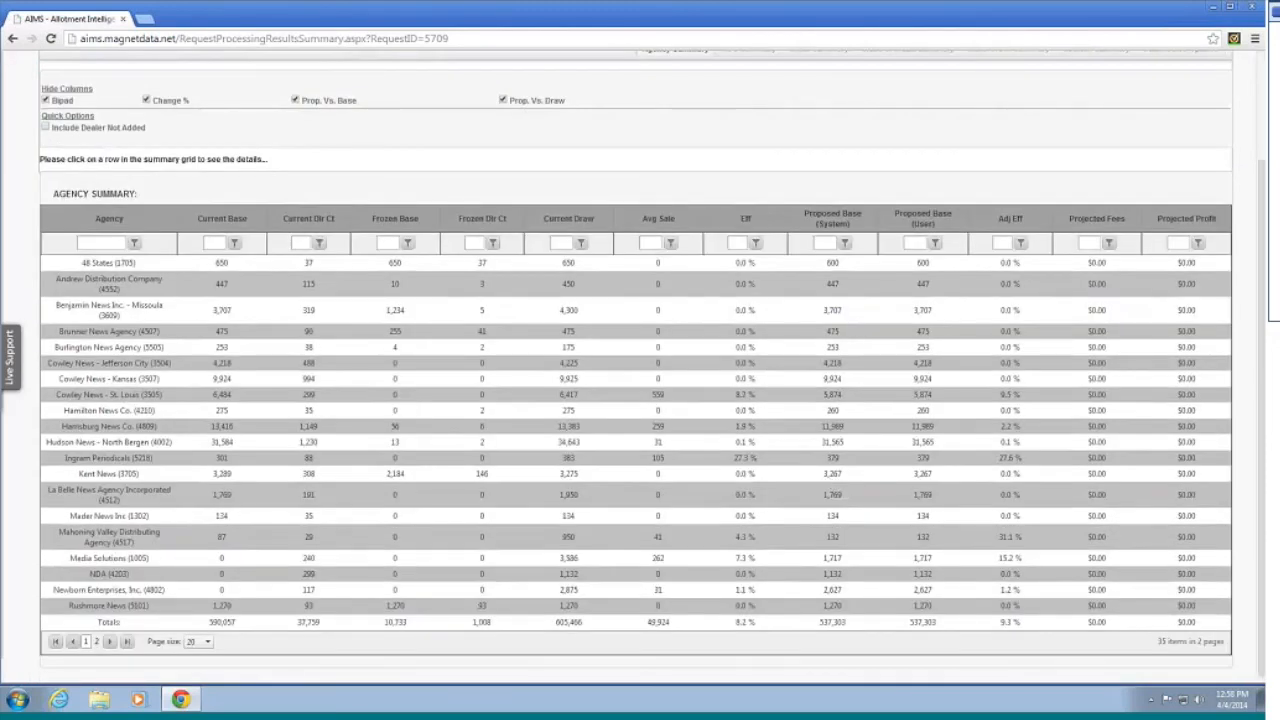
{"action": "scroll", "coordinate": [716, 411], "scroll_direction": "up", "scroll_amount": 2}
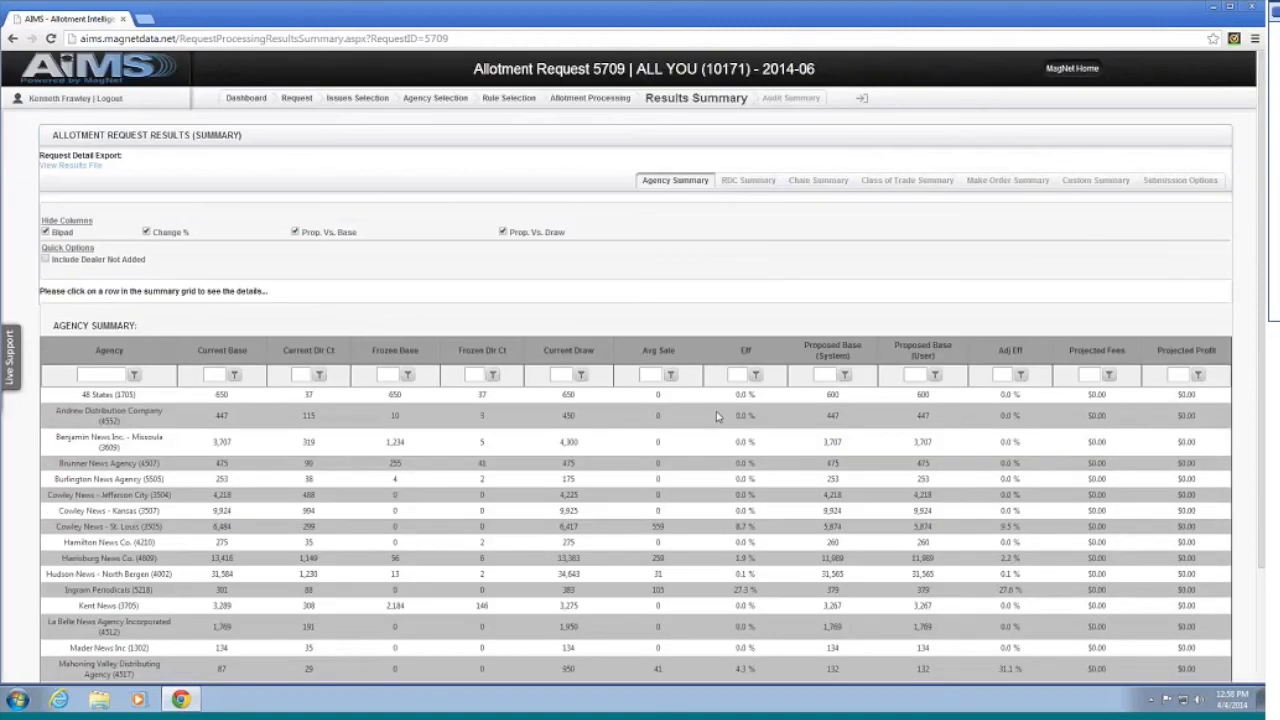
{"action": "scroll", "coordinate": [716, 417], "scroll_direction": "down", "scroll_amount": 2}
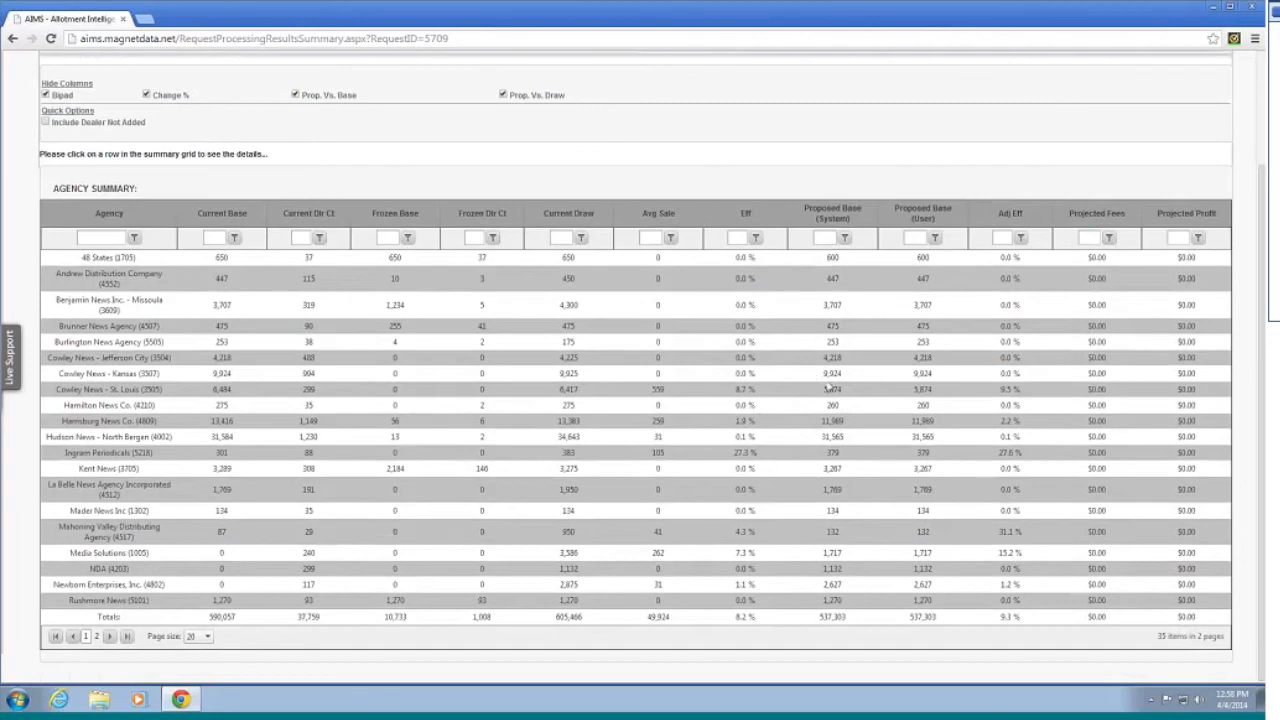
{"action": "scroll", "coordinate": [825, 388], "scroll_direction": "up", "scroll_amount": 2}
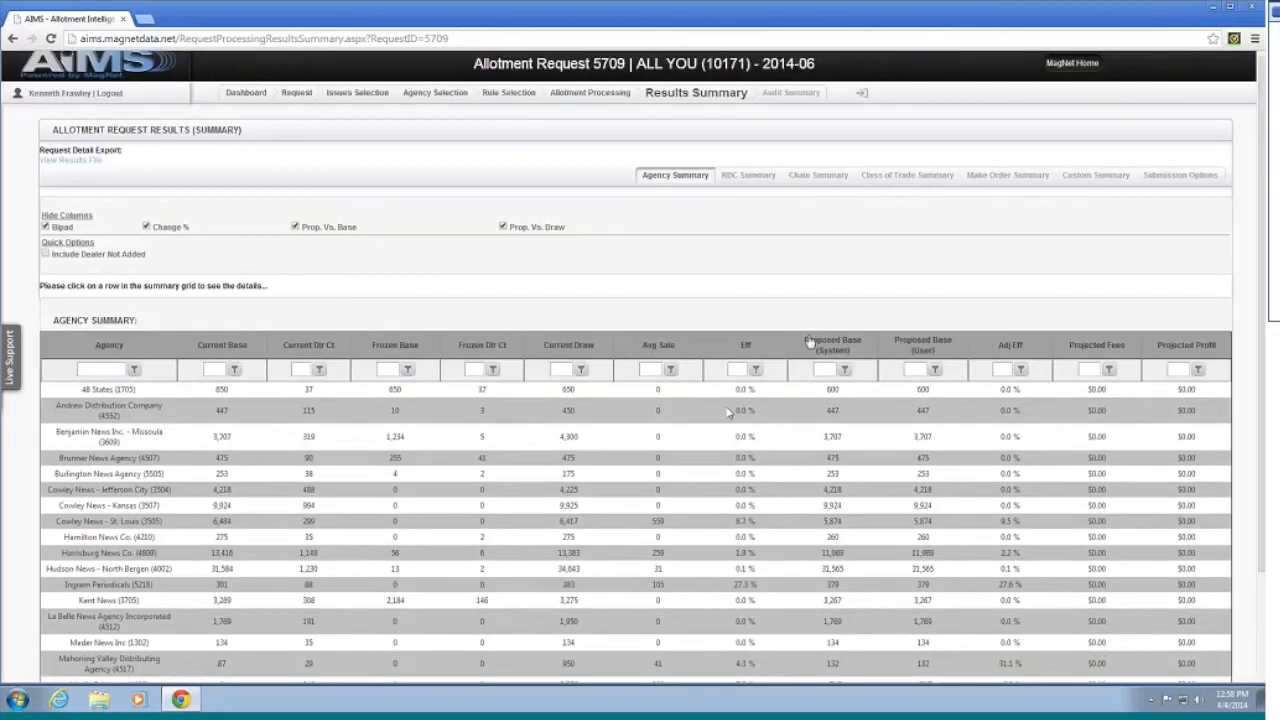
{"action": "left_click", "coordinate": [1010, 176]}
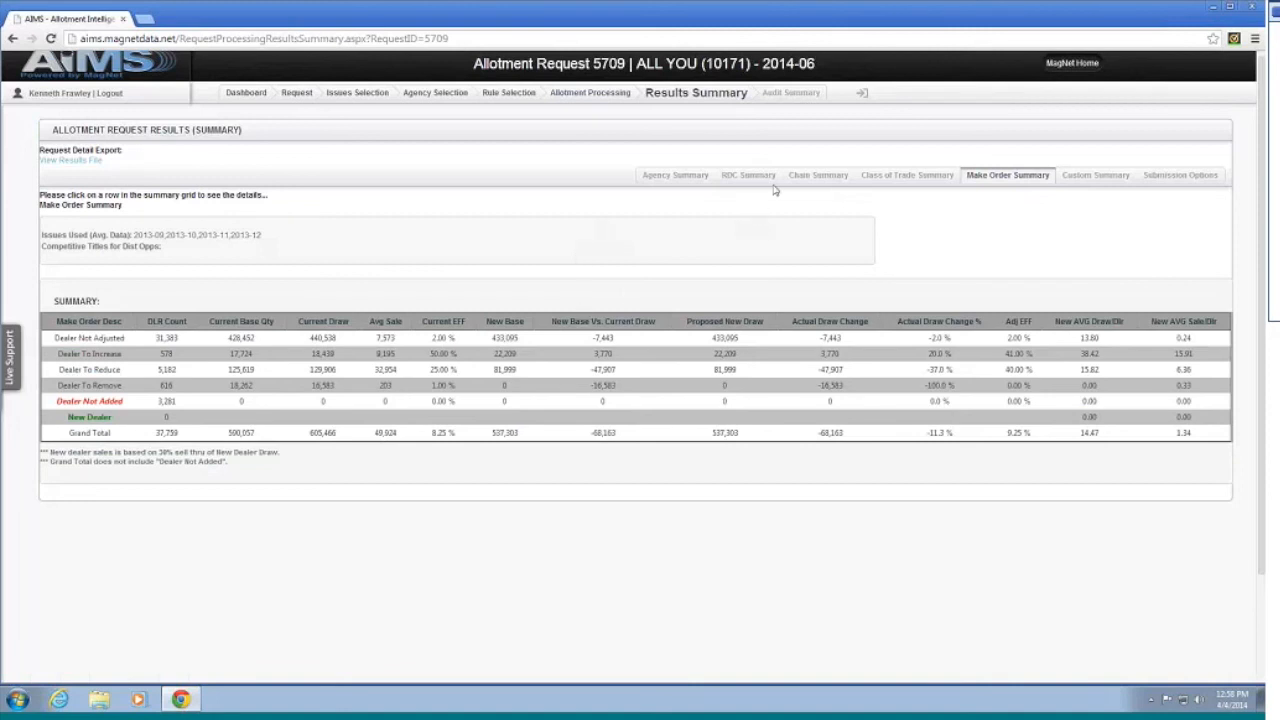
Step: Switch to request 5709's Submission Options view
{"action": "left_click", "coordinate": [1177, 180]}
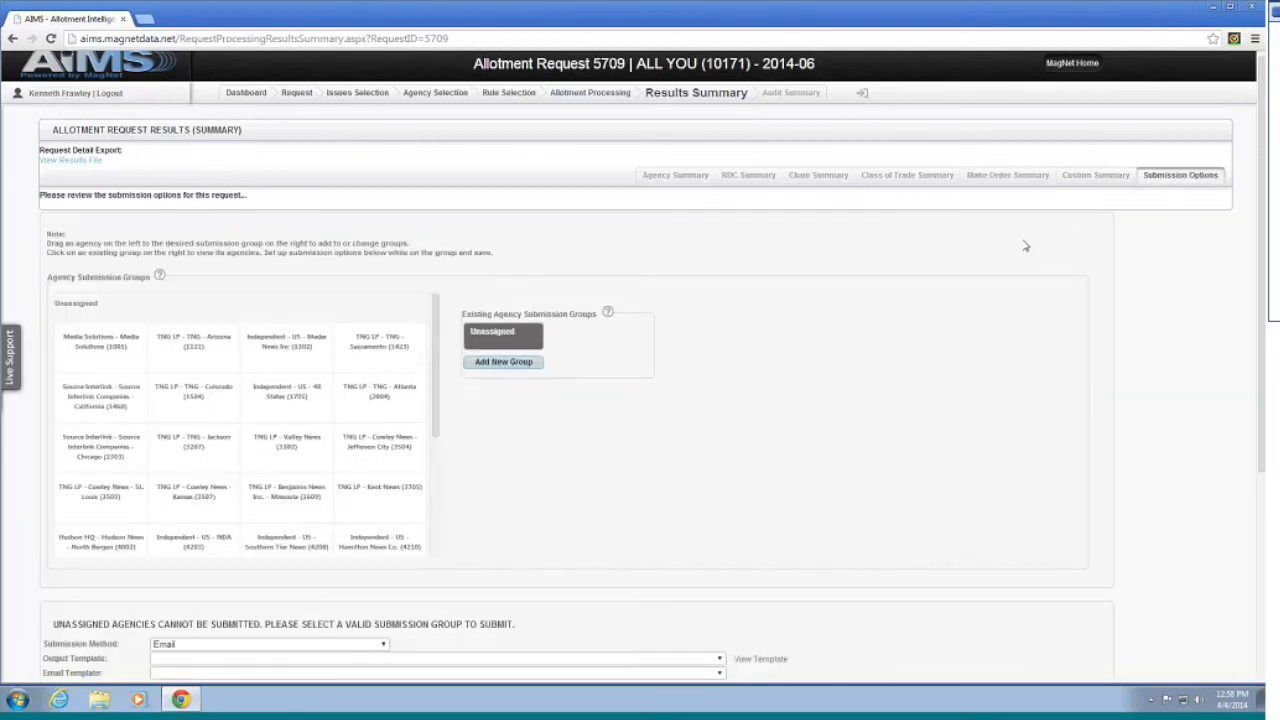
Step: Scroll through request 5709's submission groups and email fields, with every agency still Unassigned
{"action": "scroll", "coordinate": [990, 262], "scroll_direction": "down", "scroll_amount": 1}
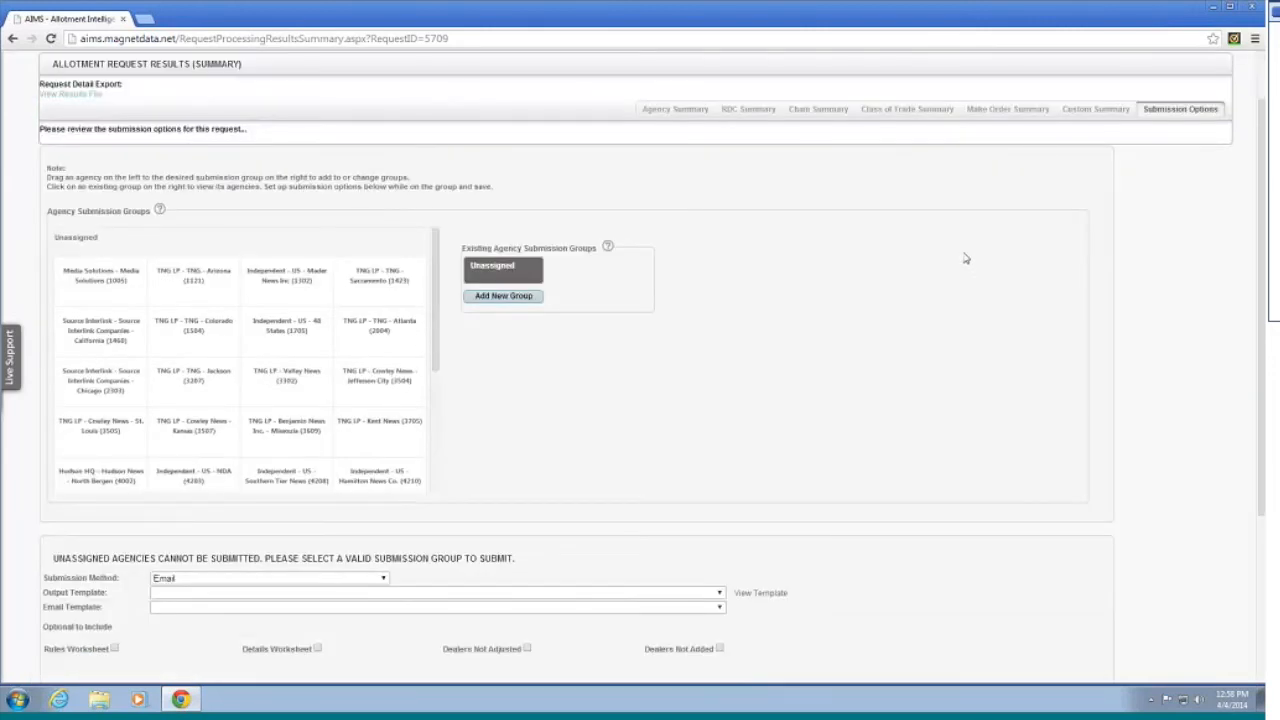
{"action": "scroll", "coordinate": [963, 257], "scroll_direction": "down", "scroll_amount": 1}
{"action": "scroll", "coordinate": [938, 253], "scroll_direction": "up", "scroll_amount": 1}
{"action": "scroll", "coordinate": [929, 248], "scroll_direction": "down", "scroll_amount": 1}
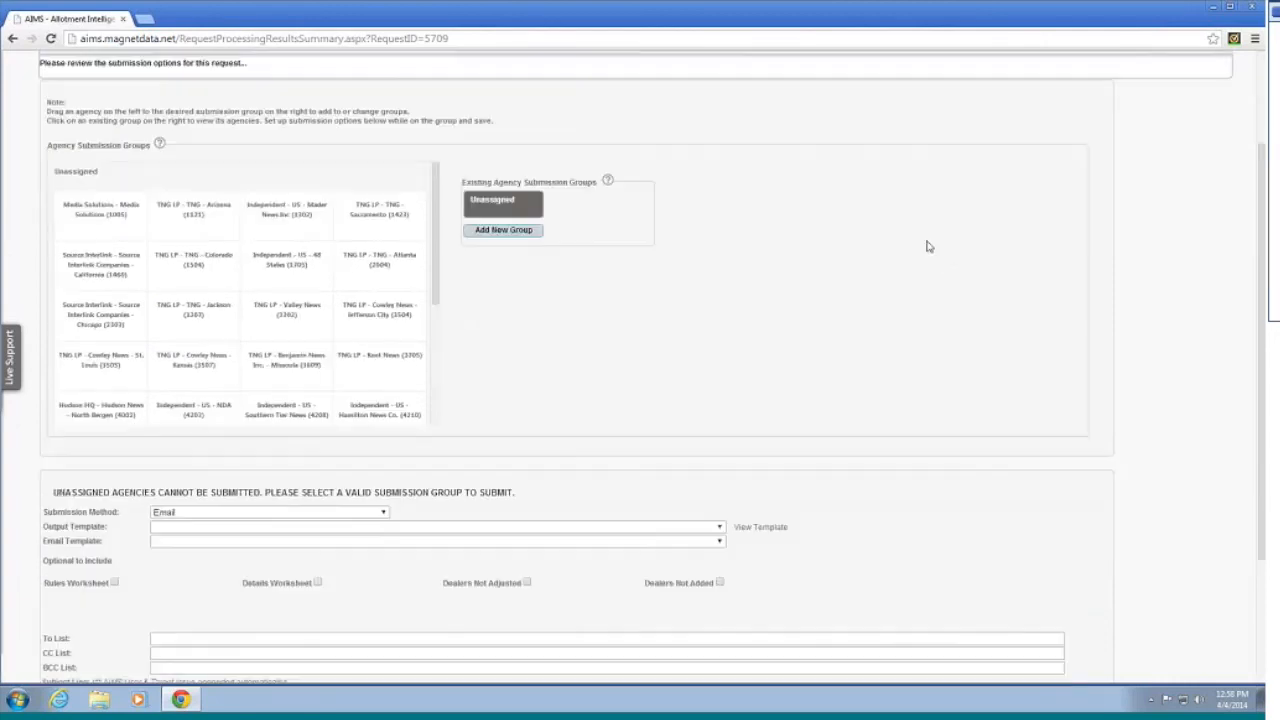
{"action": "scroll", "coordinate": [880, 242], "scroll_direction": "up", "scroll_amount": 1}
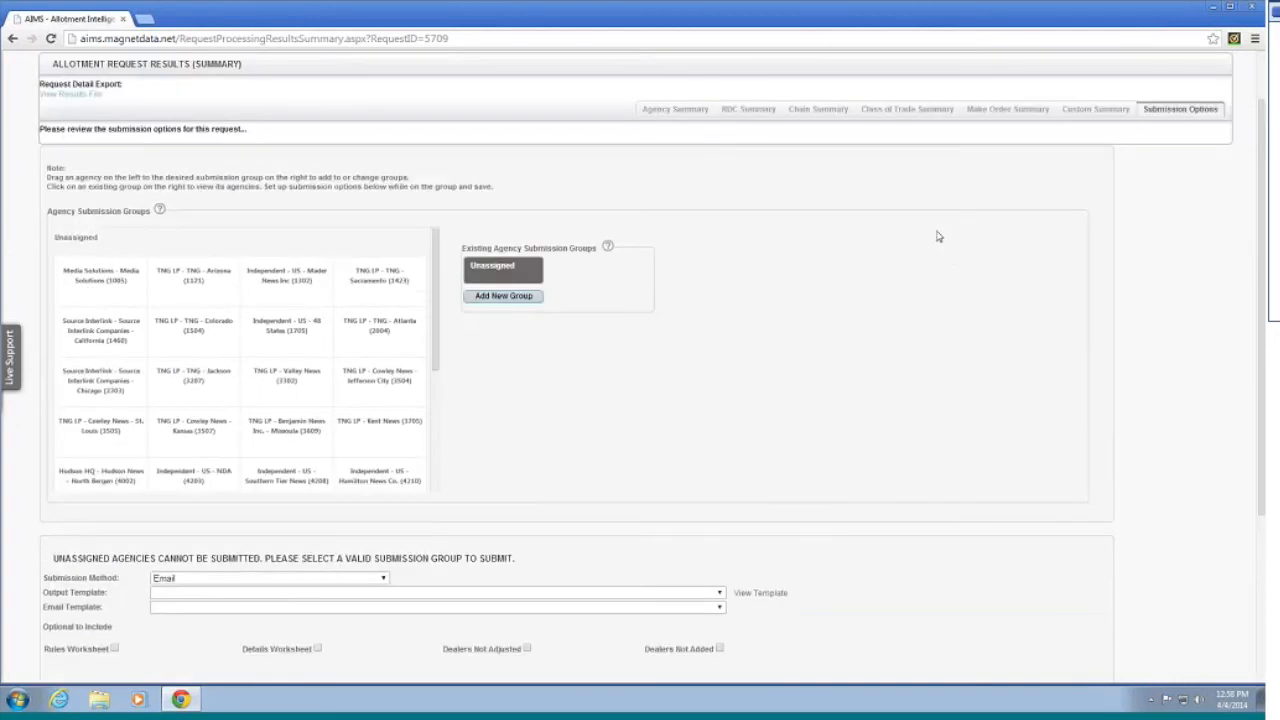
{"action": "scroll", "coordinate": [925, 238], "scroll_direction": "down", "scroll_amount": 1}
{"action": "scroll", "coordinate": [910, 240], "scroll_direction": "up", "scroll_amount": 2}
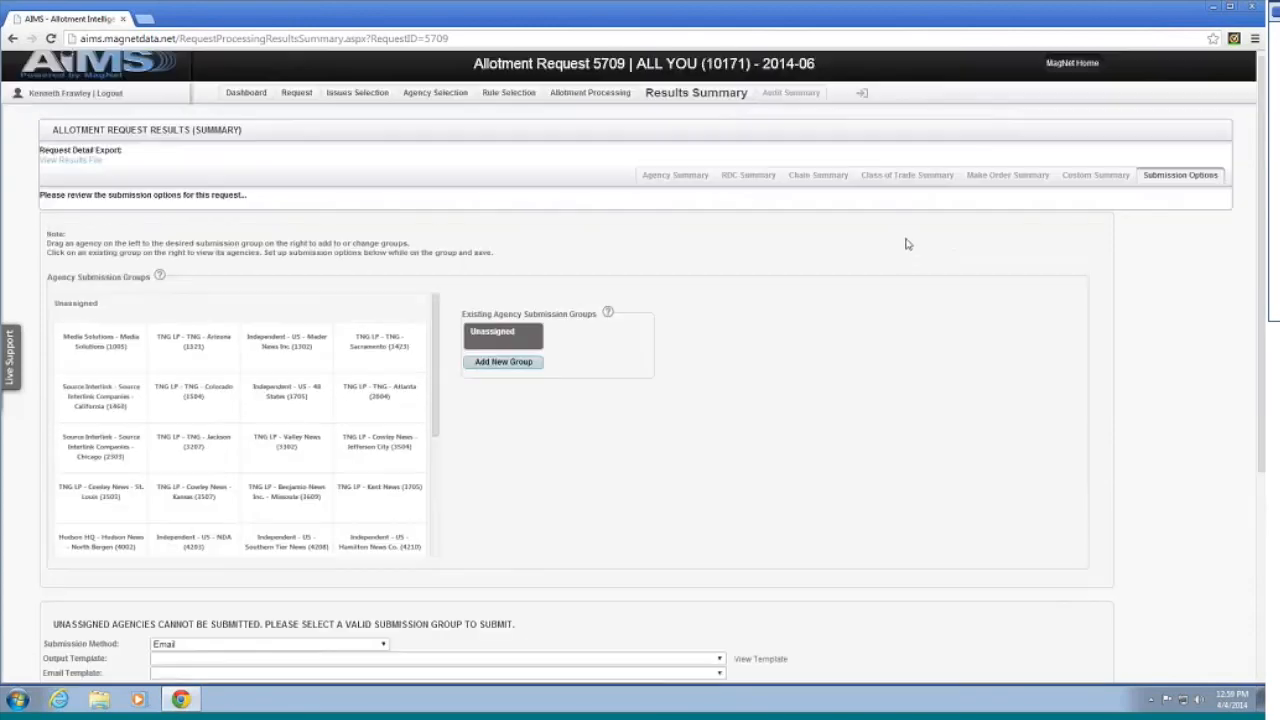
{"action": "scroll", "coordinate": [910, 252], "scroll_direction": "down", "scroll_amount": 1}
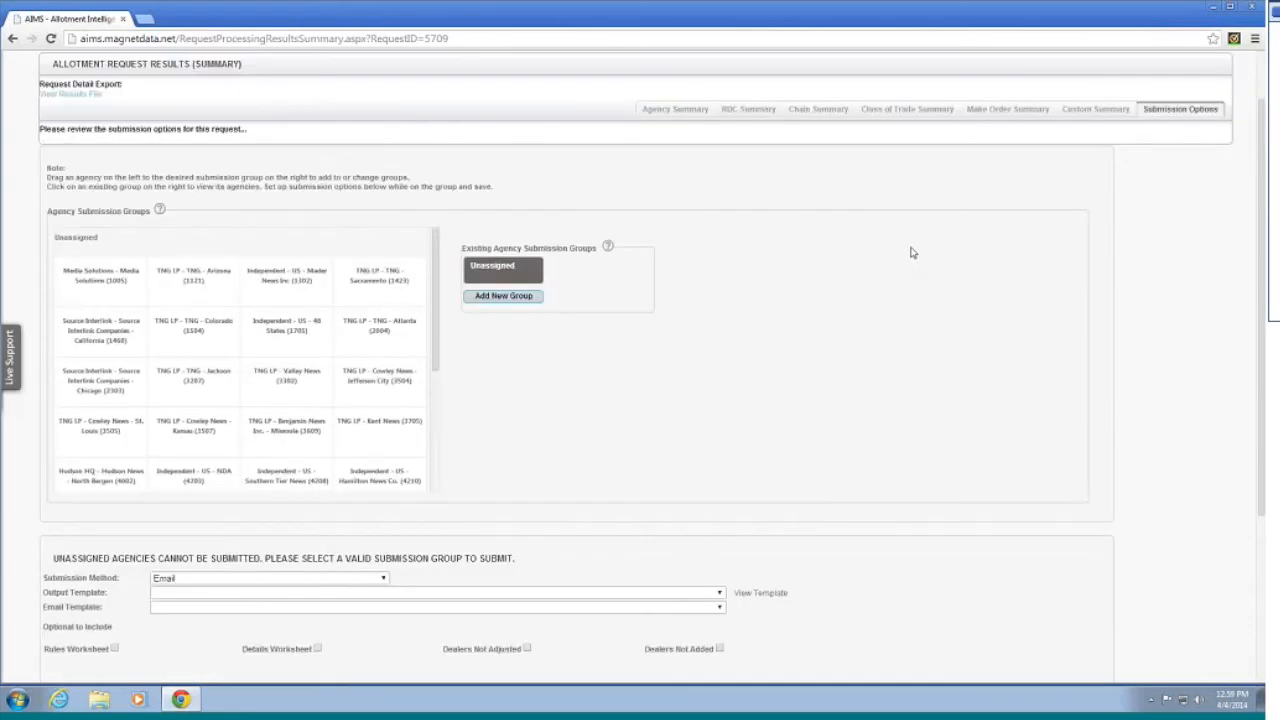
{"action": "scroll", "coordinate": [888, 255], "scroll_direction": "down", "scroll_amount": 3}
{"action": "scroll", "coordinate": [888, 255], "scroll_direction": "up", "scroll_amount": 4}
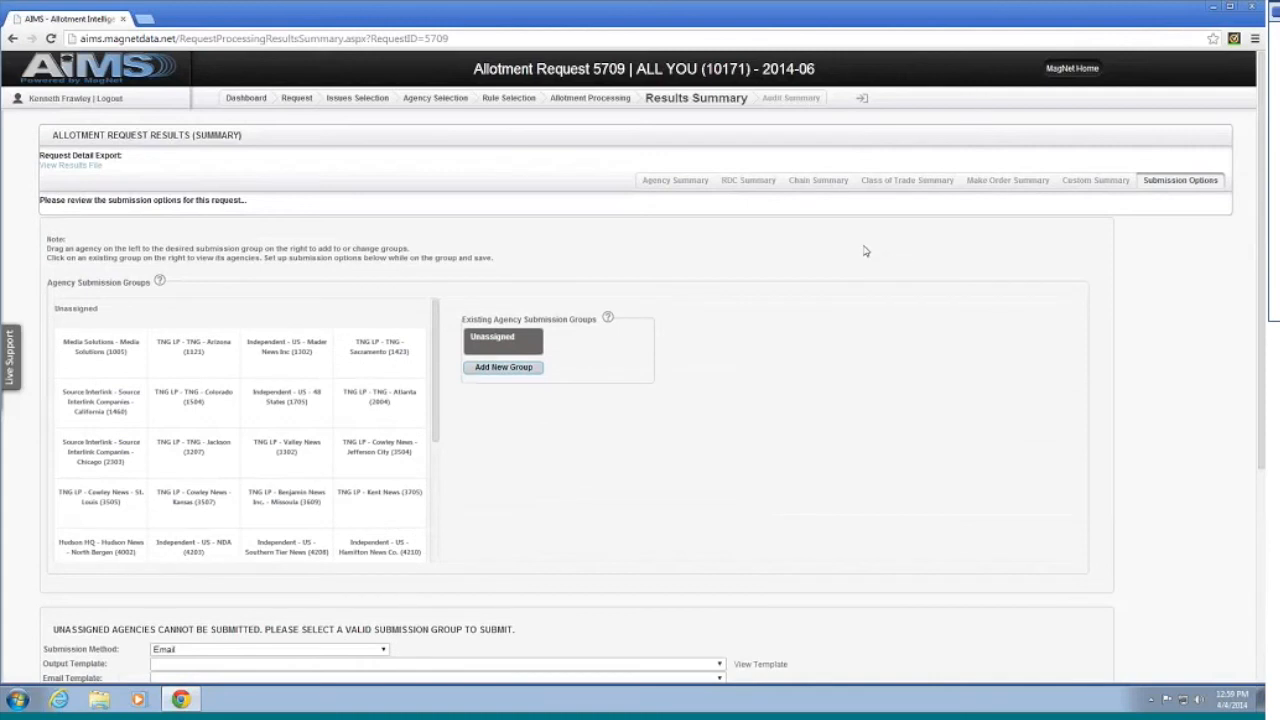
{"action": "scroll", "coordinate": [866, 250], "scroll_direction": "down", "scroll_amount": 1}
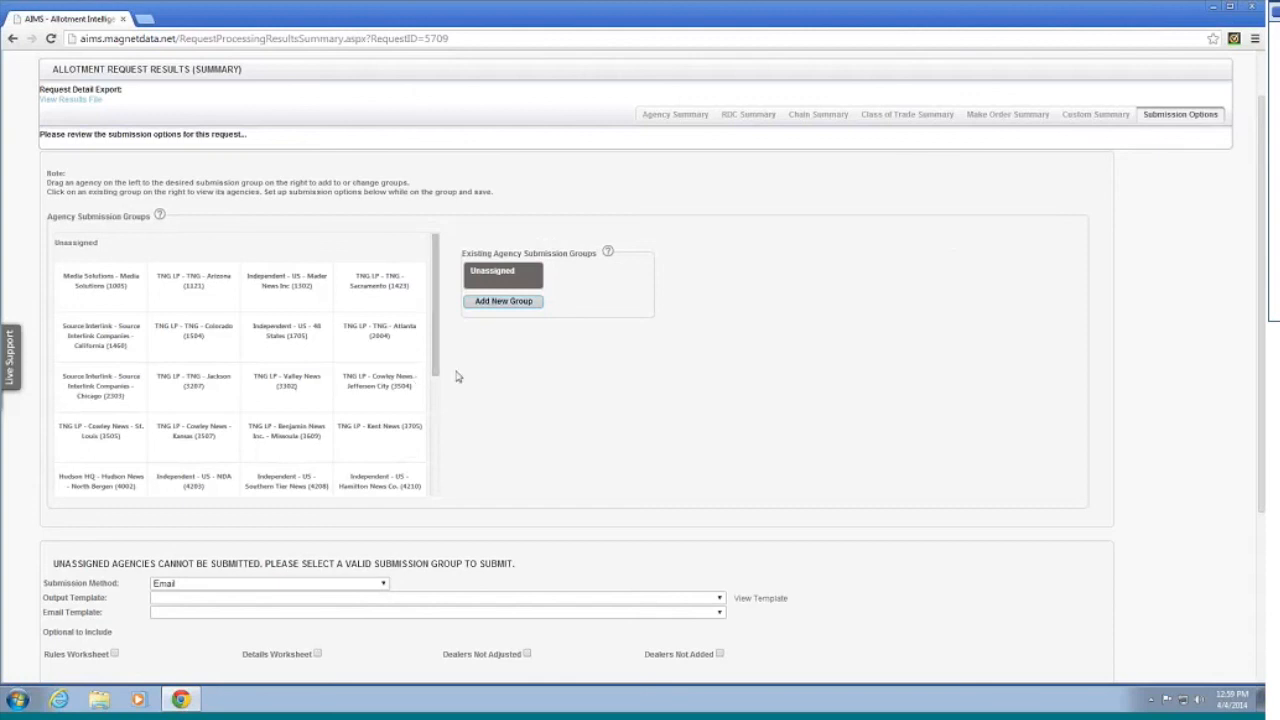
{"action": "scroll", "coordinate": [503, 369], "scroll_direction": "down", "scroll_amount": 1}
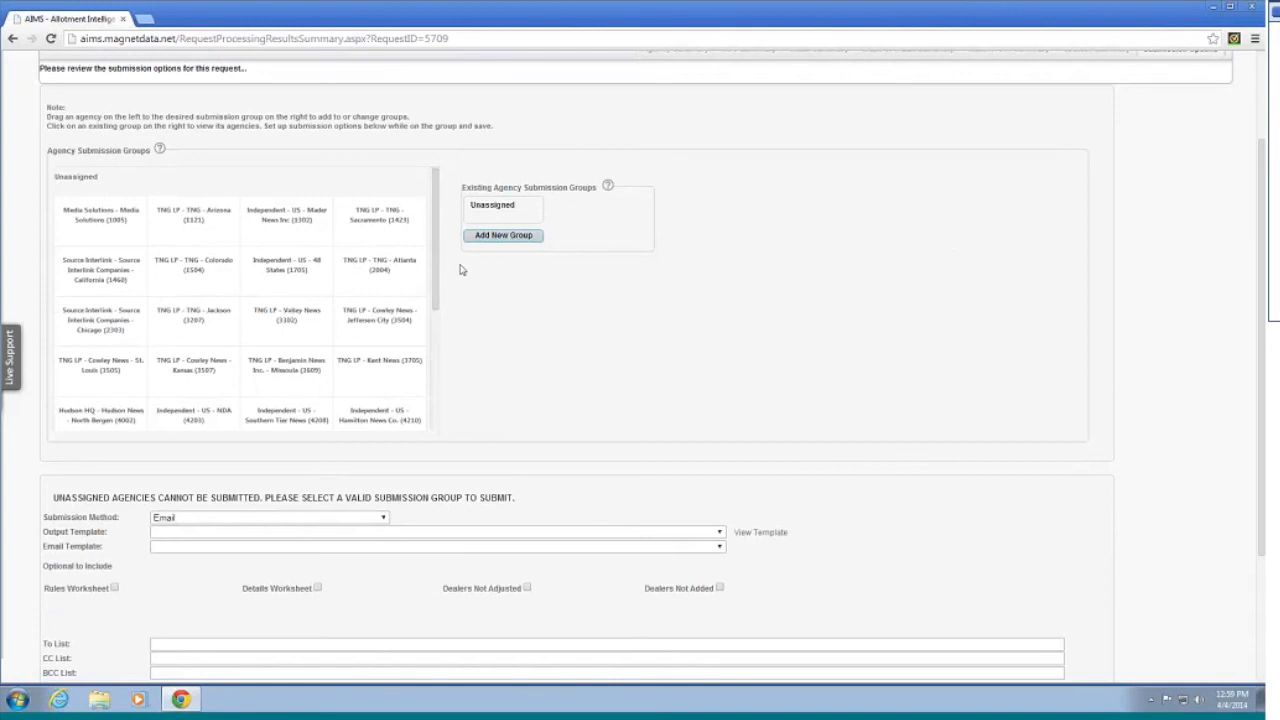
Step: Give the Unassigned group the Source output template and the AIMS - Source Interlink Distributors email template
{"action": "left_click", "coordinate": [504, 212]}
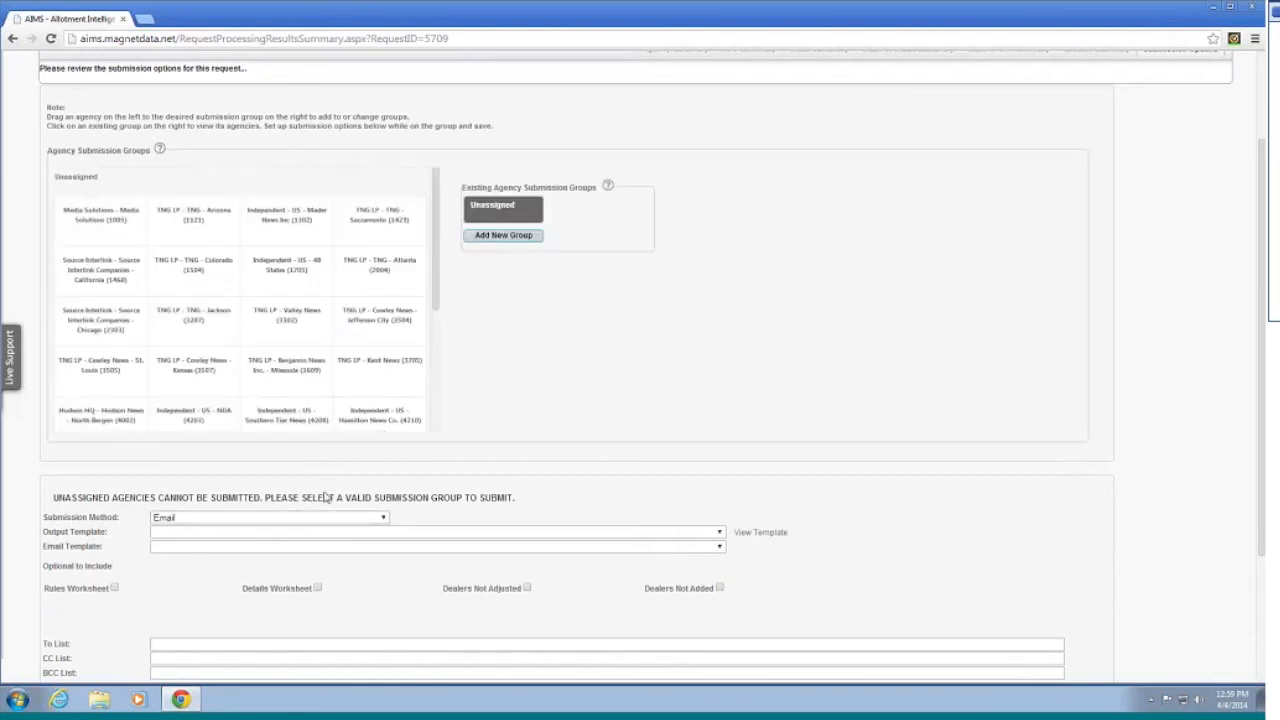
{"action": "scroll", "coordinate": [334, 480], "scroll_direction": "down", "scroll_amount": 1}
{"action": "left_click", "coordinate": [340, 466]}
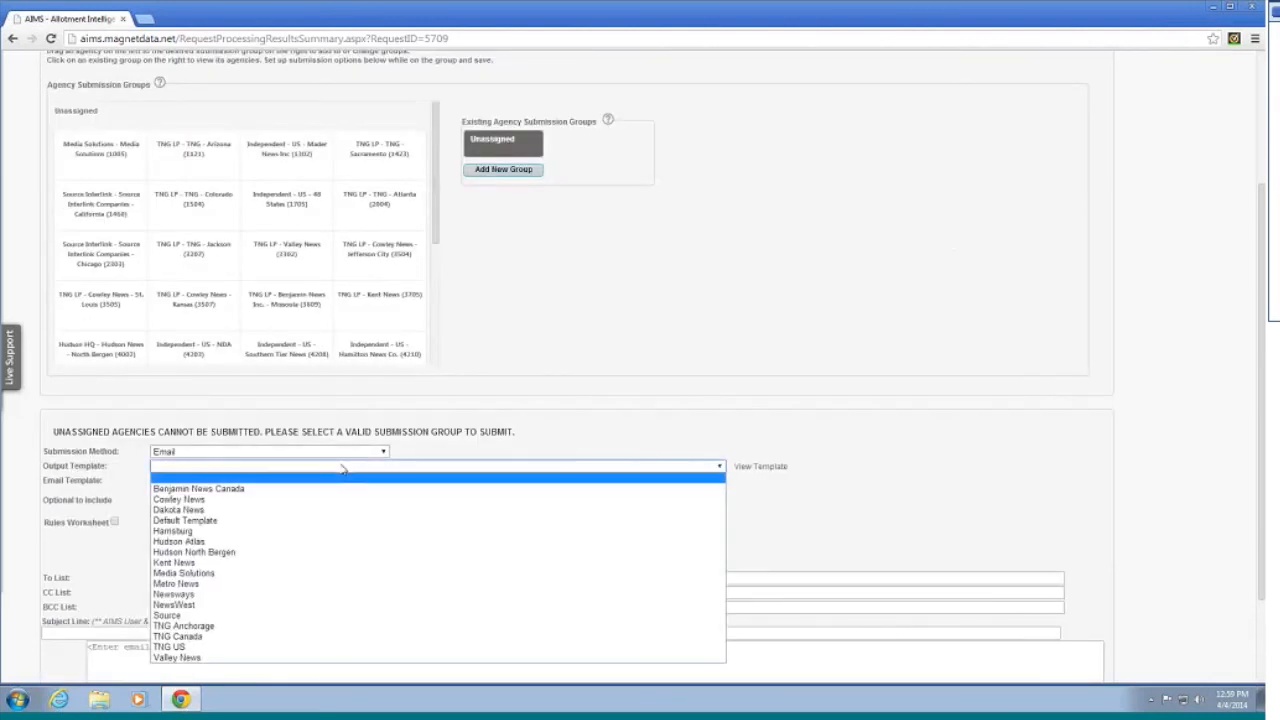
{"action": "left_click", "coordinate": [342, 615]}
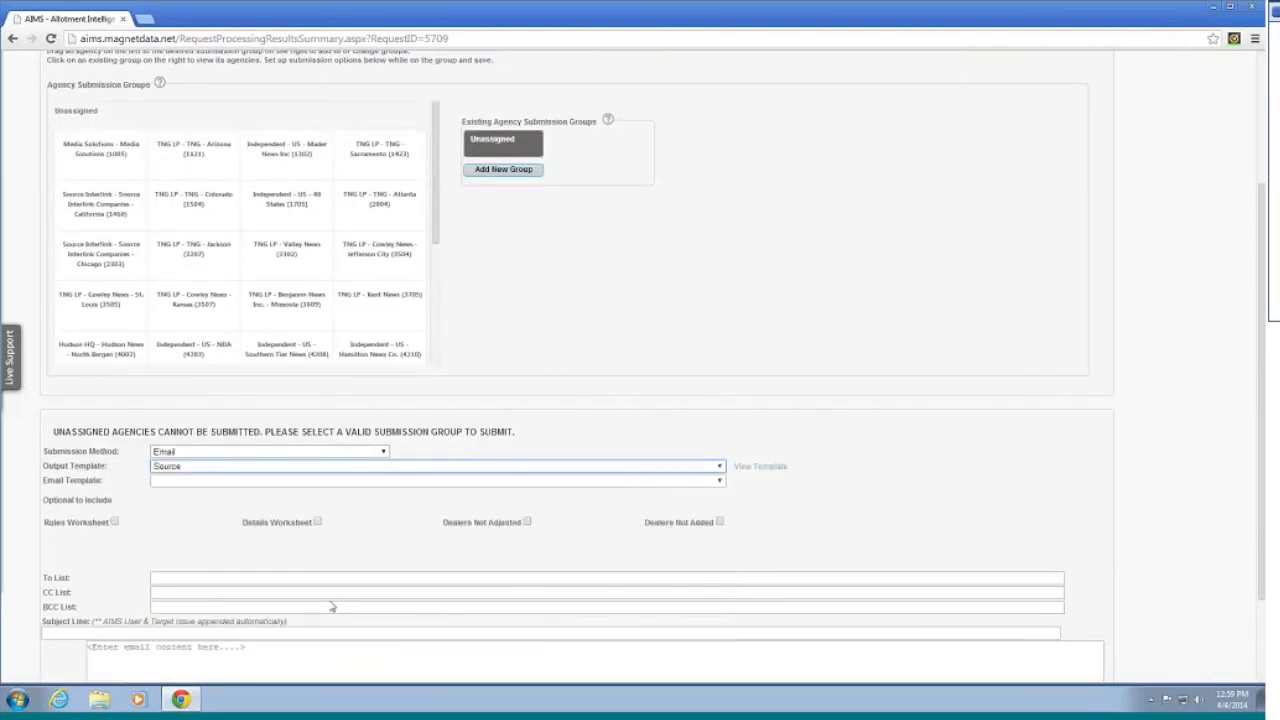
{"action": "left_click", "coordinate": [209, 482]}
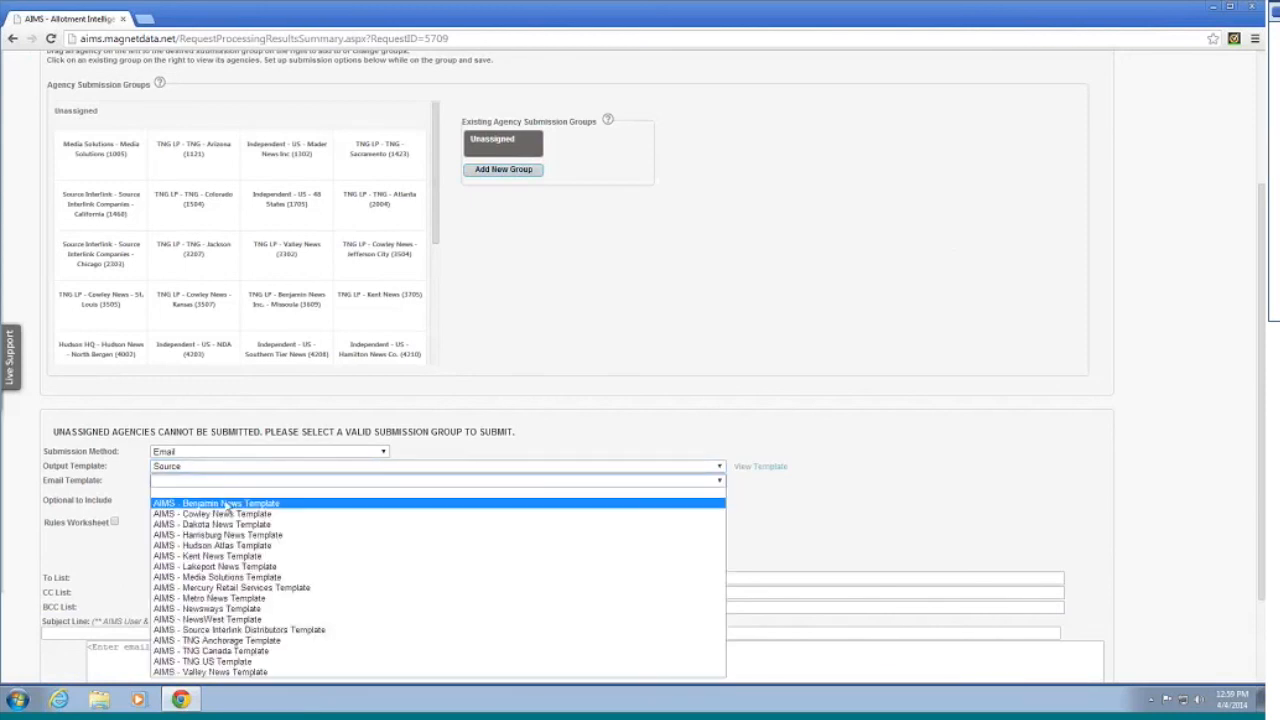
{"action": "left_click", "coordinate": [296, 630]}
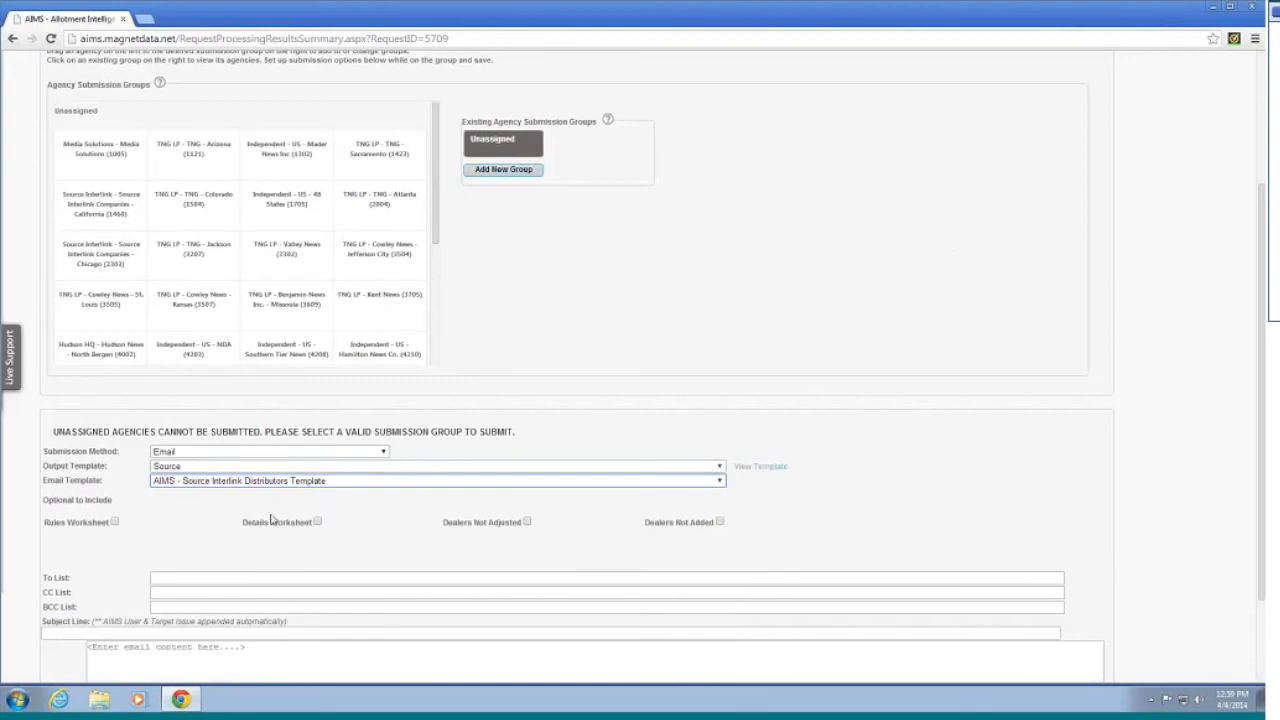
{"action": "scroll", "coordinate": [241, 516], "scroll_direction": "down", "scroll_amount": 2}
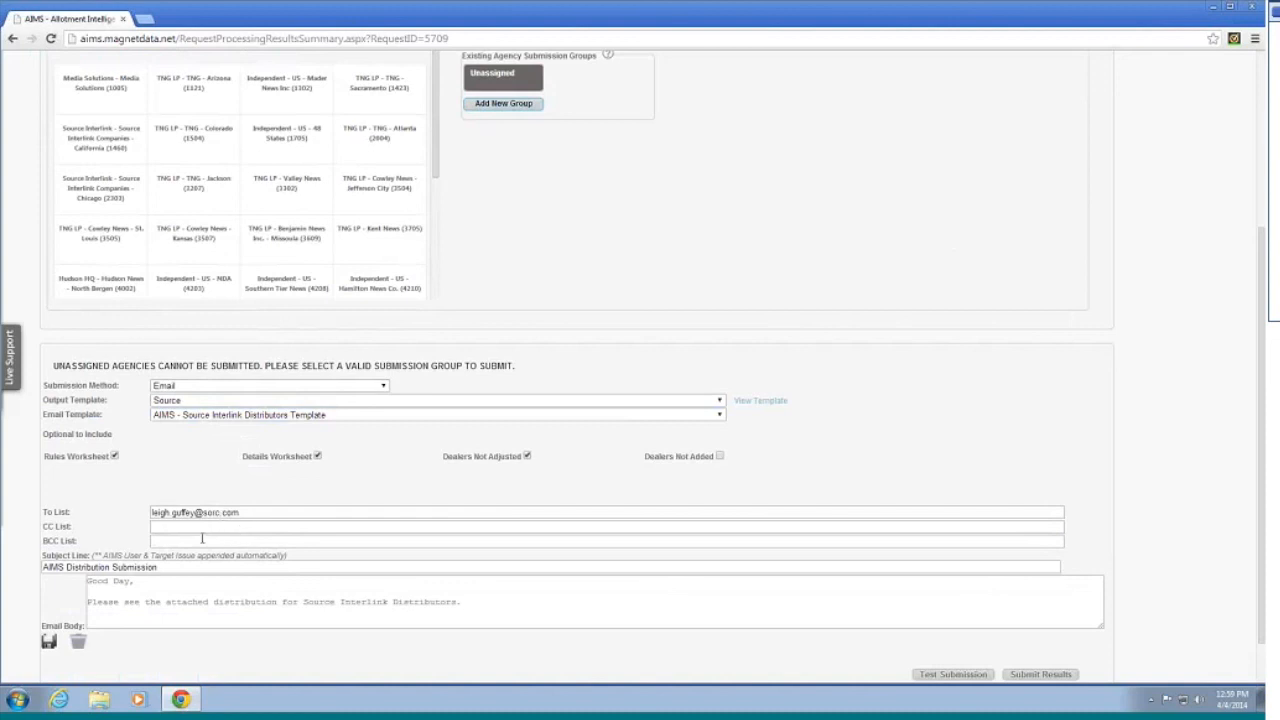
{"action": "scroll", "coordinate": [218, 457], "scroll_direction": "down", "scroll_amount": 1}
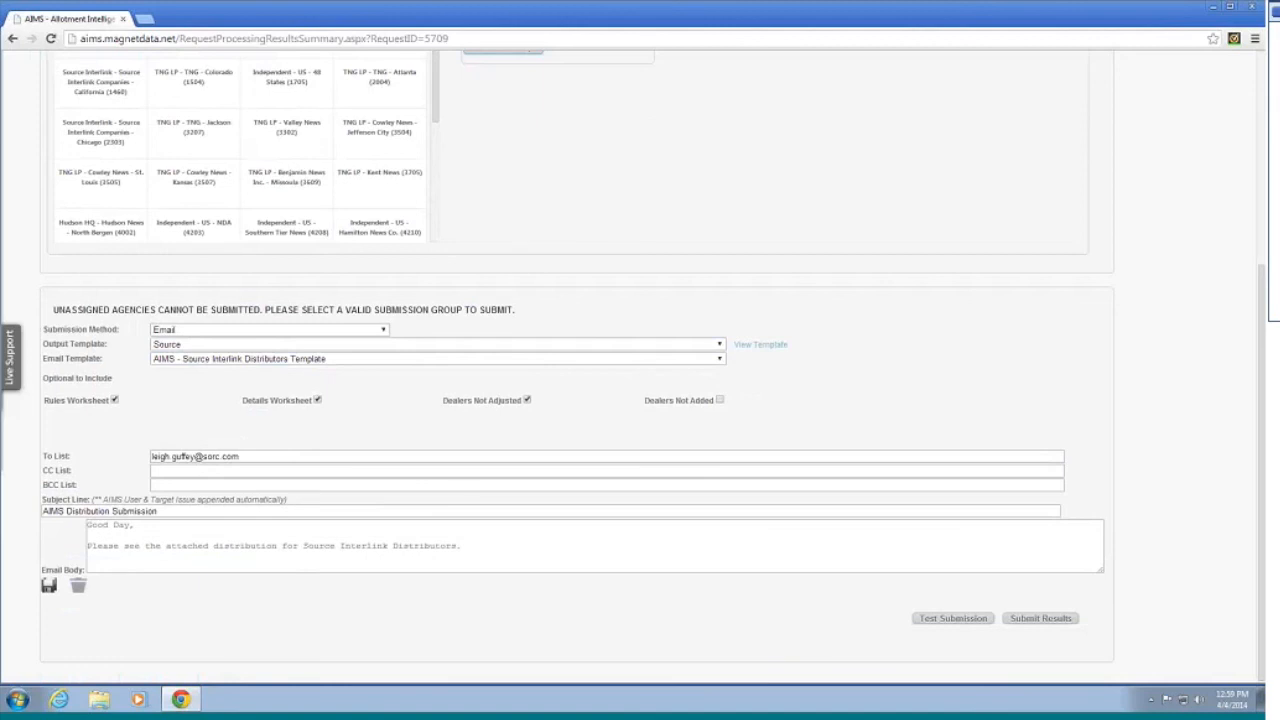
{"action": "left_click", "coordinate": [1246, 637]}
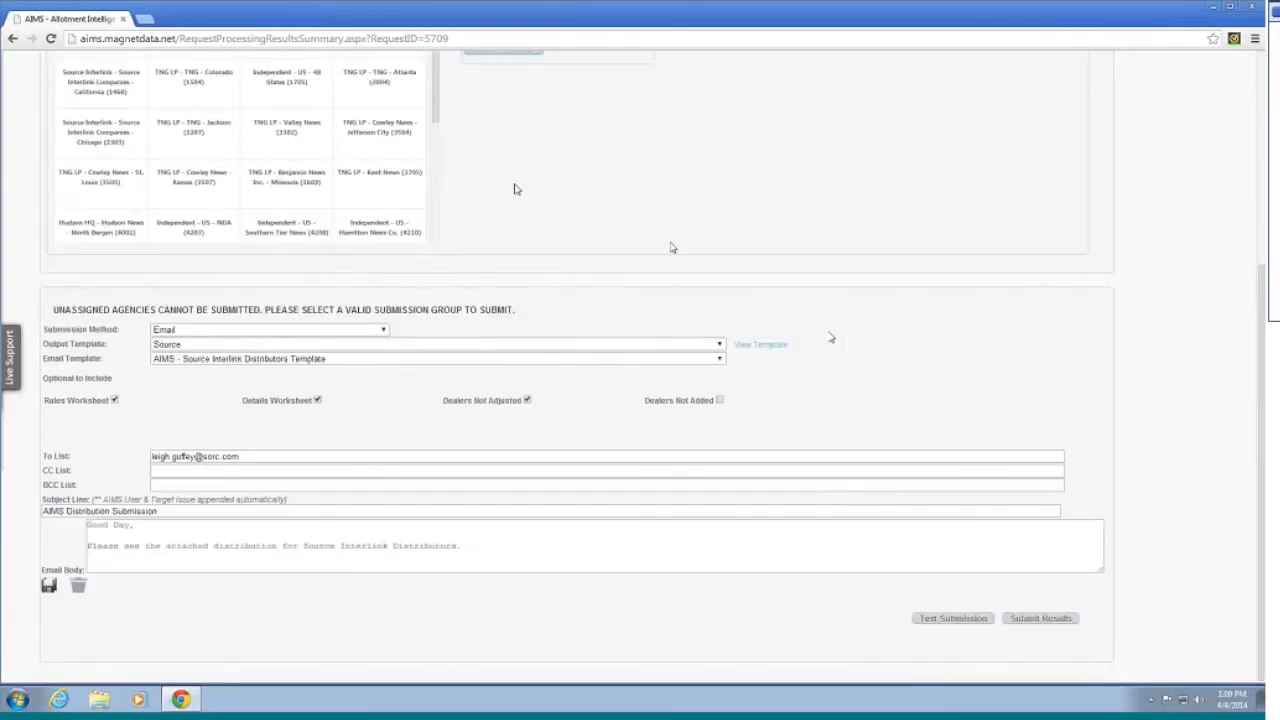
{"action": "scroll", "coordinate": [517, 191], "scroll_direction": "up", "scroll_amount": 1}
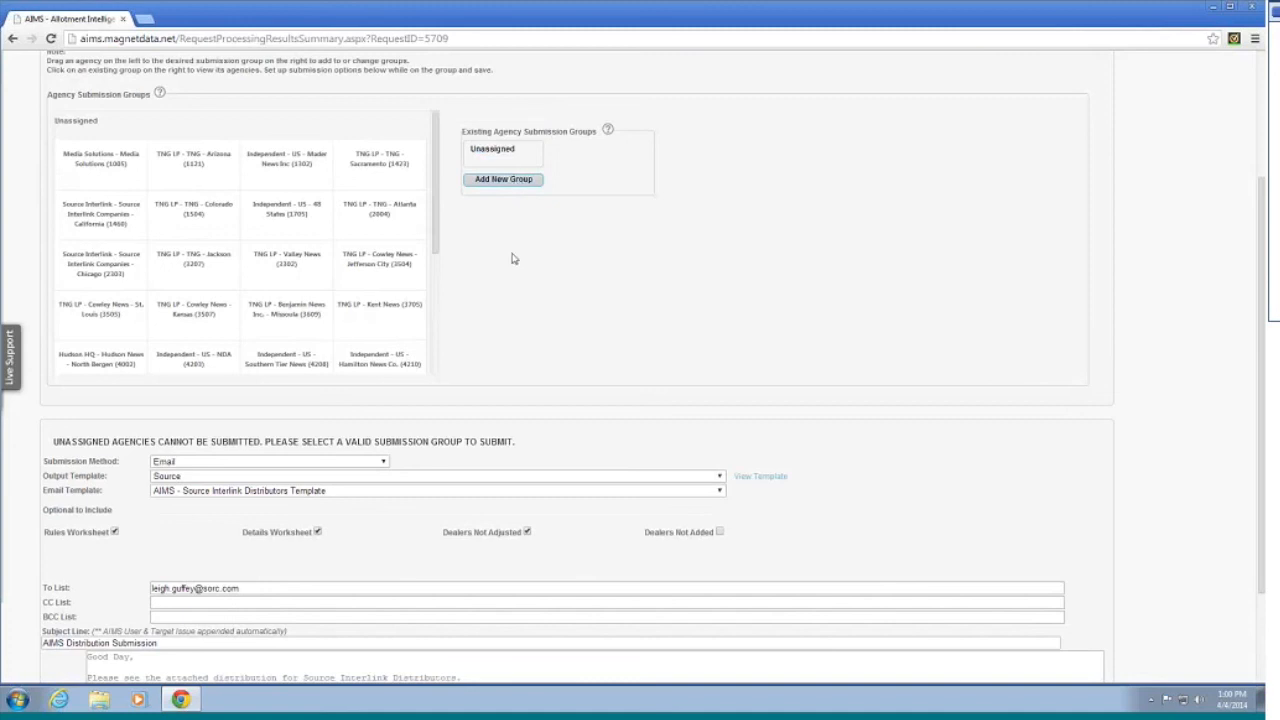
{"action": "scroll", "coordinate": [476, 452], "scroll_direction": "down", "scroll_amount": 2}
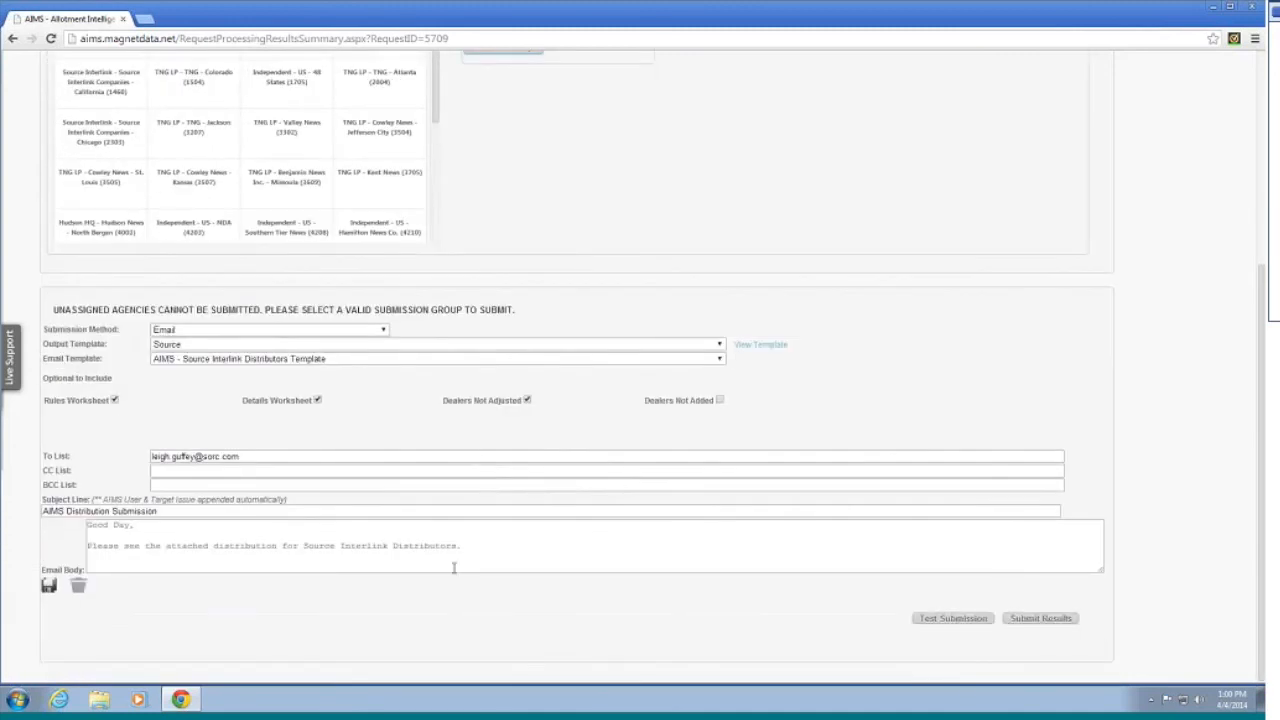
{"action": "left_click", "coordinate": [1056, 618]}
{"action": "scroll", "coordinate": [840, 471], "scroll_direction": "up", "scroll_amount": 2}
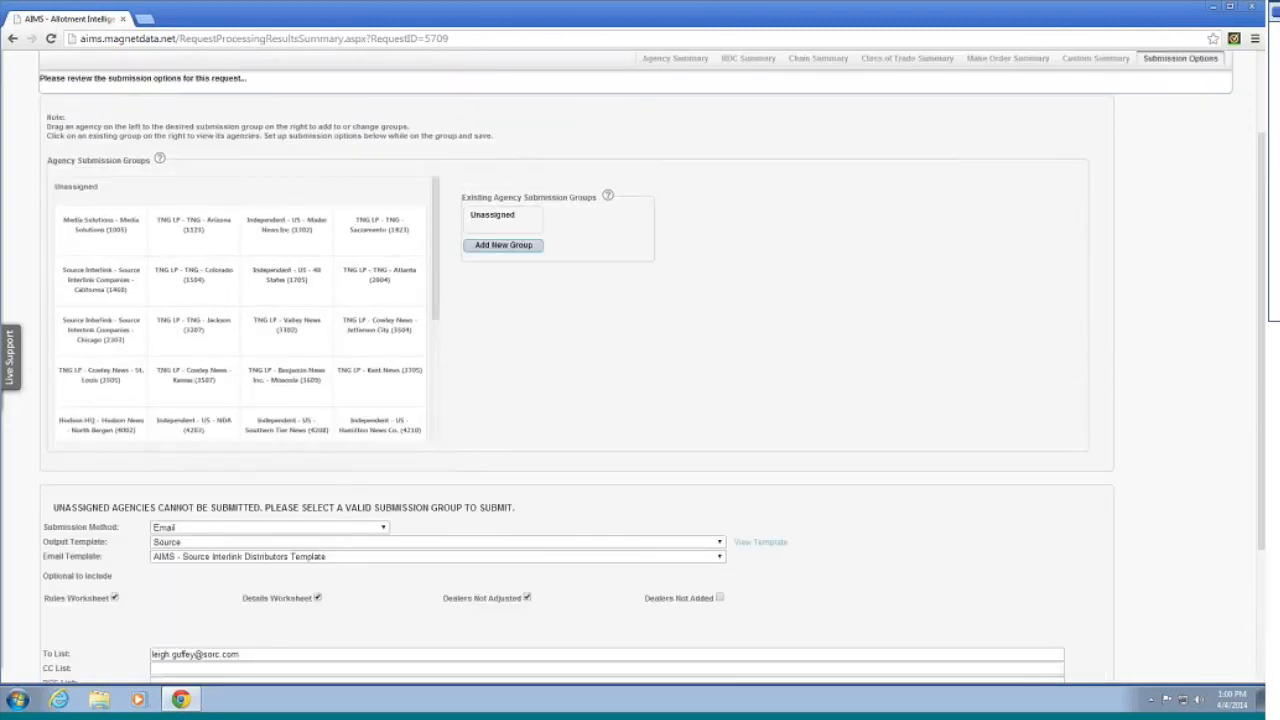
{"action": "scroll", "coordinate": [546, 264], "scroll_direction": "down", "scroll_amount": 2}
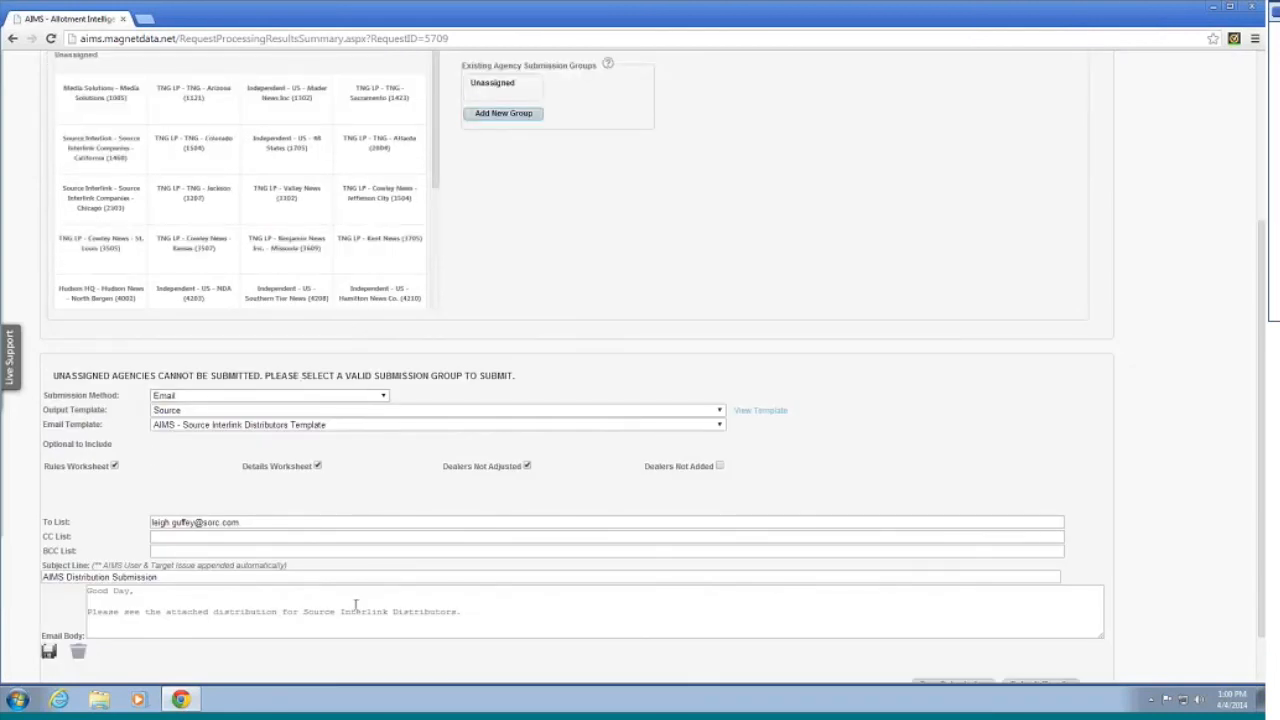
{"action": "scroll", "coordinate": [356, 605], "scroll_direction": "down", "scroll_amount": 1}
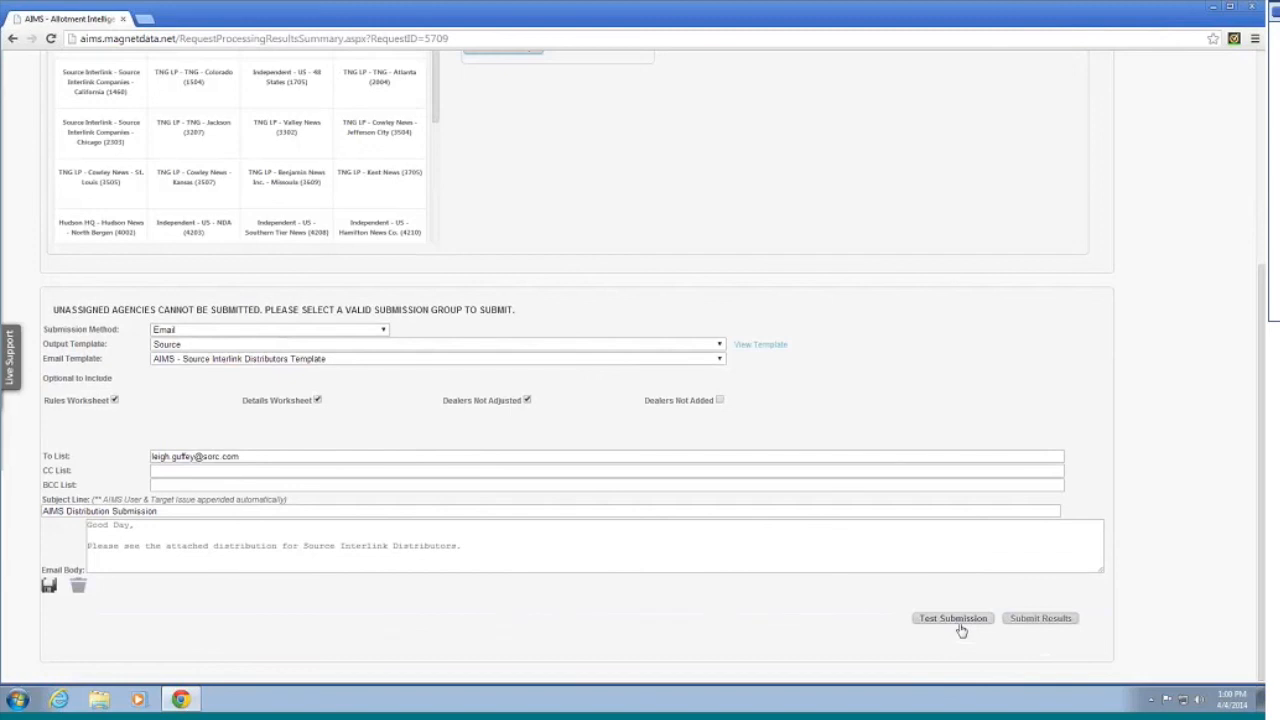
{"action": "scroll", "coordinate": [990, 625], "scroll_direction": "up", "scroll_amount": 2}
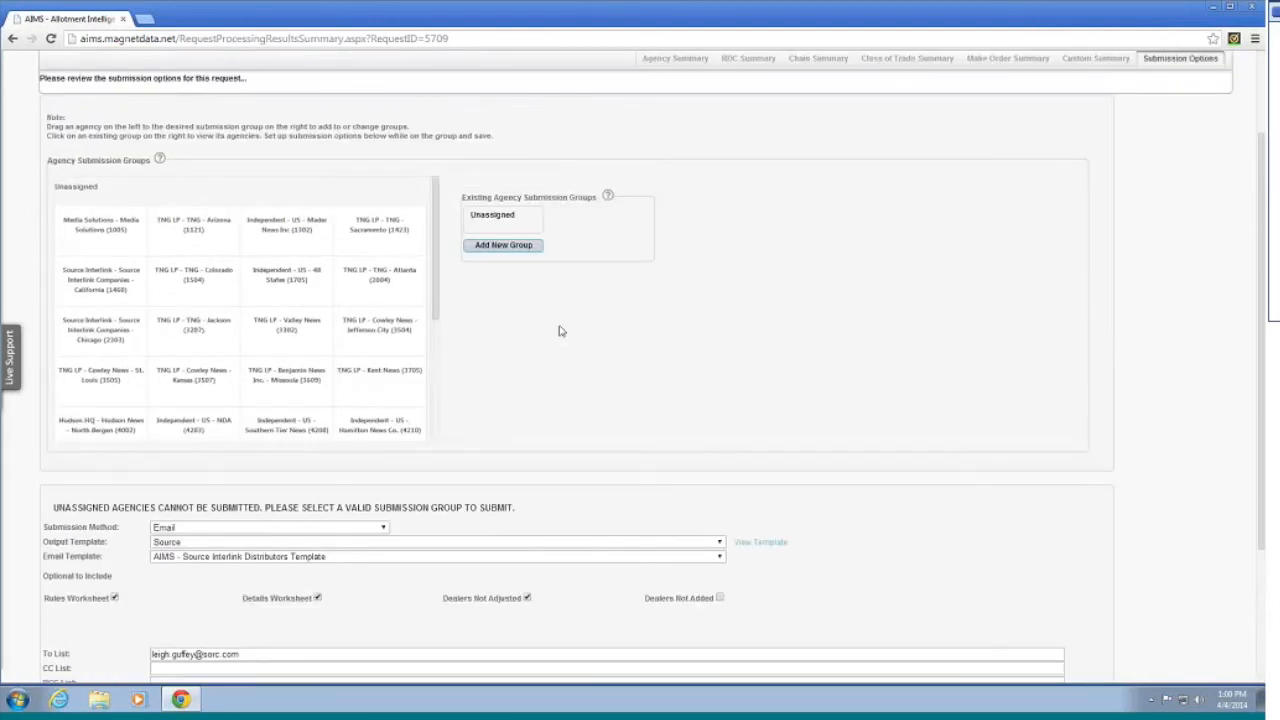
{"action": "scroll", "coordinate": [561, 331], "scroll_direction": "down", "scroll_amount": 2}
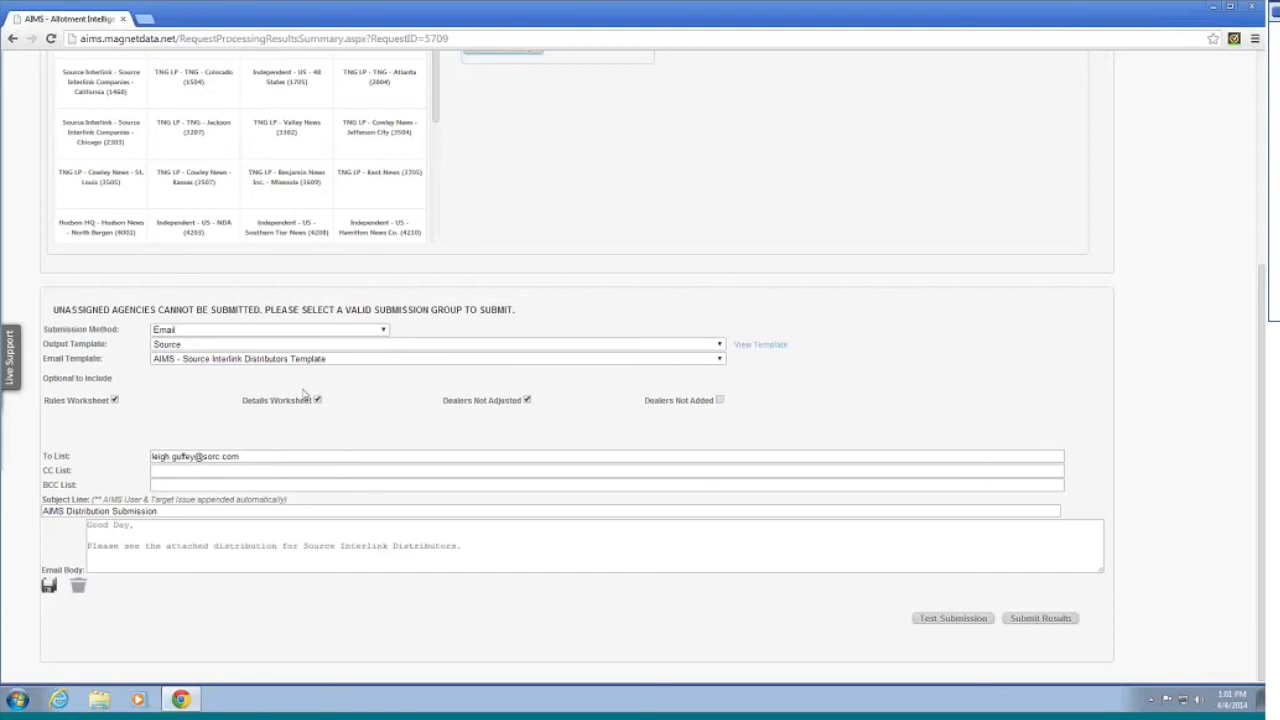
{"action": "scroll", "coordinate": [1087, 489], "scroll_direction": "up", "scroll_amount": 2}
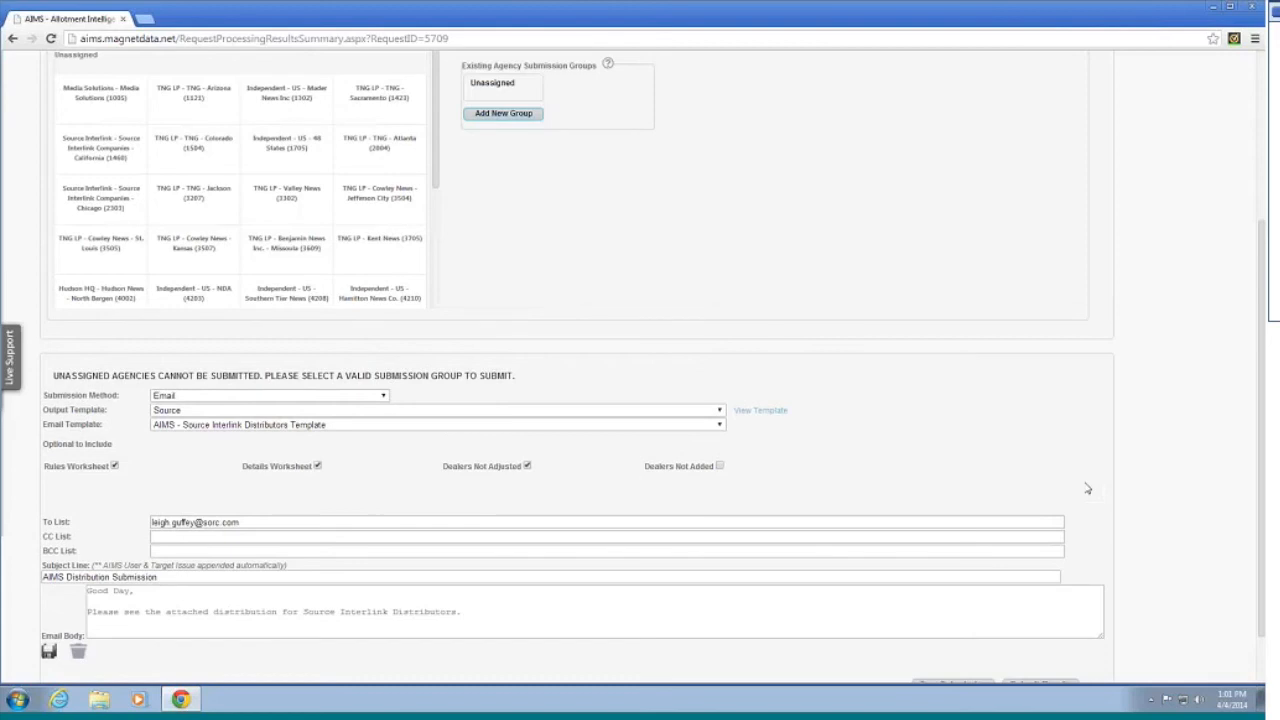
{"action": "scroll", "coordinate": [1046, 506], "scroll_direction": "down", "scroll_amount": 2}
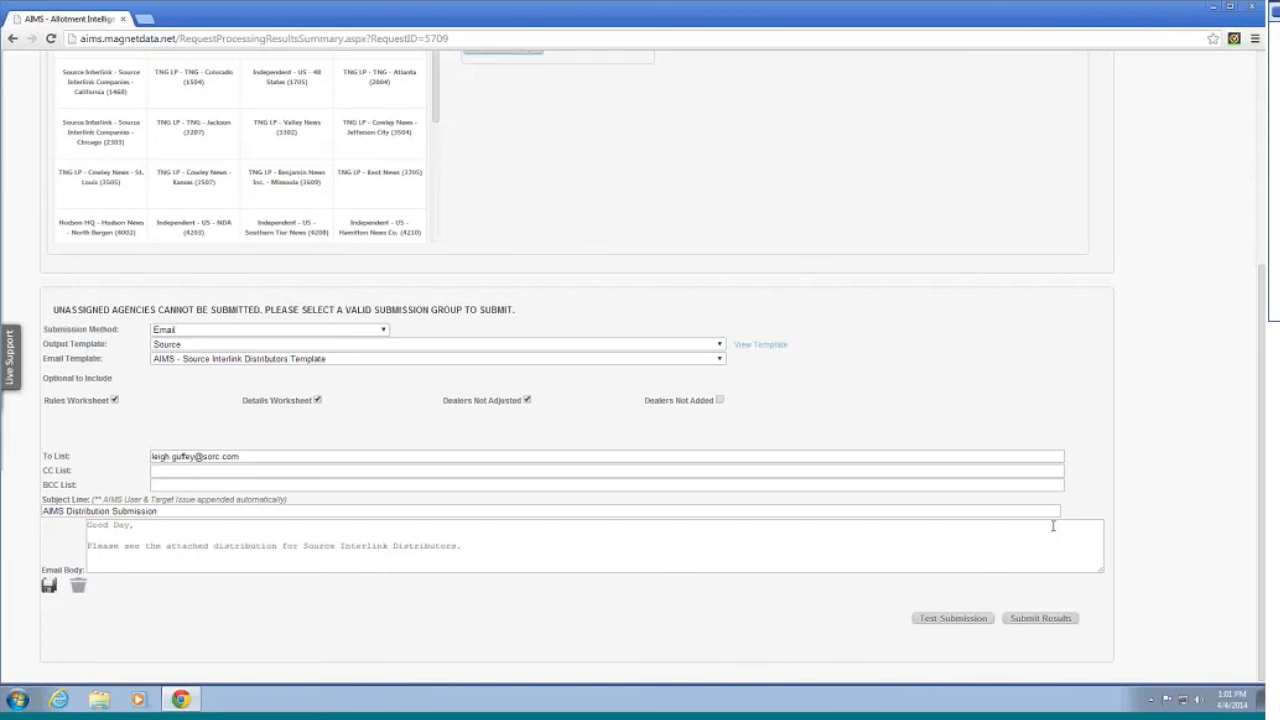
{"action": "scroll", "coordinate": [927, 421], "scroll_direction": "up", "scroll_amount": 4}
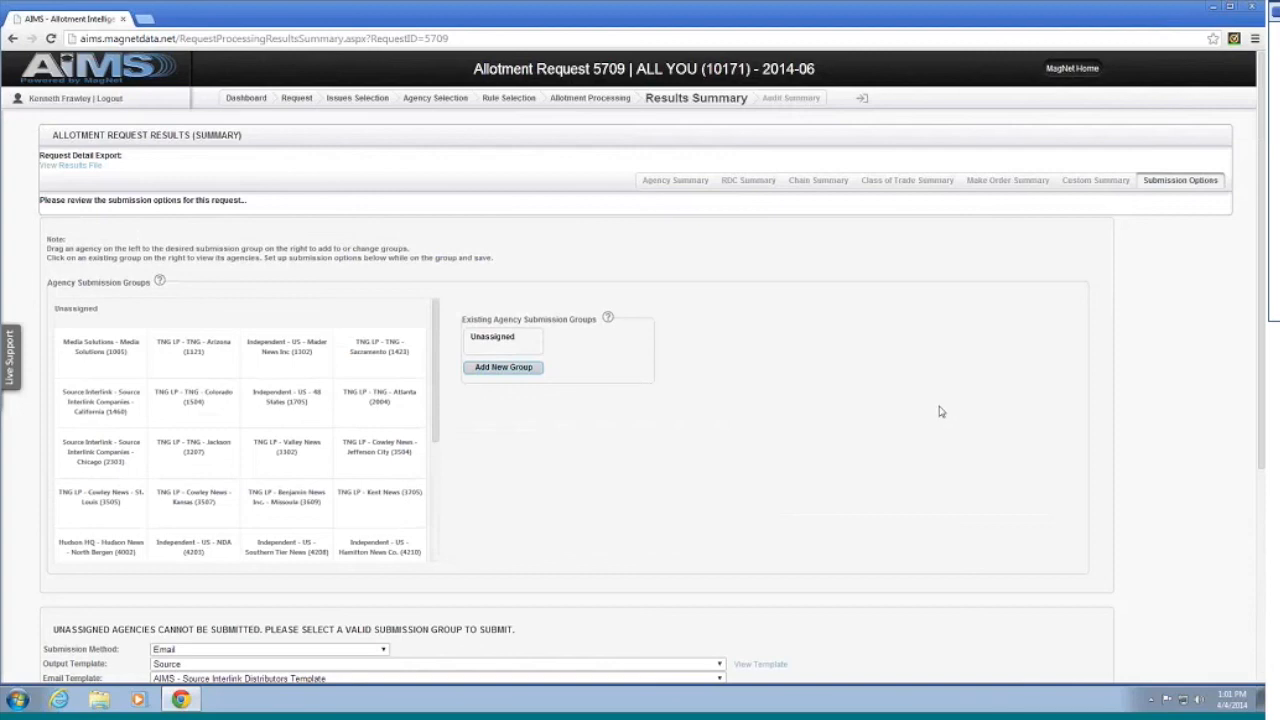
{"action": "scroll", "coordinate": [945, 400], "scroll_direction": "down", "scroll_amount": 3}
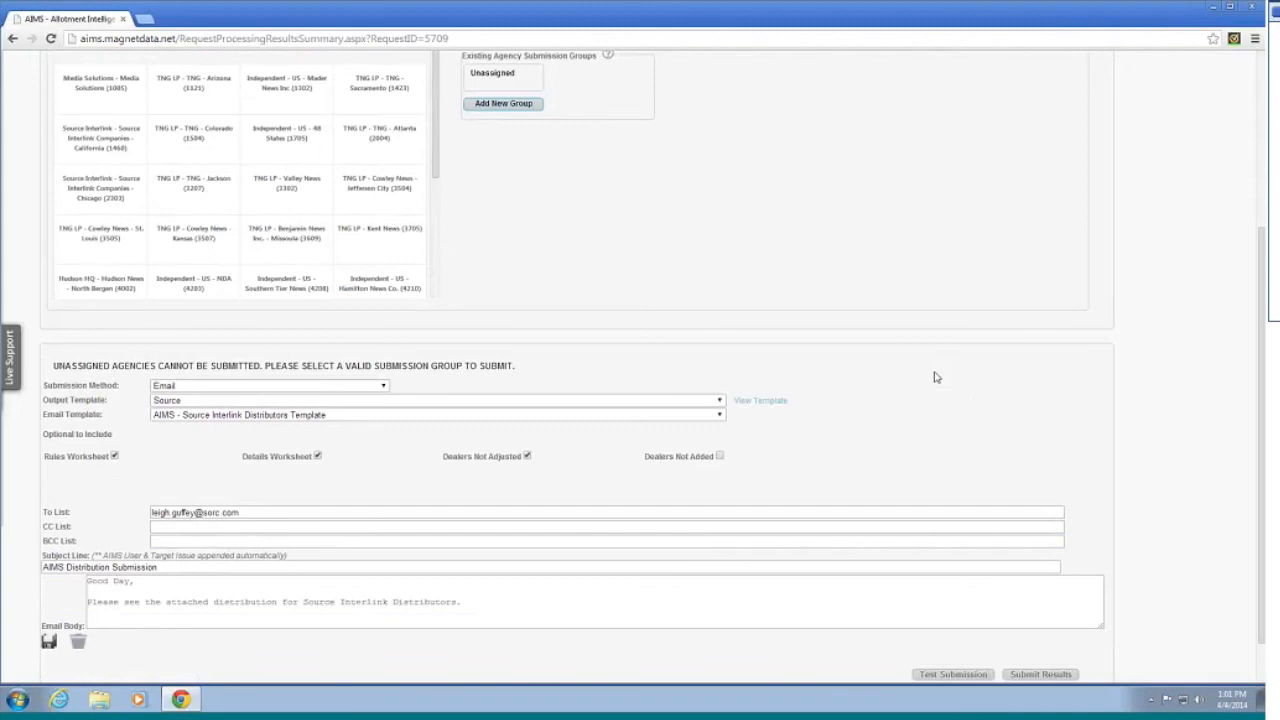
{"action": "scroll", "coordinate": [936, 377], "scroll_direction": "up", "scroll_amount": 3}
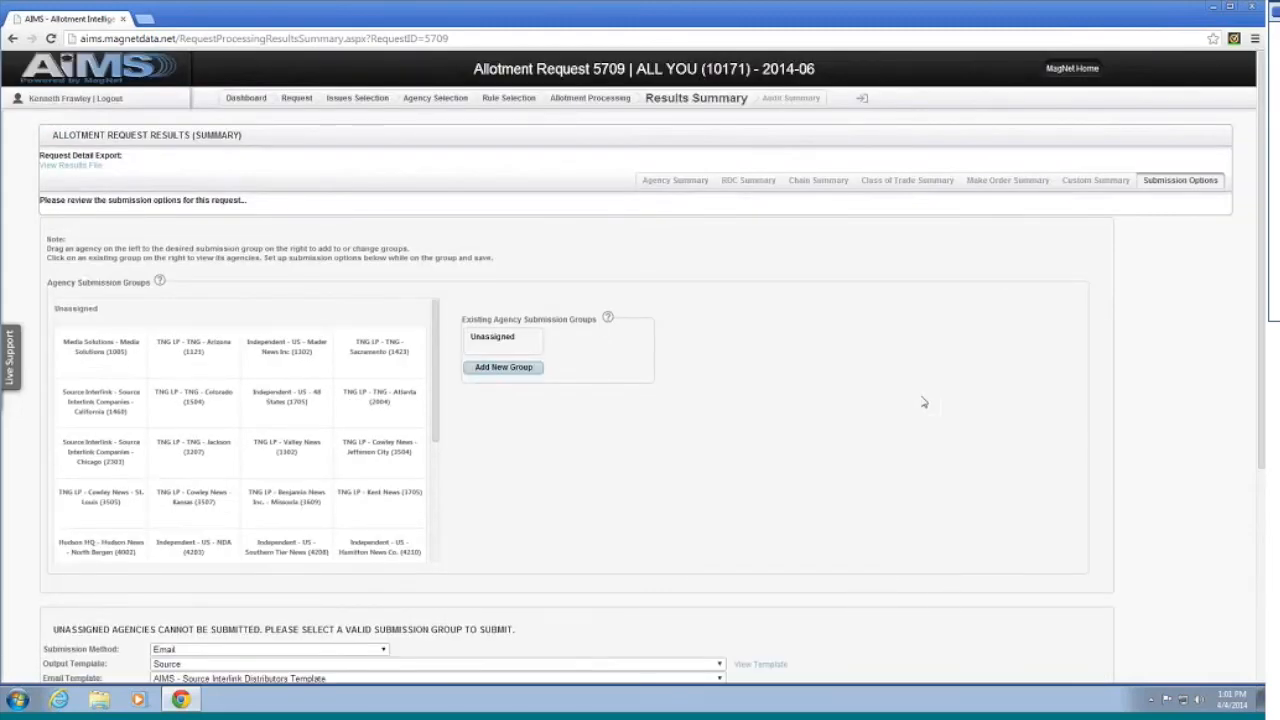
{"action": "scroll", "coordinate": [924, 402], "scroll_direction": "down", "scroll_amount": 3}
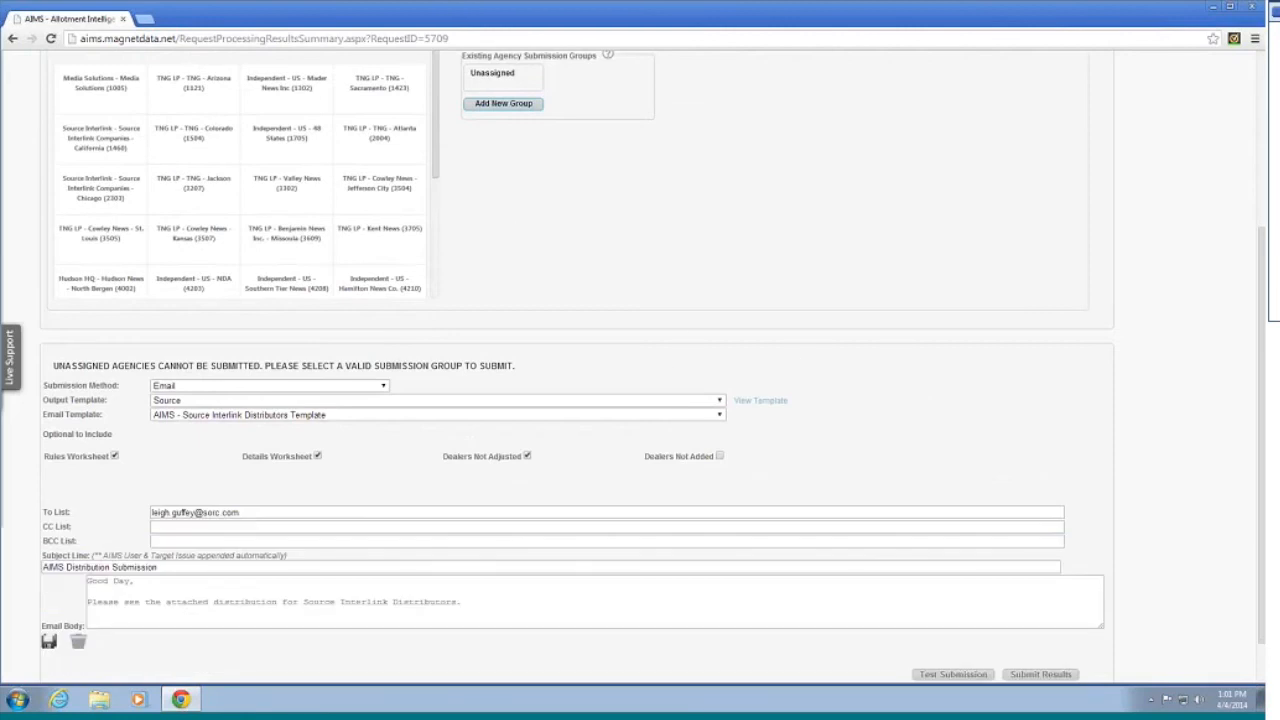
{"action": "scroll", "coordinate": [520, 210], "scroll_direction": "up", "scroll_amount": 1}
{"action": "scroll", "coordinate": [527, 197], "scroll_direction": "up", "scroll_amount": 1}
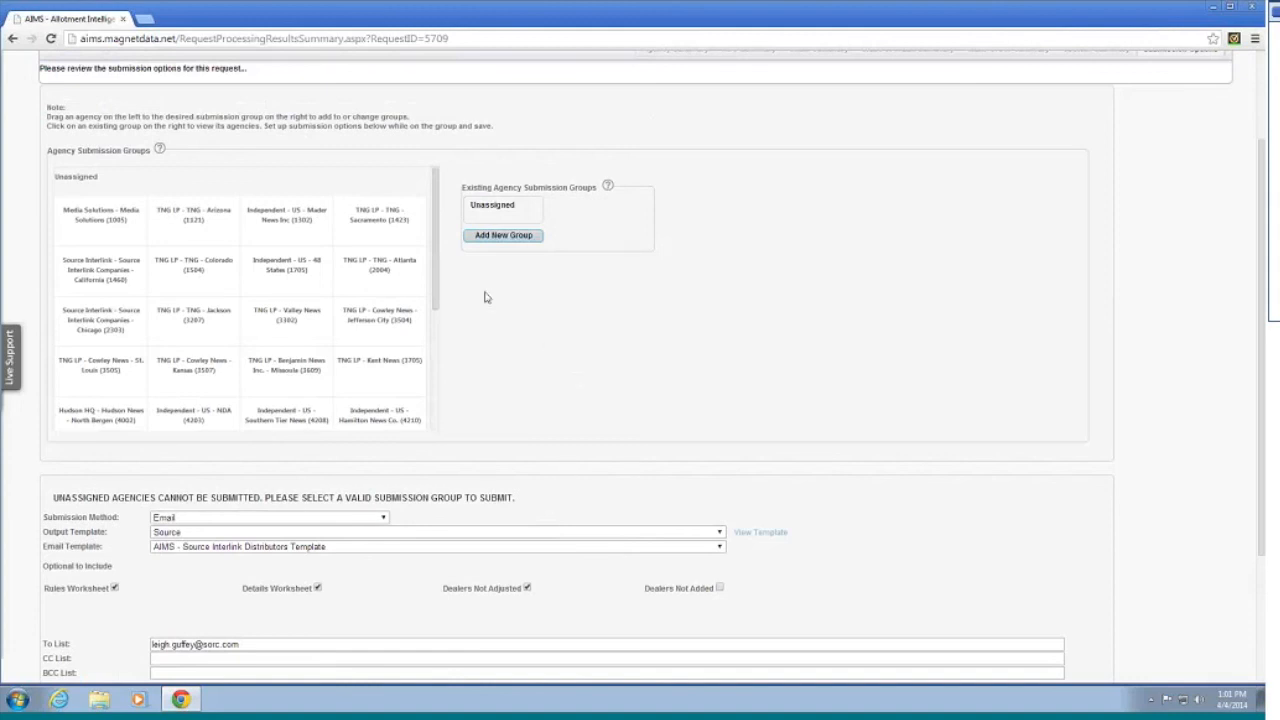
{"action": "scroll", "coordinate": [589, 397], "scroll_direction": "down", "scroll_amount": 3}
{"action": "scroll", "coordinate": [1010, 453], "scroll_direction": "up", "scroll_amount": 5}
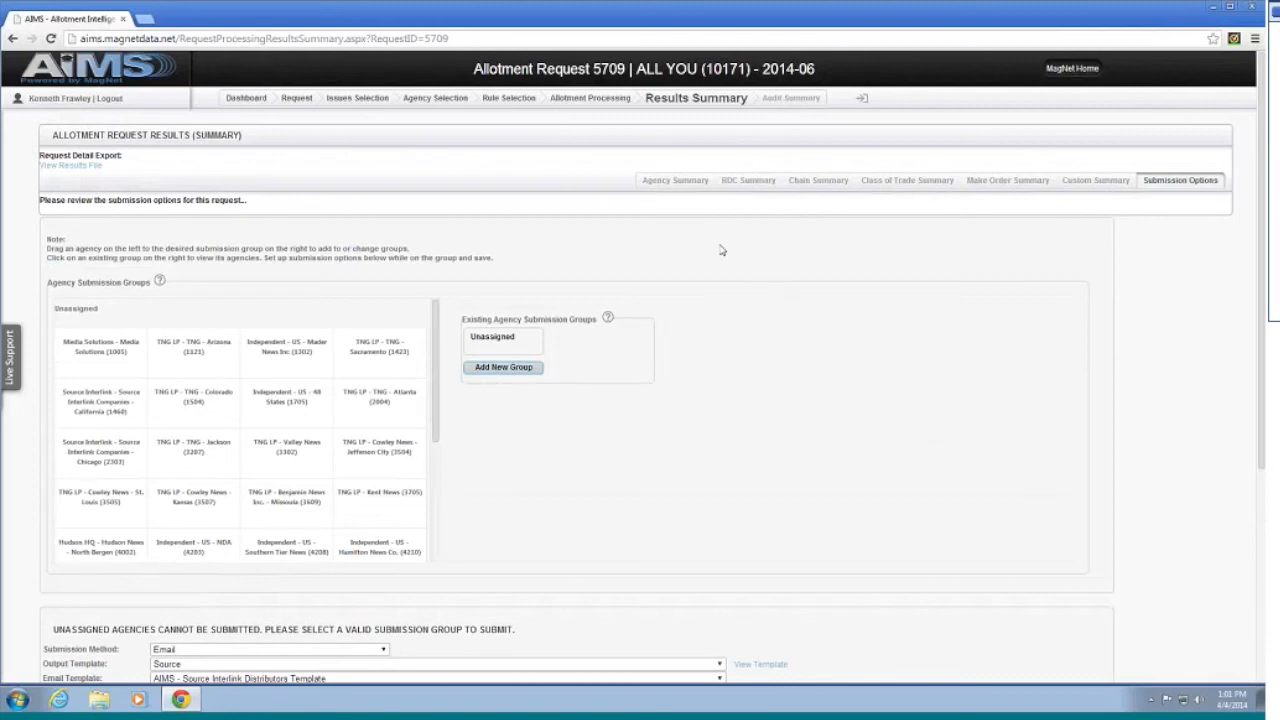
Step: Return to the allotment dashboard and list the successfully processed requests
{"action": "left_click", "coordinate": [99, 72]}
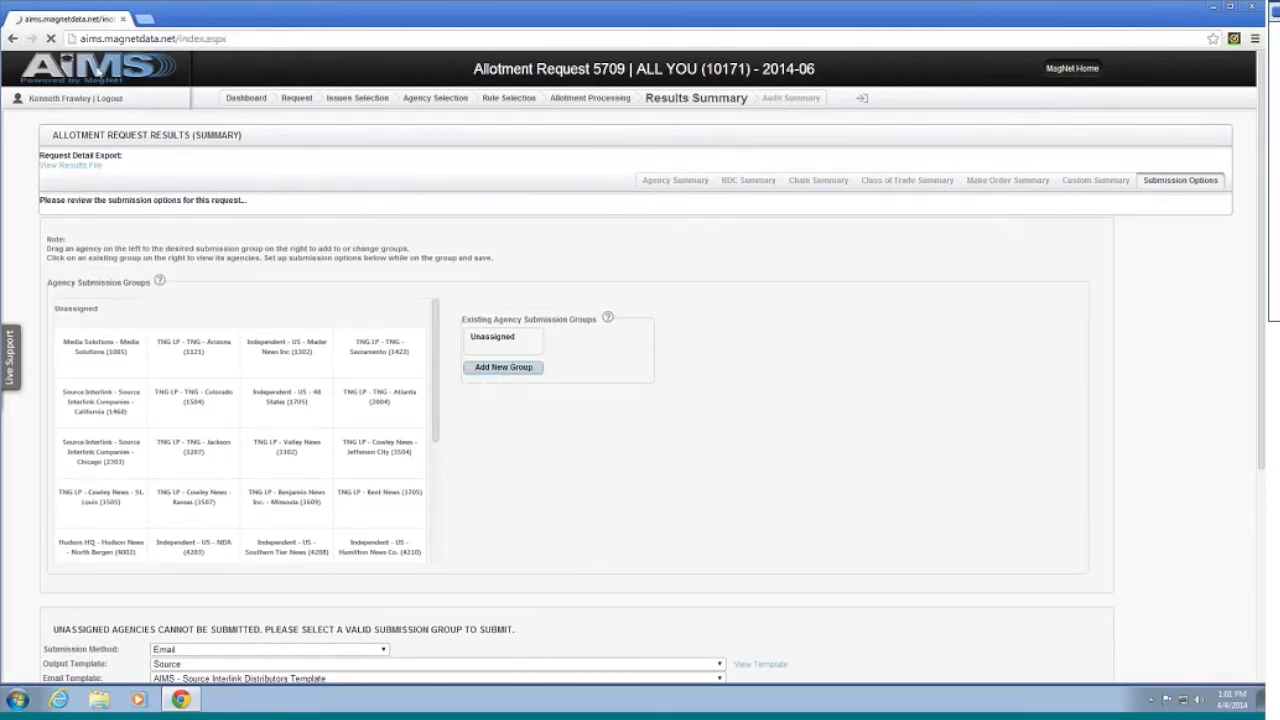
{"action": "left_click", "coordinate": [806, 236]}
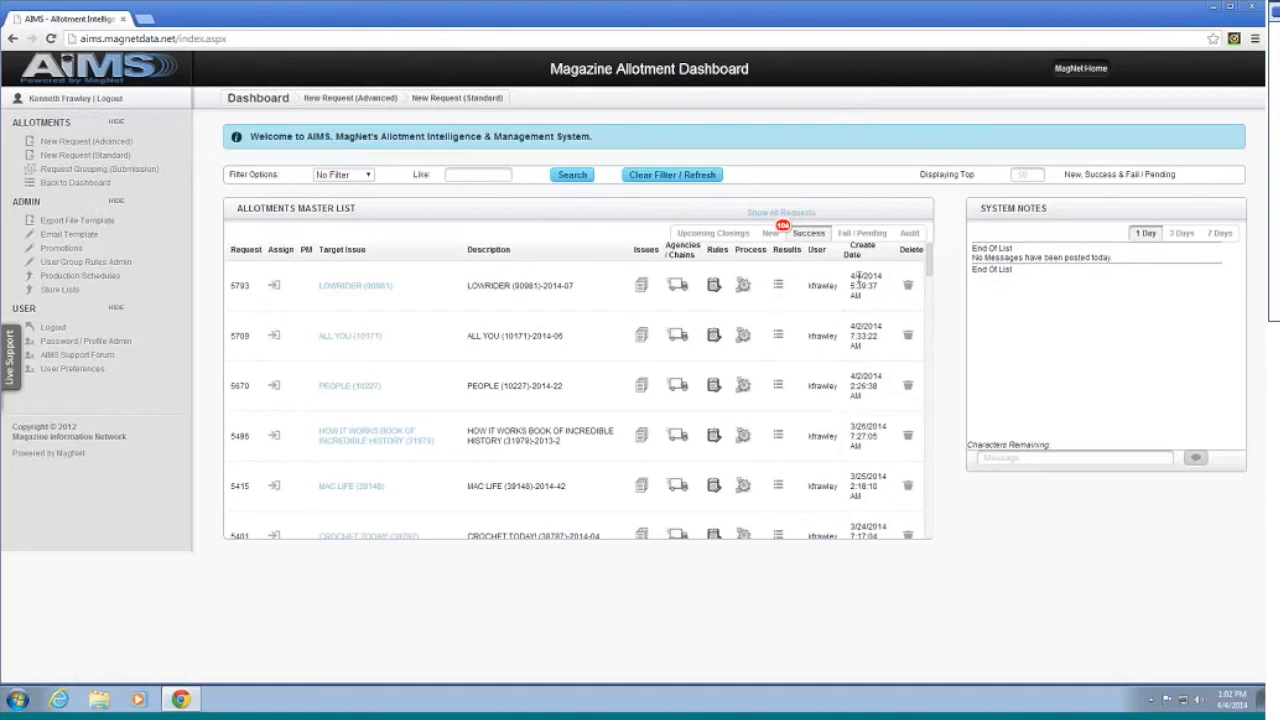
Step: Browse the Audit, Fail / Pending, Success and Upcoming Closings lists, then log out
{"action": "left_click", "coordinate": [908, 234]}
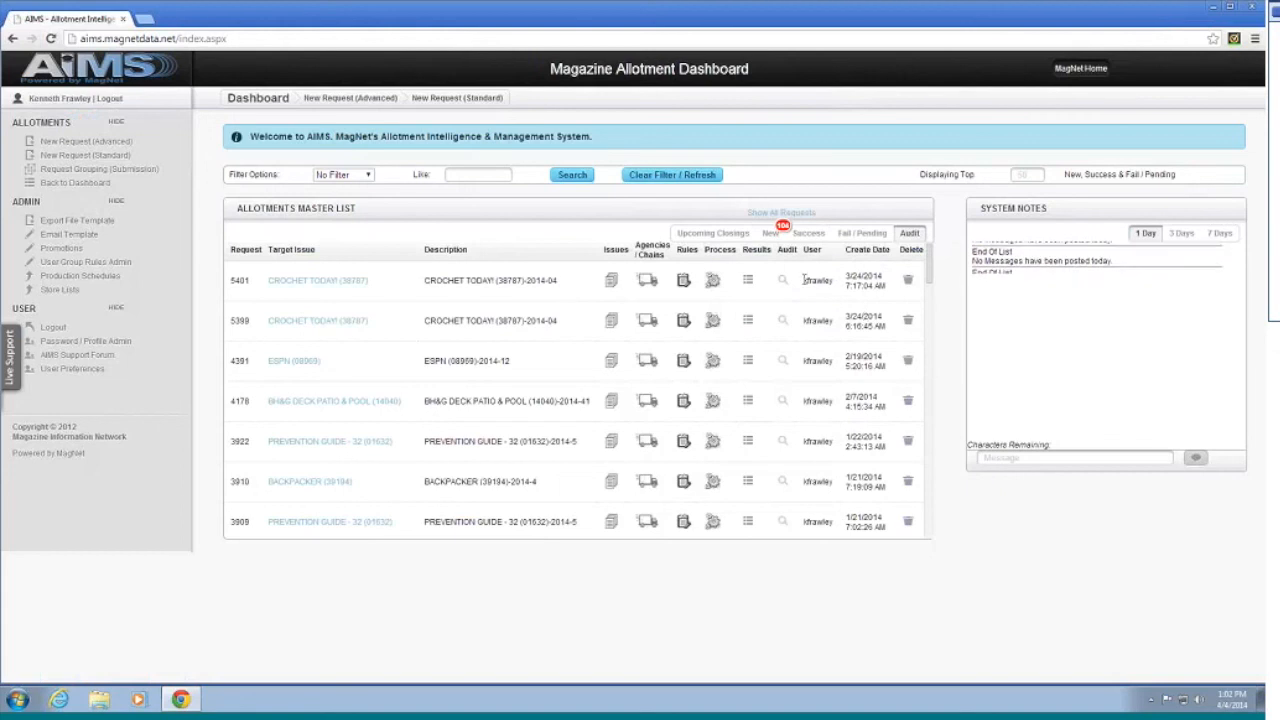
{"action": "left_click", "coordinate": [863, 238]}
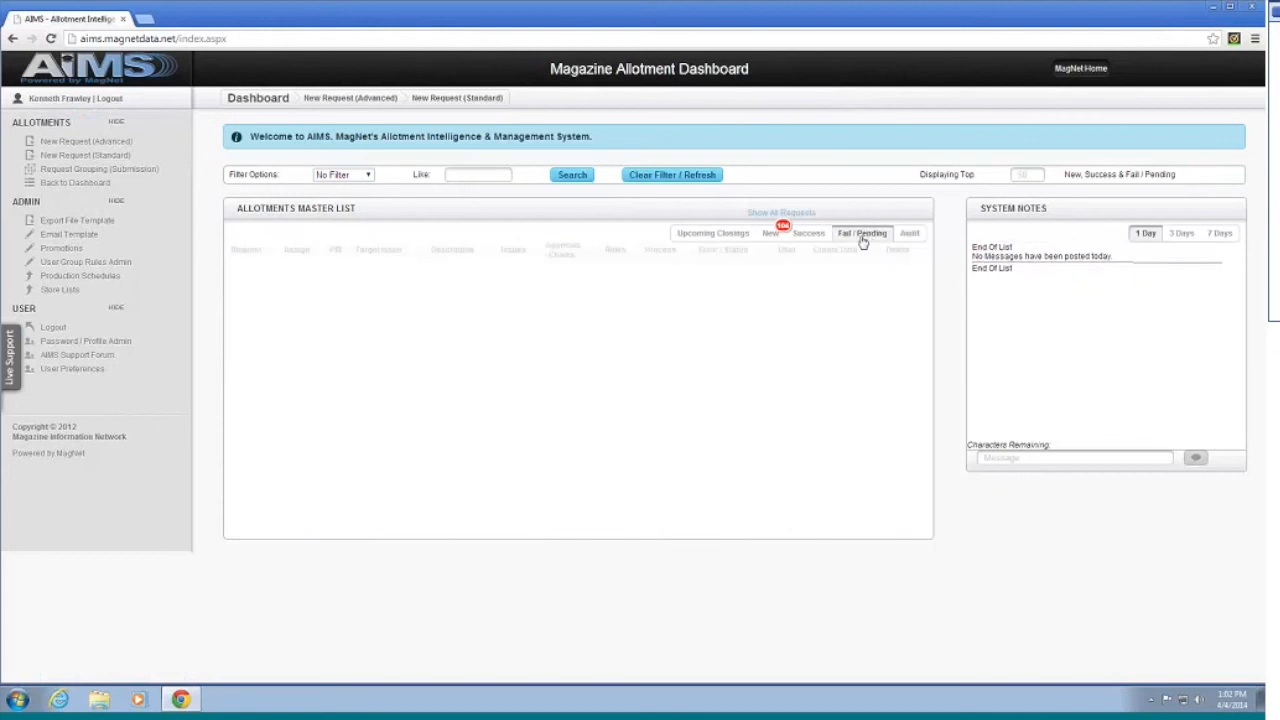
{"action": "left_click", "coordinate": [812, 234]}
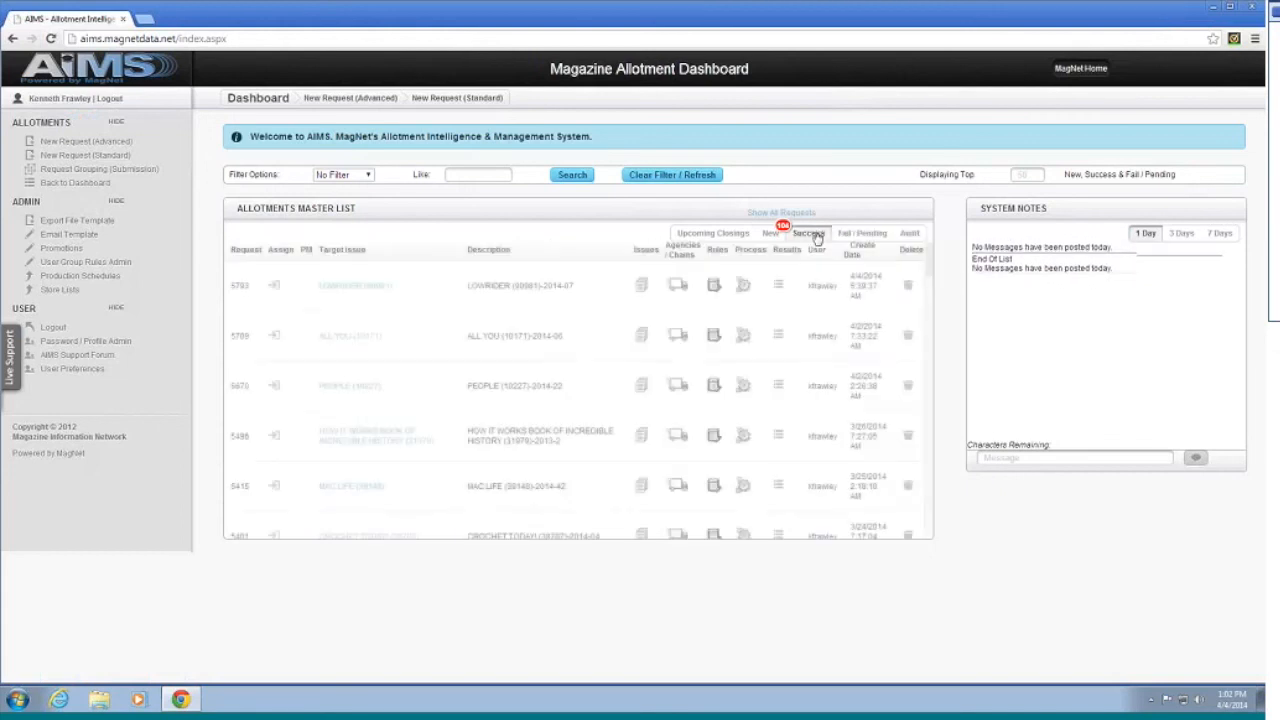
{"action": "left_click", "coordinate": [724, 236]}
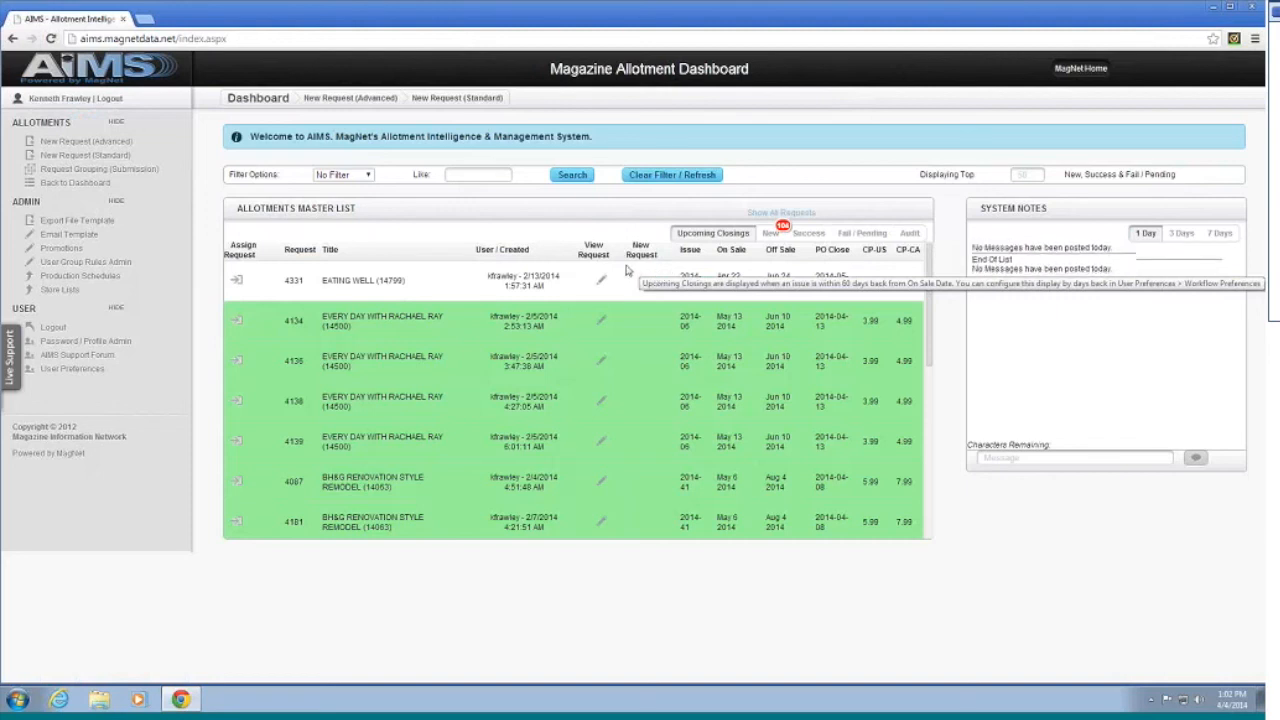
{"action": "left_click", "coordinate": [108, 98]}
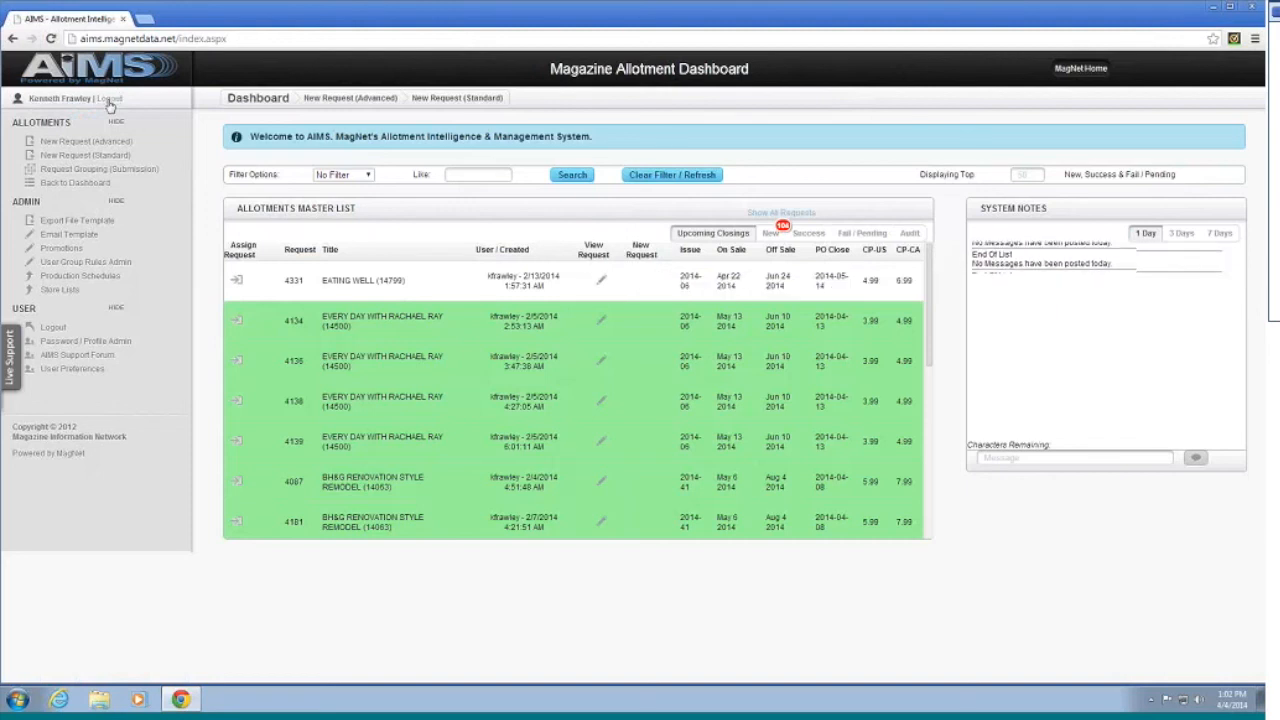
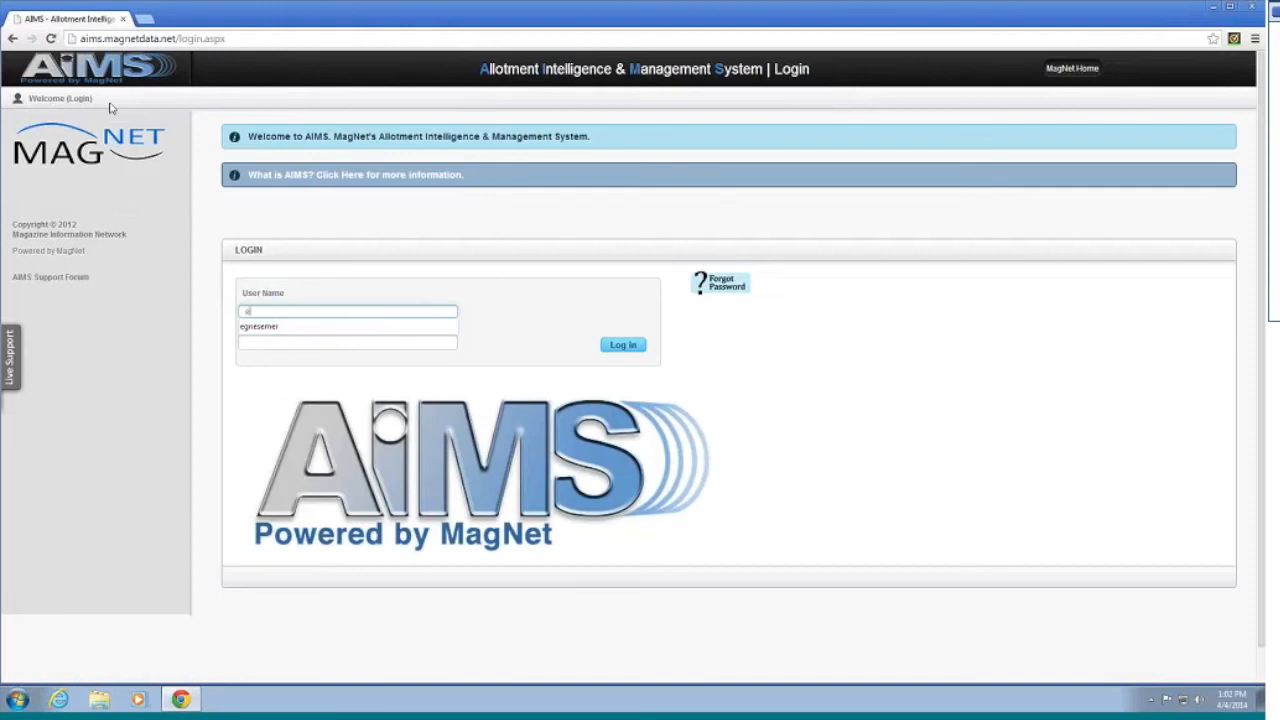
Step: Log in with another user's name and password, then start a new Standard Mode request
{"action": "key", "text": "Tab"}
{"action": "type", "text": "p"}
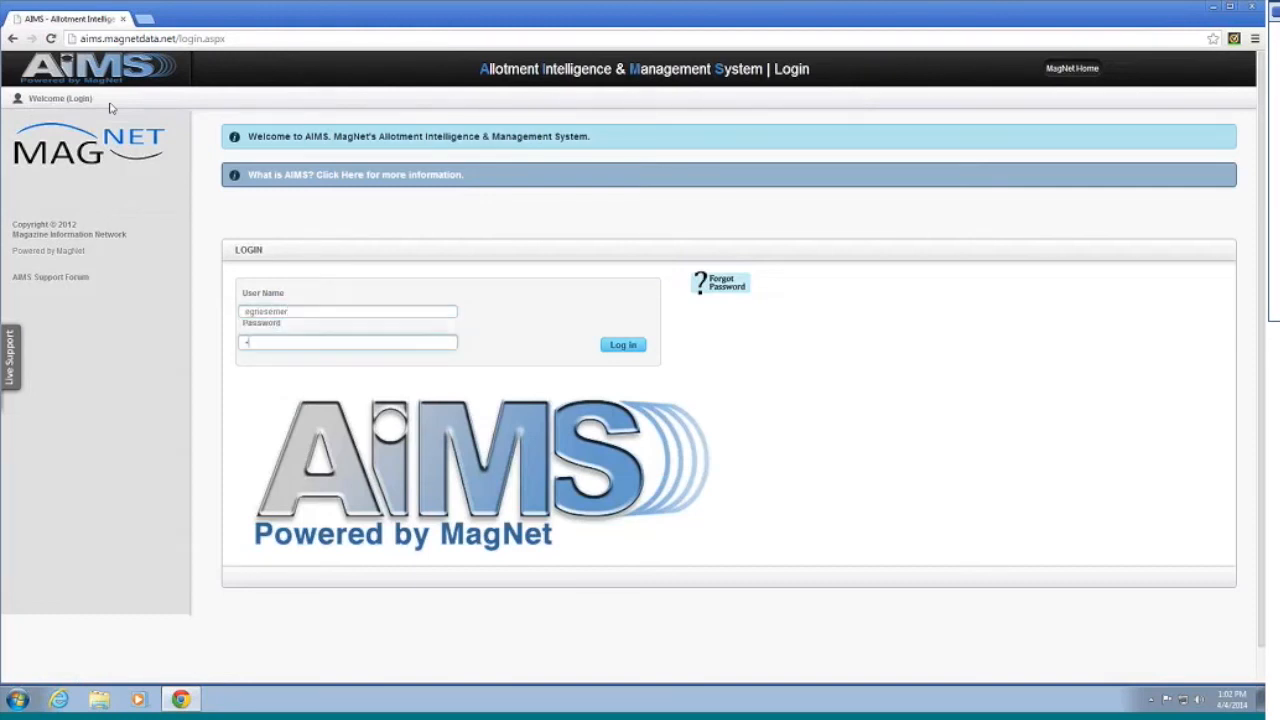
{"action": "type", "text": "assword"}
{"action": "key", "text": "Return"}
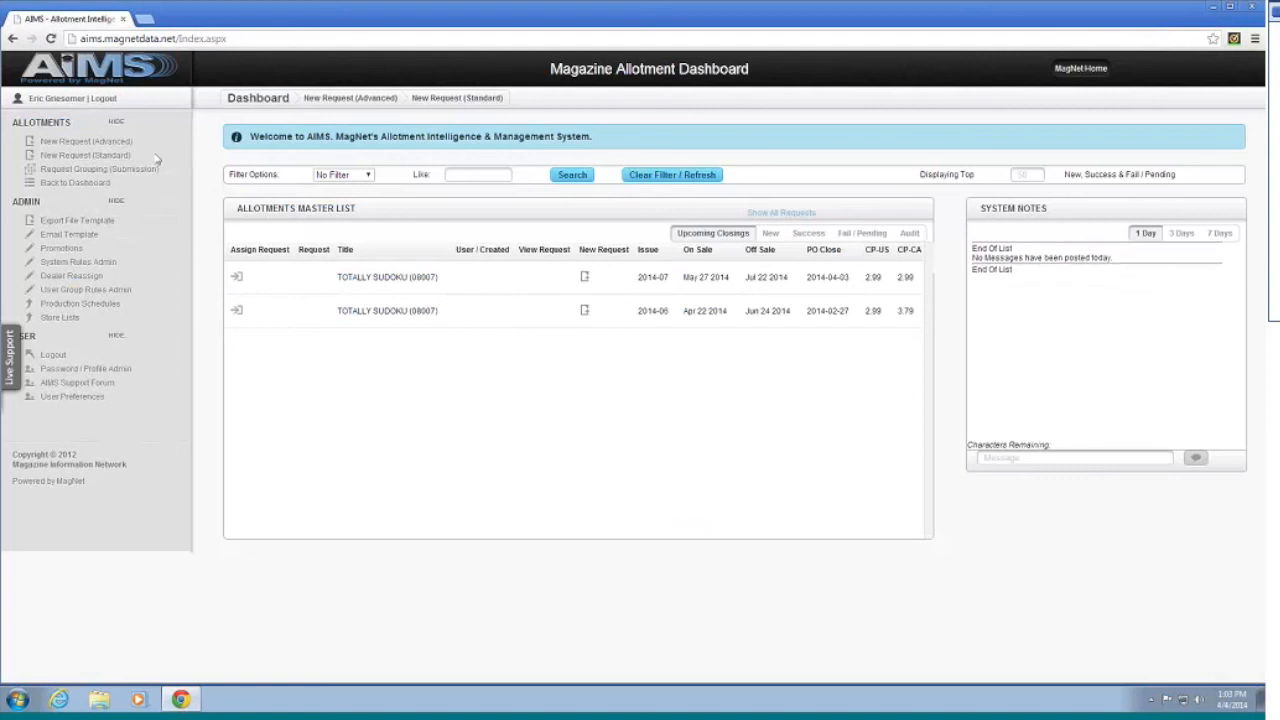
{"action": "left_click", "coordinate": [116, 158]}
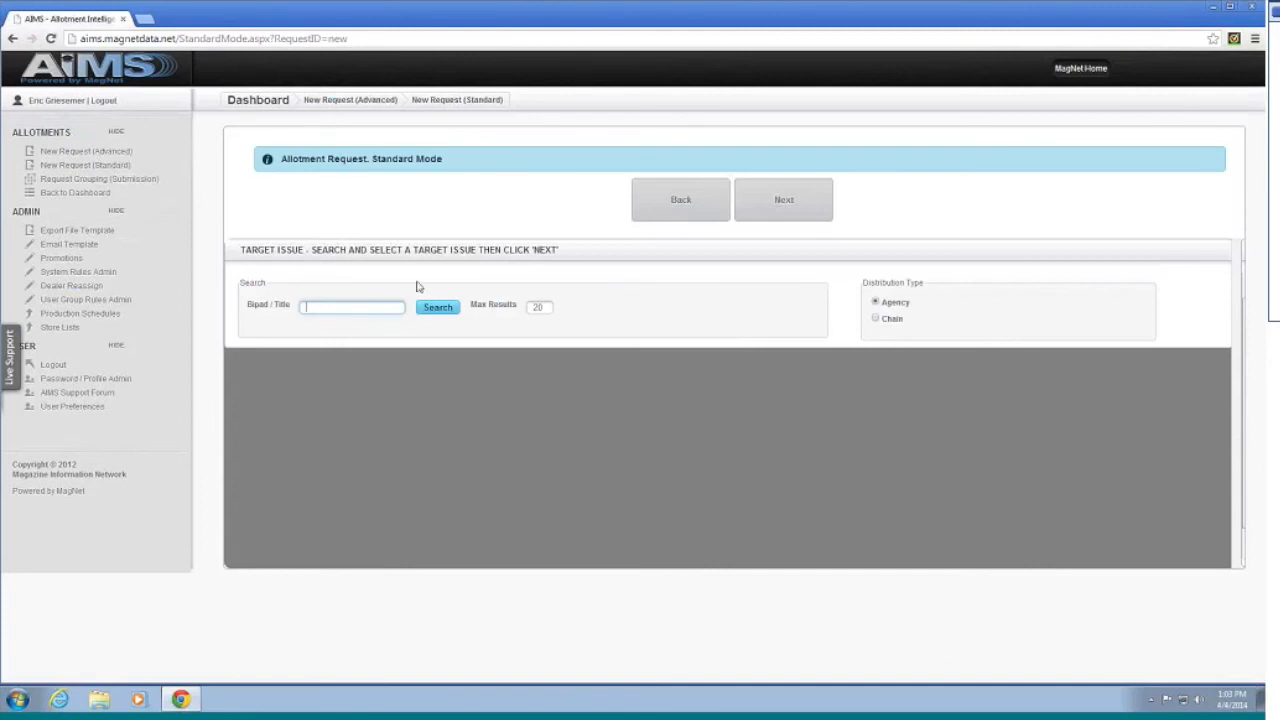
Step: Target PEOPLE (bipad 10227) issue 2014-18 and continue to agency selection
{"action": "type", "text": "10"}
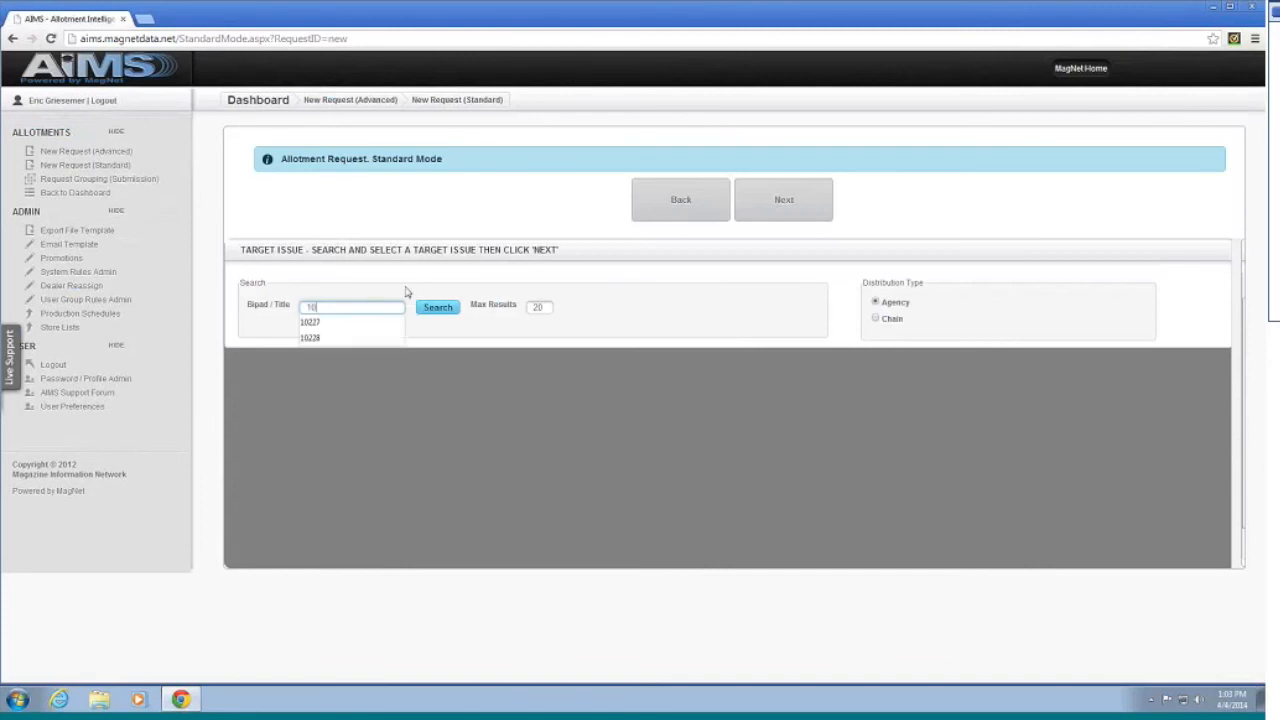
{"action": "type", "text": "22"}
{"action": "key", "text": "Down"}
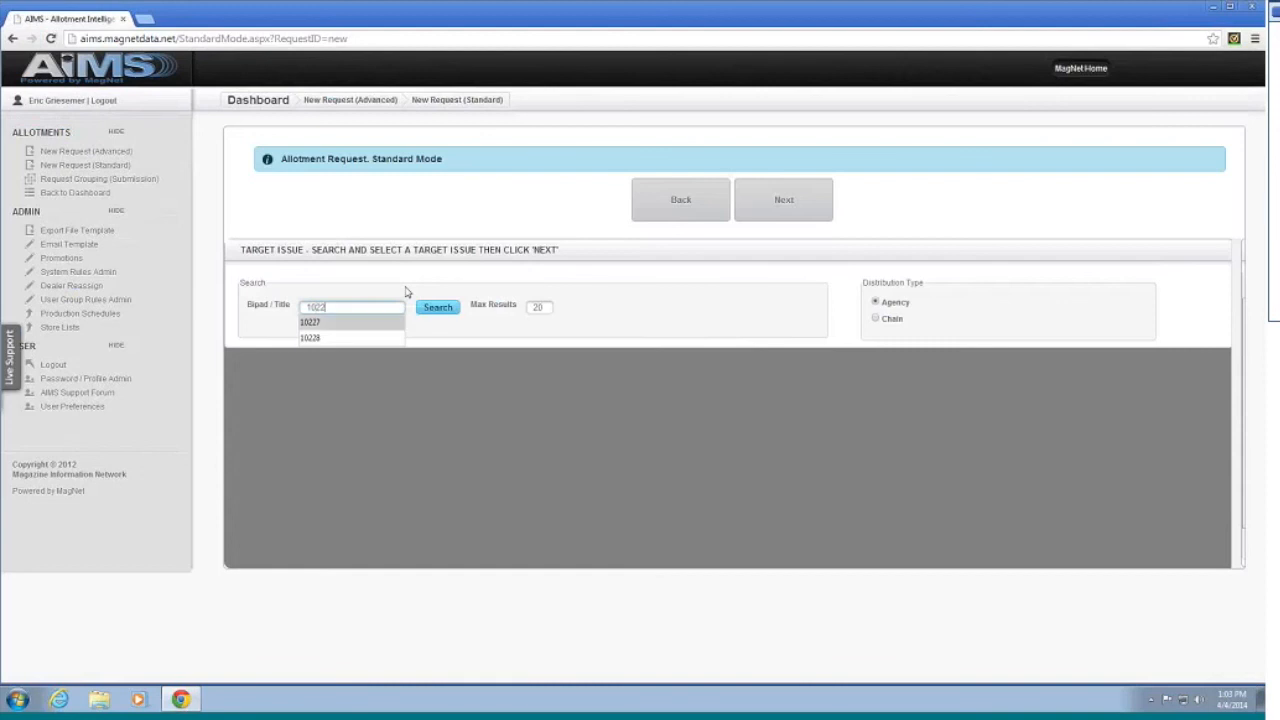
{"action": "key", "text": "Return"}
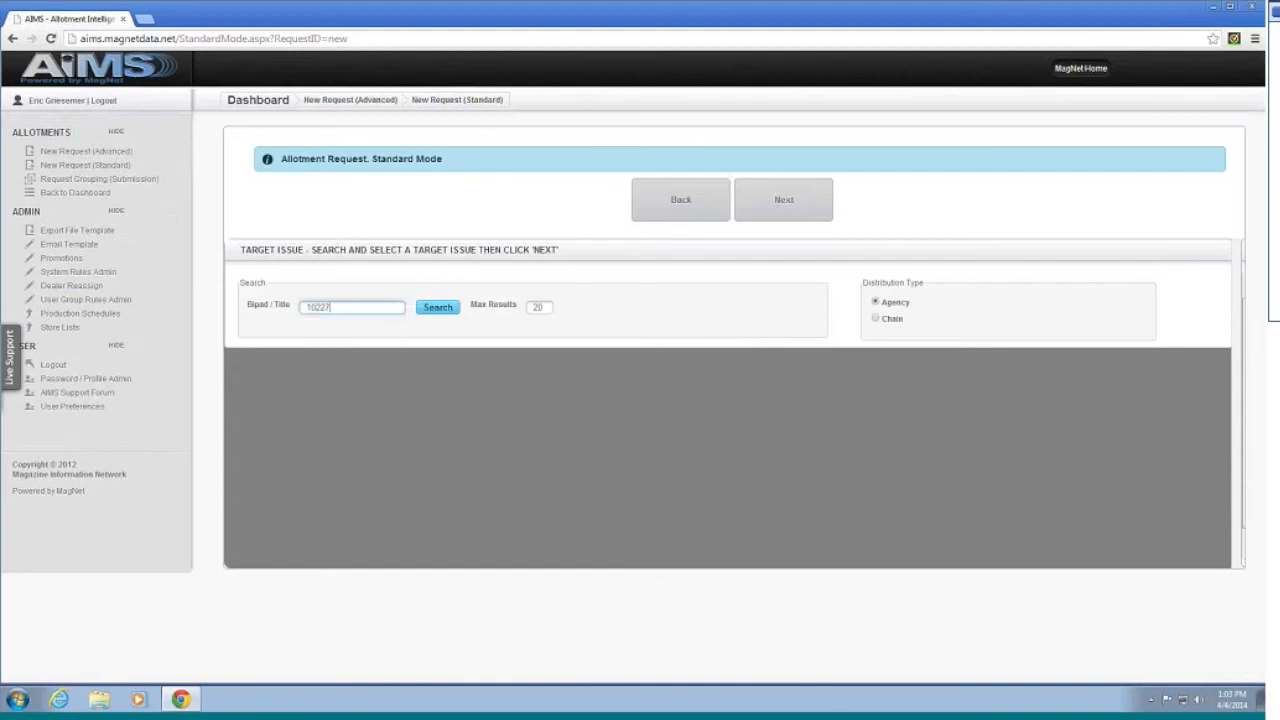
{"action": "left_click", "coordinate": [442, 314]}
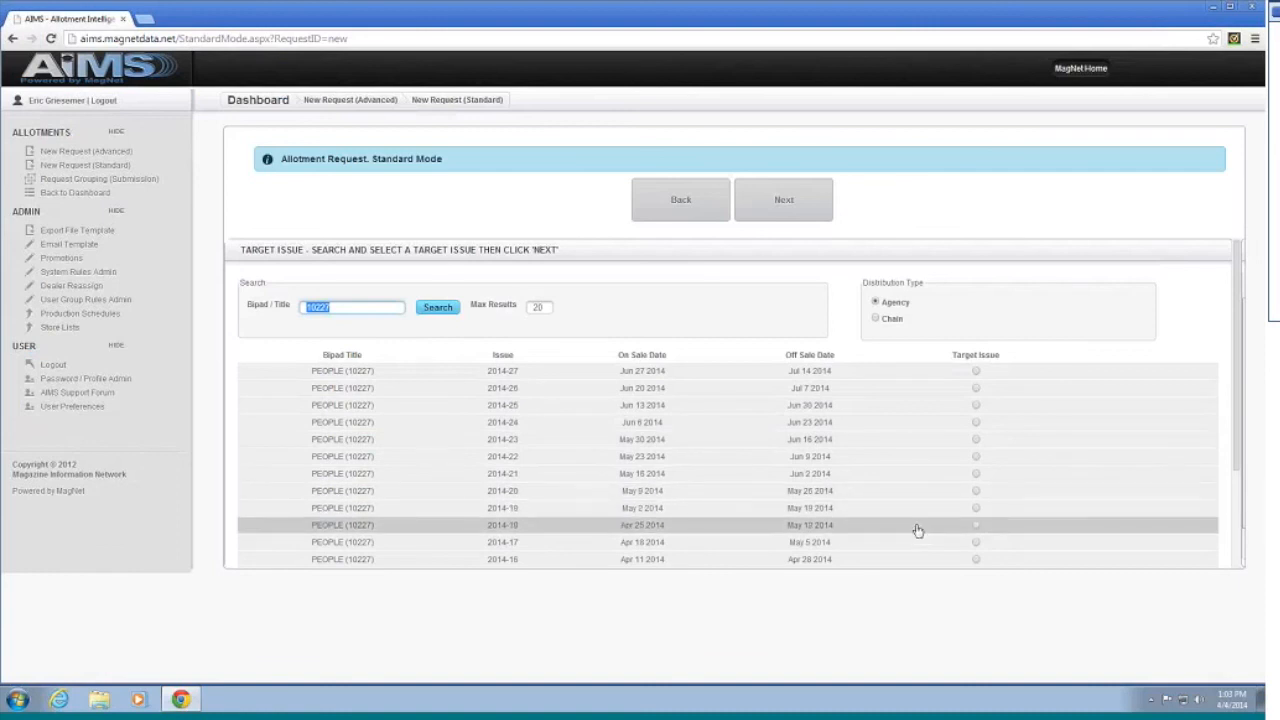
{"action": "left_click", "coordinate": [976, 525]}
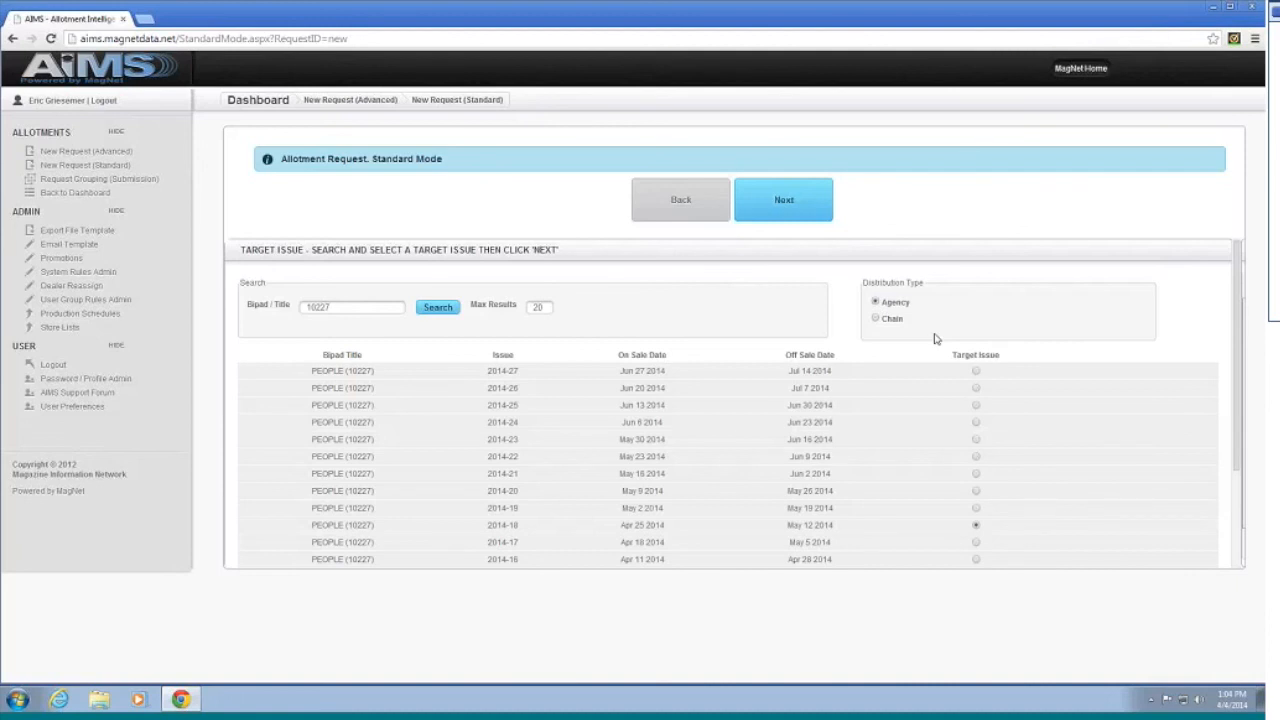
{"action": "left_click", "coordinate": [770, 217]}
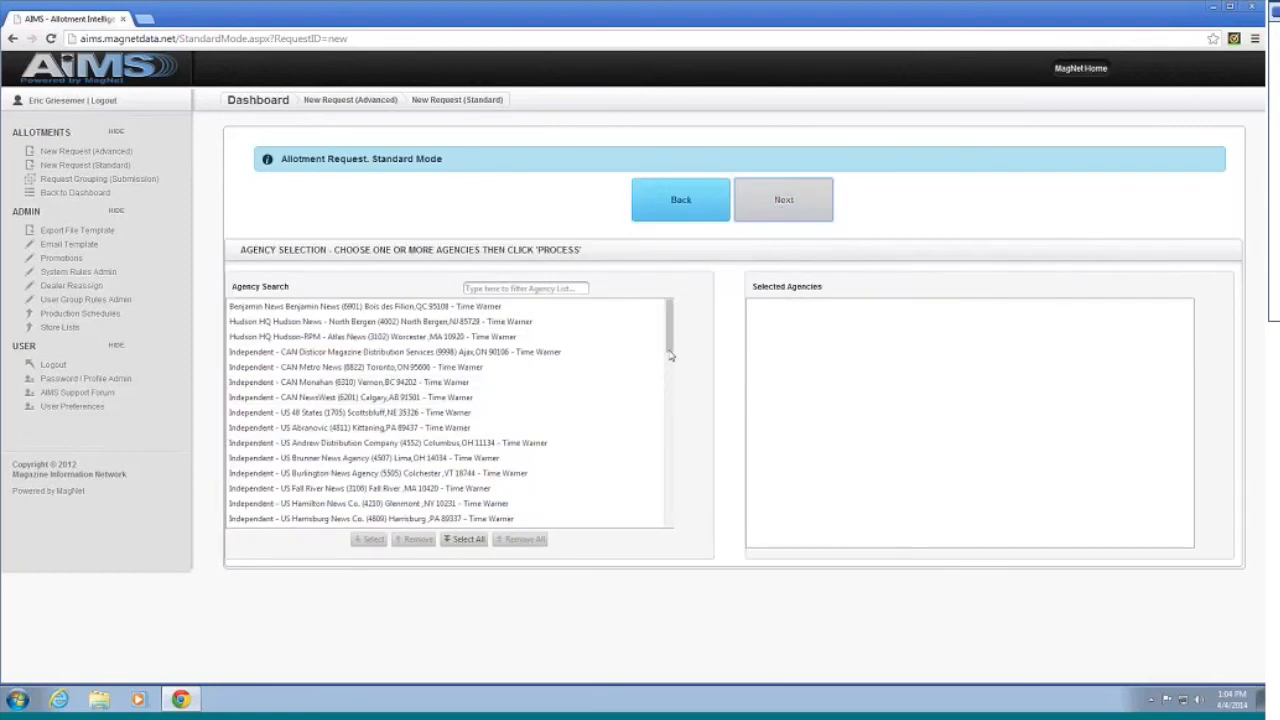
Step: Add Newsways Distributors (1501) and Southern Wisc. News (5908) to the Selected Agencies
{"action": "scroll", "coordinate": [668, 380], "scroll_direction": "down", "scroll_amount": 2}
{"action": "scroll", "coordinate": [668, 390], "scroll_direction": "down", "scroll_amount": 5}
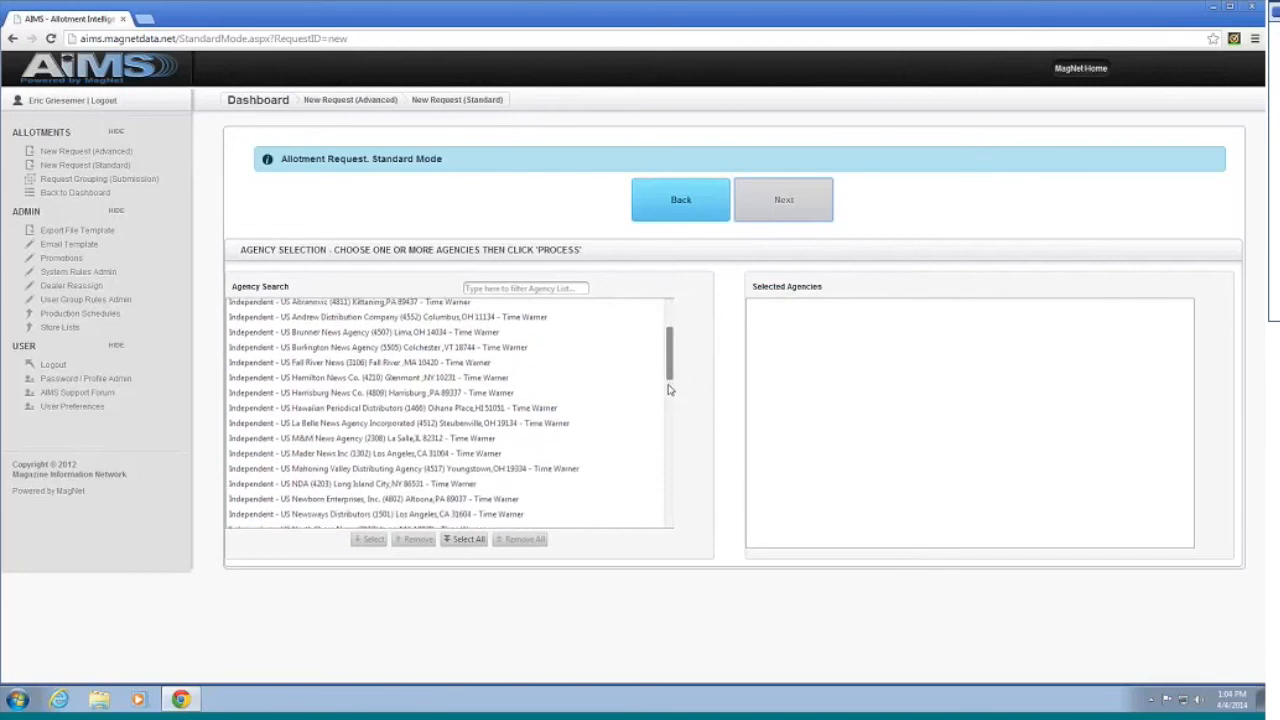
{"action": "scroll", "coordinate": [665, 408], "scroll_direction": "down", "scroll_amount": 3}
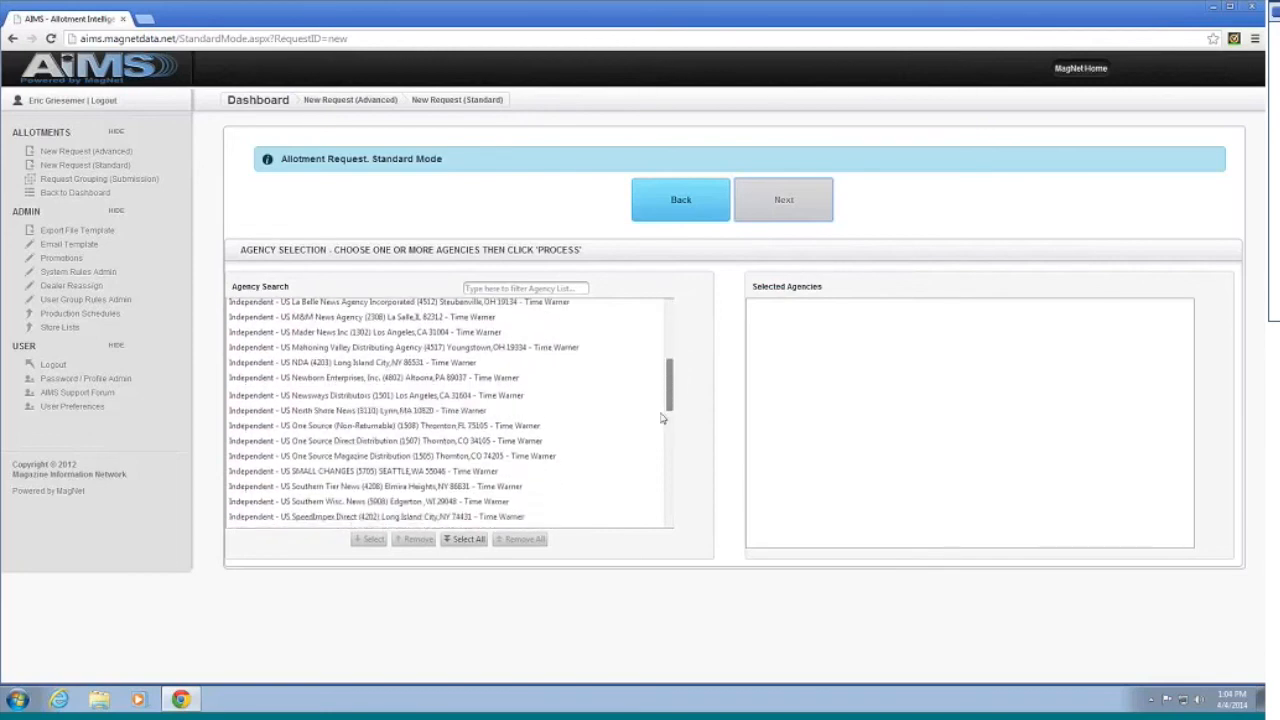
{"action": "left_click_drag", "start_coordinate": [650, 390], "coordinate": [862, 409]}
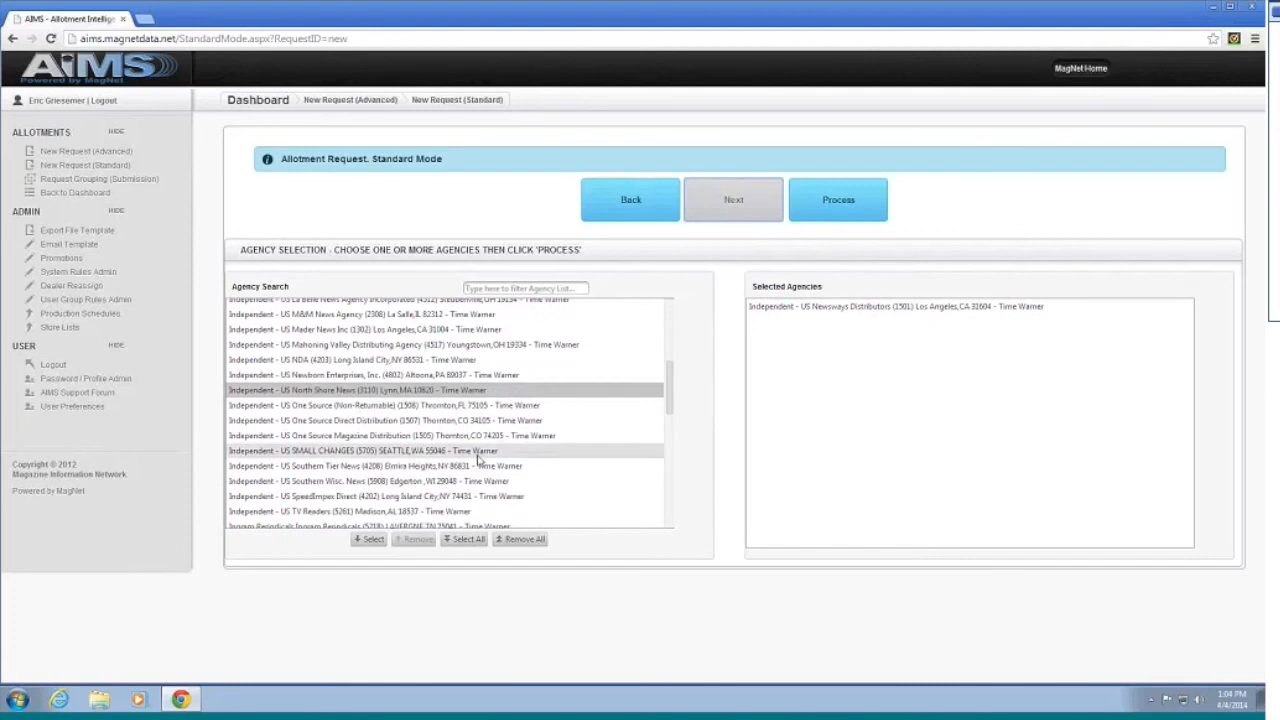
{"action": "left_click_drag", "start_coordinate": [350, 481], "coordinate": [866, 470]}
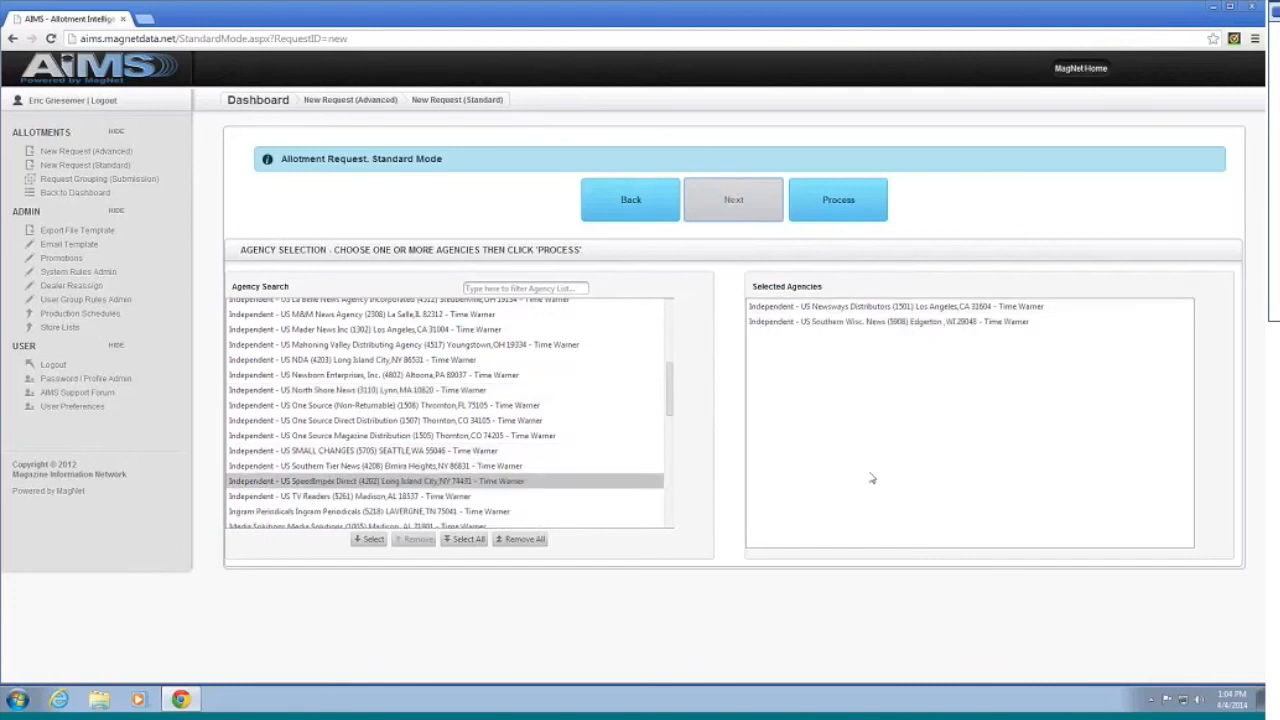
{"action": "scroll", "coordinate": [490, 396], "scroll_direction": "up", "scroll_amount": 3}
{"action": "scroll", "coordinate": [490, 396], "scroll_direction": "up", "scroll_amount": 3}
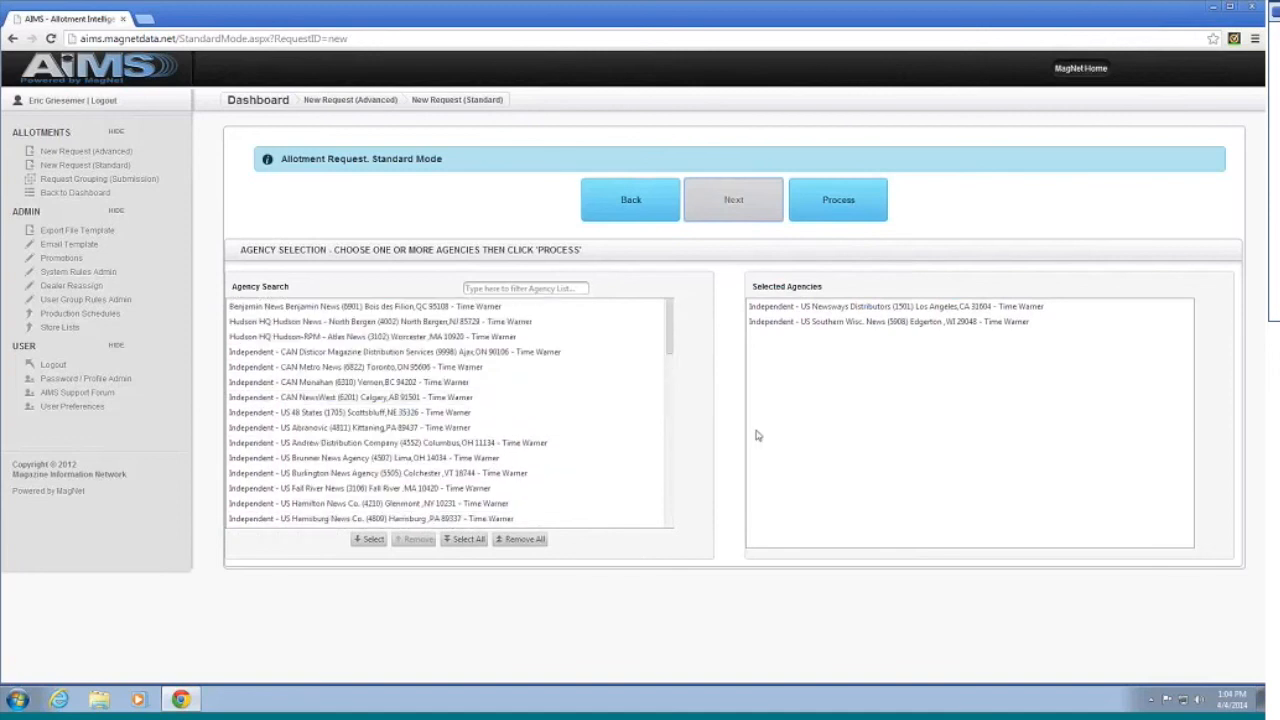
Step: Process request 5804 and open its Results Summary once processing completes
{"action": "left_click", "coordinate": [840, 205]}
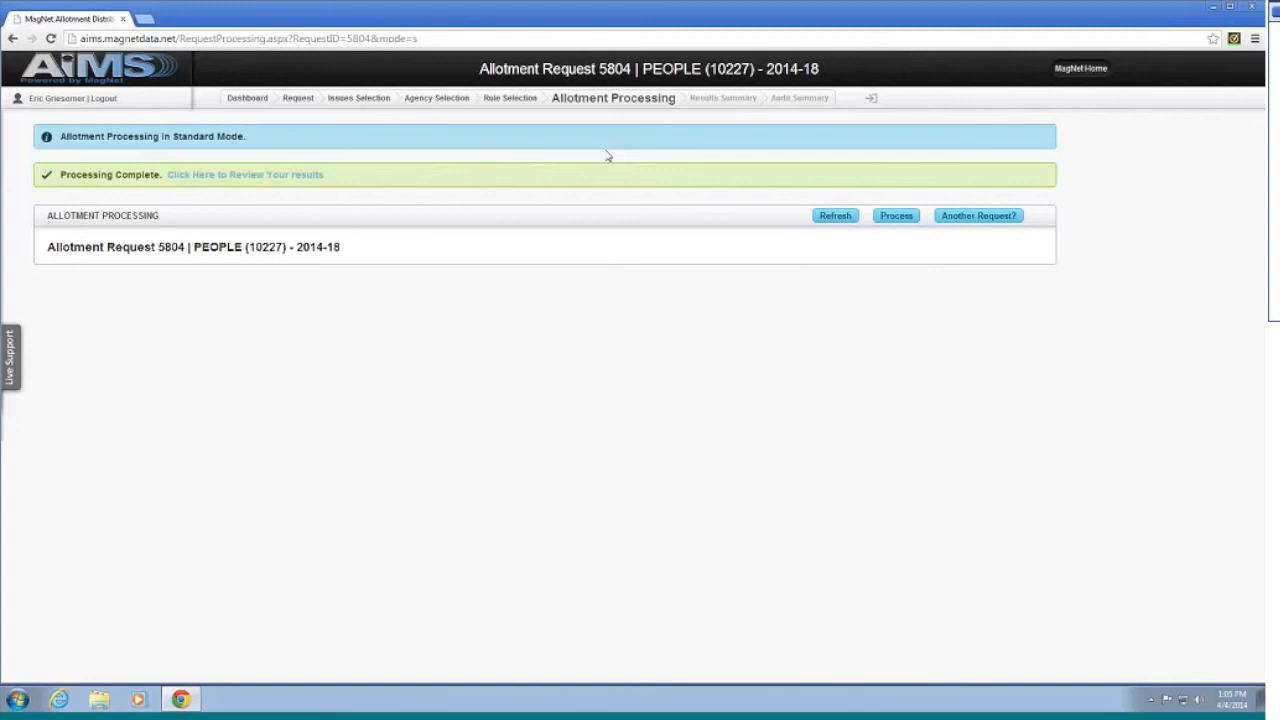
{"action": "left_click", "coordinate": [276, 182]}
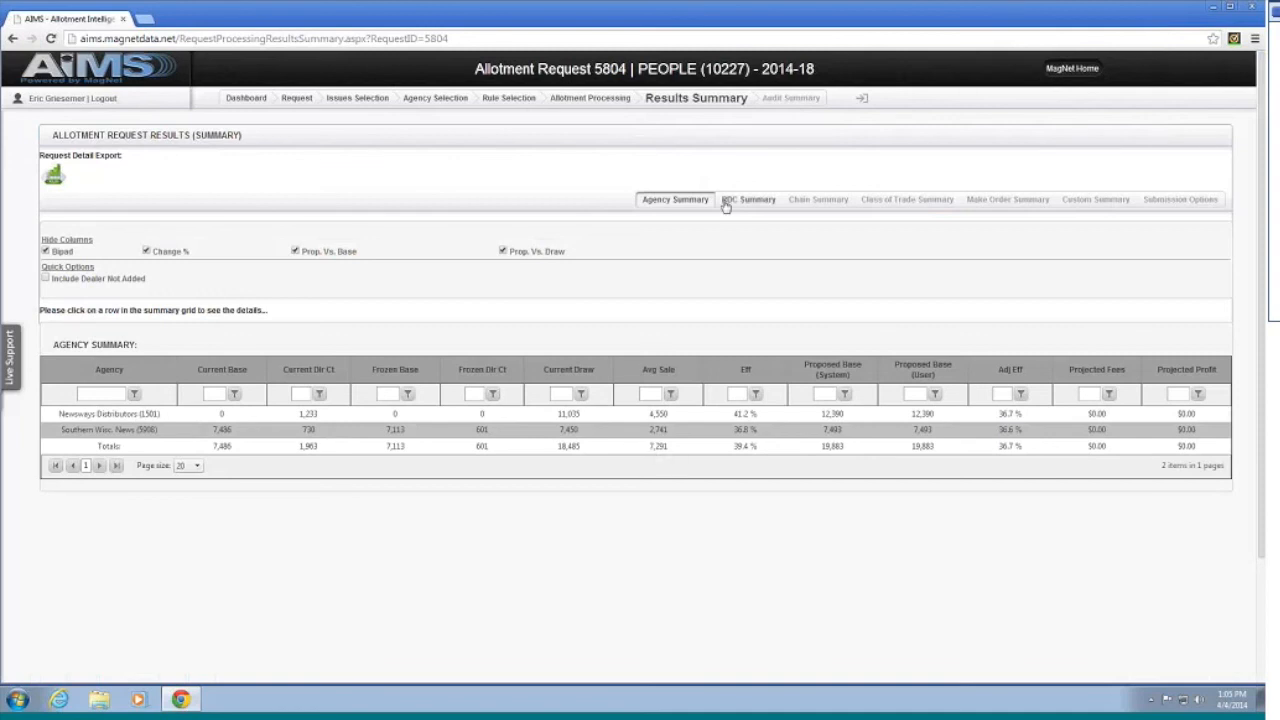
Step: Review request 5804's Chain Summary and Make Order Summary, then return to Issues Selection
{"action": "left_click", "coordinate": [802, 202]}
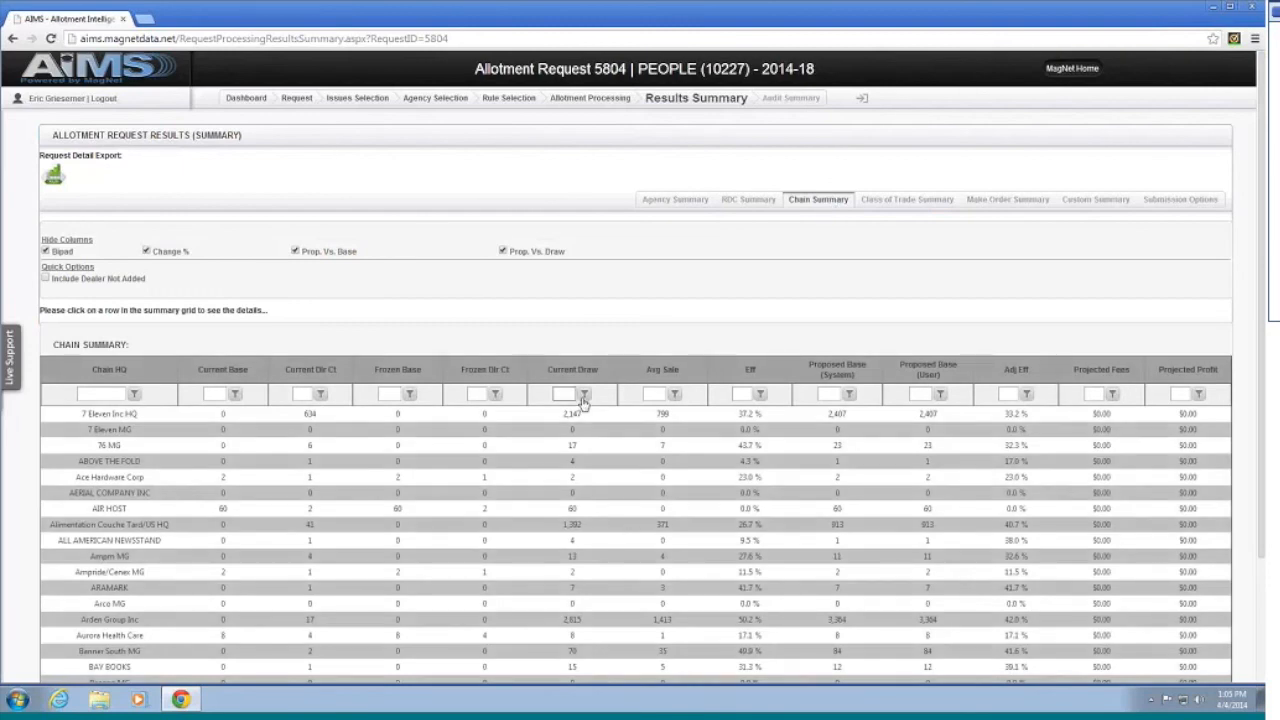
{"action": "scroll", "coordinate": [576, 404], "scroll_direction": "down", "scroll_amount": 2}
{"action": "scroll", "coordinate": [512, 443], "scroll_direction": "up", "scroll_amount": 2}
{"action": "left_click", "coordinate": [995, 200]}
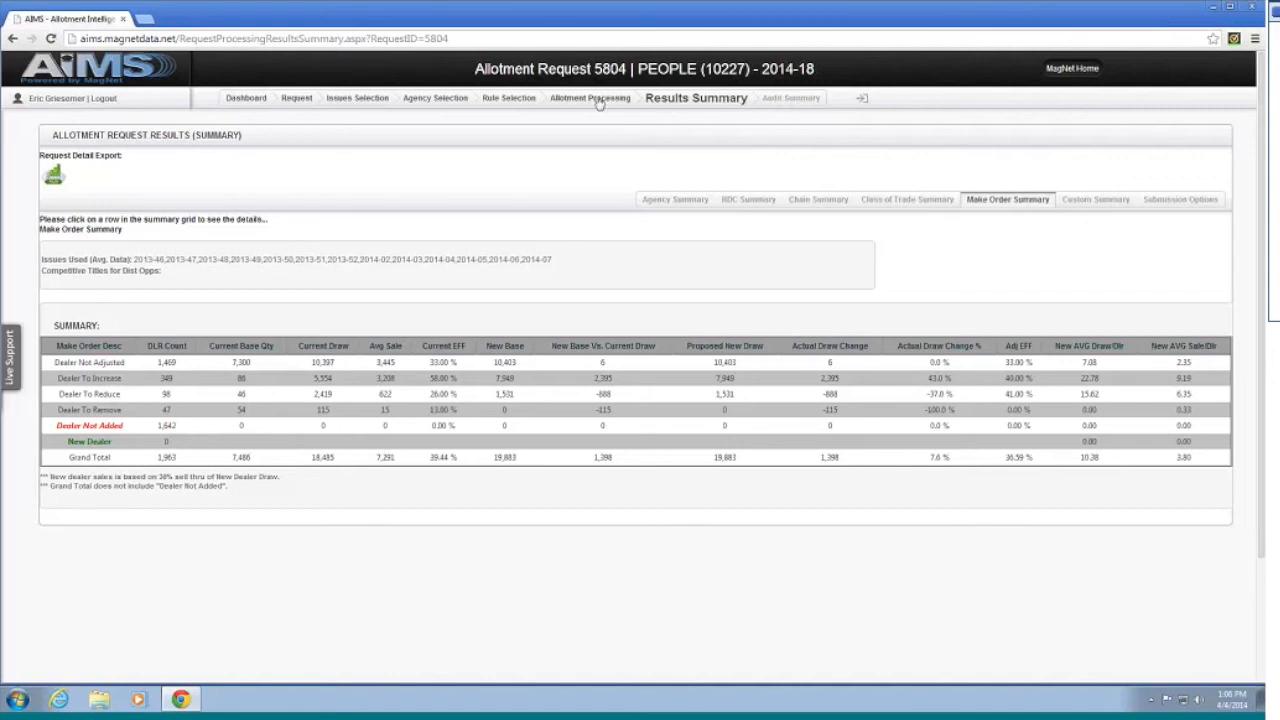
{"action": "left_click", "coordinate": [362, 101]}
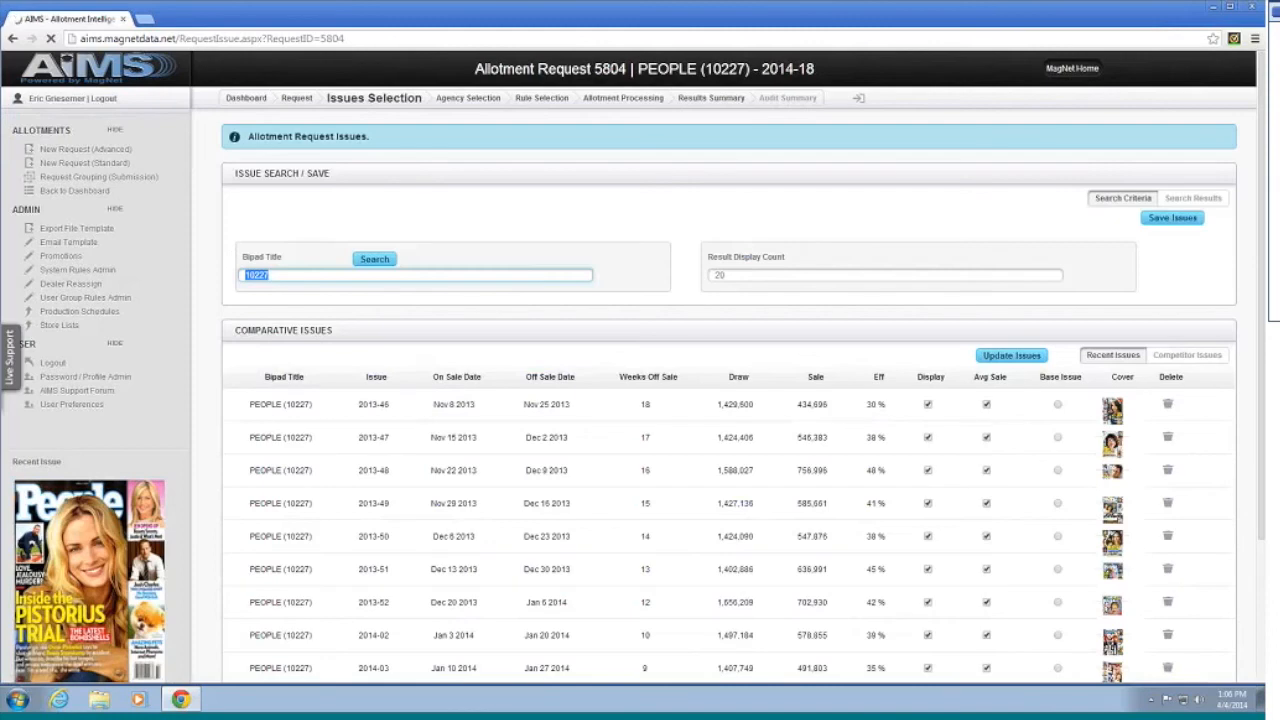
Step: Check the comparative PEOPLE issues 2013-46 through 2014-13 (base 2014-13), then go to Agency Selection
{"action": "scroll", "coordinate": [700, 352], "scroll_direction": "down", "scroll_amount": 2}
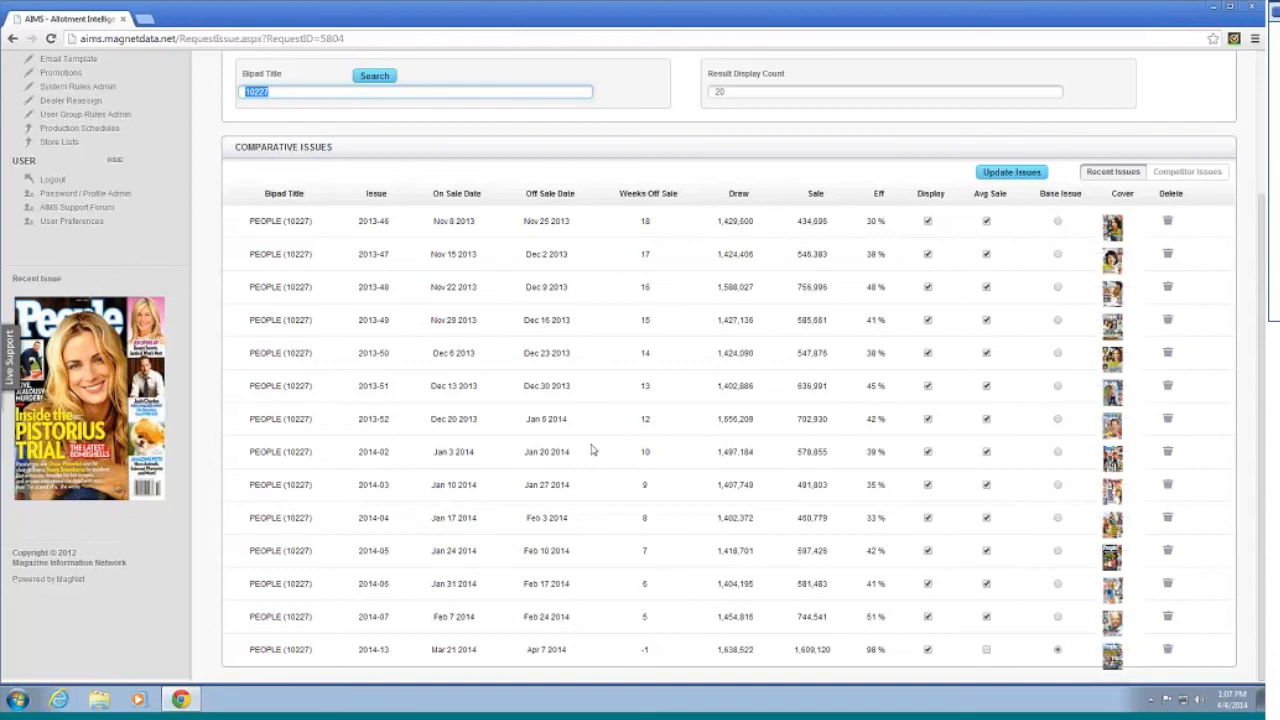
{"action": "scroll", "coordinate": [700, 540], "scroll_direction": "up", "scroll_amount": 3}
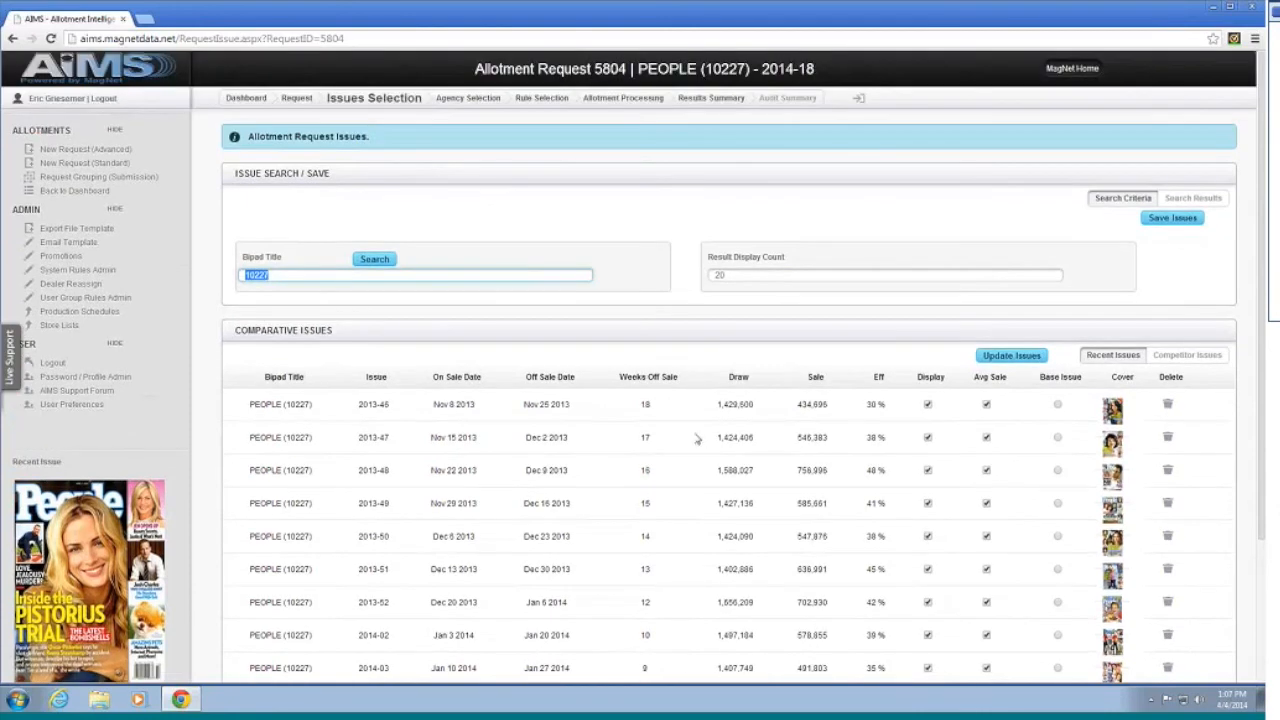
{"action": "left_click", "coordinate": [472, 99]}
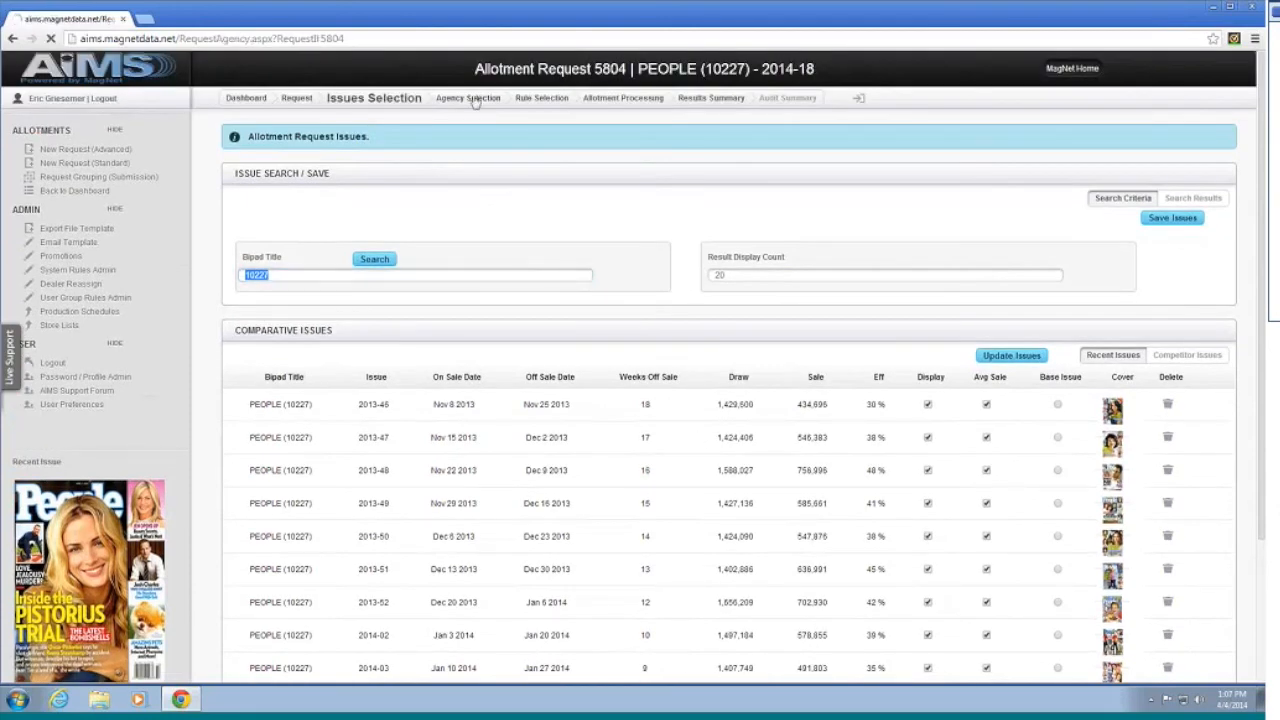
Step: On Rule Selection, change the last Regulate at efficiency from .42 to .50
{"action": "left_click", "coordinate": [549, 104]}
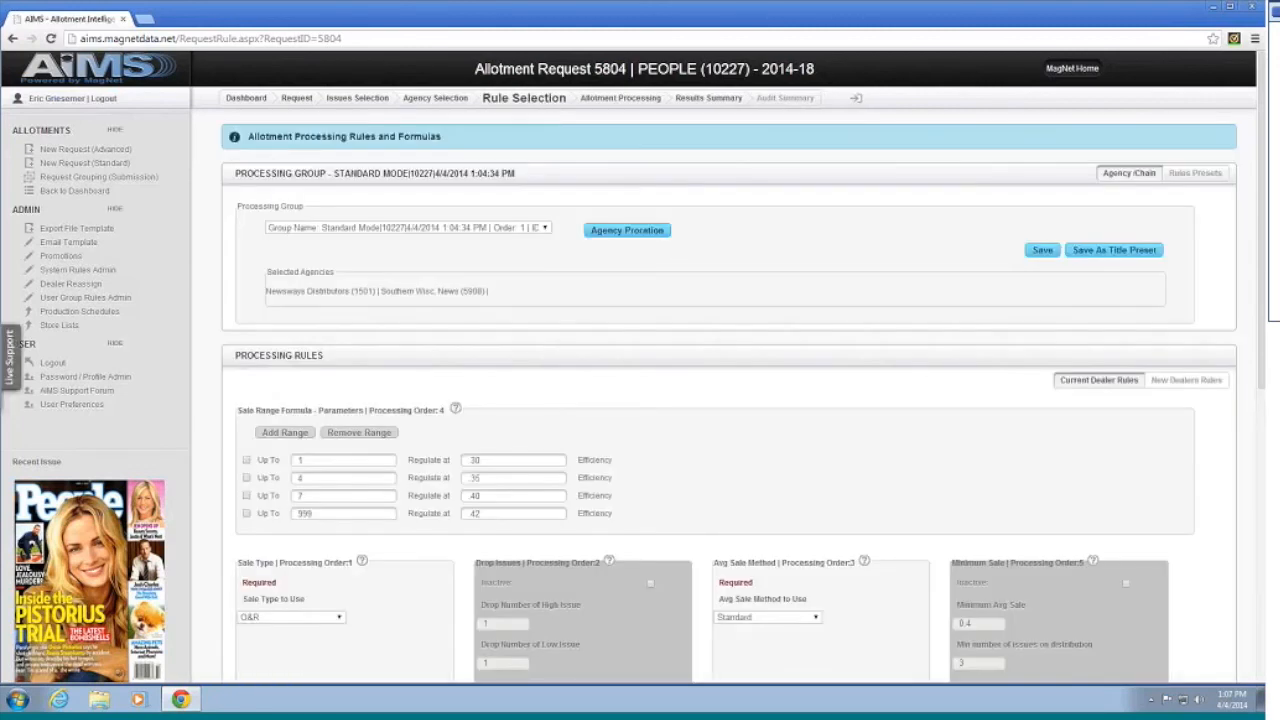
{"action": "scroll", "coordinate": [700, 289], "scroll_direction": "down", "scroll_amount": 2}
{"action": "scroll", "coordinate": [680, 274], "scroll_direction": "down", "scroll_amount": 3}
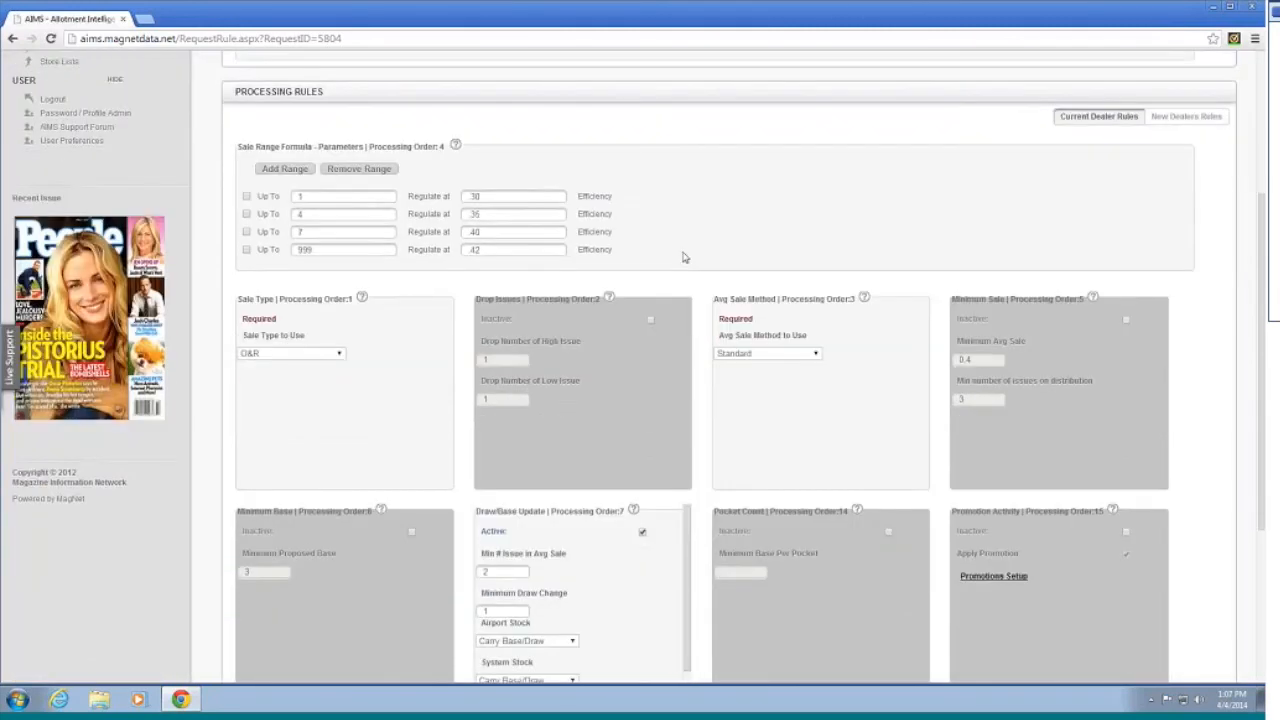
{"action": "scroll", "coordinate": [683, 257], "scroll_direction": "down", "scroll_amount": 1}
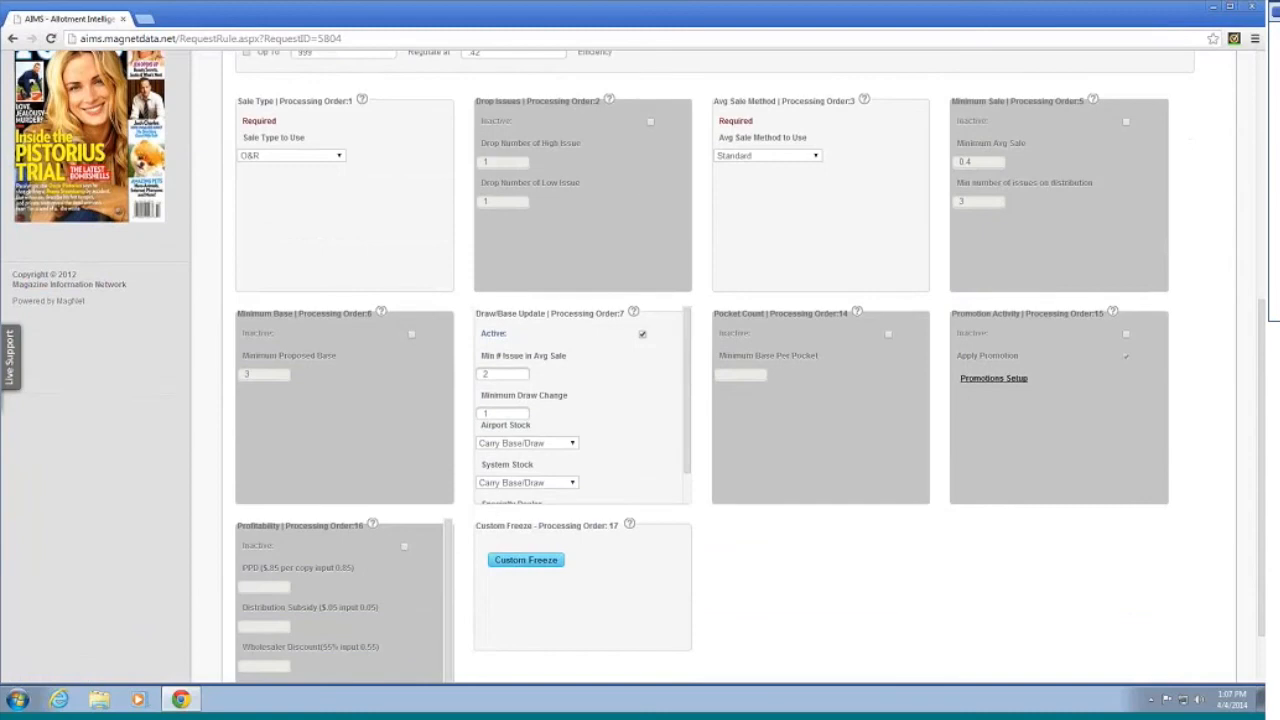
{"action": "scroll", "coordinate": [621, 277], "scroll_direction": "up", "scroll_amount": 2}
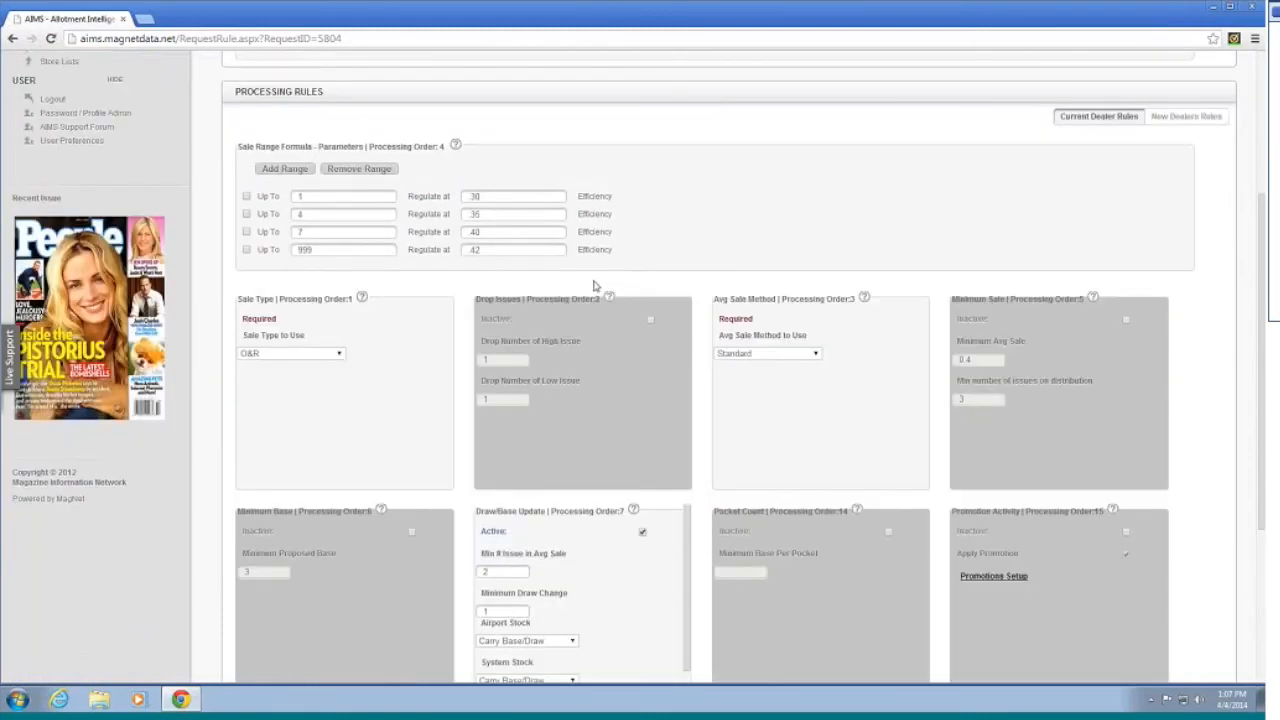
{"action": "left_click", "coordinate": [476, 249]}
{"action": "double_click", "coordinate": [476, 249]}
{"action": "type", "text": "50"}
Step: Activate the Minimum Base and Minimum Sale rules, save, and reprocess request 5804
{"action": "left_click", "coordinate": [412, 532]}
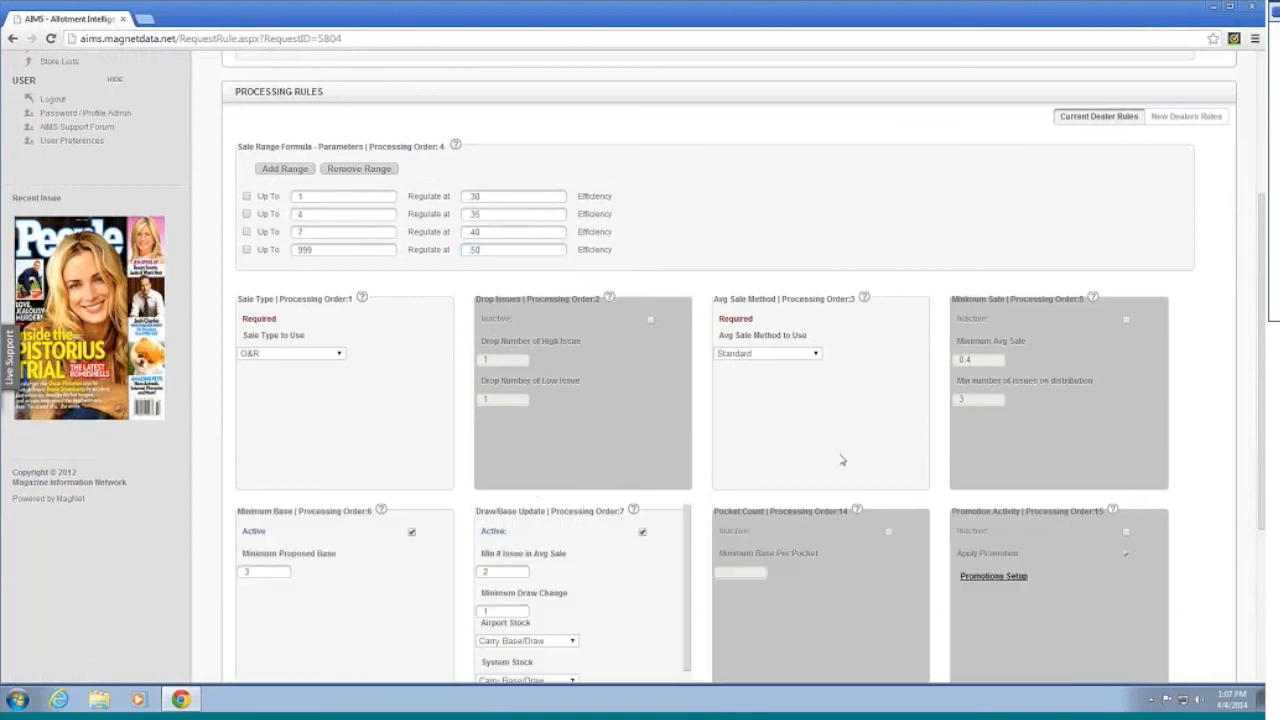
{"action": "scroll", "coordinate": [970, 430], "scroll_direction": "down", "scroll_amount": 1}
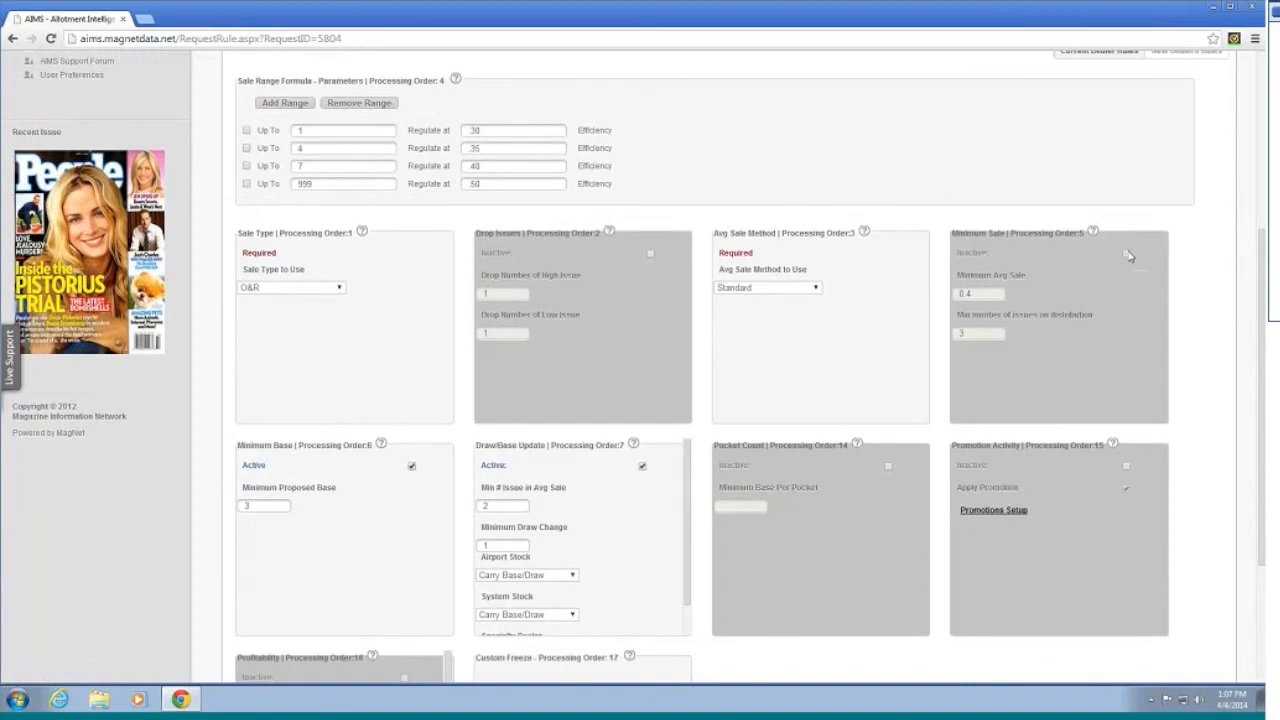
{"action": "left_click", "coordinate": [1127, 254]}
{"action": "scroll", "coordinate": [1075, 408], "scroll_direction": "down", "scroll_amount": 2}
{"action": "scroll", "coordinate": [948, 440], "scroll_direction": "up", "scroll_amount": 7}
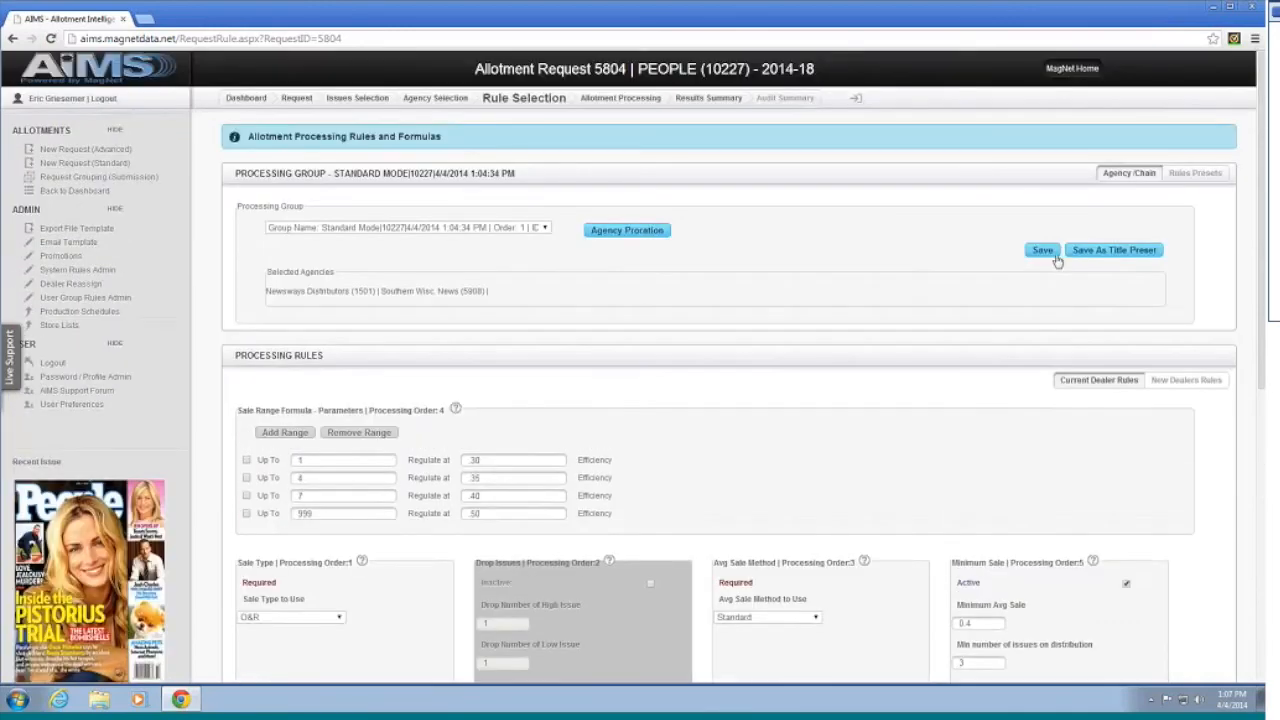
{"action": "left_click", "coordinate": [1045, 252]}
{"action": "left_click", "coordinate": [618, 99]}
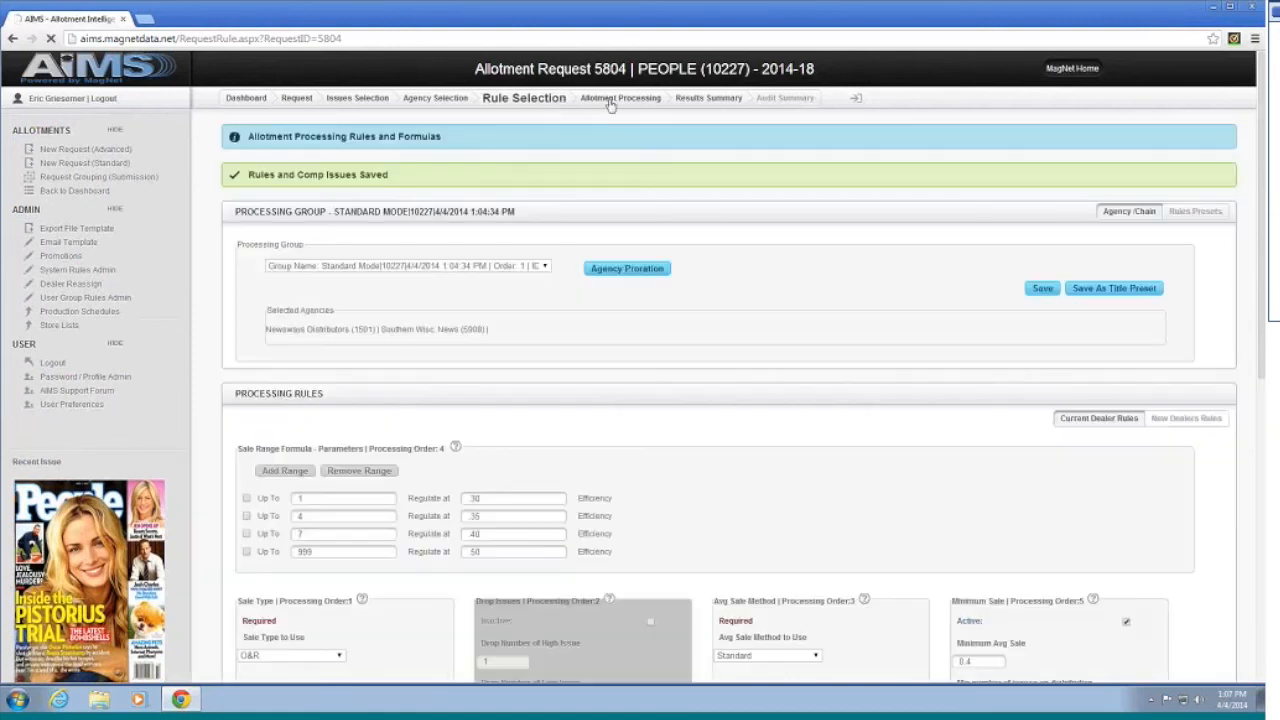
{"action": "left_click", "coordinate": [997, 222]}
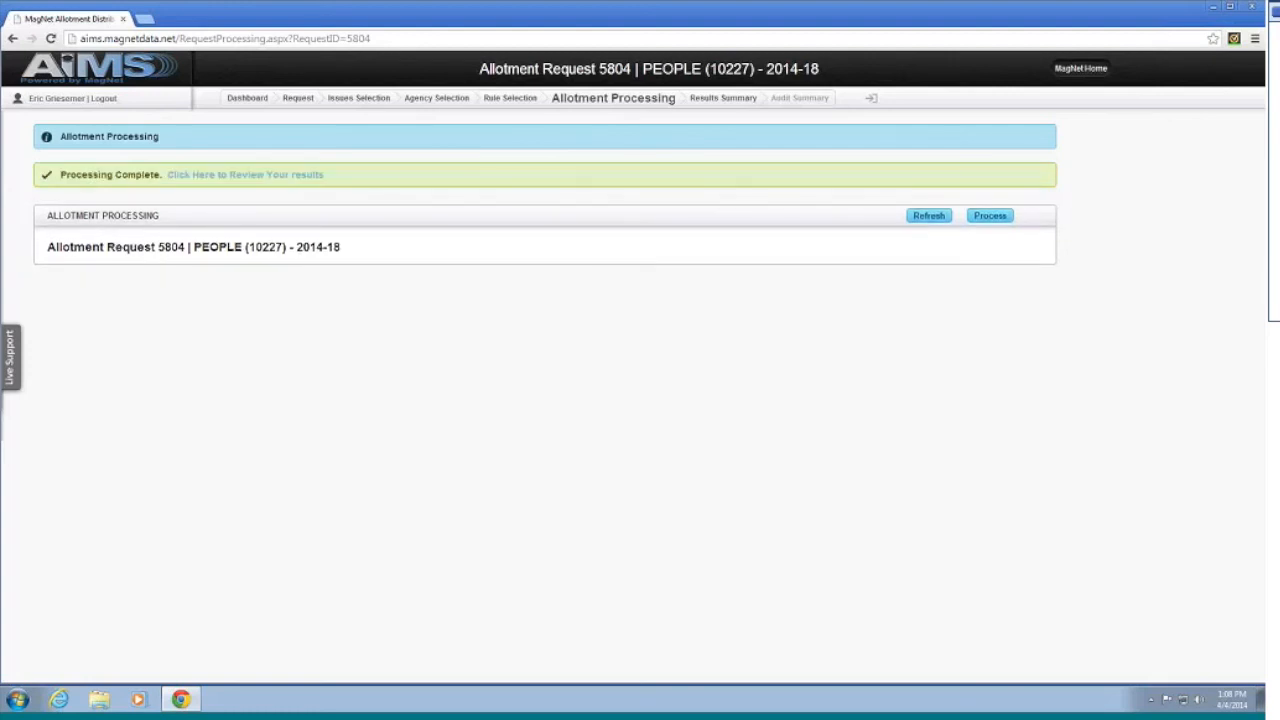
Step: After Processing Complete, open request 5804's updated Results Summary
{"action": "left_click", "coordinate": [306, 176]}
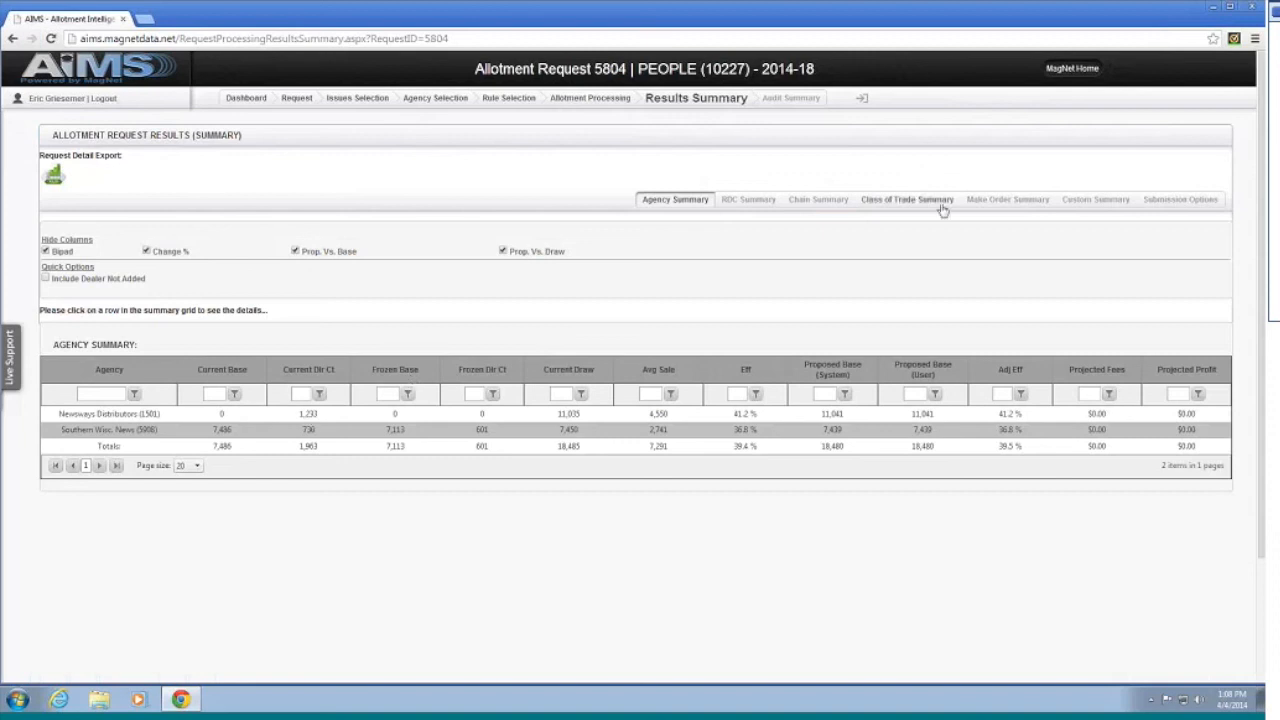
Step: View the reprocessed Make Order Summary: 325 increased, 56 reduced, 236 removed, 18,480 proposed draw
{"action": "left_click", "coordinate": [1008, 200]}
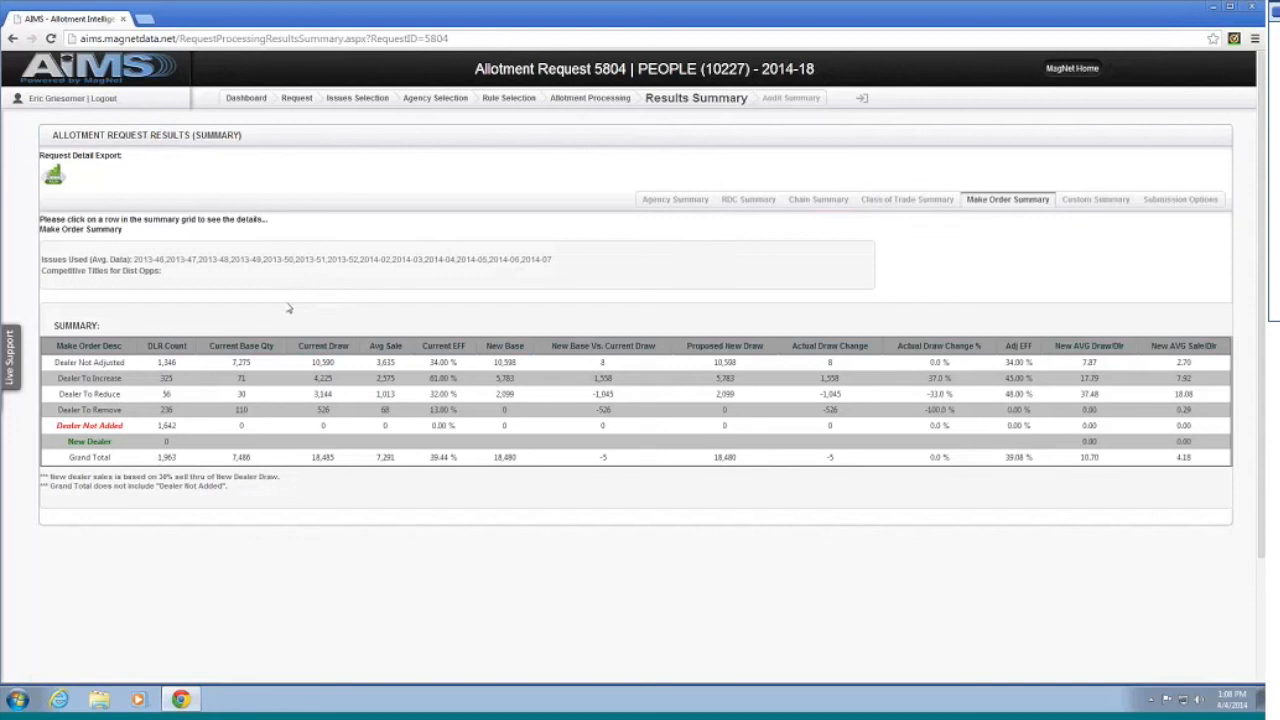
{"action": "scroll", "coordinate": [273, 318], "scroll_direction": "down", "scroll_amount": 1}
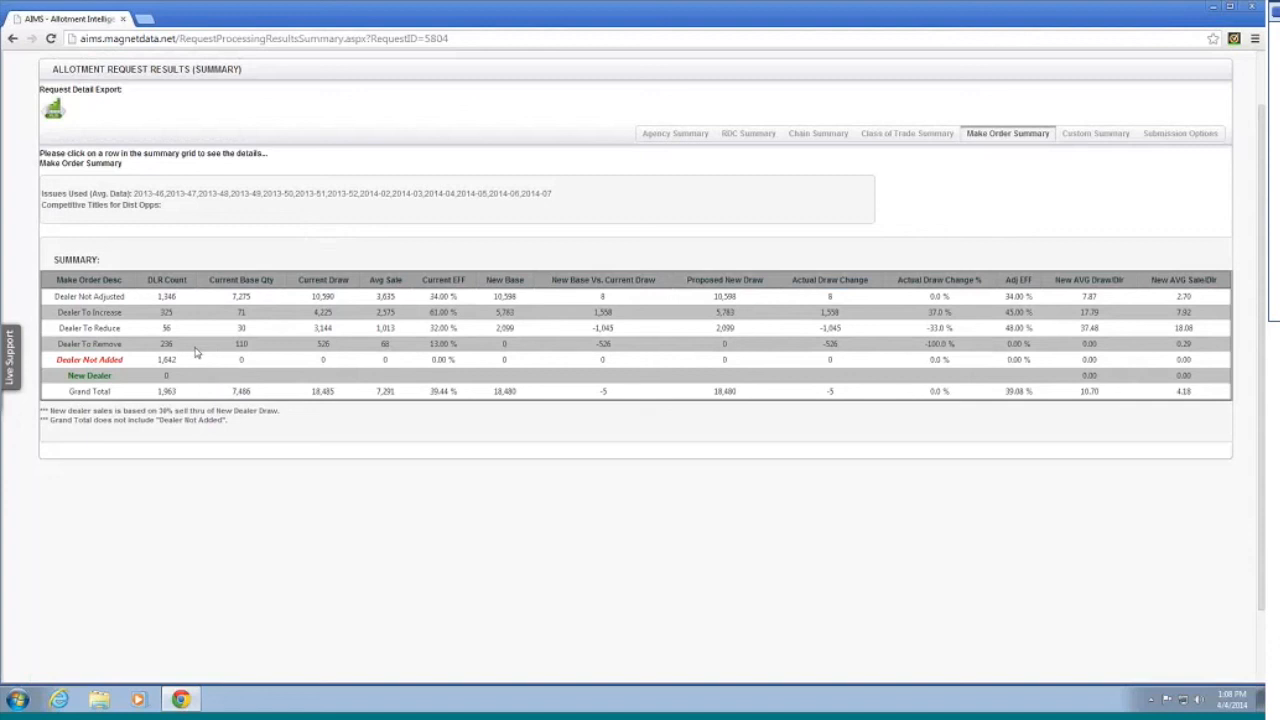
{"action": "scroll", "coordinate": [195, 354], "scroll_direction": "up", "scroll_amount": 1}
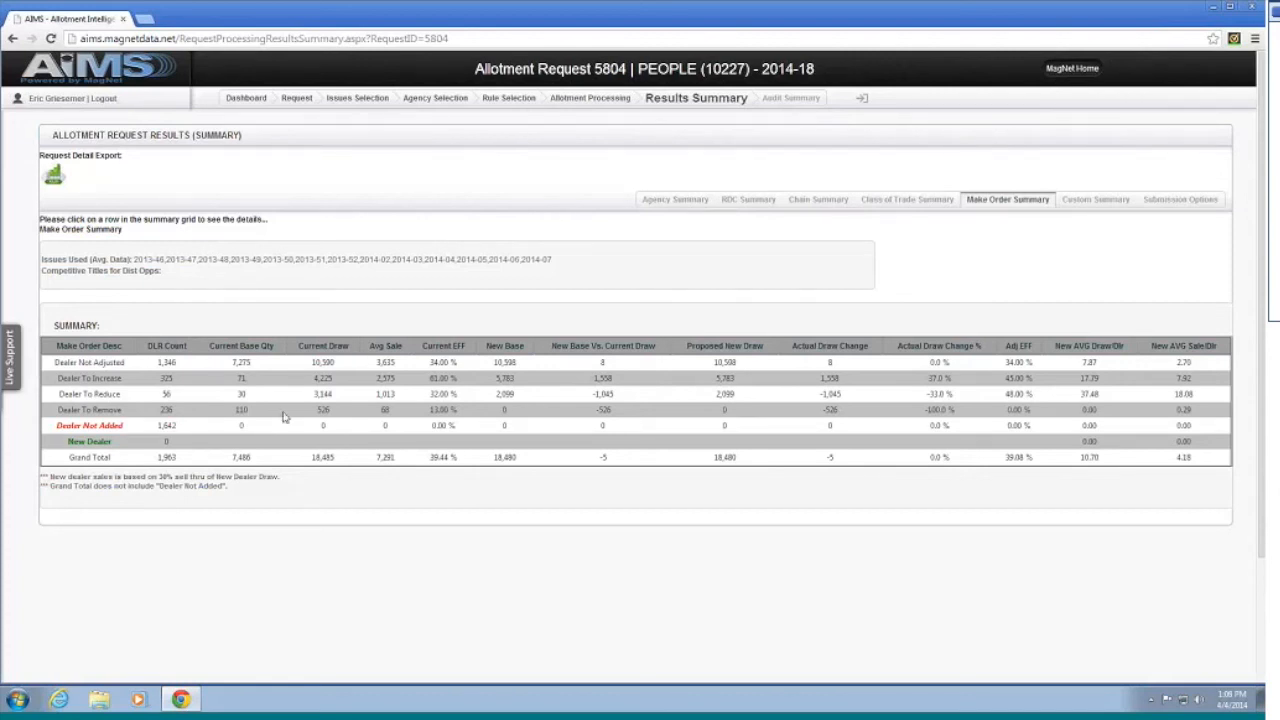
Step: Bulk-copy current draw into user proposed base for all 236 Dealer To Remove dealers, then return to Results Summary
{"action": "left_click", "coordinate": [168, 410]}
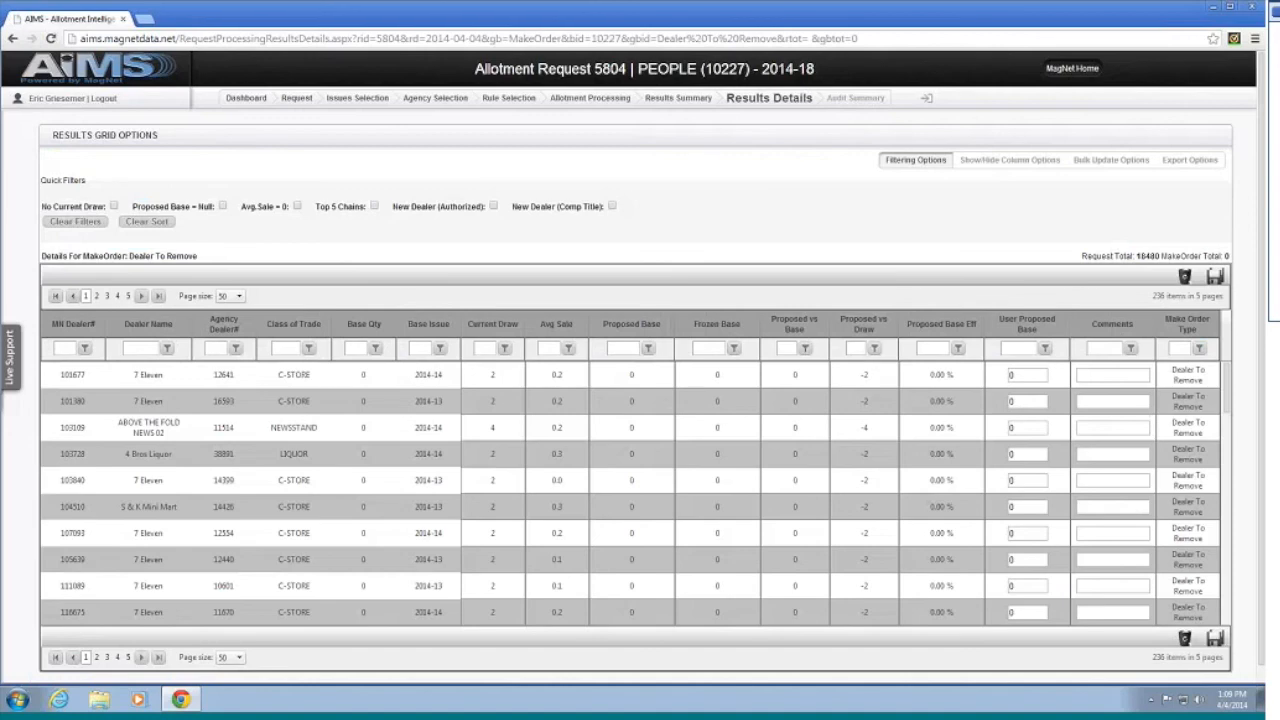
{"action": "scroll", "coordinate": [484, 422], "scroll_direction": "down", "scroll_amount": 3}
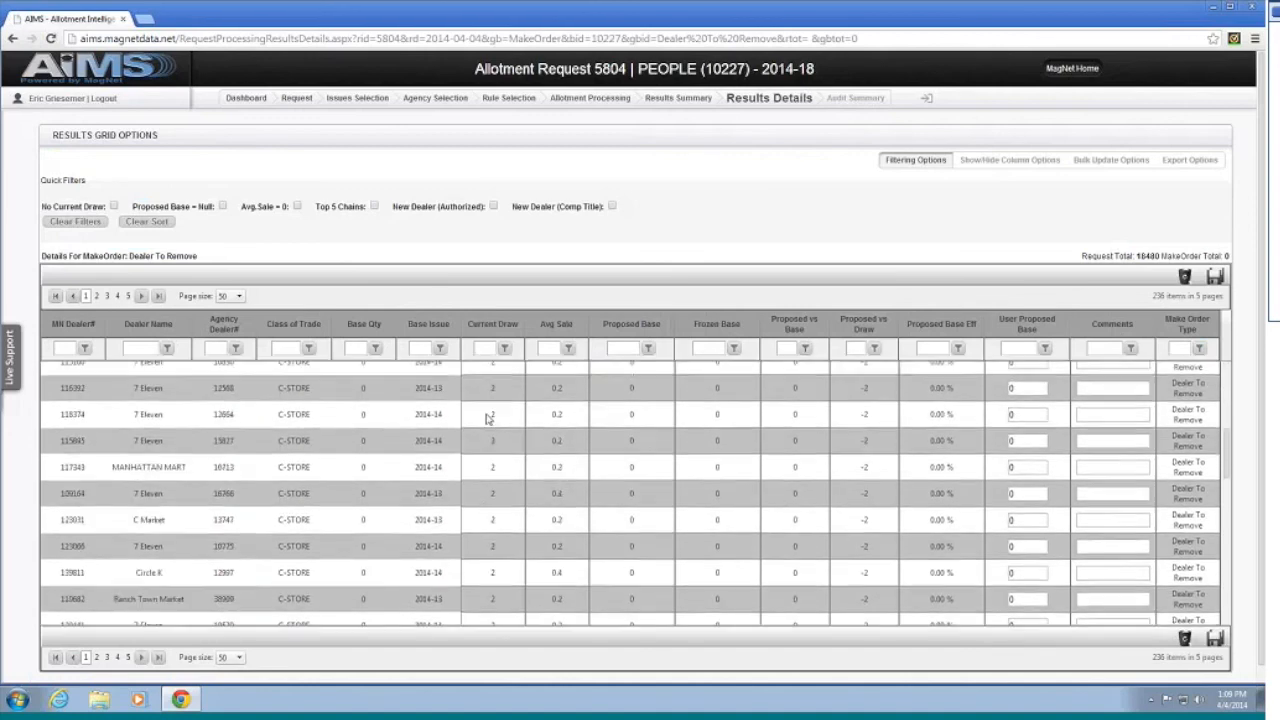
{"action": "scroll", "coordinate": [486, 419], "scroll_direction": "up", "scroll_amount": 3}
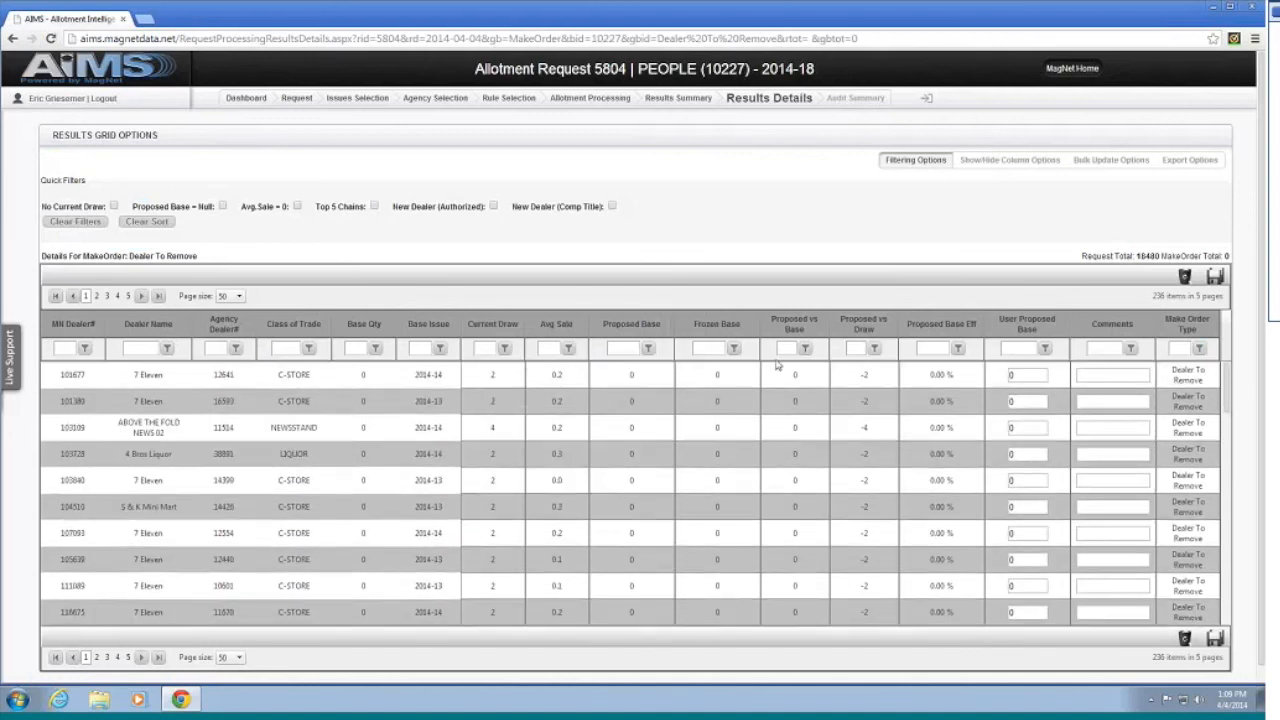
{"action": "left_click", "coordinate": [1112, 161]}
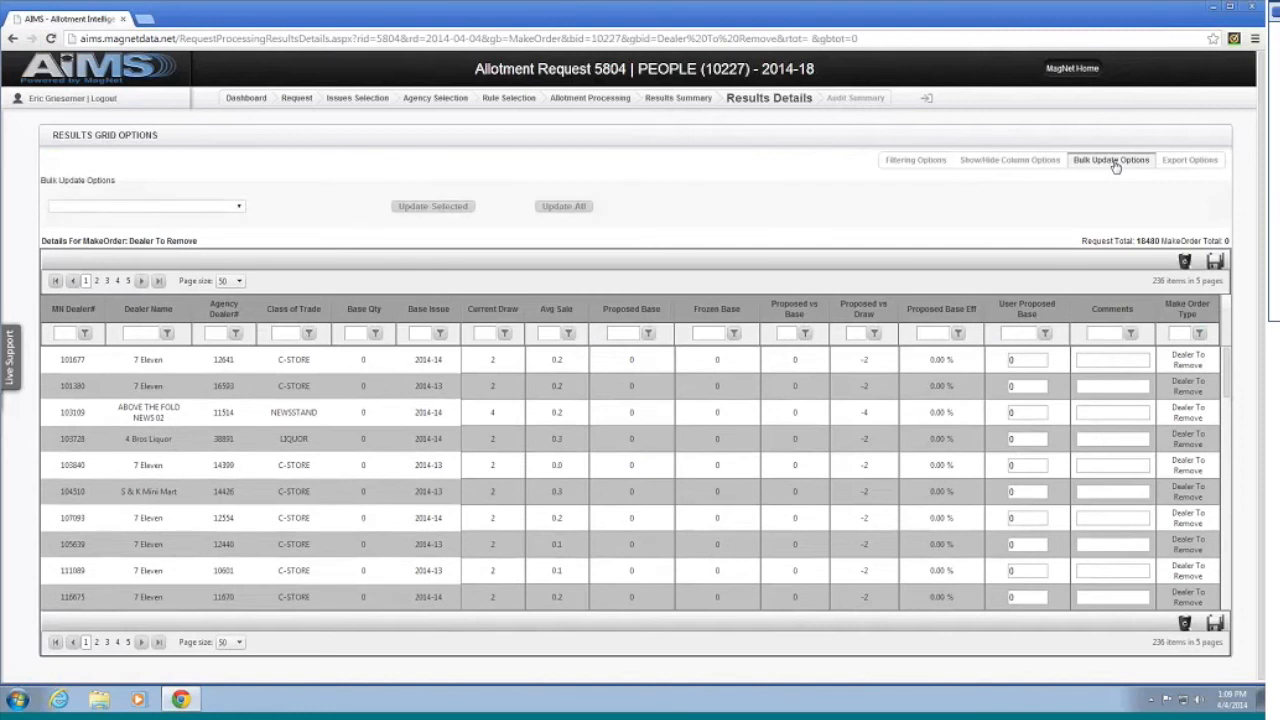
{"action": "left_click", "coordinate": [148, 207]}
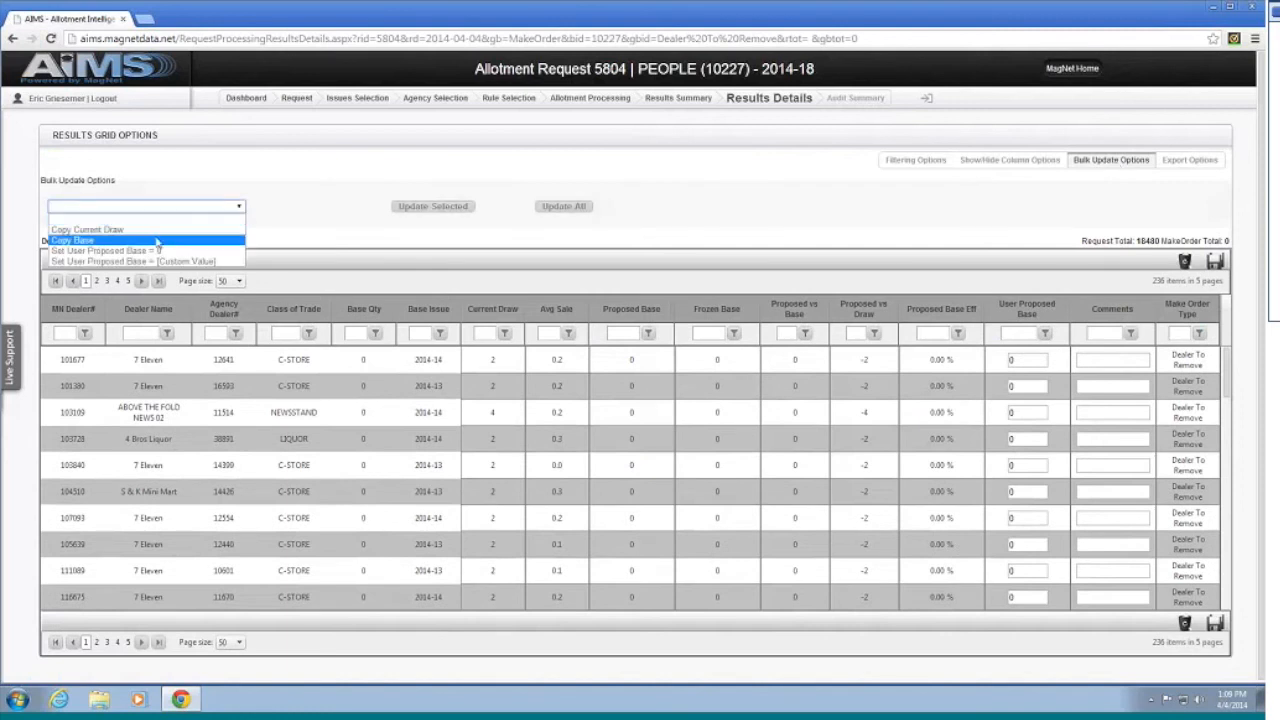
{"action": "left_click", "coordinate": [155, 231]}
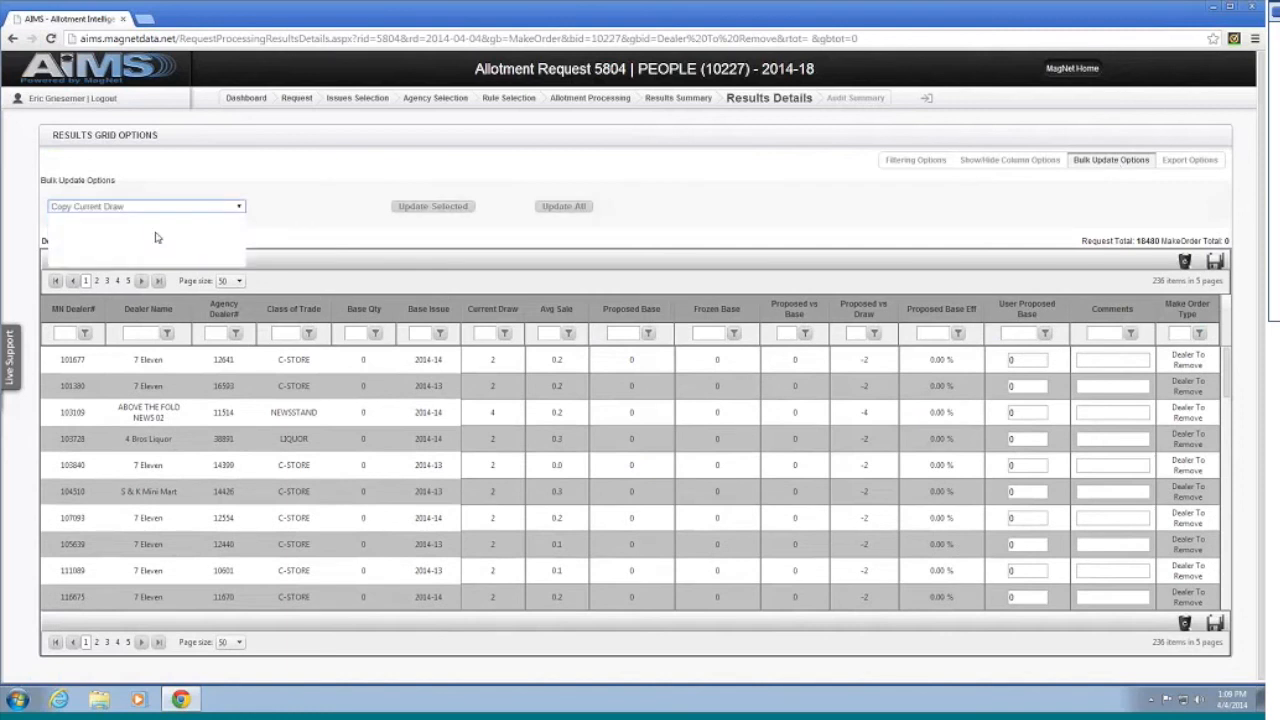
{"action": "left_click", "coordinate": [553, 207]}
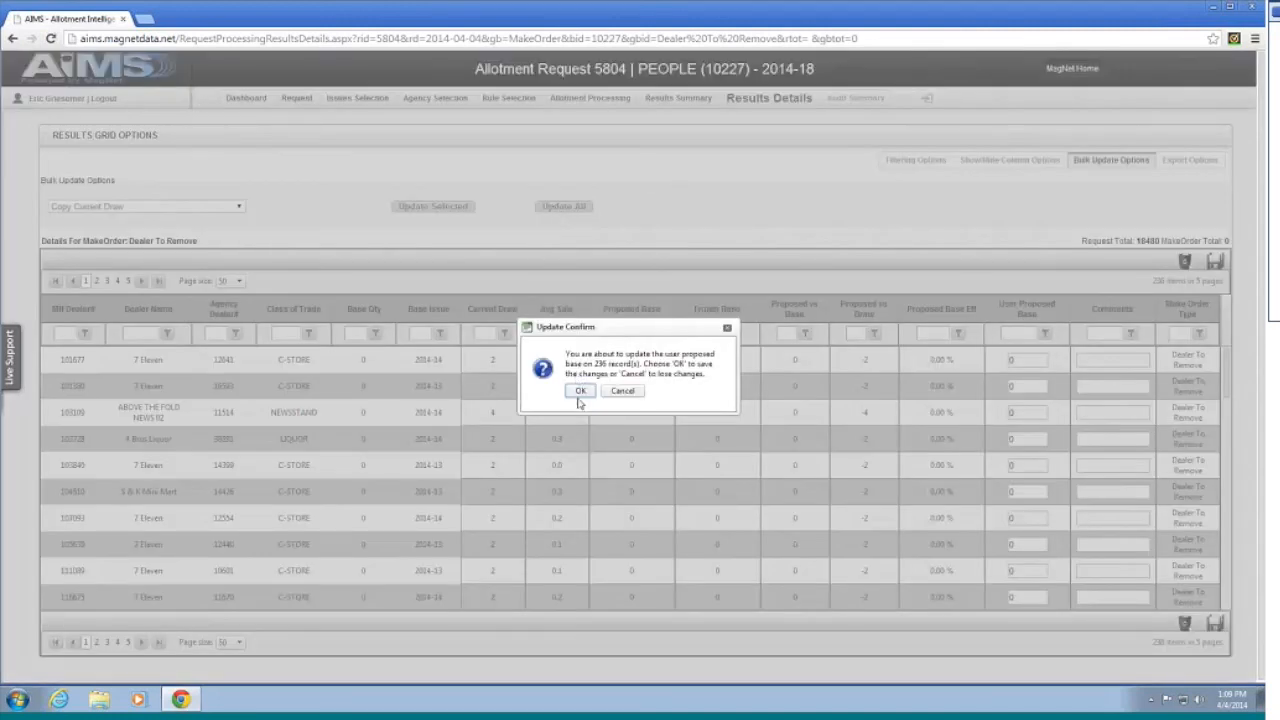
{"action": "left_click", "coordinate": [582, 392]}
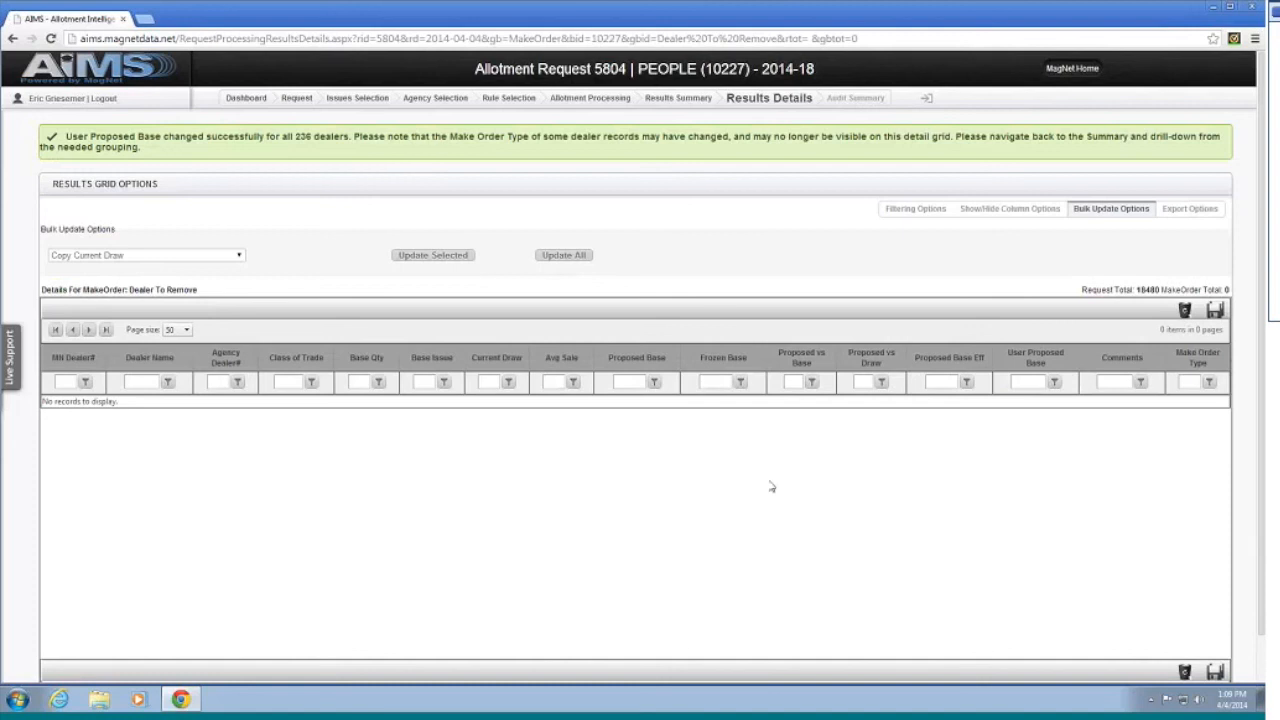
{"action": "left_click", "coordinate": [688, 99]}
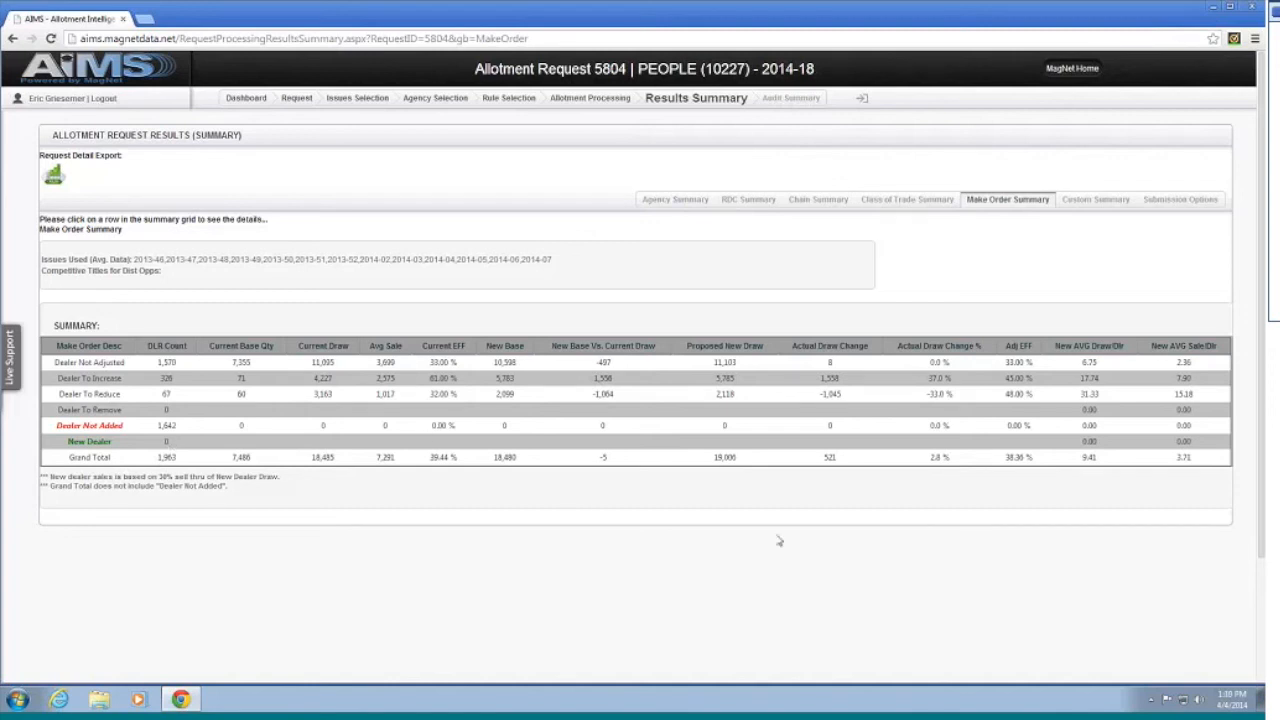
Step: From the Chain Summary, open the 7 Eleven Inc HQ chain's dealer results details
{"action": "left_click", "coordinate": [818, 199]}
{"action": "scroll", "coordinate": [701, 285], "scroll_direction": "down", "scroll_amount": 3}
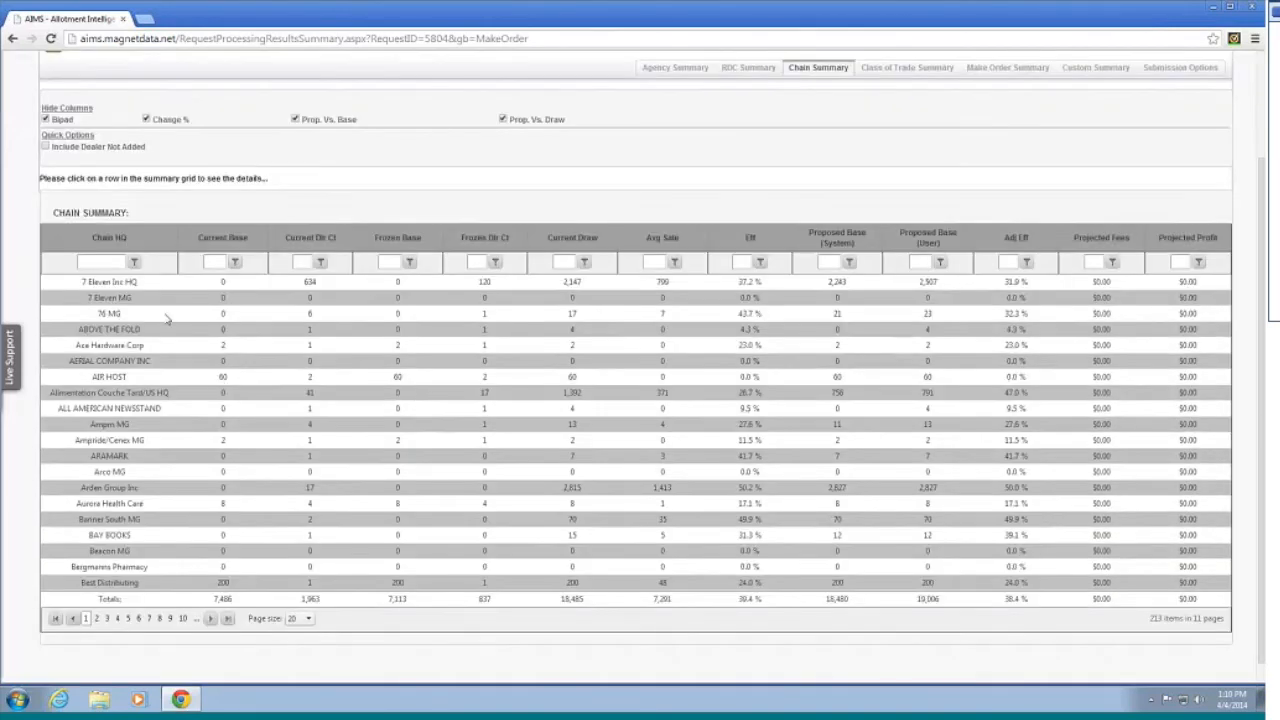
{"action": "left_click", "coordinate": [149, 286]}
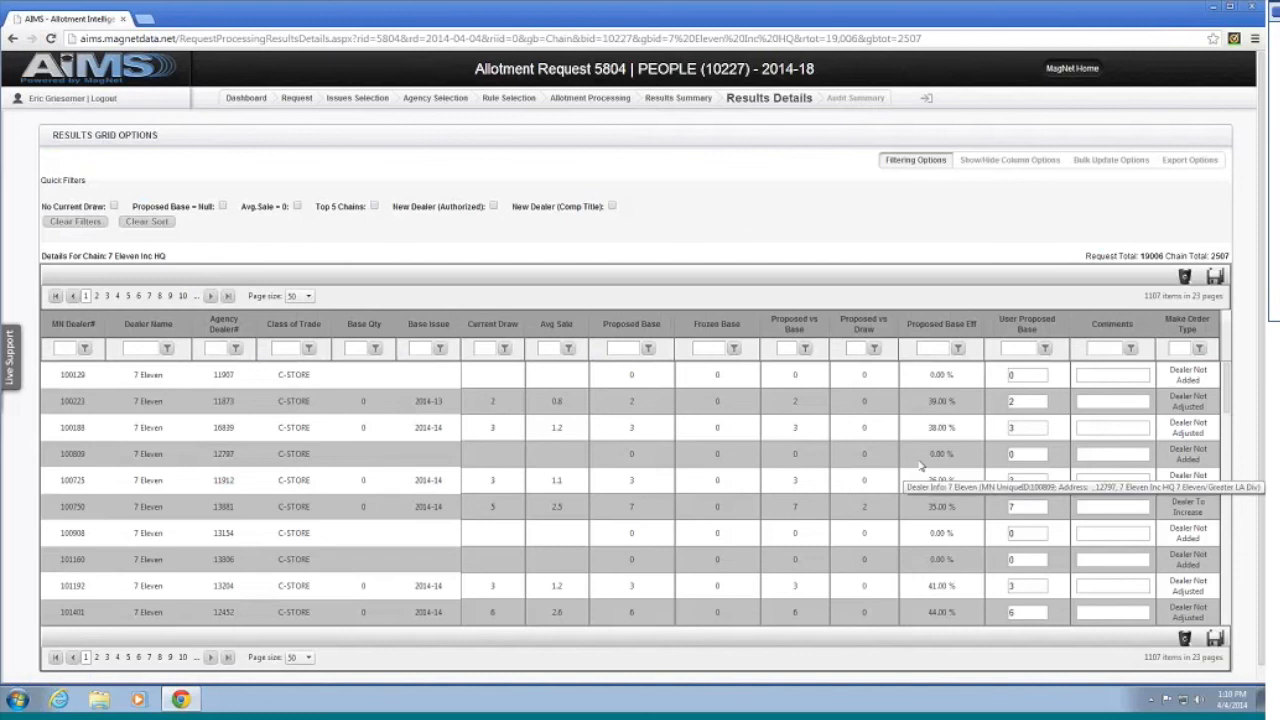
Step: Filter the 7 Eleven dealers to User Proposed Base GreaterThan 1
{"action": "left_click", "coordinate": [1044, 350]}
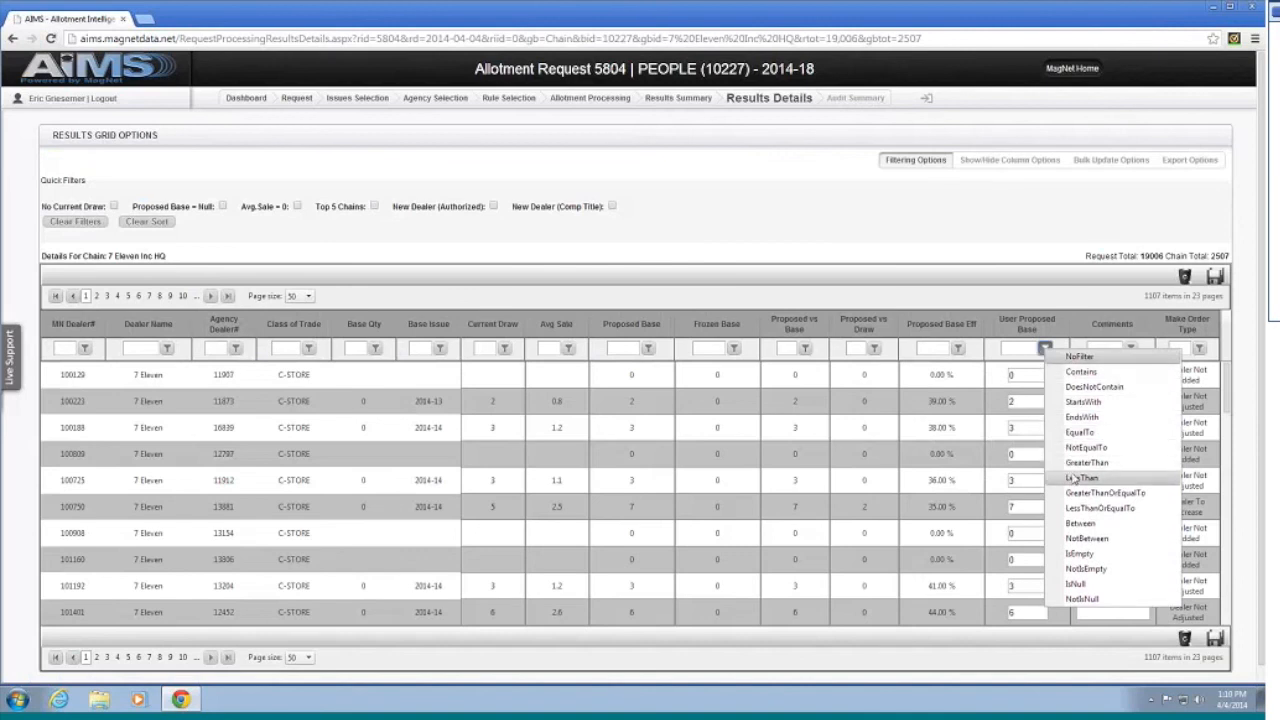
{"action": "left_click", "coordinate": [1072, 464]}
{"action": "left_click", "coordinate": [1022, 349]}
{"action": "type", "text": "1"}
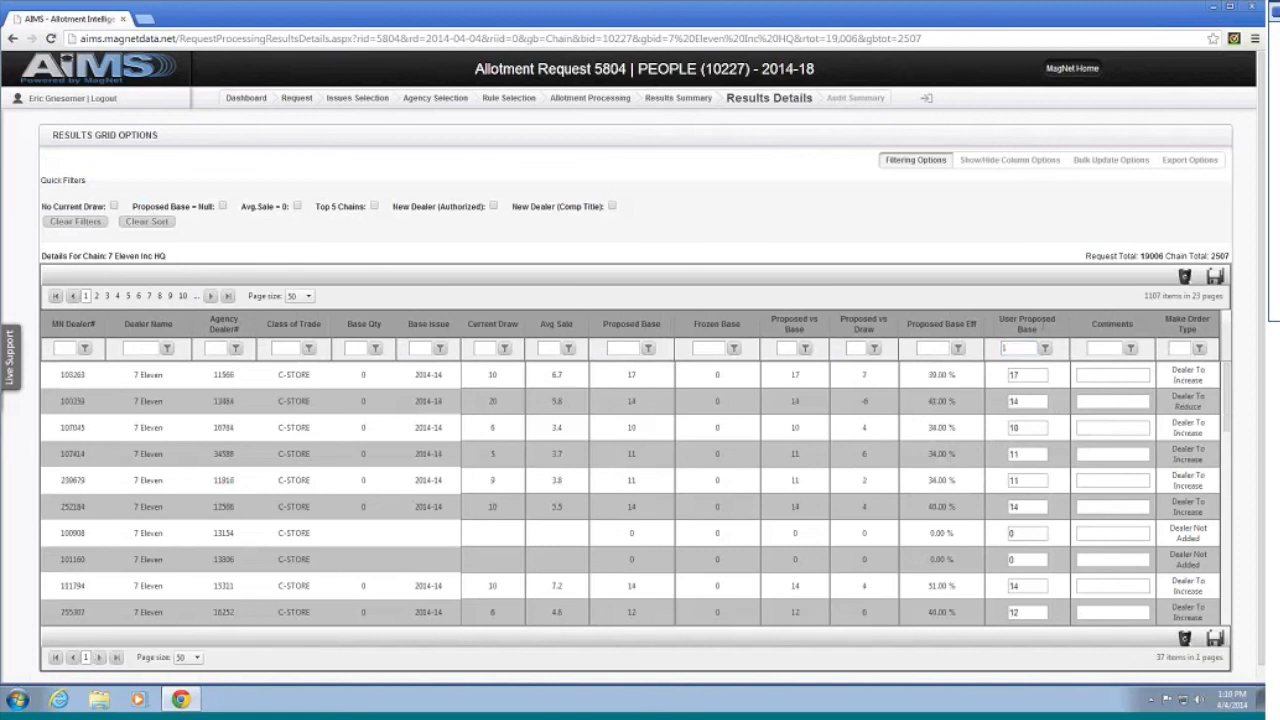
{"action": "scroll", "coordinate": [657, 400], "scroll_direction": "down", "scroll_amount": 1}
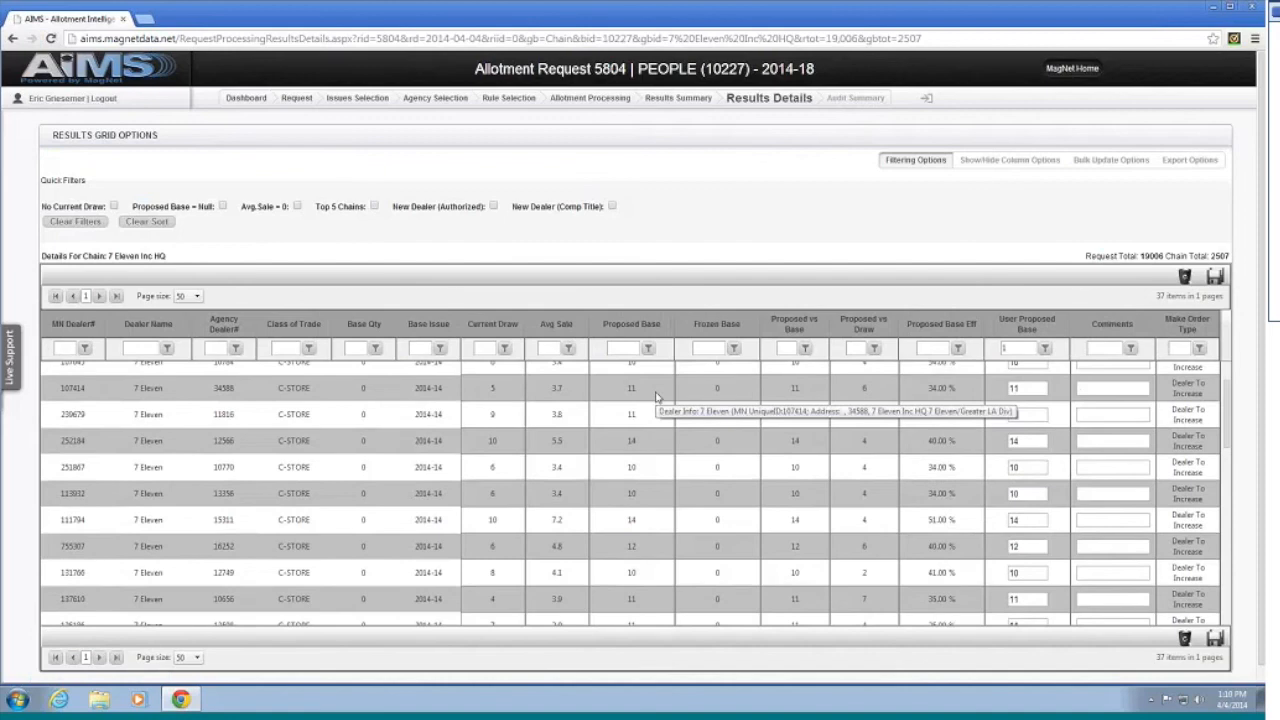
{"action": "scroll", "coordinate": [657, 400], "scroll_direction": "down", "scroll_amount": 2}
{"action": "scroll", "coordinate": [657, 400], "scroll_direction": "up", "scroll_amount": 3}
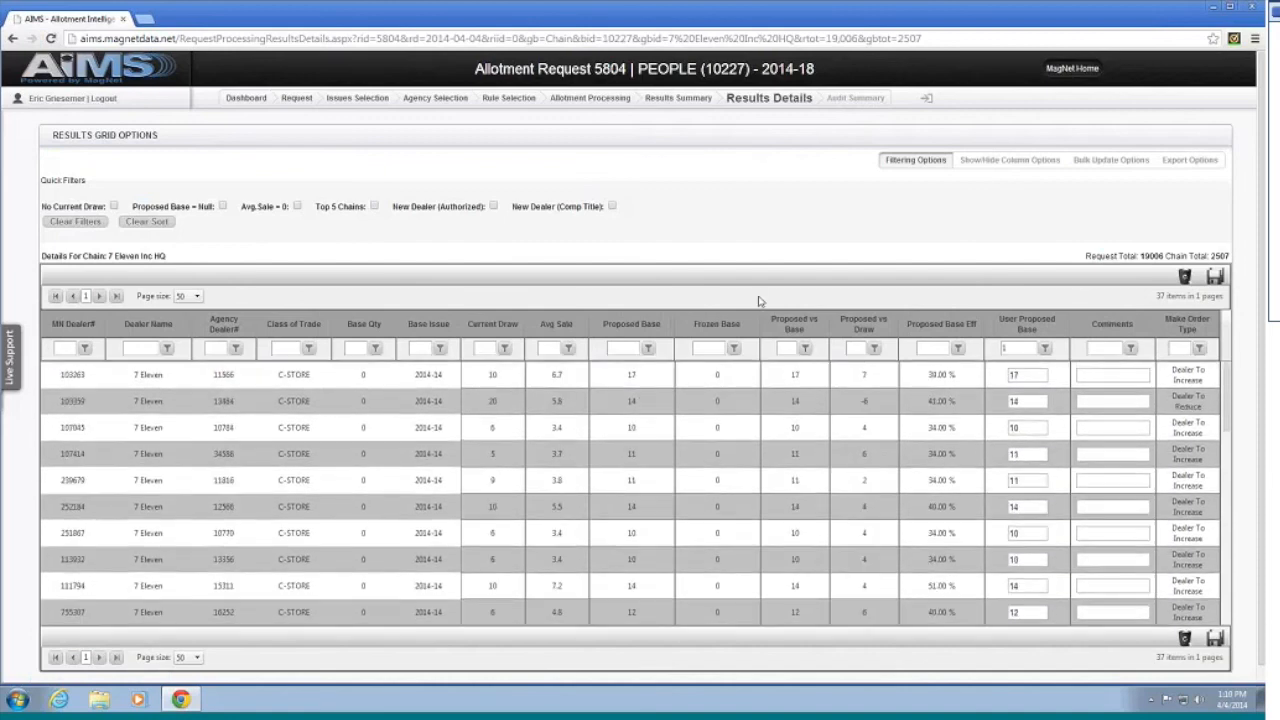
Step: Bulk-set User Proposed Base to the custom value 10 for all 37 filtered dealers
{"action": "left_click", "coordinate": [1104, 160]}
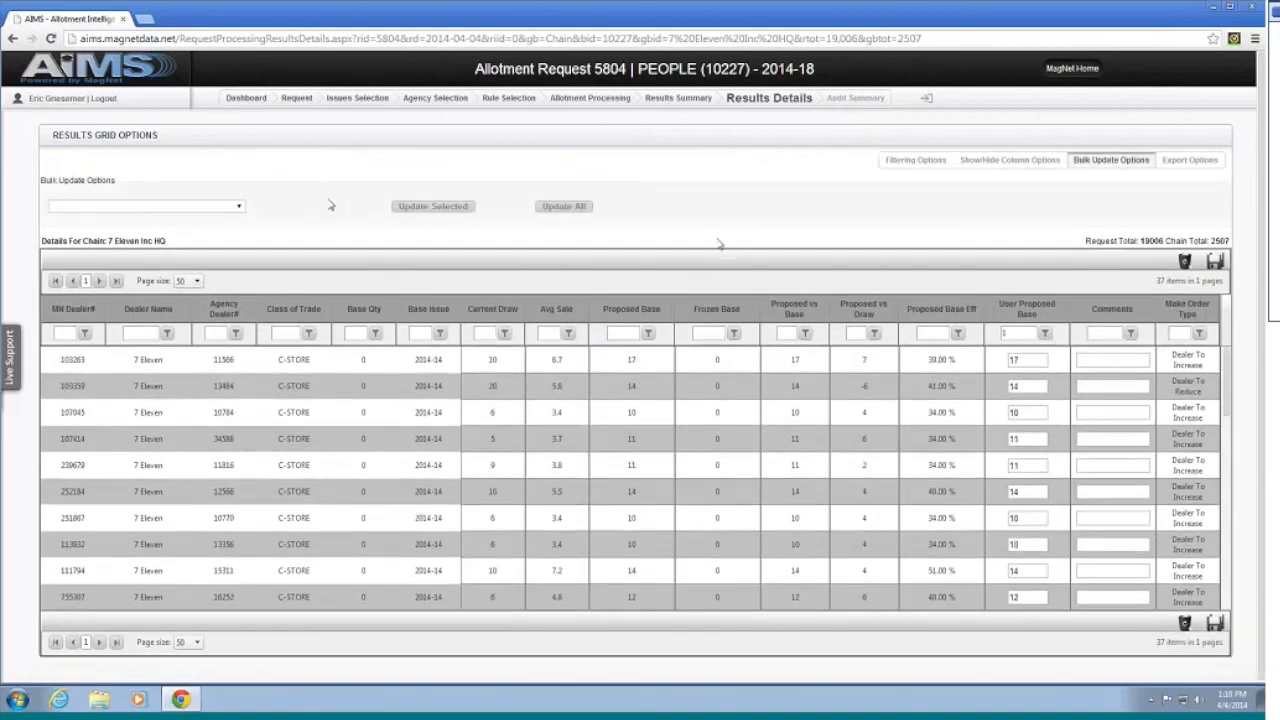
{"action": "left_click", "coordinate": [172, 206]}
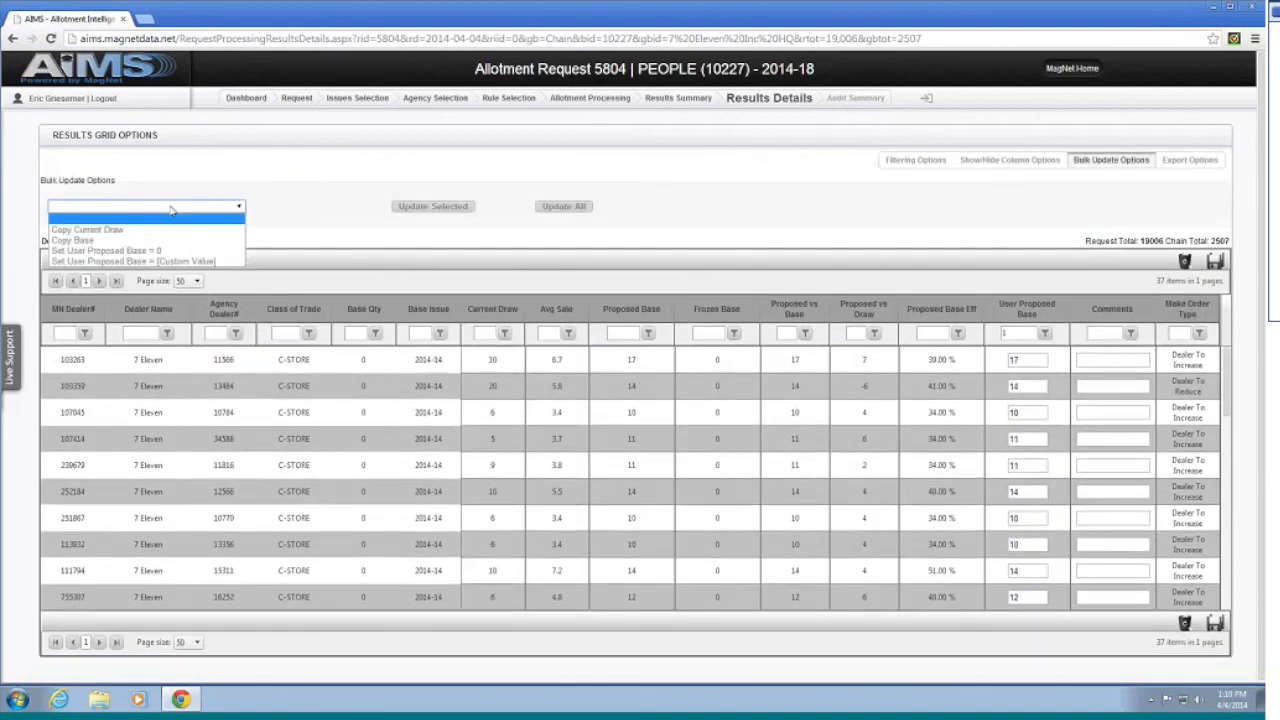
{"action": "left_click", "coordinate": [170, 261]}
{"action": "left_click", "coordinate": [370, 207]}
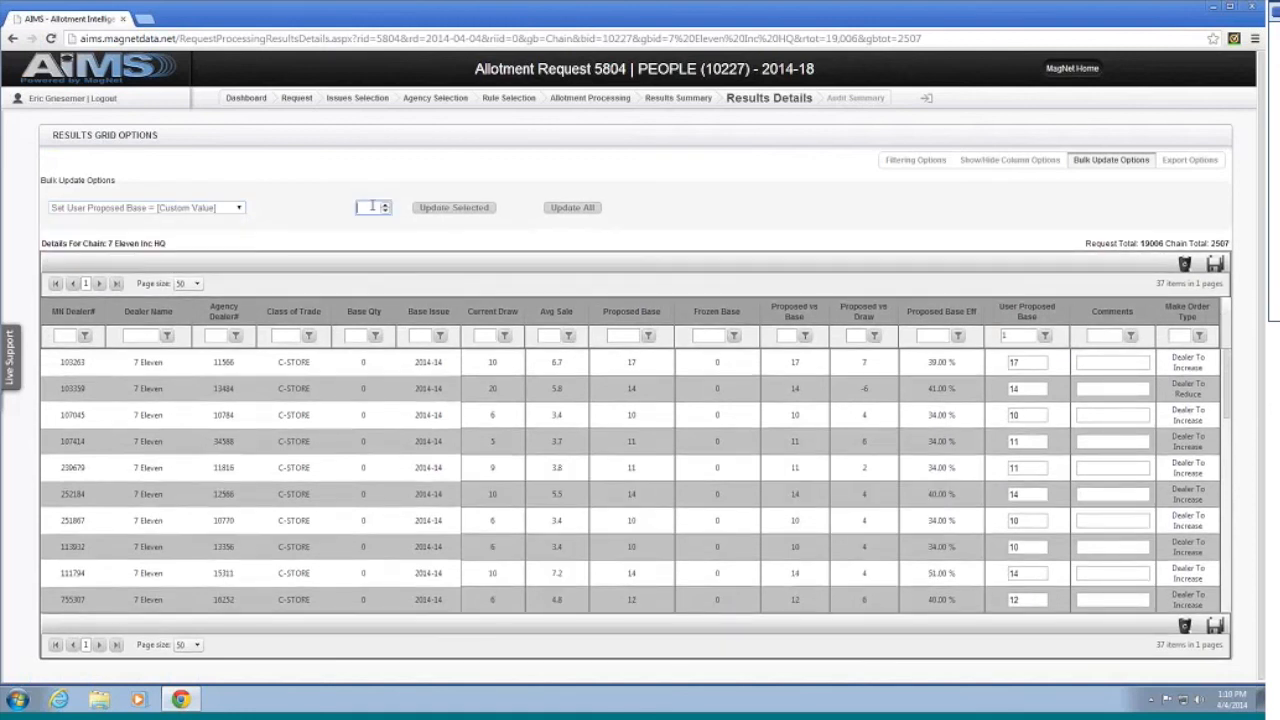
{"action": "type", "text": "10"}
{"action": "left_click", "coordinate": [580, 212]}
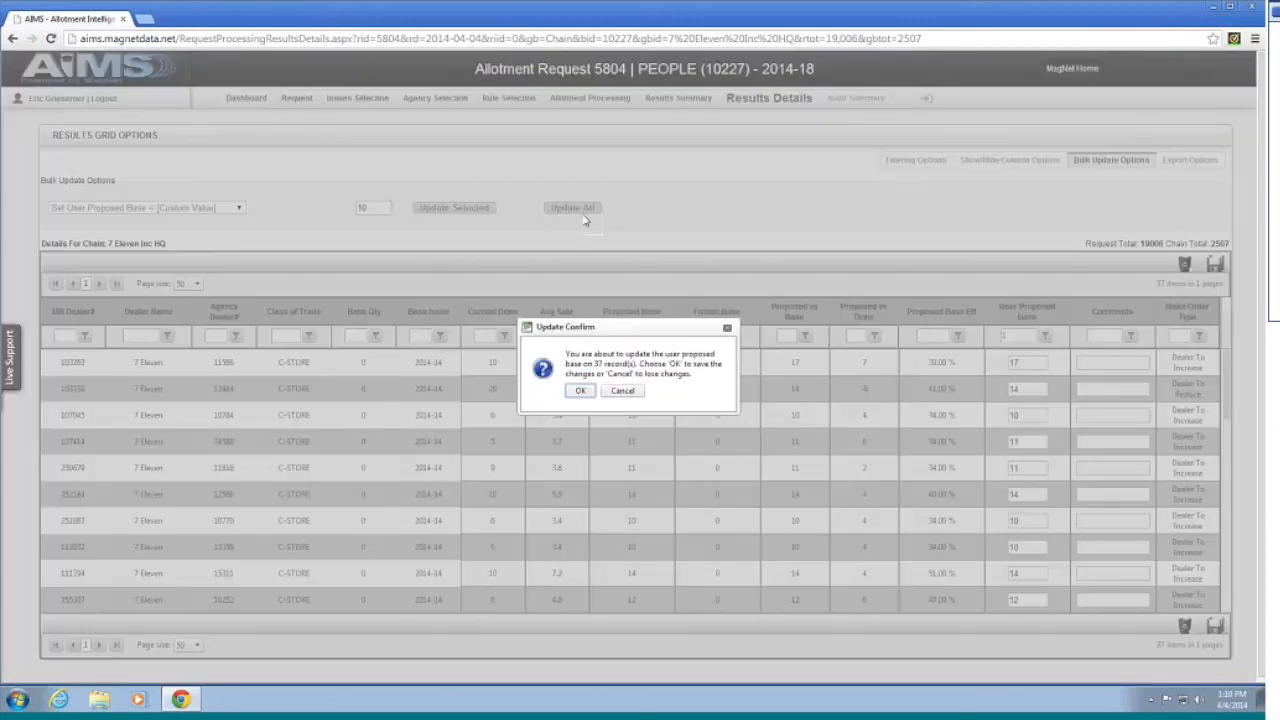
{"action": "left_click", "coordinate": [584, 391]}
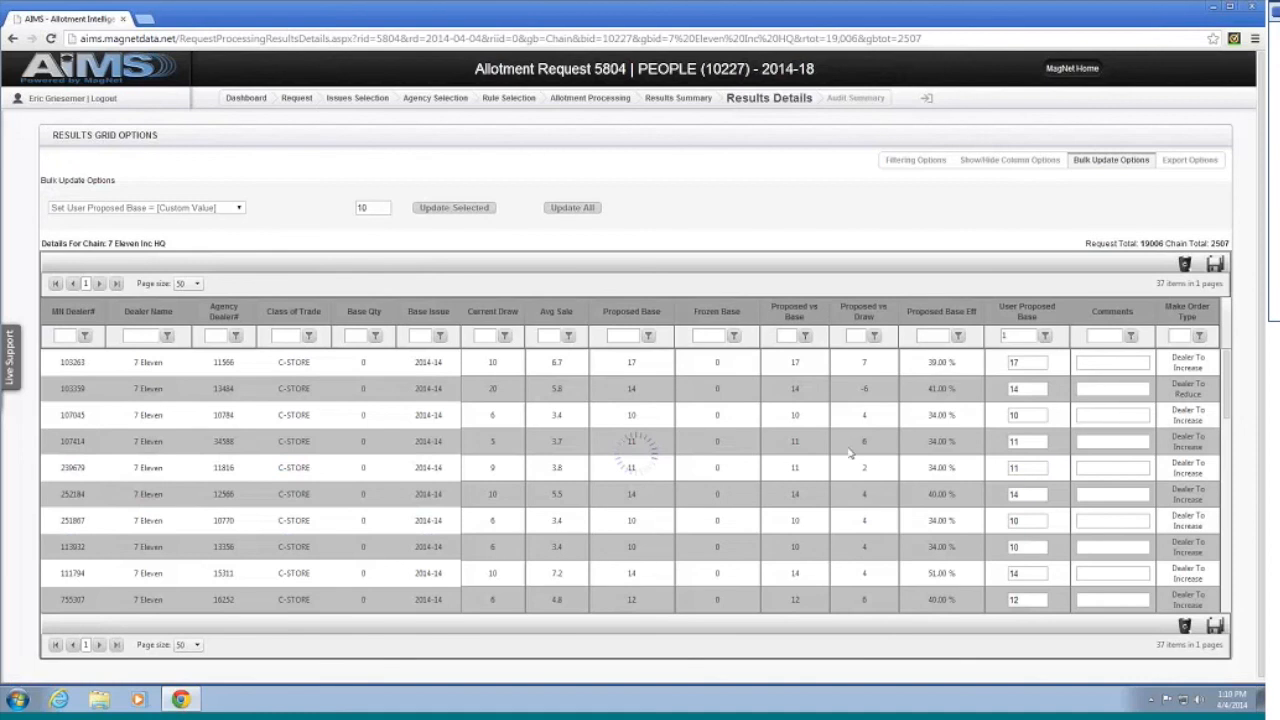
{"action": "scroll", "coordinate": [888, 438], "scroll_direction": "down", "scroll_amount": 1}
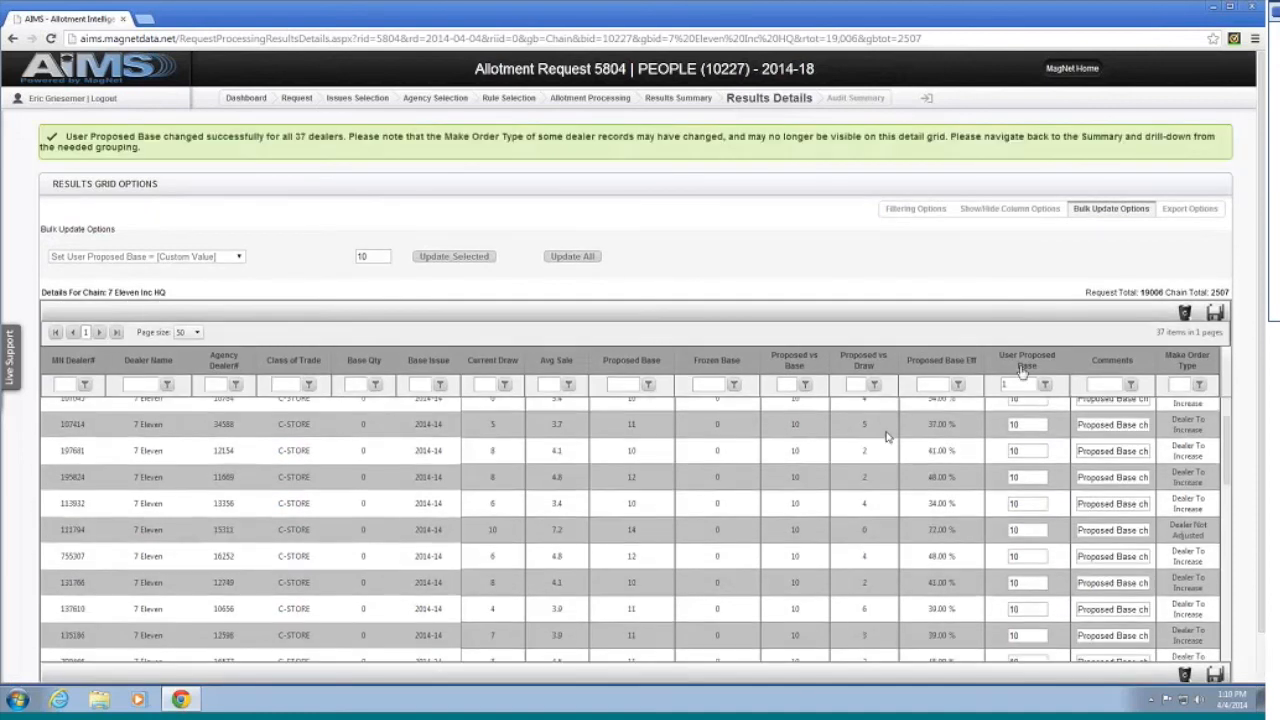
Step: Set dealer 252184's User Proposed Base to 14 and save, raising the chain total to 2,511
{"action": "scroll", "coordinate": [1040, 530], "scroll_direction": "up", "scroll_amount": 1}
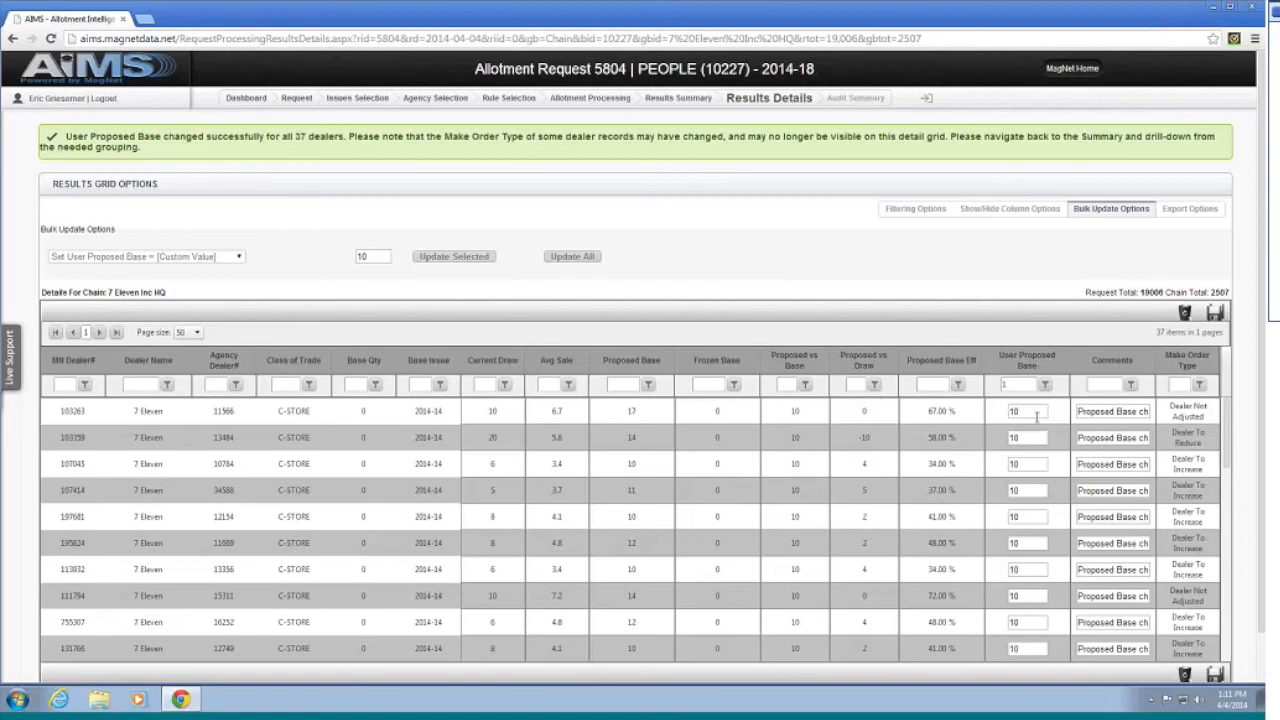
{"action": "scroll", "coordinate": [631, 487], "scroll_direction": "down", "scroll_amount": 2}
{"action": "scroll", "coordinate": [631, 487], "scroll_direction": "down", "scroll_amount": 6}
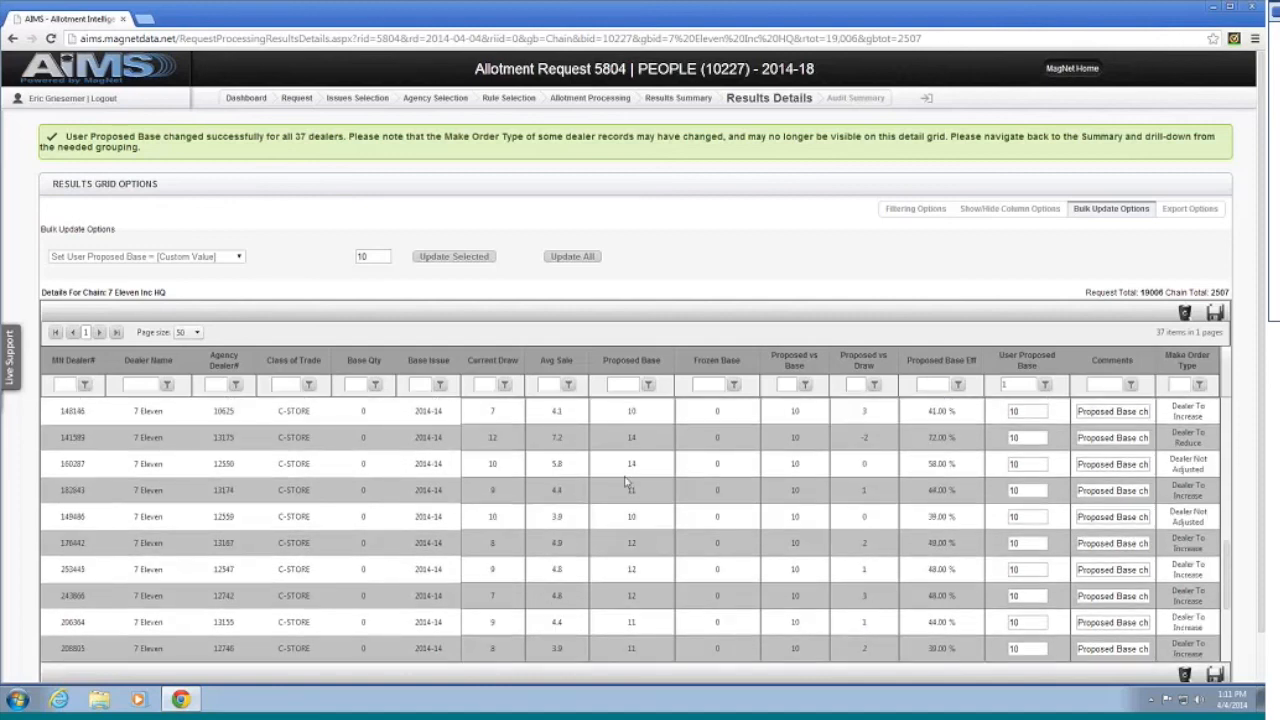
{"action": "scroll", "coordinate": [627, 489], "scroll_direction": "down", "scroll_amount": 3}
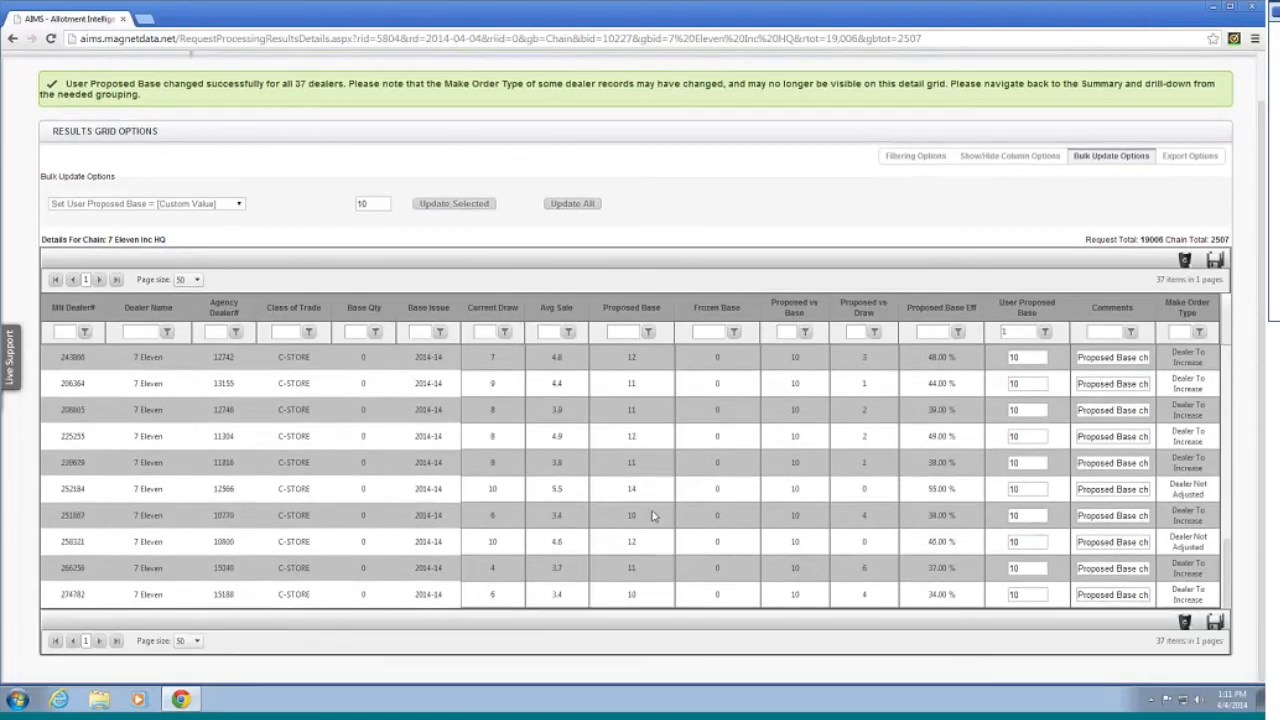
{"action": "left_click", "coordinate": [1033, 489]}
{"action": "key", "text": "BackSpace"}
{"action": "type", "text": "0"}
{"action": "key", "text": "BackSpace"}
{"action": "type", "text": "4"}
{"action": "left_click", "coordinate": [1215, 261]}
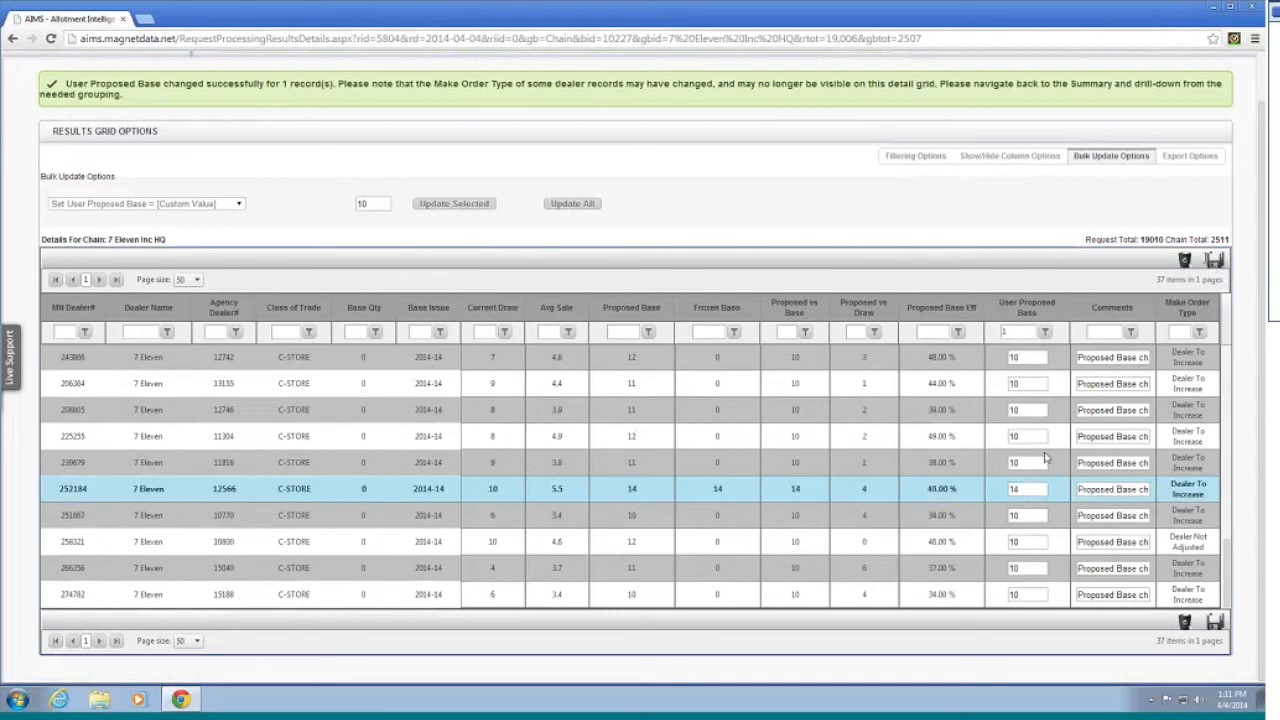
{"action": "scroll", "coordinate": [1044, 457], "scroll_direction": "up", "scroll_amount": 3}
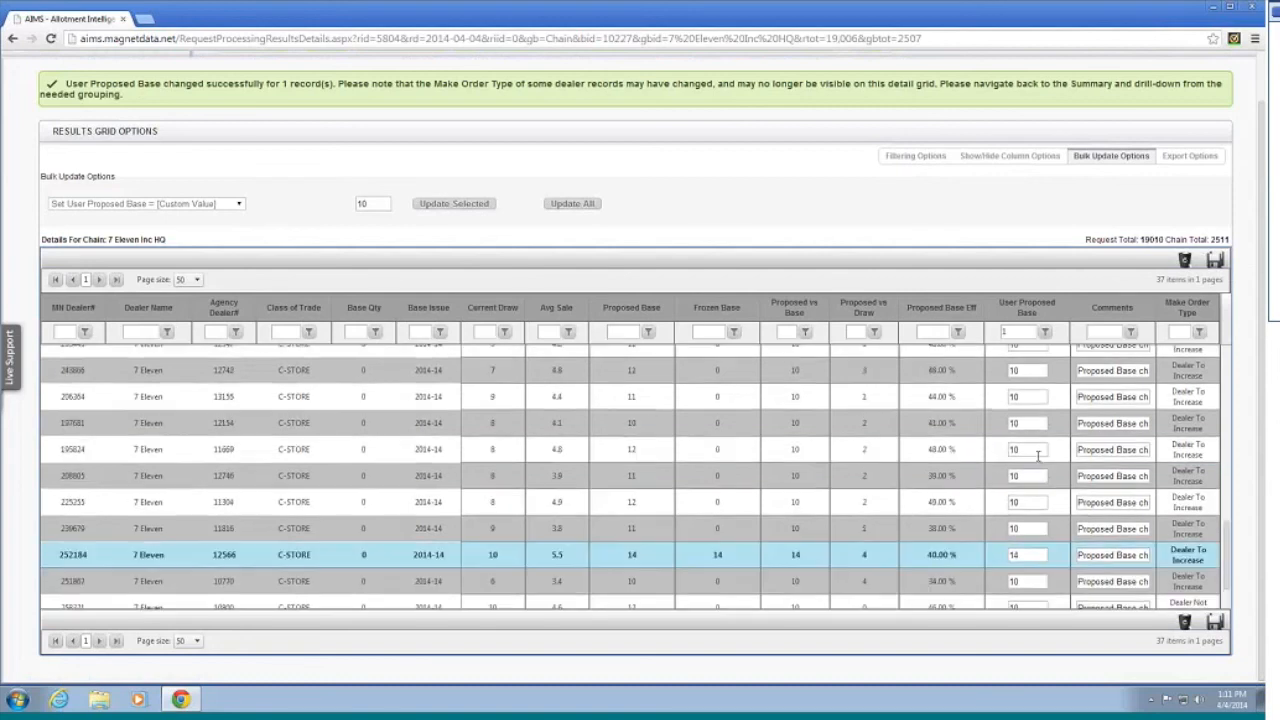
{"action": "scroll", "coordinate": [1038, 457], "scroll_direction": "up", "scroll_amount": 3}
{"action": "scroll", "coordinate": [1040, 268], "scroll_direction": "up", "scroll_amount": 1}
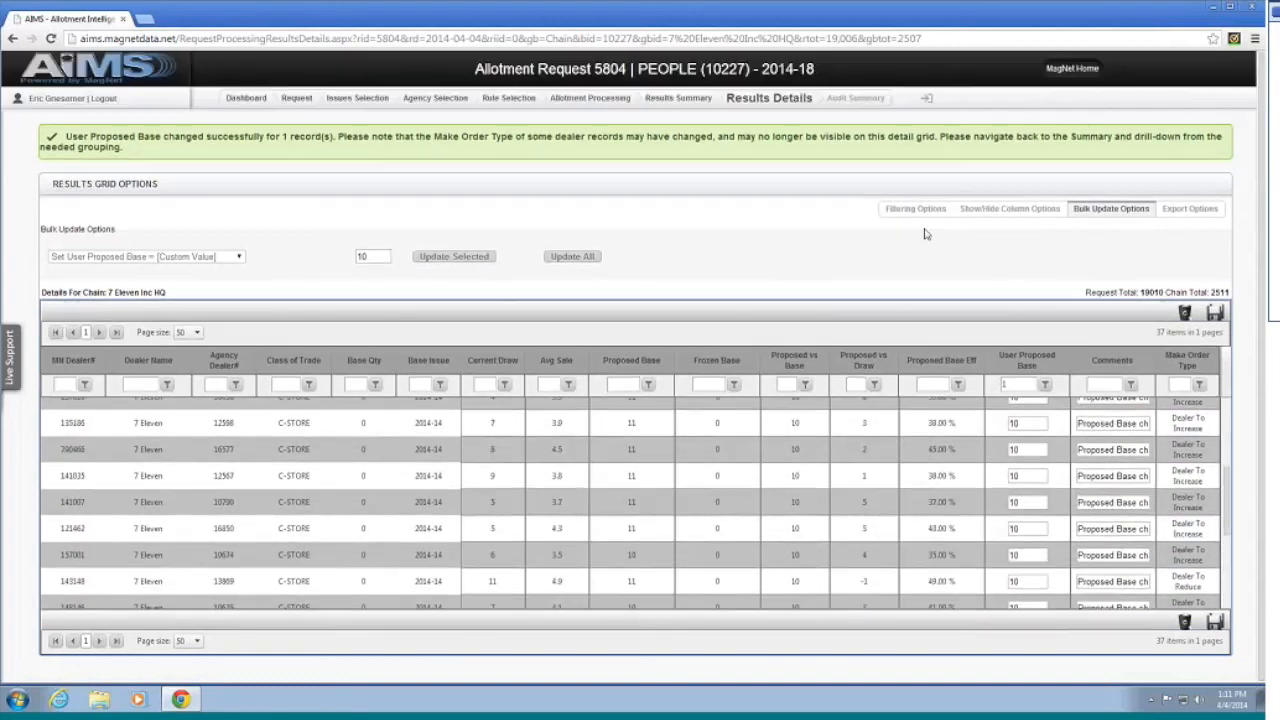
{"action": "scroll", "coordinate": [1040, 268], "scroll_direction": "down", "scroll_amount": 1}
{"action": "scroll", "coordinate": [1040, 432], "scroll_direction": "down", "scroll_amount": 5}
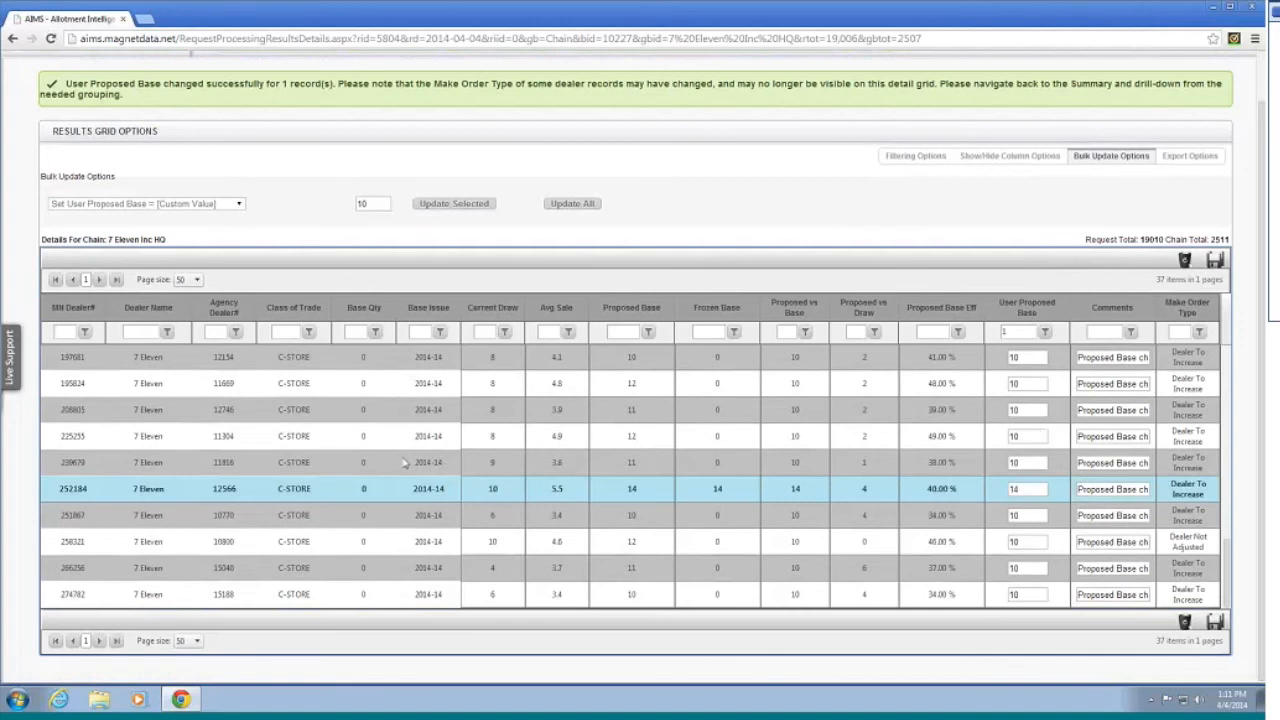
{"action": "scroll", "coordinate": [937, 358], "scroll_direction": "up", "scroll_amount": 2}
{"action": "scroll", "coordinate": [937, 358], "scroll_direction": "up", "scroll_amount": 5}
{"action": "scroll", "coordinate": [708, 213], "scroll_direction": "up", "scroll_amount": 1}
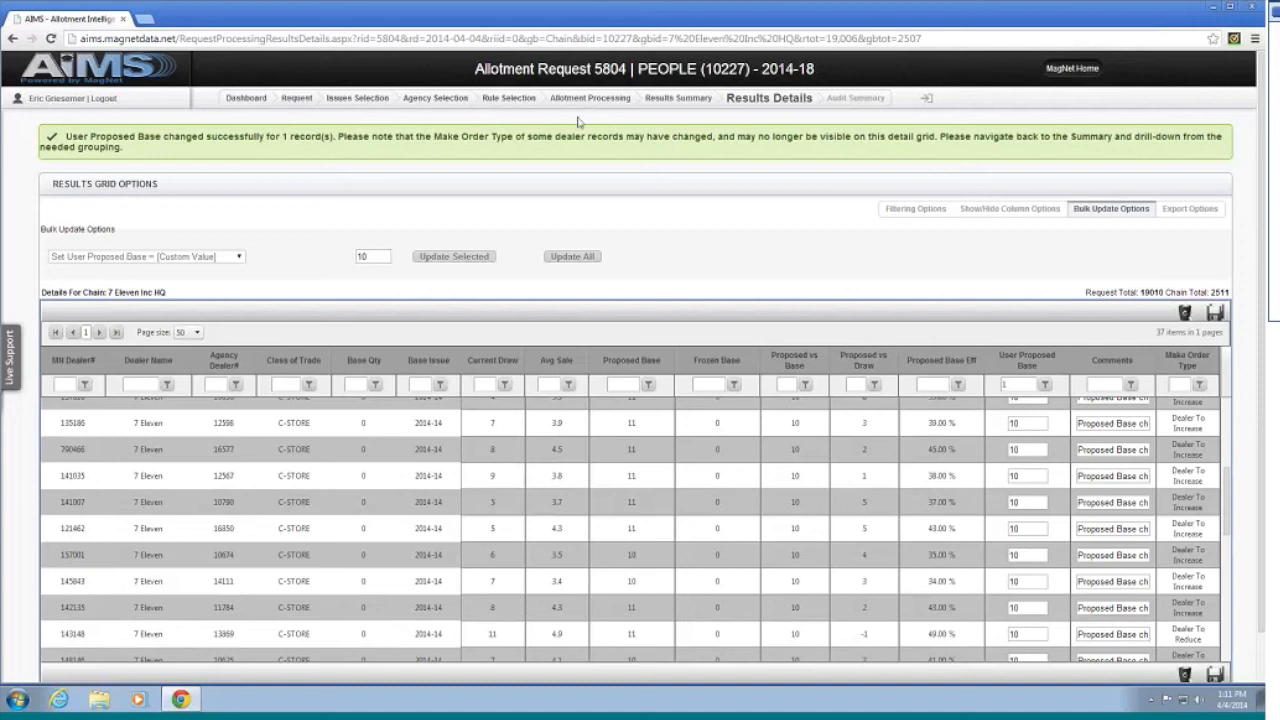
Step: Change the third range's efficiency target to end in 5, save the rules, and reprocess request 5804
{"action": "left_click", "coordinate": [509, 99]}
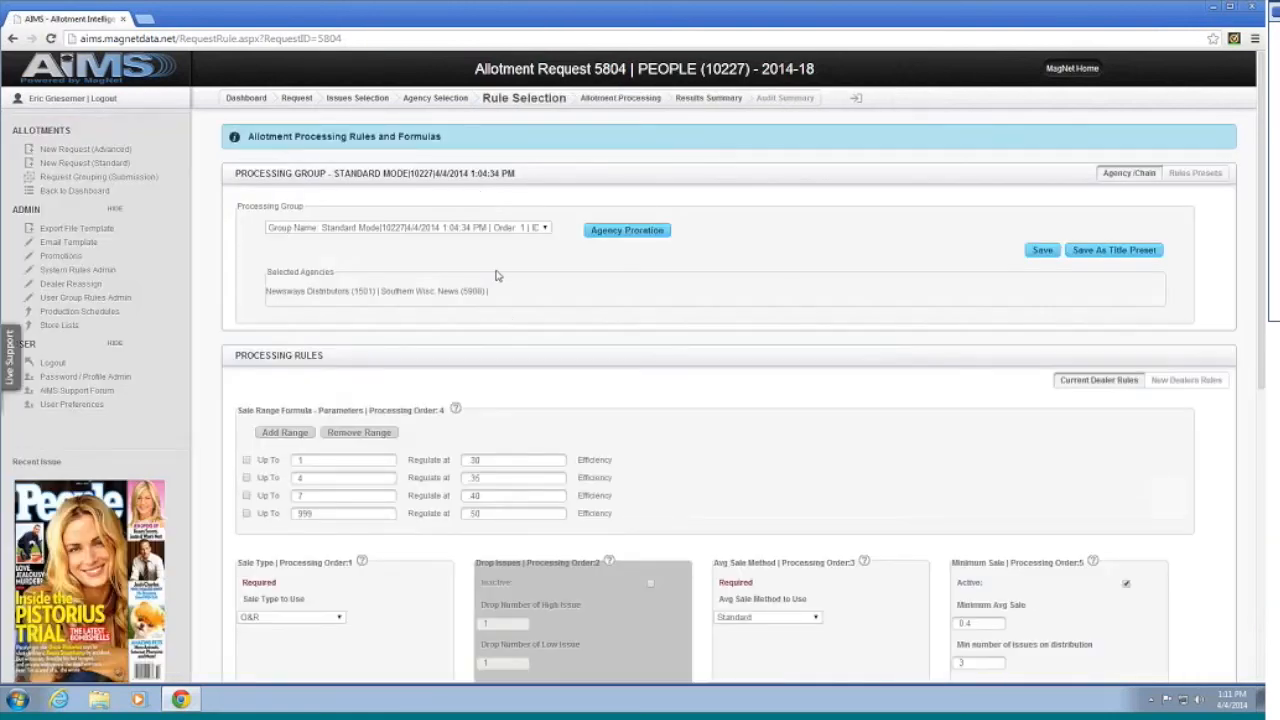
{"action": "left_click", "coordinate": [492, 496]}
{"action": "key", "text": "BackSpace"}
{"action": "type", "text": "5"}
{"action": "scroll", "coordinate": [1203, 477], "scroll_direction": "down", "scroll_amount": 5}
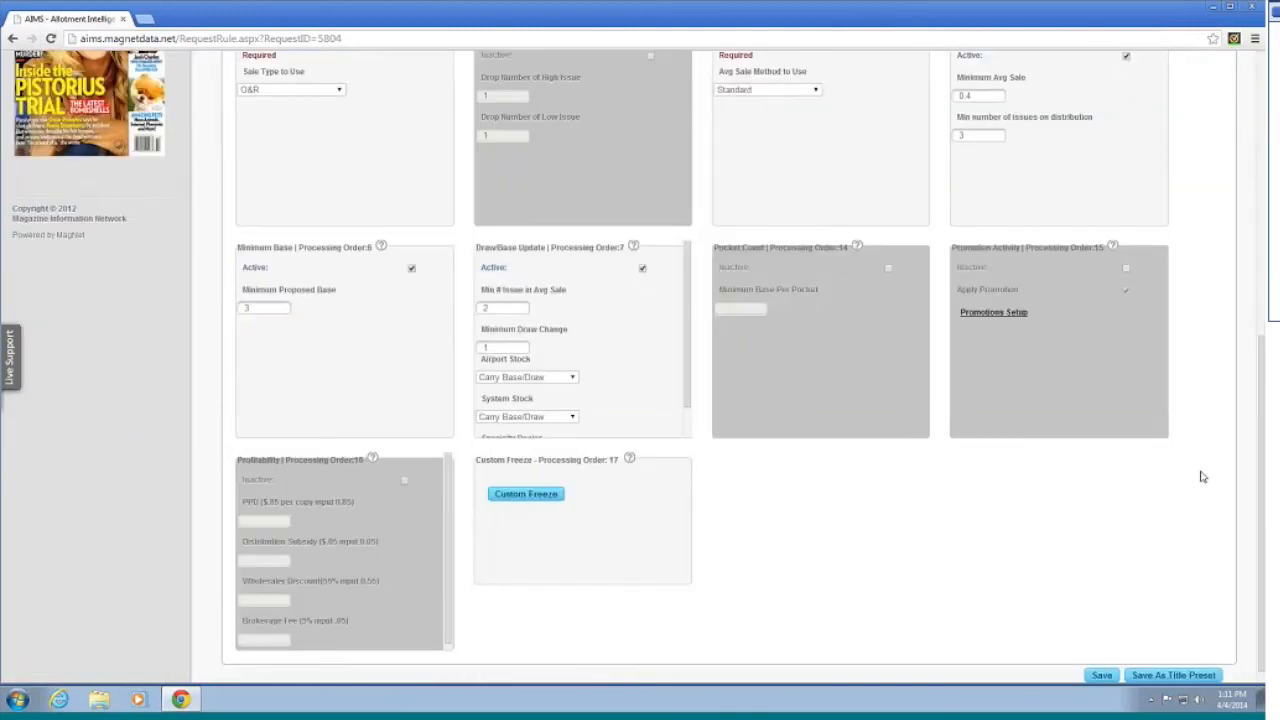
{"action": "left_click", "coordinate": [1101, 675]}
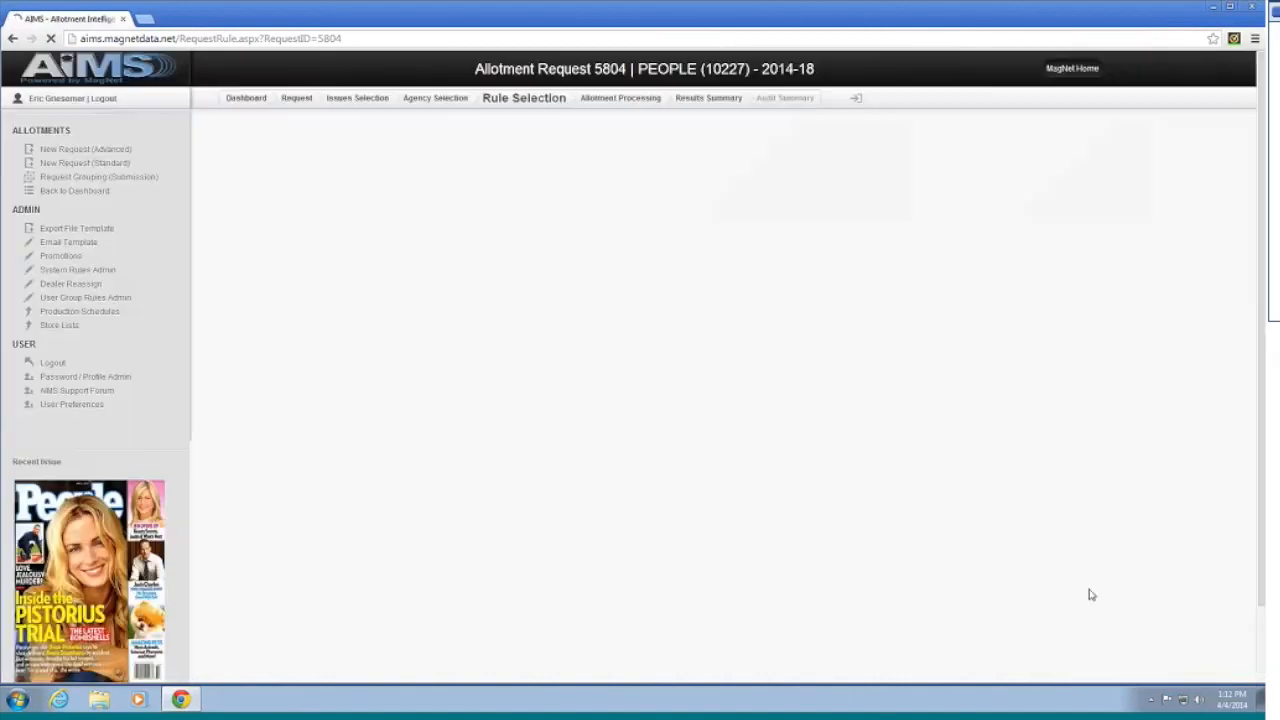
{"action": "scroll", "coordinate": [1086, 454], "scroll_direction": "up", "scroll_amount": 8}
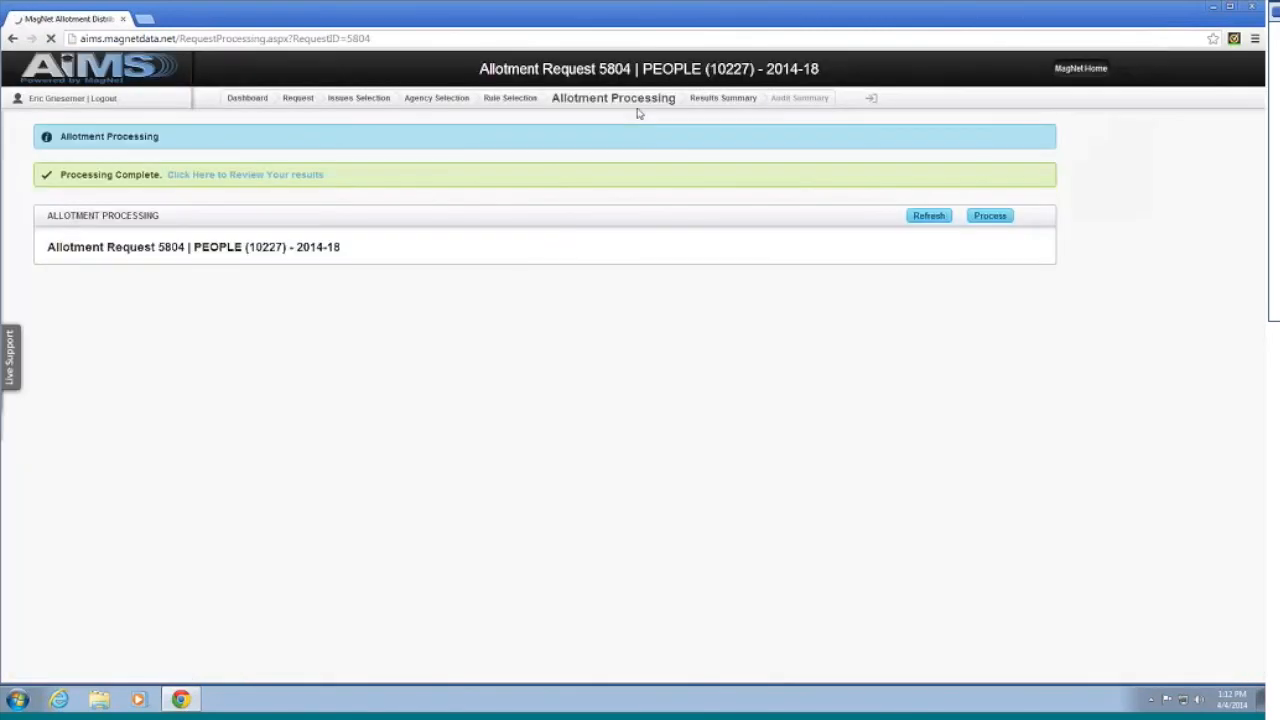
{"action": "left_click", "coordinate": [980, 218]}
Step: Review request 5804's Make Order and Chain Summaries, then open the 7 Eleven Inc HQ dealer details
{"action": "left_click", "coordinate": [297, 177]}
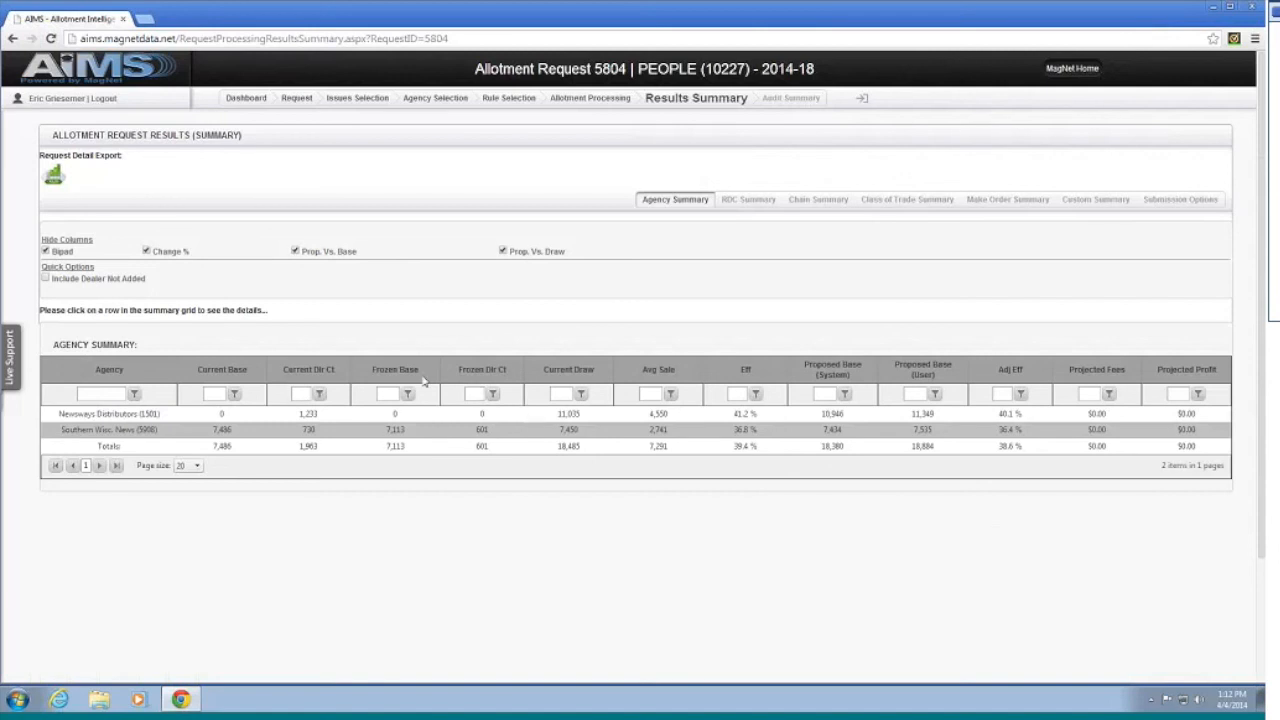
{"action": "left_click", "coordinate": [1022, 201]}
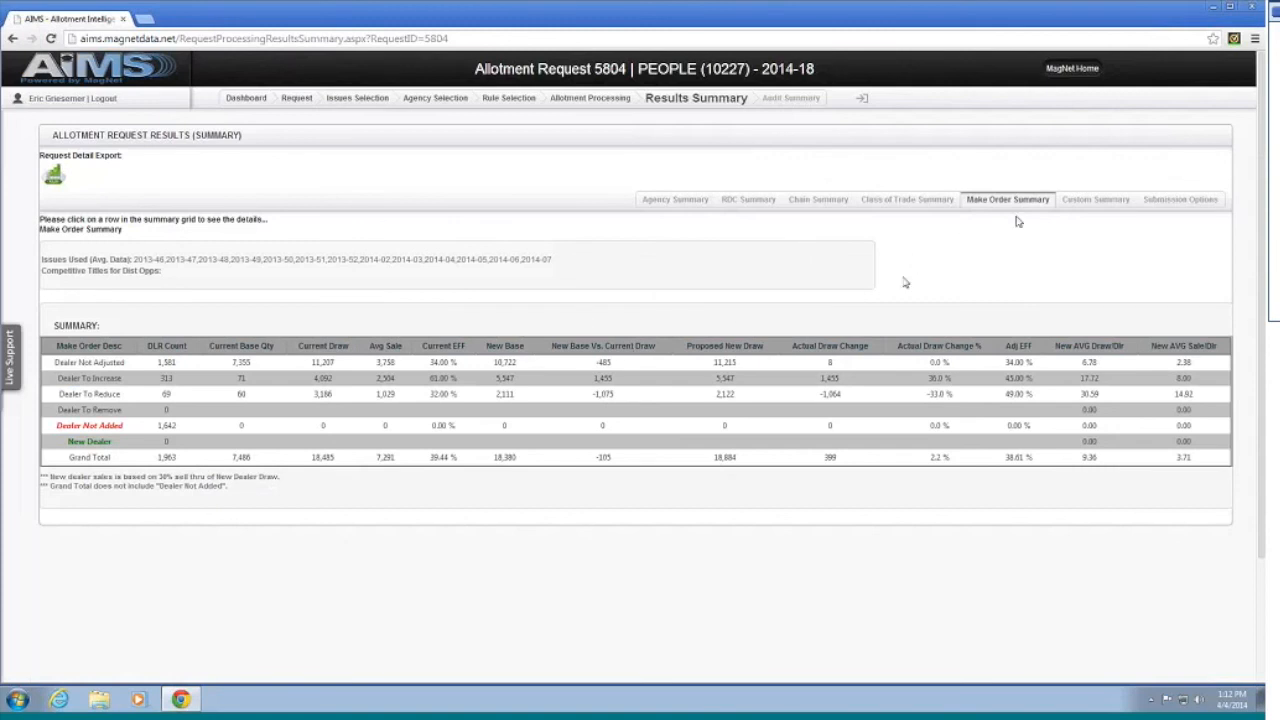
{"action": "left_click", "coordinate": [818, 202]}
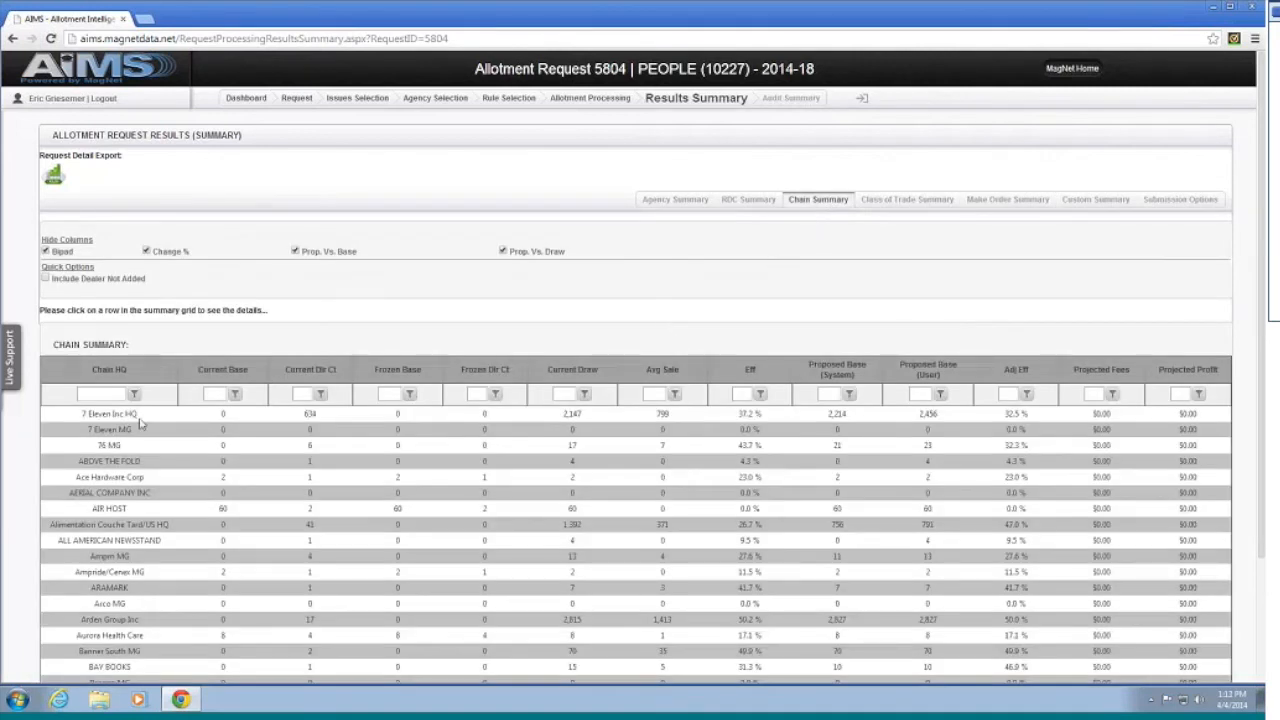
{"action": "left_click", "coordinate": [140, 420]}
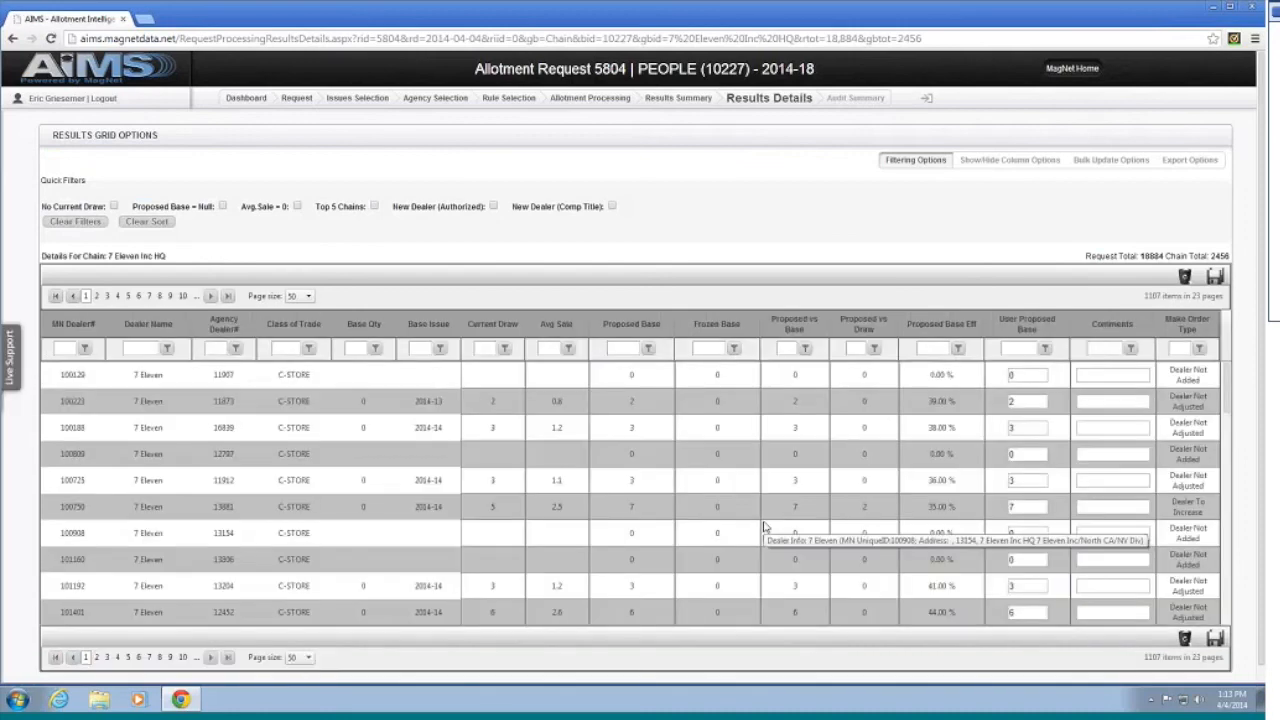
Step: Browse the 7 Eleven Inc HQ dealers, filter by one MN Dealer# number, then return to the dashboard
{"action": "scroll", "coordinate": [764, 527], "scroll_direction": "down", "scroll_amount": 5}
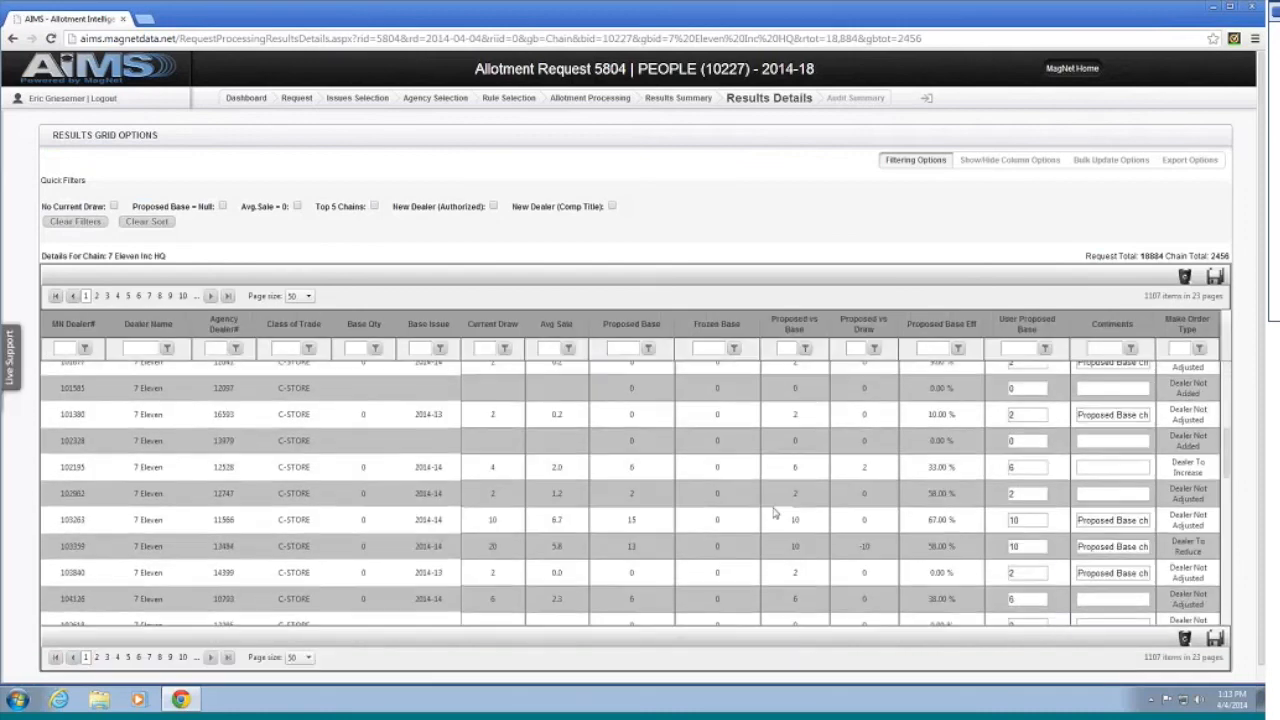
{"action": "scroll", "coordinate": [773, 513], "scroll_direction": "up", "scroll_amount": 3}
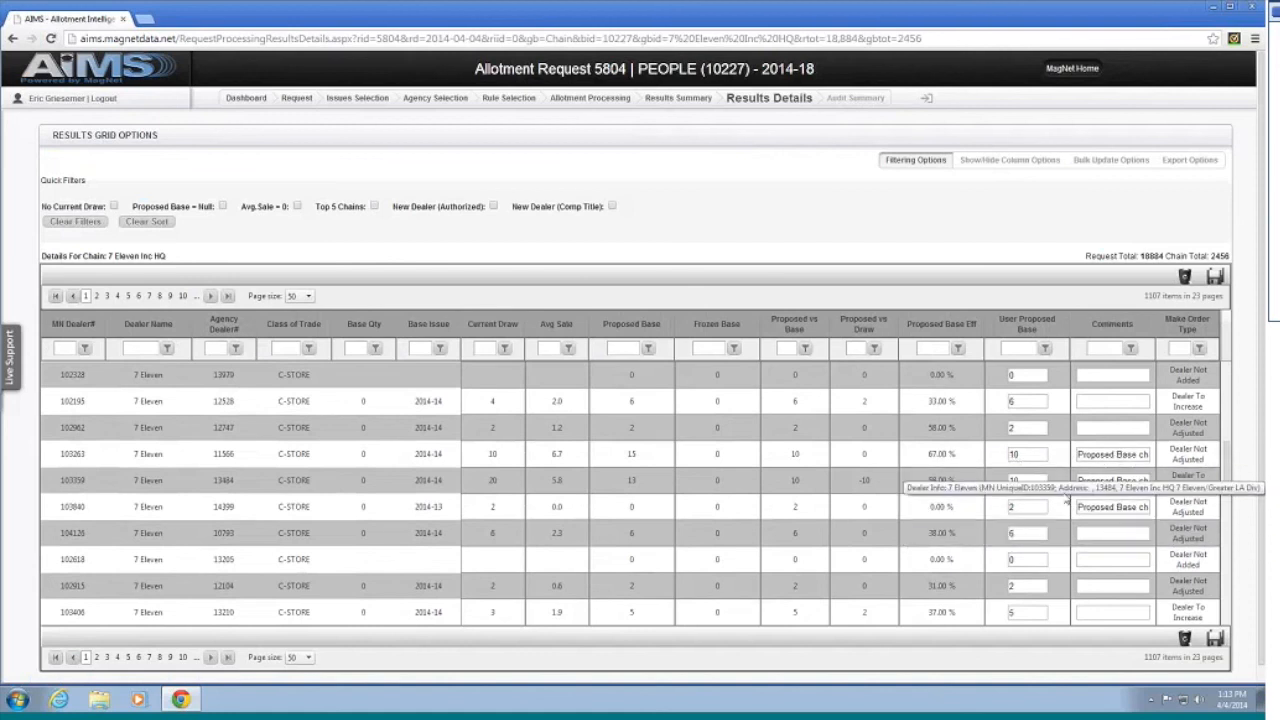
{"action": "scroll", "coordinate": [1094, 505], "scroll_direction": "down", "scroll_amount": 4}
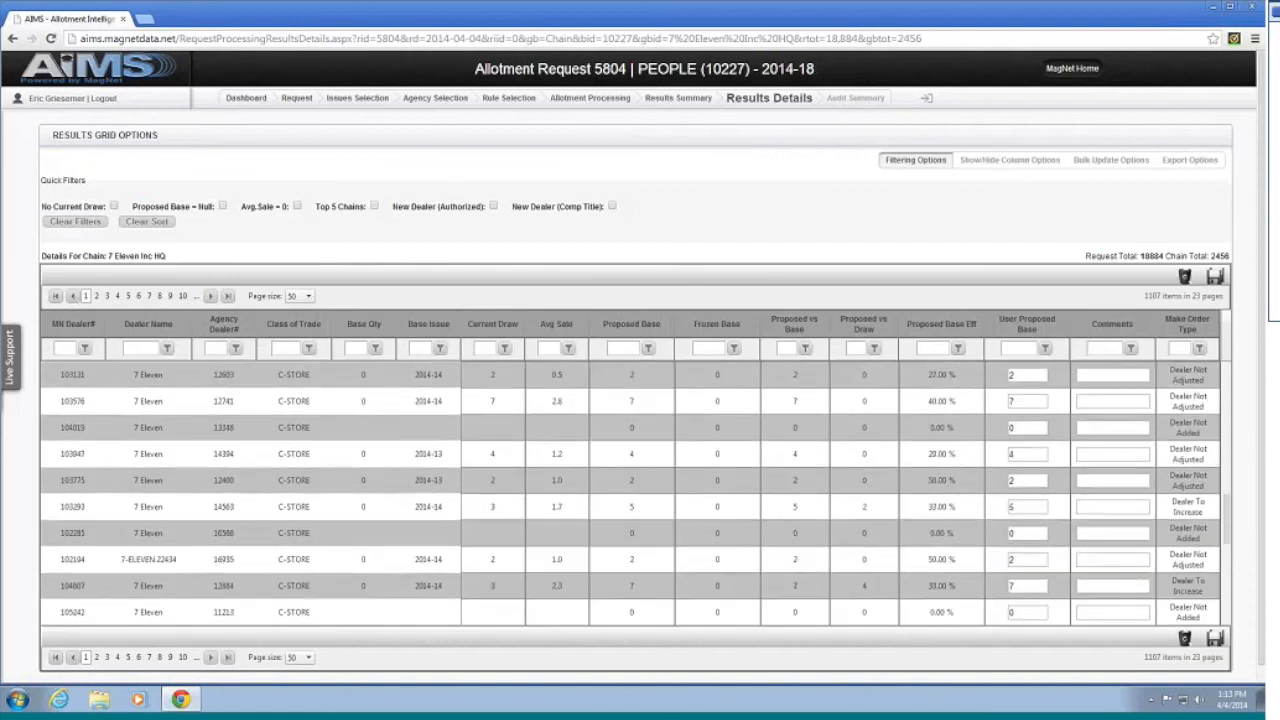
{"action": "left_click", "coordinate": [63, 348]}
{"action": "type", "text": "25"}
{"action": "type", "text": "318"}
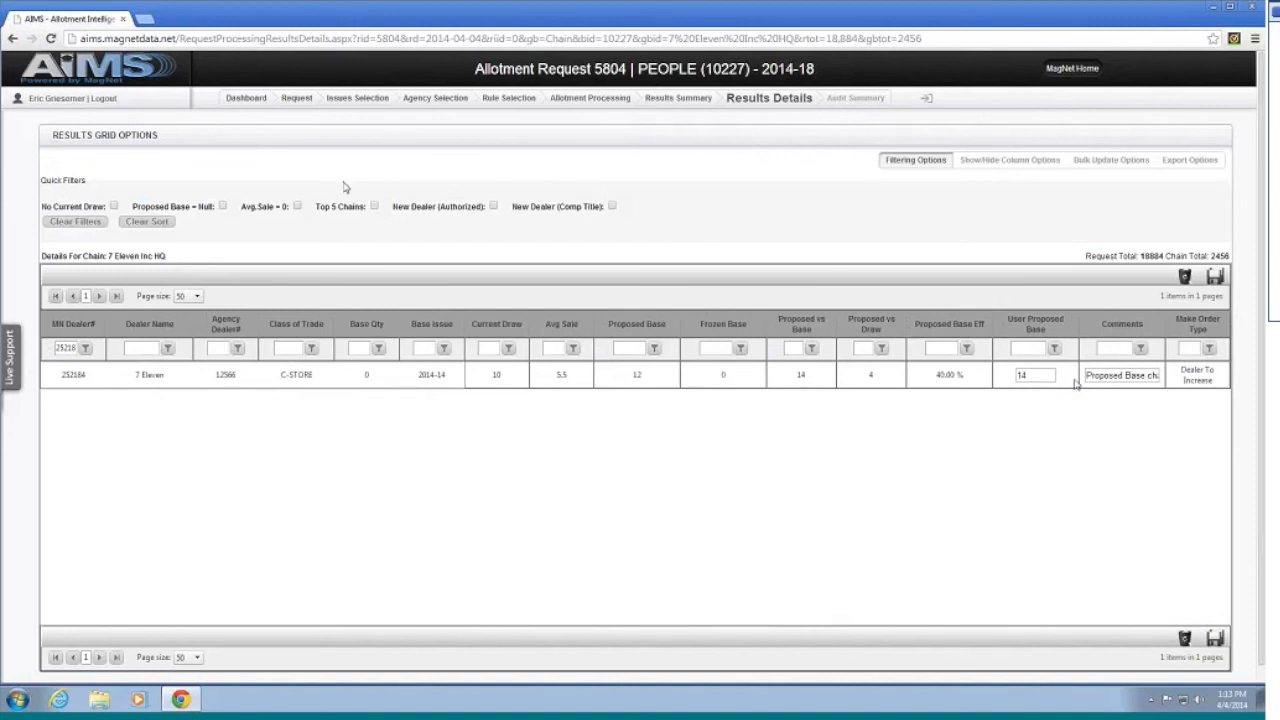
{"action": "left_click", "coordinate": [113, 78]}
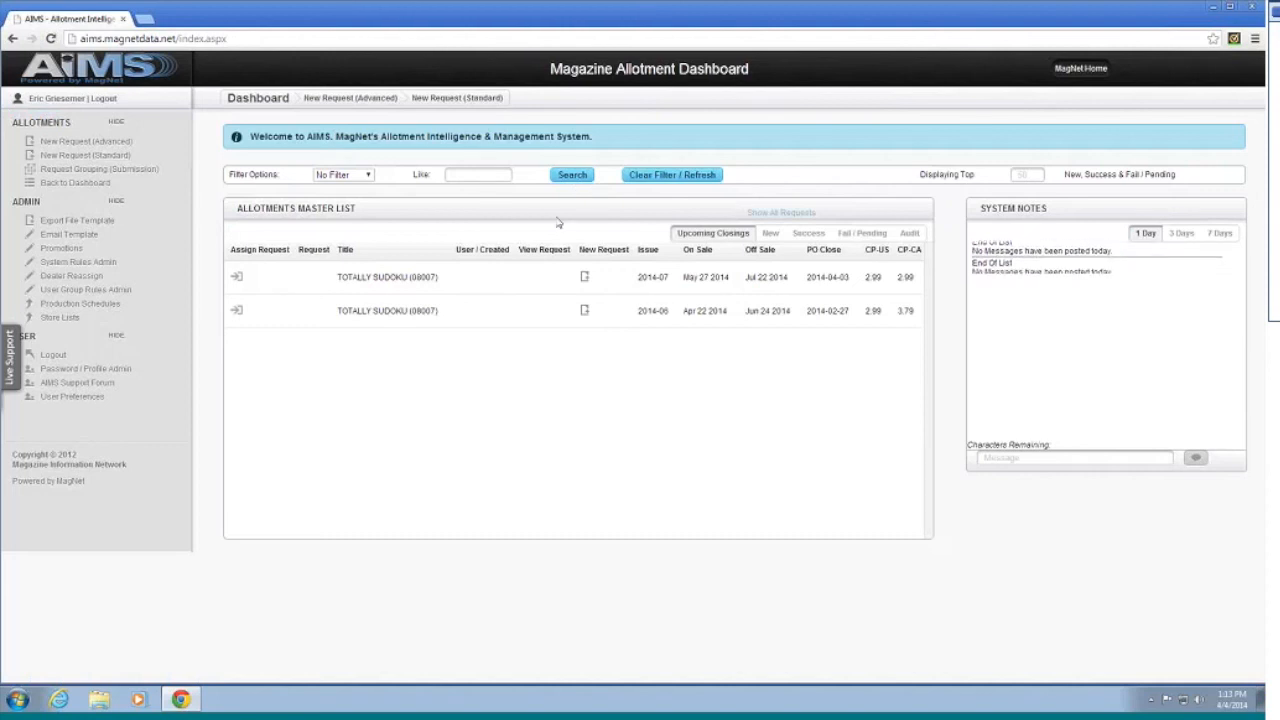
Step: Create a new advanced request described as 'Sample Distribution People' with Chain distribution
{"action": "left_click", "coordinate": [121, 143]}
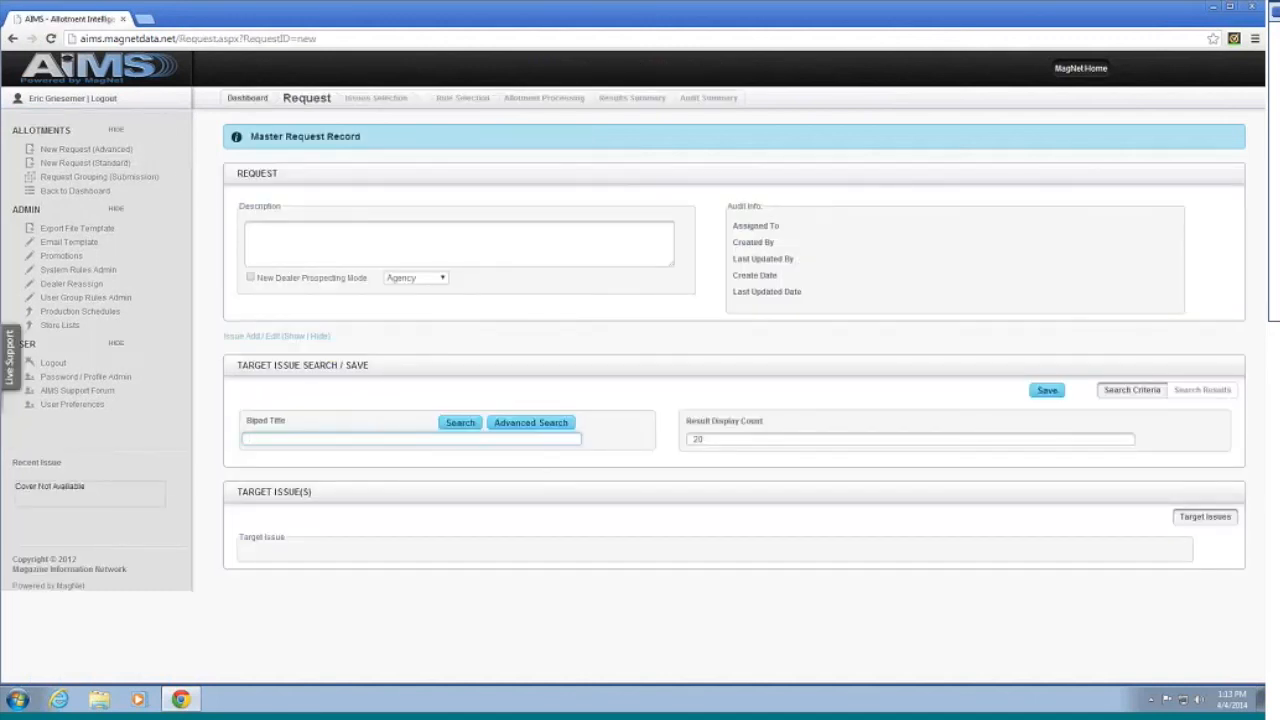
{"action": "left_click", "coordinate": [451, 257]}
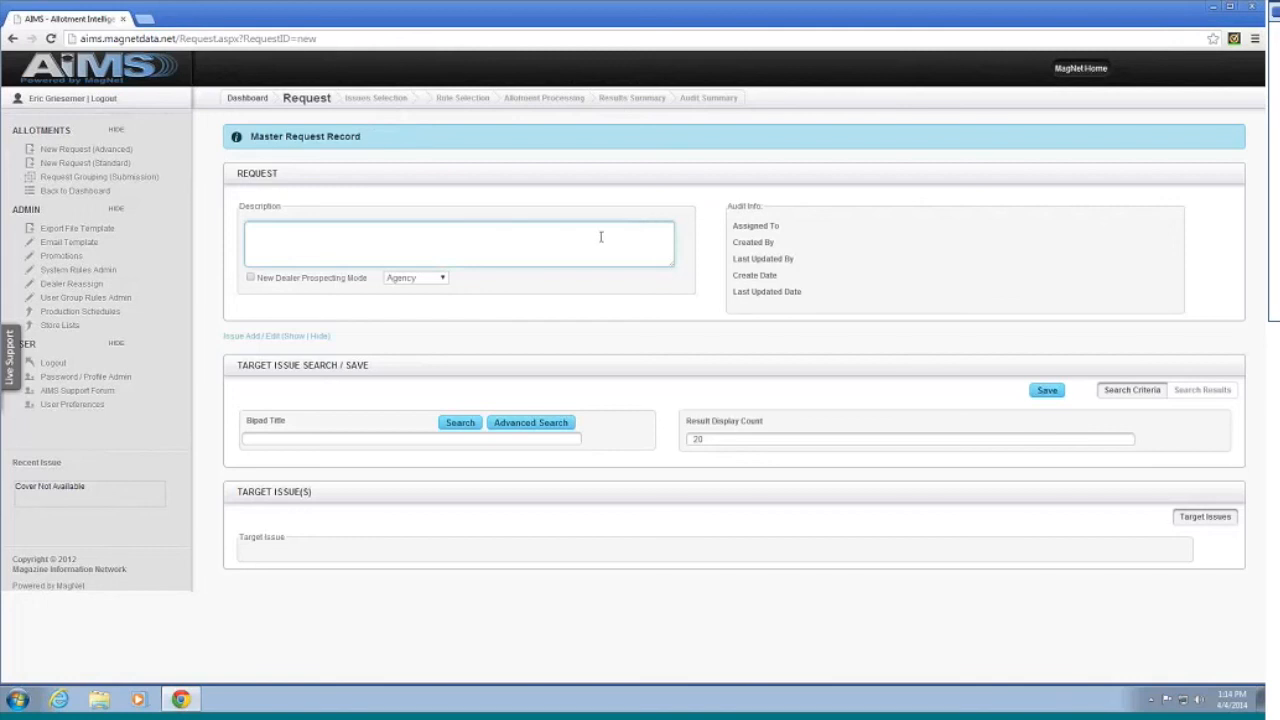
{"action": "type", "text": "Sample I"}
{"action": "type", "text": "istribution People"}
{"action": "left_click", "coordinate": [415, 277]}
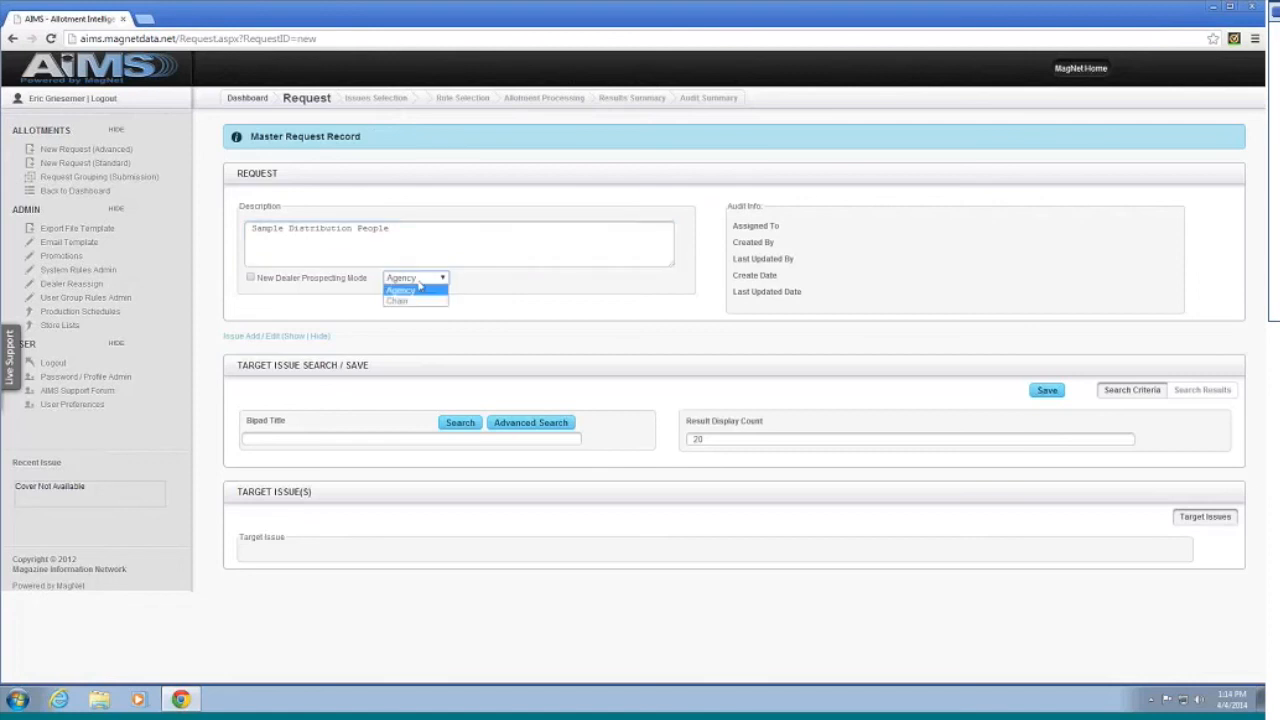
{"action": "left_click", "coordinate": [404, 297]}
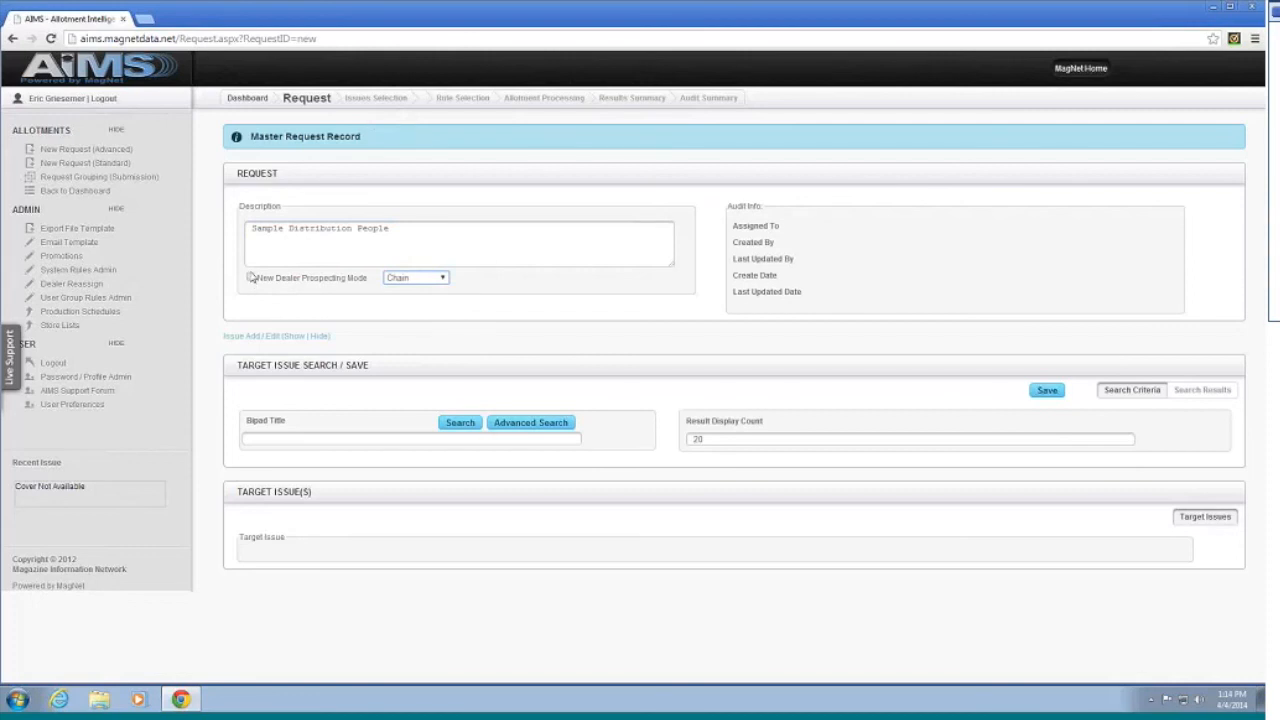
{"action": "left_click", "coordinate": [333, 438]}
Step: Search Bipad 10227 (PEOPLE) and save issue 2014-22 as the target issue, creating request 5805
{"action": "type", "text": "10227"}
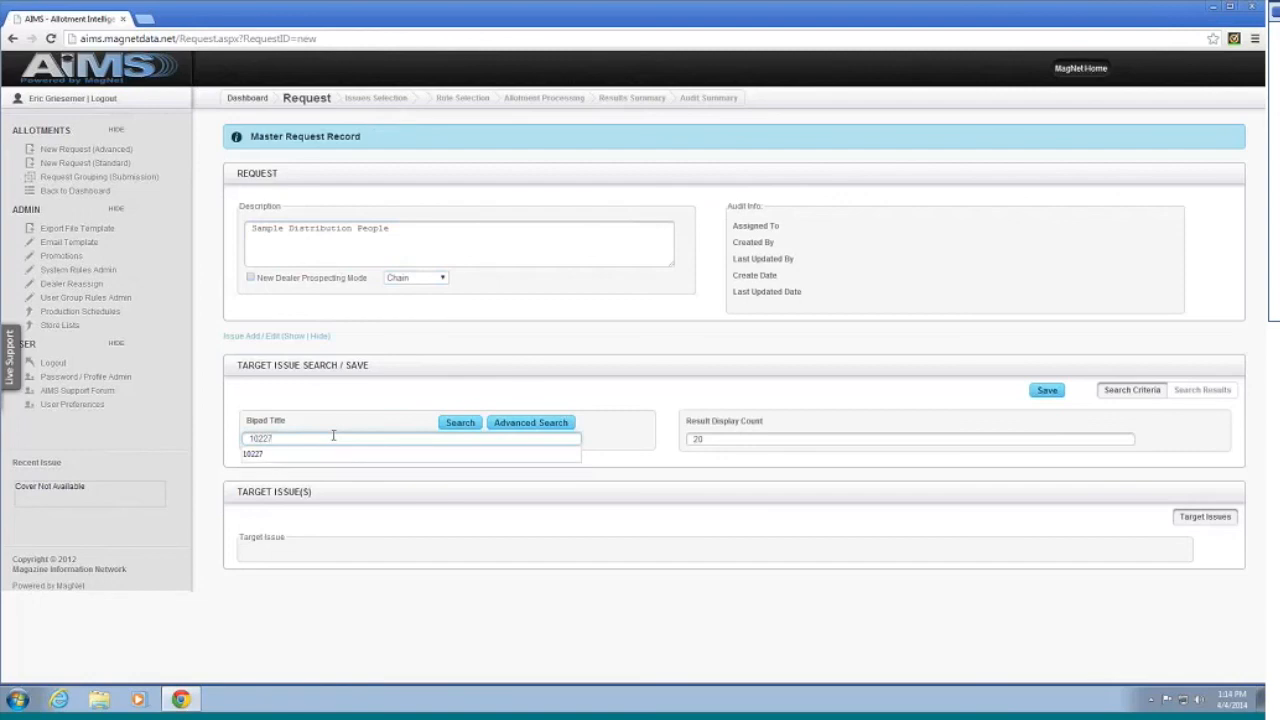
{"action": "key", "text": "Return"}
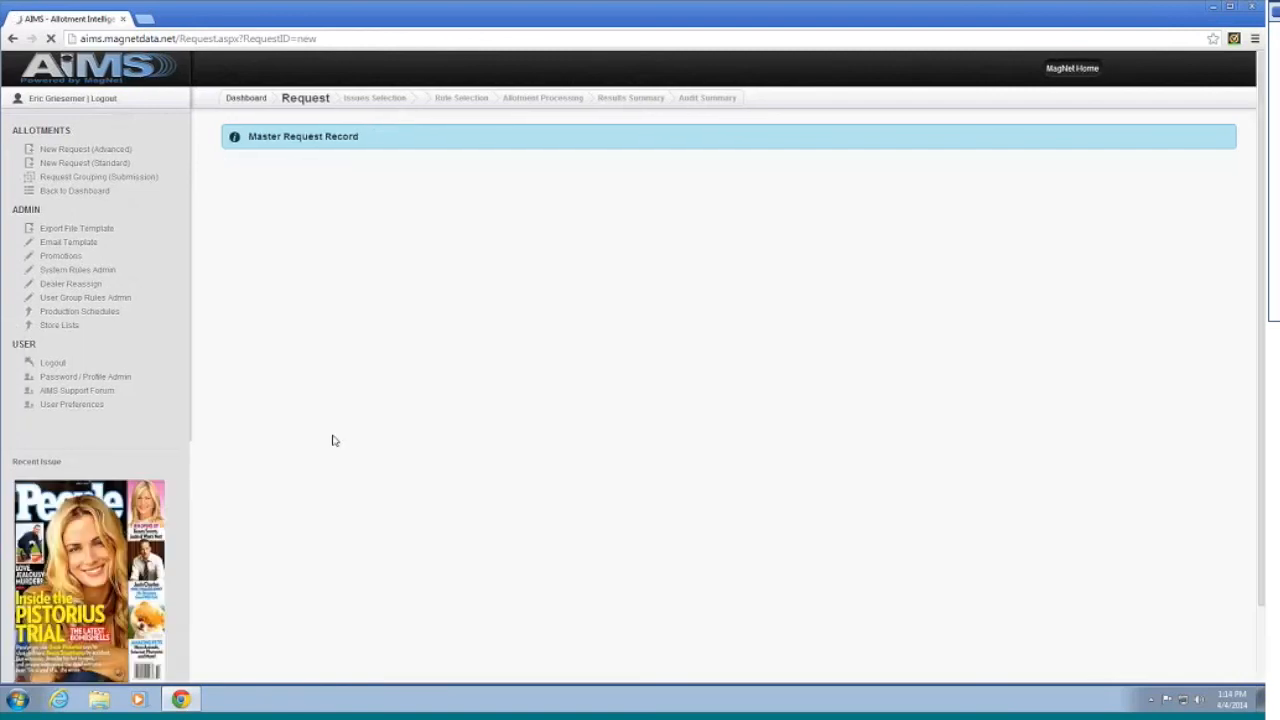
{"action": "scroll", "coordinate": [672, 416], "scroll_direction": "down", "scroll_amount": 1}
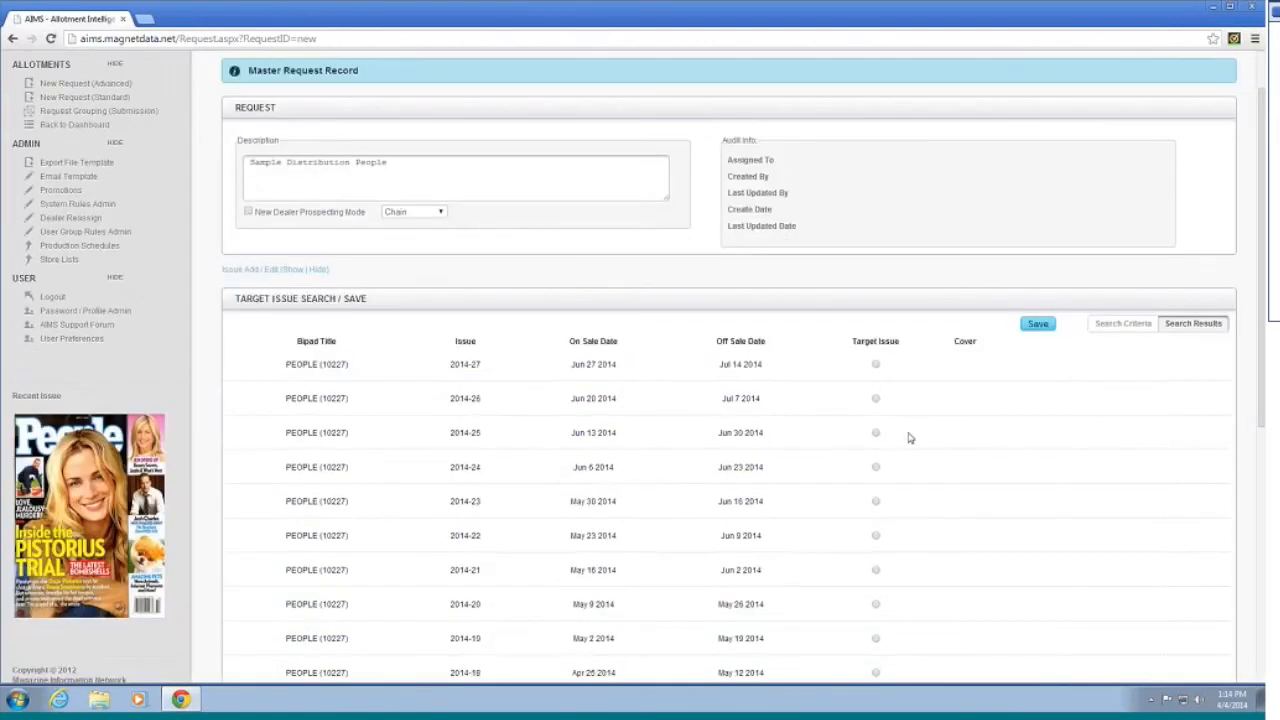
{"action": "scroll", "coordinate": [897, 427], "scroll_direction": "down", "scroll_amount": 3}
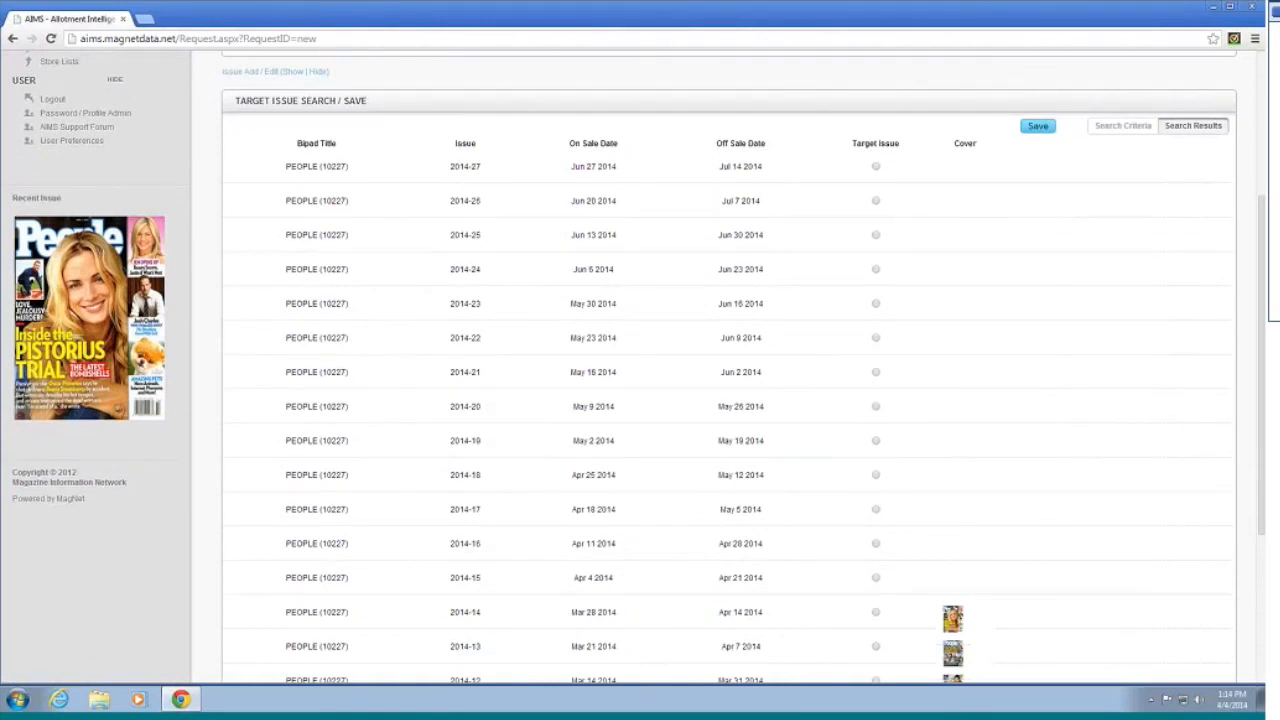
{"action": "left_click", "coordinate": [876, 338]}
{"action": "scroll", "coordinate": [943, 300], "scroll_direction": "up", "scroll_amount": 2}
{"action": "left_click", "coordinate": [1038, 323]}
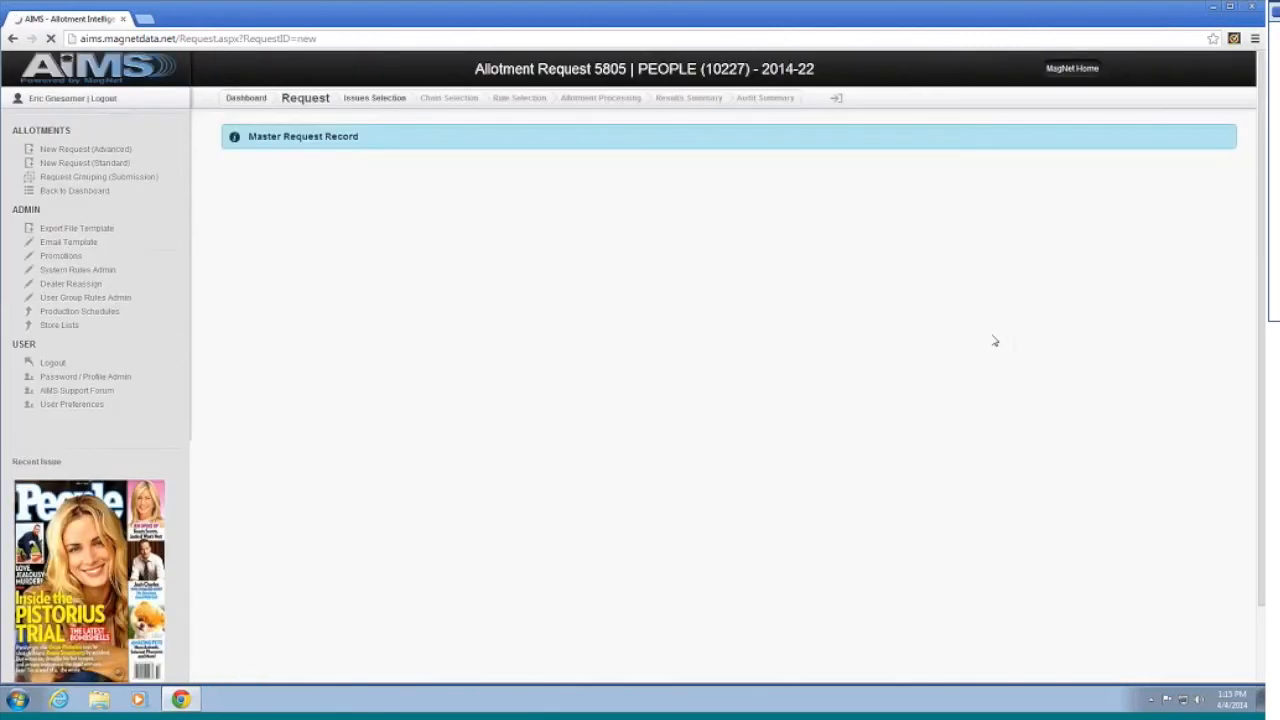
{"action": "scroll", "coordinate": [723, 375], "scroll_direction": "up", "scroll_amount": 1}
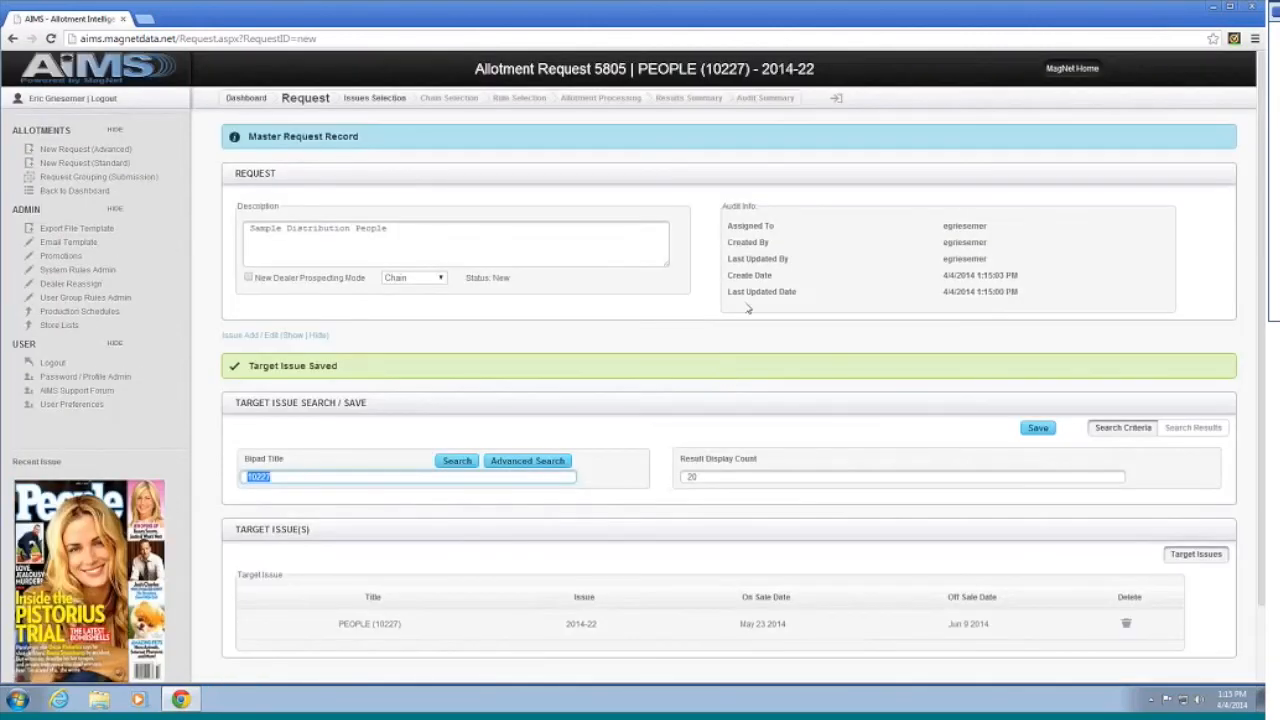
{"action": "scroll", "coordinate": [747, 309], "scroll_direction": "down", "scroll_amount": 1}
{"action": "scroll", "coordinate": [300, 280], "scroll_direction": "up", "scroll_amount": 1}
{"action": "left_click", "coordinate": [381, 100]}
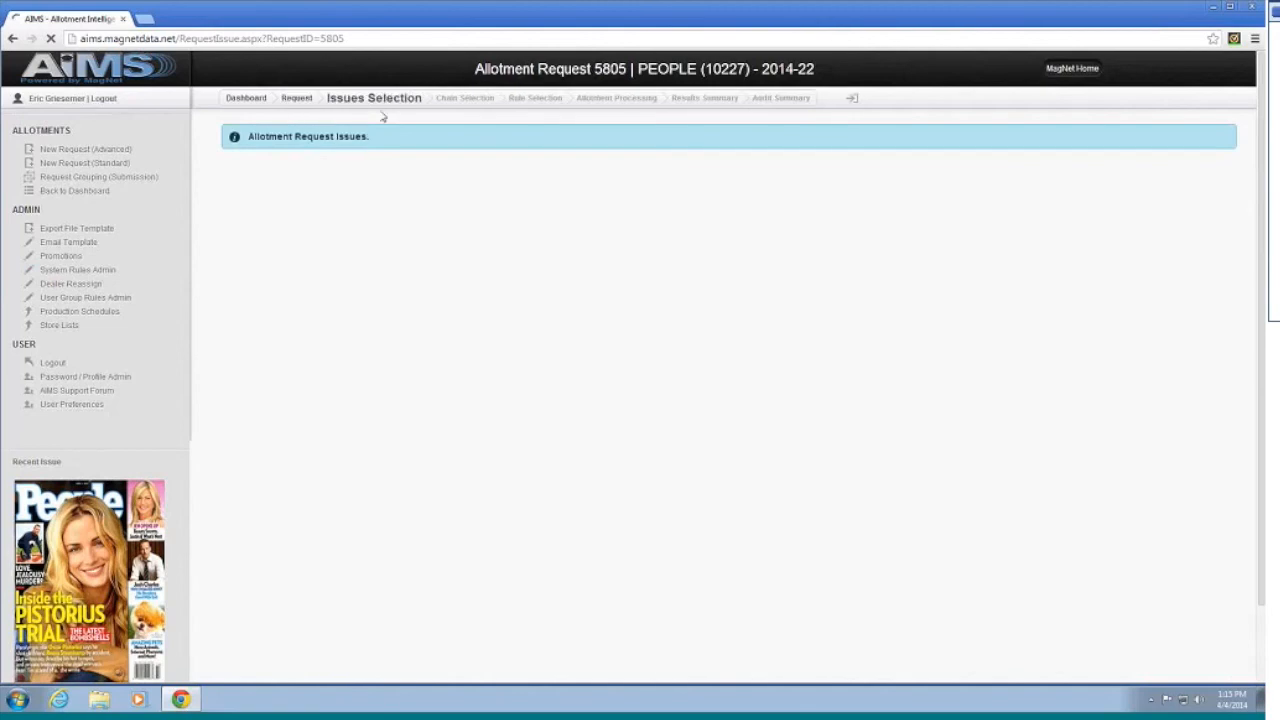
Step: Save 2014-12 as base issue and 2013-49 to 2013-52 for Display and Avg Sale
{"action": "scroll", "coordinate": [634, 286], "scroll_direction": "down", "scroll_amount": 5}
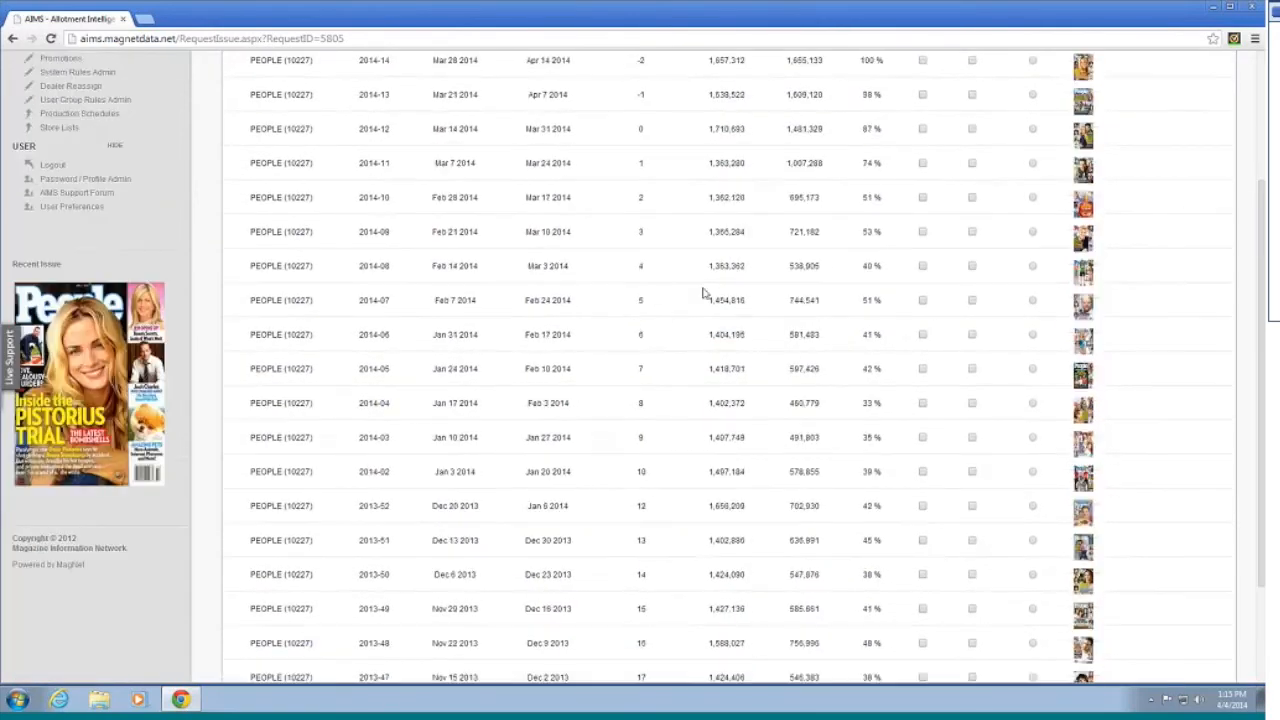
{"action": "scroll", "coordinate": [703, 289], "scroll_direction": "up", "scroll_amount": 5}
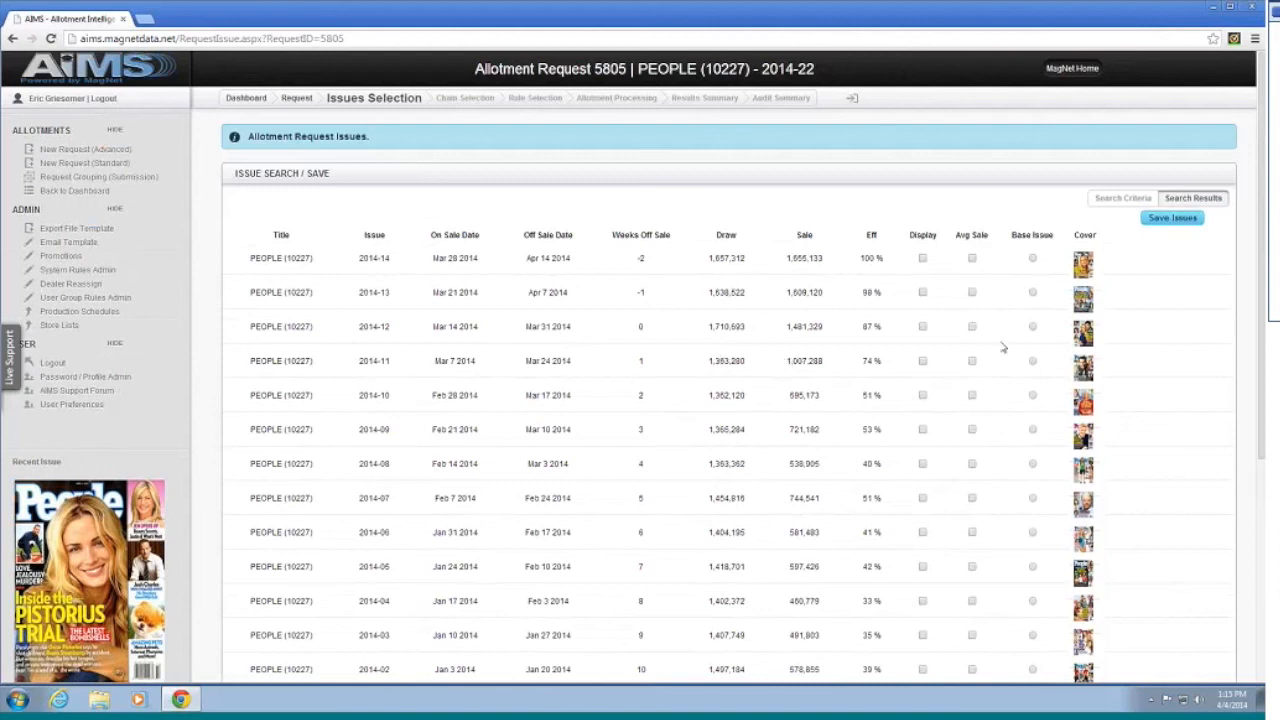
{"action": "left_click", "coordinate": [1033, 327]}
{"action": "scroll", "coordinate": [800, 543], "scroll_direction": "down", "scroll_amount": 2}
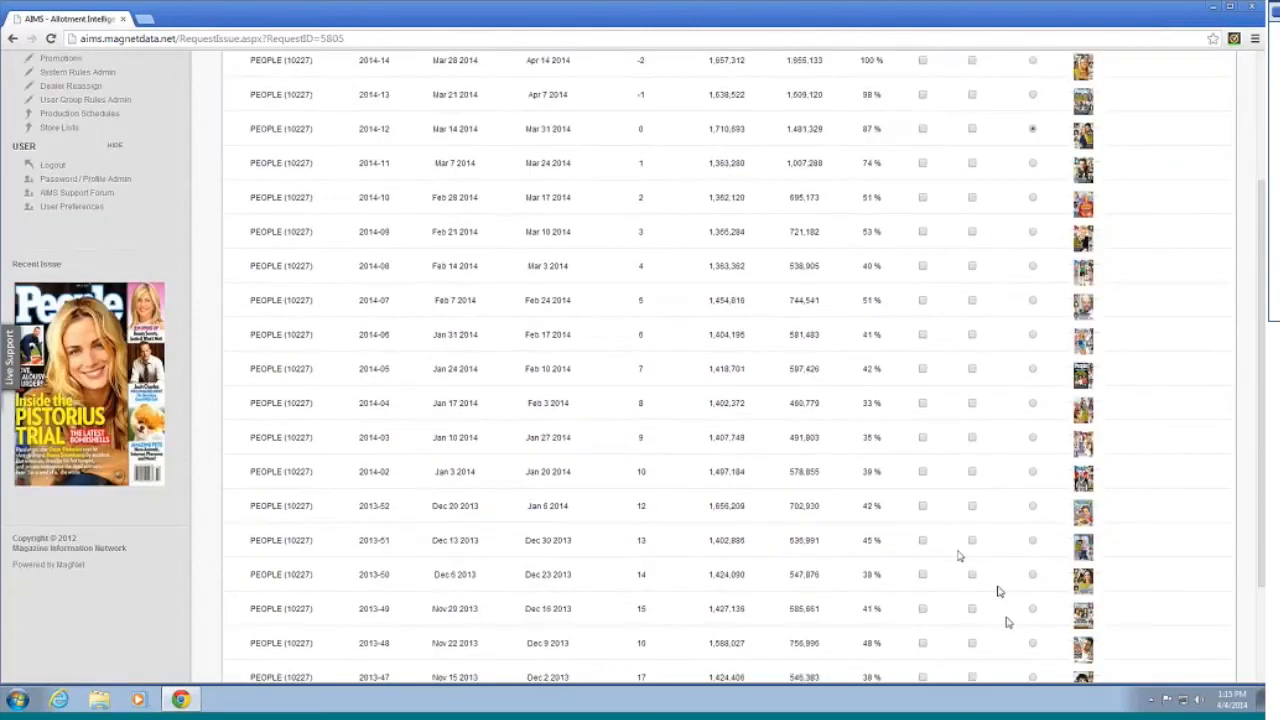
{"action": "left_click", "coordinate": [971, 608]}
{"action": "left_click", "coordinate": [971, 575]}
{"action": "left_click", "coordinate": [972, 541]}
{"action": "scroll", "coordinate": [1020, 531], "scroll_direction": "up", "scroll_amount": 2}
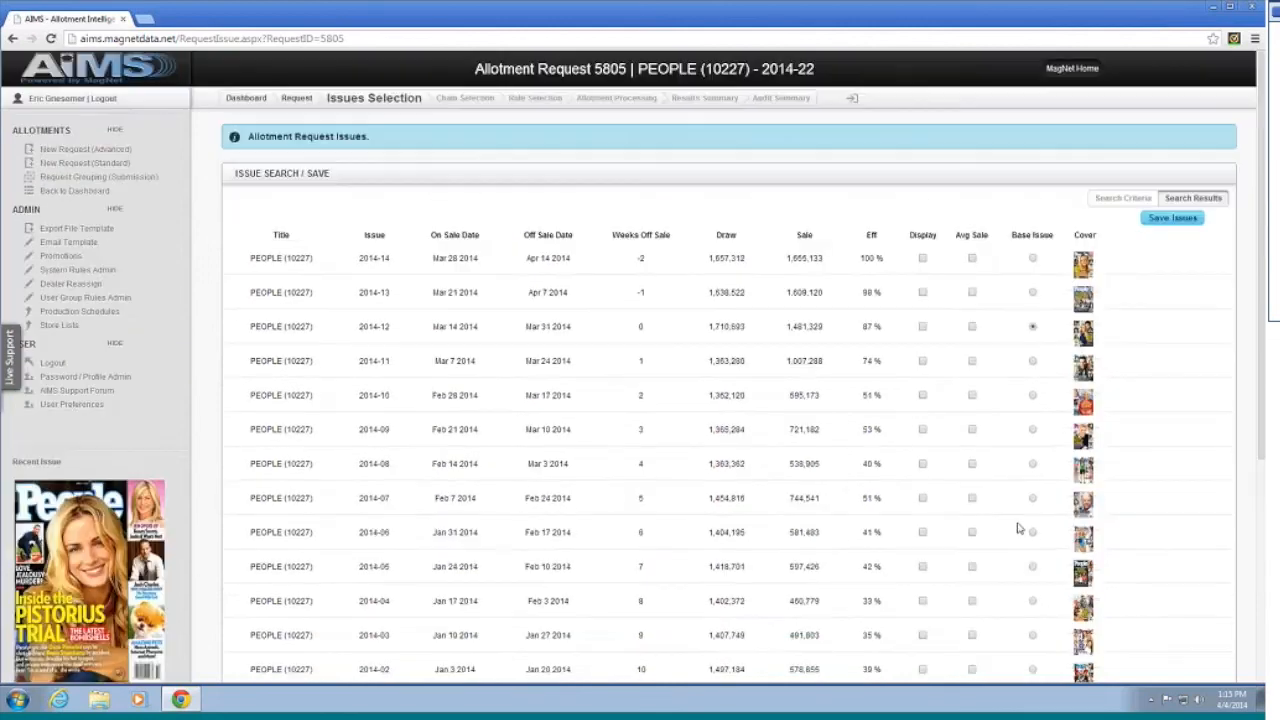
{"action": "left_click", "coordinate": [1165, 218]}
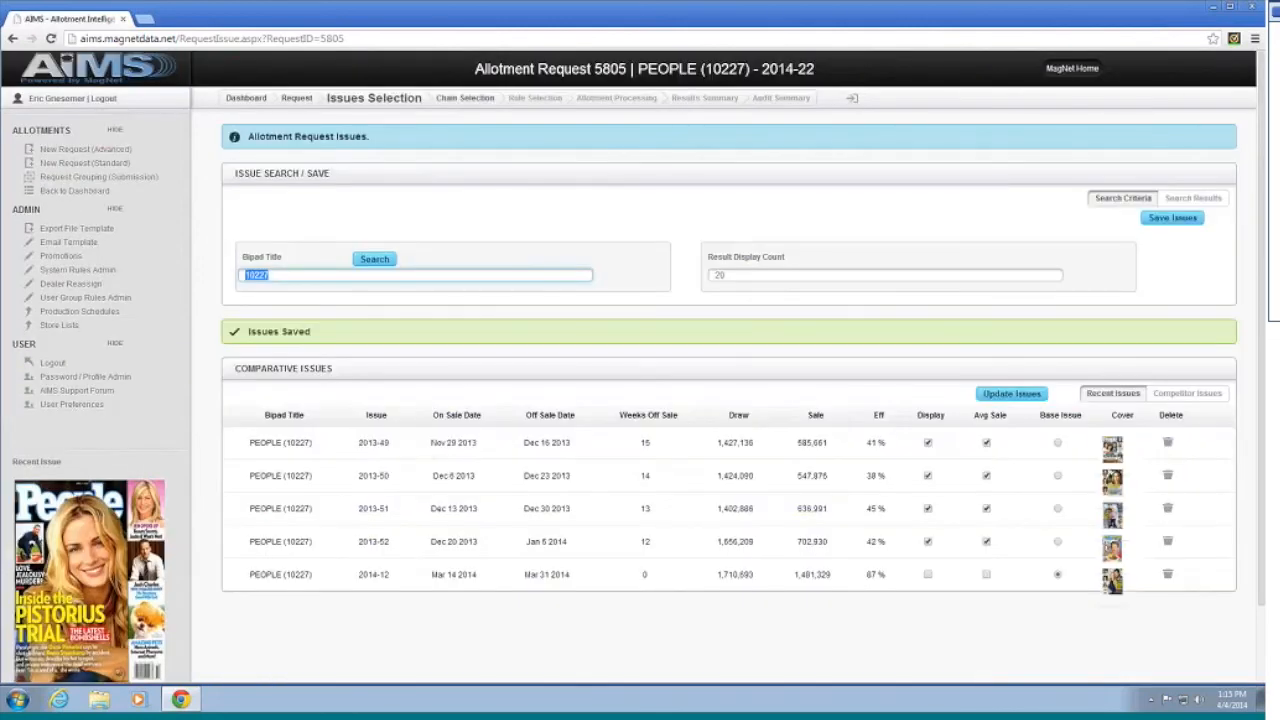
{"action": "left_click", "coordinate": [462, 98]}
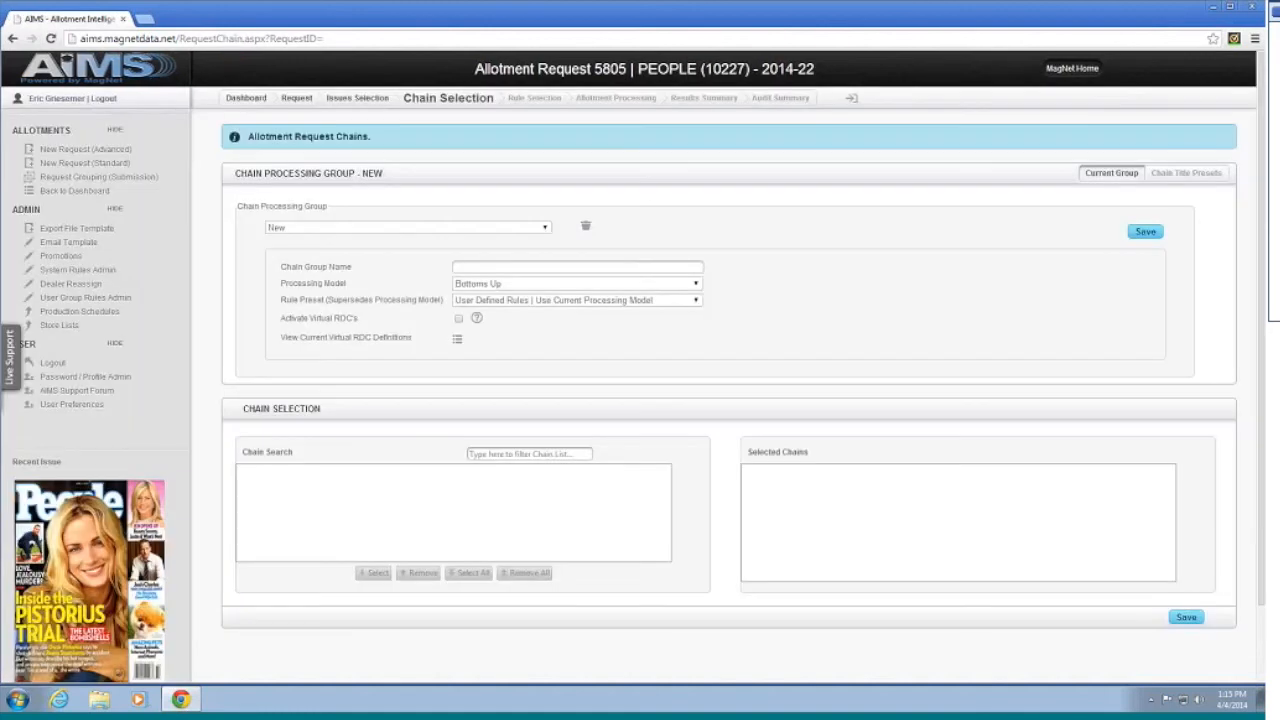
Step: Search 'kroger', add all Kroger Co/HQ chains, and save them as the chain group
{"action": "left_click", "coordinate": [551, 455]}
{"action": "type", "text": "kroger"}
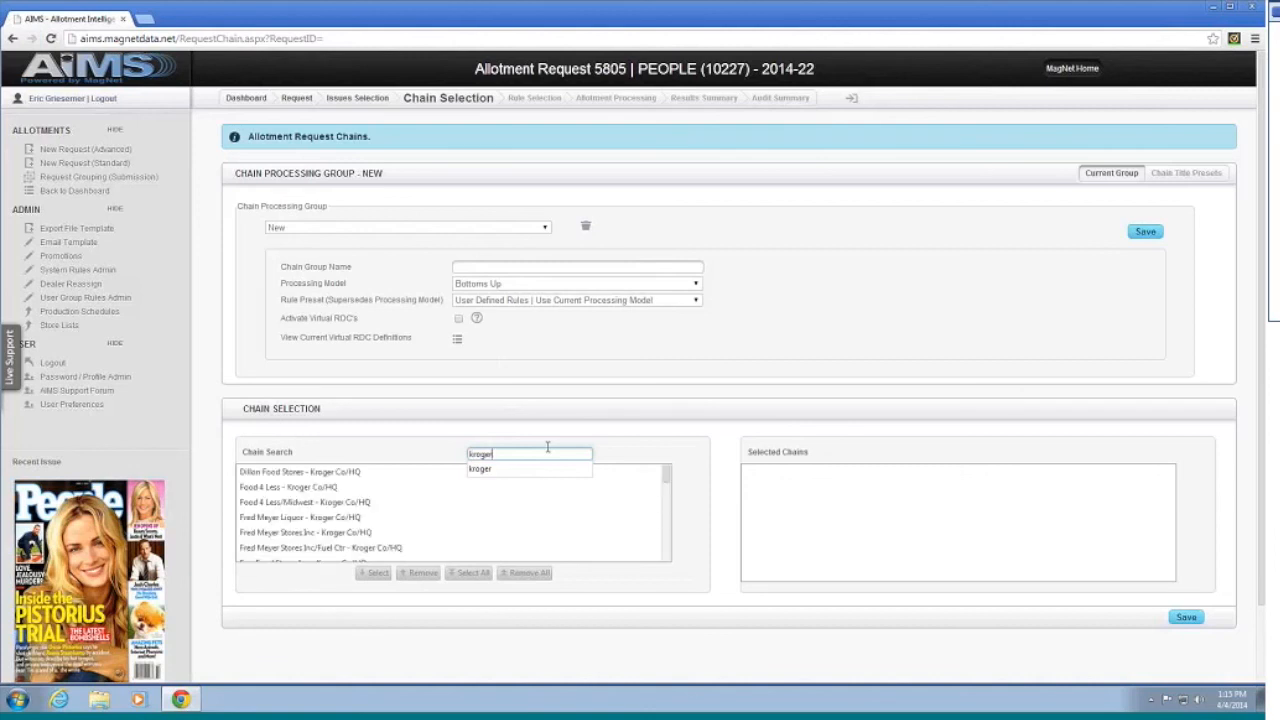
{"action": "left_click", "coordinate": [470, 580]}
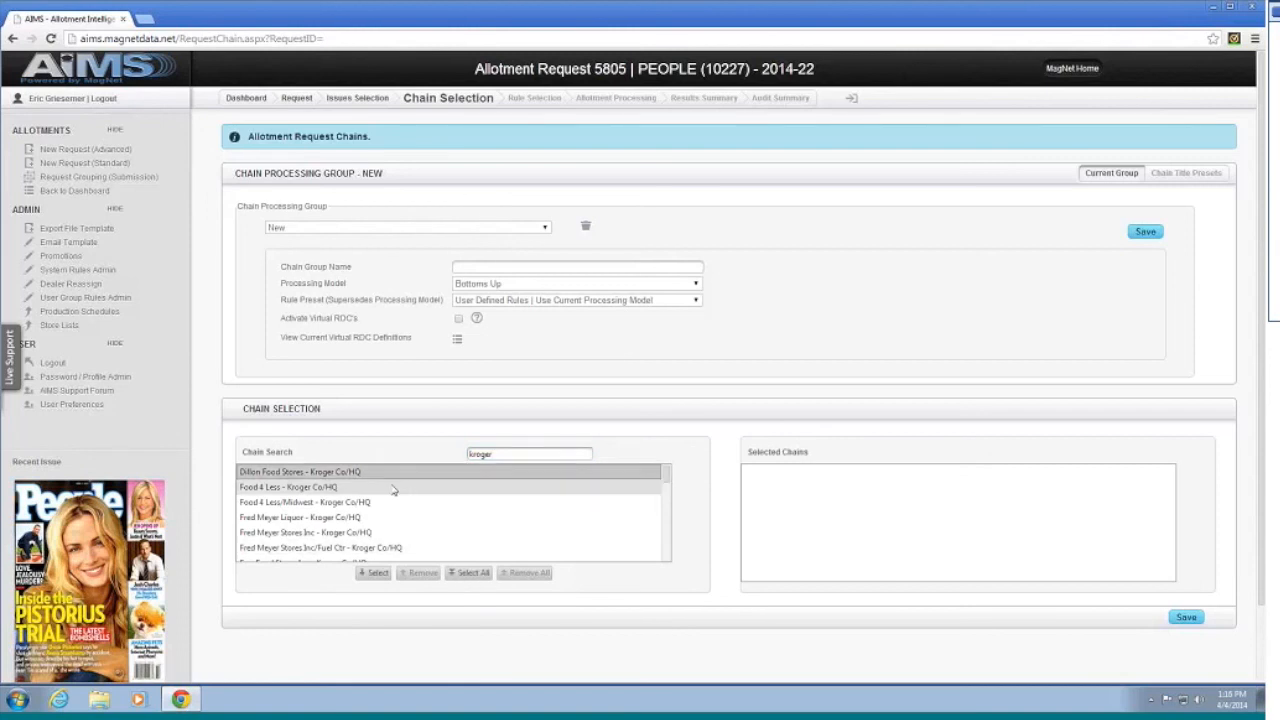
{"action": "left_click", "coordinate": [460, 576]}
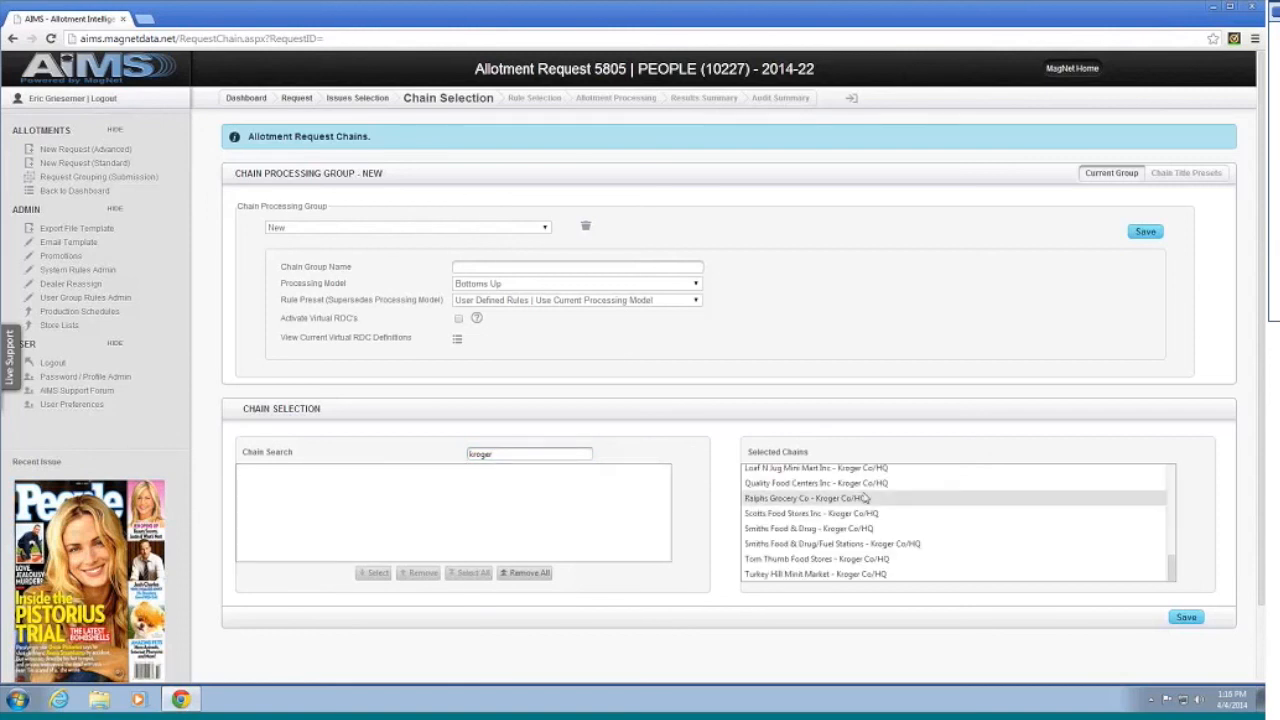
{"action": "scroll", "coordinate": [867, 499], "scroll_direction": "down", "scroll_amount": 2}
{"action": "scroll", "coordinate": [867, 499], "scroll_direction": "up", "scroll_amount": 4}
{"action": "left_click", "coordinate": [1185, 532]}
{"action": "scroll", "coordinate": [841, 350], "scroll_direction": "up", "scroll_amount": 1}
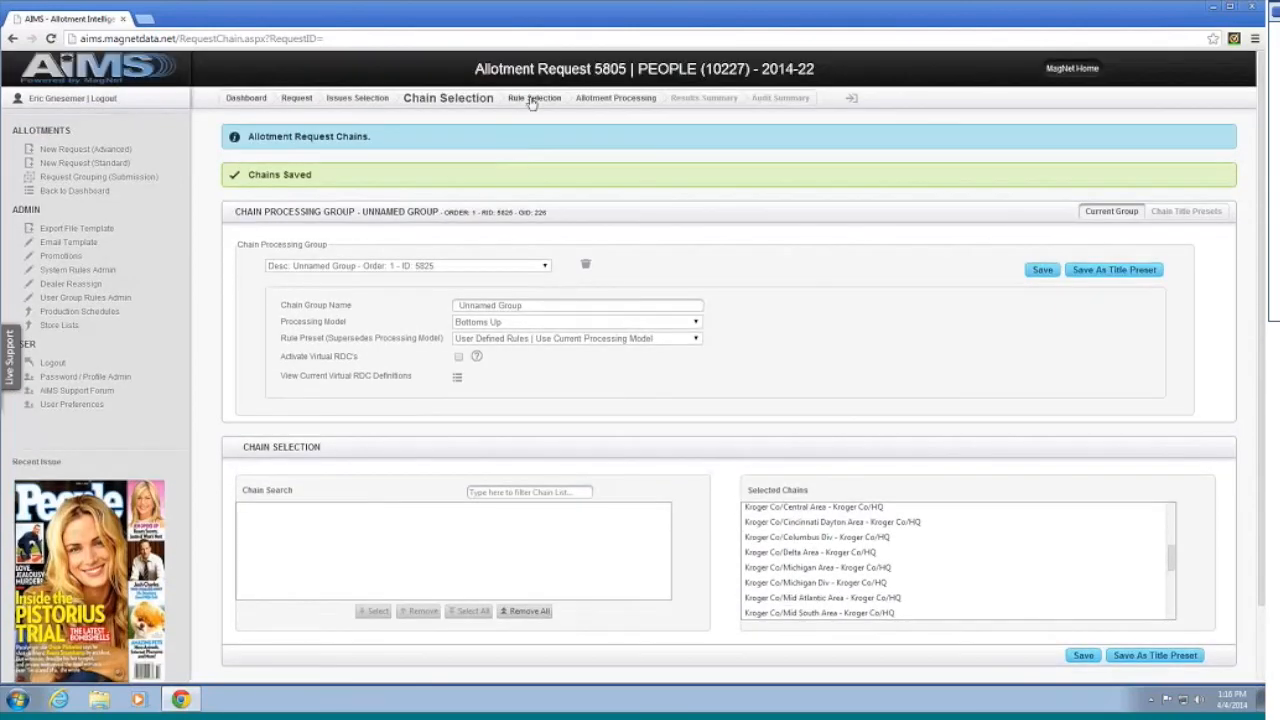
{"action": "left_click", "coordinate": [534, 98]}
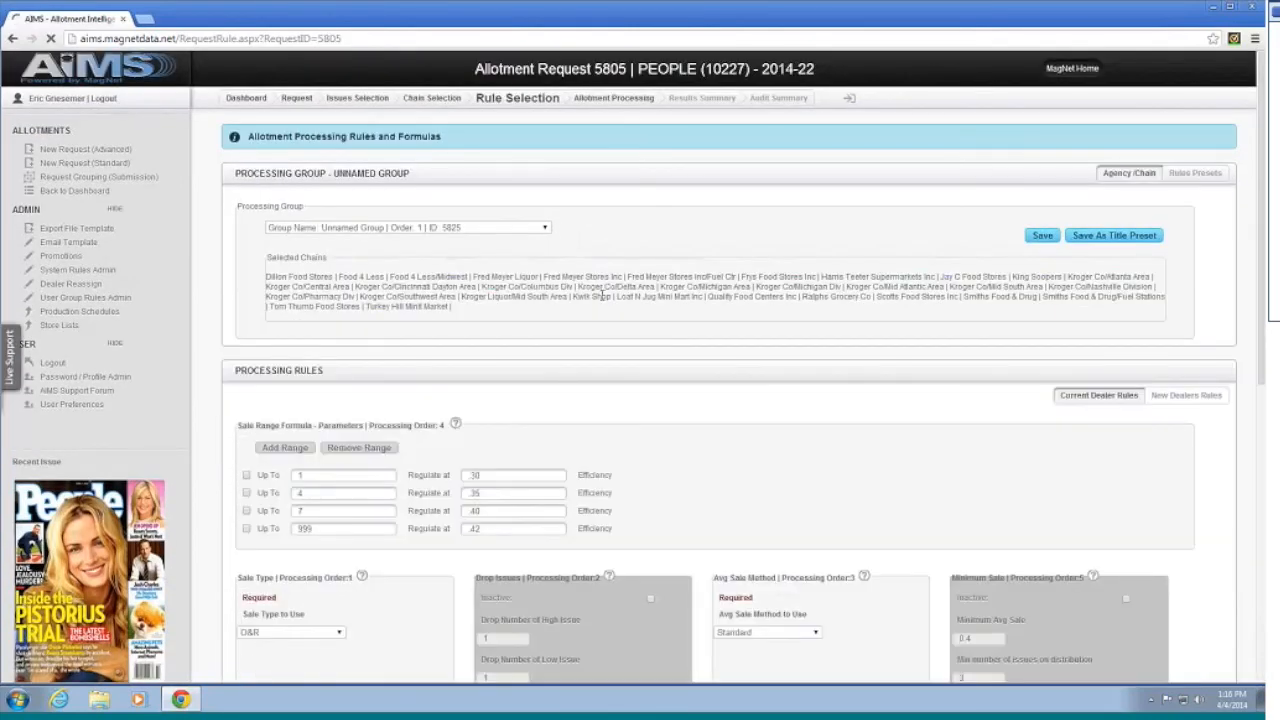
Step: Show the New Dealers Rules and choose US WEEKLY (34190) as the competitor title
{"action": "scroll", "coordinate": [600, 290], "scroll_direction": "down", "scroll_amount": 3}
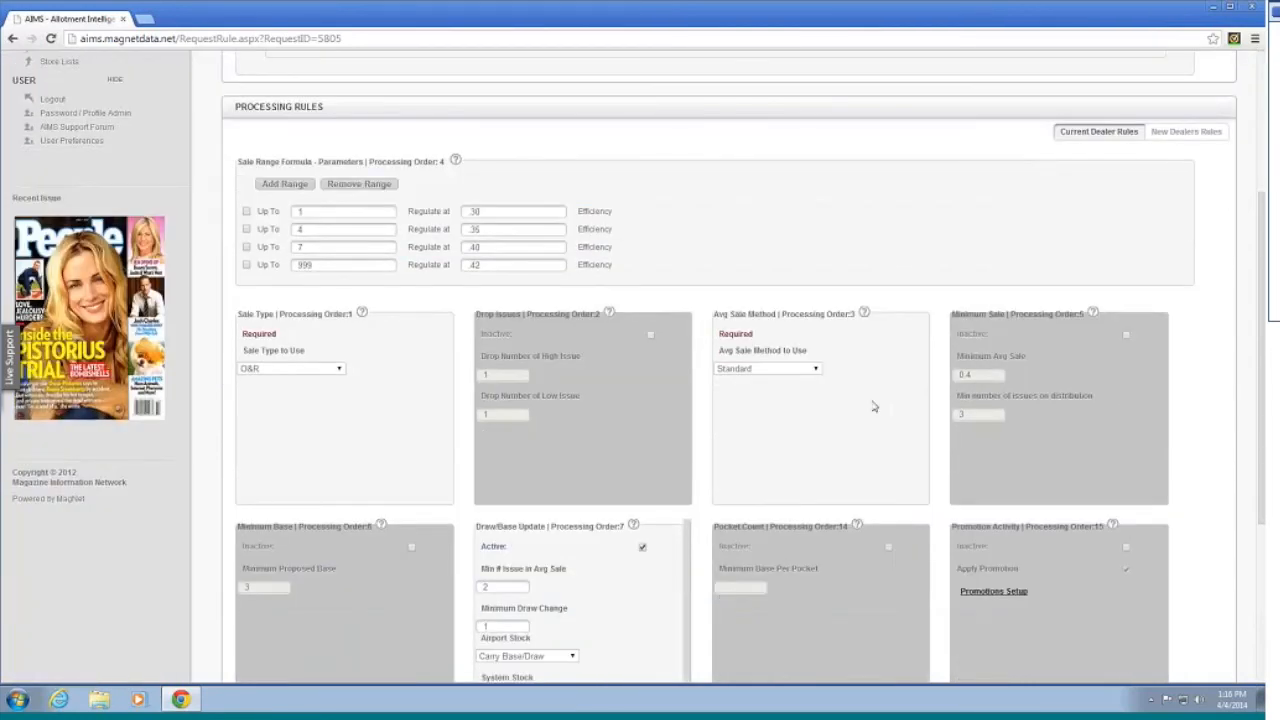
{"action": "scroll", "coordinate": [873, 407], "scroll_direction": "down", "scroll_amount": 3}
{"action": "scroll", "coordinate": [874, 386], "scroll_direction": "up", "scroll_amount": 3}
{"action": "scroll", "coordinate": [863, 381], "scroll_direction": "up", "scroll_amount": 2}
{"action": "scroll", "coordinate": [683, 327], "scroll_direction": "down", "scroll_amount": 5}
{"action": "scroll", "coordinate": [609, 320], "scroll_direction": "down", "scroll_amount": 1}
{"action": "scroll", "coordinate": [617, 314], "scroll_direction": "up", "scroll_amount": 3}
{"action": "scroll", "coordinate": [617, 314], "scroll_direction": "down", "scroll_amount": 1}
{"action": "scroll", "coordinate": [617, 314], "scroll_direction": "up", "scroll_amount": 4}
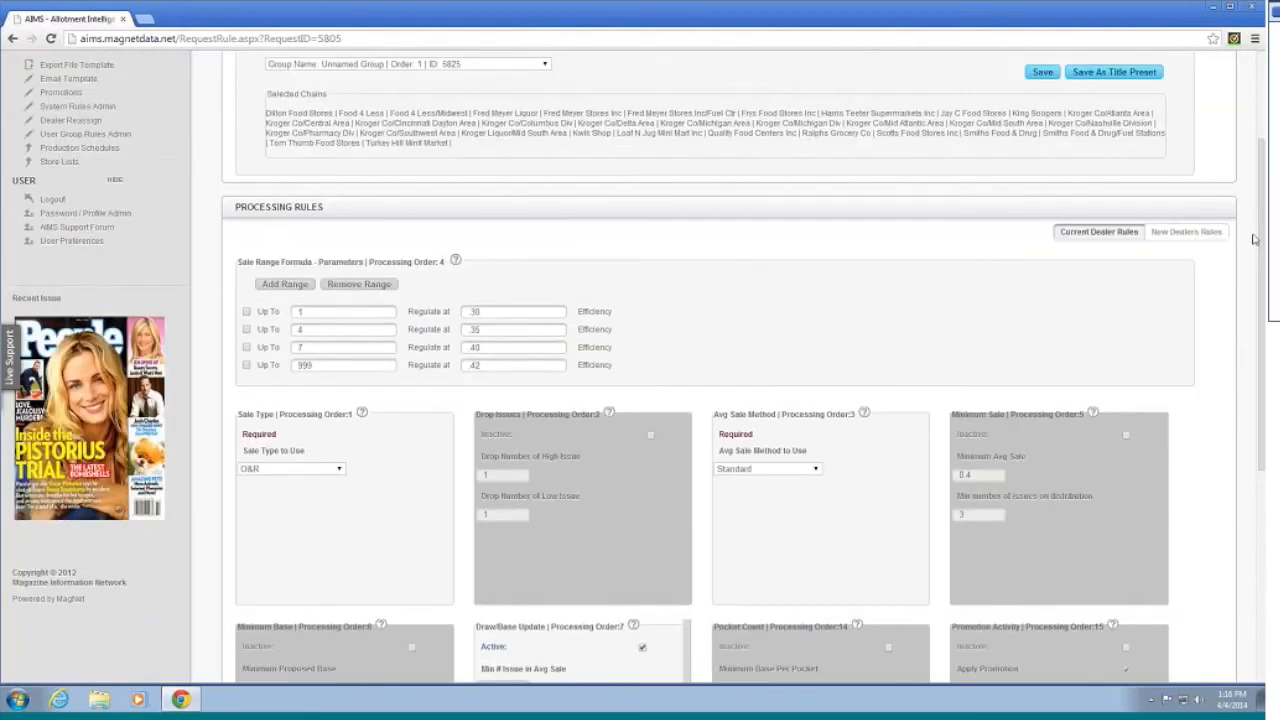
{"action": "left_click", "coordinate": [1190, 231]}
{"action": "left_click", "coordinate": [441, 339]}
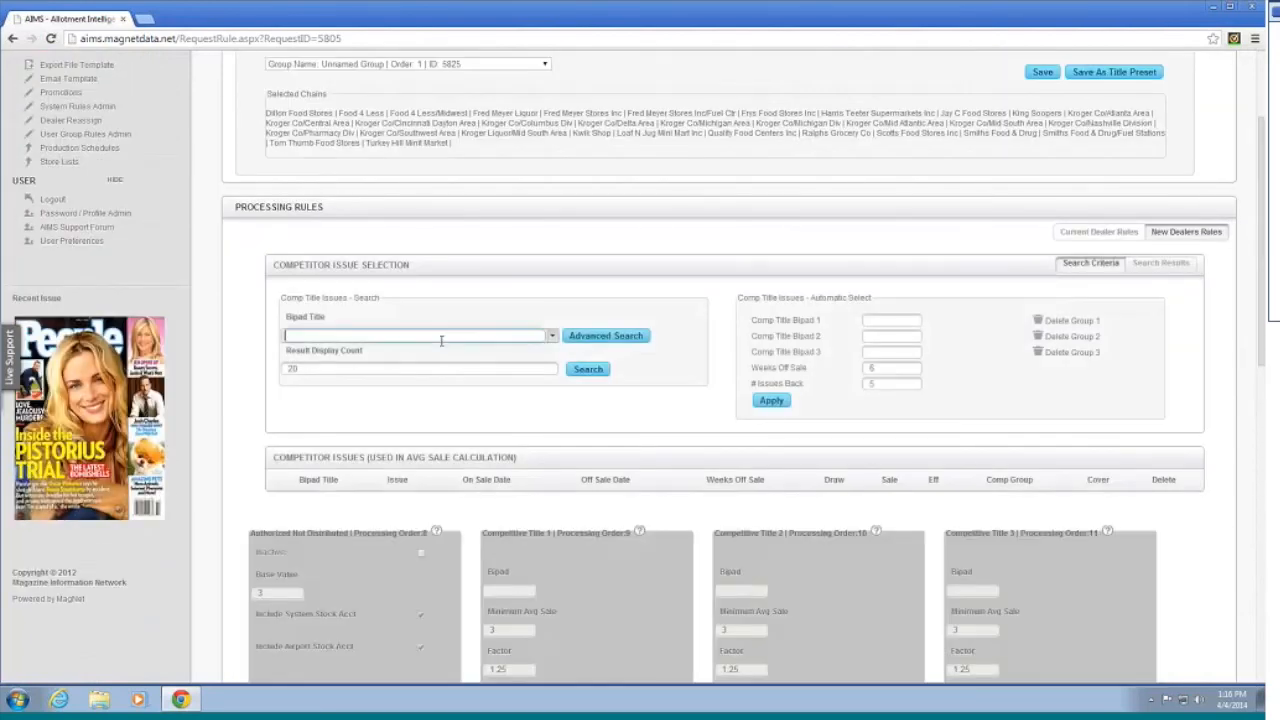
{"action": "type", "text": "34190"}
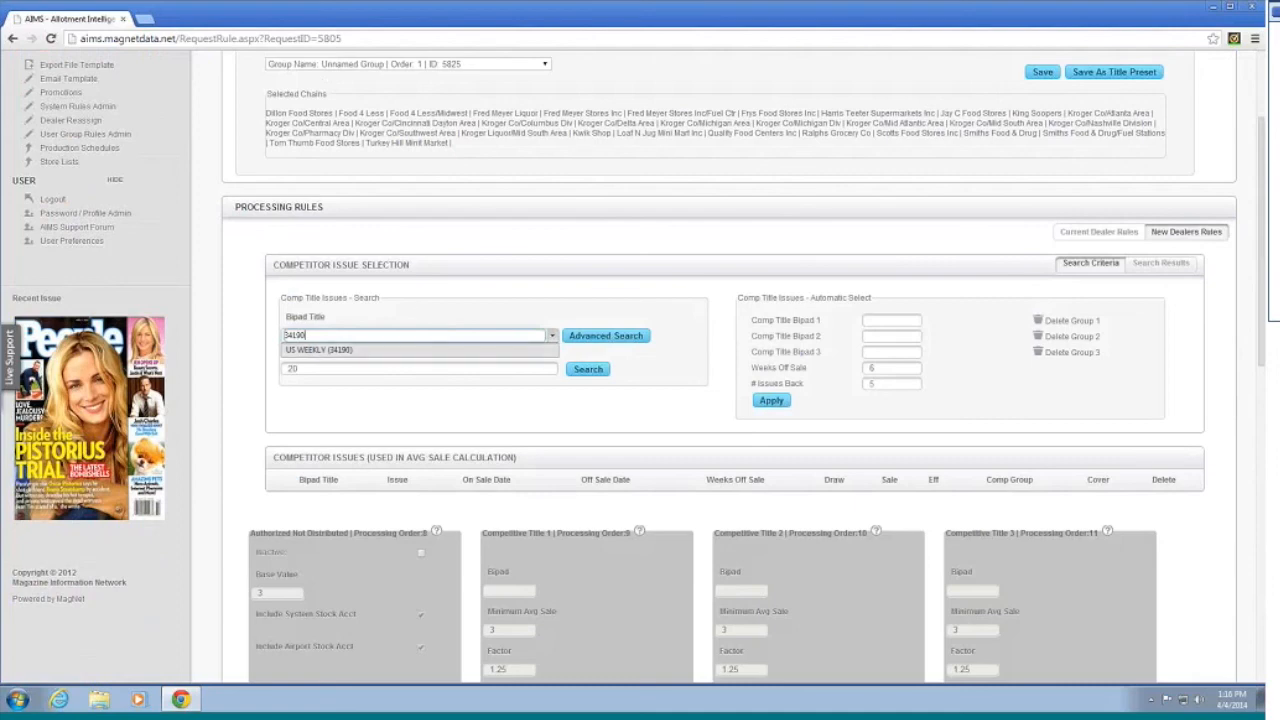
{"action": "left_click", "coordinate": [359, 351]}
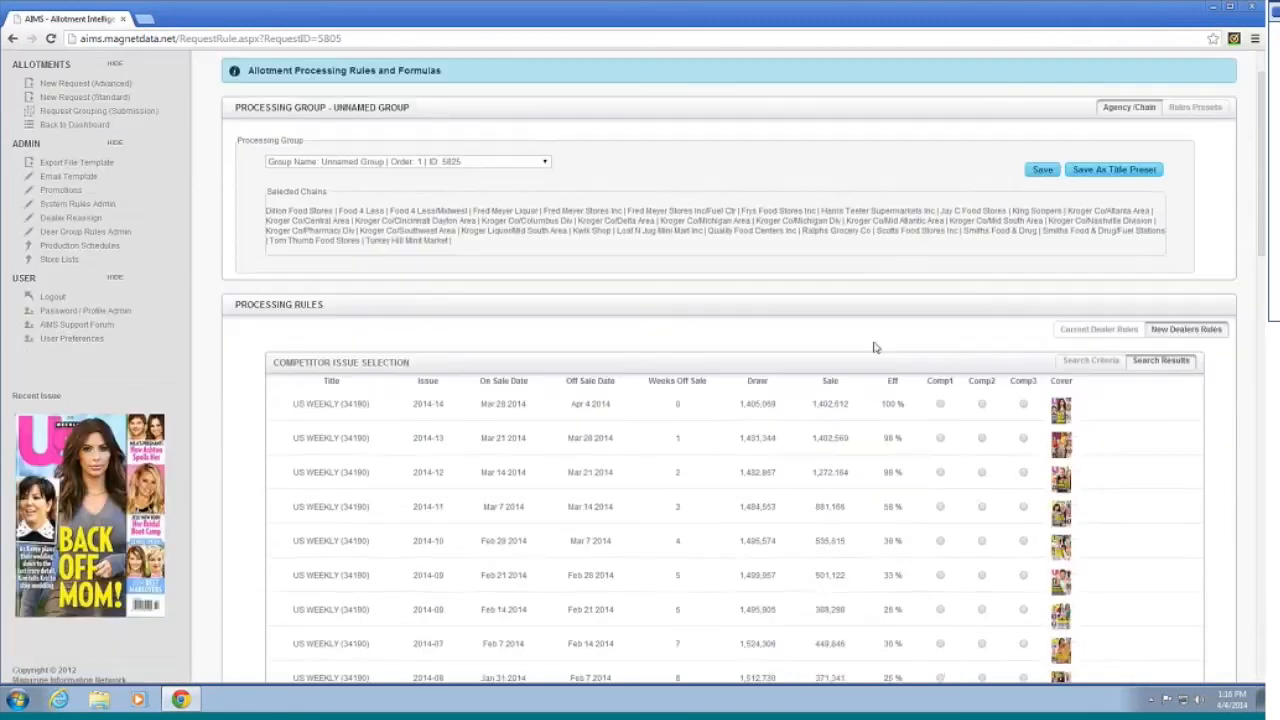
Step: Mark US WEEKLY issues 2014-05 to 2014-08 as Comp1 issues and save
{"action": "scroll", "coordinate": [908, 403], "scroll_direction": "down", "scroll_amount": 2}
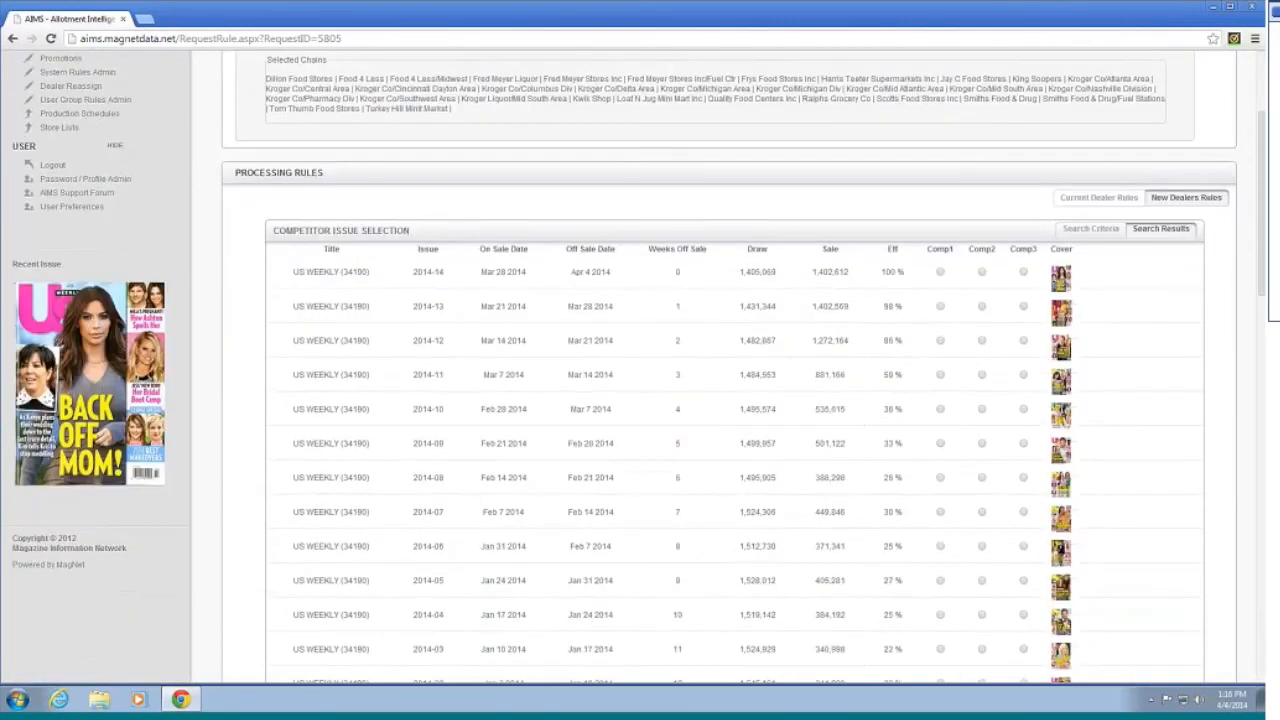
{"action": "left_click", "coordinate": [940, 478]}
{"action": "left_click", "coordinate": [941, 512]}
{"action": "left_click", "coordinate": [940, 546]}
{"action": "left_click", "coordinate": [940, 581]}
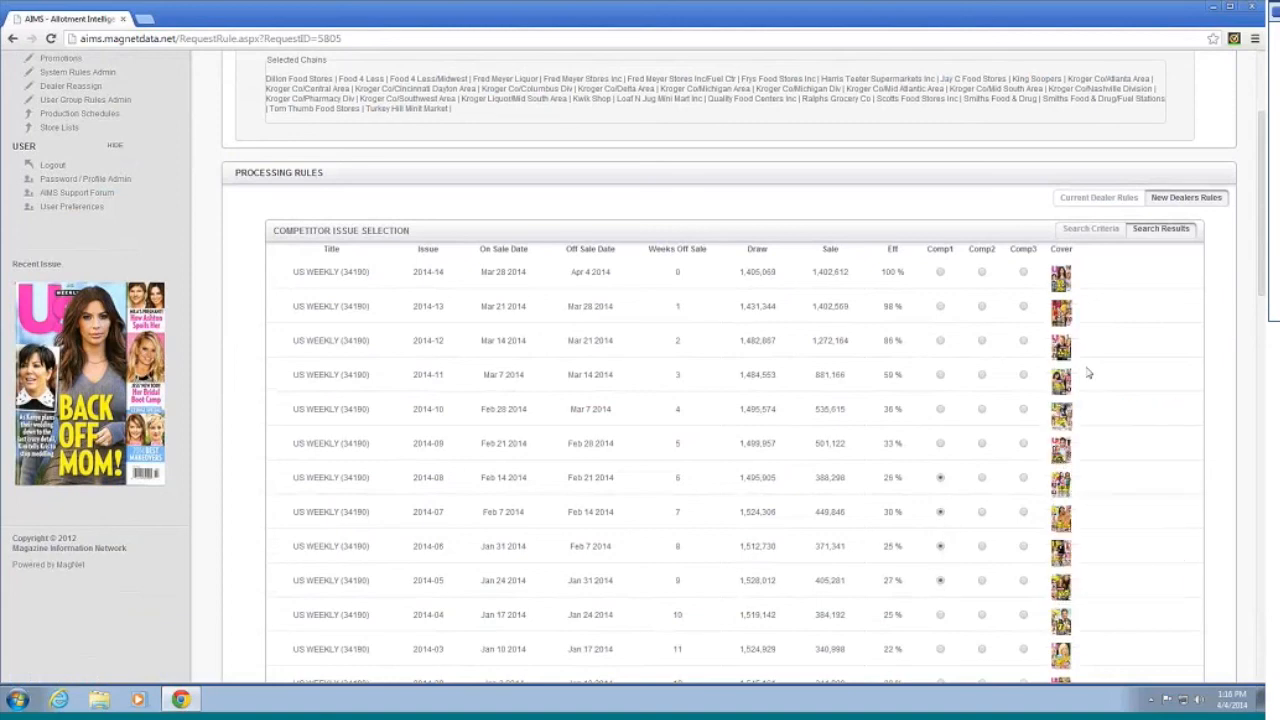
{"action": "scroll", "coordinate": [1145, 309], "scroll_direction": "down", "scroll_amount": 1}
{"action": "scroll", "coordinate": [1157, 394], "scroll_direction": "down", "scroll_amount": 7}
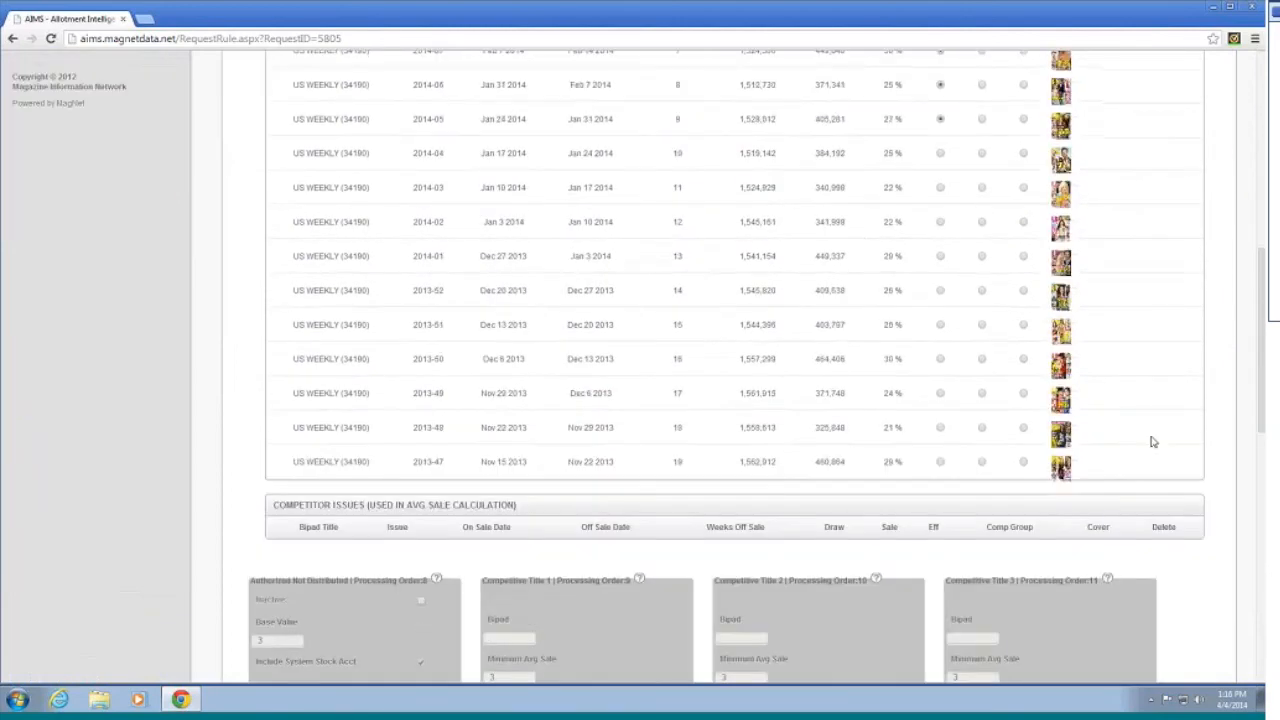
{"action": "scroll", "coordinate": [1153, 440], "scroll_direction": "up", "scroll_amount": 9}
{"action": "scroll", "coordinate": [1153, 440], "scroll_direction": "up", "scroll_amount": 1}
{"action": "left_click", "coordinate": [1042, 169]}
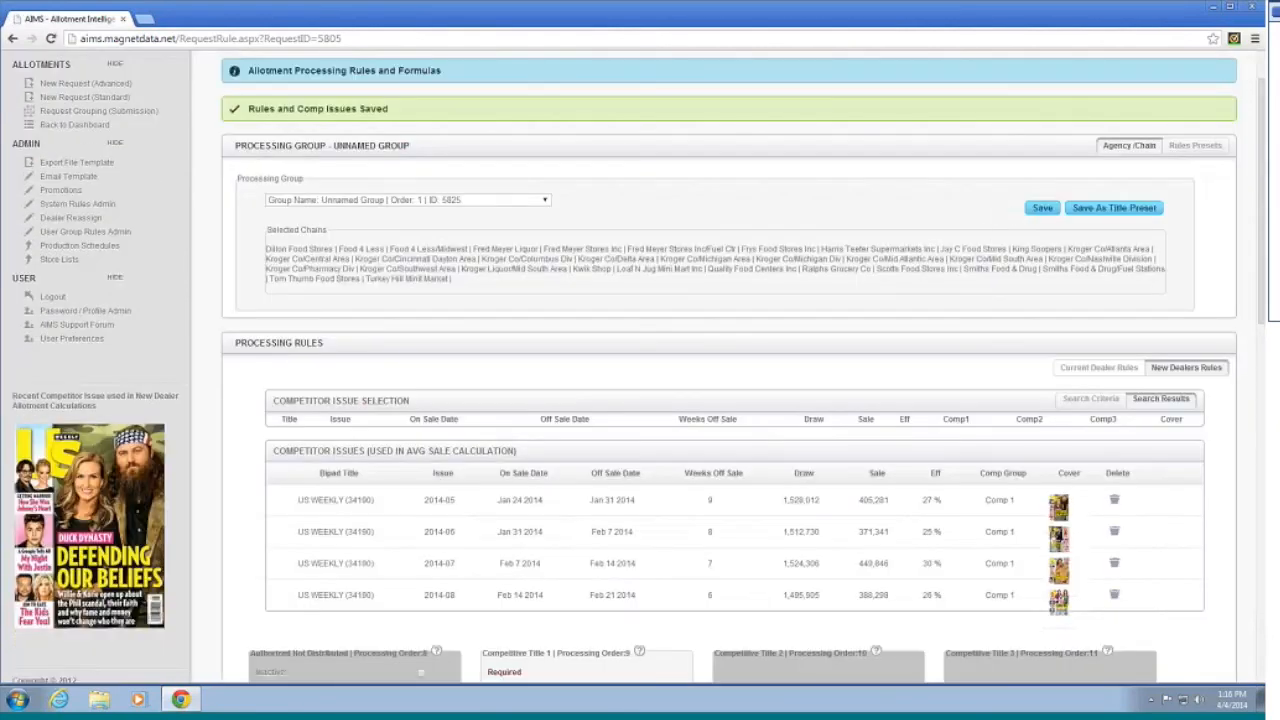
Step: Switch the competitor title to STAR (51027) and mark its early-2014 issues for Comp2
{"action": "scroll", "coordinate": [983, 232], "scroll_direction": "down", "scroll_amount": 2}
{"action": "scroll", "coordinate": [845, 362], "scroll_direction": "up", "scroll_amount": 3}
{"action": "scroll", "coordinate": [845, 362], "scroll_direction": "down", "scroll_amount": 7}
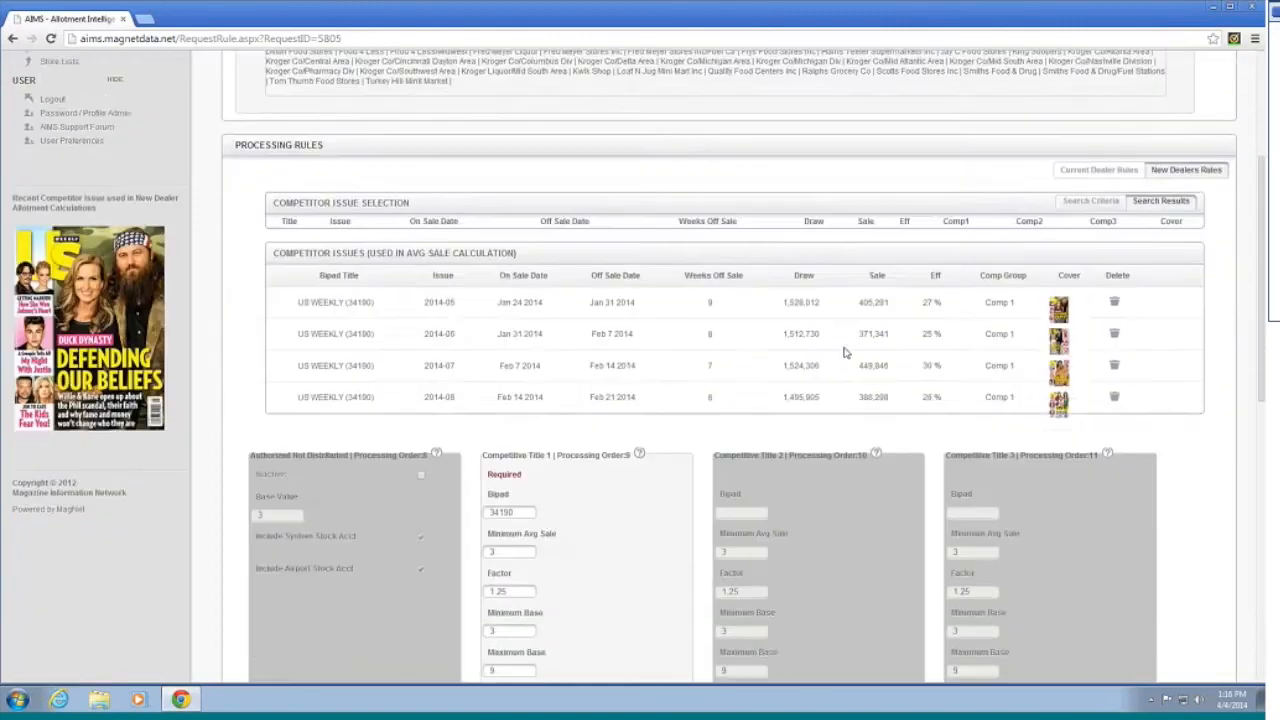
{"action": "scroll", "coordinate": [648, 349], "scroll_direction": "down", "scroll_amount": 1}
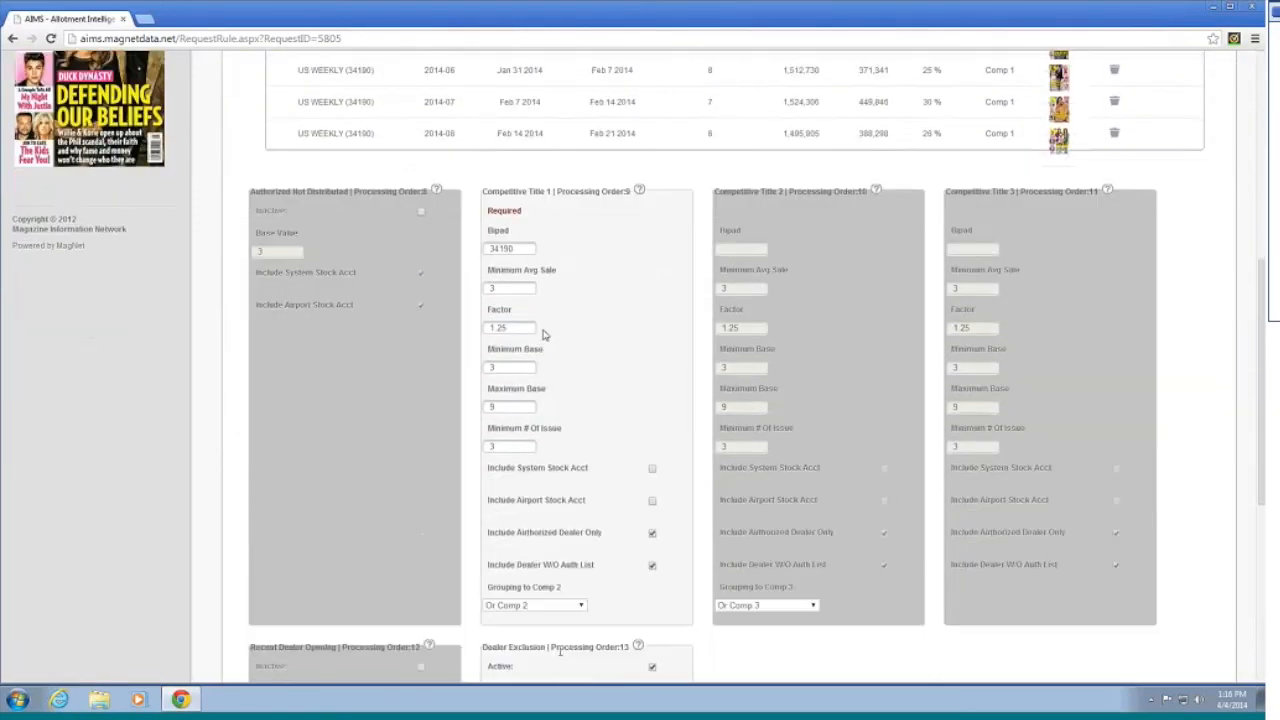
{"action": "scroll", "coordinate": [600, 430], "scroll_direction": "up", "scroll_amount": 1}
{"action": "scroll", "coordinate": [648, 479], "scroll_direction": "up", "scroll_amount": 7}
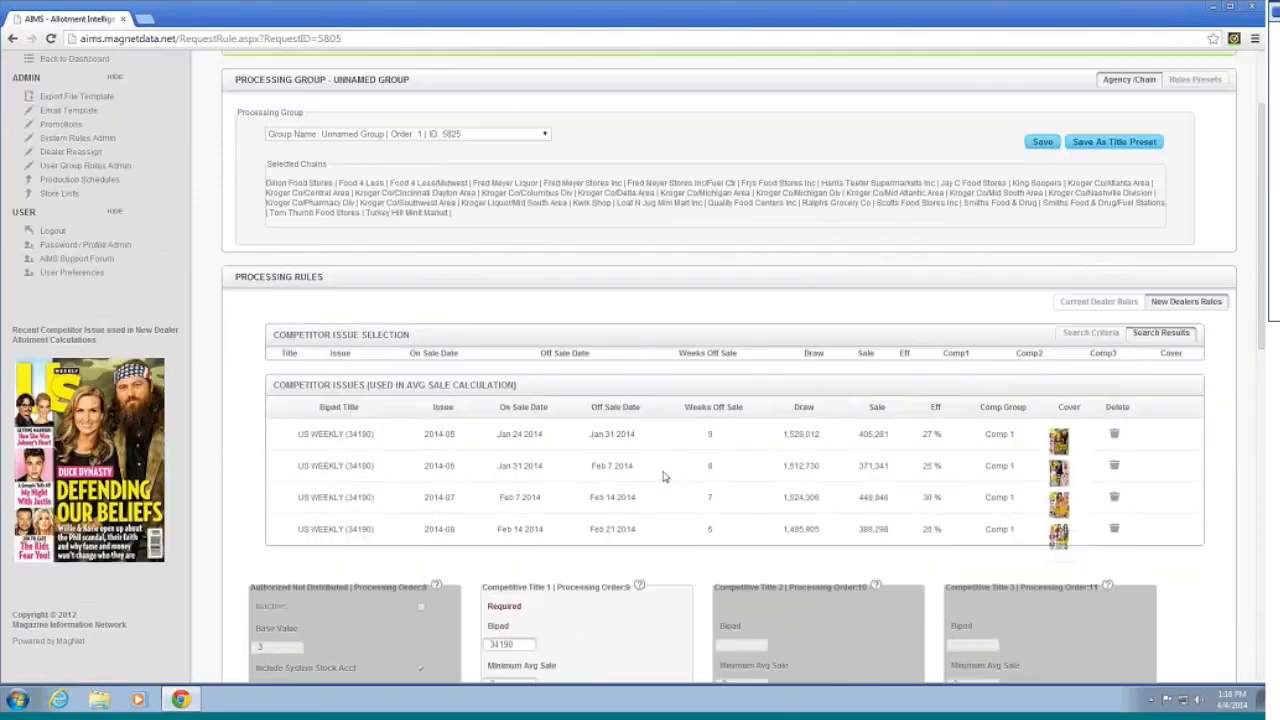
{"action": "left_click", "coordinate": [1091, 464]}
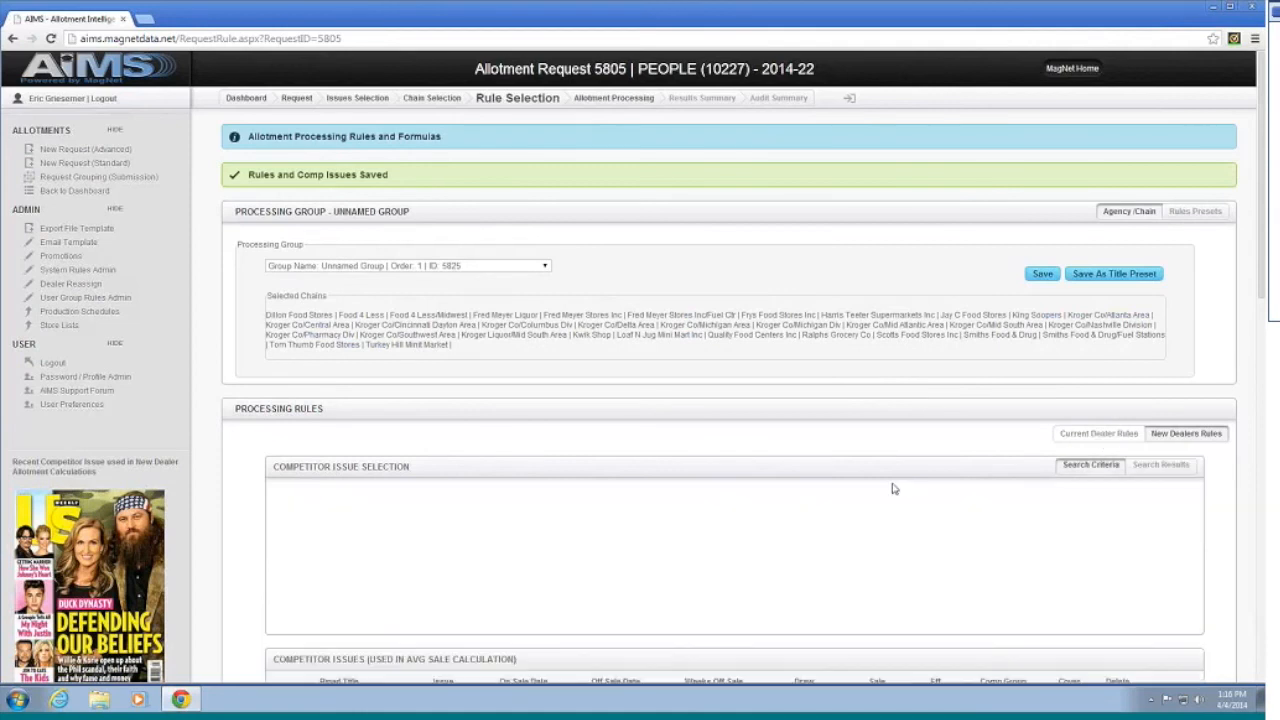
{"action": "left_click_drag", "start_coordinate": [362, 537], "coordinate": [209, 526]}
{"action": "type", "text": "5182"}
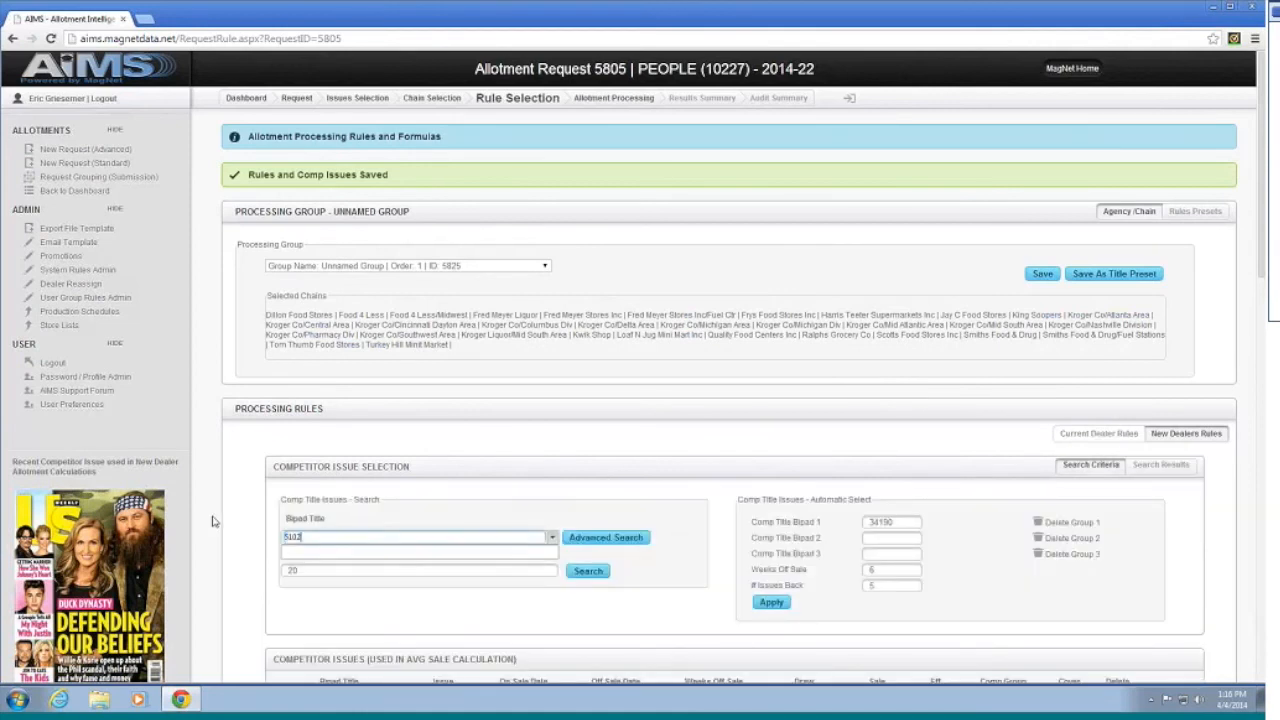
{"action": "type", "text": "7"}
{"action": "key", "text": "Down"}
{"action": "key", "text": "Return"}
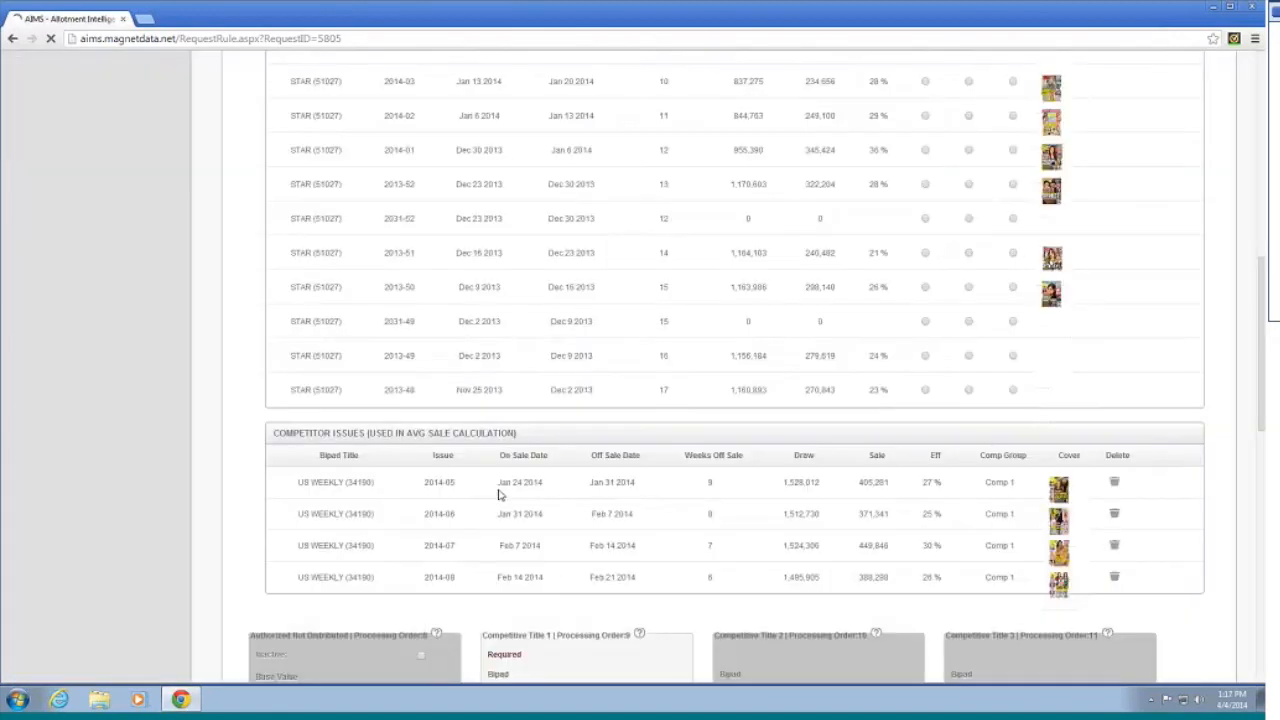
{"action": "scroll", "coordinate": [1066, 422], "scroll_direction": "up", "scroll_amount": 7}
{"action": "scroll", "coordinate": [1004, 448], "scroll_direction": "down", "scroll_amount": 5}
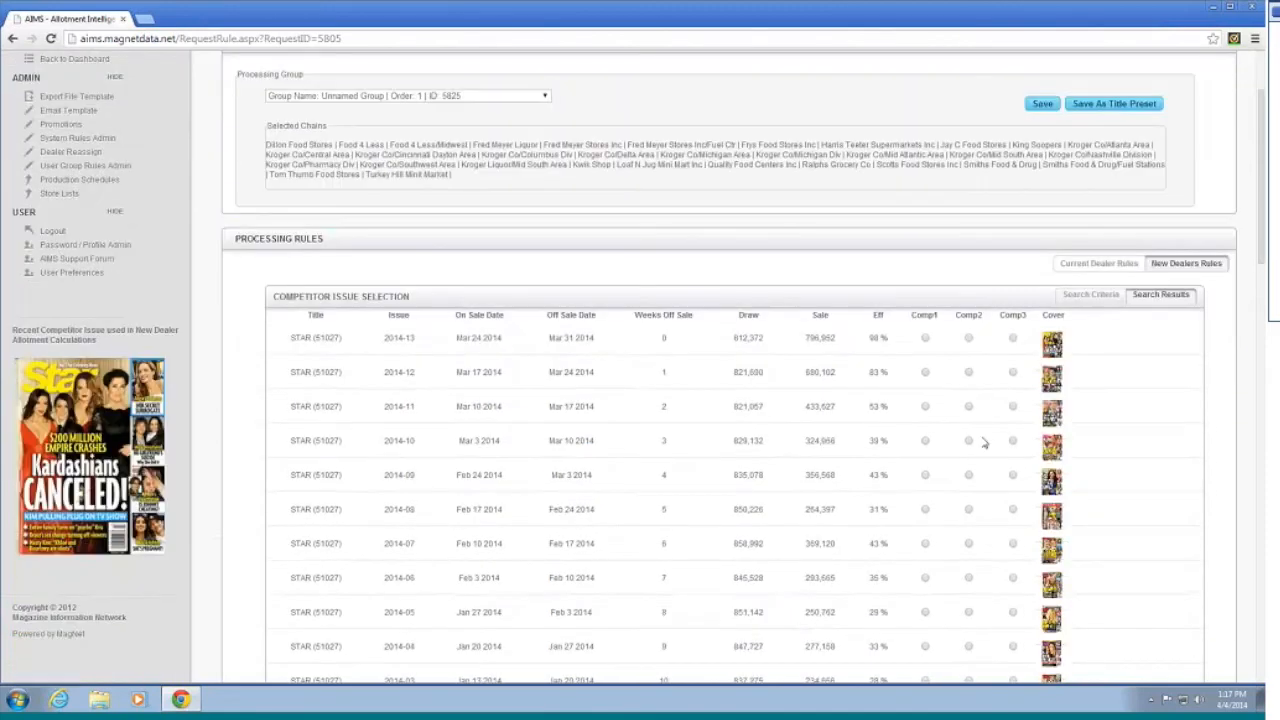
{"action": "left_click", "coordinate": [968, 548]}
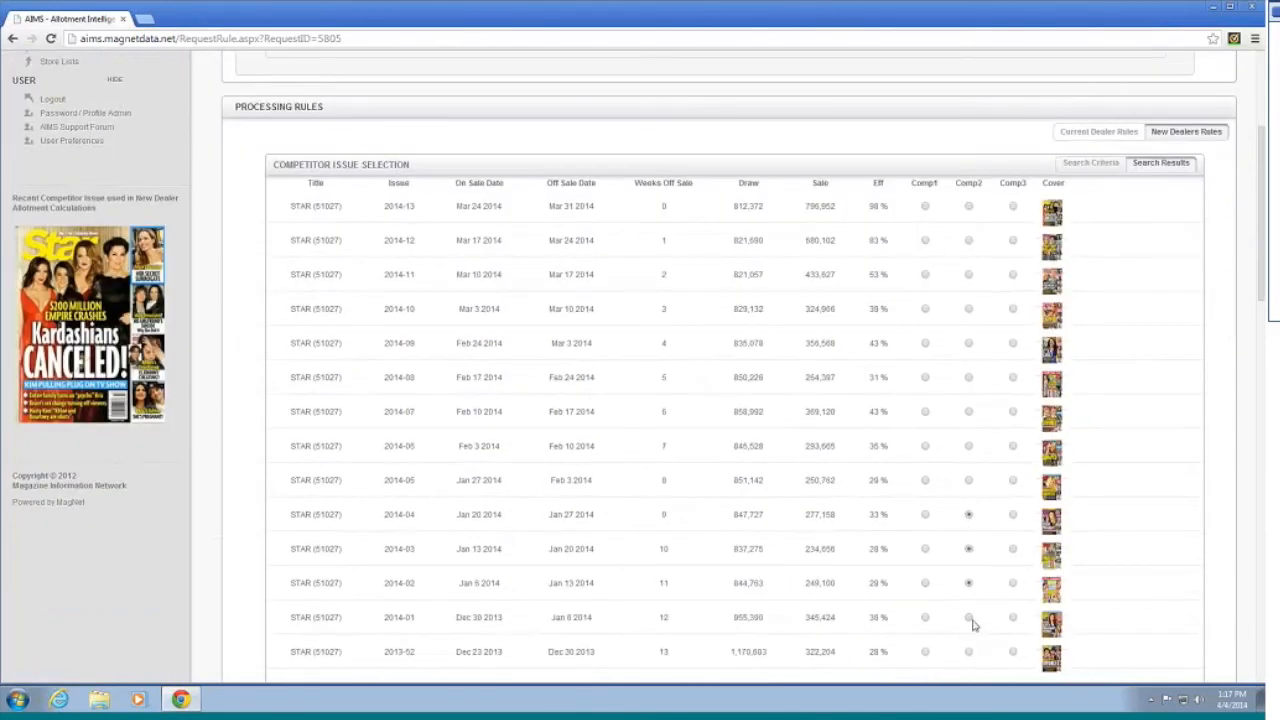
{"action": "scroll", "coordinate": [1067, 474], "scroll_direction": "up", "scroll_amount": 2}
{"action": "scroll", "coordinate": [1067, 474], "scroll_direction": "up", "scroll_amount": 2}
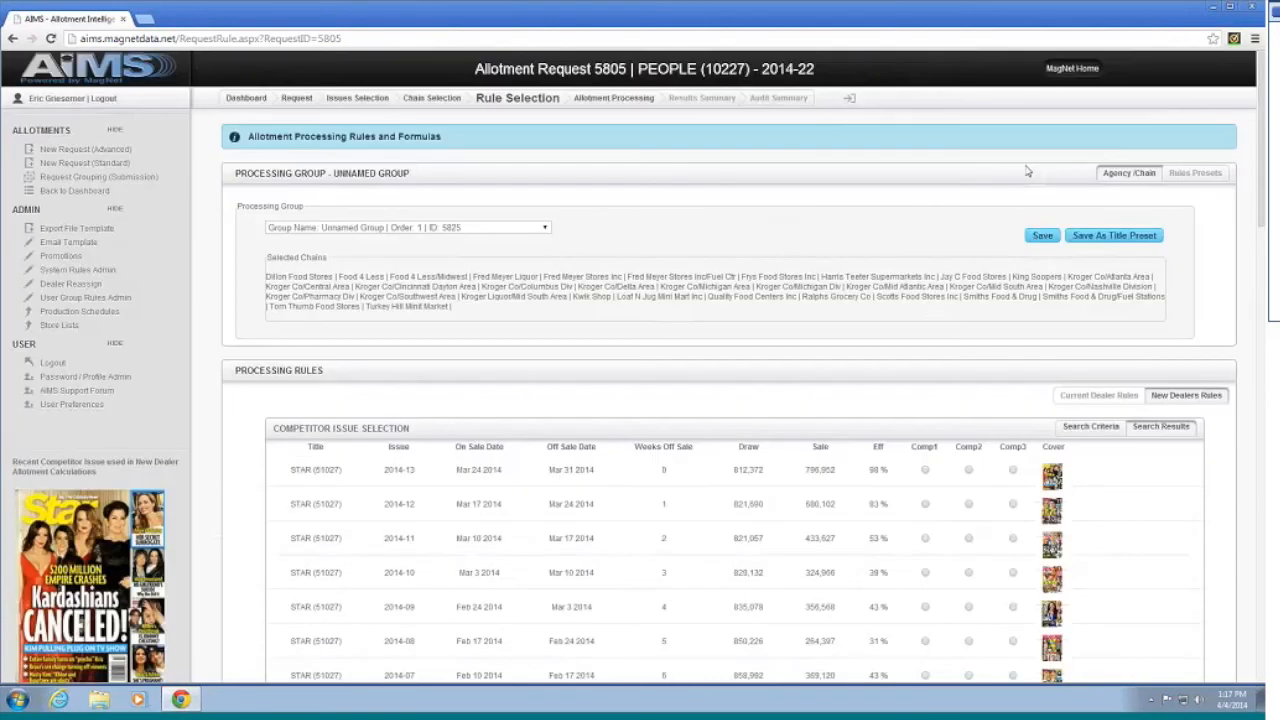
Step: Save the STAR issues 2014-01 to 2014-04 as Comp 2 selections
{"action": "left_click", "coordinate": [1036, 244]}
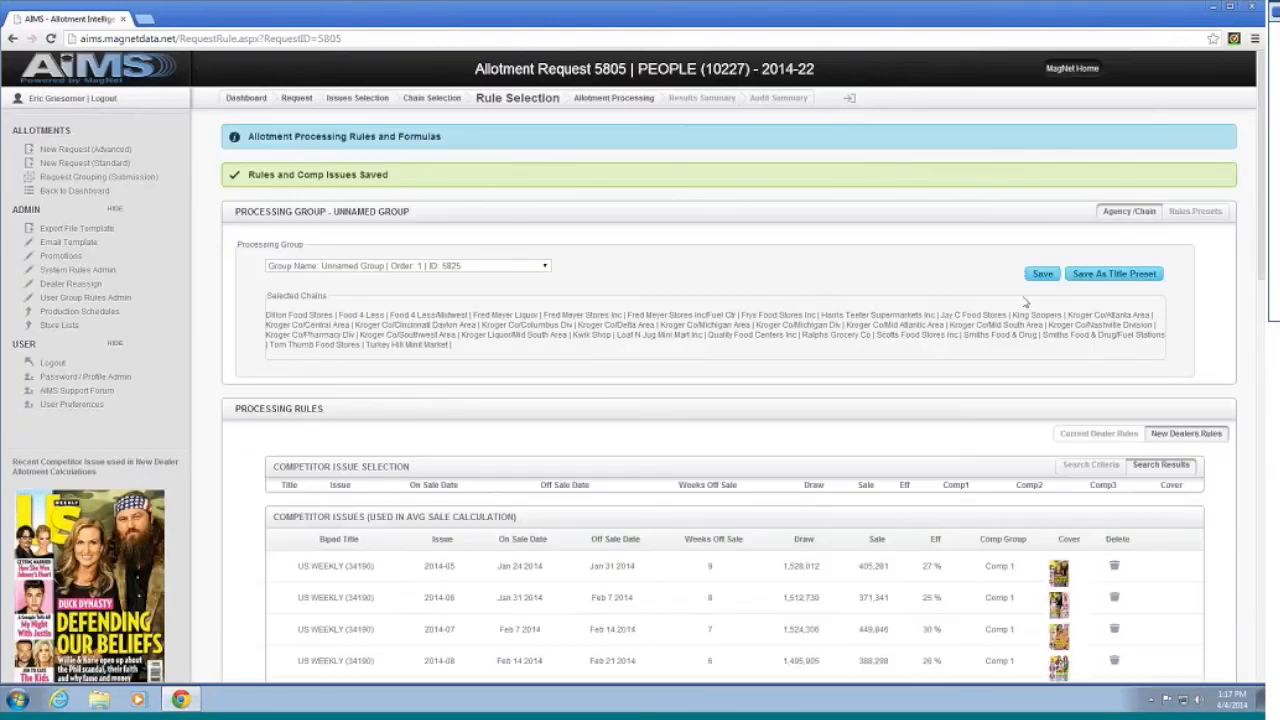
{"action": "scroll", "coordinate": [1020, 280], "scroll_direction": "down", "scroll_amount": 4}
{"action": "scroll", "coordinate": [997, 318], "scroll_direction": "down", "scroll_amount": 5}
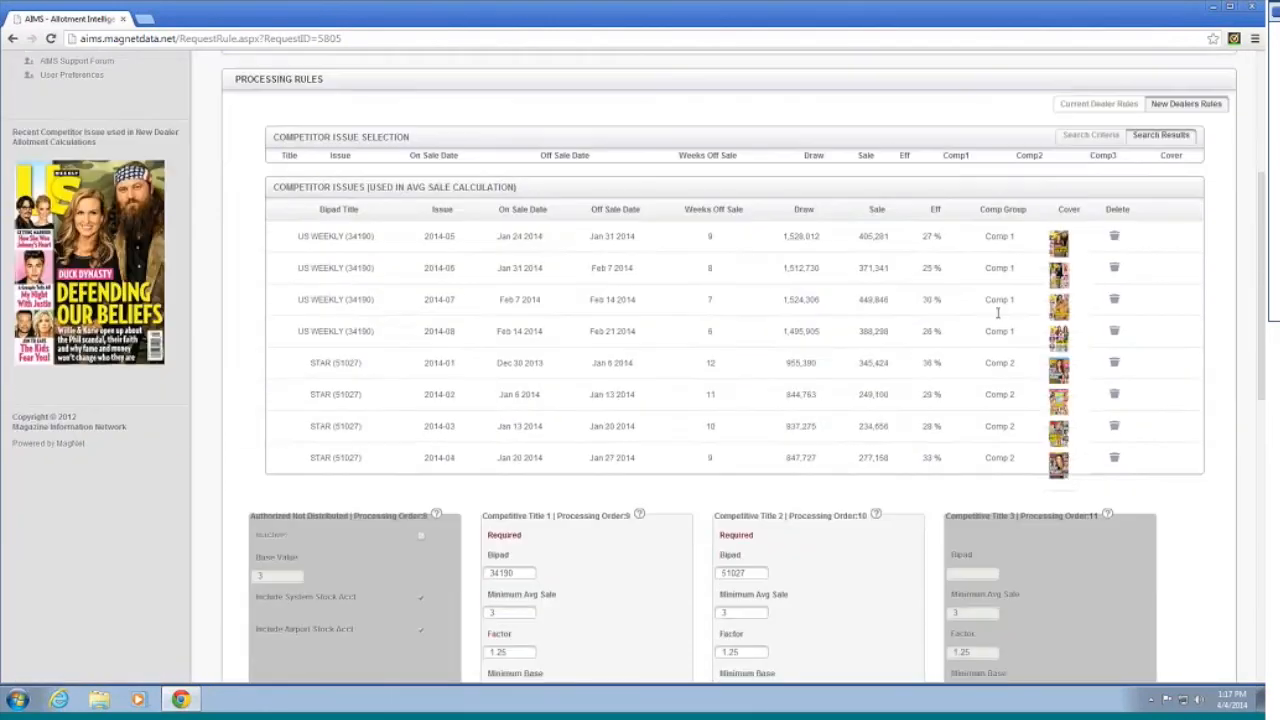
{"action": "scroll", "coordinate": [900, 300], "scroll_direction": "up", "scroll_amount": 5}
{"action": "scroll", "coordinate": [840, 286], "scroll_direction": "down", "scroll_amount": 3}
{"action": "scroll", "coordinate": [840, 286], "scroll_direction": "down", "scroll_amount": 5}
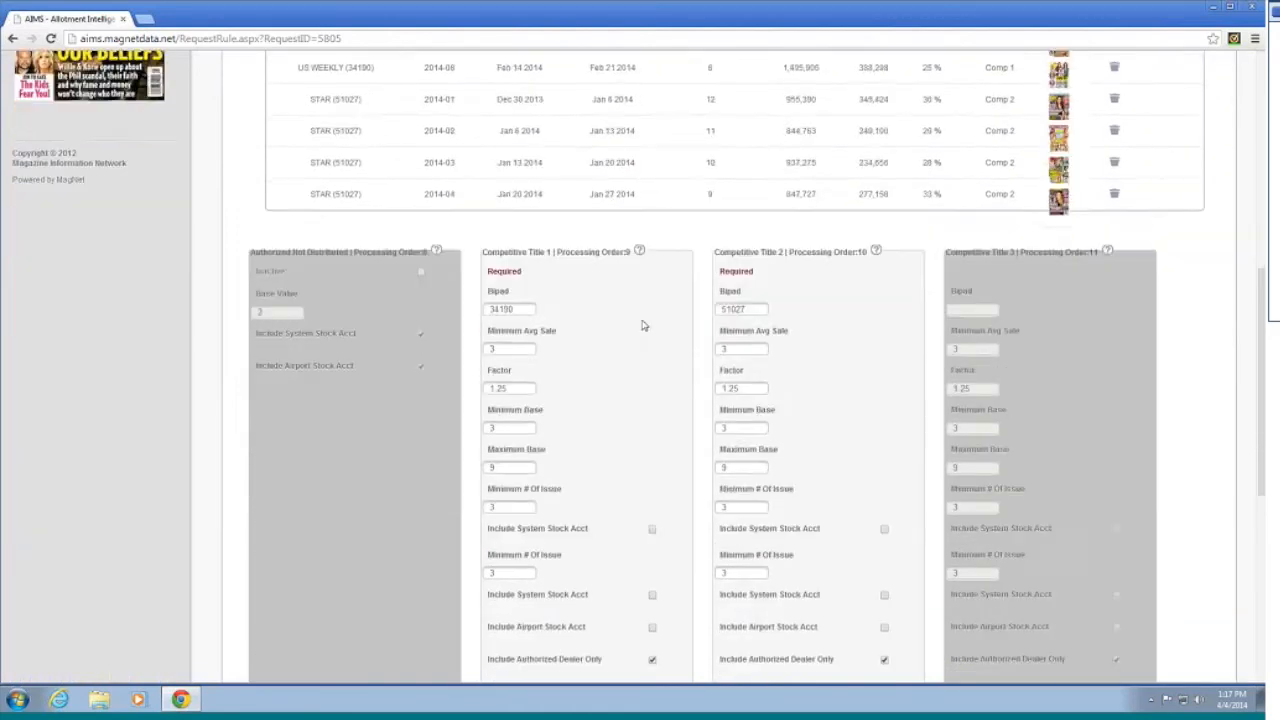
{"action": "scroll", "coordinate": [620, 245], "scroll_direction": "up", "scroll_amount": 3}
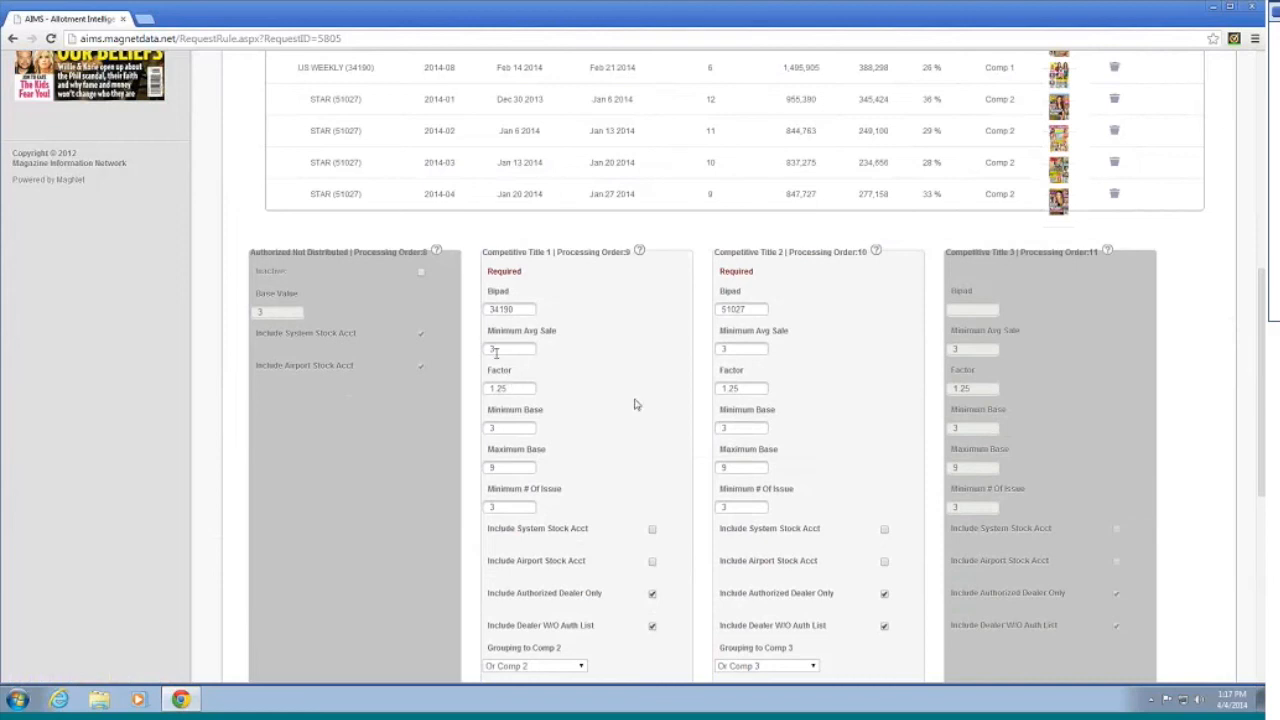
Step: Set Minimum Avg Sale to 5 for Competitive Title 1 and 4 for Competitive Title 2
{"action": "left_click_drag", "start_coordinate": [504, 350], "coordinate": [446, 349]}
{"action": "type", "text": "5"}
{"action": "left_click", "coordinate": [654, 363]}
{"action": "scroll", "coordinate": [654, 363], "scroll_direction": "down", "scroll_amount": 1}
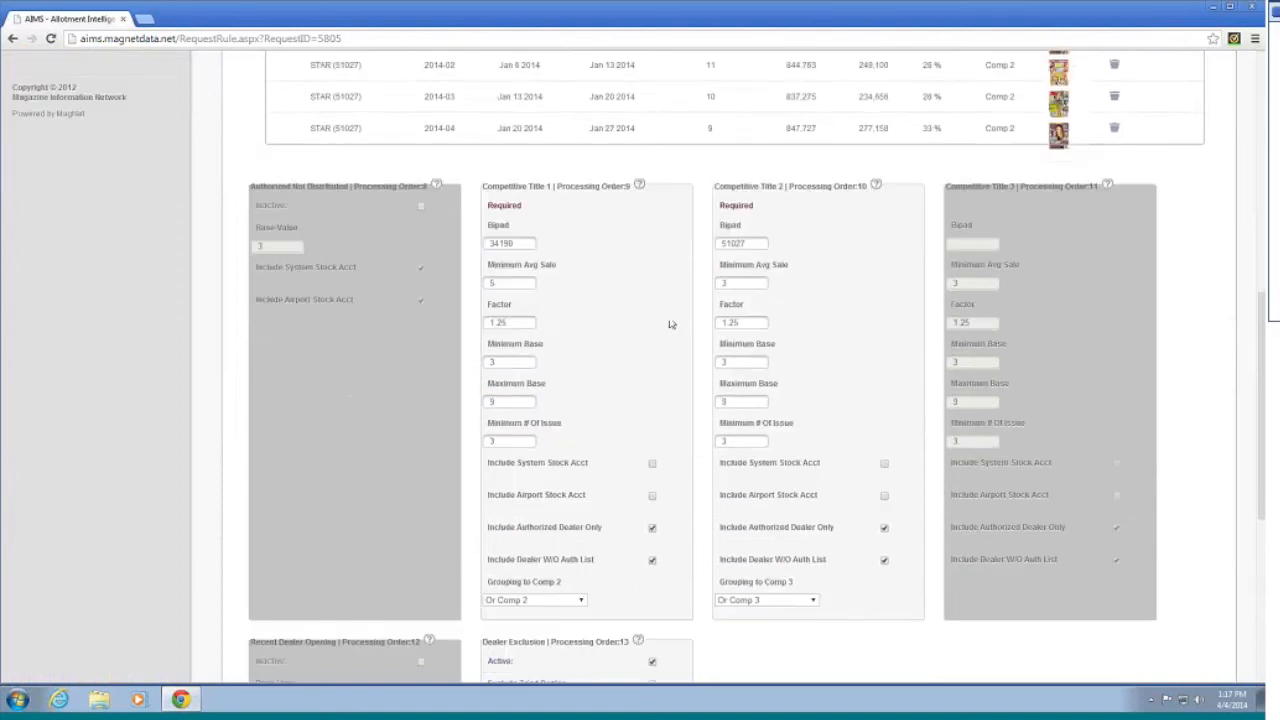
{"action": "left_click_drag", "start_coordinate": [740, 284], "coordinate": [643, 283]}
{"action": "type", "text": "4"}
{"action": "scroll", "coordinate": [891, 370], "scroll_direction": "down", "scroll_amount": 2}
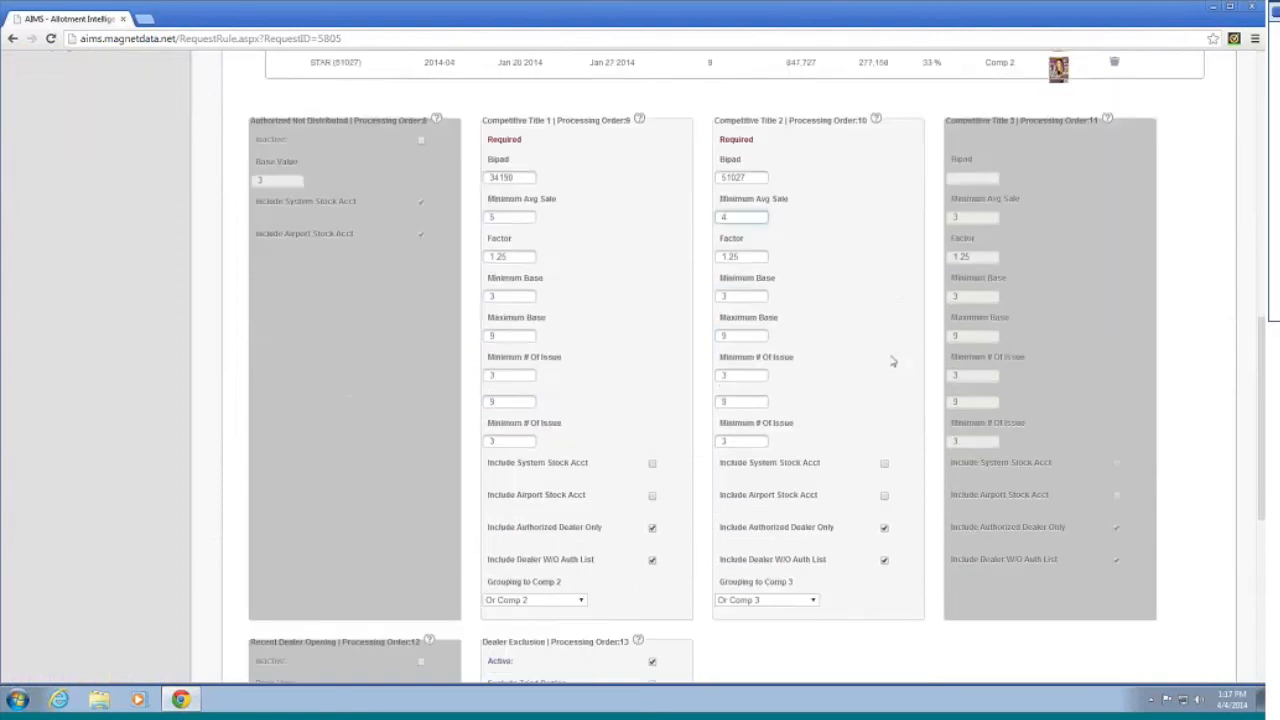
{"action": "scroll", "coordinate": [762, 426], "scroll_direction": "up", "scroll_amount": 2}
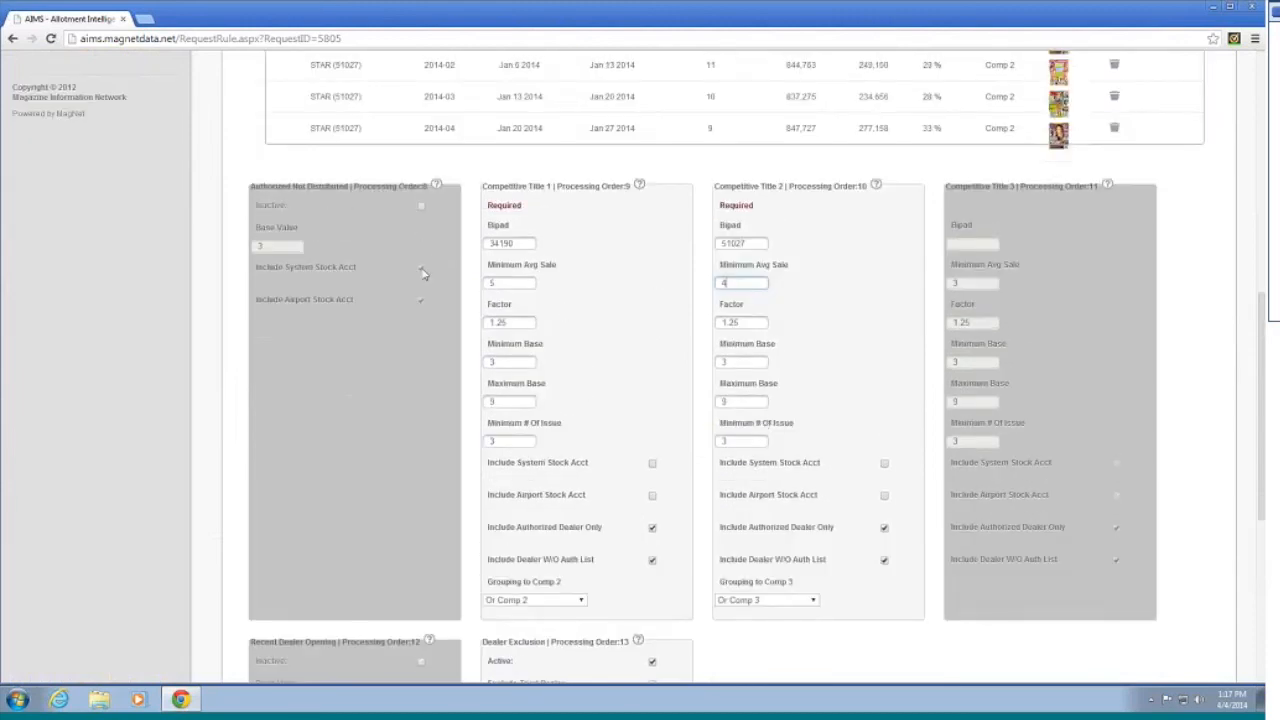
Step: Activate the Authorized Not Distributed rule and save the request's rules
{"action": "left_click", "coordinate": [421, 206]}
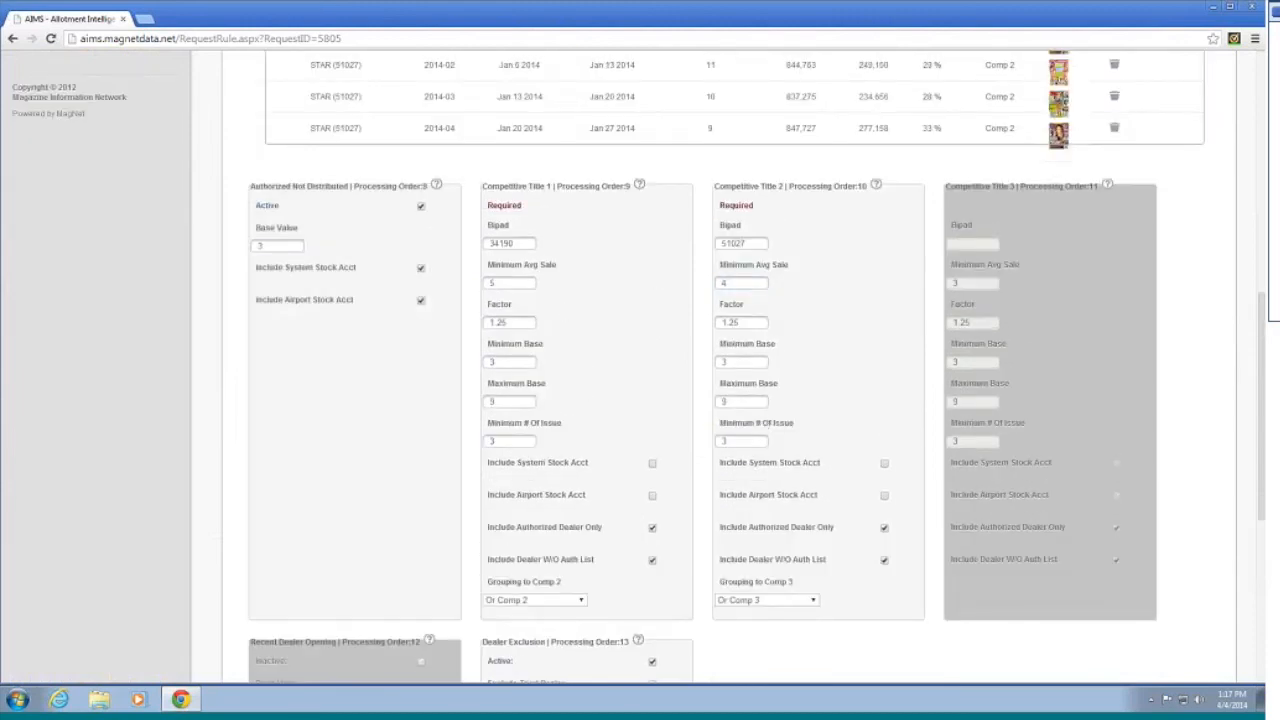
{"action": "scroll", "coordinate": [733, 365], "scroll_direction": "down", "scroll_amount": 1}
{"action": "scroll", "coordinate": [733, 366], "scroll_direction": "up", "scroll_amount": 2}
{"action": "scroll", "coordinate": [970, 428], "scroll_direction": "down", "scroll_amount": 1}
{"action": "scroll", "coordinate": [965, 429], "scroll_direction": "down", "scroll_amount": 8}
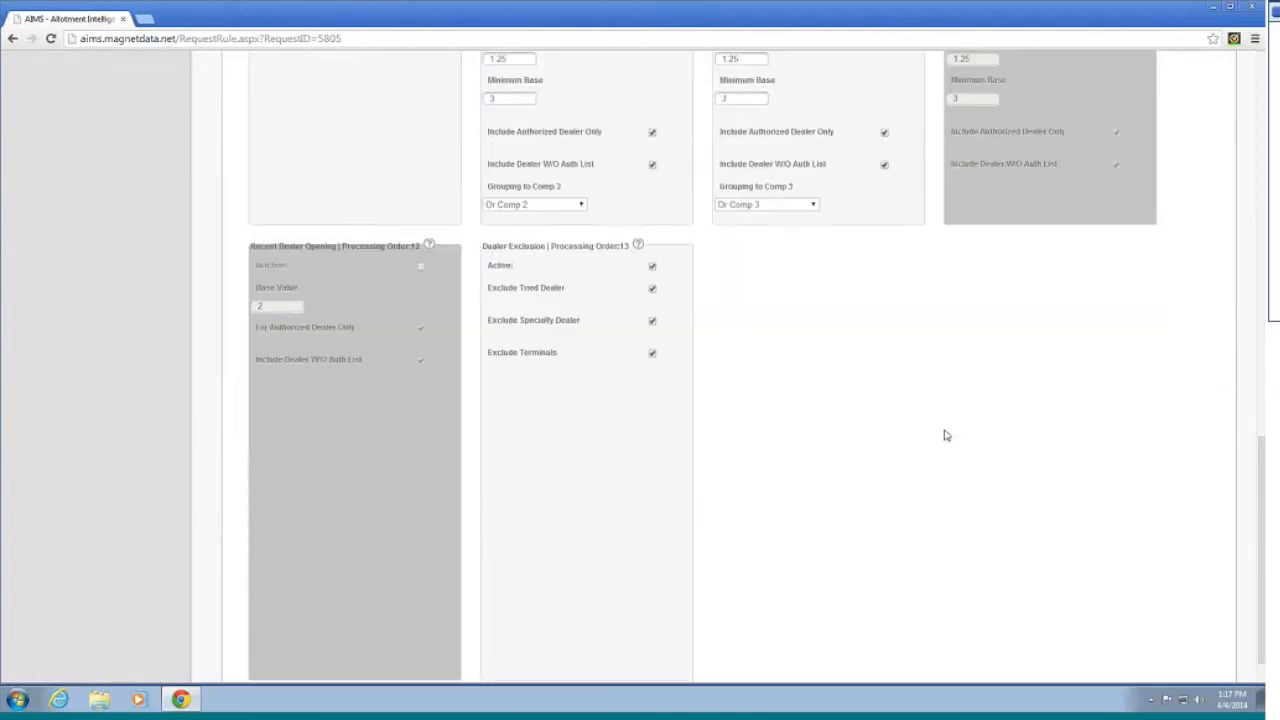
{"action": "scroll", "coordinate": [945, 434], "scroll_direction": "up", "scroll_amount": 8}
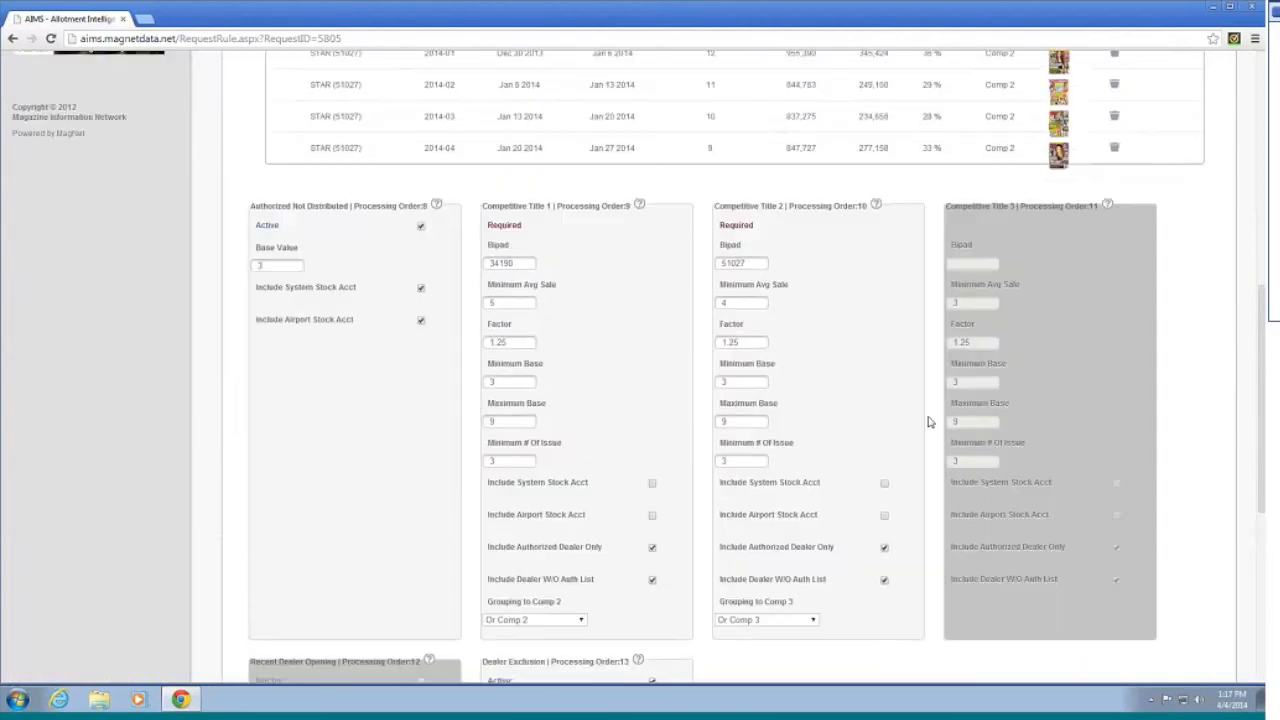
{"action": "scroll", "coordinate": [928, 418], "scroll_direction": "up", "scroll_amount": 1}
{"action": "scroll", "coordinate": [928, 418], "scroll_direction": "up", "scroll_amount": 1}
{"action": "scroll", "coordinate": [1000, 480], "scroll_direction": "down", "scroll_amount": 15}
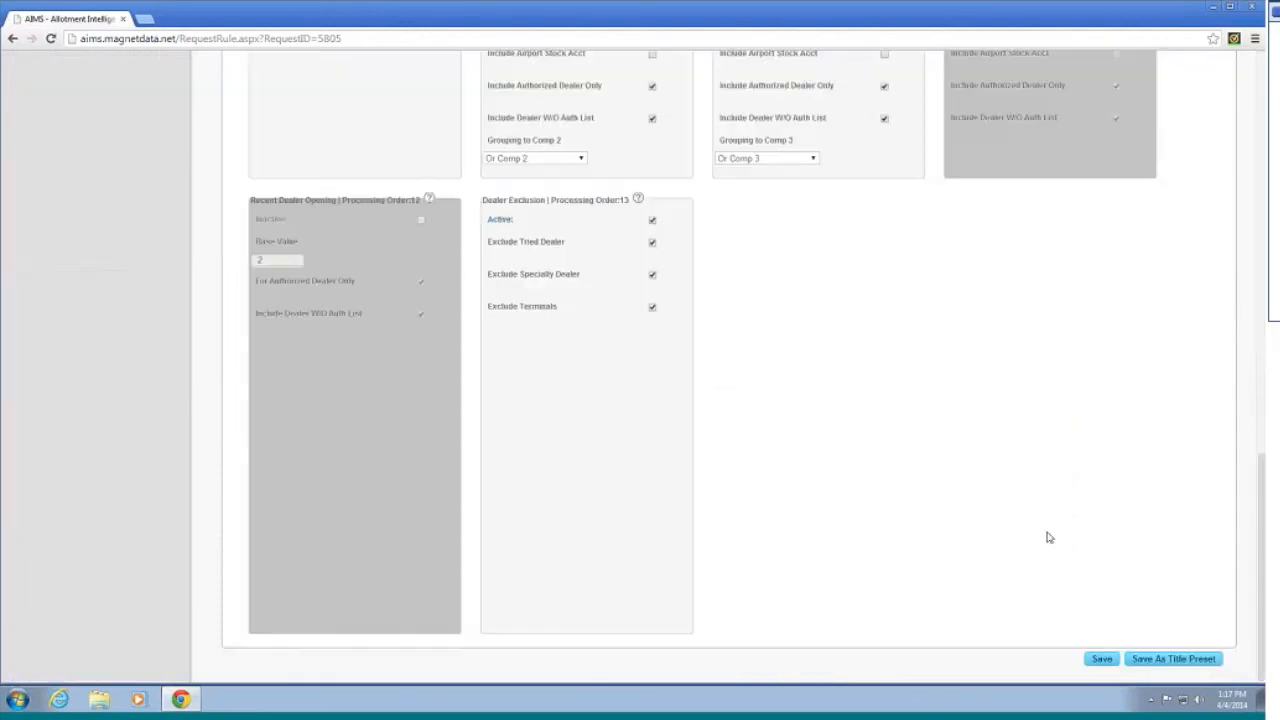
{"action": "left_click", "coordinate": [1103, 660]}
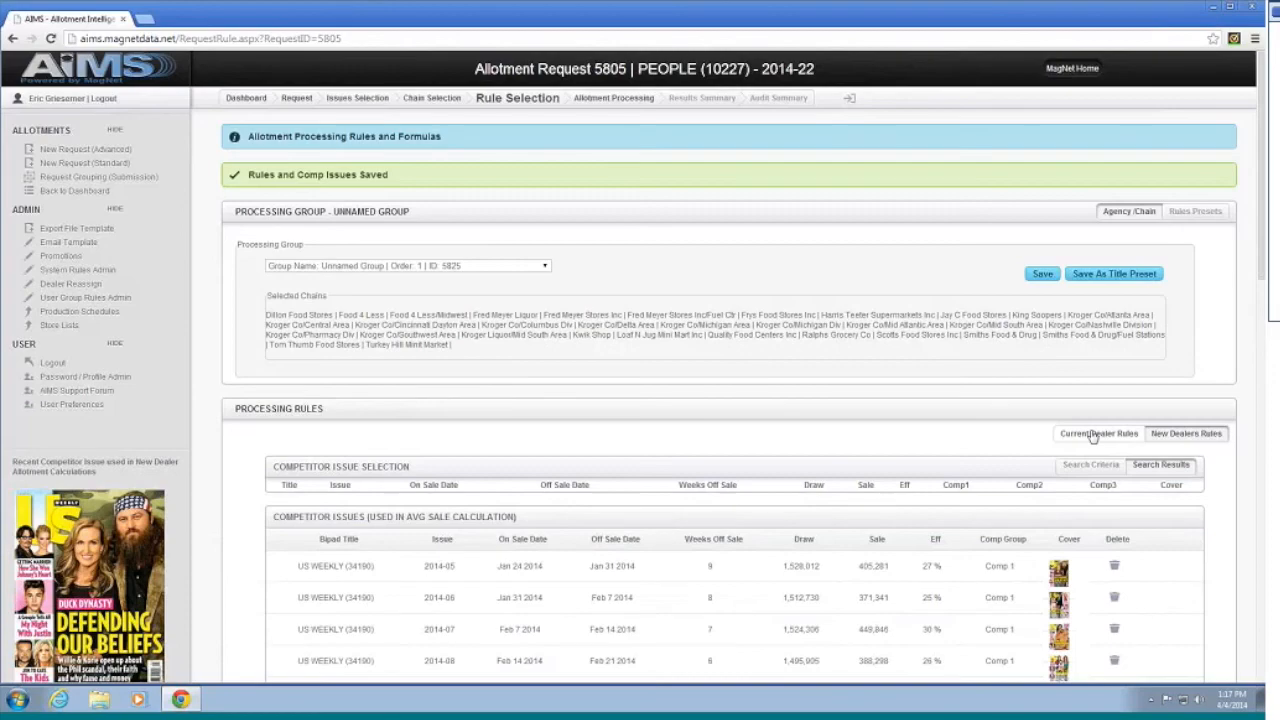
{"action": "left_click", "coordinate": [1088, 436]}
{"action": "scroll", "coordinate": [1086, 438], "scroll_direction": "down", "scroll_amount": 8}
{"action": "scroll", "coordinate": [1076, 440], "scroll_direction": "up", "scroll_amount": 6}
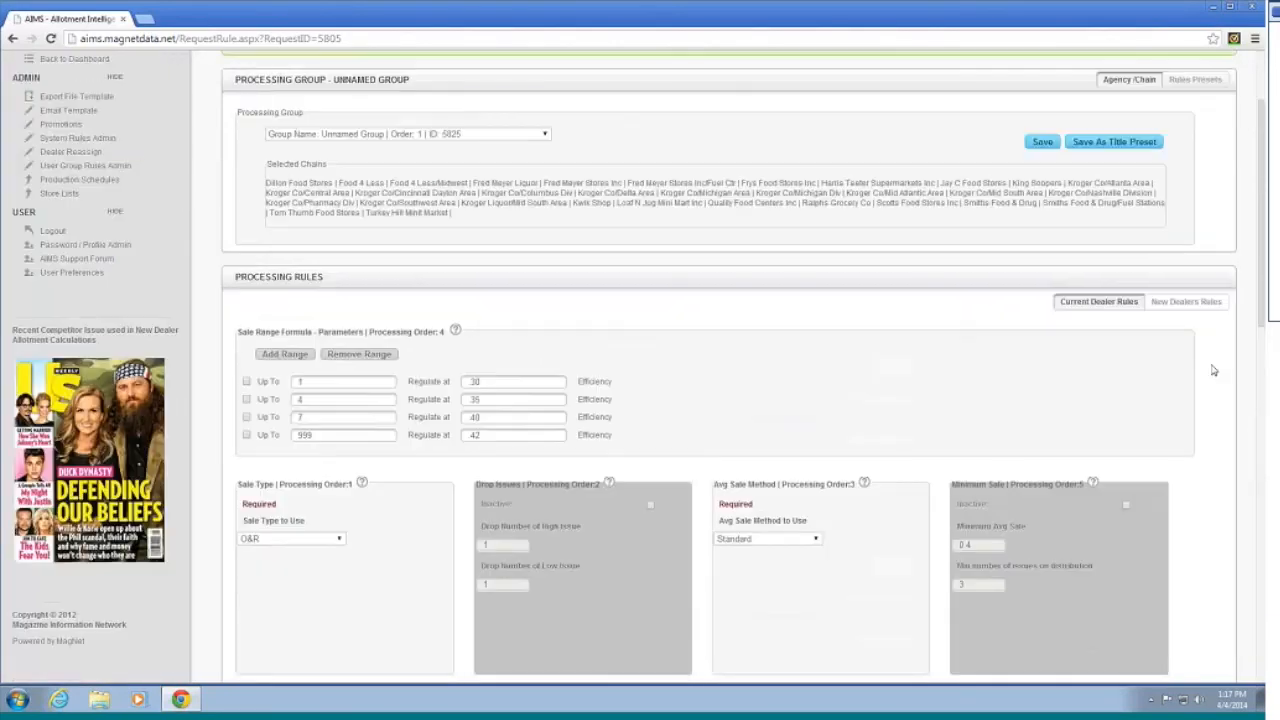
{"action": "left_click", "coordinate": [1205, 302]}
{"action": "scroll", "coordinate": [1068, 393], "scroll_direction": "down", "scroll_amount": 1}
{"action": "scroll", "coordinate": [1068, 393], "scroll_direction": "down", "scroll_amount": 5}
{"action": "scroll", "coordinate": [1068, 393], "scroll_direction": "up", "scroll_amount": 4}
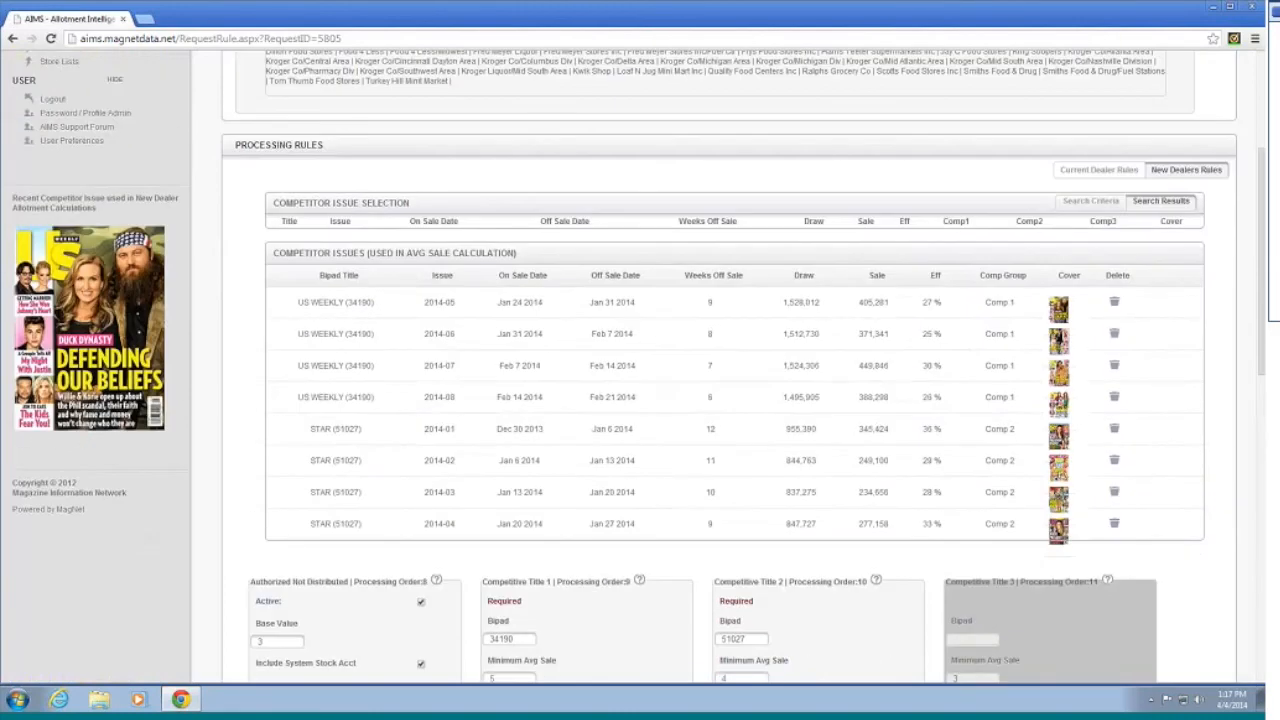
{"action": "scroll", "coordinate": [894, 583], "scroll_direction": "down", "scroll_amount": 8}
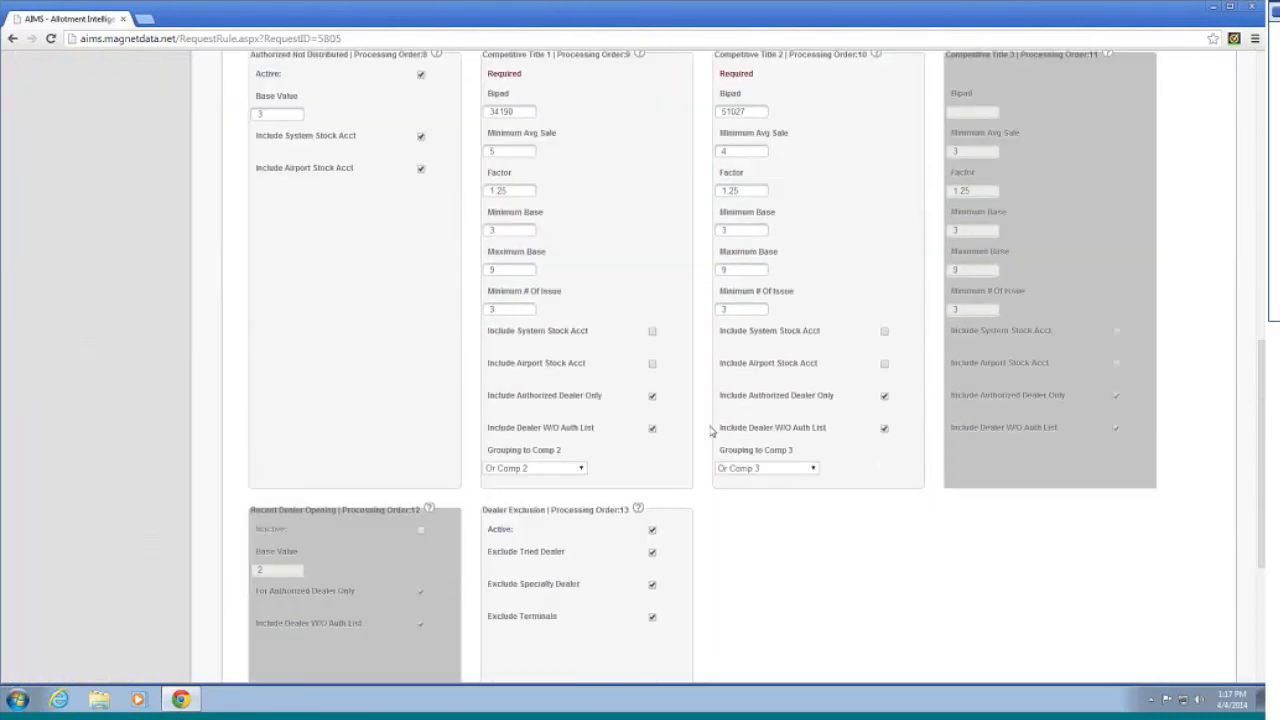
{"action": "left_click", "coordinate": [579, 469]}
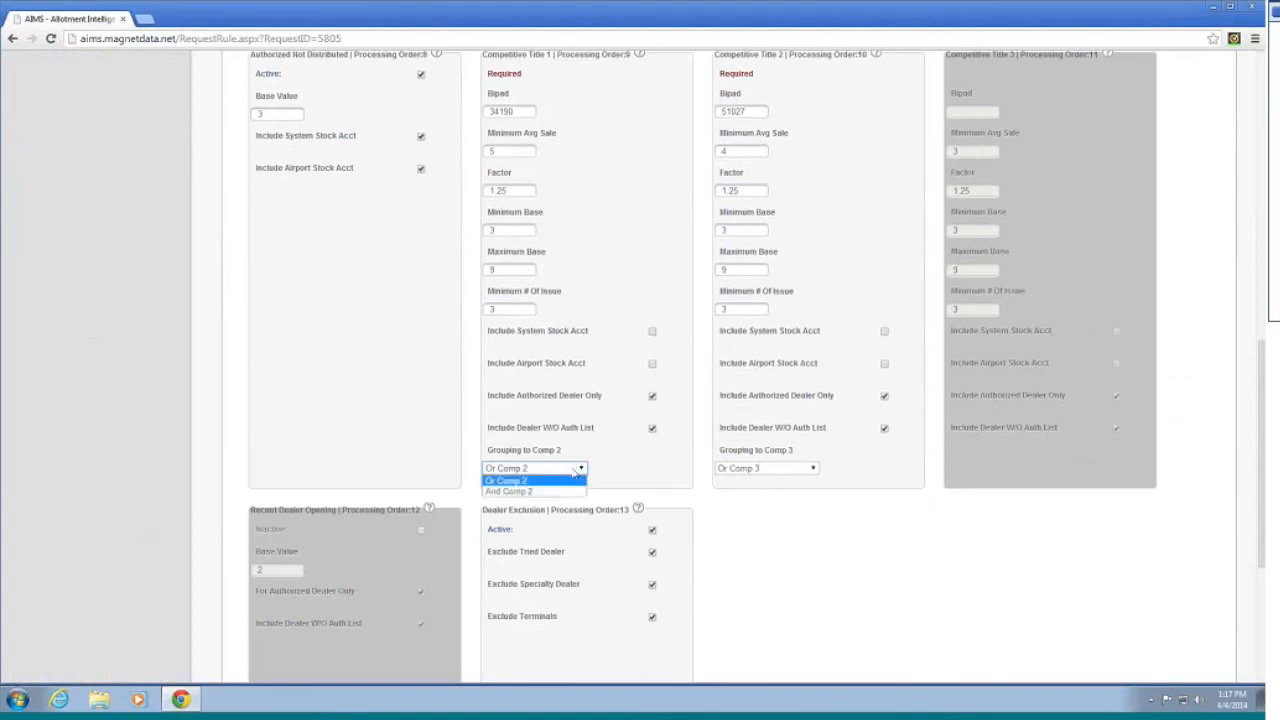
{"action": "scroll", "coordinate": [620, 470], "scroll_direction": "up", "scroll_amount": 3}
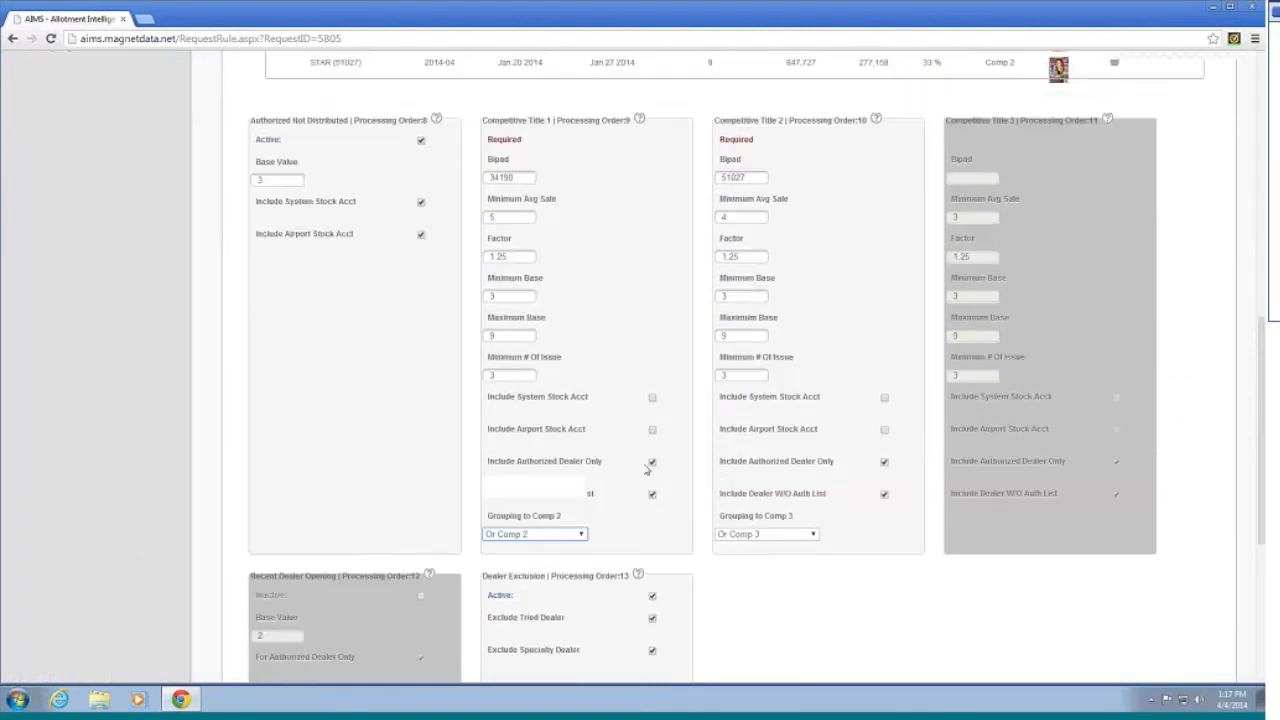
{"action": "scroll", "coordinate": [763, 418], "scroll_direction": "down", "scroll_amount": 3}
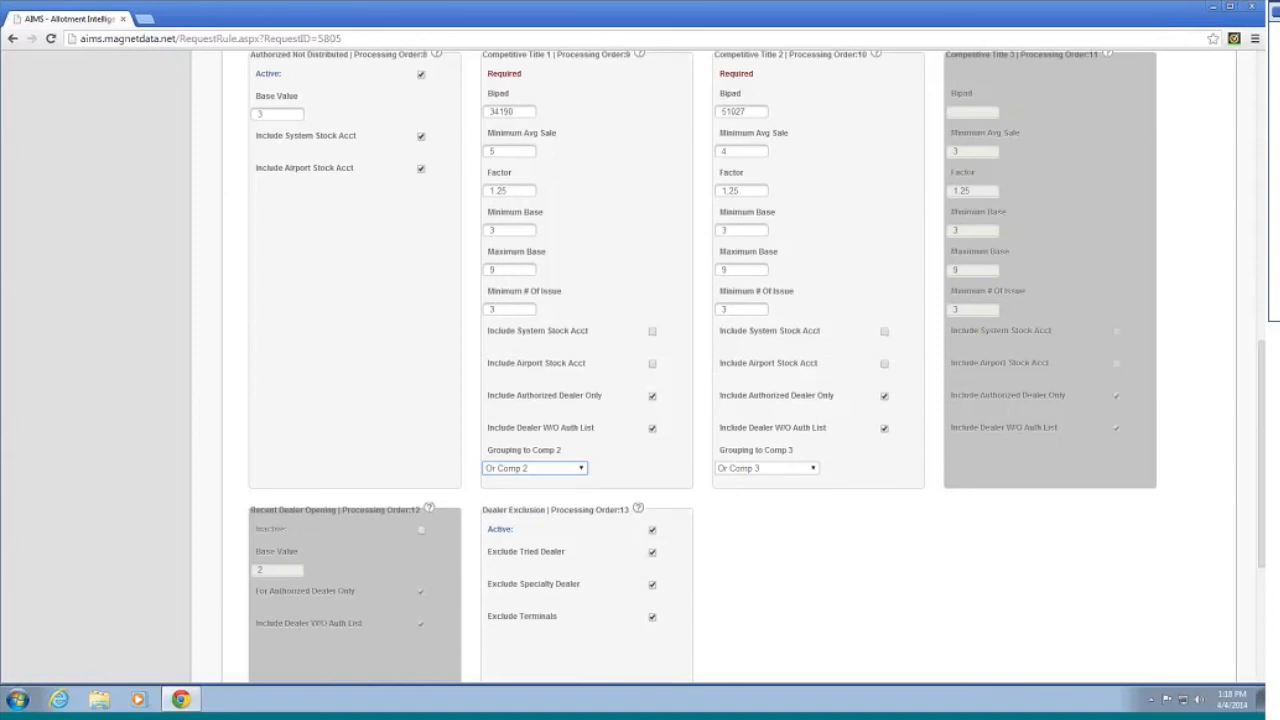
{"action": "scroll", "coordinate": [862, 413], "scroll_direction": "up", "scroll_amount": 15}
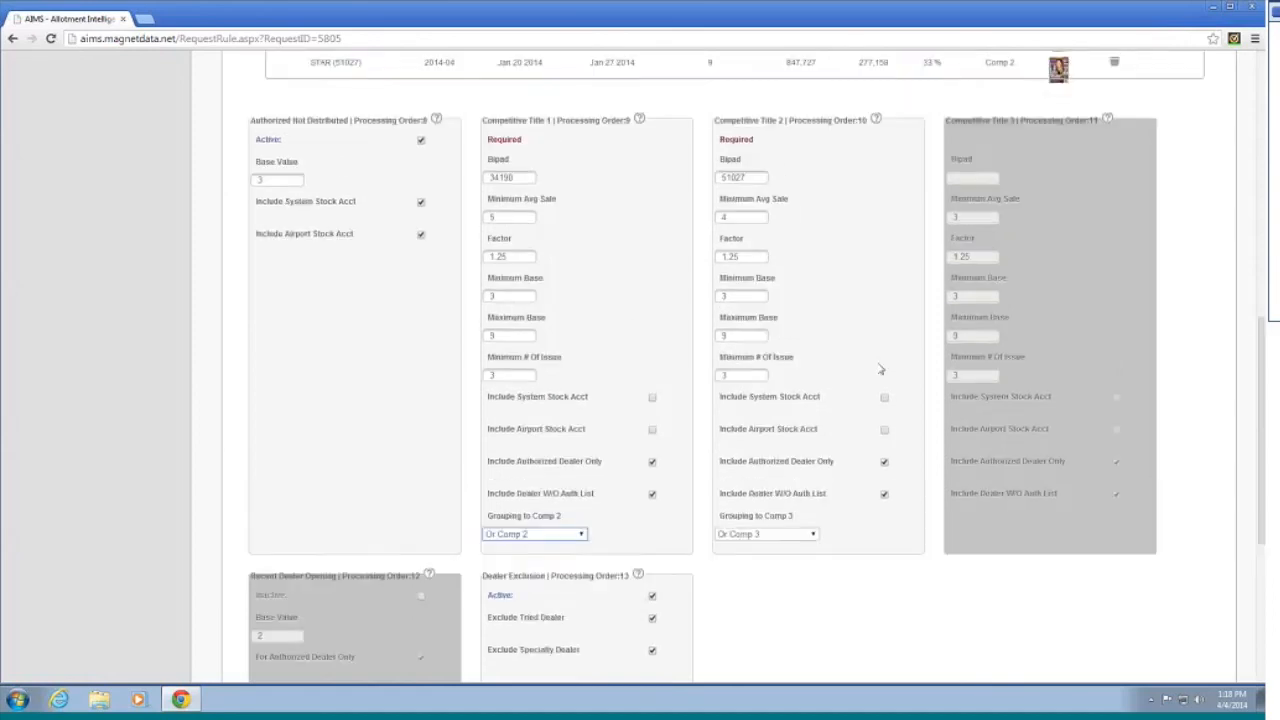
{"action": "scroll", "coordinate": [835, 418], "scroll_direction": "down", "scroll_amount": 14}
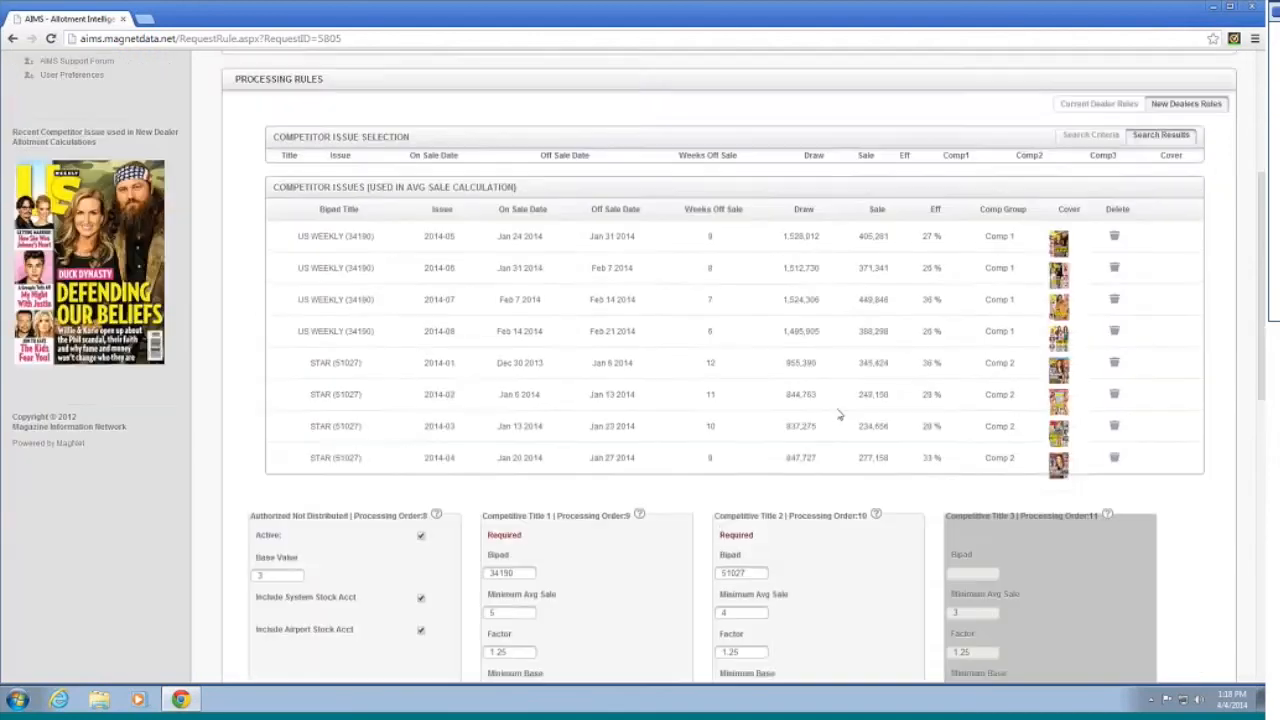
{"action": "scroll", "coordinate": [851, 400], "scroll_direction": "up", "scroll_amount": 12}
{"action": "scroll", "coordinate": [860, 398], "scroll_direction": "up", "scroll_amount": 5}
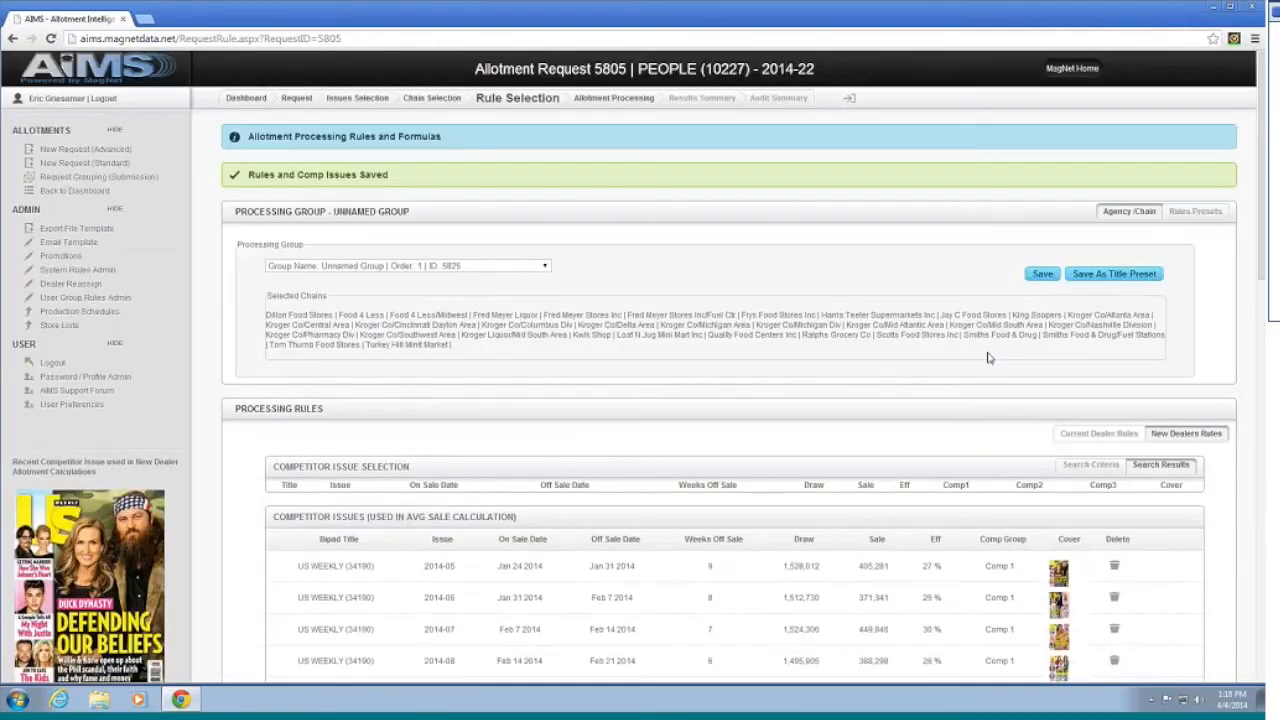
Step: Process allotment request 5805 until it reports Processing Complete
{"action": "left_click", "coordinate": [602, 106]}
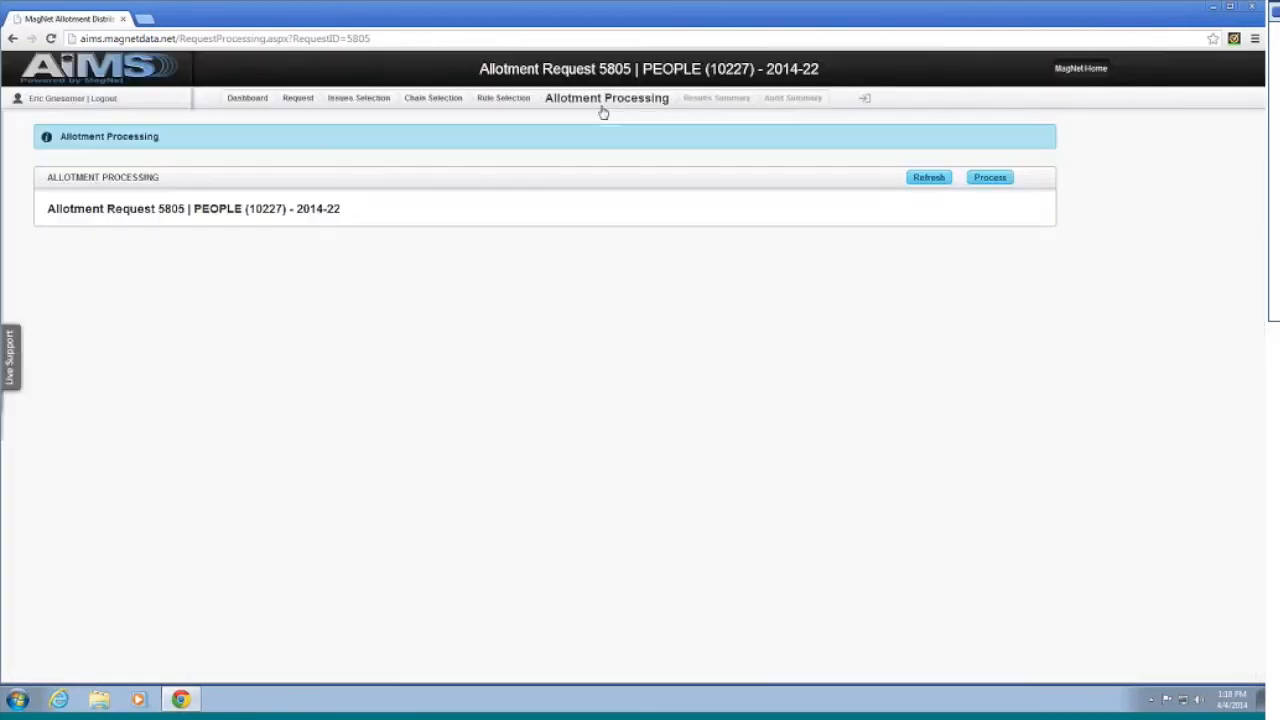
{"action": "left_click", "coordinate": [996, 180]}
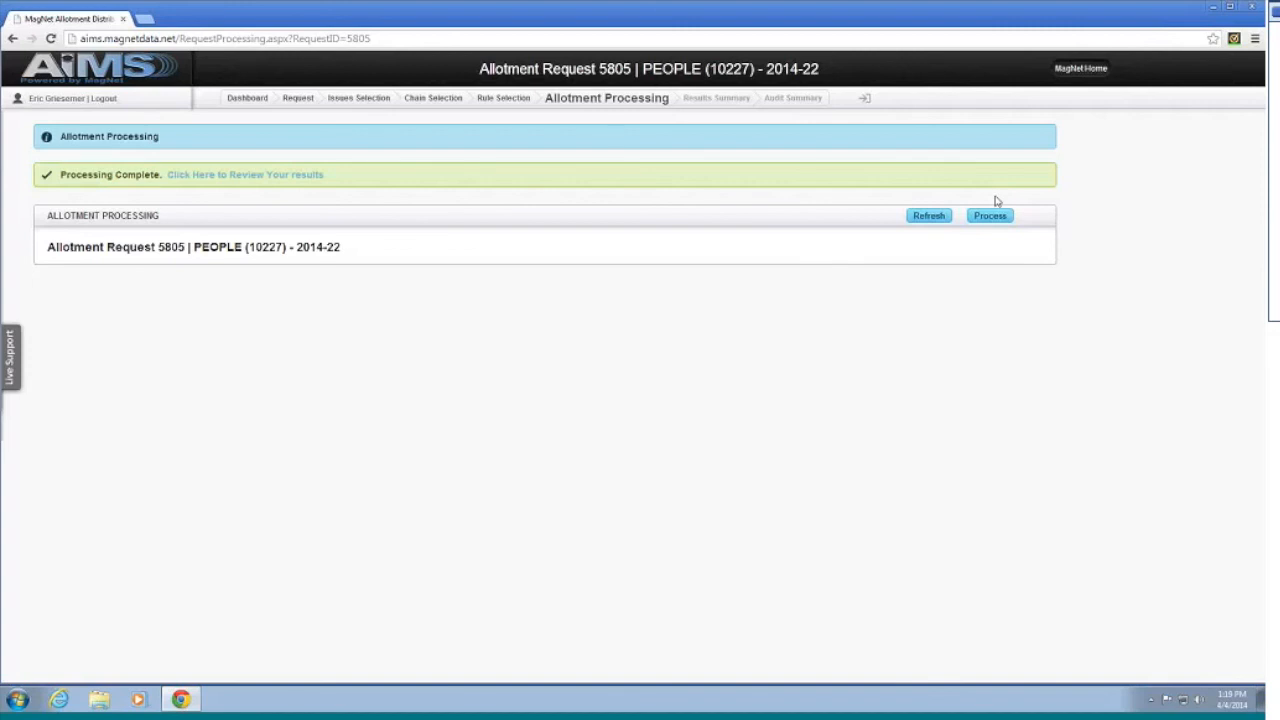
Step: Review request 5805's Chain Summary, then its Make Order Summary (3,079 dealers, 145,329 proposed draw)
{"action": "left_click", "coordinate": [262, 175]}
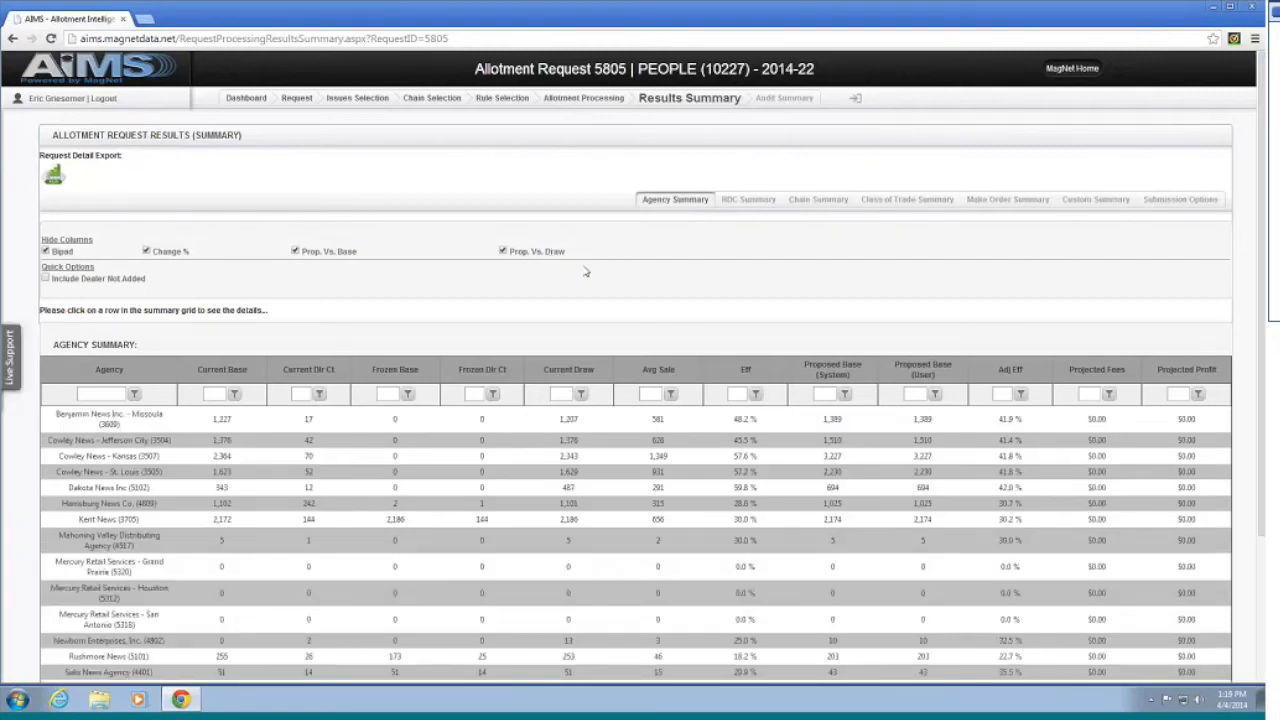
{"action": "scroll", "coordinate": [586, 272], "scroll_direction": "down", "scroll_amount": 3}
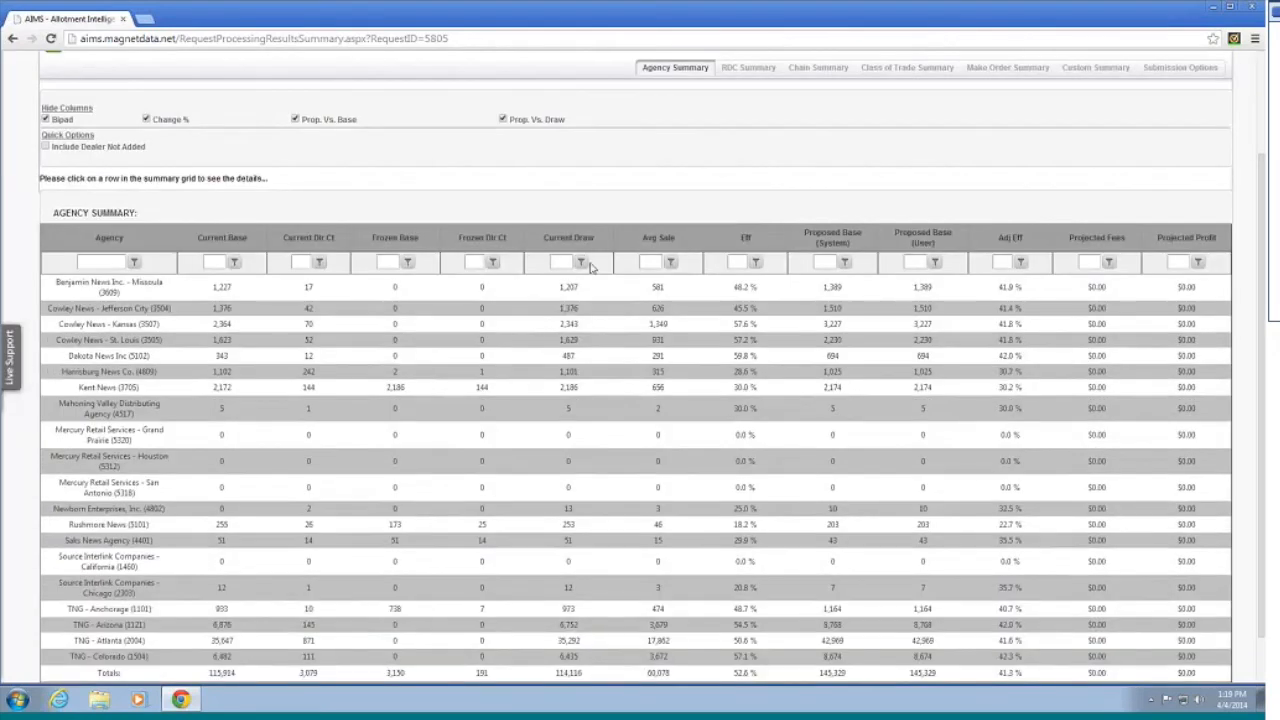
{"action": "scroll", "coordinate": [595, 255], "scroll_direction": "down", "scroll_amount": 1}
{"action": "scroll", "coordinate": [700, 200], "scroll_direction": "up", "scroll_amount": 1}
{"action": "scroll", "coordinate": [763, 165], "scroll_direction": "up", "scroll_amount": 2}
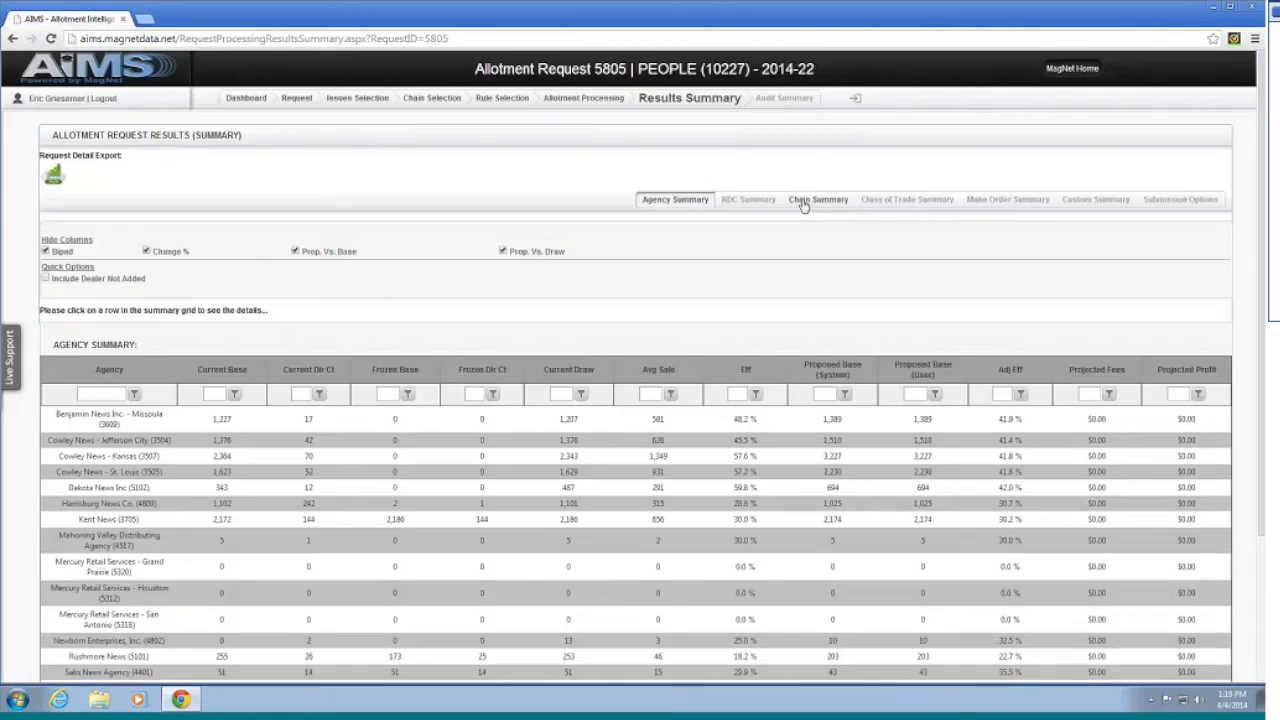
{"action": "left_click", "coordinate": [806, 200]}
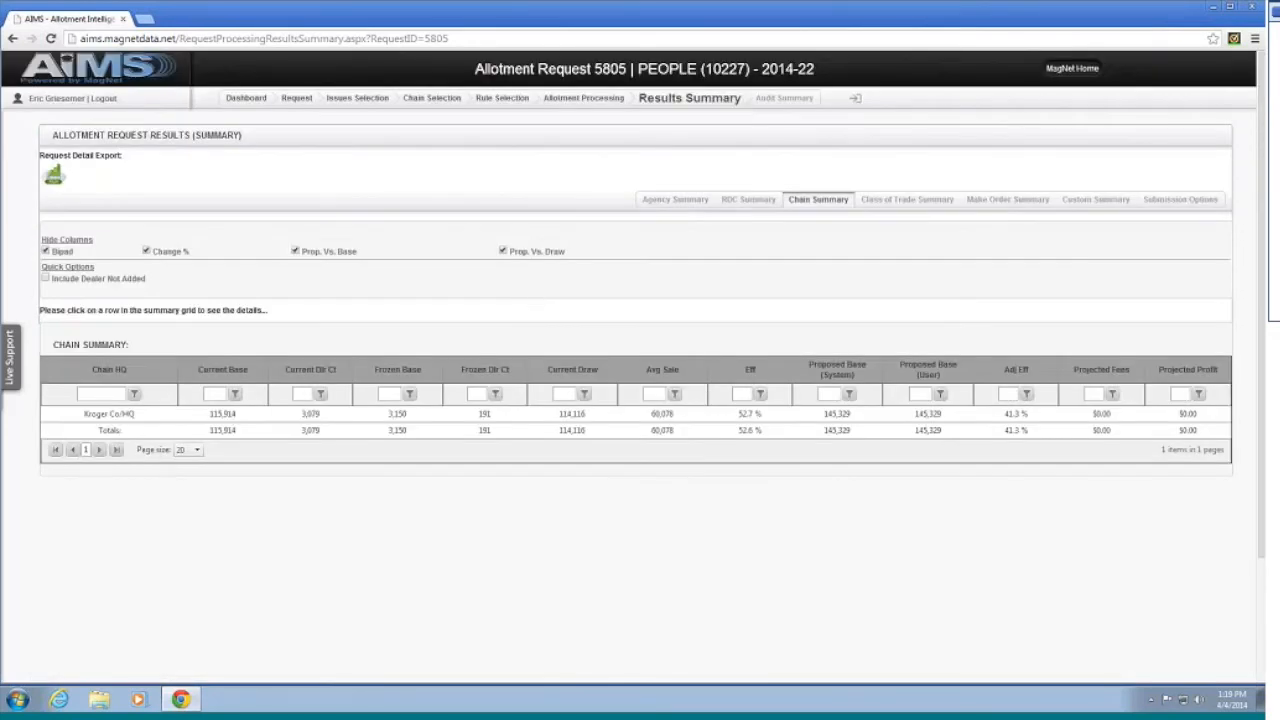
{"action": "left_click", "coordinate": [1006, 200]}
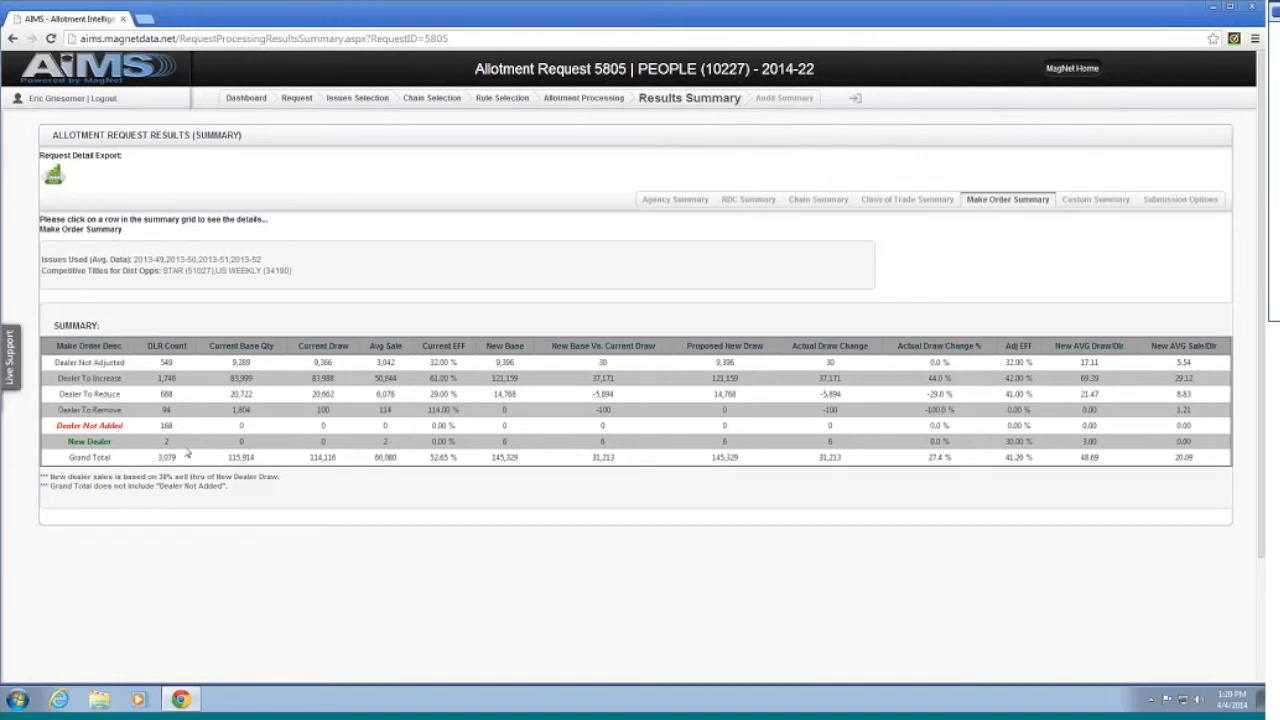
{"action": "left_click", "coordinate": [189, 444]}
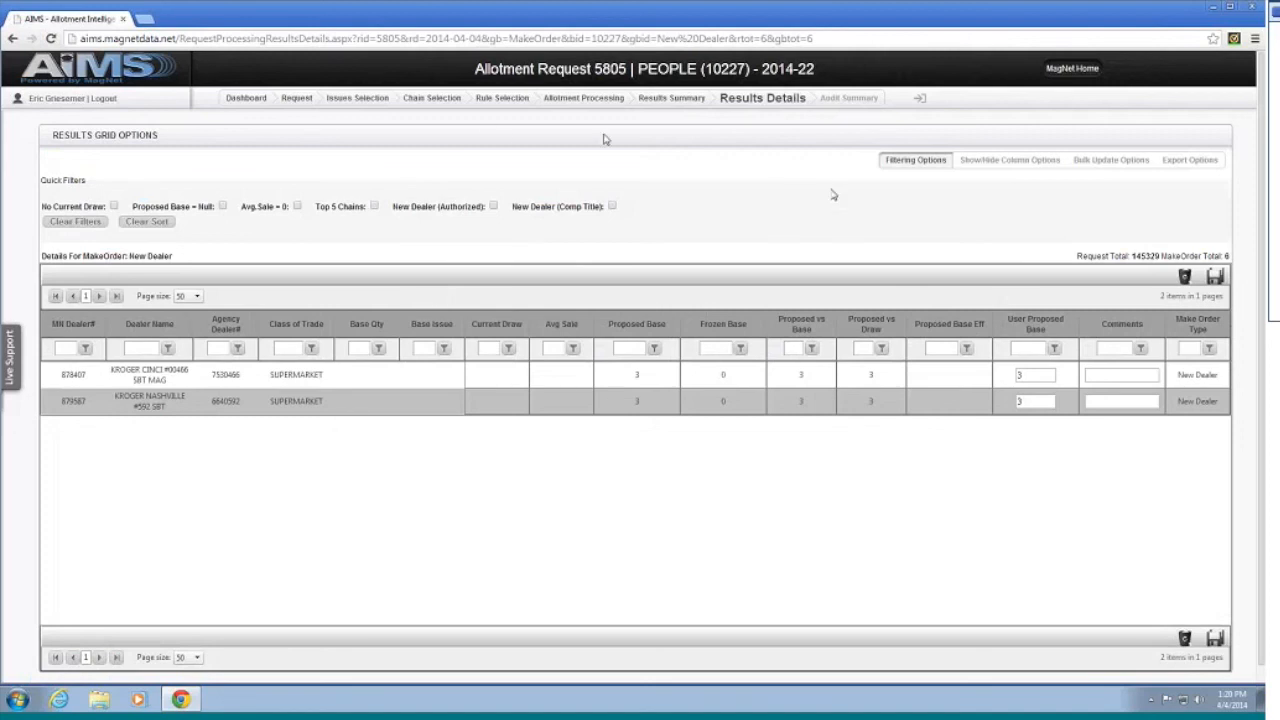
{"action": "left_click", "coordinate": [678, 98]}
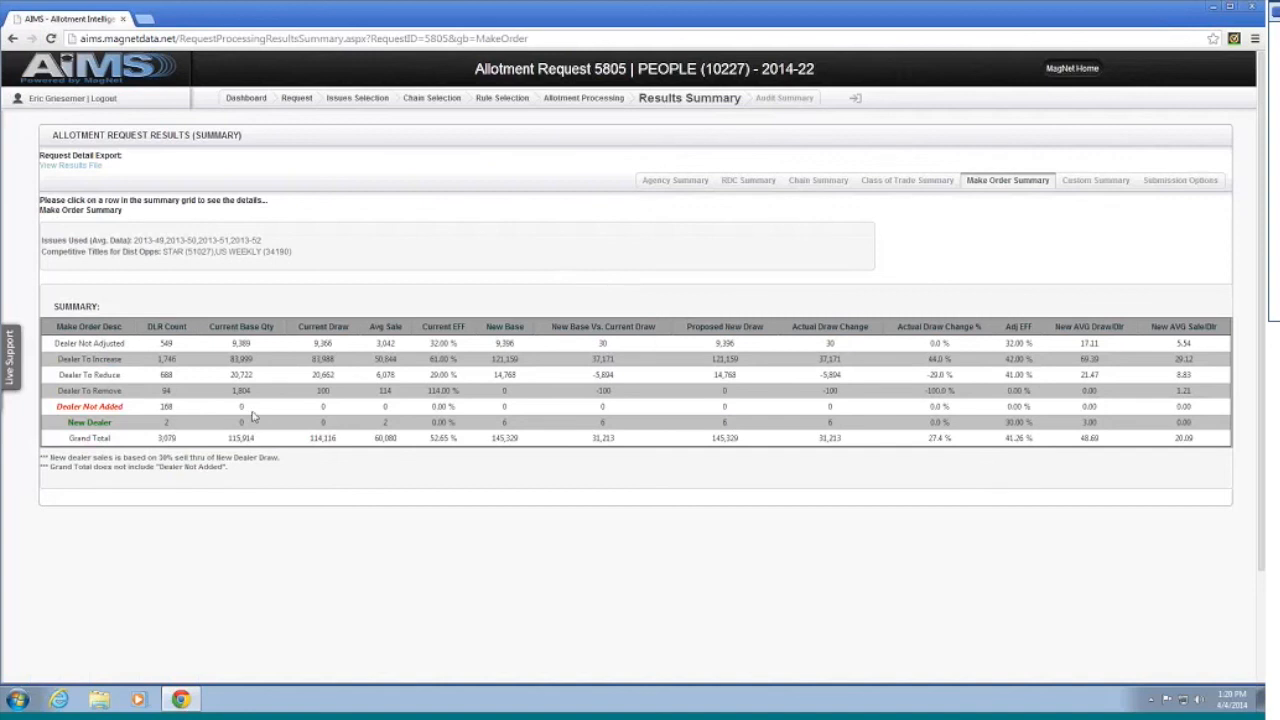
{"action": "left_click", "coordinate": [184, 412]}
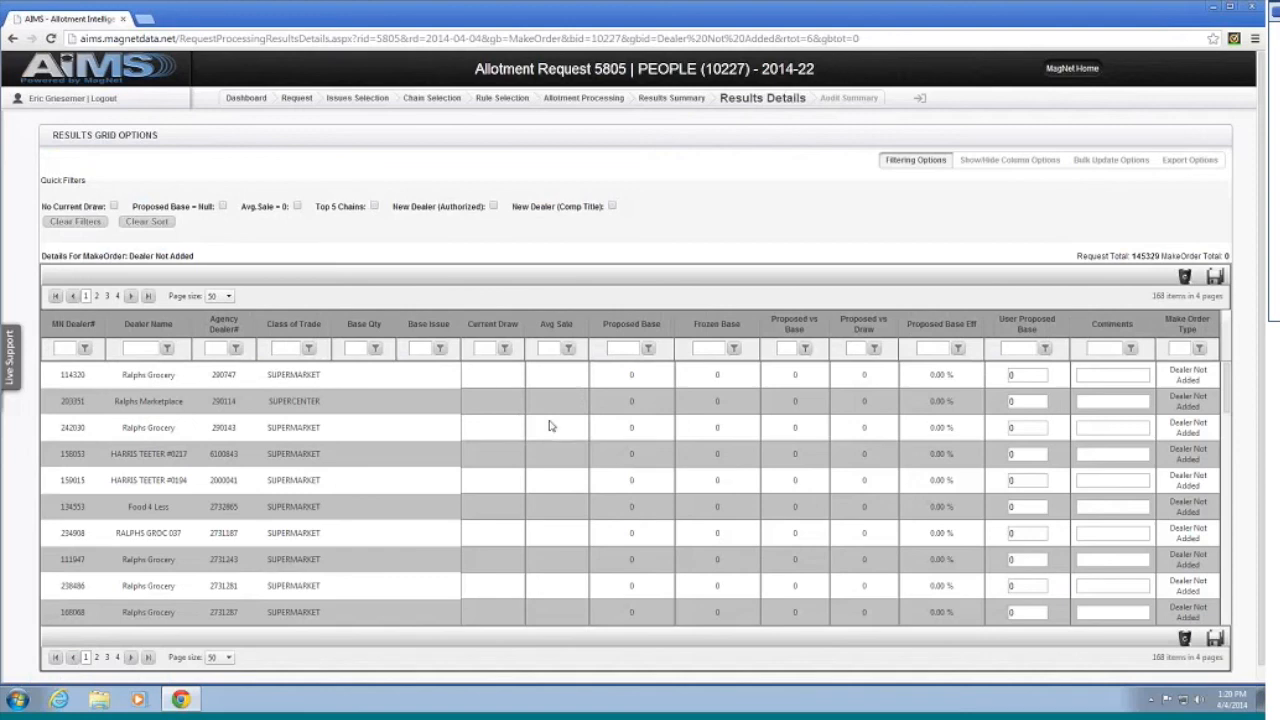
{"action": "scroll", "coordinate": [577, 425], "scroll_direction": "down", "scroll_amount": 2}
{"action": "scroll", "coordinate": [575, 420], "scroll_direction": "down", "scroll_amount": 10}
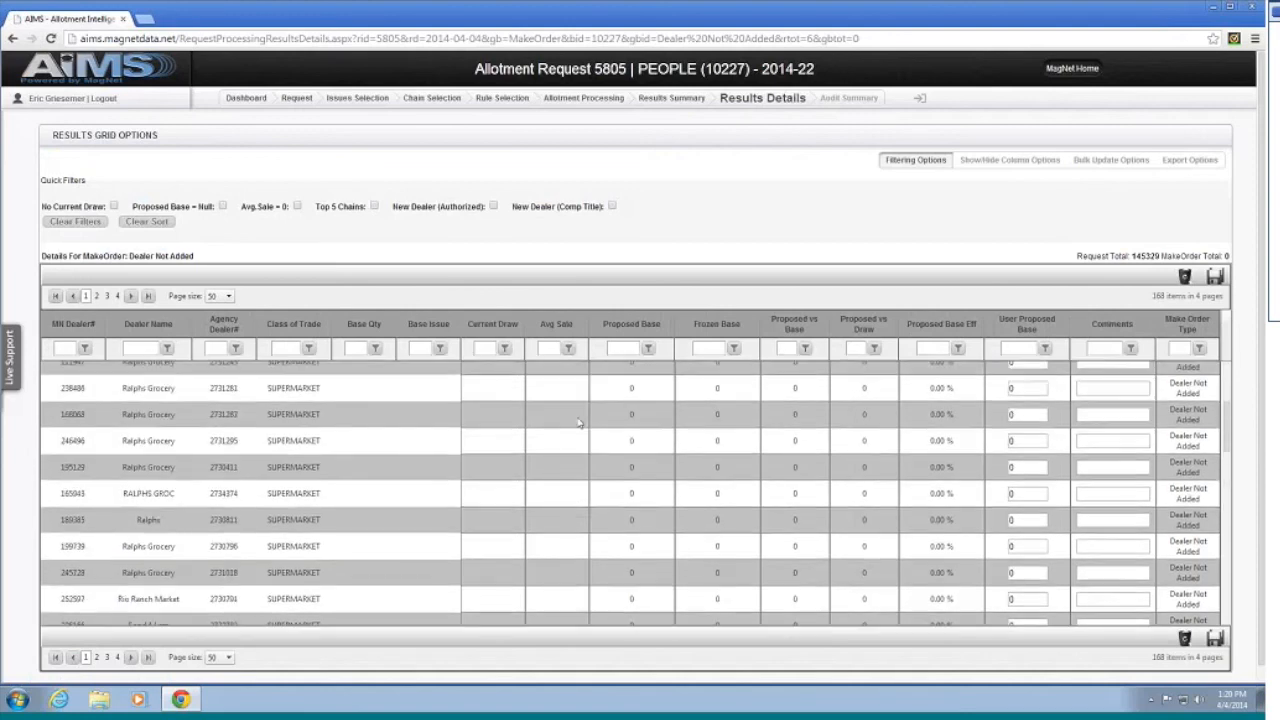
{"action": "scroll", "coordinate": [569, 402], "scroll_direction": "down", "scroll_amount": 10}
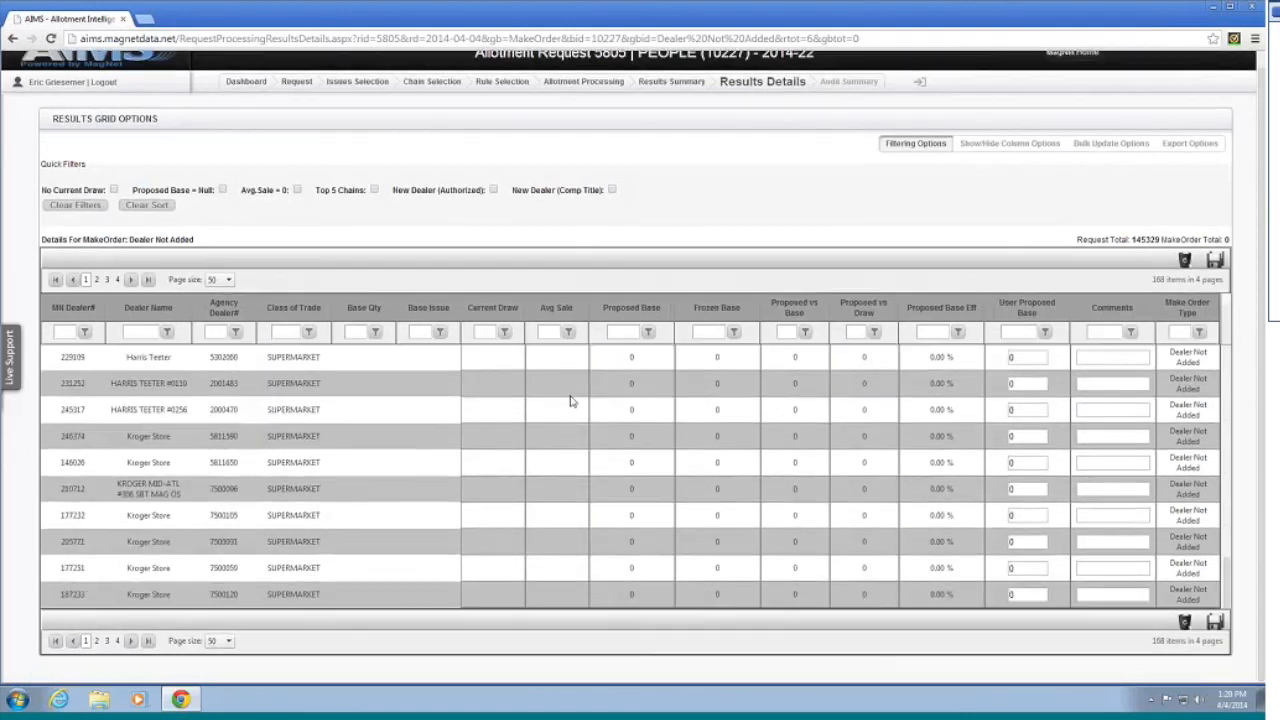
{"action": "scroll", "coordinate": [555, 408], "scroll_direction": "up", "scroll_amount": 15}
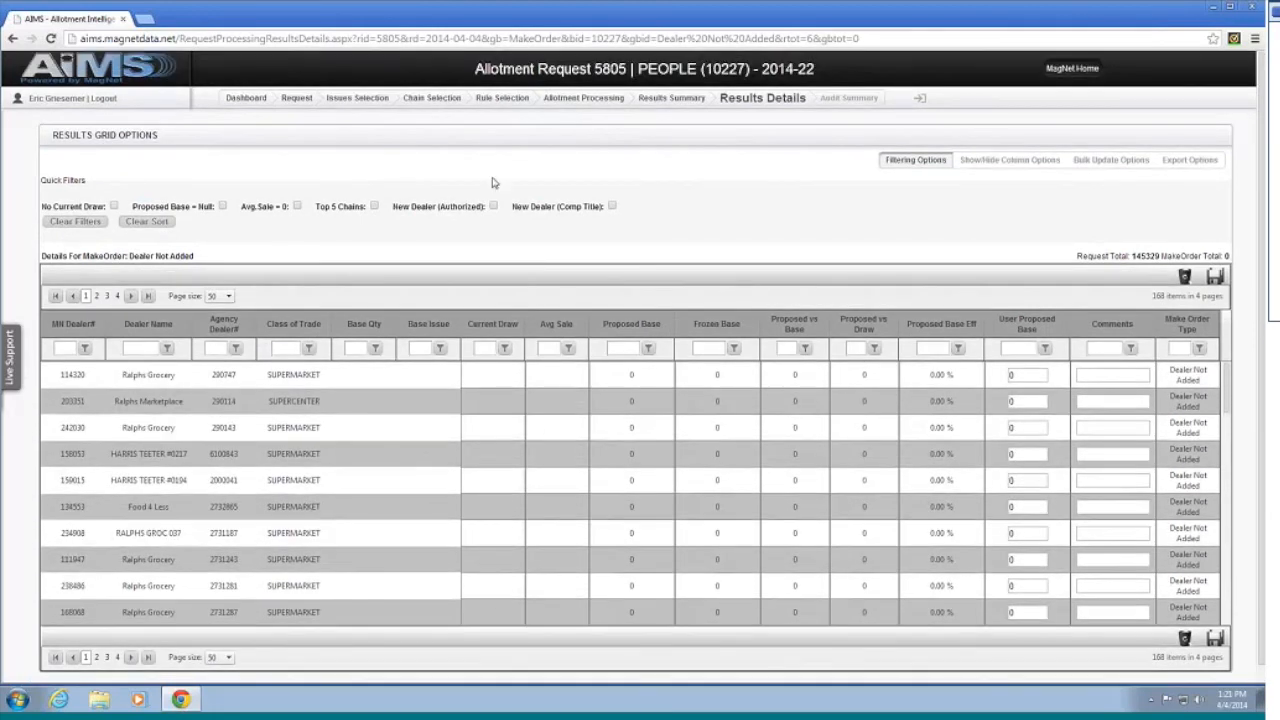
{"action": "left_click", "coordinate": [672, 98]}
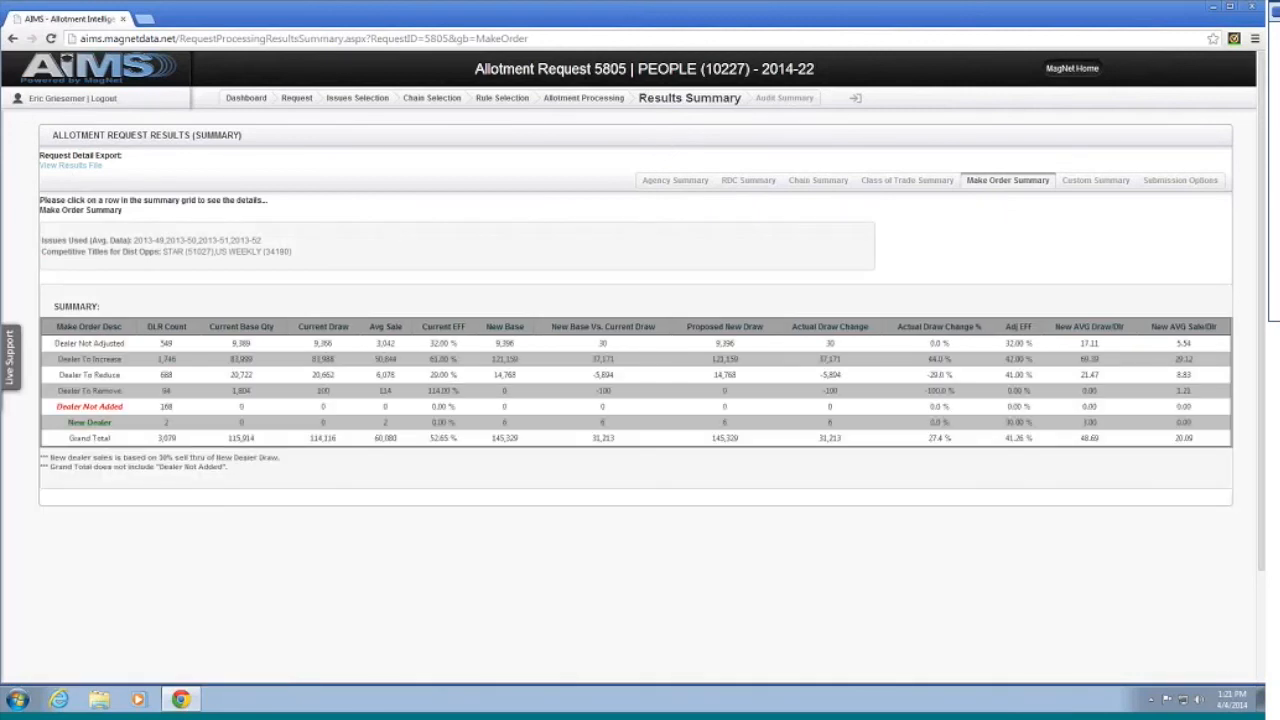
Step: Download request 5805's results file Distribution_20140404T131818147.xlsx and open it from the download bar
{"action": "left_click", "coordinate": [68, 168]}
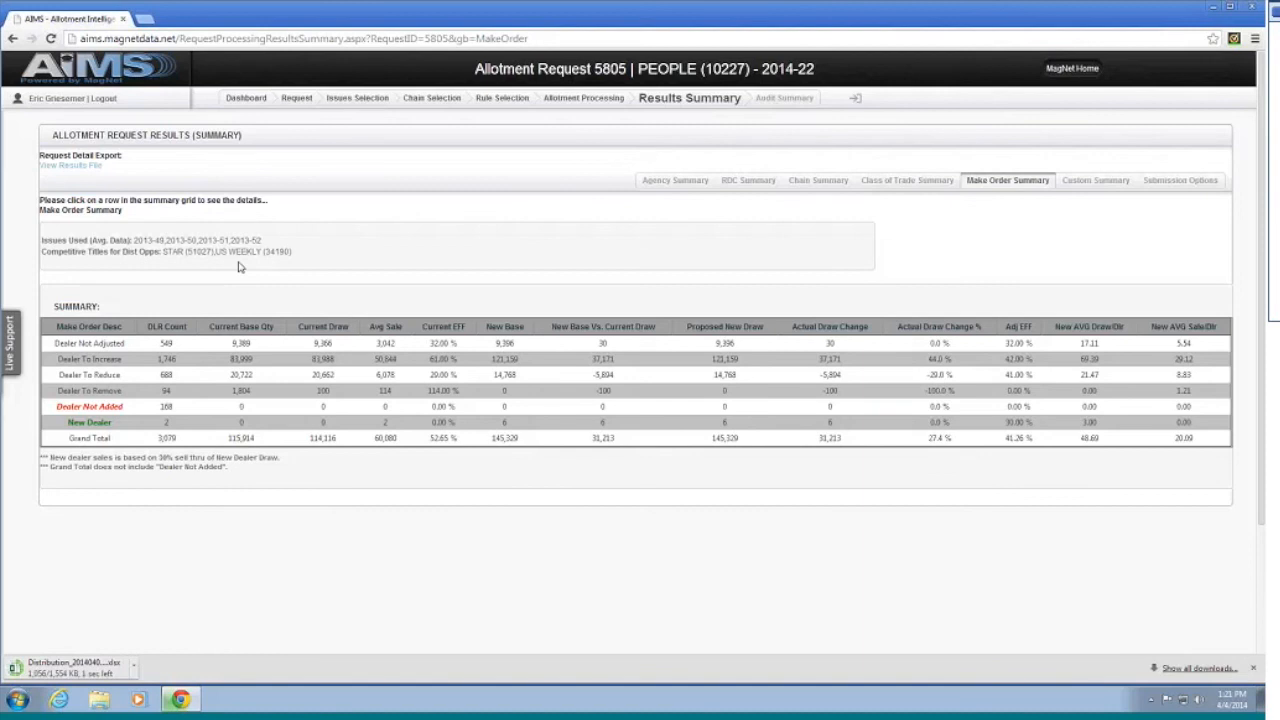
{"action": "left_click", "coordinate": [82, 668]}
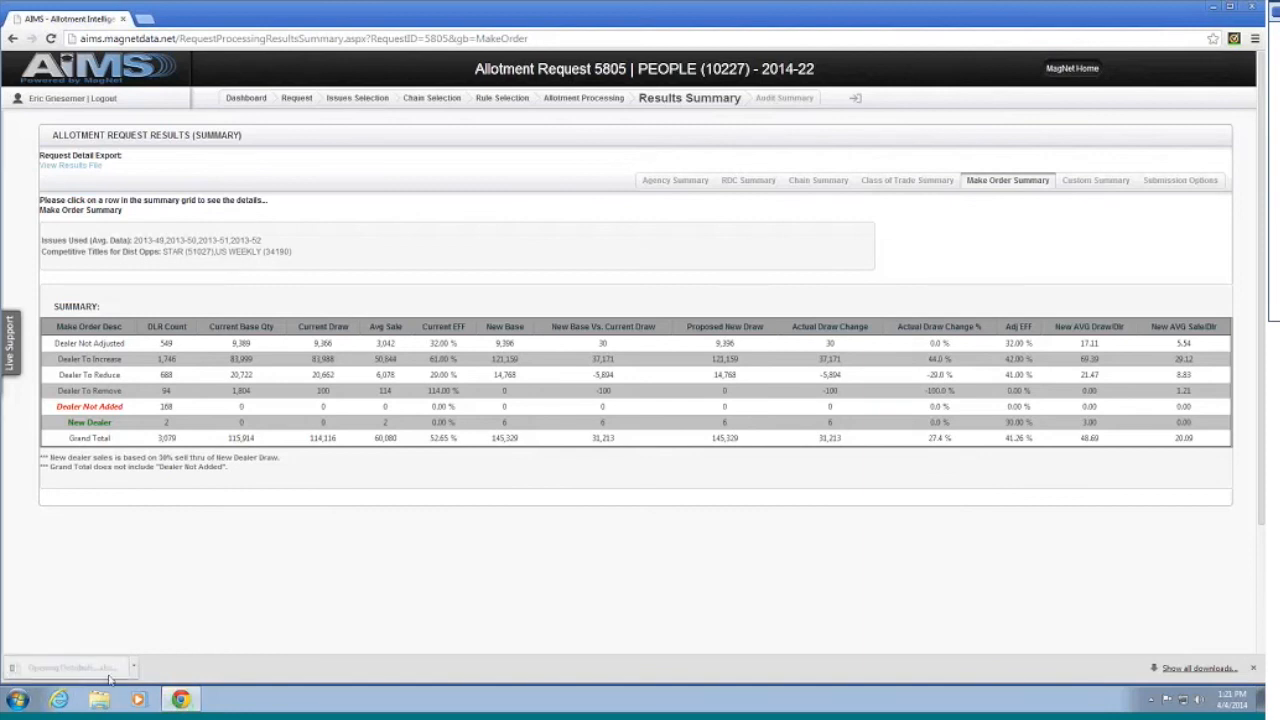
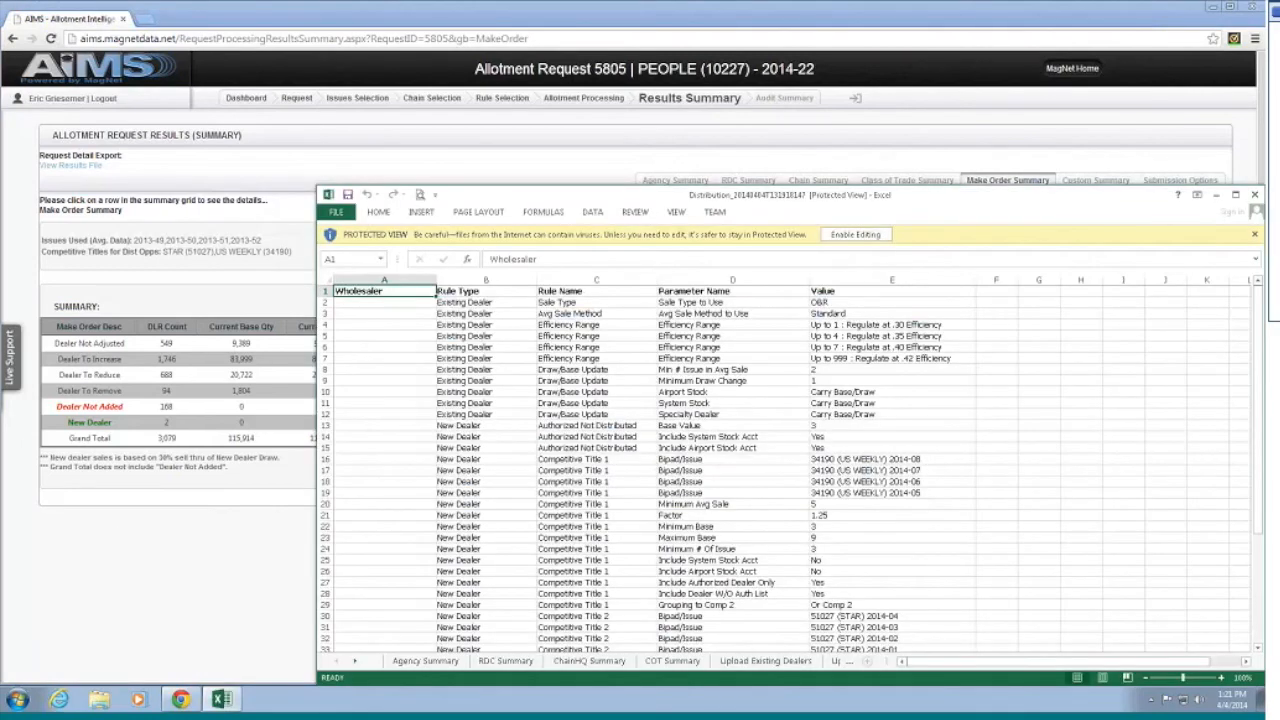
Step: Maximize the distribution workbook, enable editing, and page back through the sheets to the RDC Summary
{"action": "left_click_drag", "start_coordinate": [829, 197], "coordinate": [663, 182]}
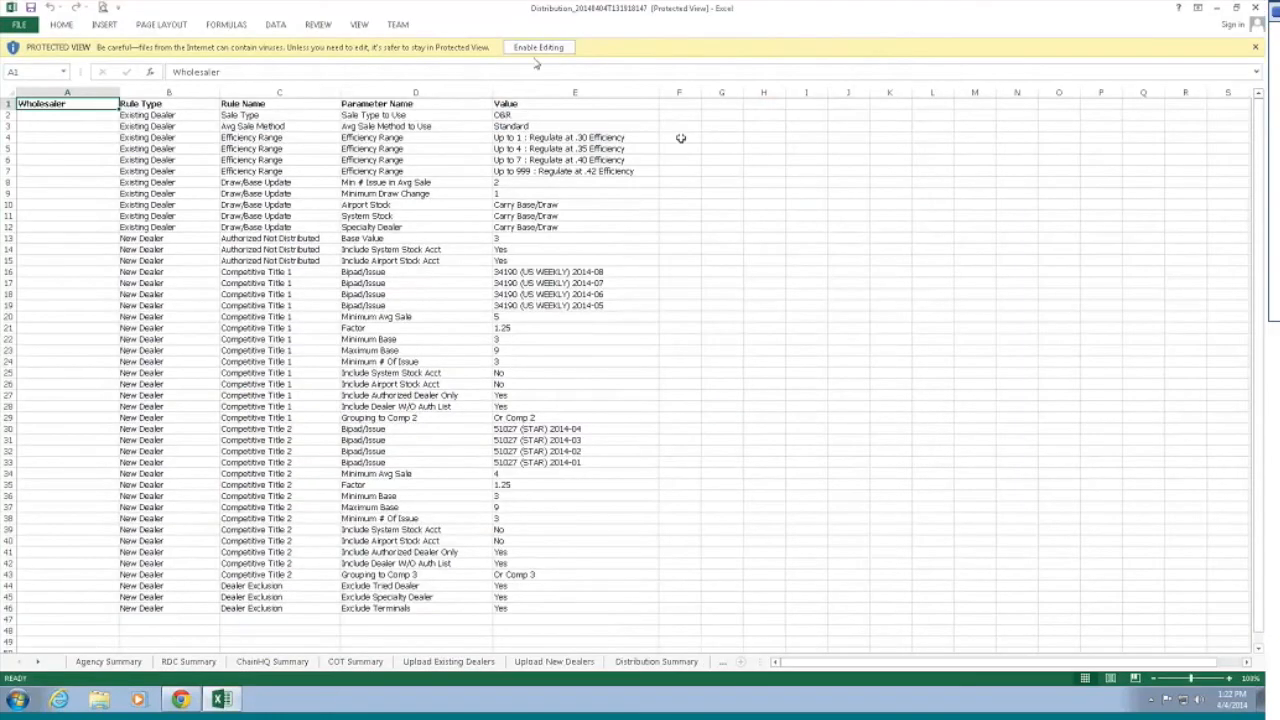
{"action": "left_click", "coordinate": [532, 48]}
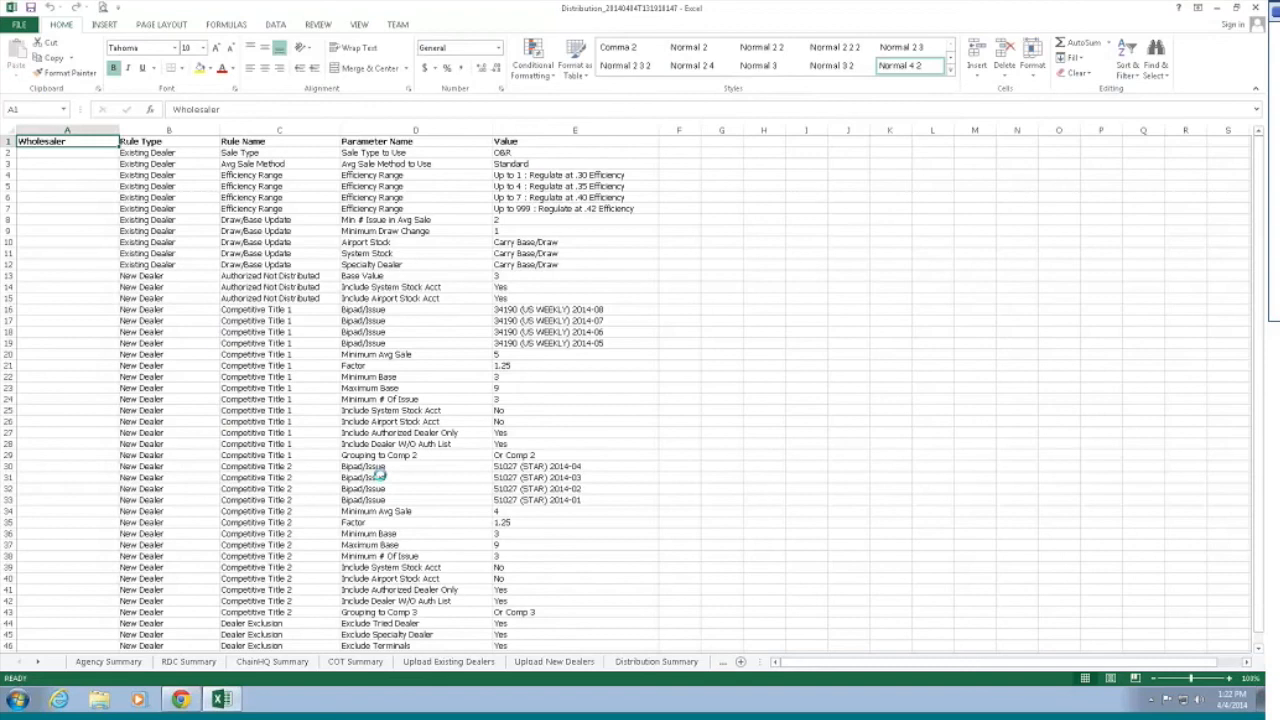
{"action": "left_click", "coordinate": [376, 477]}
{"action": "key", "text": "ctrl+Page_Up"}
{"action": "key", "text": "ctrl+Page_Up"}
{"action": "key", "text": "ctrl+Page_Up"}
{"action": "key", "text": "ctrl+Page_Up"}
{"action": "key", "text": "ctrl+Page_Up"}
{"action": "key", "text": "ctrl+Page_Up"}
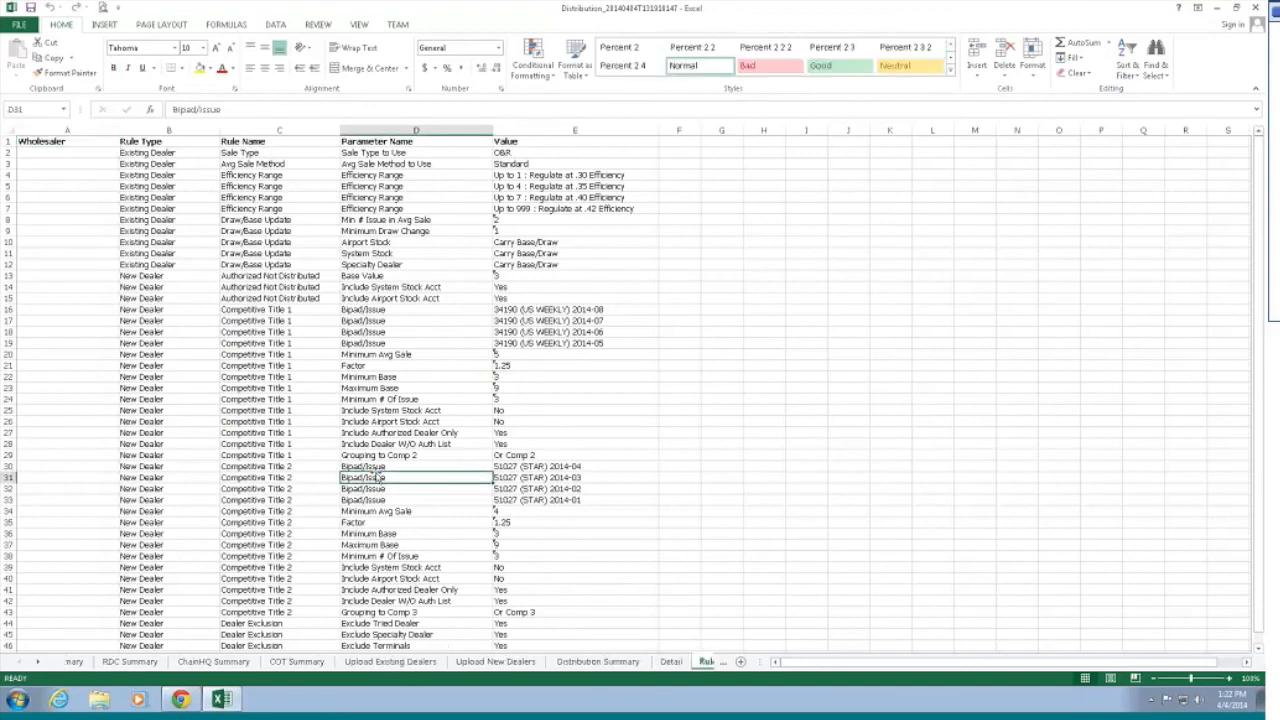
{"action": "key", "text": "ctrl+Page_Up"}
{"action": "key", "text": "ctrl+Page_Up"}
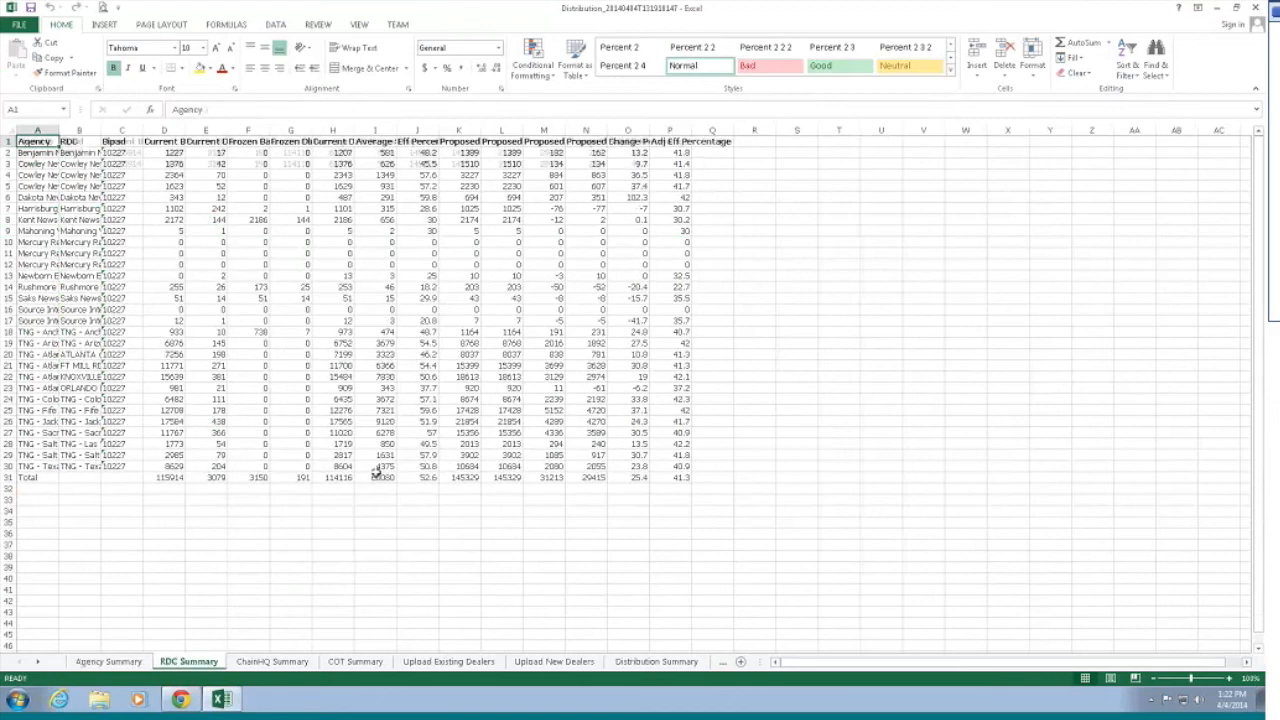
Step: Pass the ChainHQ Summary and inspect the Upload Existing Dealers list, its Bipad and Difference columns
{"action": "key", "text": "ctrl+Page_Down"}
{"action": "key", "text": "ctrl+Page_Down"}
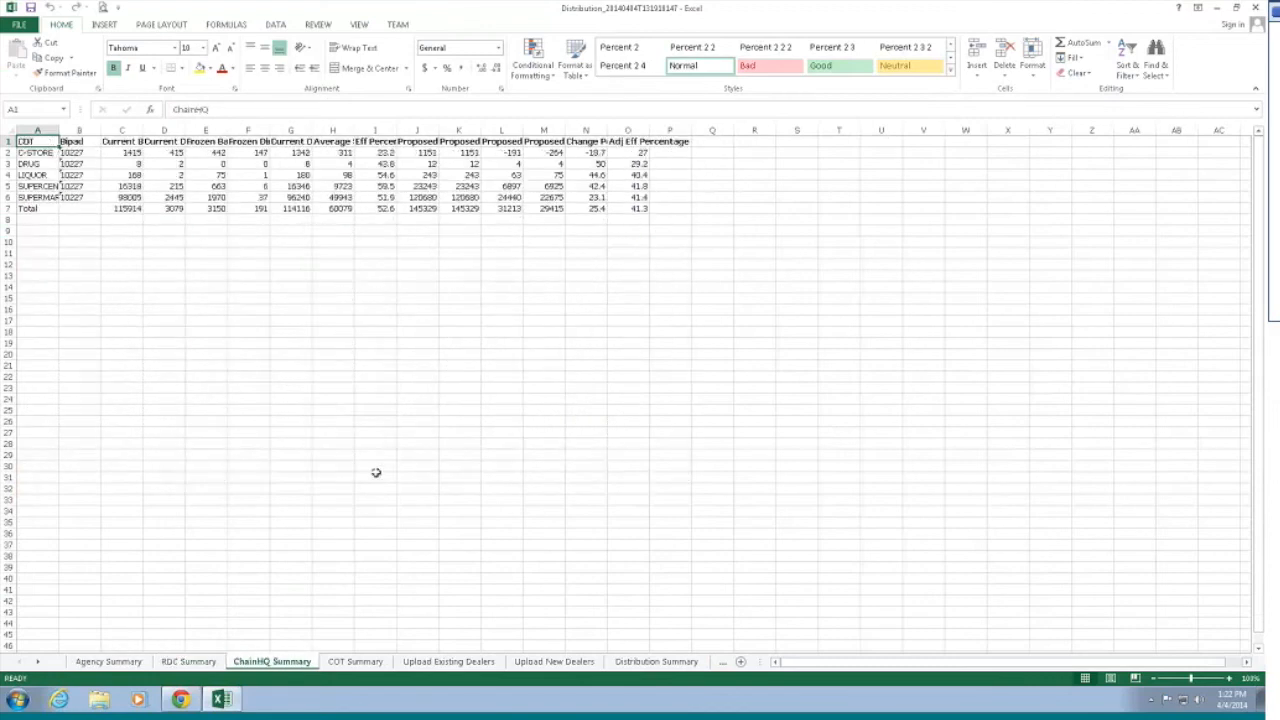
{"action": "key", "text": "ctrl+Page_Down"}
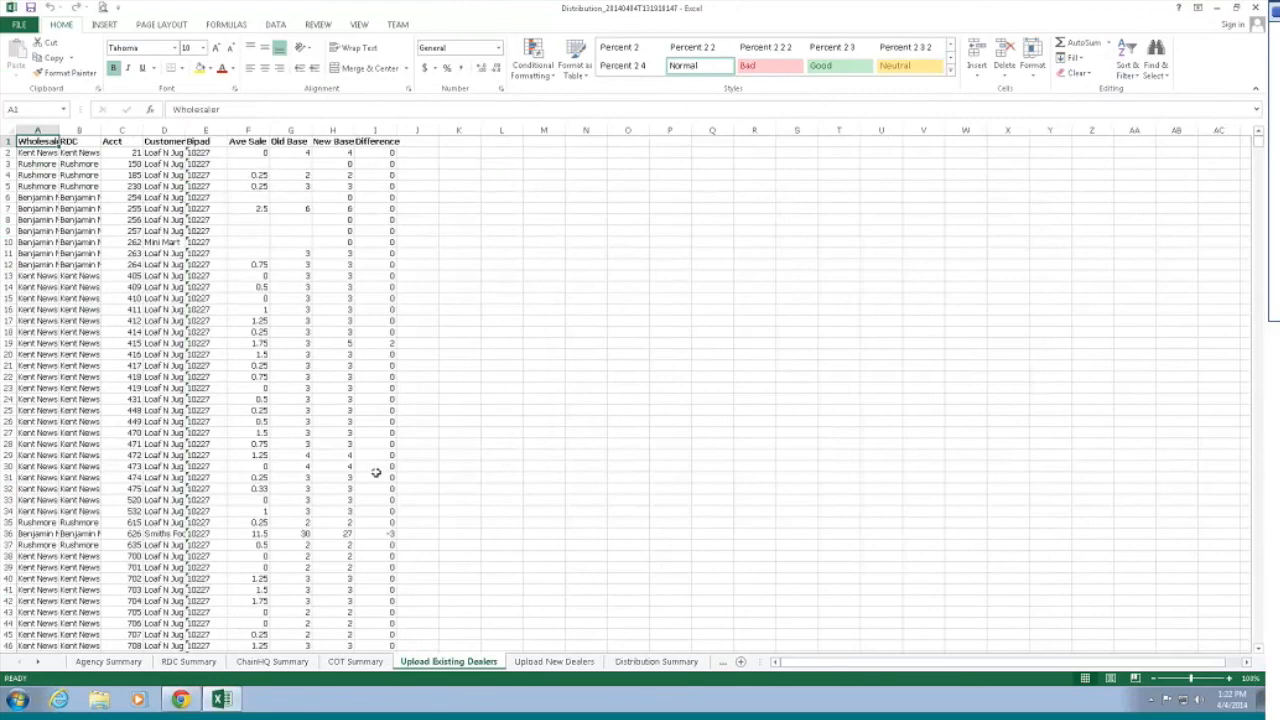
{"action": "key", "text": "Down"}
{"action": "key", "text": "Down"}
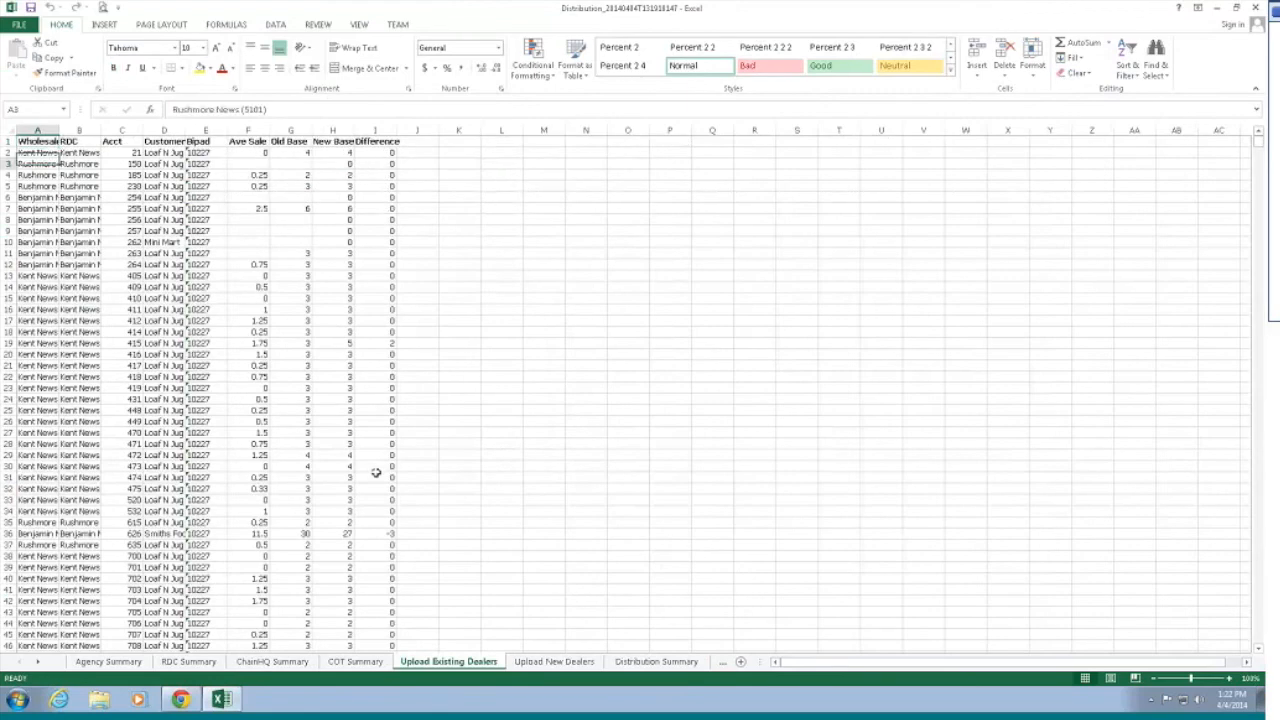
{"action": "key", "text": "ctrl+Down"}
{"action": "key", "text": "ctrl+Up"}
{"action": "key", "text": "Right"}
{"action": "key", "text": "Right"}
{"action": "key", "text": "Right"}
{"action": "key", "text": "Right"}
{"action": "key", "text": "Down"}
{"action": "key", "text": "Up"}
{"action": "key", "text": "Right"}
{"action": "key", "text": "Right"}
{"action": "key", "text": "Right"}
{"action": "key", "text": "Right"}
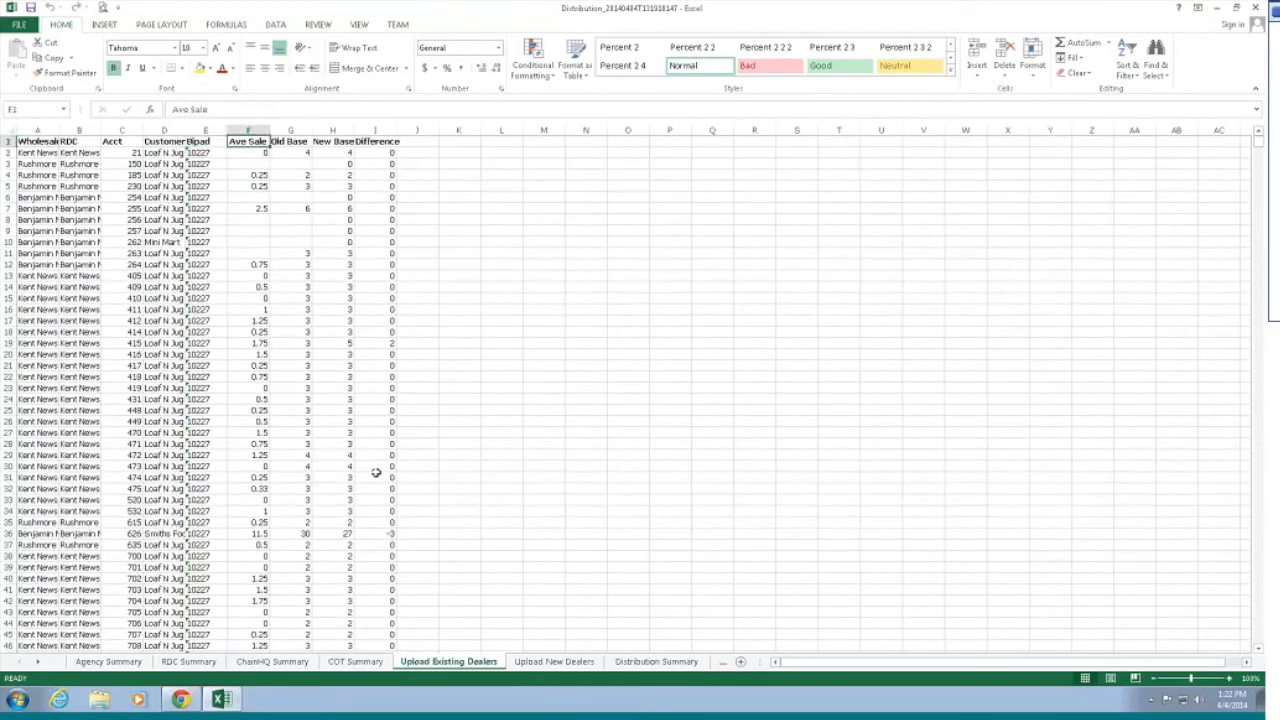
{"action": "key", "text": "Down"}
{"action": "key", "text": "Down"}
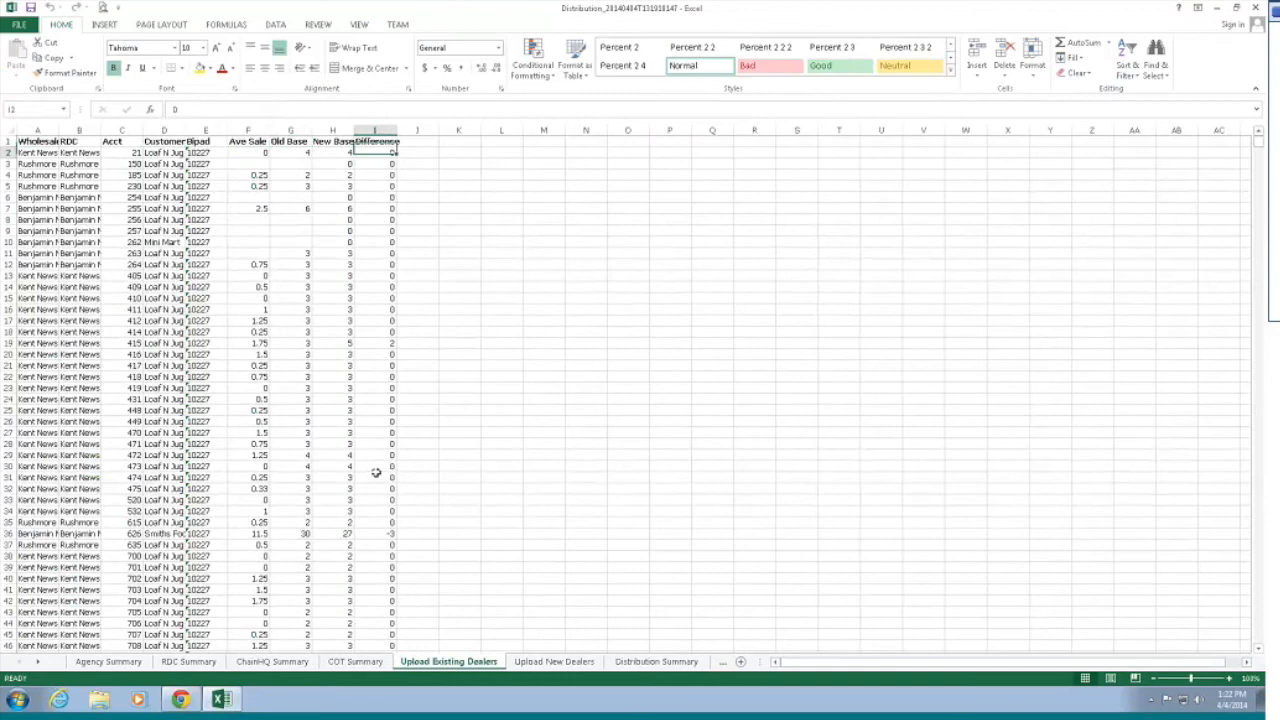
Step: Compare Upload New Dealers, scan the Distribution Summary descriptions, and move on to the Detail sheet
{"action": "key", "text": "ctrl+Page_Down"}
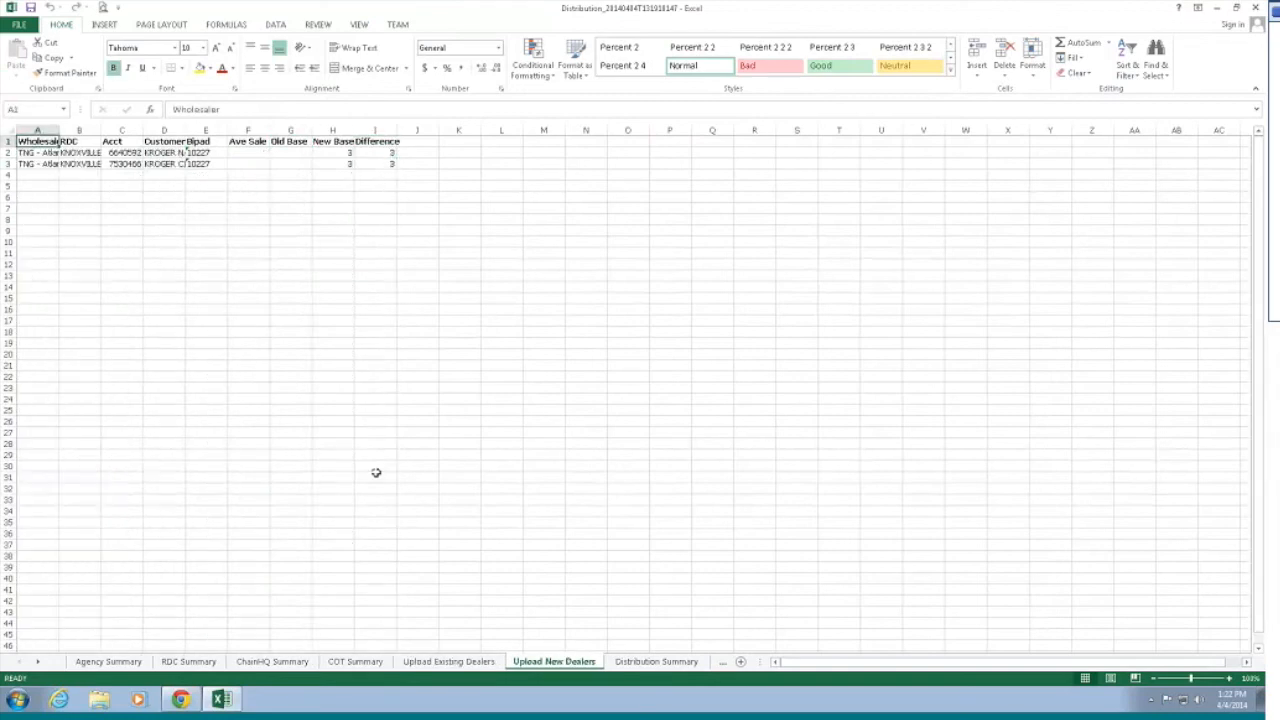
{"action": "key", "text": "ctrl+Page_Up"}
{"action": "key", "text": "ctrl+Page_Down"}
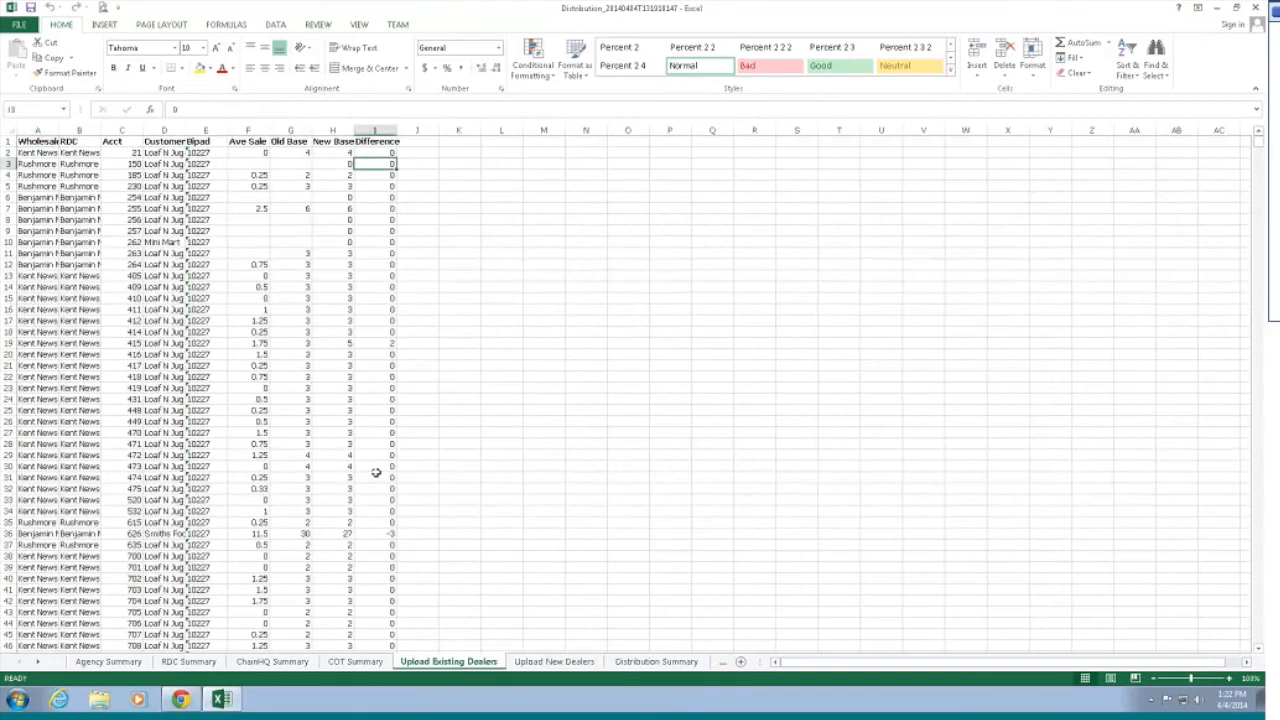
{"action": "key", "text": "ctrl+Page_Up"}
{"action": "key", "text": "ctrl+Page_Down"}
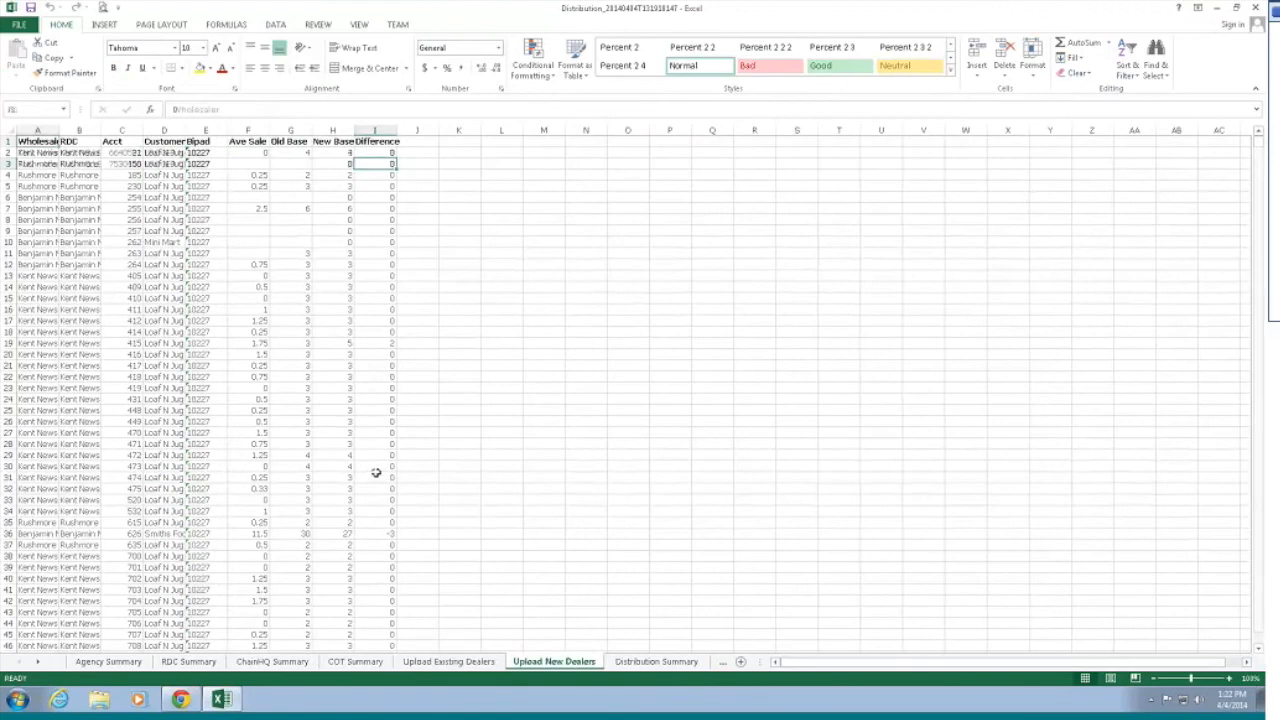
{"action": "key", "text": "ctrl+Page_Down"}
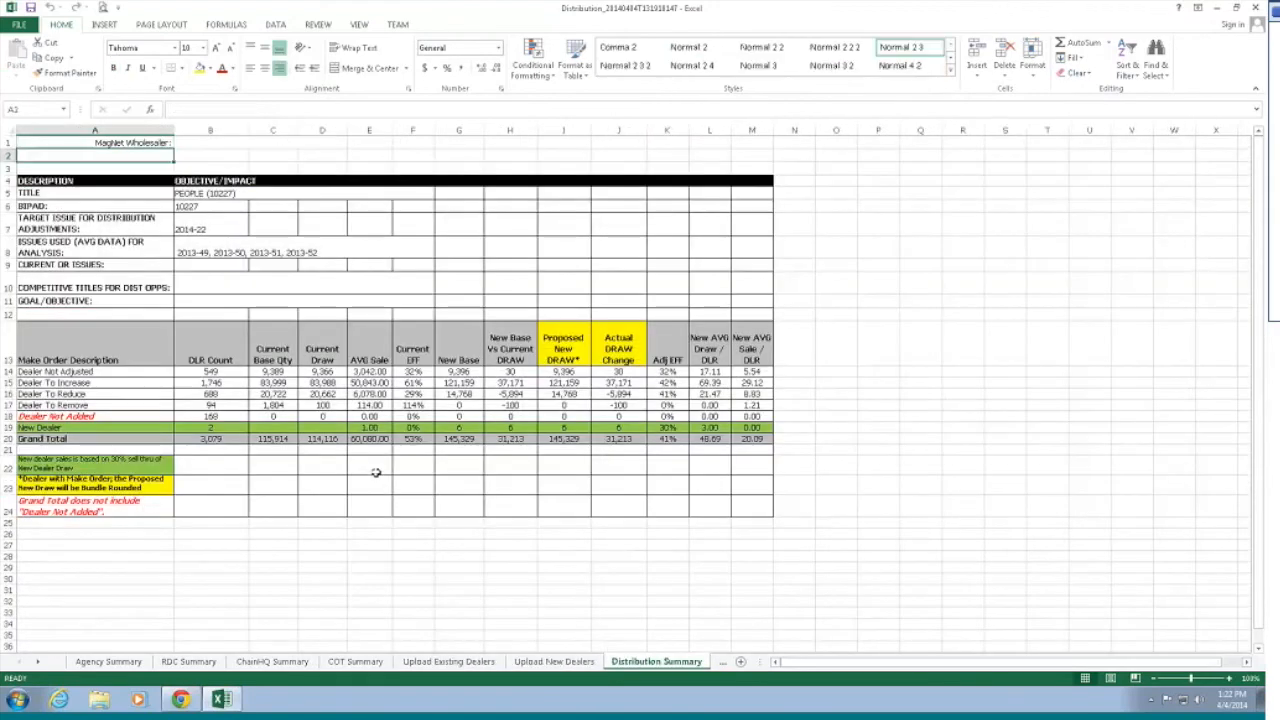
{"action": "key", "text": "Down"}
{"action": "key", "text": "Down"}
{"action": "key", "text": "Down"}
{"action": "key", "text": "Down"}
{"action": "key", "text": "Down"}
{"action": "key", "text": "Down"}
{"action": "key", "text": "Down"}
{"action": "key", "text": "Down"}
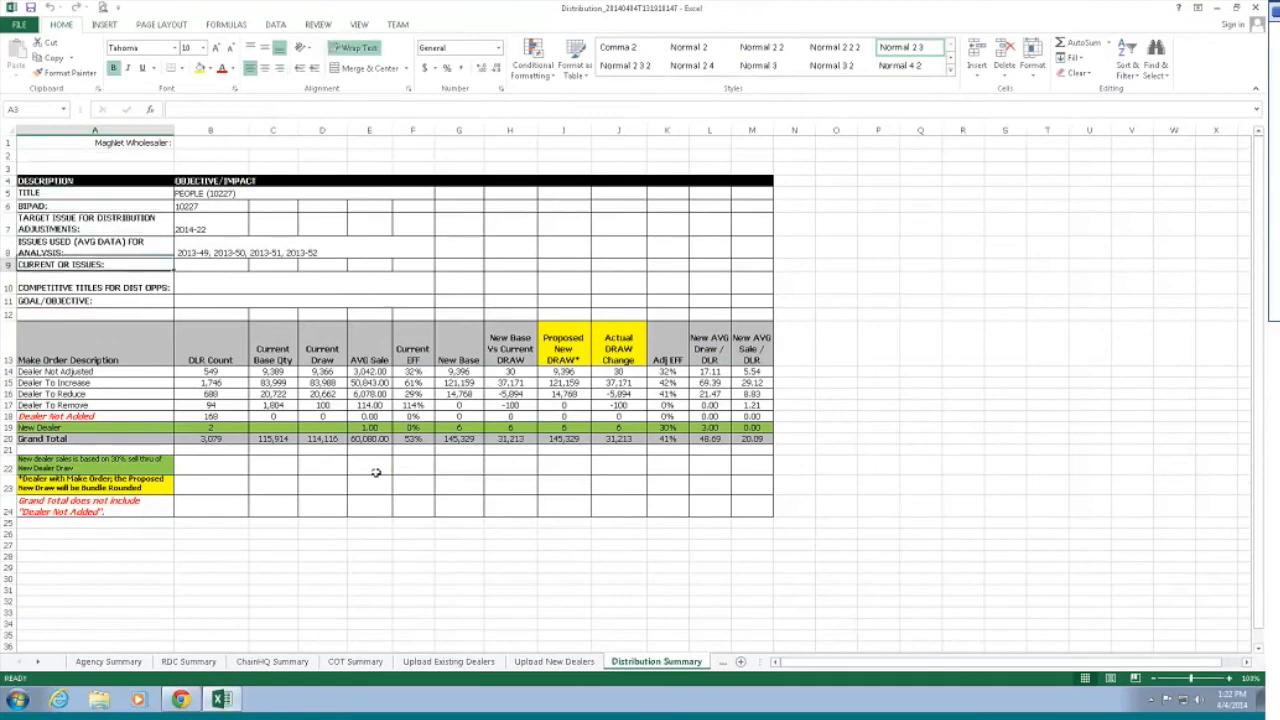
{"action": "key", "text": "Down"}
{"action": "key", "text": "Down"}
{"action": "key", "text": "Down"}
{"action": "key", "text": "Down"}
{"action": "key", "text": "ctrl+Page_Down"}
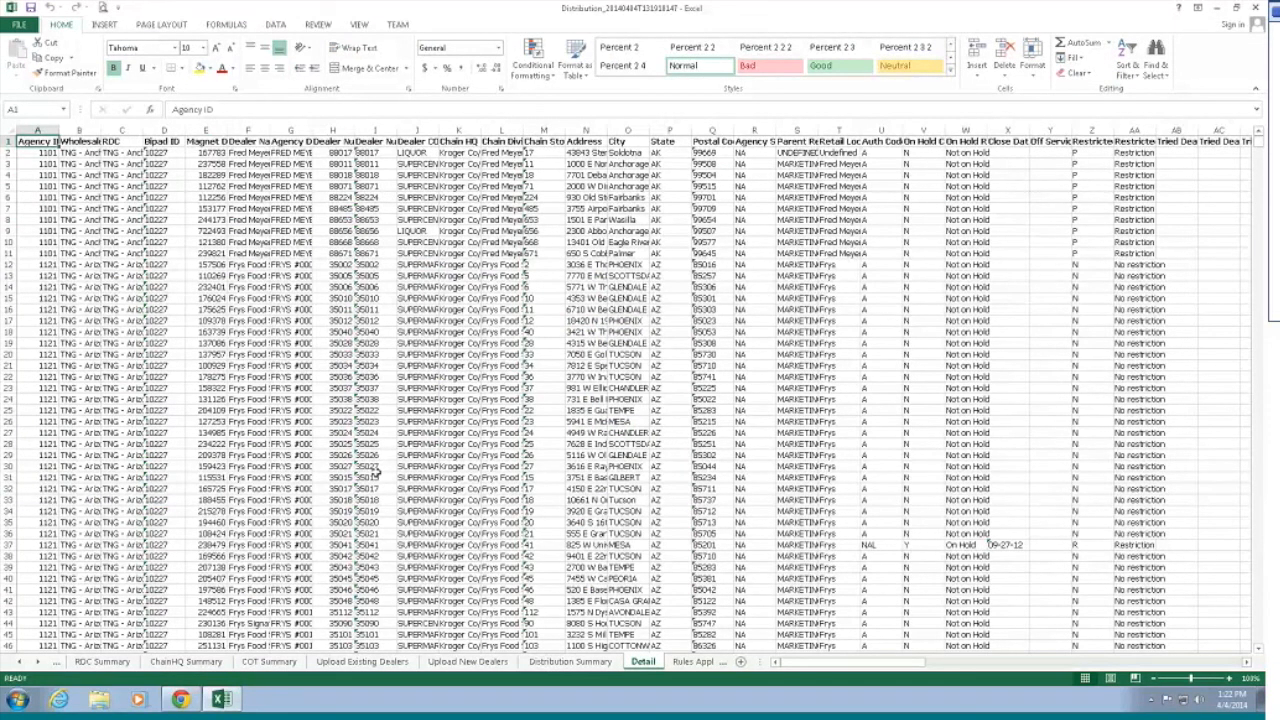
Step: On the Detail sheet, scan left from the Efficiency columns back to Dealer Number Alpha and Restricted ID
{"action": "key", "text": "ctrl+Right"}
{"action": "key", "text": "Left"}
{"action": "key", "text": "Left"}
{"action": "key", "text": "Left"}
{"action": "key", "text": "Left"}
{"action": "key", "text": "Left"}
{"action": "key", "text": "Left"}
{"action": "key", "text": "Left"}
{"action": "key", "text": "Left"}
{"action": "key", "text": "Left"}
{"action": "key", "text": "Left"}
{"action": "key", "text": "Left"}
{"action": "key", "text": "Left"}
{"action": "key", "text": "Left"}
{"action": "key", "text": "Left"}
{"action": "key", "text": "Left"}
{"action": "key", "text": "Left"}
{"action": "key", "text": "Left"}
{"action": "key", "text": "Left"}
{"action": "key", "text": "Left"}
{"action": "key", "text": "Left"}
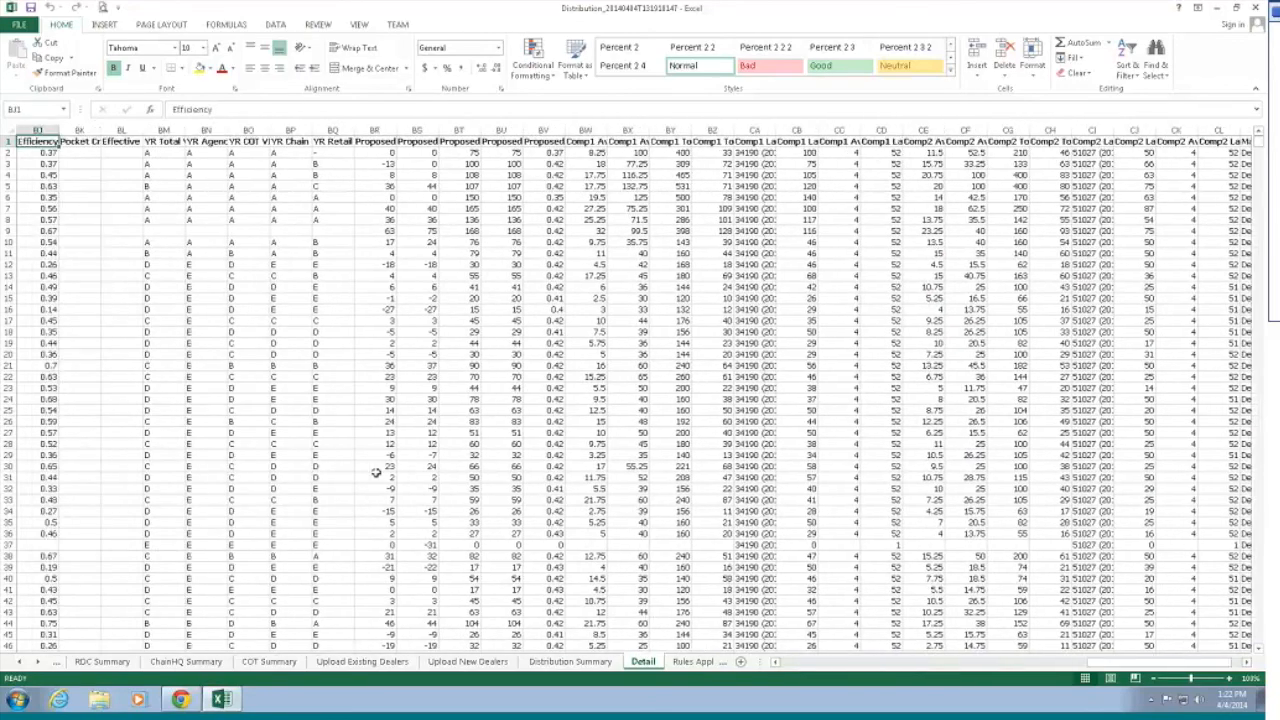
{"action": "key", "text": "Left"}
{"action": "key", "text": "Left"}
{"action": "key", "text": "Left"}
{"action": "key", "text": "Left"}
{"action": "key", "text": "Left"}
{"action": "key", "text": "Left"}
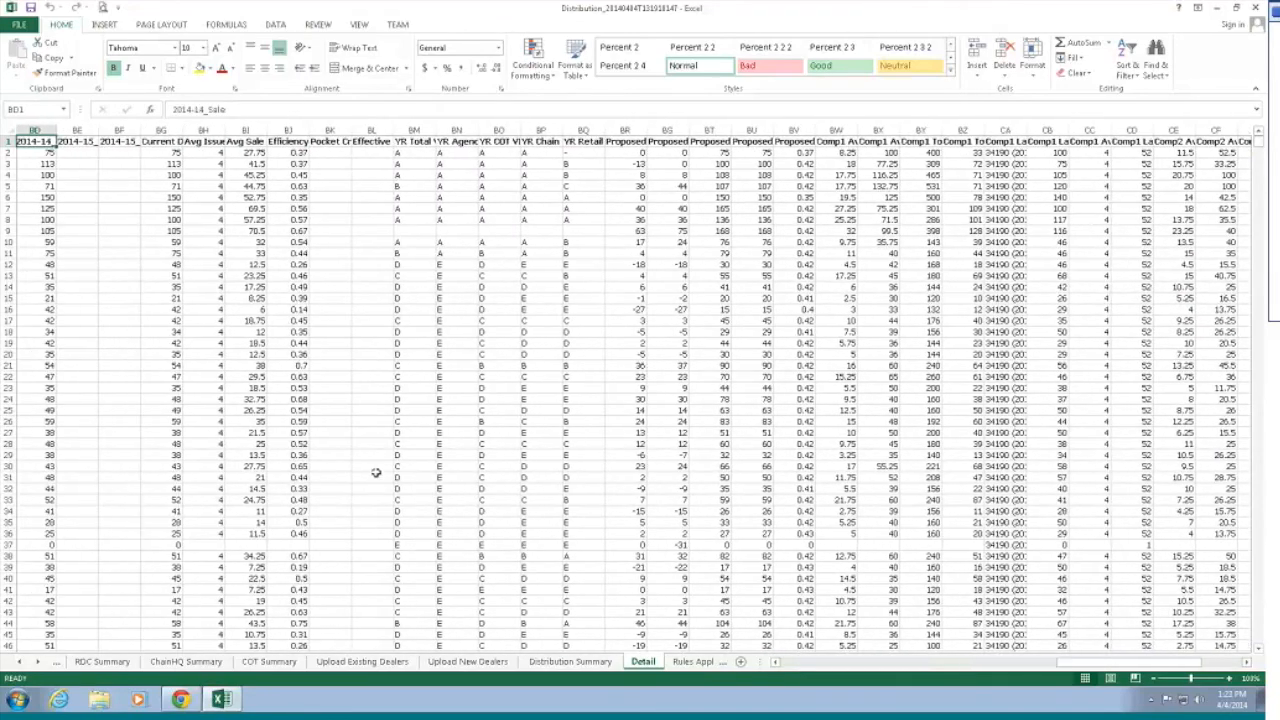
{"action": "key", "text": "Left"}
{"action": "key", "text": "Left"}
{"action": "key", "text": "Left"}
{"action": "key", "text": "Left"}
{"action": "key", "text": "Left"}
{"action": "key", "text": "Left"}
{"action": "key", "text": "Left"}
{"action": "key", "text": "Left"}
{"action": "key", "text": "Left"}
{"action": "key", "text": "Left"}
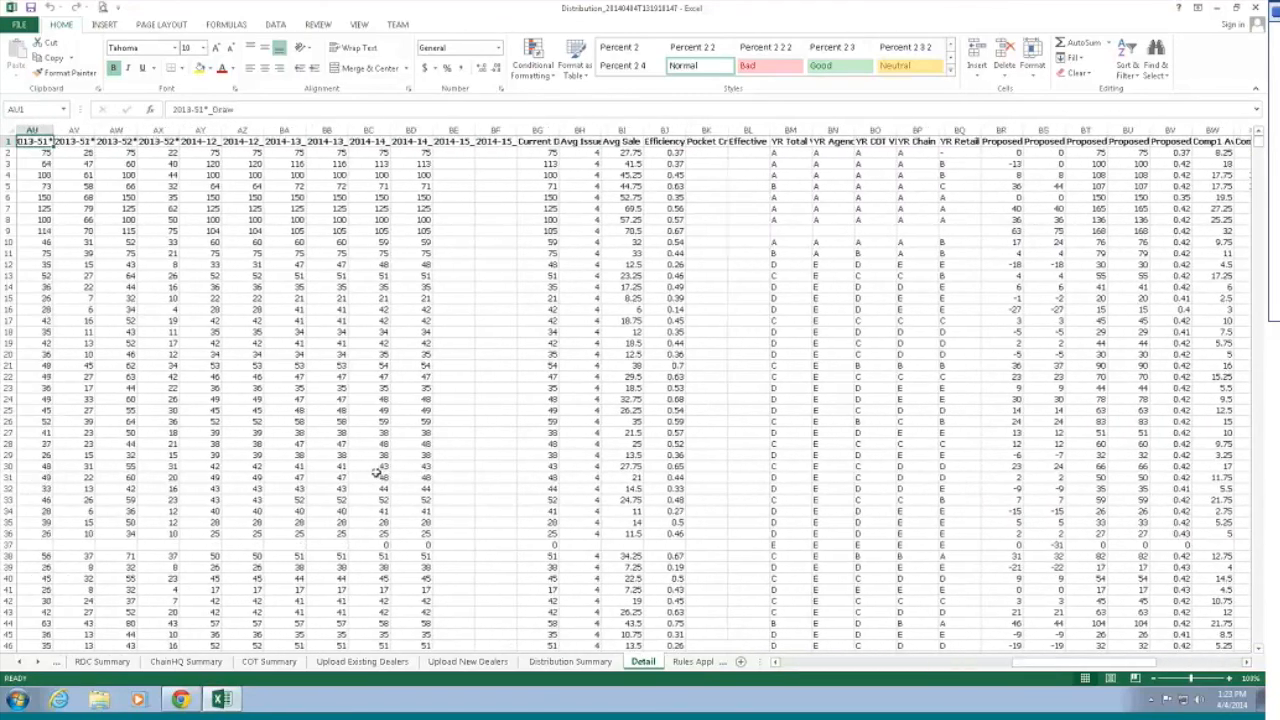
{"action": "key", "text": "Left"}
{"action": "key", "text": "Left"}
{"action": "key", "text": "Left"}
{"action": "key", "text": "Right"}
{"action": "key", "text": "Right"}
{"action": "key", "text": "Right"}
{"action": "key", "text": "Right"}
{"action": "key", "text": "Right"}
{"action": "key", "text": "Right"}
{"action": "key", "text": "Right"}
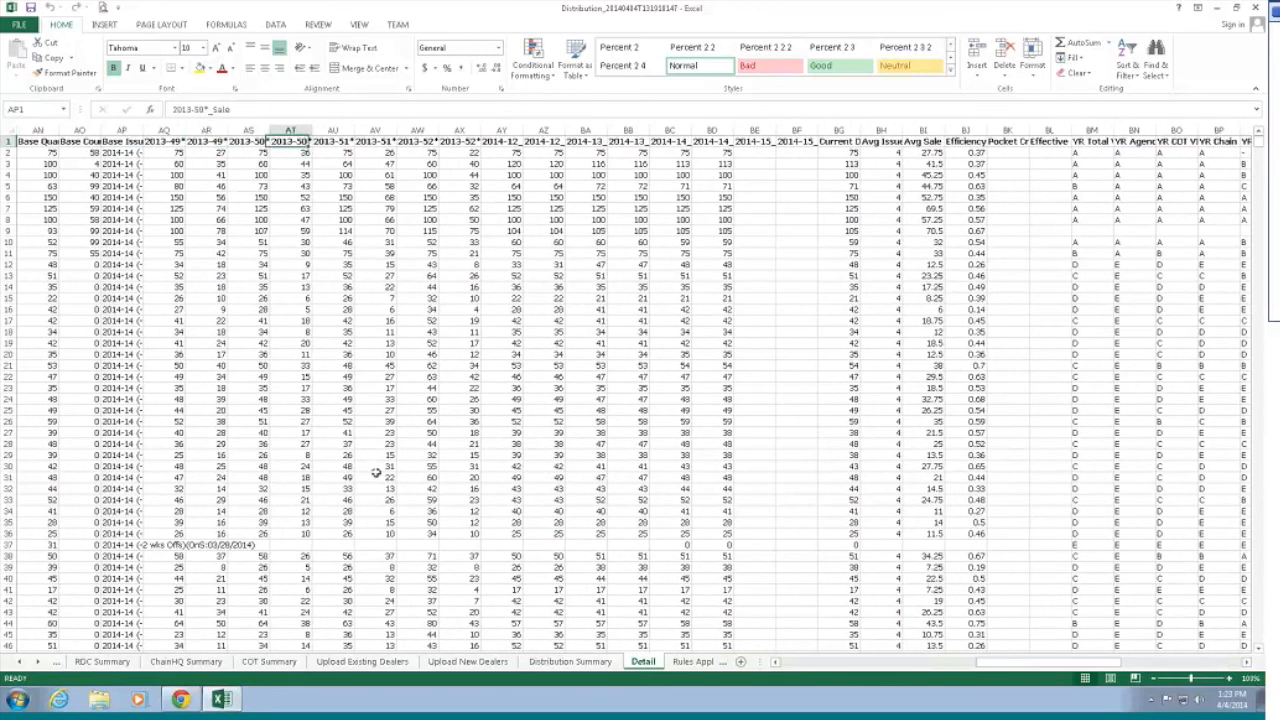
{"action": "key", "text": "Left"}
{"action": "key", "text": "Left"}
{"action": "key", "text": "Left"}
{"action": "key", "text": "Left"}
{"action": "key", "text": "Left"}
{"action": "key", "text": "Left"}
{"action": "key", "text": "Left"}
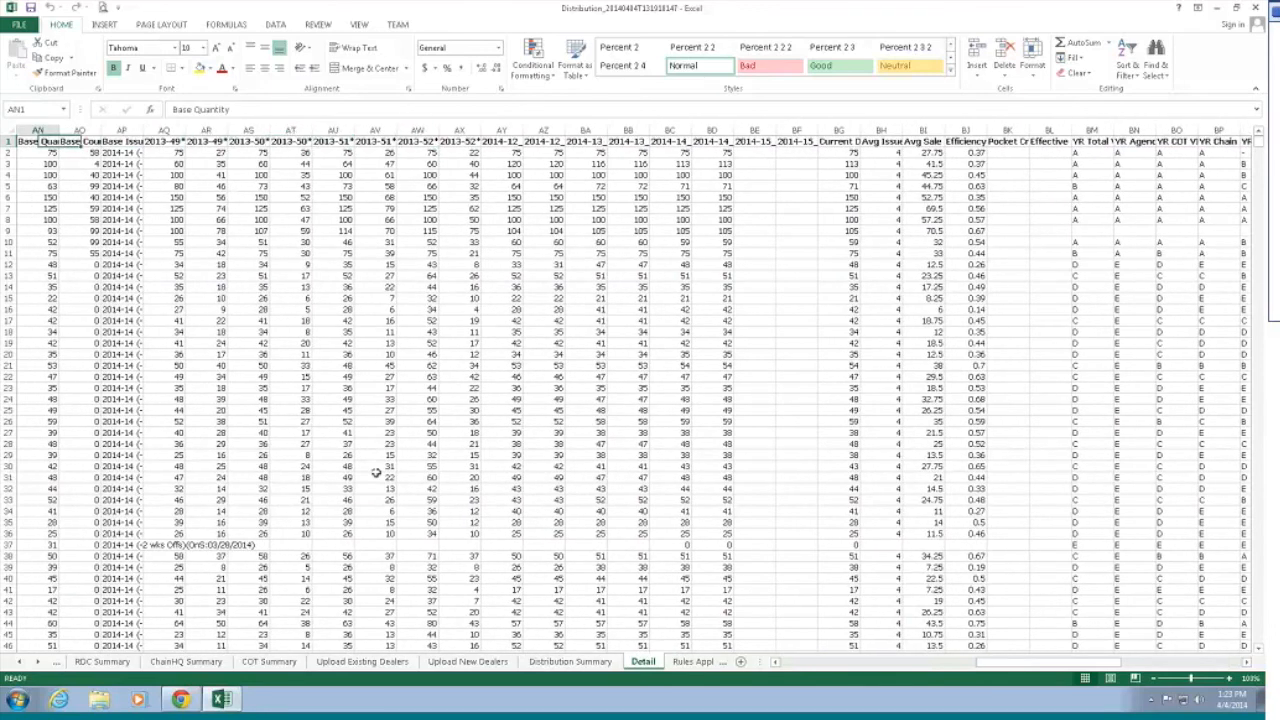
{"action": "key", "text": "Left"}
{"action": "key", "text": "Left"}
{"action": "key", "text": "Left"}
{"action": "key", "text": "Left"}
{"action": "key", "text": "Left"}
{"action": "key", "text": "Left"}
{"action": "key", "text": "Left"}
{"action": "key", "text": "Left"}
{"action": "key", "text": "Left"}
{"action": "key", "text": "Left"}
{"action": "key", "text": "Left"}
{"action": "key", "text": "Left"}
{"action": "key", "text": "Left"}
{"action": "key", "text": "Left"}
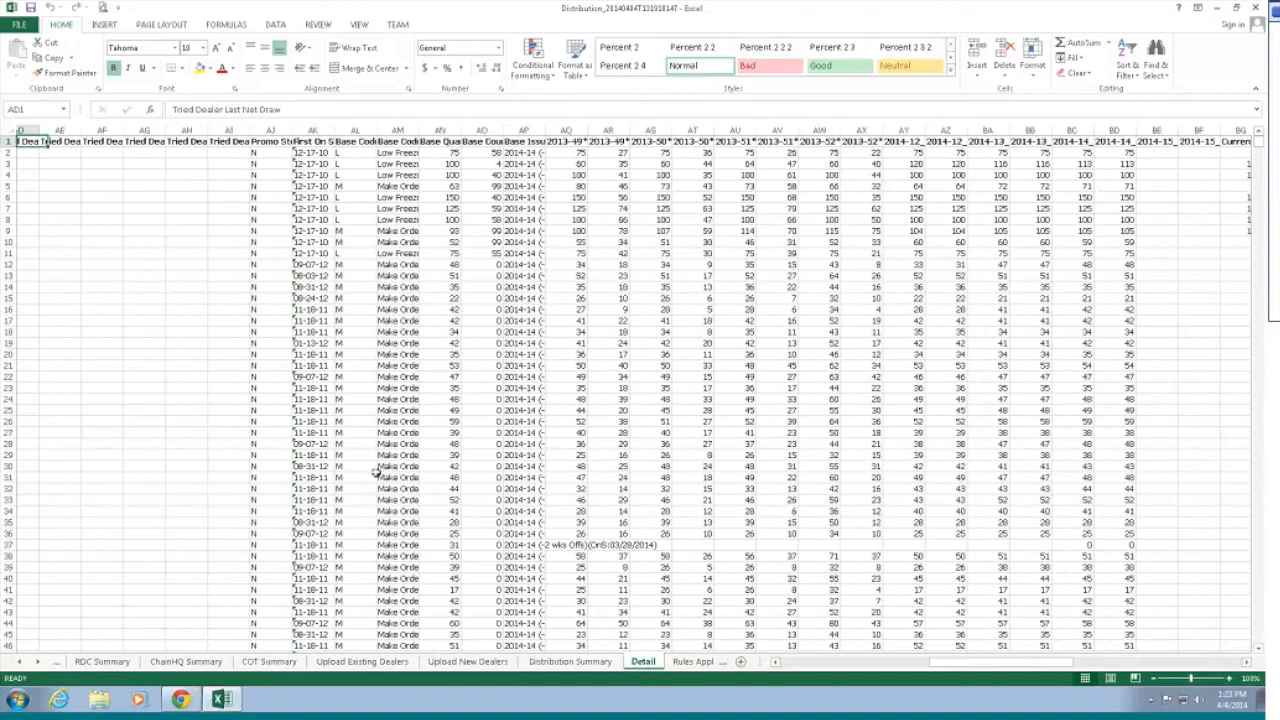
{"action": "key", "text": "Left"}
{"action": "key", "text": "Left"}
{"action": "key", "text": "Left"}
{"action": "key", "text": "Left"}
{"action": "key", "text": "Left"}
{"action": "key", "text": "Left"}
{"action": "key", "text": "Left"}
{"action": "key", "text": "Left"}
{"action": "key", "text": "Left"}
{"action": "key", "text": "Left"}
{"action": "key", "text": "Left"}
{"action": "key", "text": "Left"}
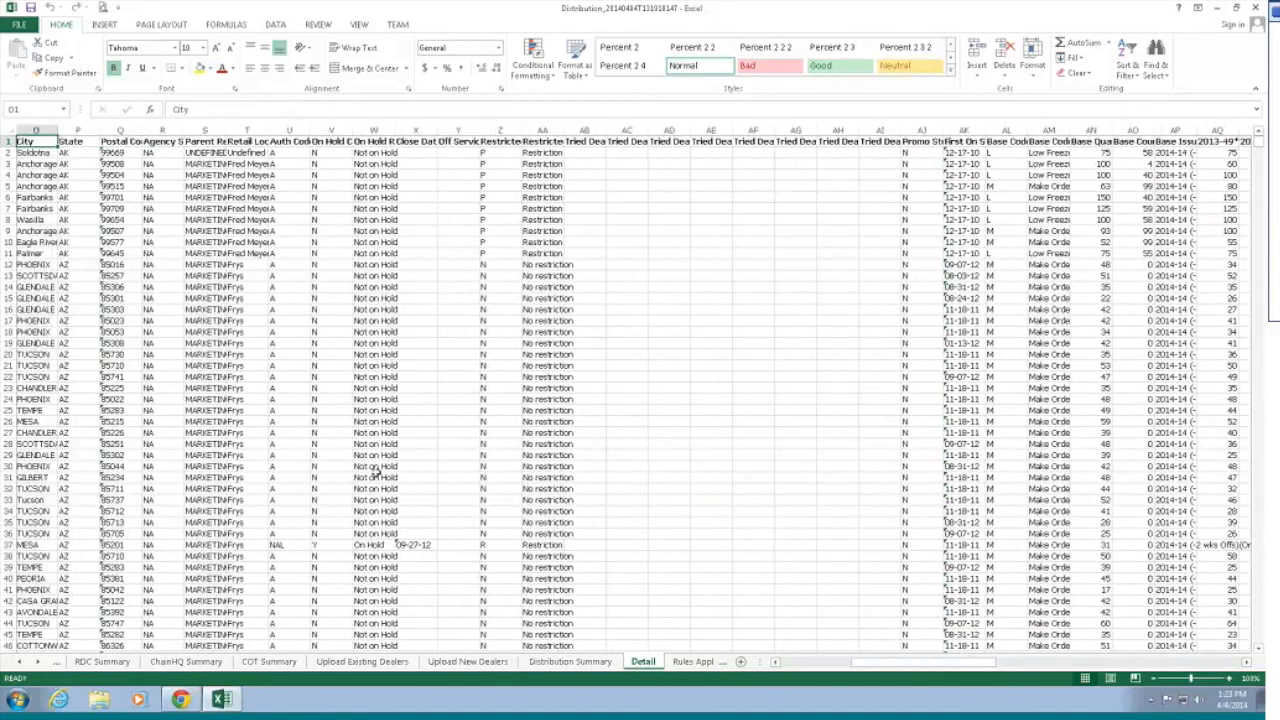
{"action": "key", "text": "Left"}
{"action": "key", "text": "Left"}
{"action": "key", "text": "Left"}
{"action": "key", "text": "Left"}
{"action": "key", "text": "Left"}
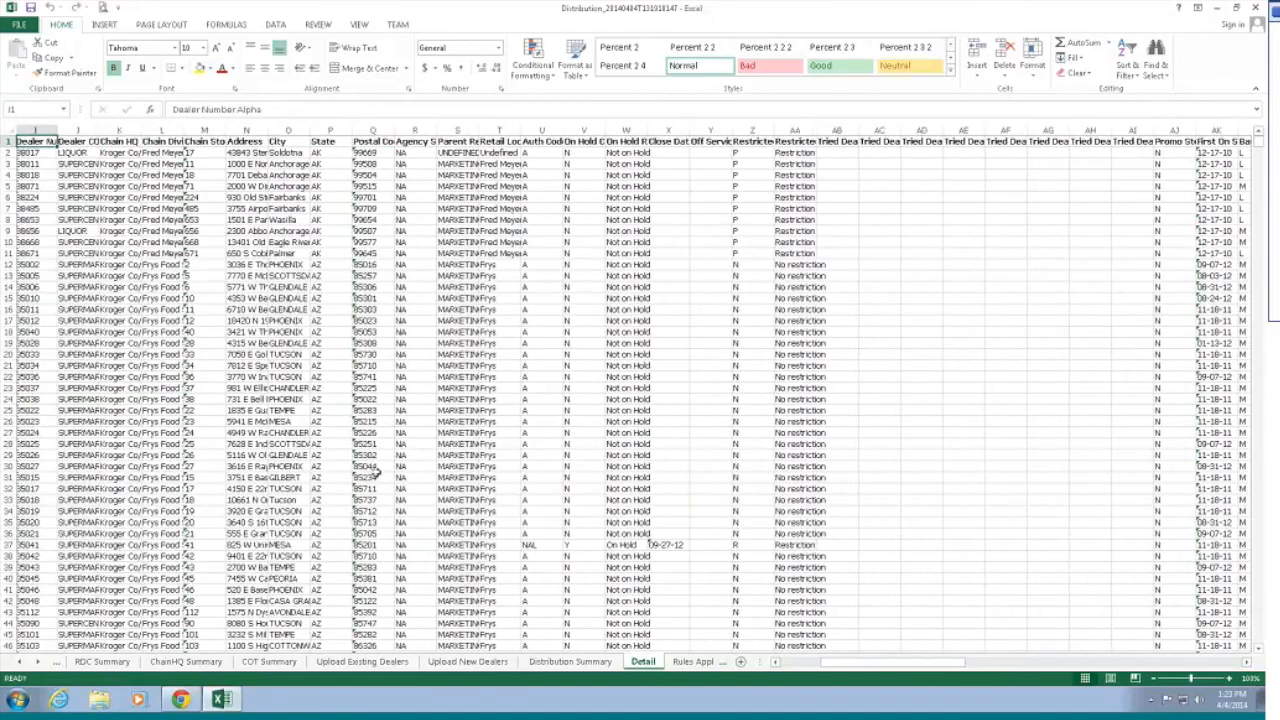
{"action": "key", "text": "Right"}
{"action": "key", "text": "Right"}
{"action": "key", "text": "Right"}
{"action": "key", "text": "Right"}
{"action": "key", "text": "Right"}
{"action": "key", "text": "Right"}
{"action": "key", "text": "Right"}
{"action": "key", "text": "Right"}
{"action": "key", "text": "Right"}
{"action": "key", "text": "Right"}
{"action": "key", "text": "Right"}
{"action": "key", "text": "Right"}
{"action": "key", "text": "Right"}
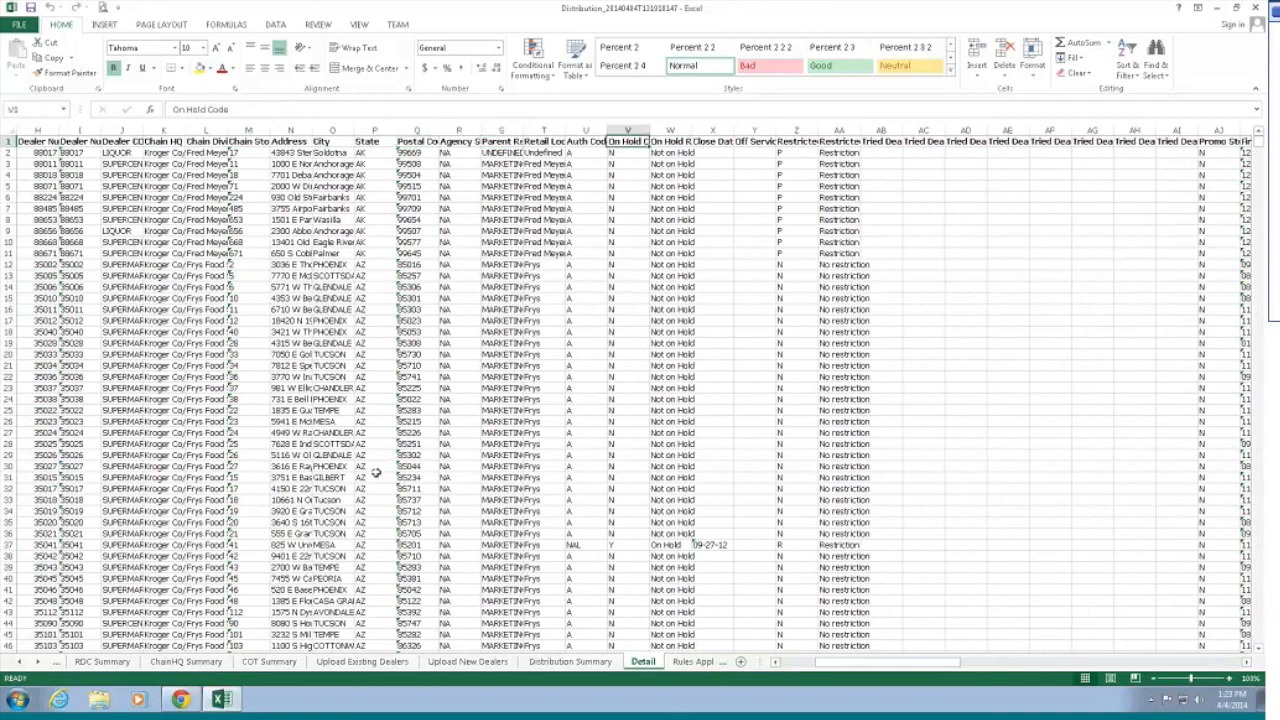
{"action": "key", "text": "Right"}
{"action": "key", "text": "Right"}
{"action": "key", "text": "Right"}
{"action": "key", "text": "Right"}
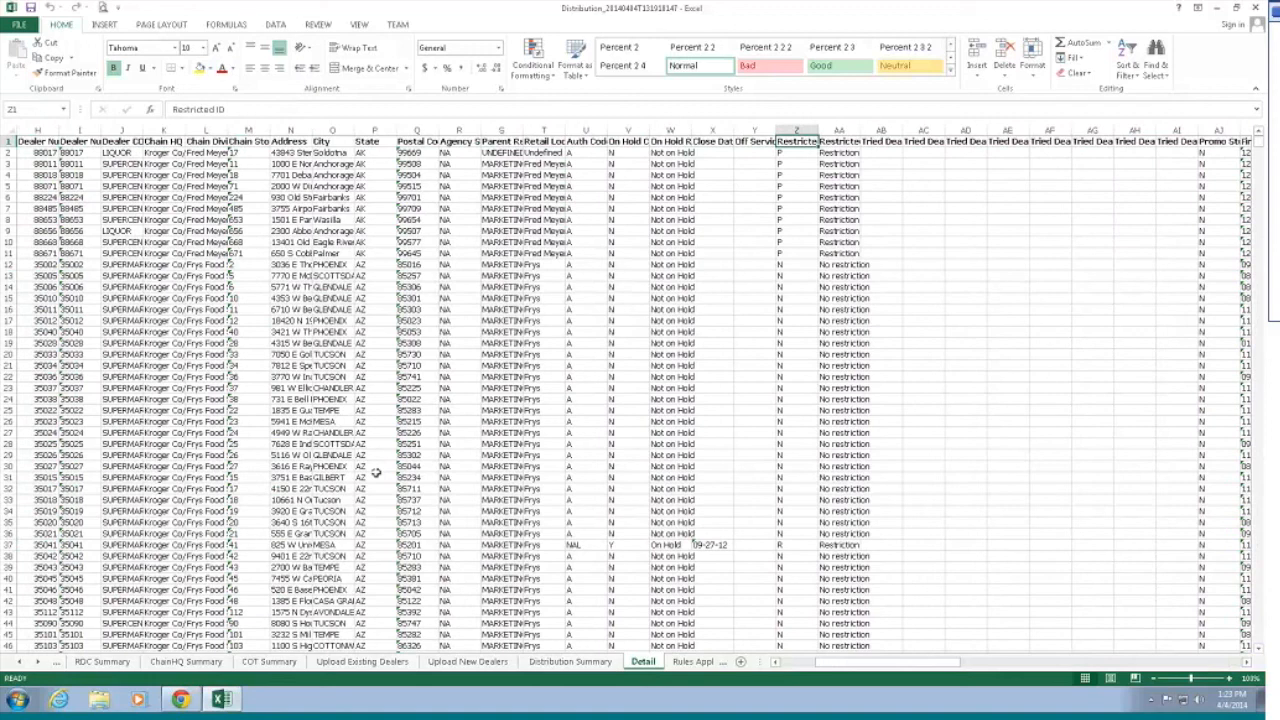
Step: Step right through Restricted ID Roll Up, Base Quantity, draw, YR Total and proposed base columns
{"action": "key", "text": "Right"}
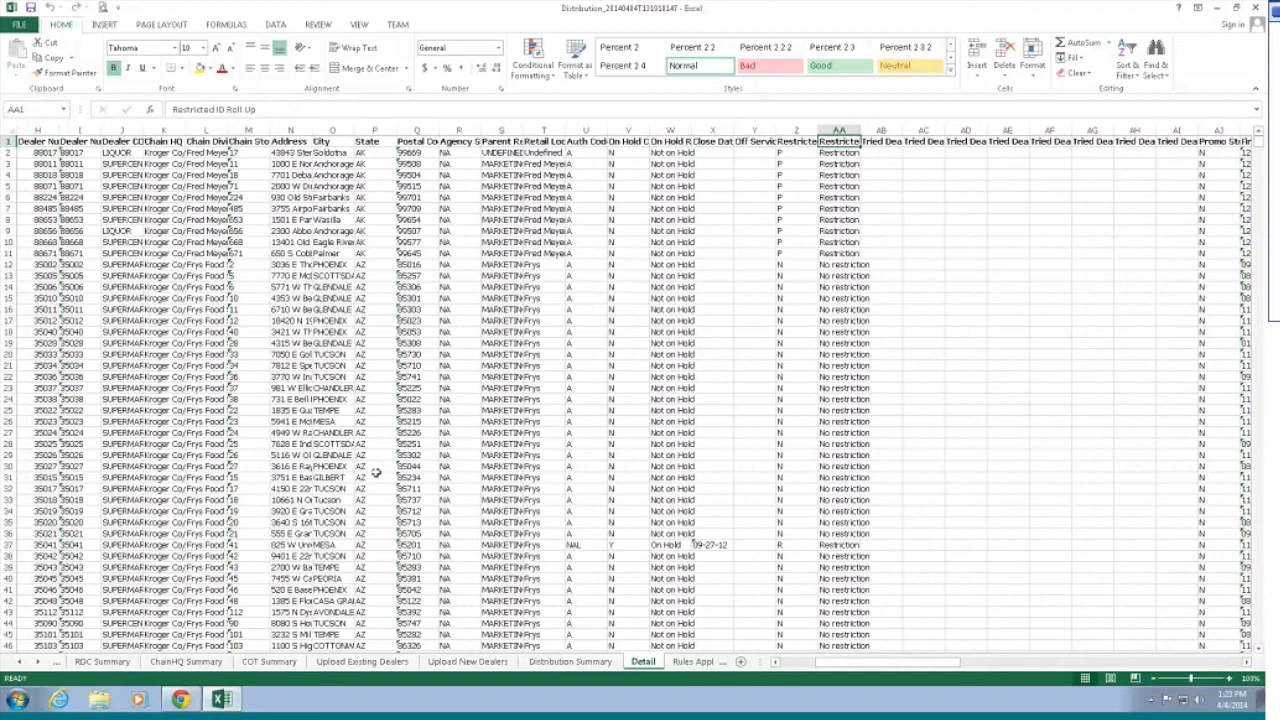
{"action": "key", "text": "Right"}
{"action": "key", "text": "Right"}
{"action": "key", "text": "Right"}
{"action": "key", "text": "Right"}
{"action": "key", "text": "Right"}
{"action": "key", "text": "Right"}
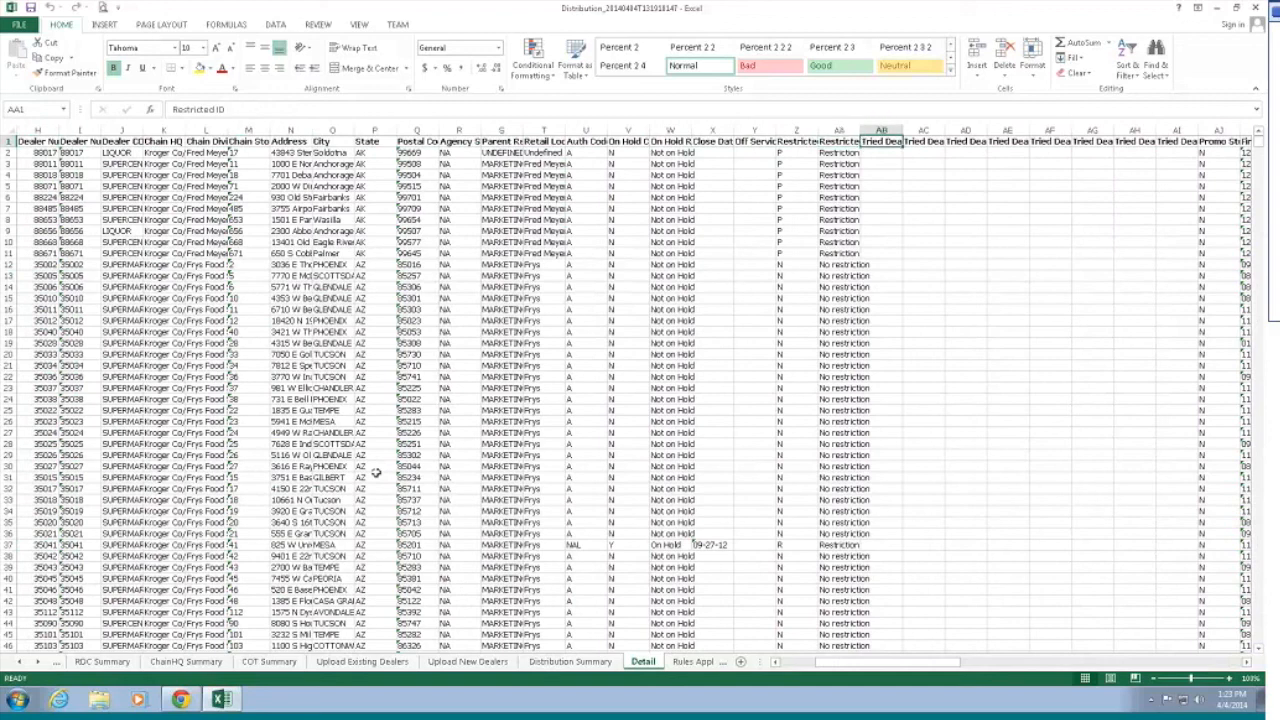
{"action": "key", "text": "Right"}
{"action": "key", "text": "Right"}
{"action": "key", "text": "Right"}
{"action": "key", "text": "Right"}
{"action": "key", "text": "Right"}
{"action": "key", "text": "Right"}
{"action": "key", "text": "Right"}
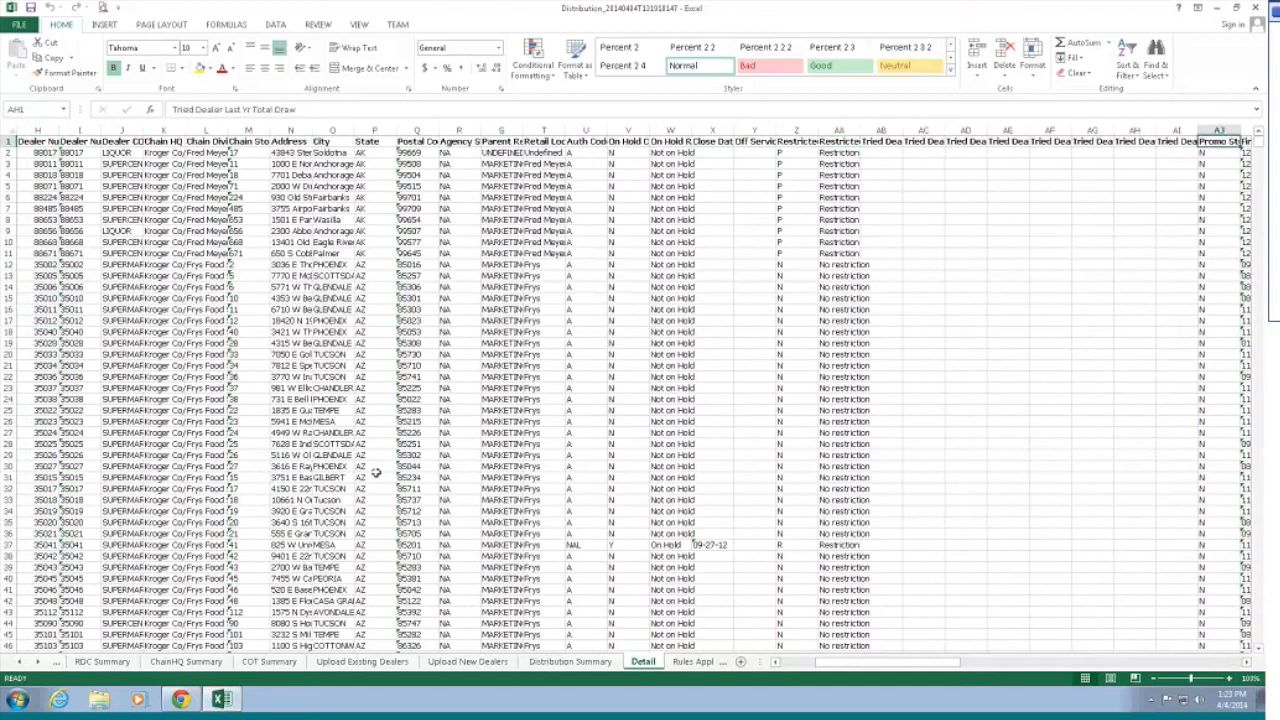
{"action": "key", "text": "Right"}
{"action": "key", "text": "Right"}
{"action": "key", "text": "Right"}
{"action": "key", "text": "Right"}
{"action": "key", "text": "Right"}
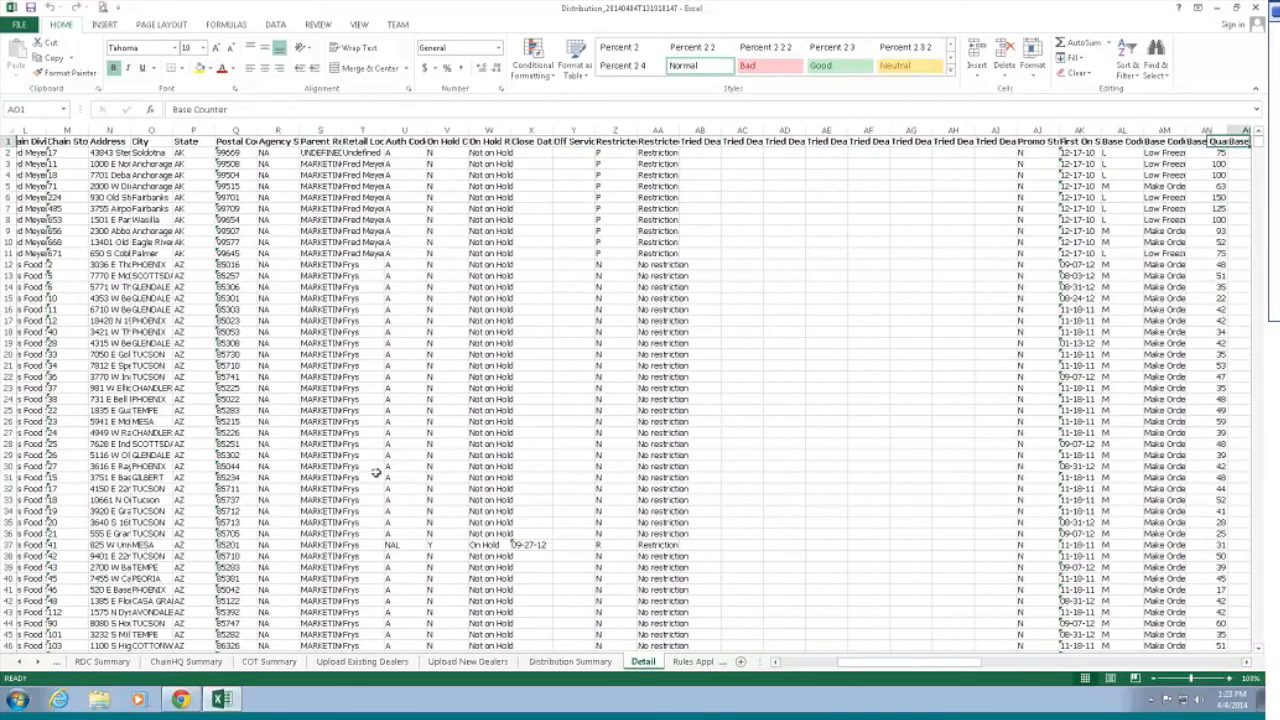
{"action": "key", "text": "Right"}
{"action": "key", "text": "Right"}
{"action": "key", "text": "Right"}
{"action": "key", "text": "Right"}
{"action": "key", "text": "Right"}
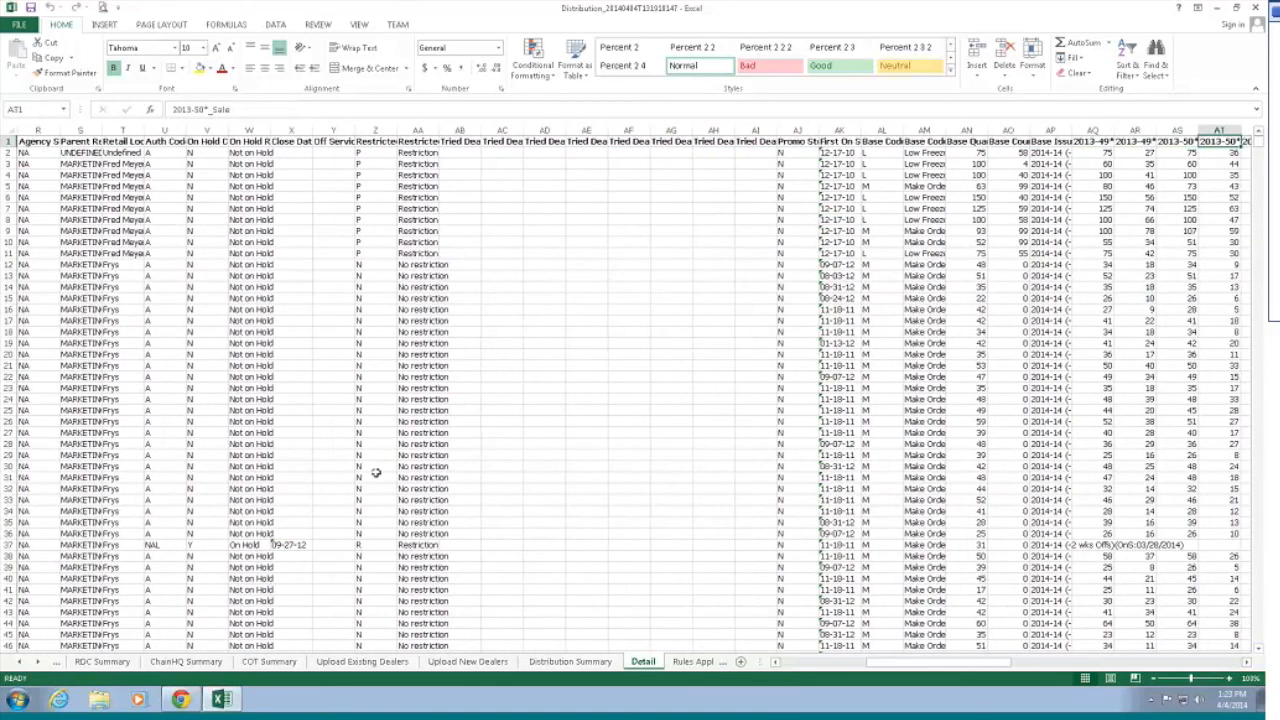
{"action": "key", "text": "Right"}
{"action": "key", "text": "Right"}
{"action": "key", "text": "Right"}
{"action": "key", "text": "Right"}
{"action": "key", "text": "Right"}
{"action": "key", "text": "Right"}
{"action": "key", "text": "Right"}
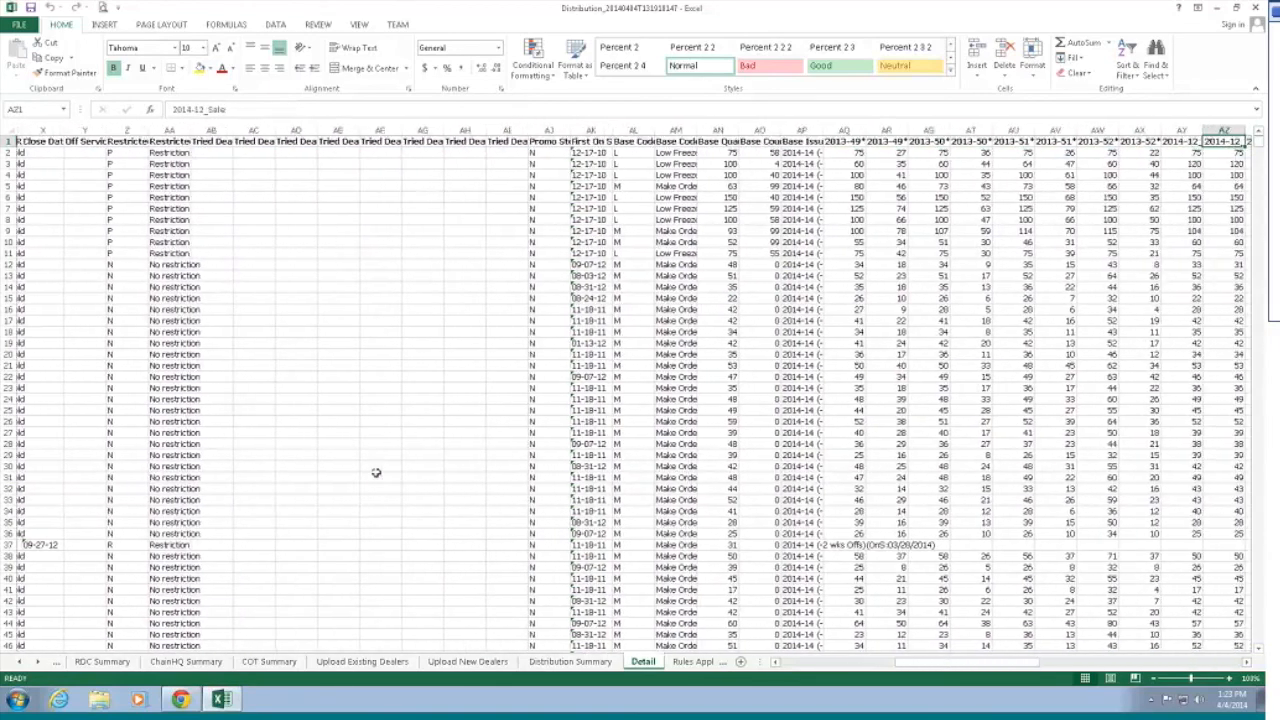
{"action": "key", "text": "Right"}
{"action": "key", "text": "Right"}
{"action": "key", "text": "Right"}
{"action": "key", "text": "Right"}
{"action": "key", "text": "Right"}
{"action": "key", "text": "Right"}
{"action": "key", "text": "Right"}
{"action": "key", "text": "Right"}
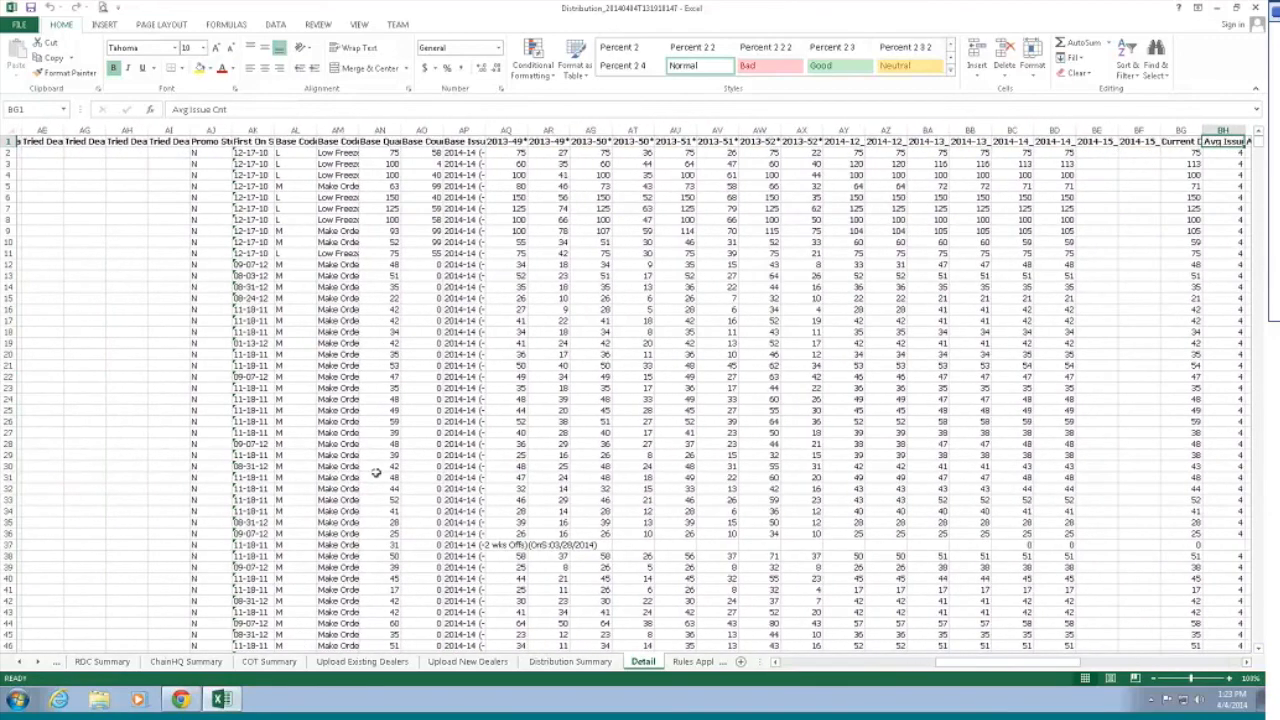
{"action": "key", "text": "Right"}
{"action": "key", "text": "Right"}
{"action": "key", "text": "Right"}
{"action": "key", "text": "Right"}
{"action": "key", "text": "Right"}
{"action": "key", "text": "Right"}
{"action": "key", "text": "Right"}
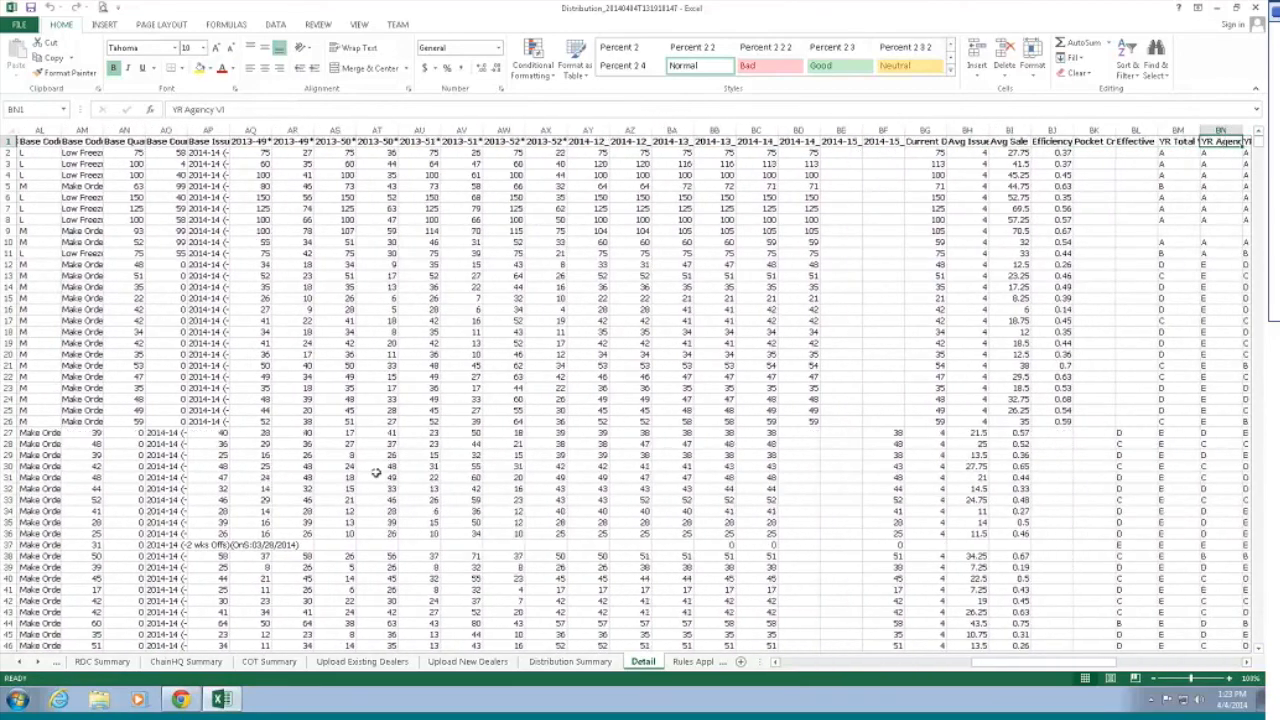
{"action": "key", "text": "Right"}
{"action": "key", "text": "Right"}
{"action": "key", "text": "Right"}
{"action": "key", "text": "Right"}
{"action": "key", "text": "Right"}
{"action": "key", "text": "Right"}
{"action": "key", "text": "Right"}
{"action": "key", "text": "Right"}
{"action": "key", "text": "Right"}
{"action": "key", "text": "Right"}
{"action": "key", "text": "Right"}
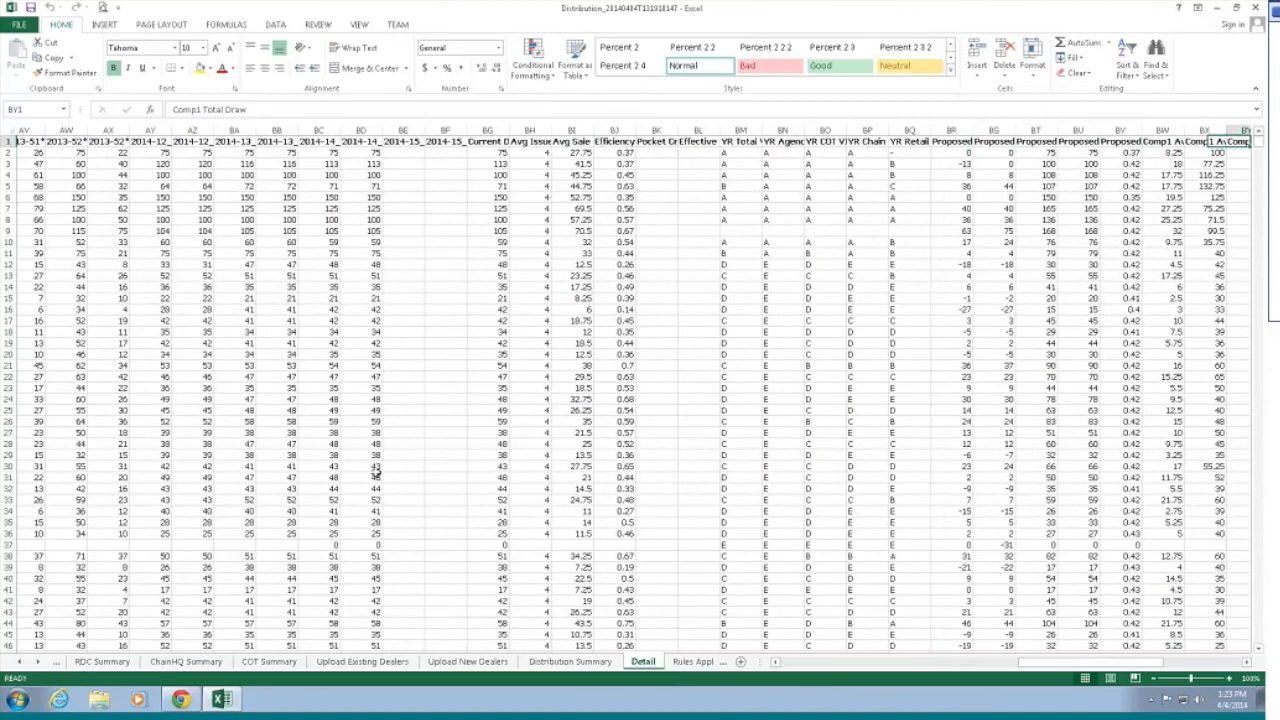
{"action": "key", "text": "Right"}
{"action": "key", "text": "Right"}
{"action": "key", "text": "Right"}
{"action": "key", "text": "Right"}
{"action": "key", "text": "Right"}
{"action": "key", "text": "Right"}
{"action": "key", "text": "Right"}
{"action": "key", "text": "Right"}
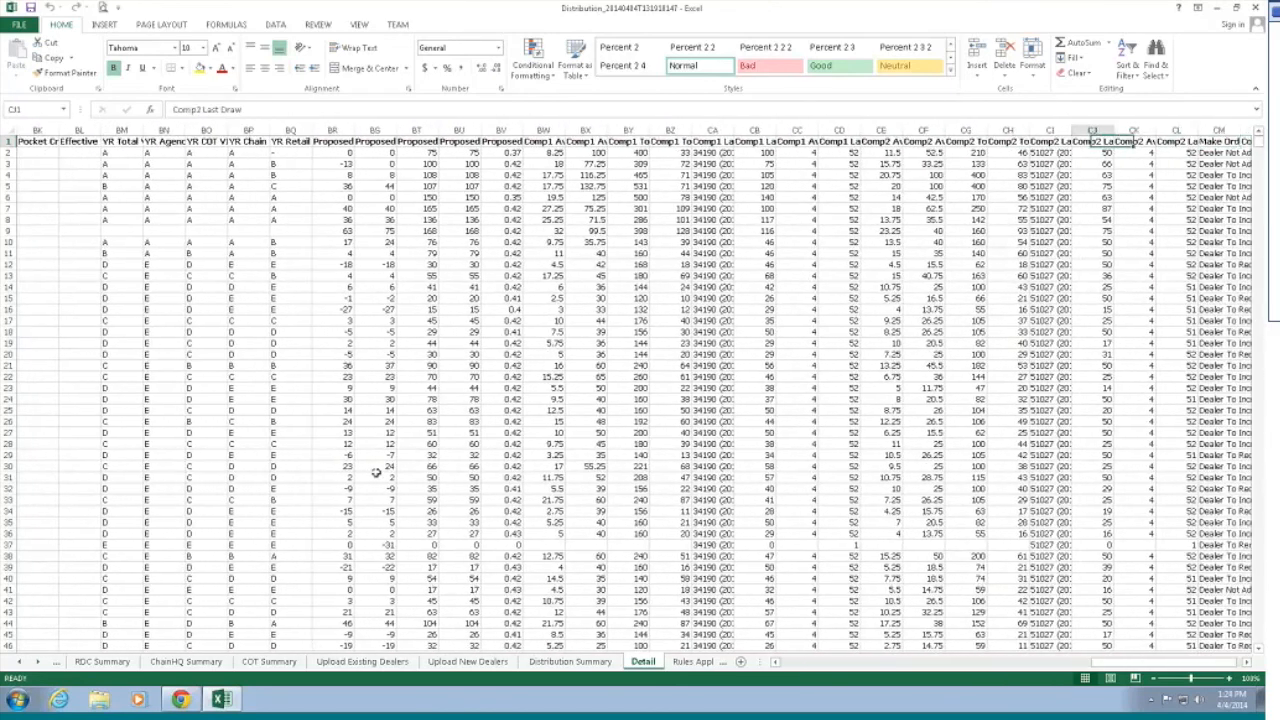
Step: Check the Comp2 and Comments columns, then bring up the Rules Applied sheet and its bottom rows
{"action": "key", "text": "Left"}
{"action": "key", "text": "Left"}
{"action": "key", "text": "Left"}
{"action": "key", "text": "Left"}
{"action": "key", "text": "Left"}
{"action": "key", "text": "Left"}
{"action": "key", "text": "Left"}
{"action": "key", "text": "Left"}
{"action": "key", "text": "Left"}
{"action": "key", "text": "Left"}
{"action": "key", "text": "Left"}
{"action": "key", "text": "Left"}
{"action": "key", "text": "Right"}
{"action": "key", "text": "Right"}
{"action": "key", "text": "Right"}
{"action": "key", "text": "Right"}
{"action": "key", "text": "Right"}
{"action": "key", "text": "Right"}
{"action": "key", "text": "Right"}
{"action": "key", "text": "Right"}
{"action": "key", "text": "Right"}
{"action": "key", "text": "Right"}
{"action": "key", "text": "Right"}
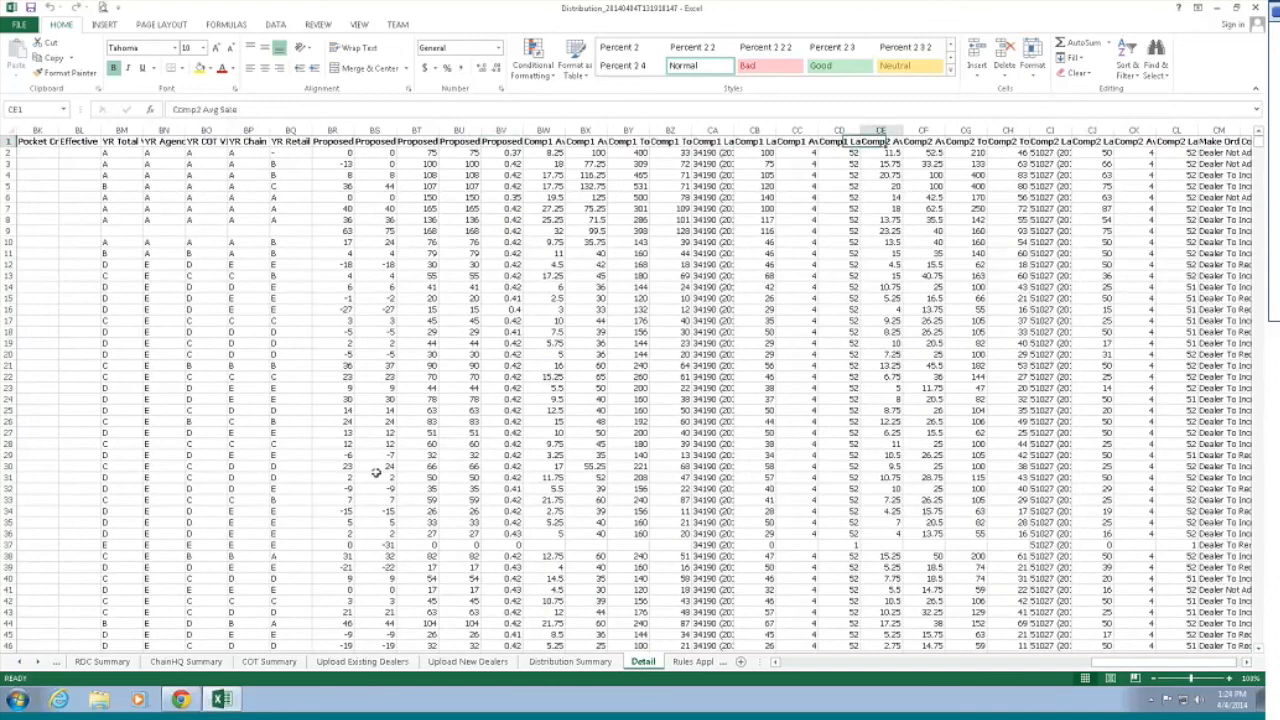
{"action": "key", "text": "Right"}
{"action": "key", "text": "Right"}
{"action": "key", "text": "Right"}
{"action": "key", "text": "Right"}
{"action": "key", "text": "Right"}
{"action": "key", "text": "Right"}
{"action": "key", "text": "Right"}
{"action": "key", "text": "Right"}
{"action": "key", "text": "Right"}
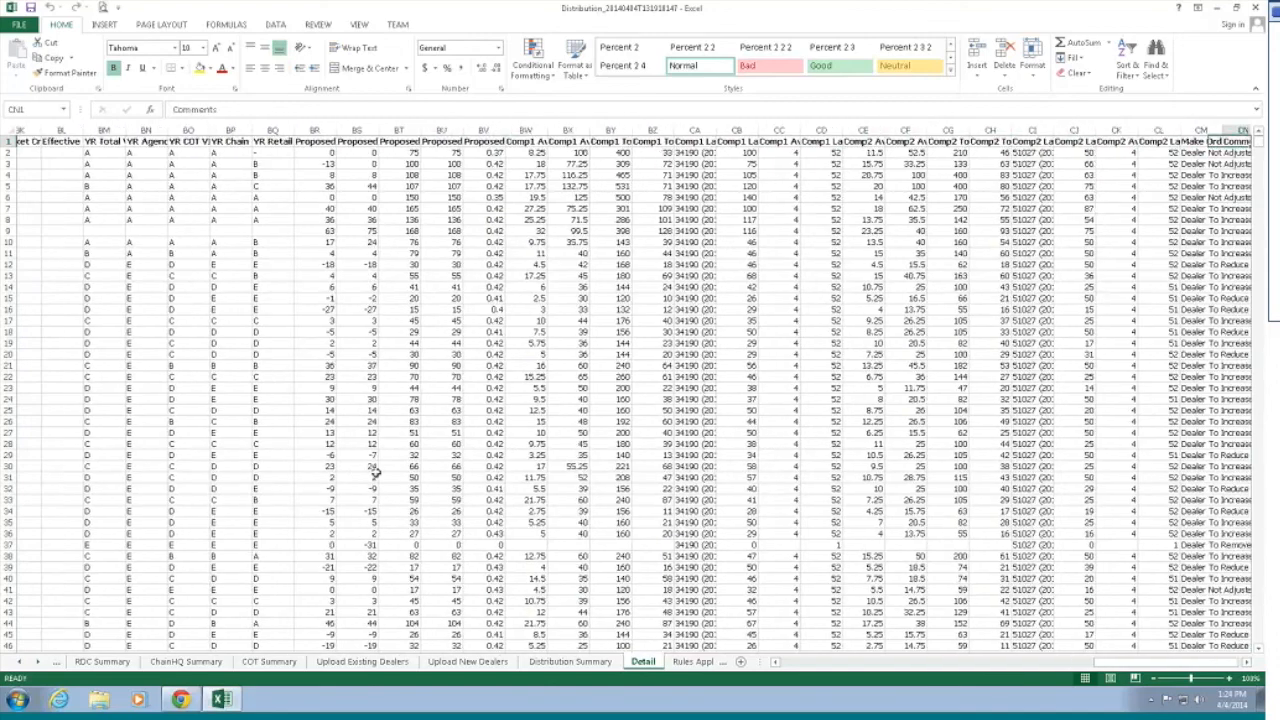
{"action": "key", "text": "Right"}
{"action": "key", "text": "Right"}
{"action": "key", "text": "Right"}
{"action": "key", "text": "Right"}
{"action": "key", "text": "Right"}
{"action": "key", "text": "Right"}
{"action": "key", "text": "Right"}
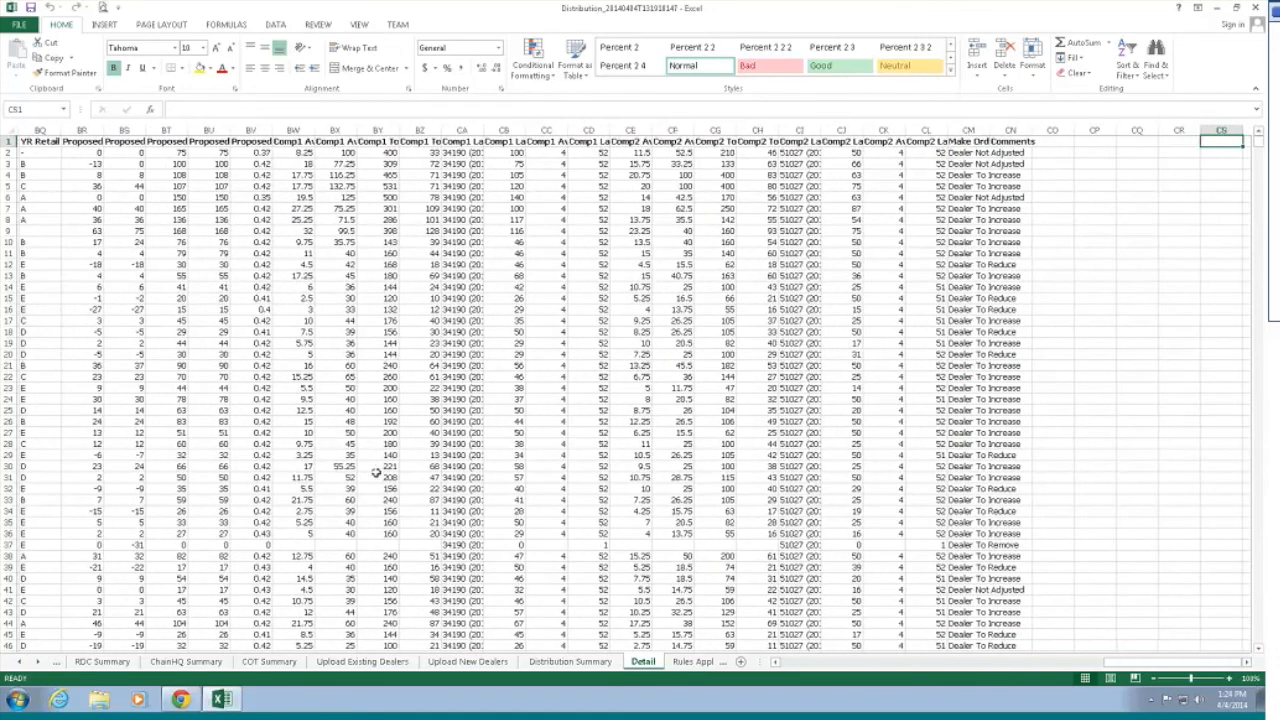
{"action": "key", "text": "Right"}
{"action": "key", "text": "Left"}
{"action": "key", "text": "Left"}
{"action": "key", "text": "Left"}
{"action": "key", "text": "Left"}
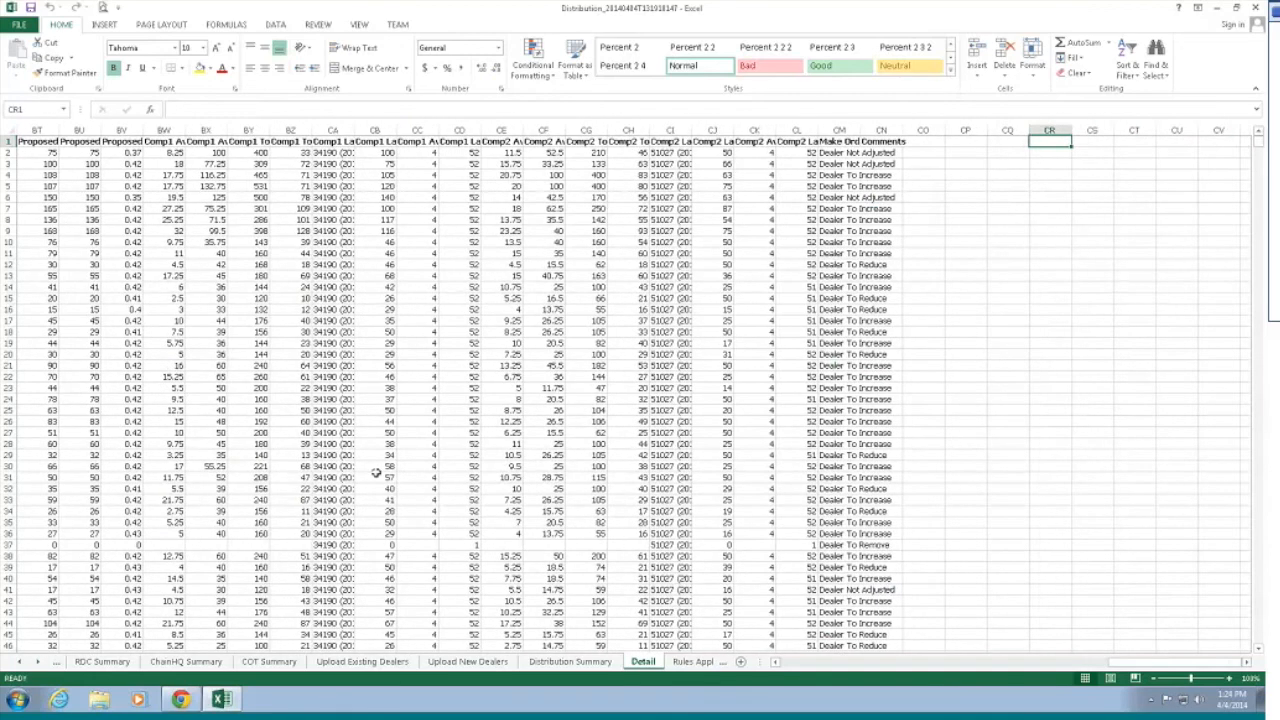
{"action": "key", "text": "ctrl+Page_Down"}
{"action": "key", "text": "Page_Down"}
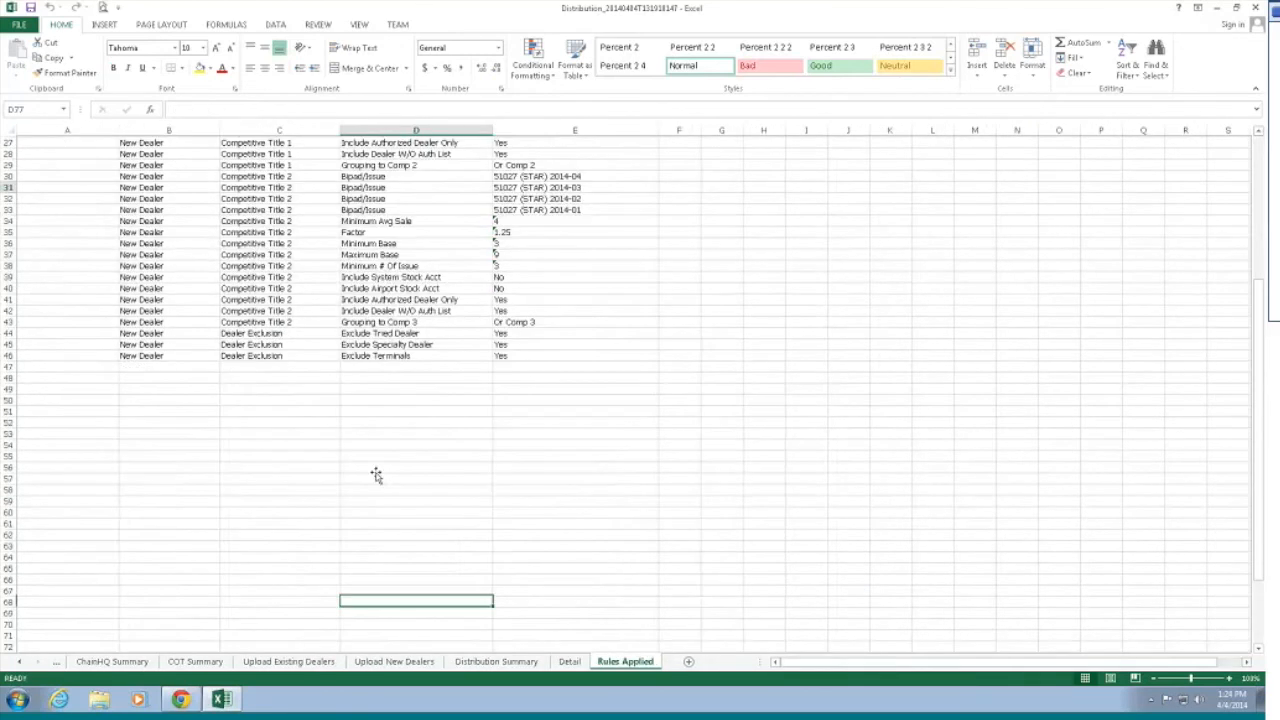
Step: Return to the top of the rules, then browse back through Detail, COT, Agency and upload sheets
{"action": "key", "text": "Page_Up"}
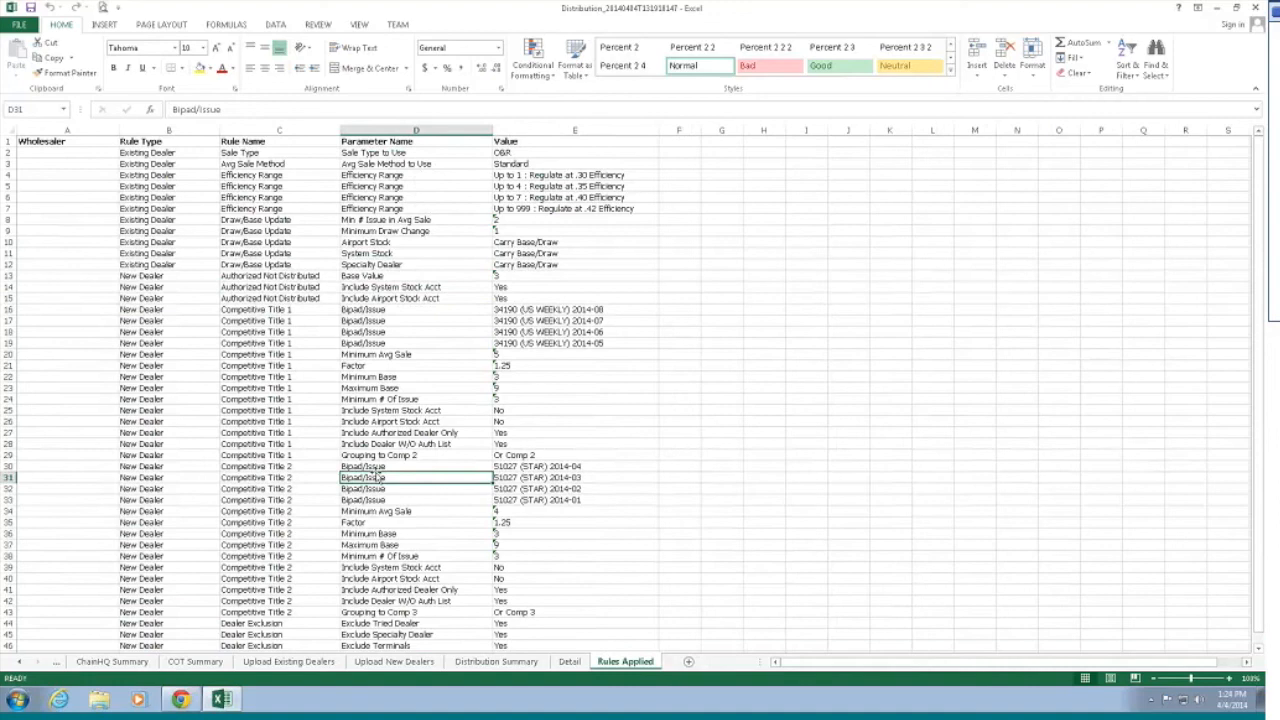
{"action": "key", "text": "ctrl+Page_Up"}
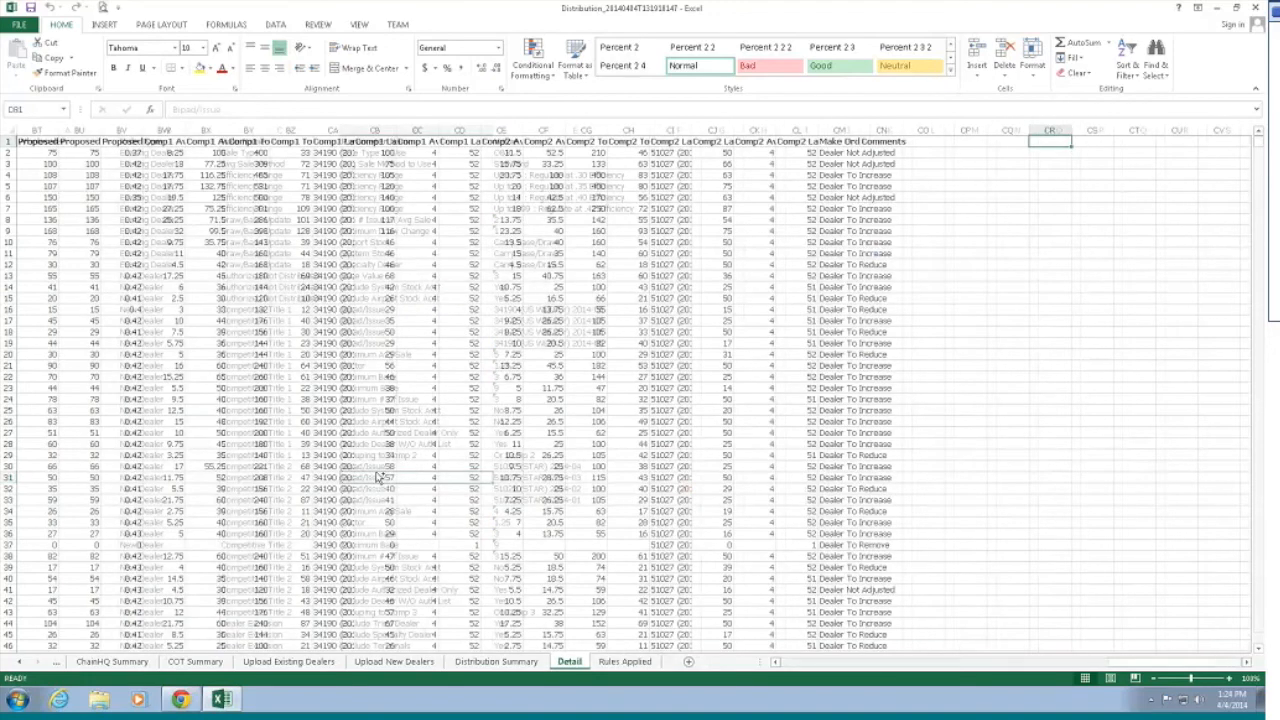
{"action": "key", "text": "ctrl+Page_Up"}
{"action": "key", "text": "ctrl+Page_Up"}
{"action": "key", "text": "ctrl+Page_Up"}
{"action": "key", "text": "ctrl+Page_Up"}
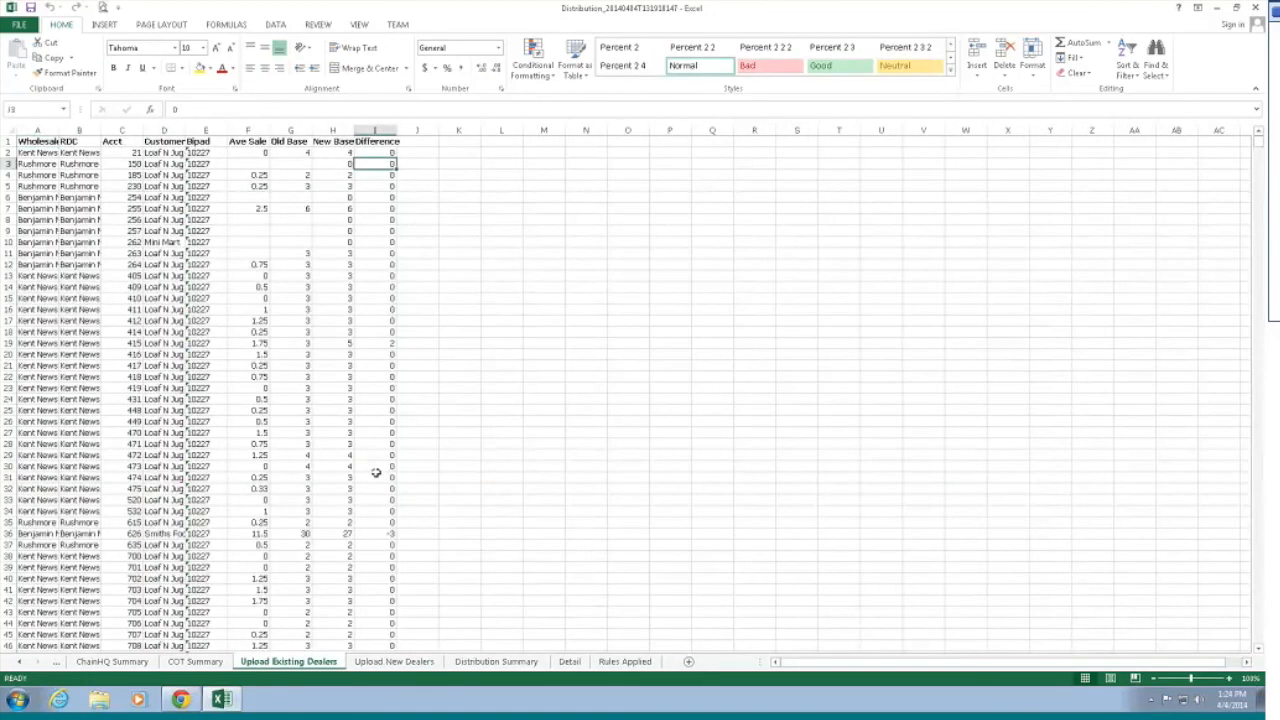
{"action": "key", "text": "ctrl+Page_Up"}
{"action": "key", "text": "ctrl+Page_Up"}
{"action": "key", "text": "ctrl+Page_Up"}
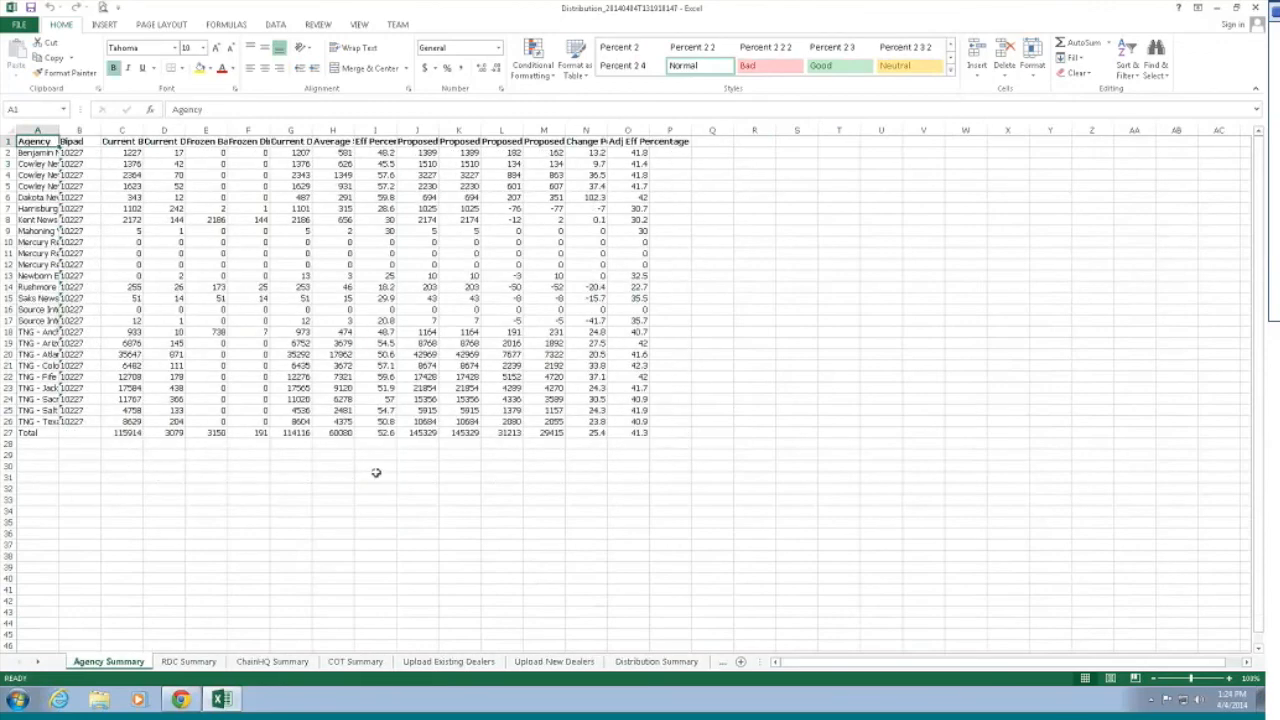
{"action": "key", "text": "ctrl+Page_Down"}
{"action": "key", "text": "ctrl+Page_Down"}
{"action": "key", "text": "ctrl+Page_Down"}
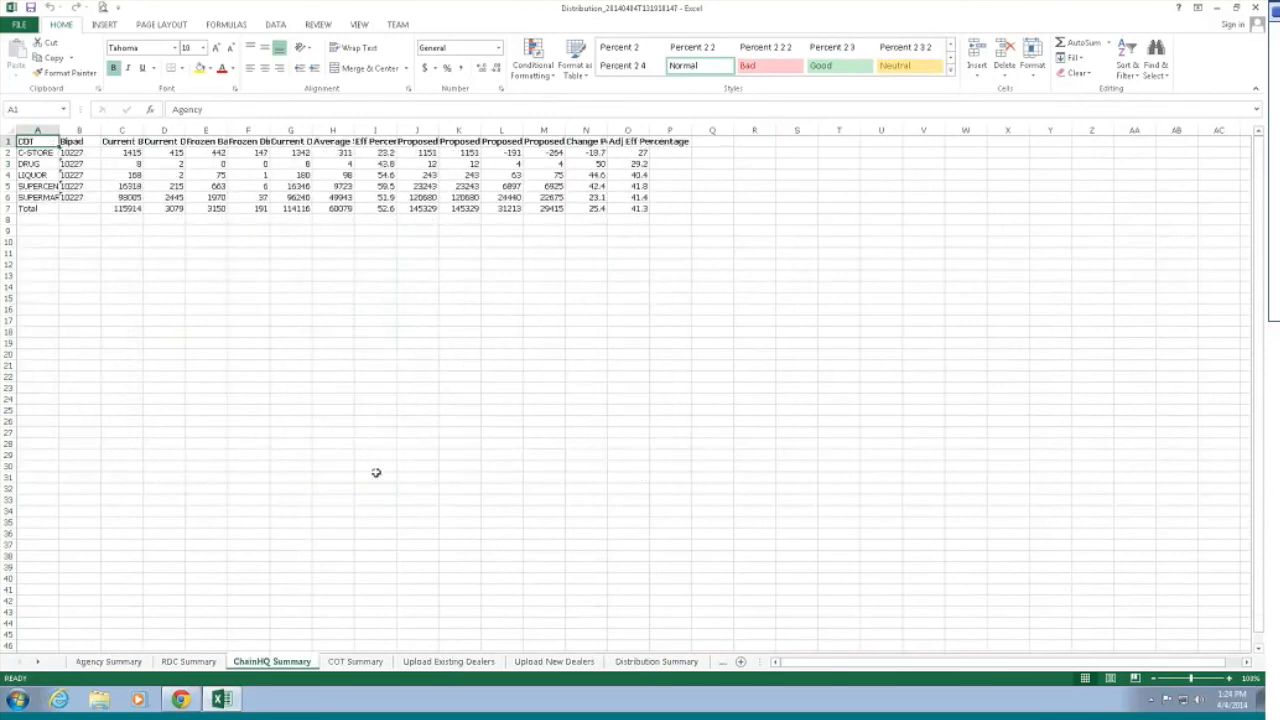
{"action": "key", "text": "ctrl+Page_Down"}
{"action": "key", "text": "ctrl+Page_Down"}
{"action": "key", "text": "ctrl+Page_Down"}
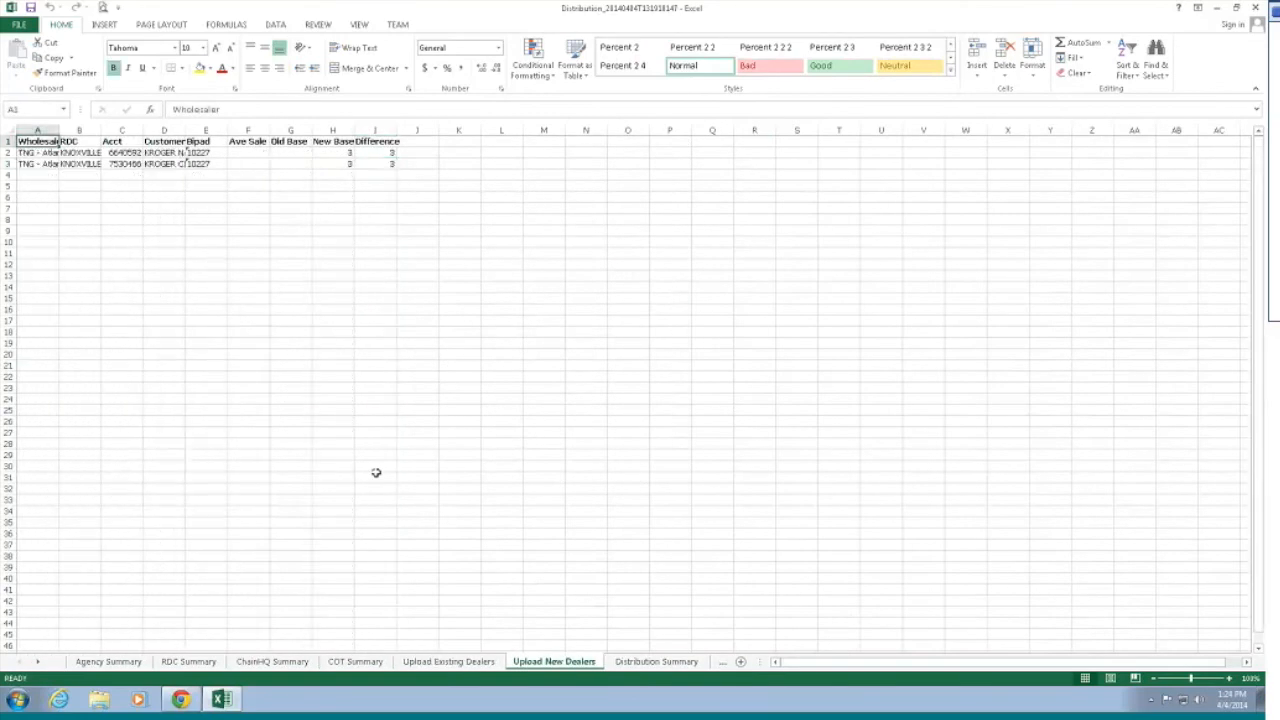
{"action": "key", "text": "ctrl+Page_Up"}
{"action": "key", "text": "ctrl+Page_Up"}
{"action": "key", "text": "ctrl+Page_Up"}
{"action": "key", "text": "ctrl+Page_Up"}
{"action": "key", "text": "ctrl+Page_Up"}
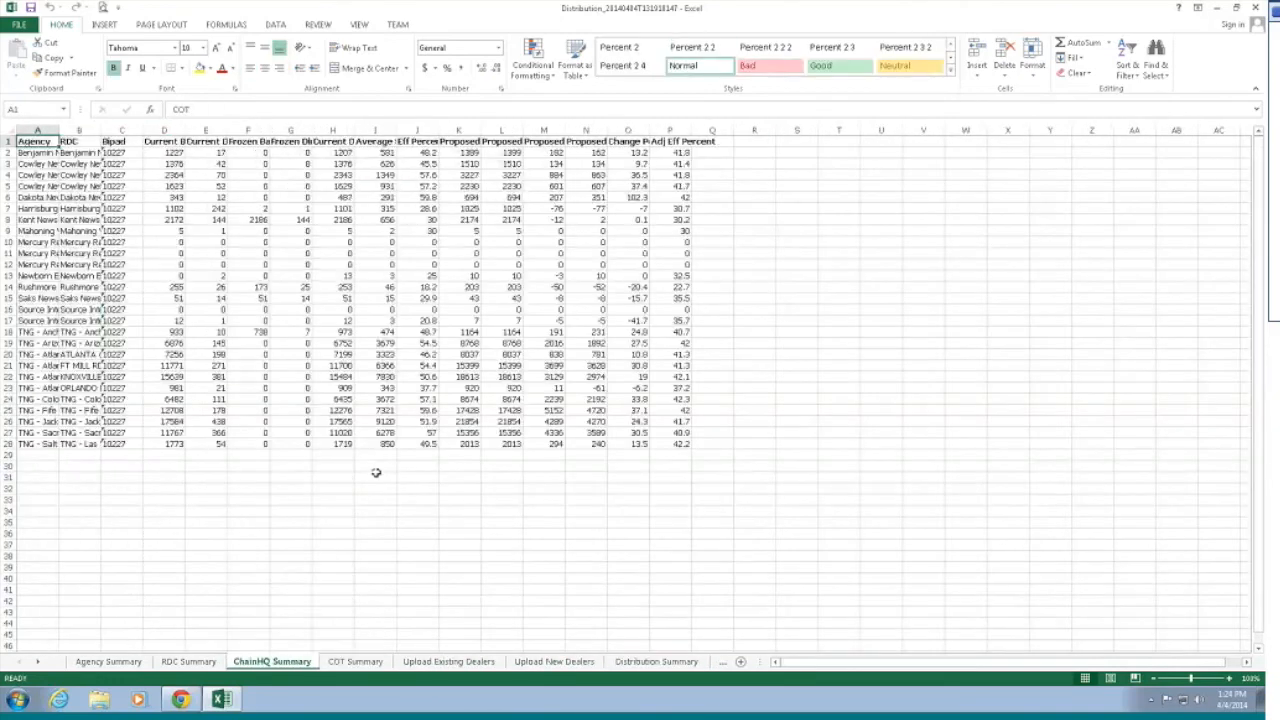
{"action": "key", "text": "ctrl+Page_Down"}
{"action": "key", "text": "ctrl+Page_Down"}
{"action": "key", "text": "ctrl+Page_Down"}
{"action": "key", "text": "ctrl+Page_Down"}
{"action": "key", "text": "ctrl+Page_Down"}
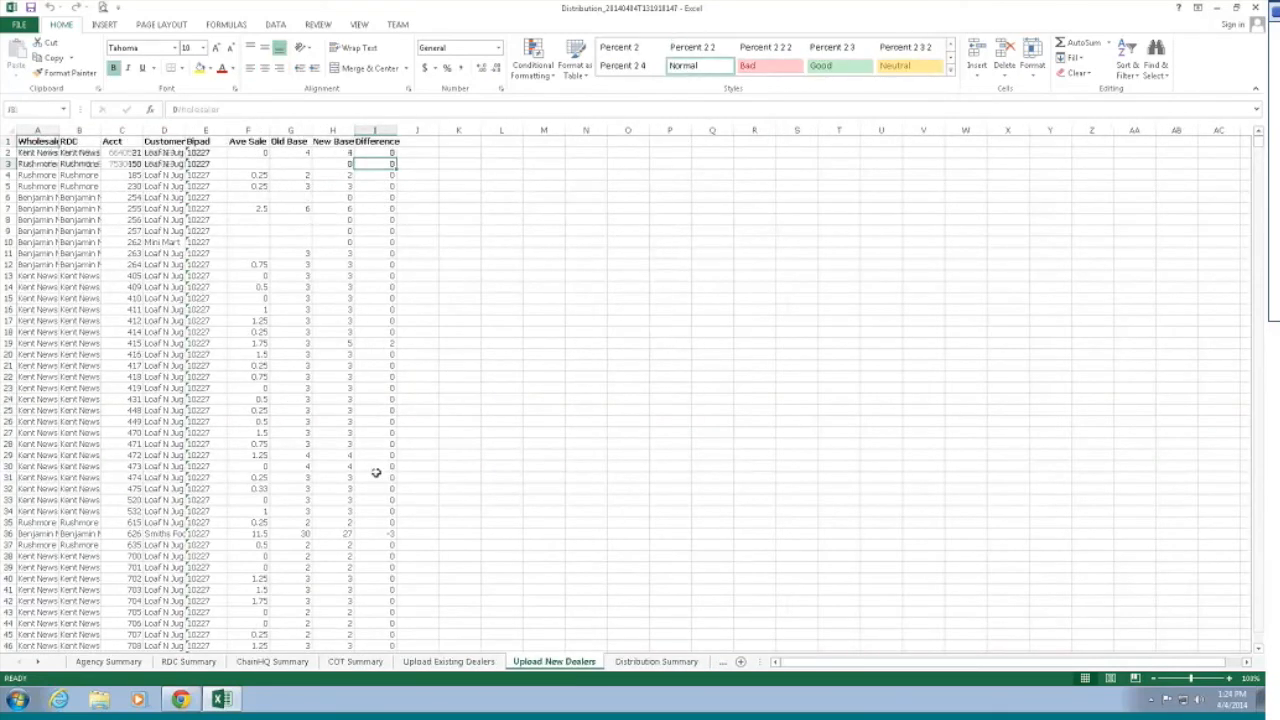
Step: Step back through the earlier summary sheets, then close the Distribution workbook without saving
{"action": "key", "text": "ctrl+Page_Up"}
{"action": "key", "text": "ctrl+Page_Up"}
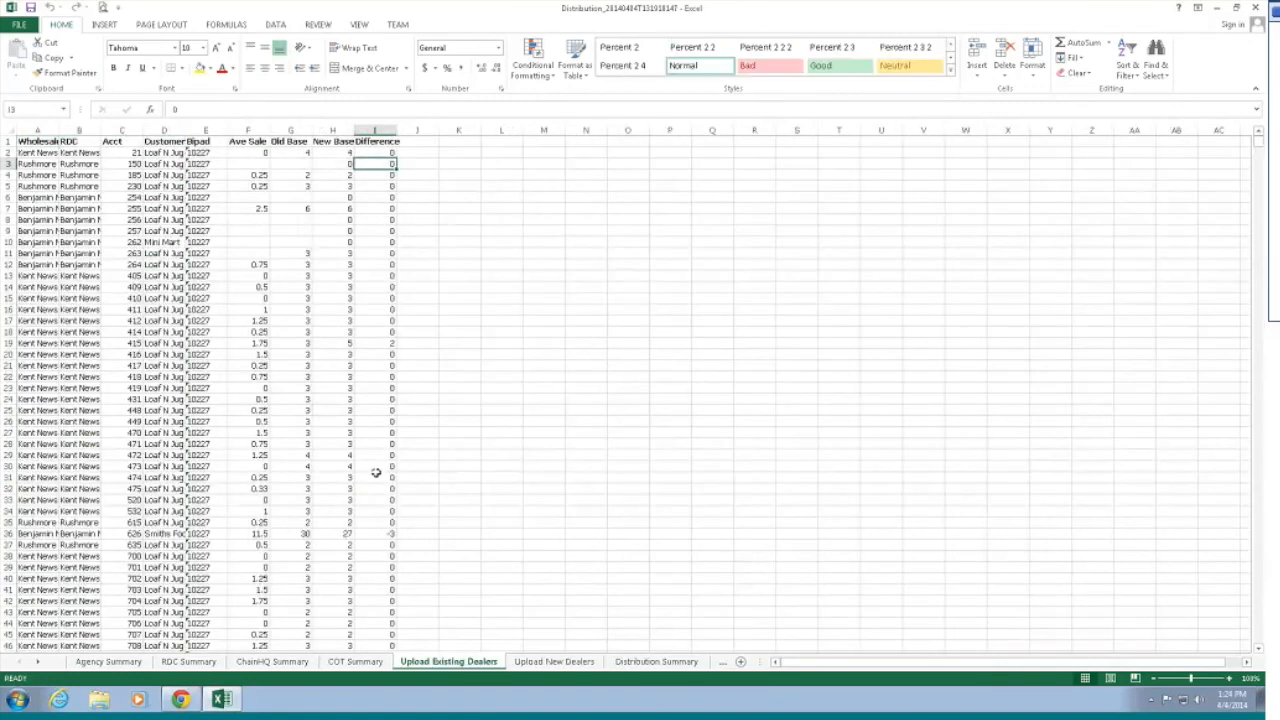
{"action": "key", "text": "ctrl+Page_Up"}
{"action": "key", "text": "ctrl+Page_Up"}
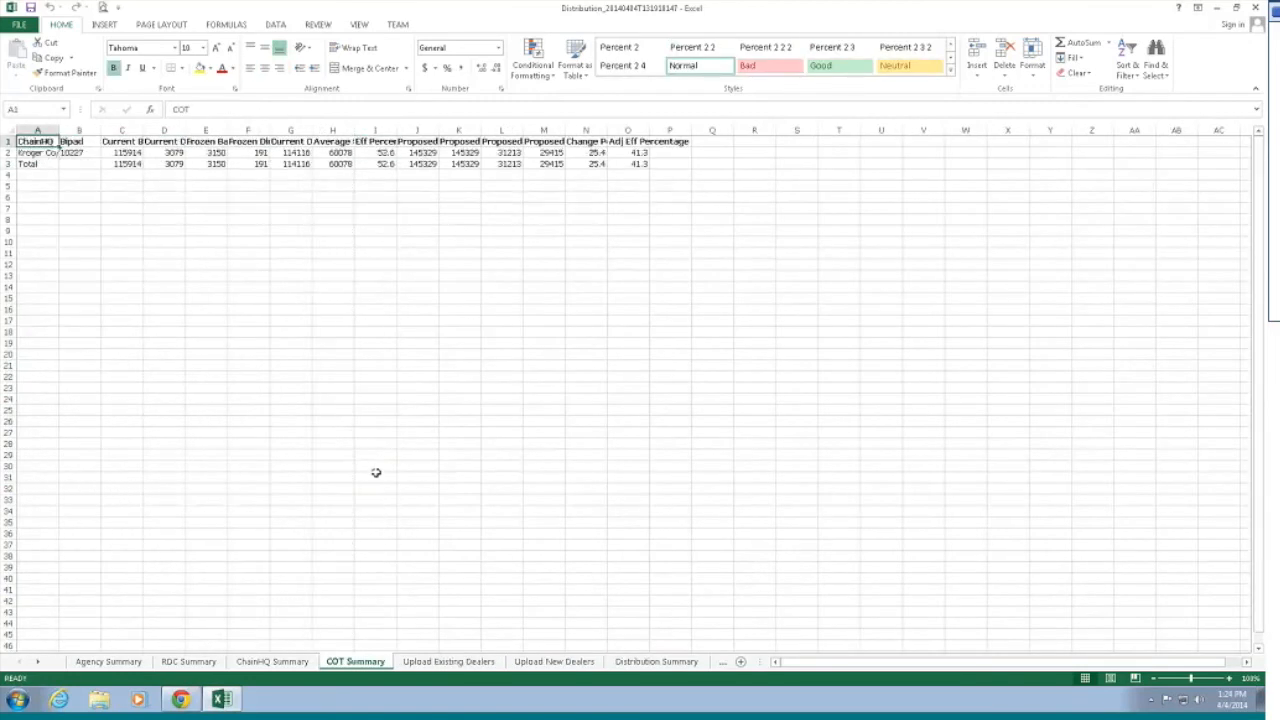
{"action": "key", "text": "ctrl+Page_Up"}
{"action": "key", "text": "ctrl+Page_Up"}
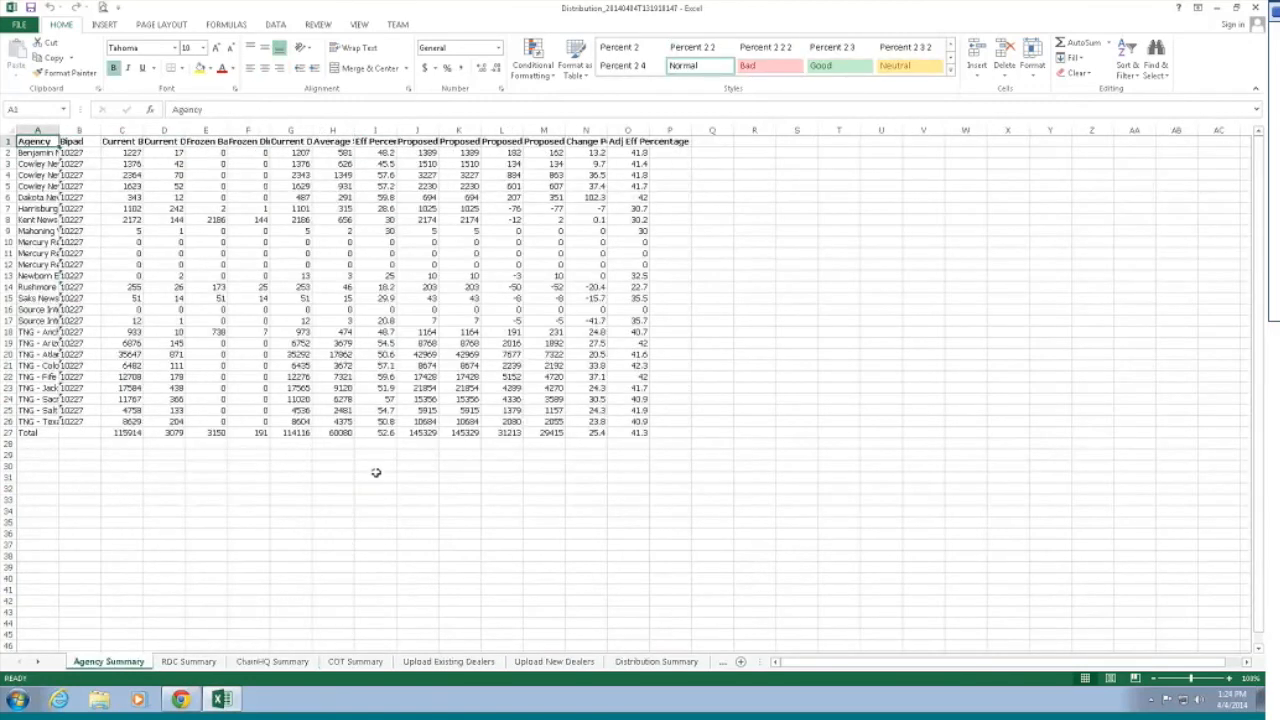
{"action": "left_click", "coordinate": [1255, 7]}
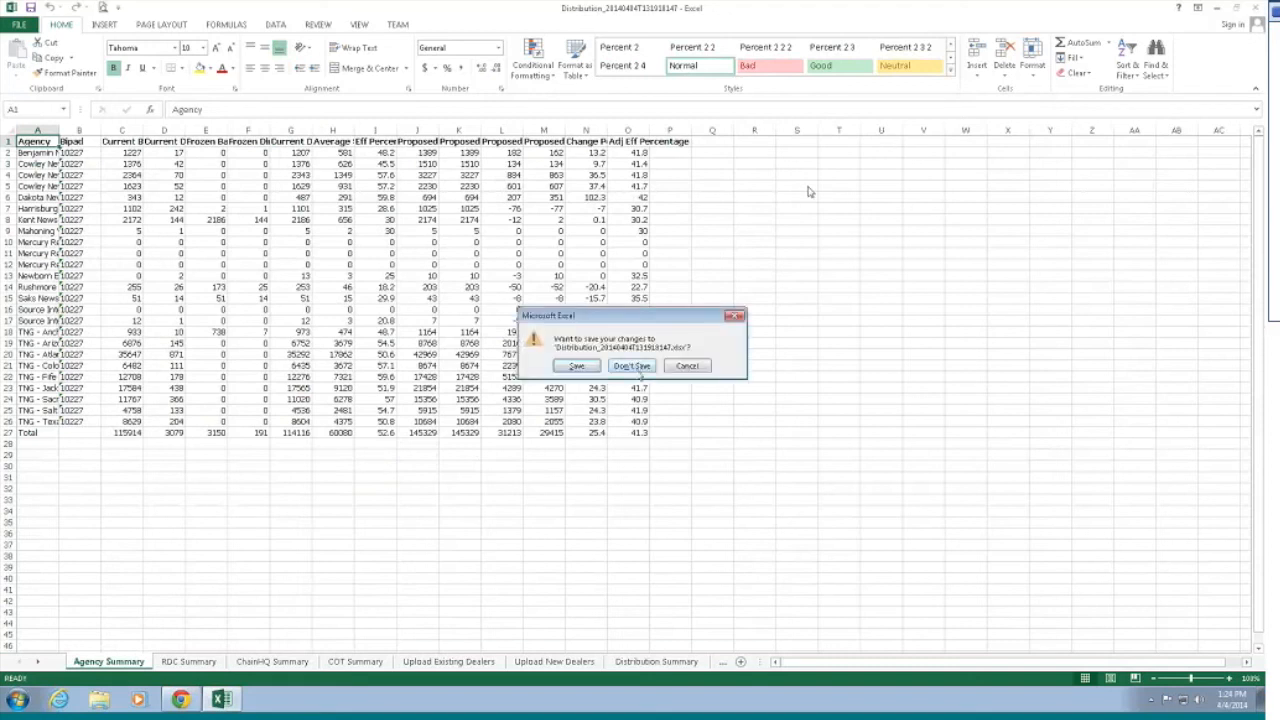
{"action": "left_click", "coordinate": [637, 369]}
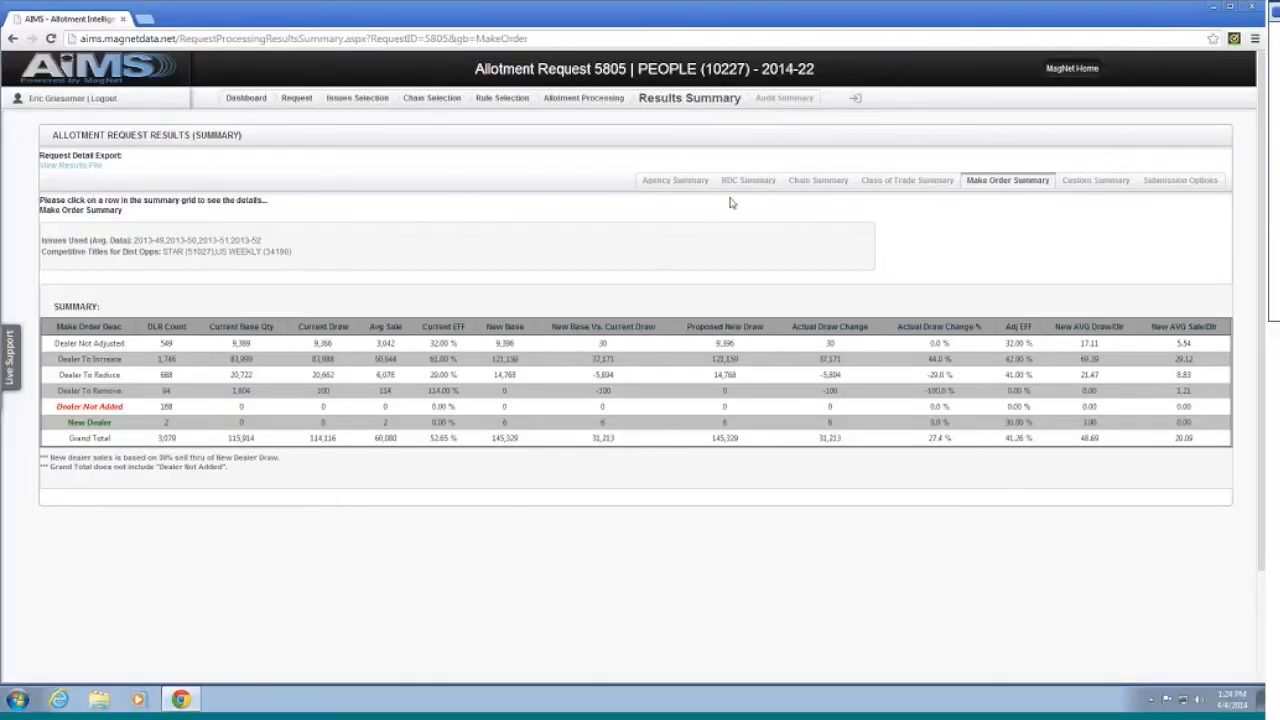
Step: Flip through request 5805's Agency, RDC, Chain, Class of Trade, Make Order, Custom Summary and Submission Options, then return to the Dashboard
{"action": "left_click", "coordinate": [673, 181]}
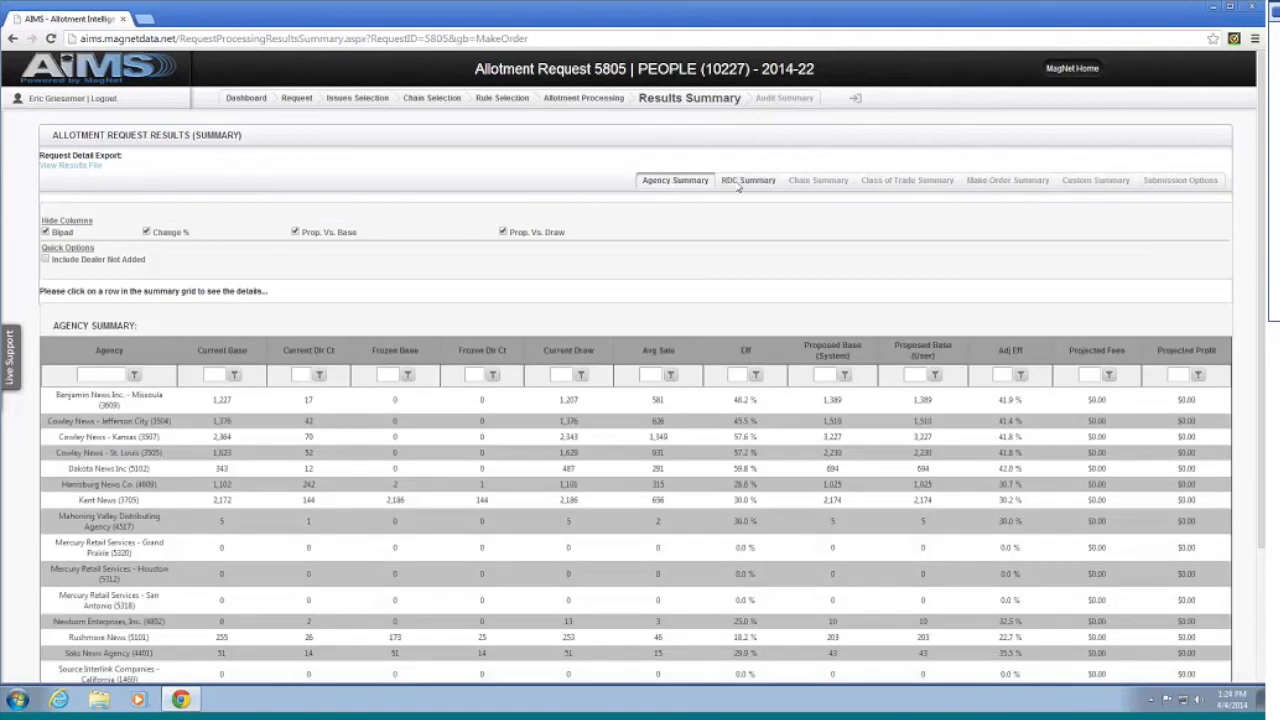
{"action": "left_click", "coordinate": [745, 181]}
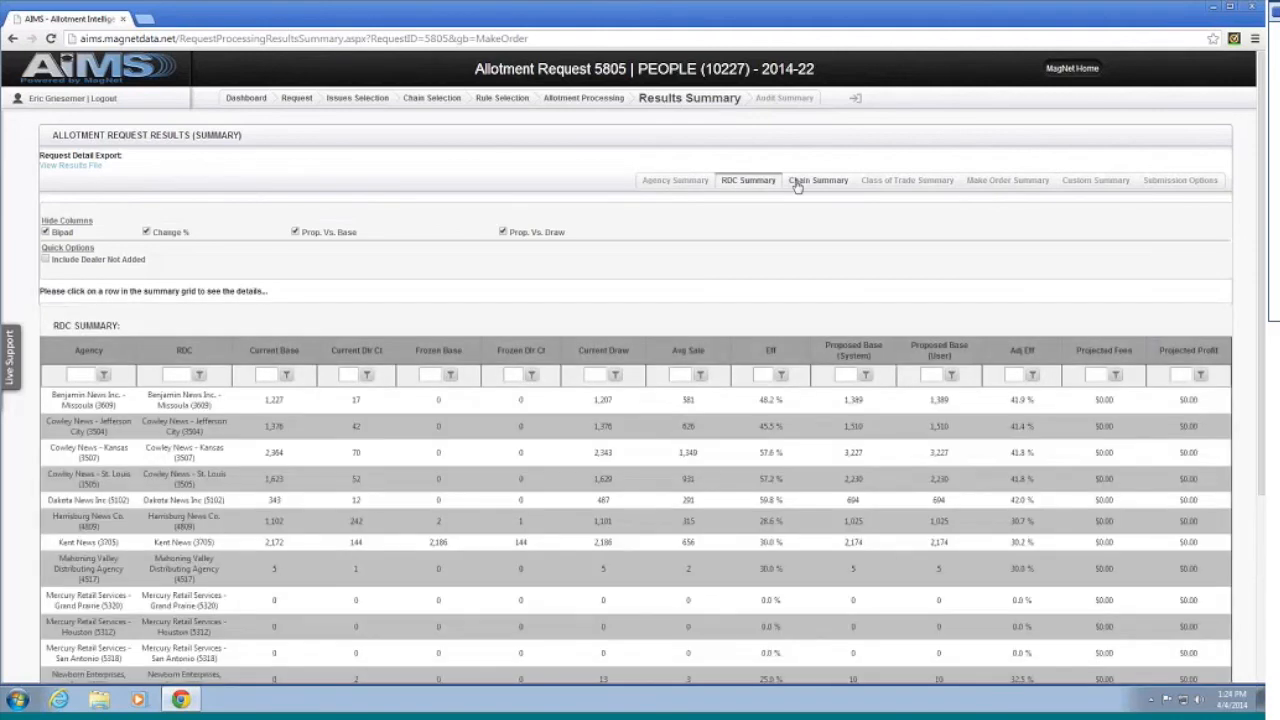
{"action": "left_click", "coordinate": [797, 186]}
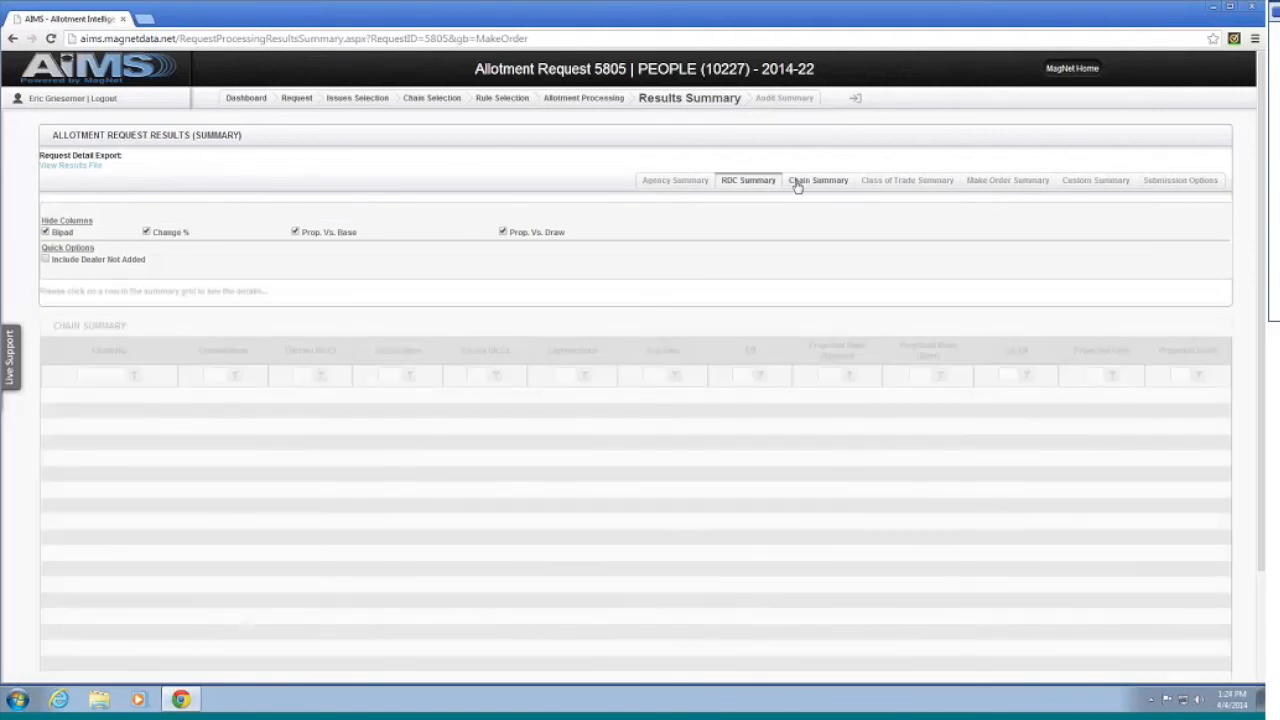
{"action": "left_click", "coordinate": [917, 188]}
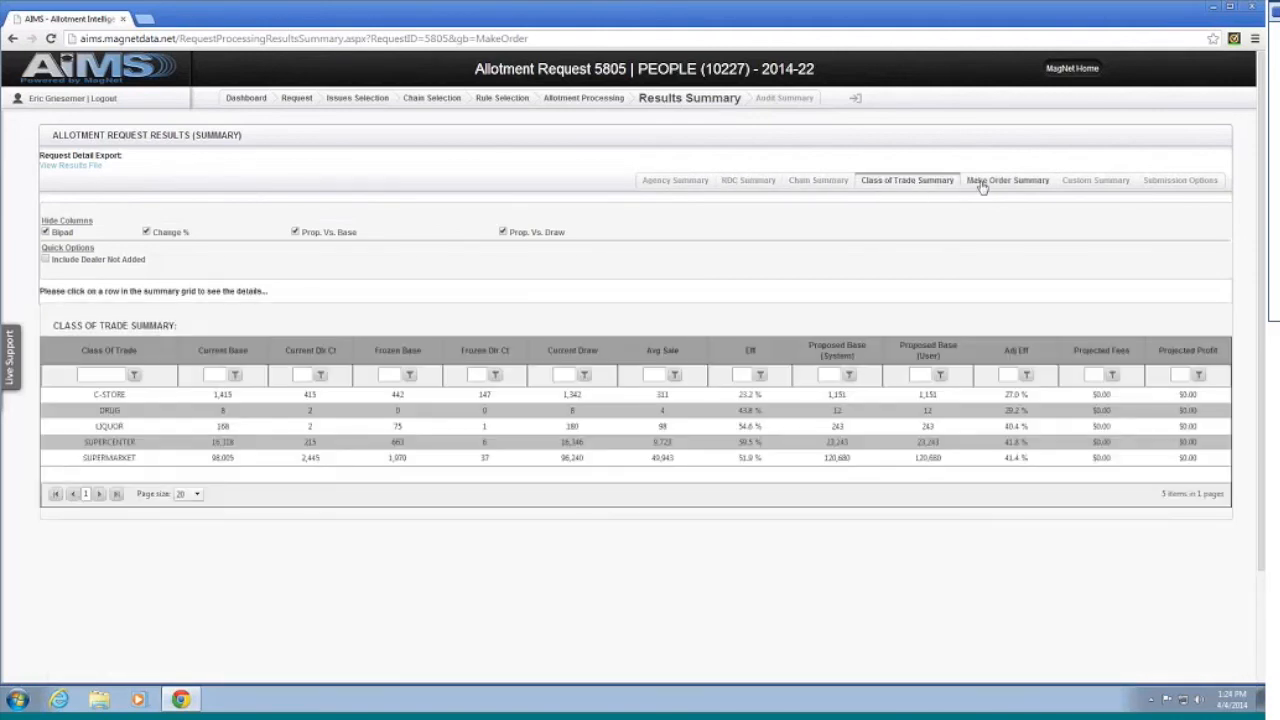
{"action": "left_click", "coordinate": [969, 185]}
{"action": "left_click", "coordinate": [1114, 189]}
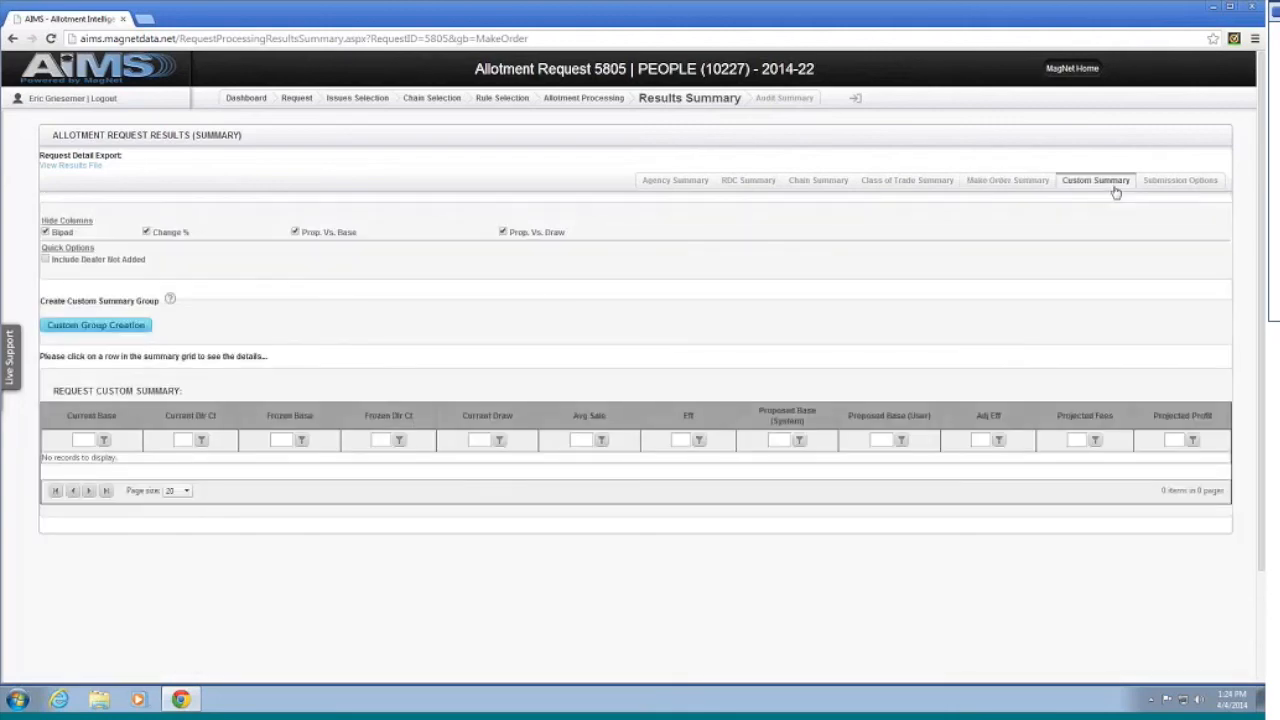
{"action": "left_click", "coordinate": [1180, 181]}
{"action": "left_click", "coordinate": [410, 101]}
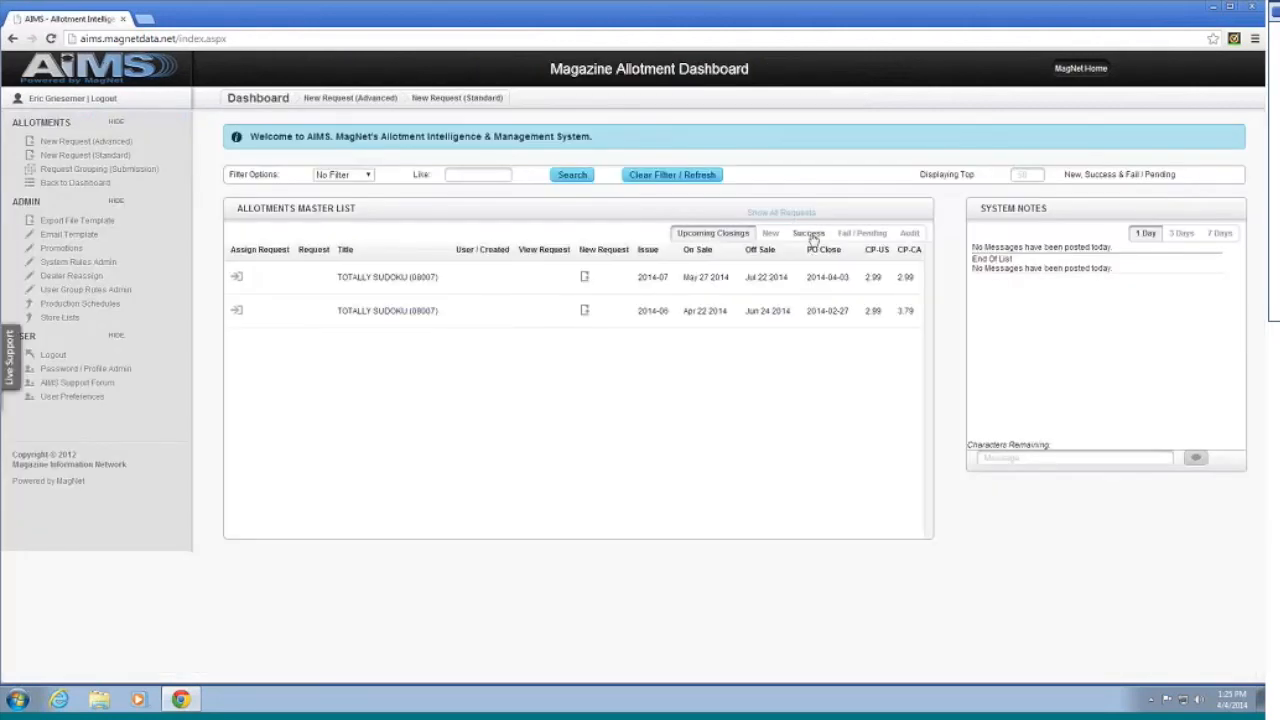
{"action": "left_click", "coordinate": [809, 234]}
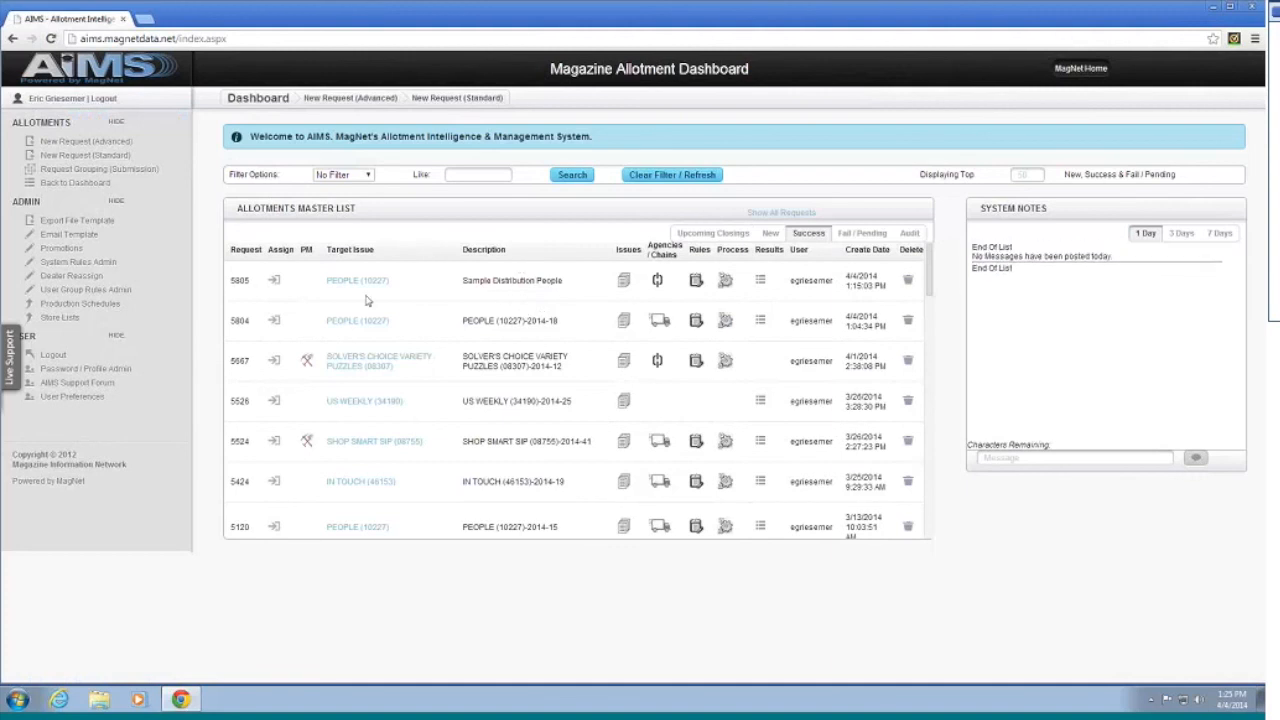
{"action": "scroll", "coordinate": [420, 350], "scroll_direction": "down", "scroll_amount": 1}
{"action": "scroll", "coordinate": [420, 350], "scroll_direction": "down", "scroll_amount": 8}
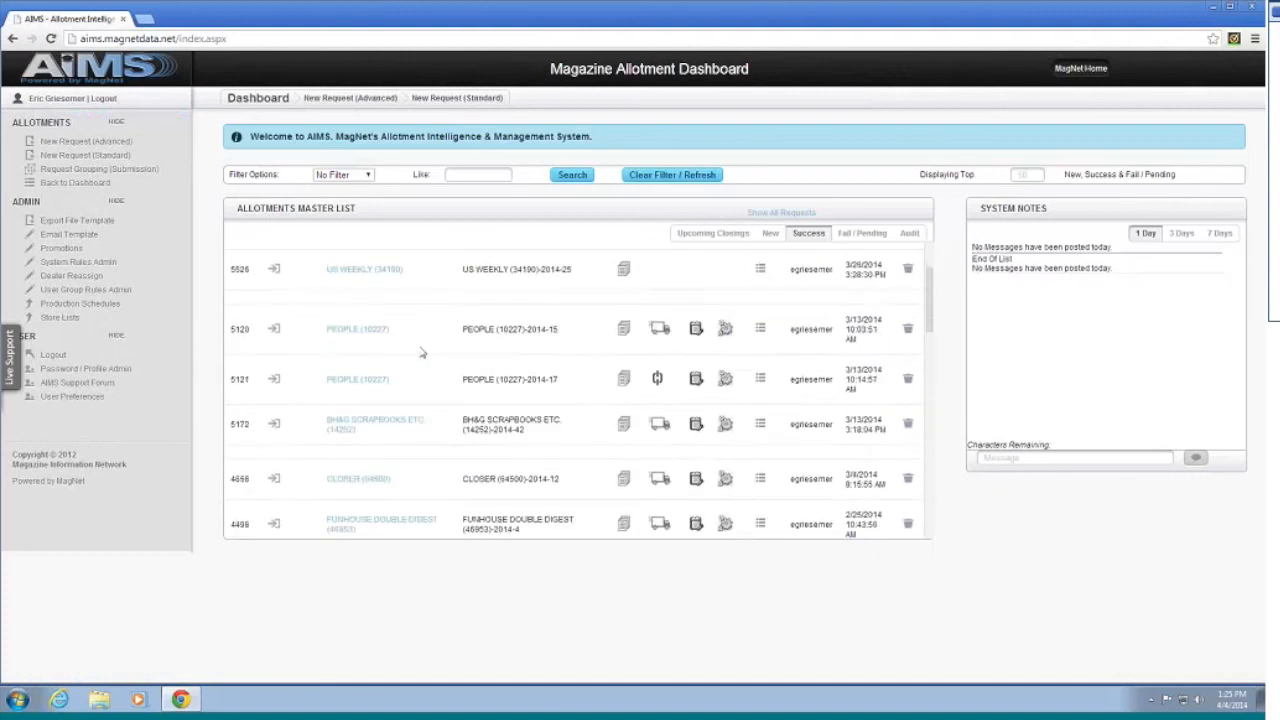
{"action": "scroll", "coordinate": [421, 358], "scroll_direction": "up", "scroll_amount": 6}
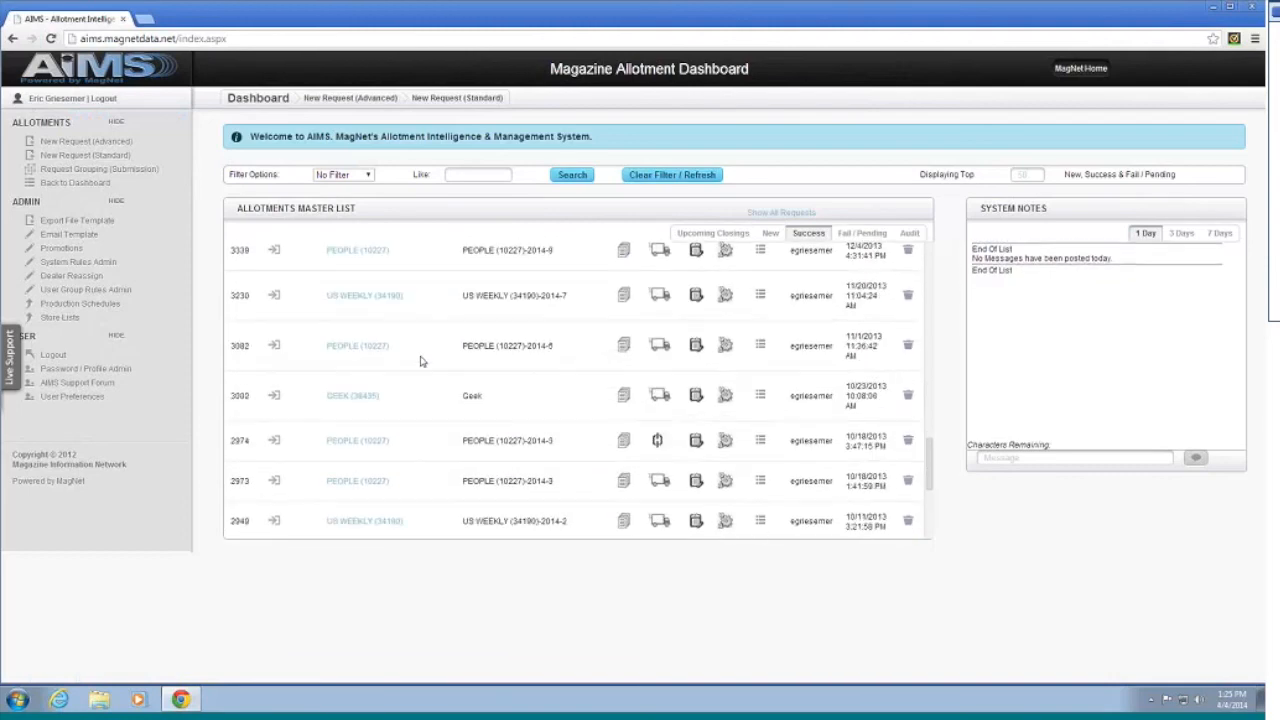
{"action": "scroll", "coordinate": [418, 370], "scroll_direction": "up", "scroll_amount": 3}
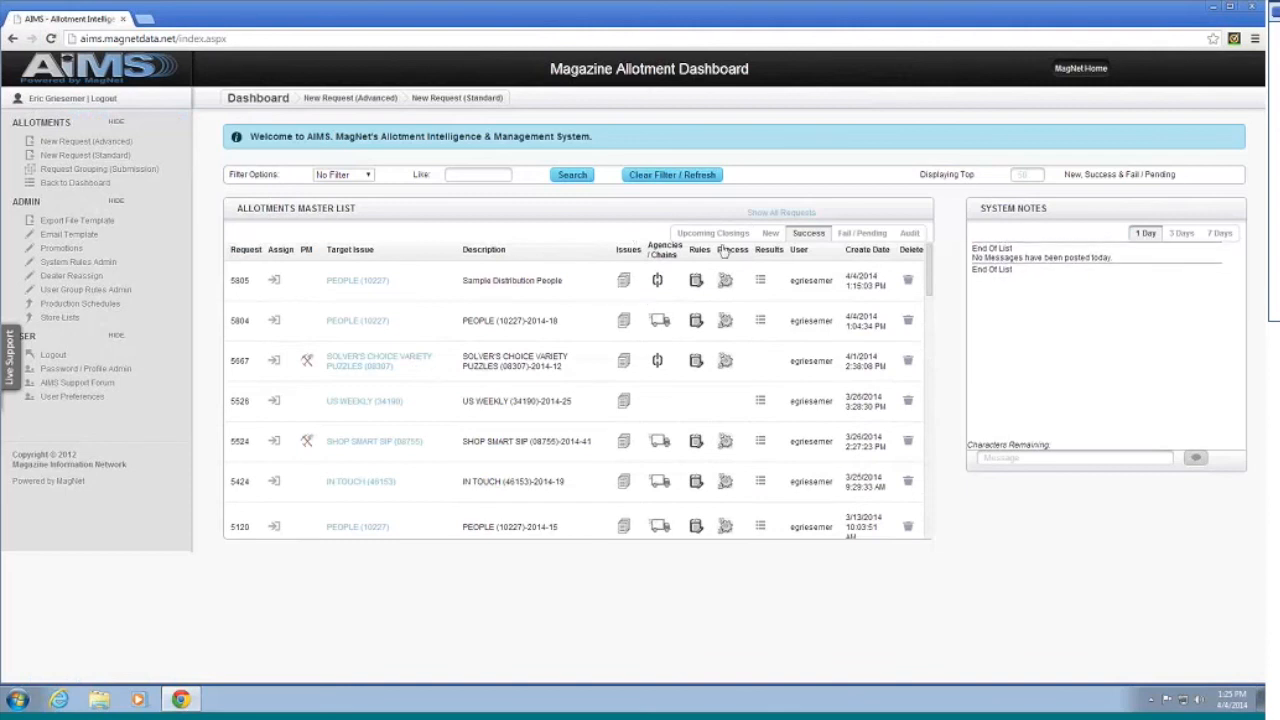
{"action": "left_click", "coordinate": [775, 213]}
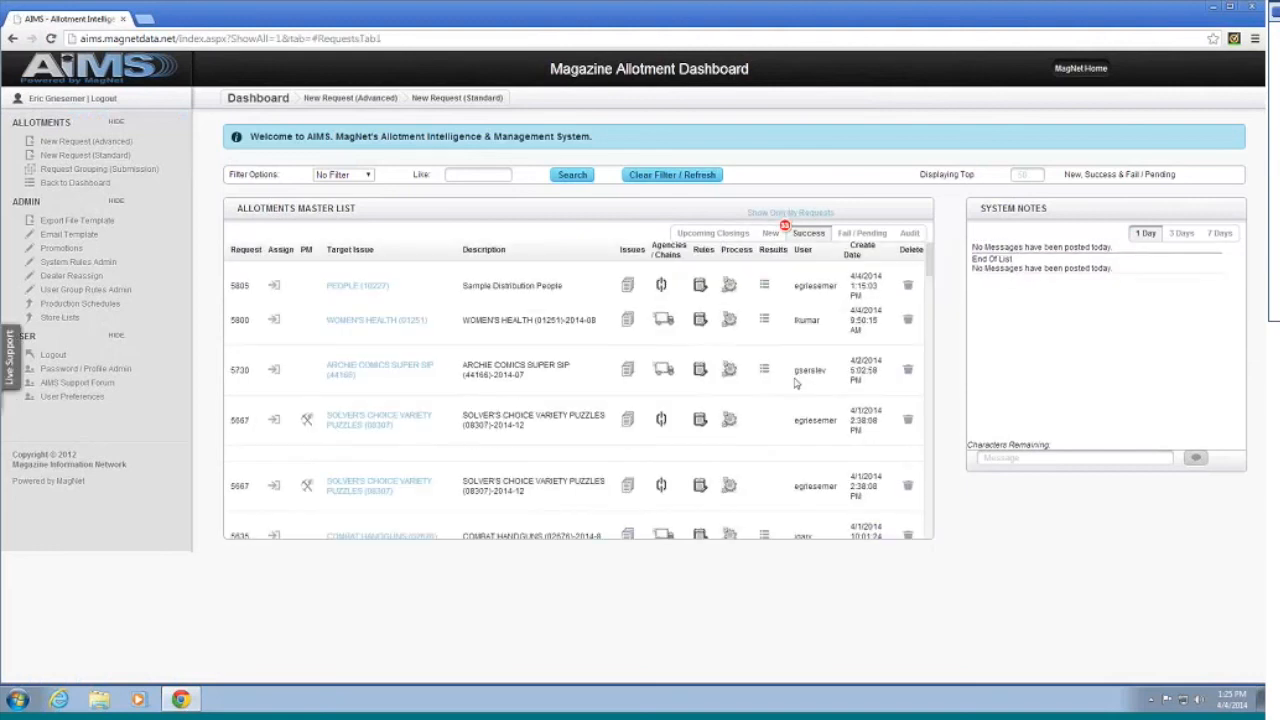
{"action": "scroll", "coordinate": [795, 383], "scroll_direction": "down", "scroll_amount": 10}
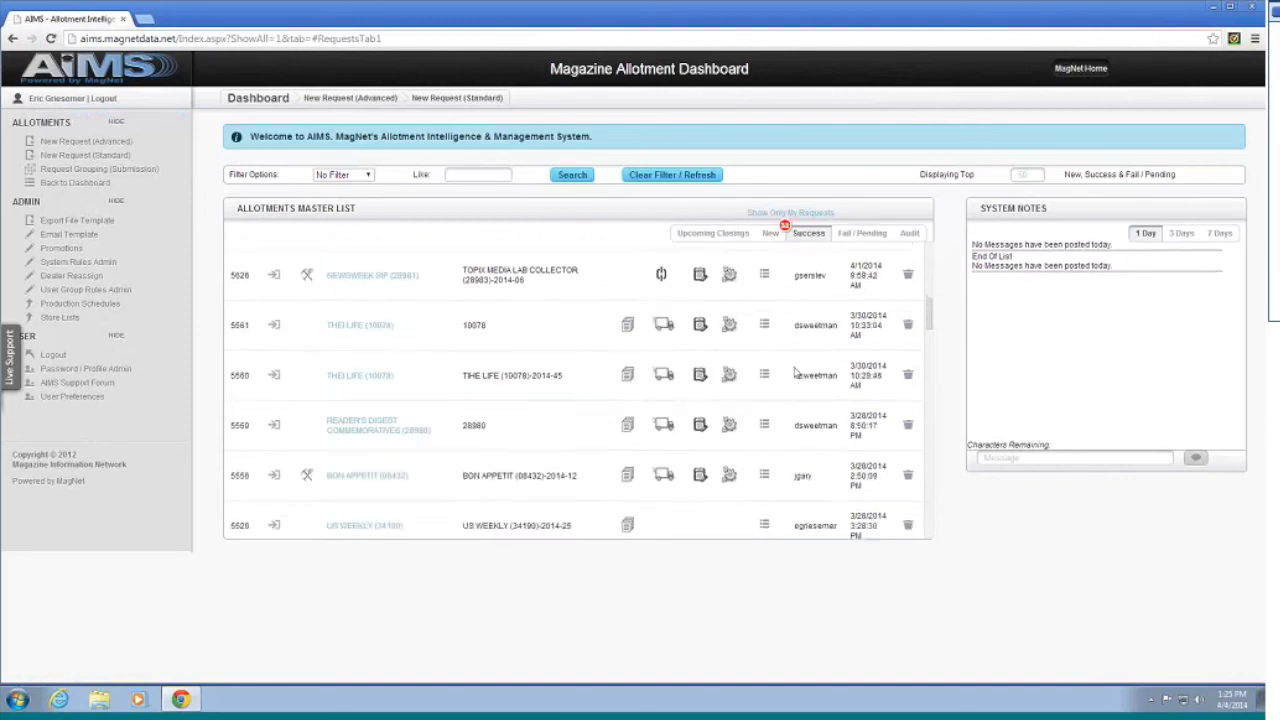
{"action": "scroll", "coordinate": [795, 370], "scroll_direction": "up", "scroll_amount": 10}
{"action": "left_click", "coordinate": [770, 214]}
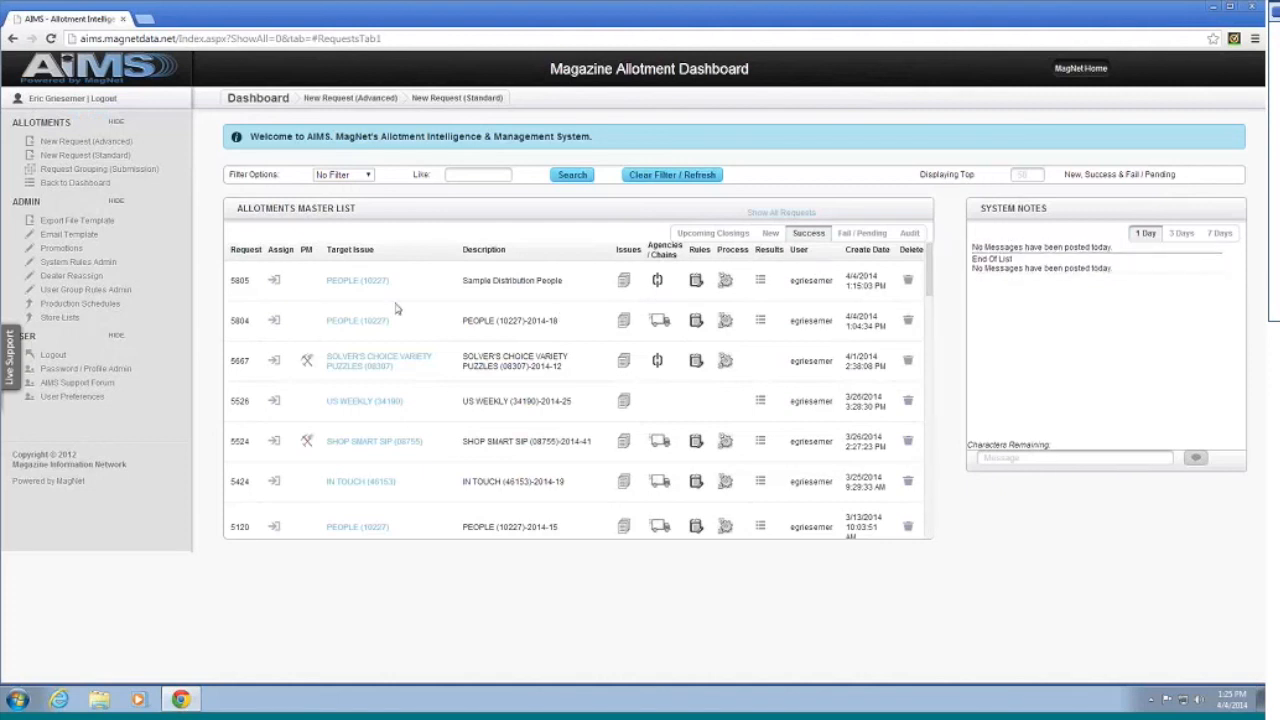
{"action": "left_click", "coordinate": [277, 284]}
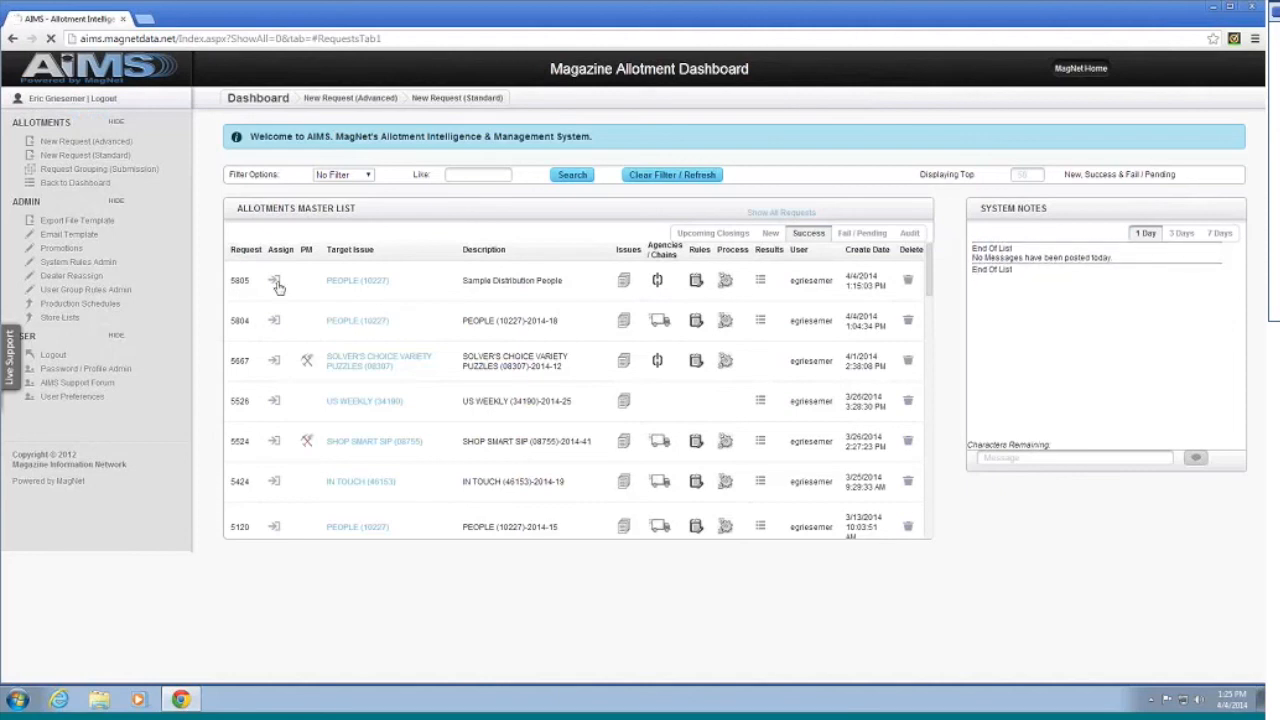
{"action": "left_click", "coordinate": [538, 366]}
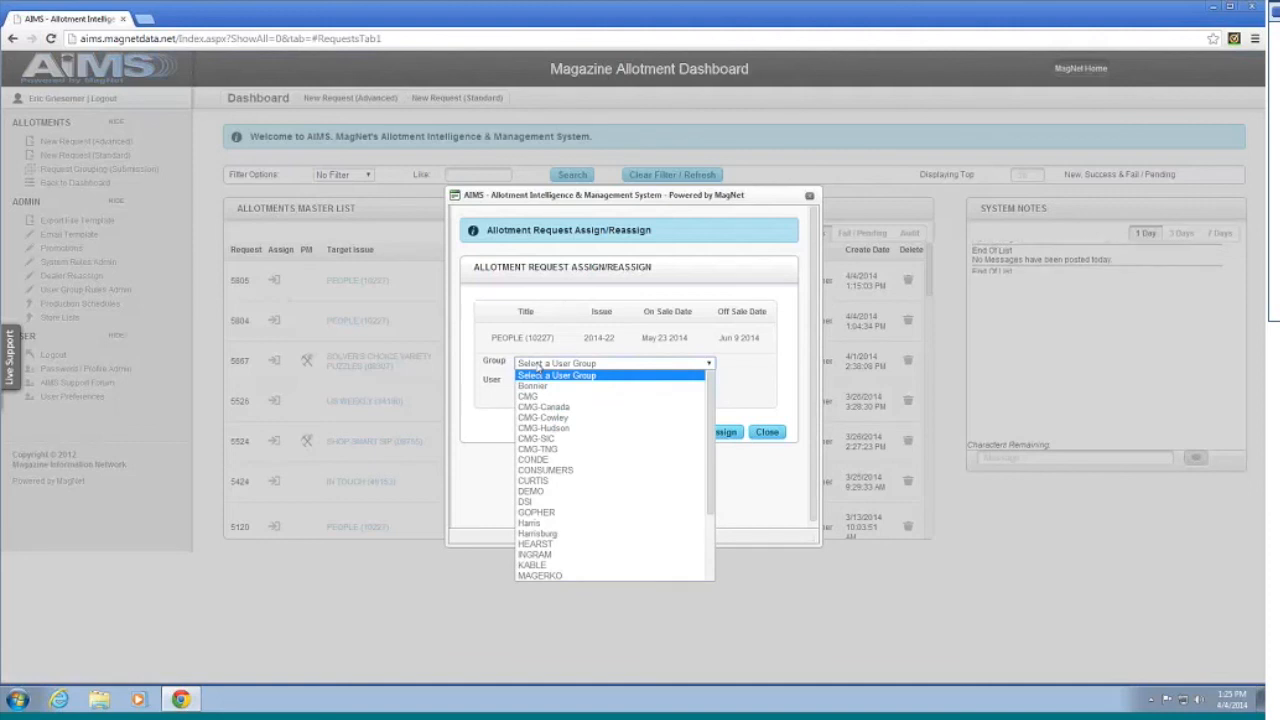
{"action": "left_click", "coordinate": [681, 370]}
{"action": "left_click", "coordinate": [681, 366]}
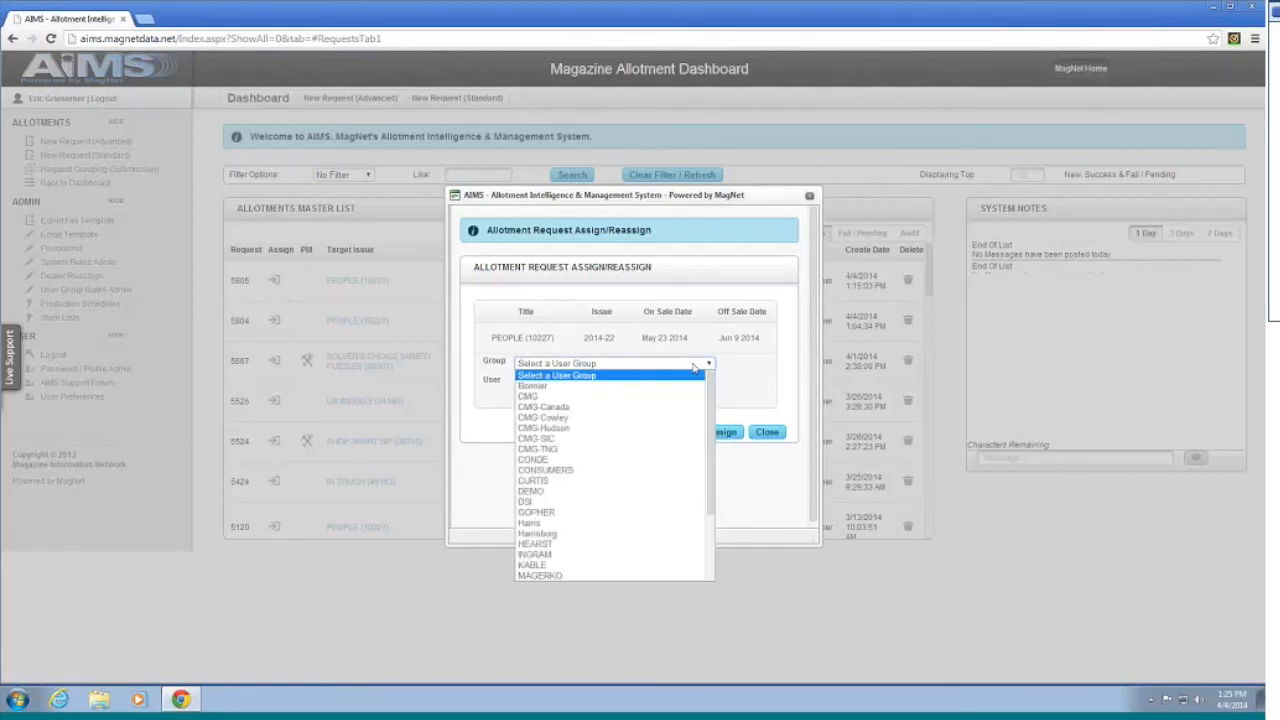
{"action": "scroll", "coordinate": [690, 420], "scroll_direction": "down", "scroll_amount": 3}
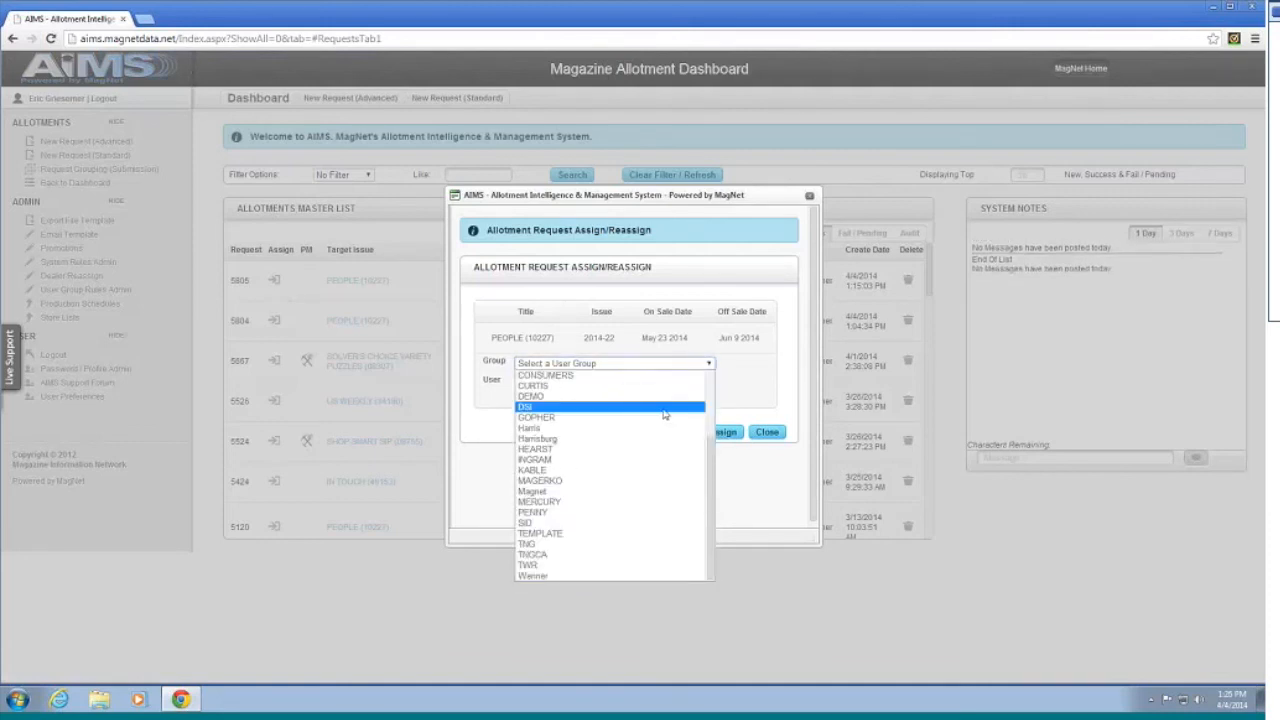
{"action": "left_click", "coordinate": [628, 492]}
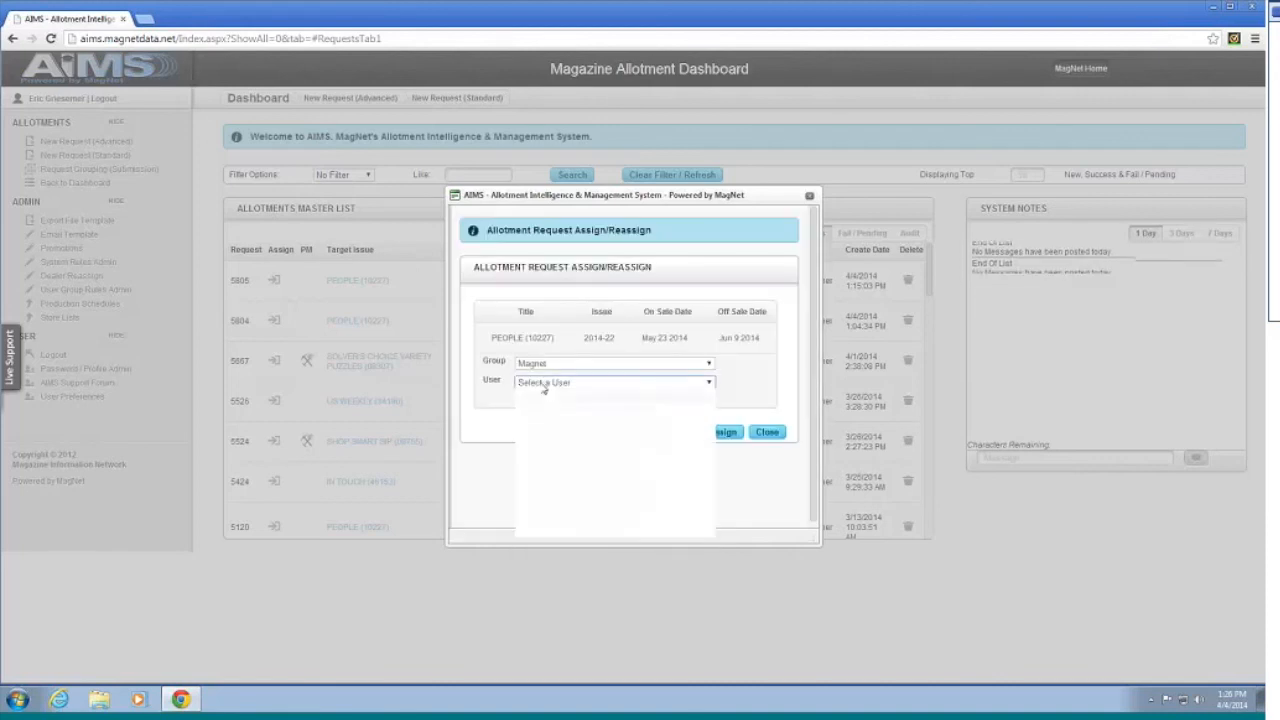
{"action": "left_click", "coordinate": [541, 384]}
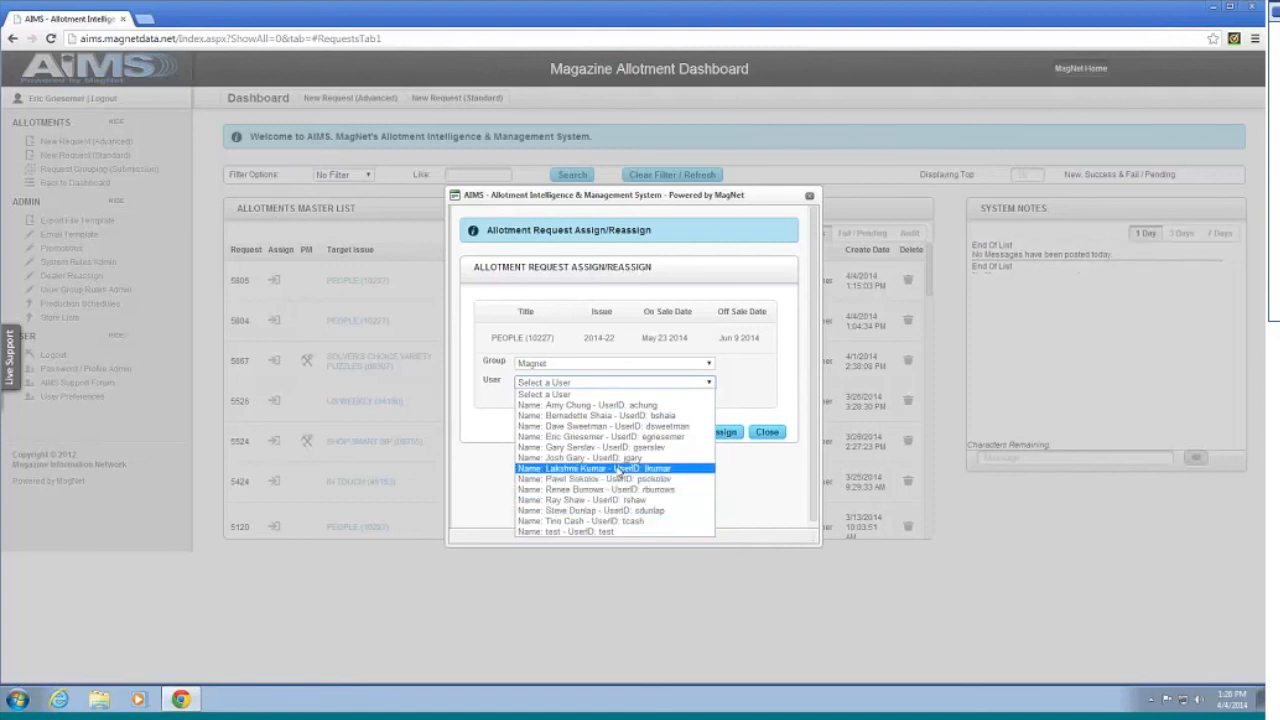
{"action": "left_click", "coordinate": [752, 468]}
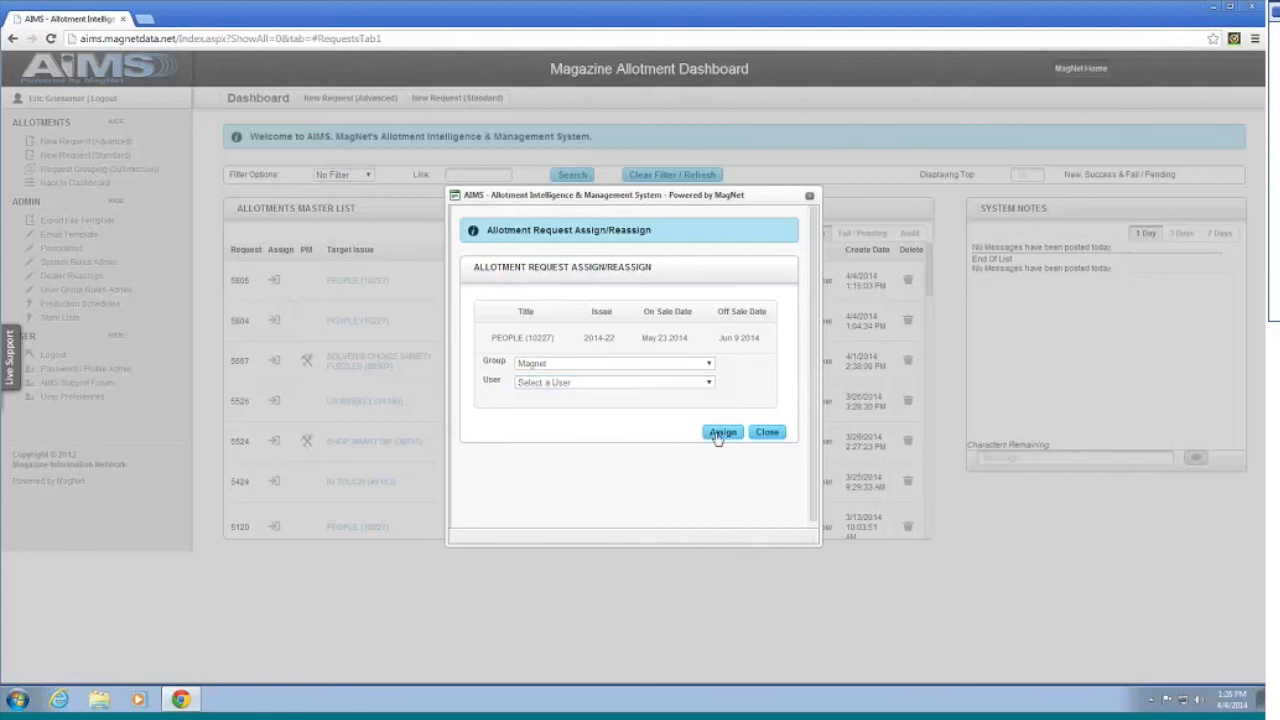
{"action": "left_click", "coordinate": [810, 197]}
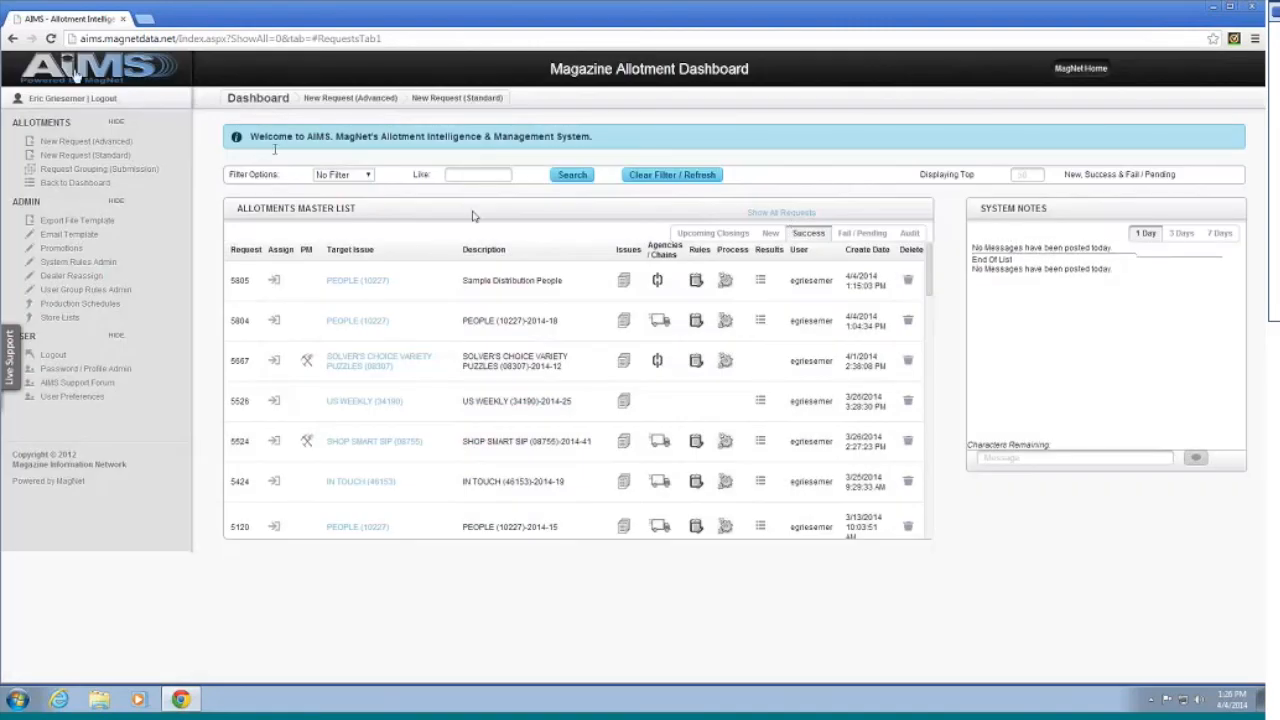
{"action": "left_click", "coordinate": [65, 72]}
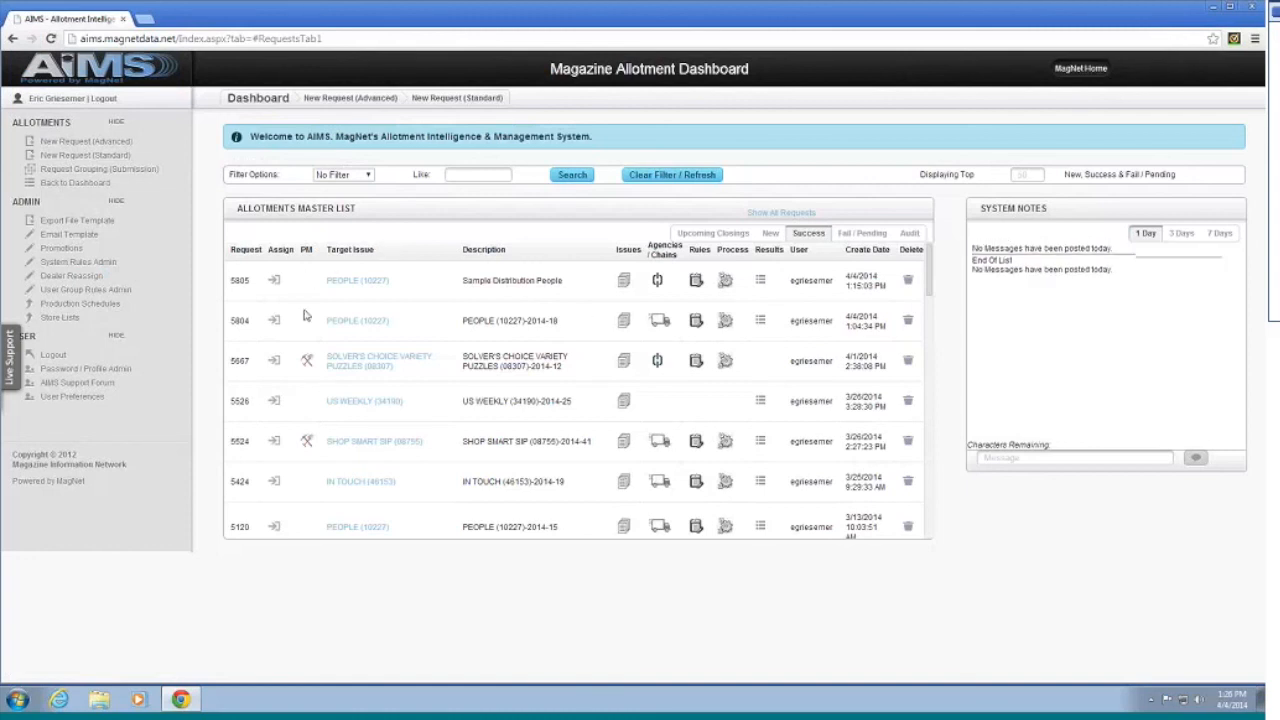
Step: Review request 5805's Rule Selection rules and formulas, then go back to the Dashboard
{"action": "left_click", "coordinate": [696, 281]}
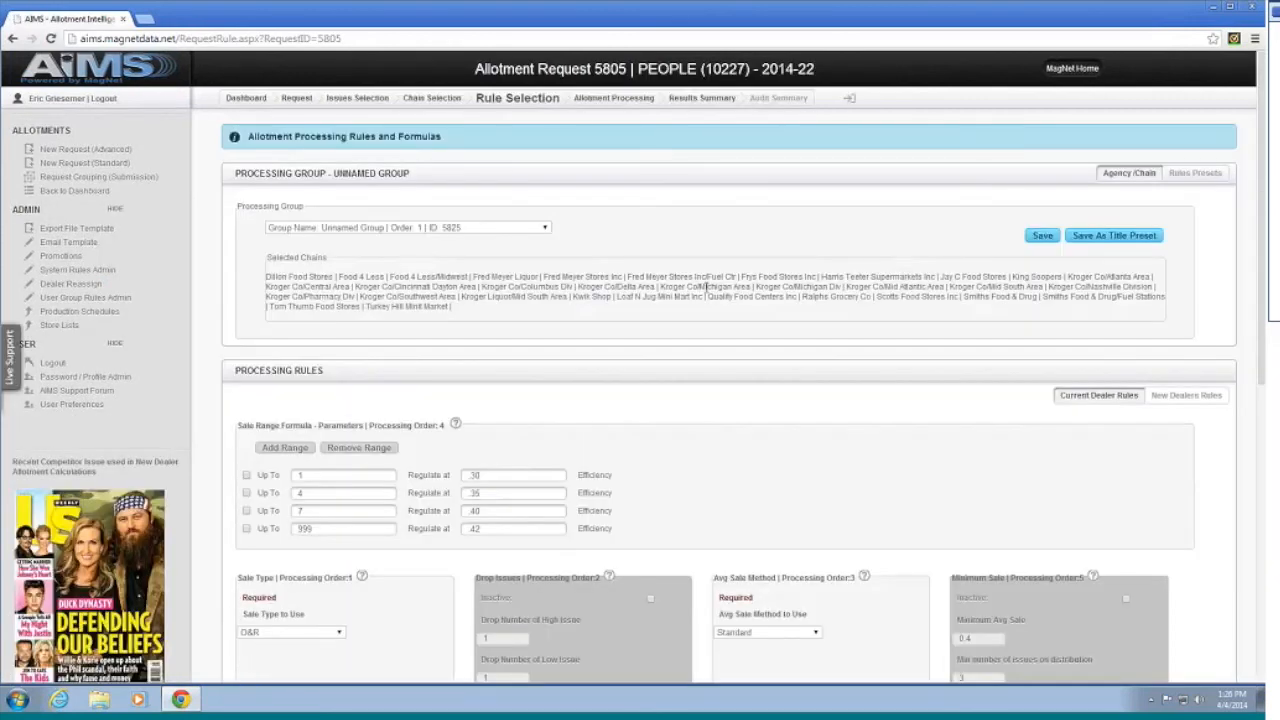
{"action": "scroll", "coordinate": [793, 508], "scroll_direction": "down", "scroll_amount": 1}
{"action": "scroll", "coordinate": [800, 490], "scroll_direction": "down", "scroll_amount": 1}
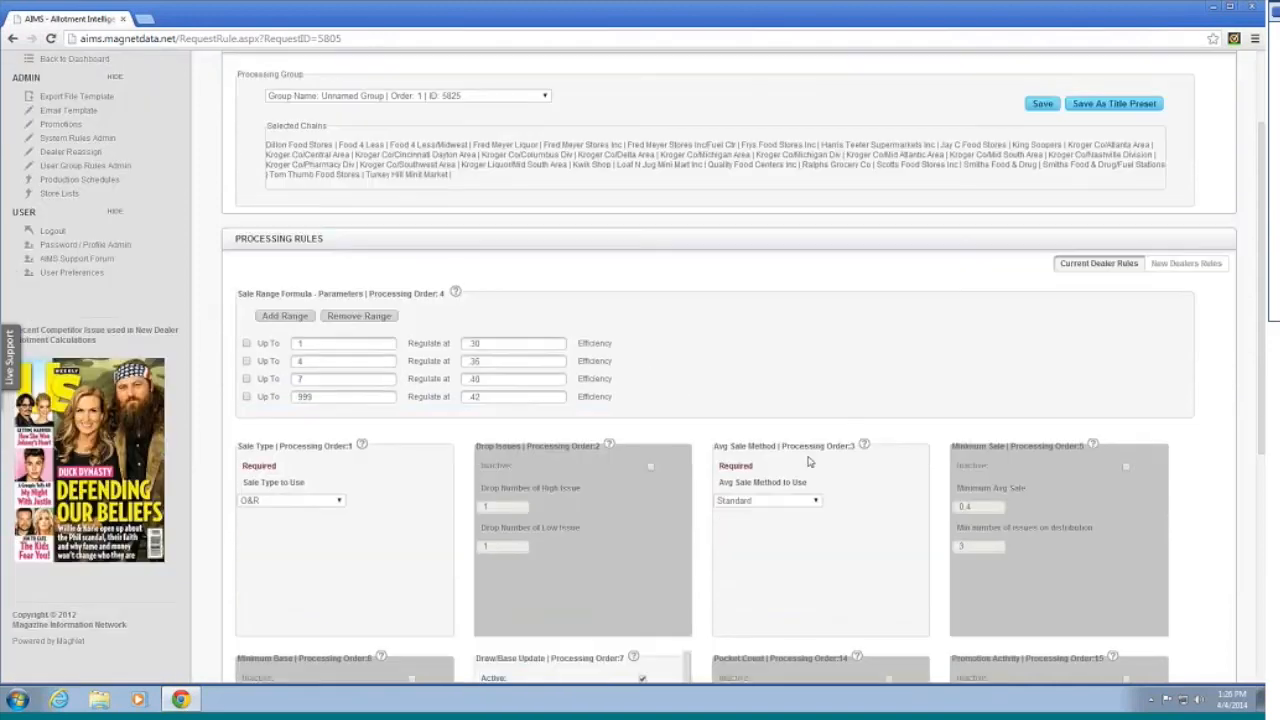
{"action": "scroll", "coordinate": [810, 461], "scroll_direction": "down", "scroll_amount": 3}
{"action": "scroll", "coordinate": [795, 440], "scroll_direction": "up", "scroll_amount": 5}
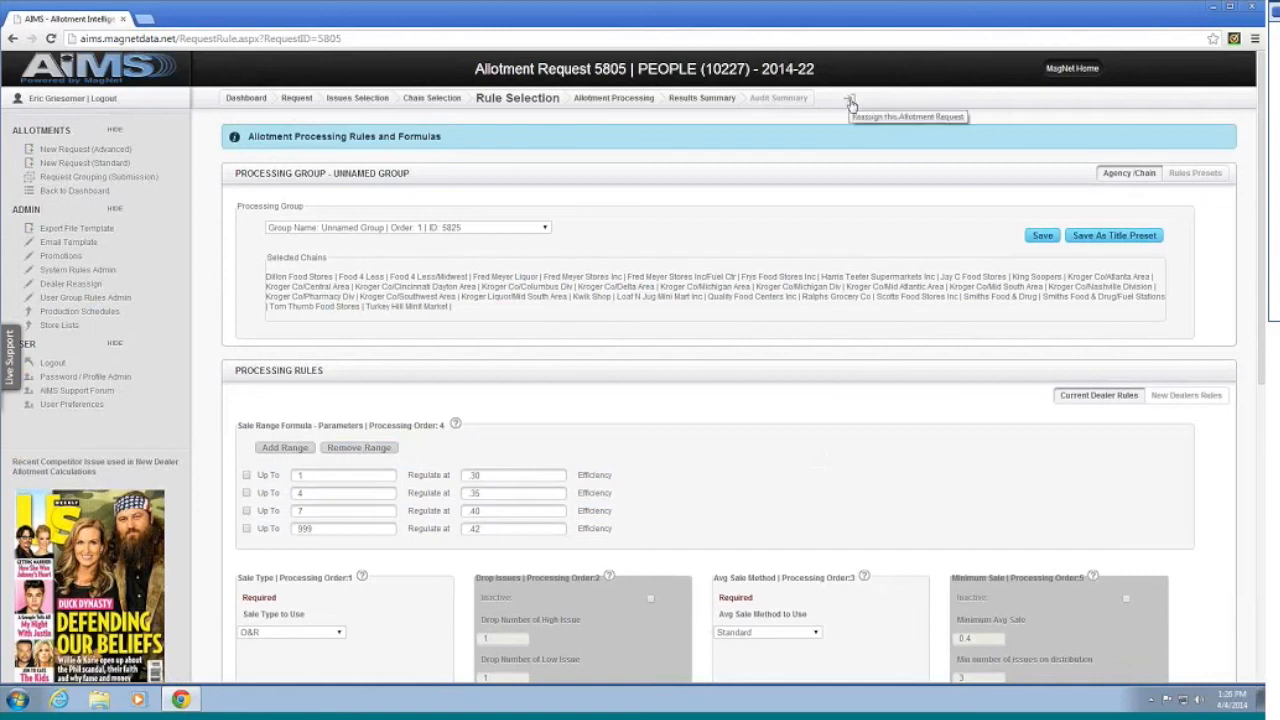
{"action": "scroll", "coordinate": [815, 465], "scroll_direction": "down", "scroll_amount": 5}
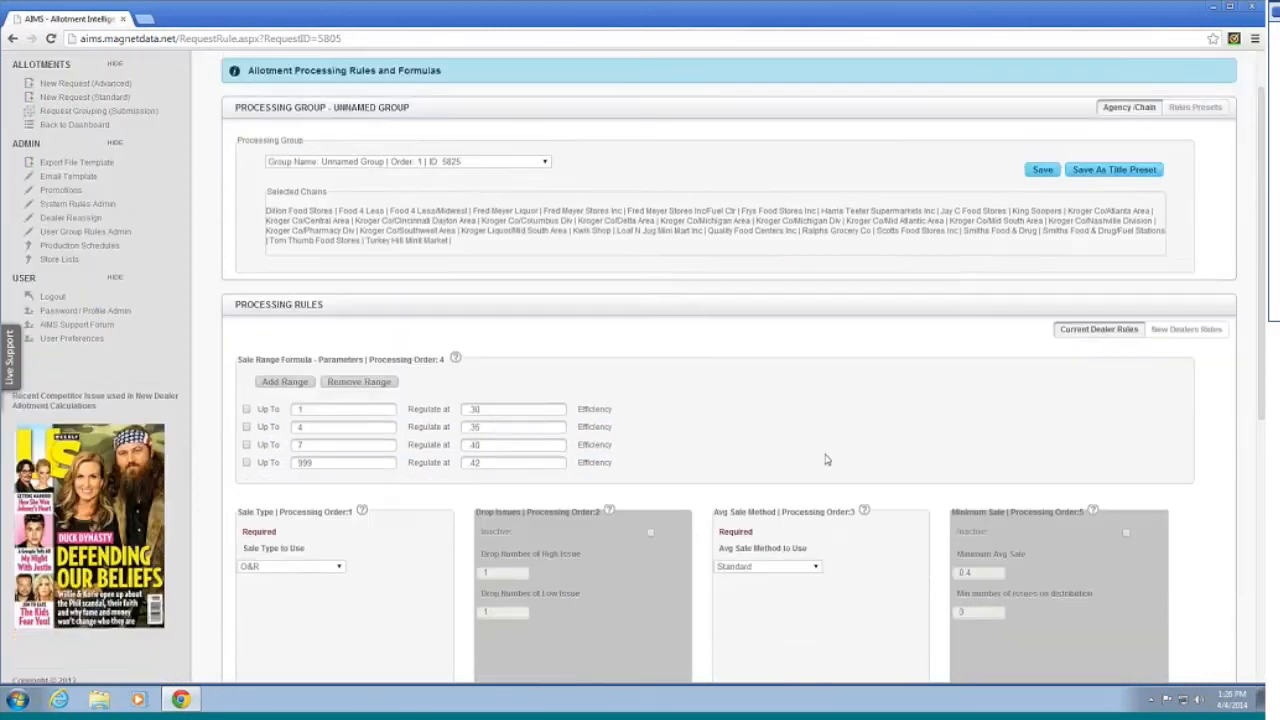
{"action": "scroll", "coordinate": [815, 468], "scroll_direction": "up", "scroll_amount": 5}
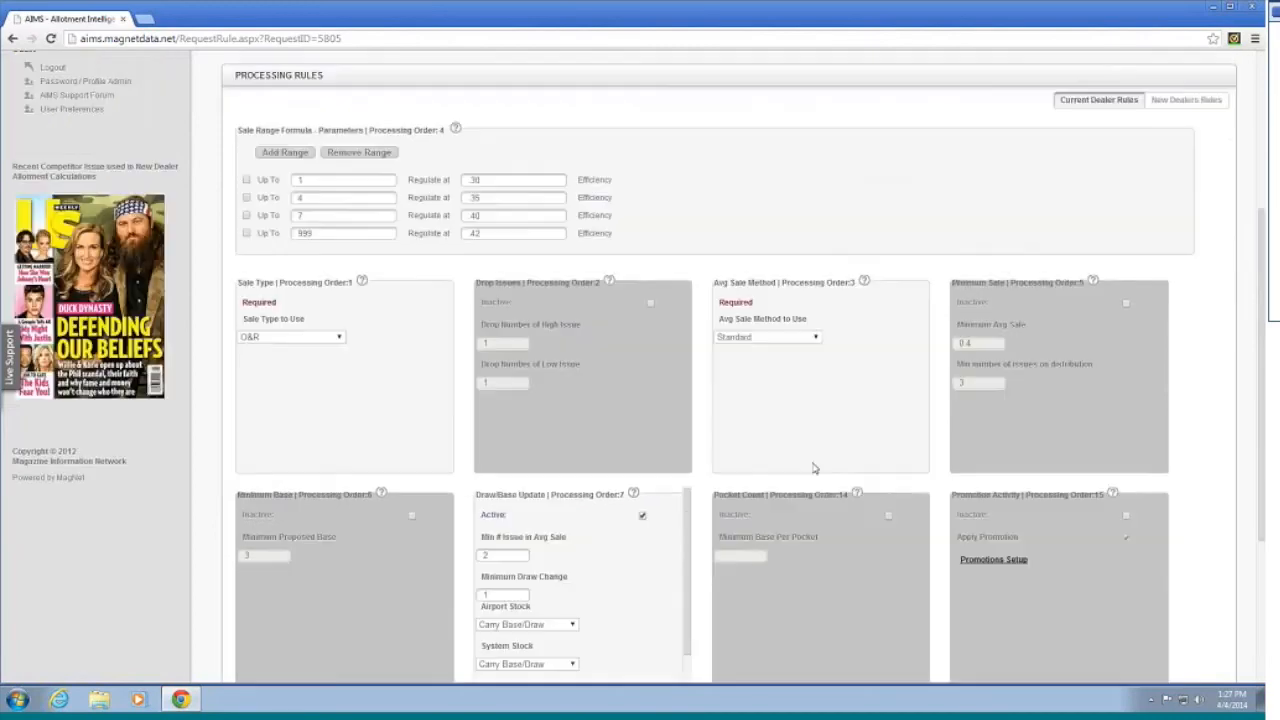
{"action": "left_click", "coordinate": [108, 78]}
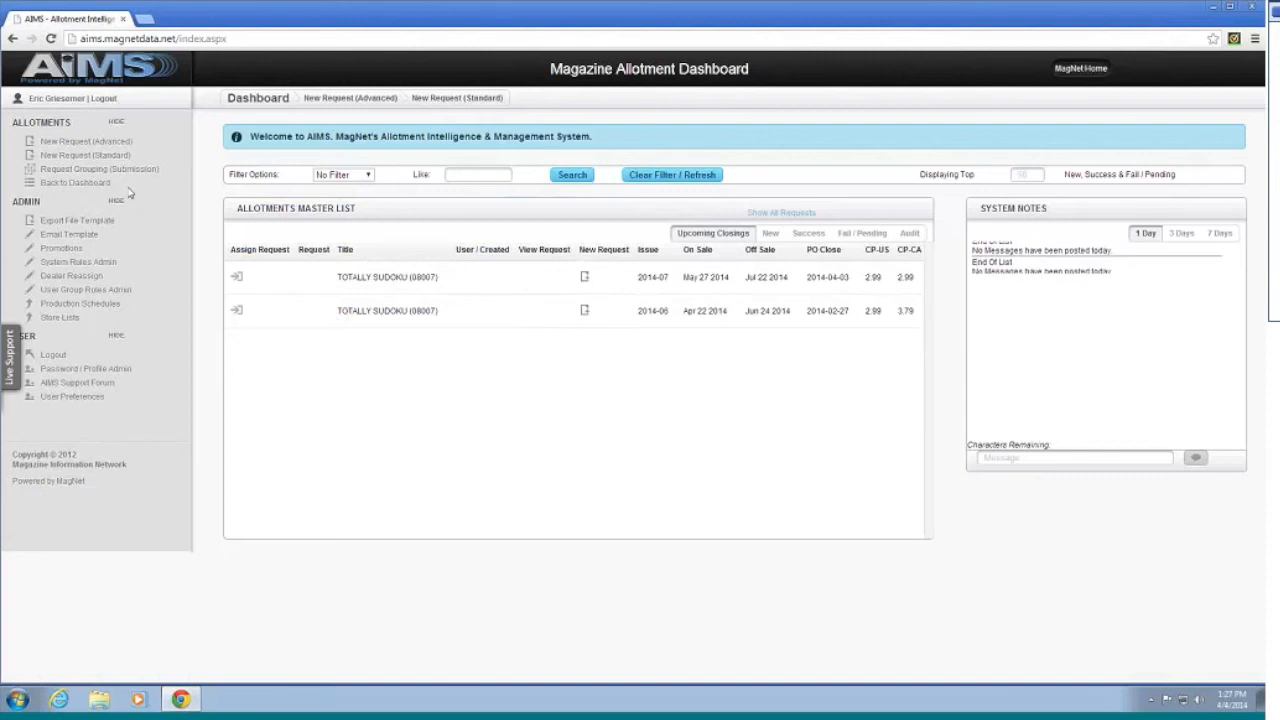
Step: Go to the Request Grouping (Submission) page from the sidebar
{"action": "left_click", "coordinate": [103, 169]}
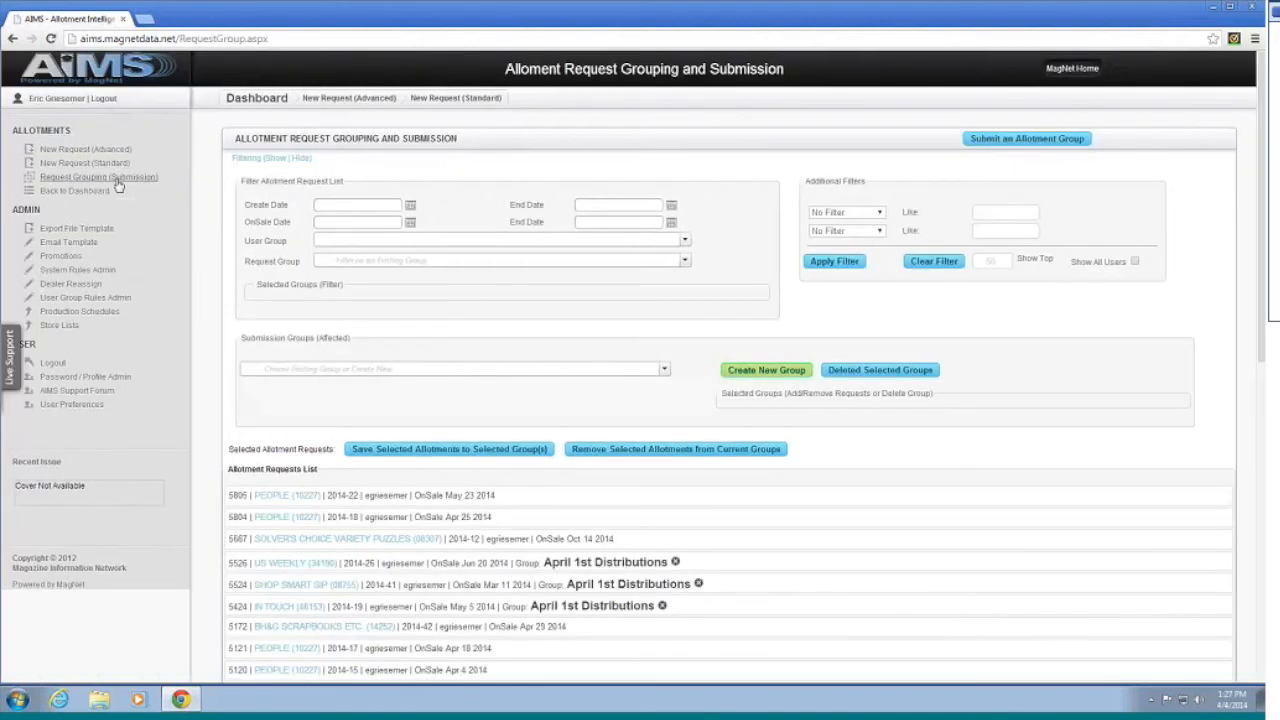
{"action": "scroll", "coordinate": [531, 355], "scroll_direction": "down", "scroll_amount": 2}
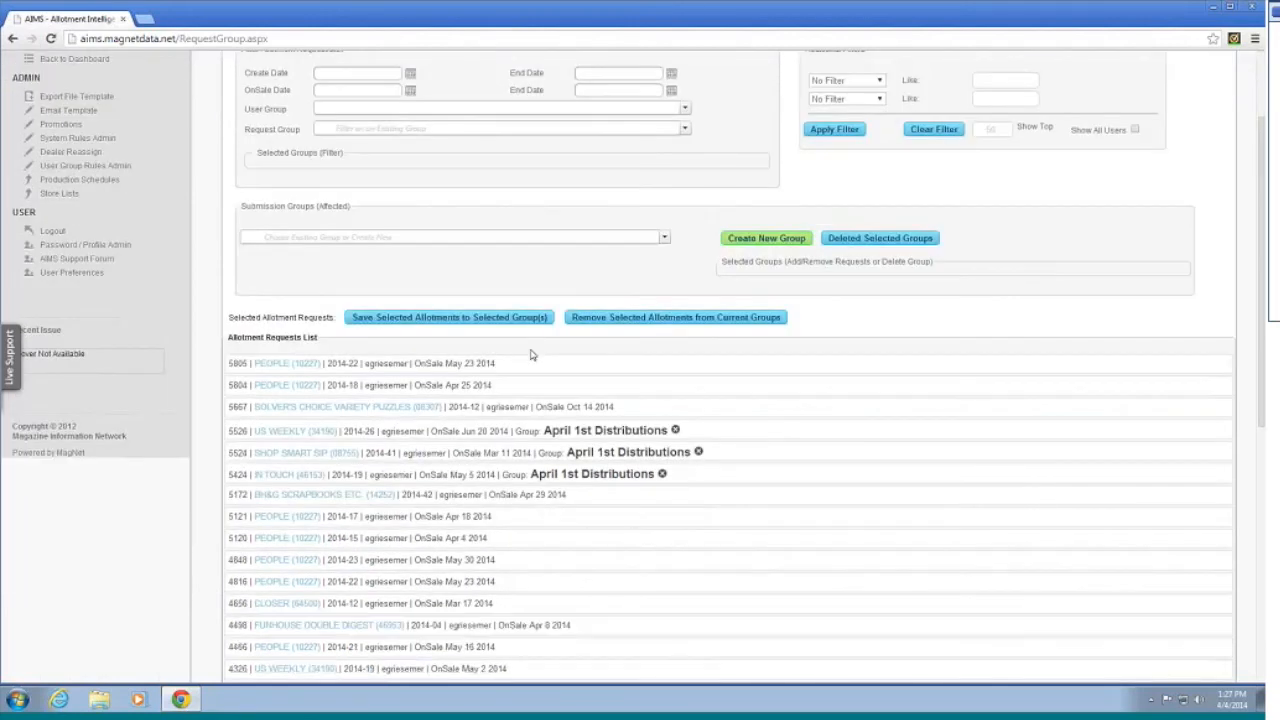
{"action": "scroll", "coordinate": [531, 355], "scroll_direction": "up", "scroll_amount": 2}
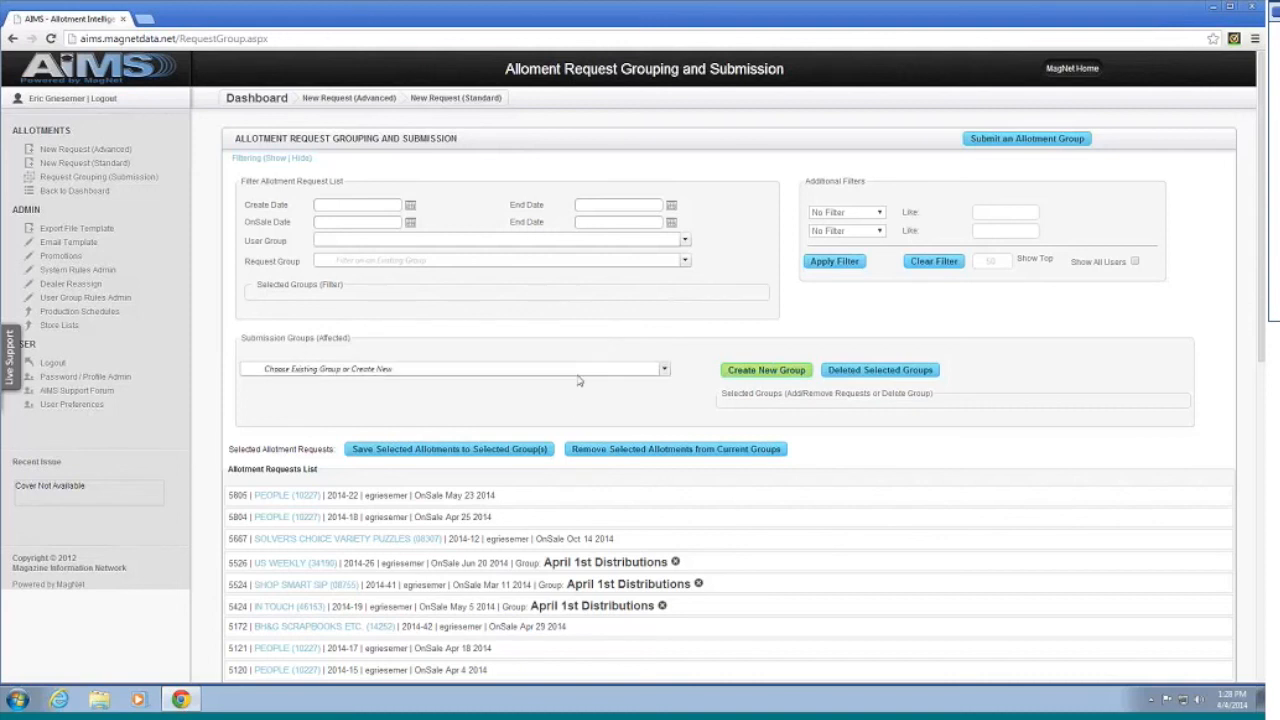
Step: Add a Submission group called 'Webinar Group' and find it in the submission groups list
{"action": "left_click", "coordinate": [665, 370]}
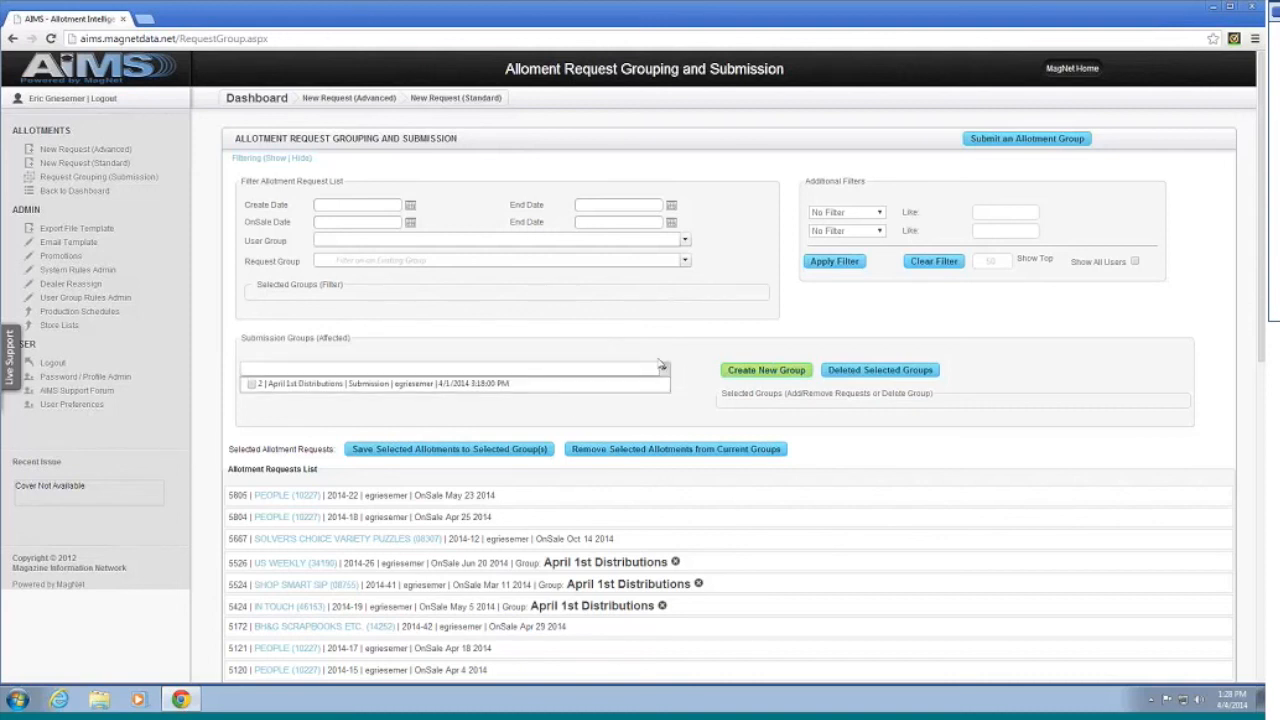
{"action": "left_click", "coordinate": [663, 343]}
{"action": "left_click", "coordinate": [746, 371]}
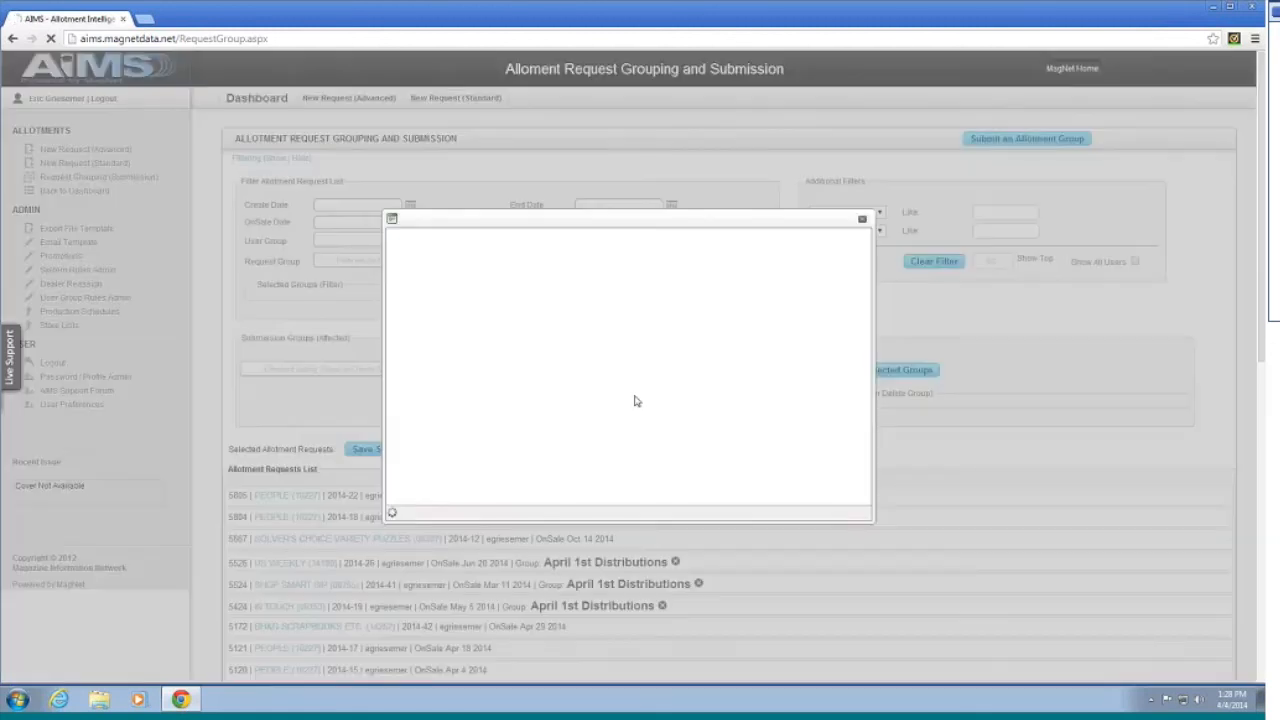
{"action": "left_click", "coordinate": [641, 334]}
{"action": "type", "text": "Webinar Group"}
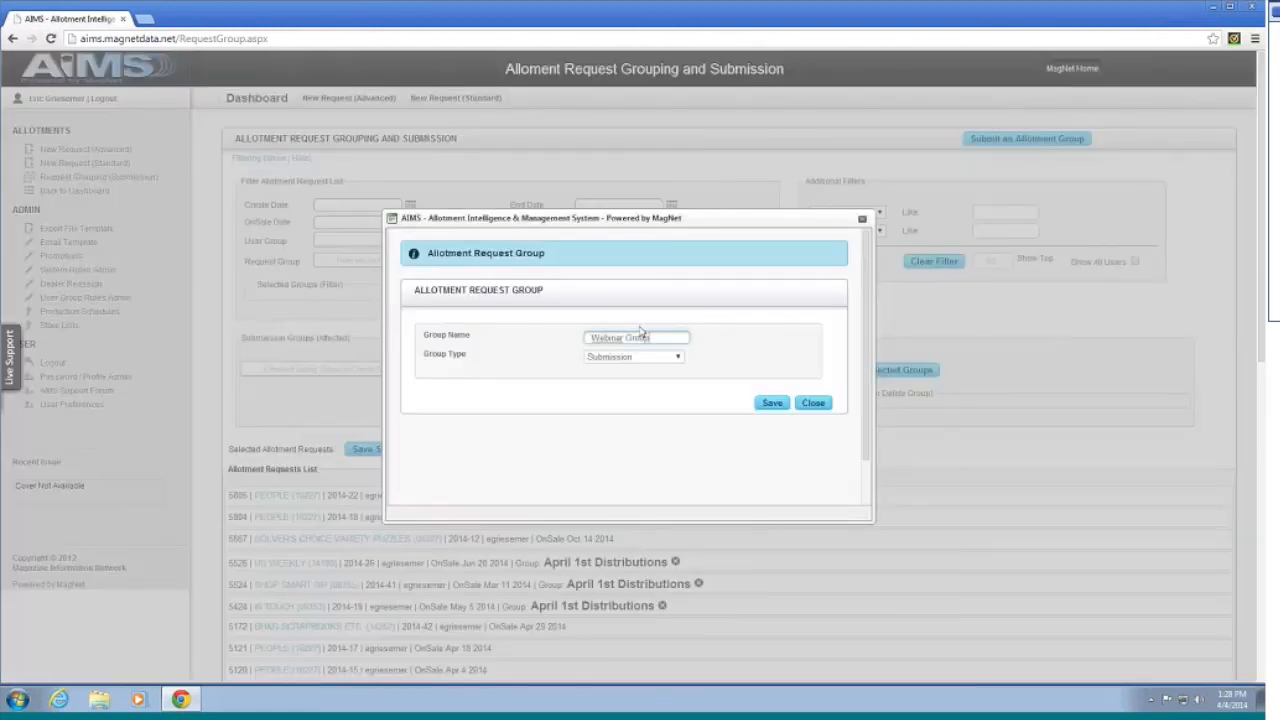
{"action": "left_click", "coordinate": [786, 404]}
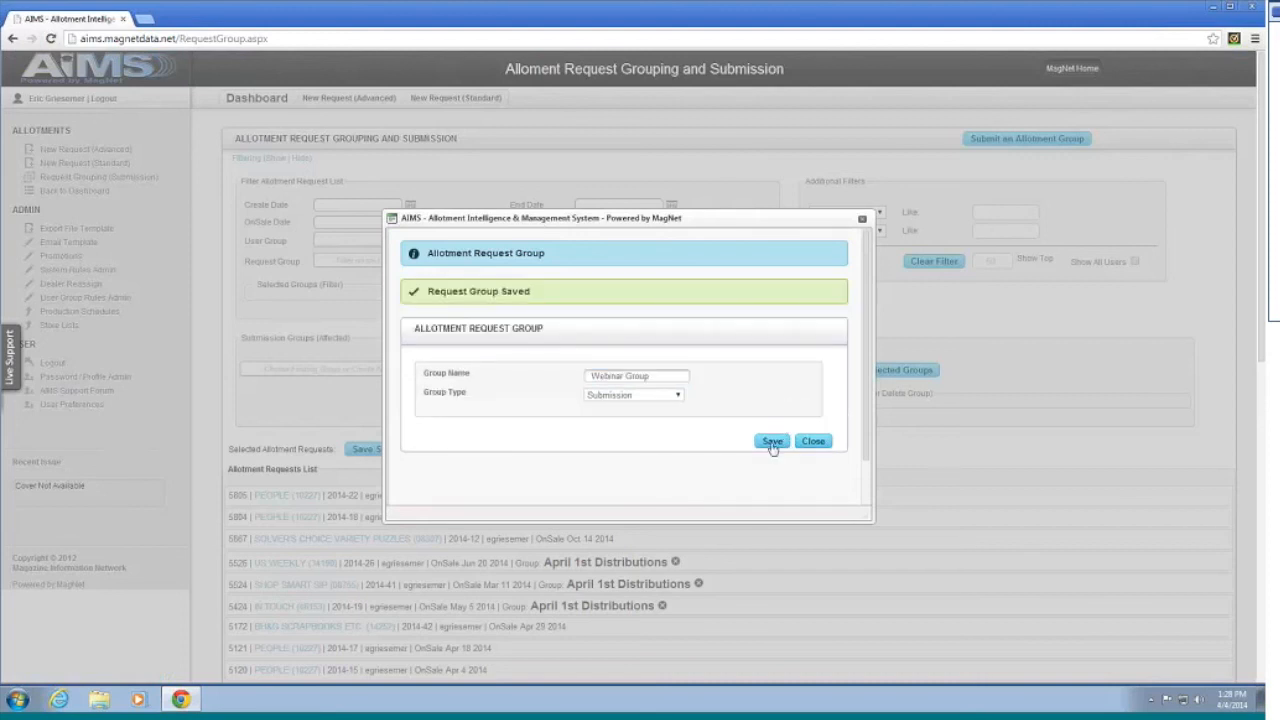
{"action": "left_click", "coordinate": [826, 446]}
{"action": "left_click", "coordinate": [620, 370]}
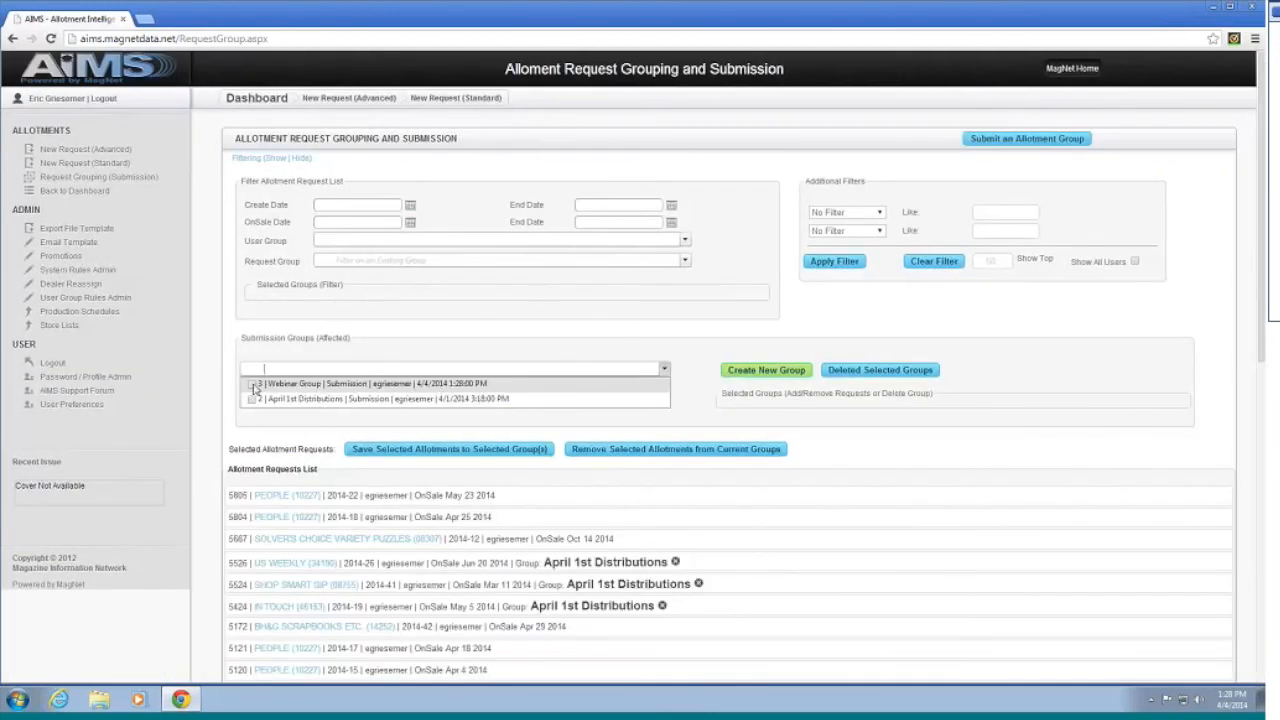
{"action": "left_click", "coordinate": [252, 385]}
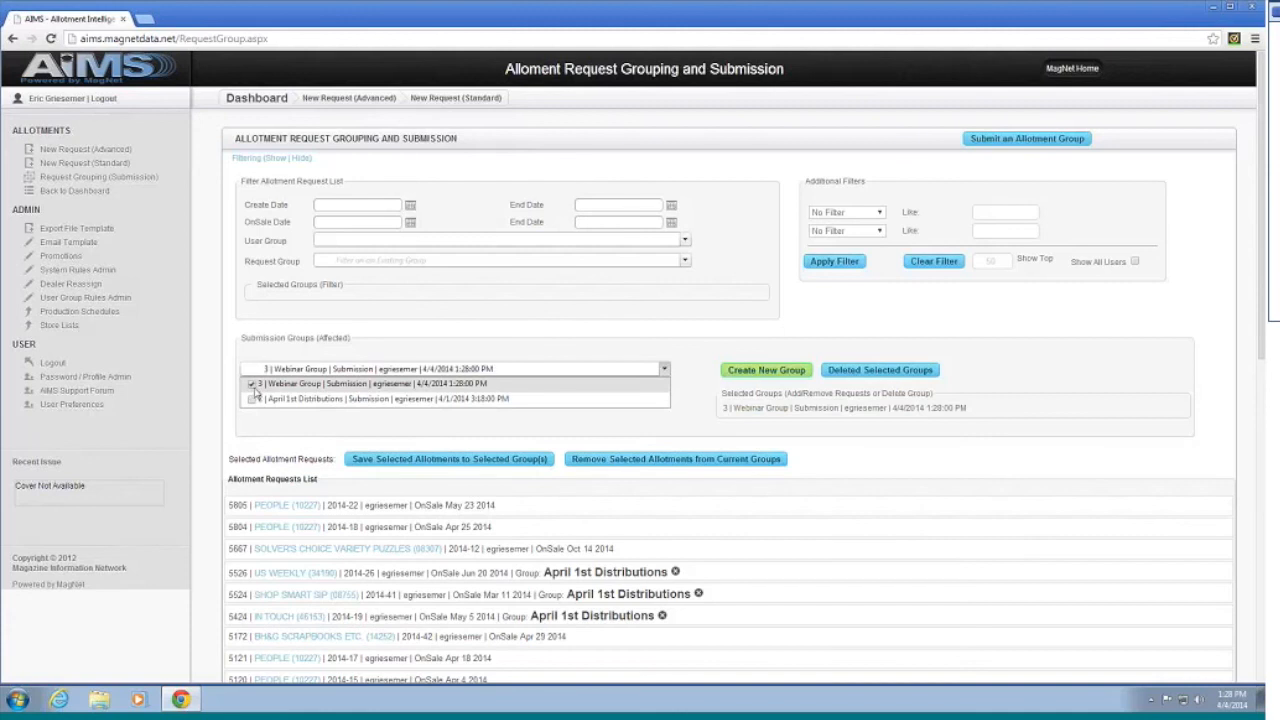
{"action": "left_click", "coordinate": [587, 425]}
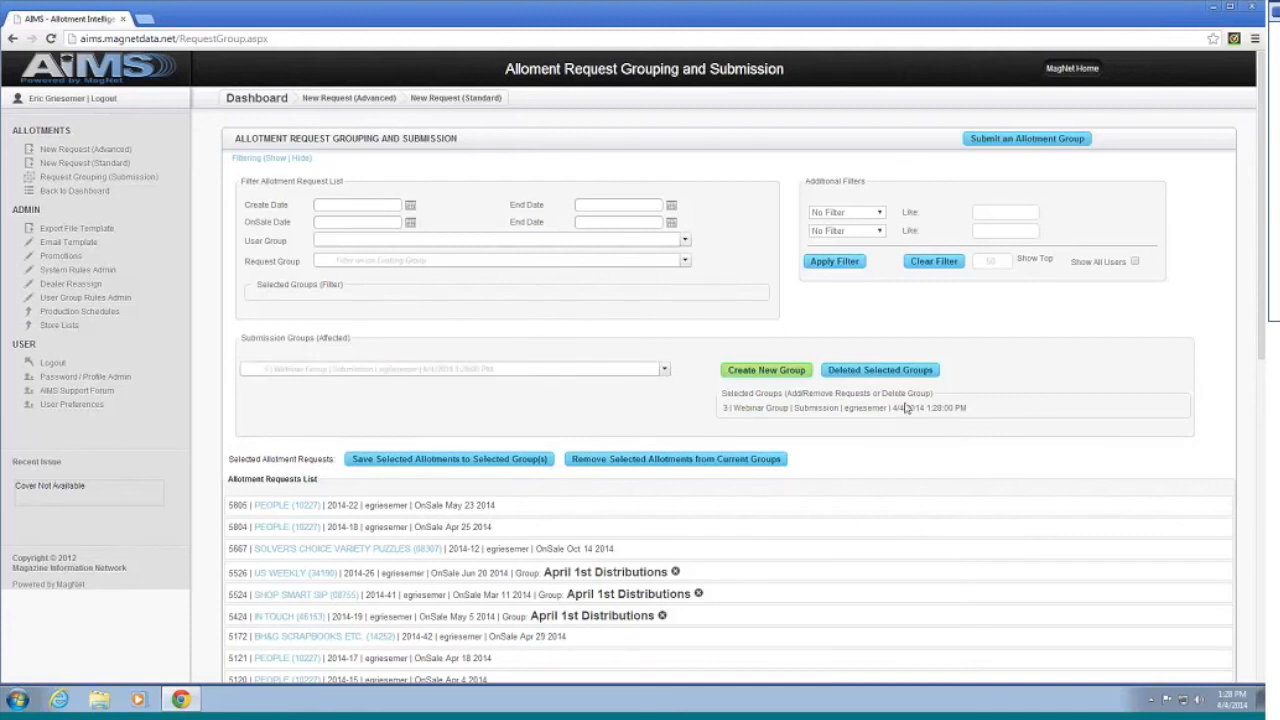
{"action": "scroll", "coordinate": [765, 390], "scroll_direction": "down", "scroll_amount": 5}
{"action": "left_click", "coordinate": [786, 380]}
{"action": "scroll", "coordinate": [787, 380], "scroll_direction": "up", "scroll_amount": 1}
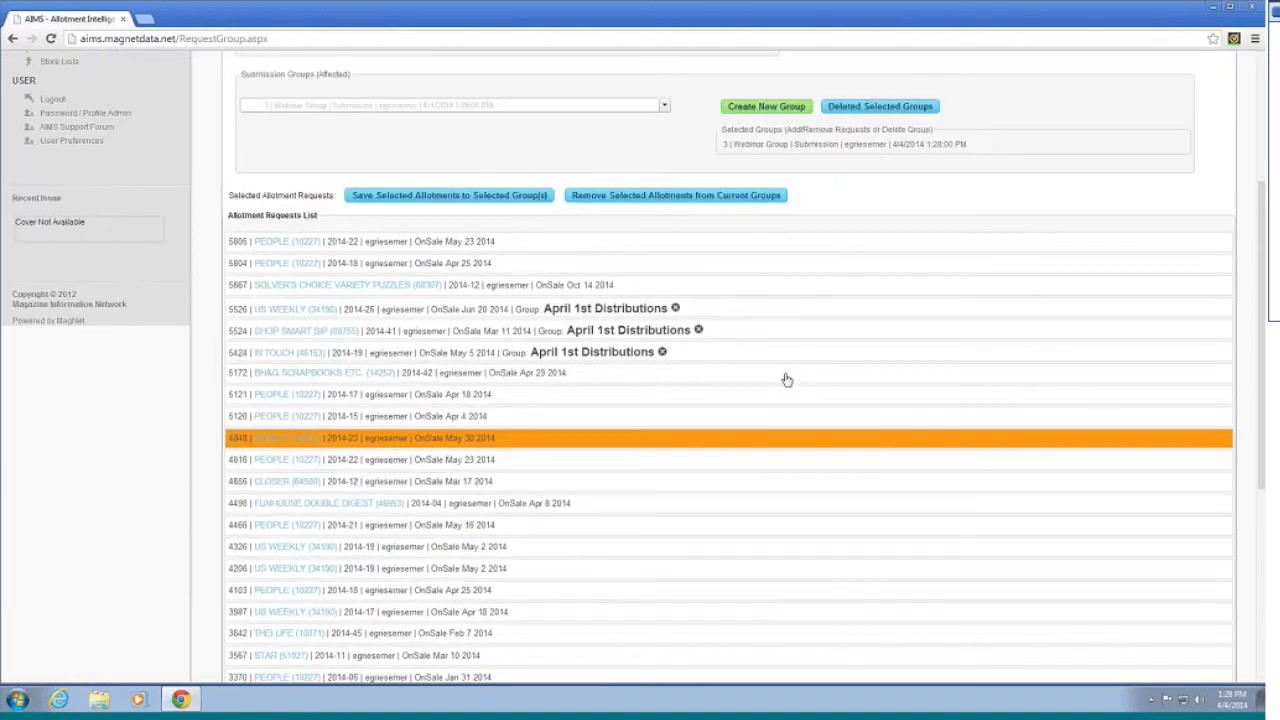
{"action": "scroll", "coordinate": [810, 577], "scroll_direction": "down", "scroll_amount": 2}
{"action": "scroll", "coordinate": [790, 560], "scroll_direction": "down", "scroll_amount": 2}
{"action": "scroll", "coordinate": [755, 530], "scroll_direction": "up", "scroll_amount": 4}
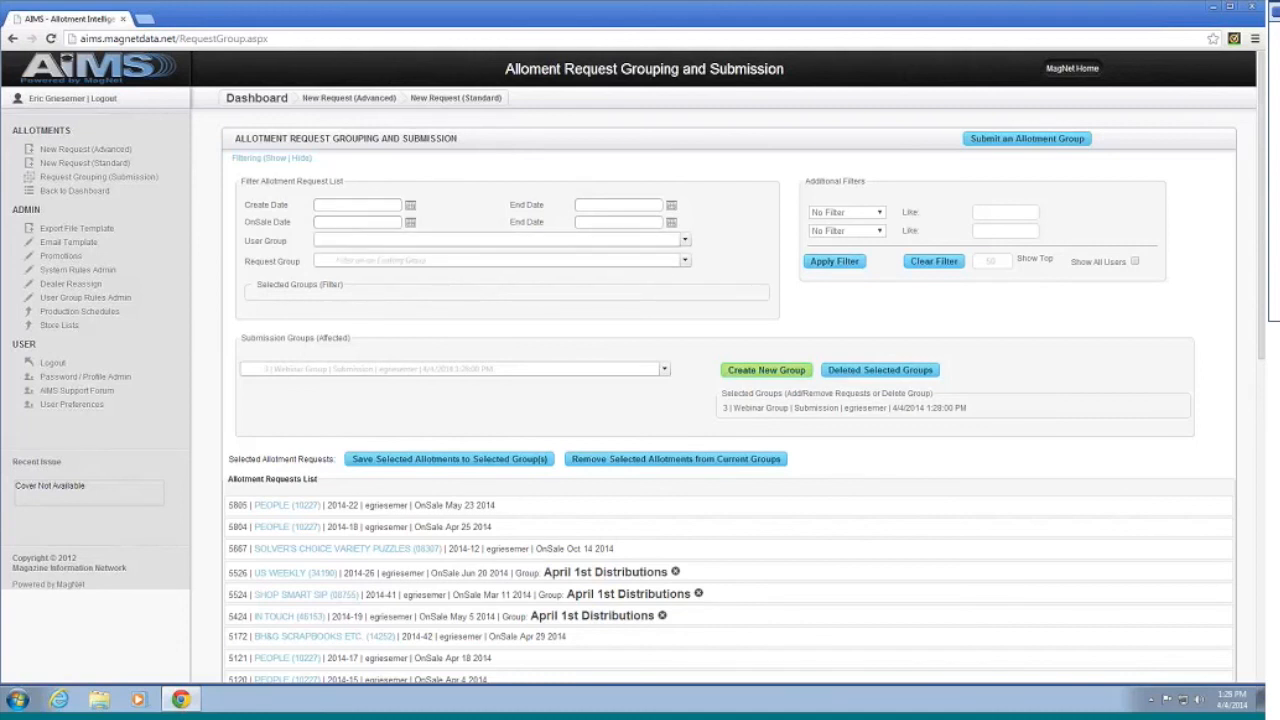
Step: Look over both Additional Filters dropdowns, leaving them unchanged
{"action": "left_click", "coordinate": [836, 212]}
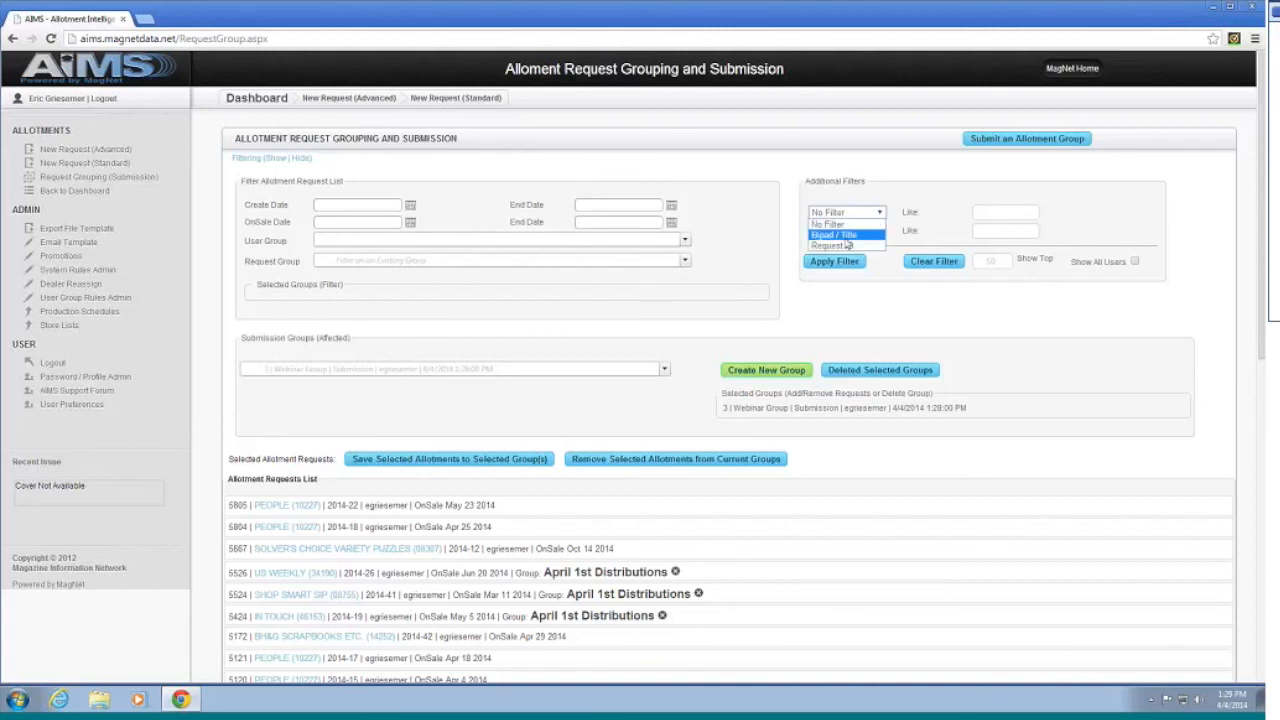
{"action": "left_click", "coordinate": [913, 177]}
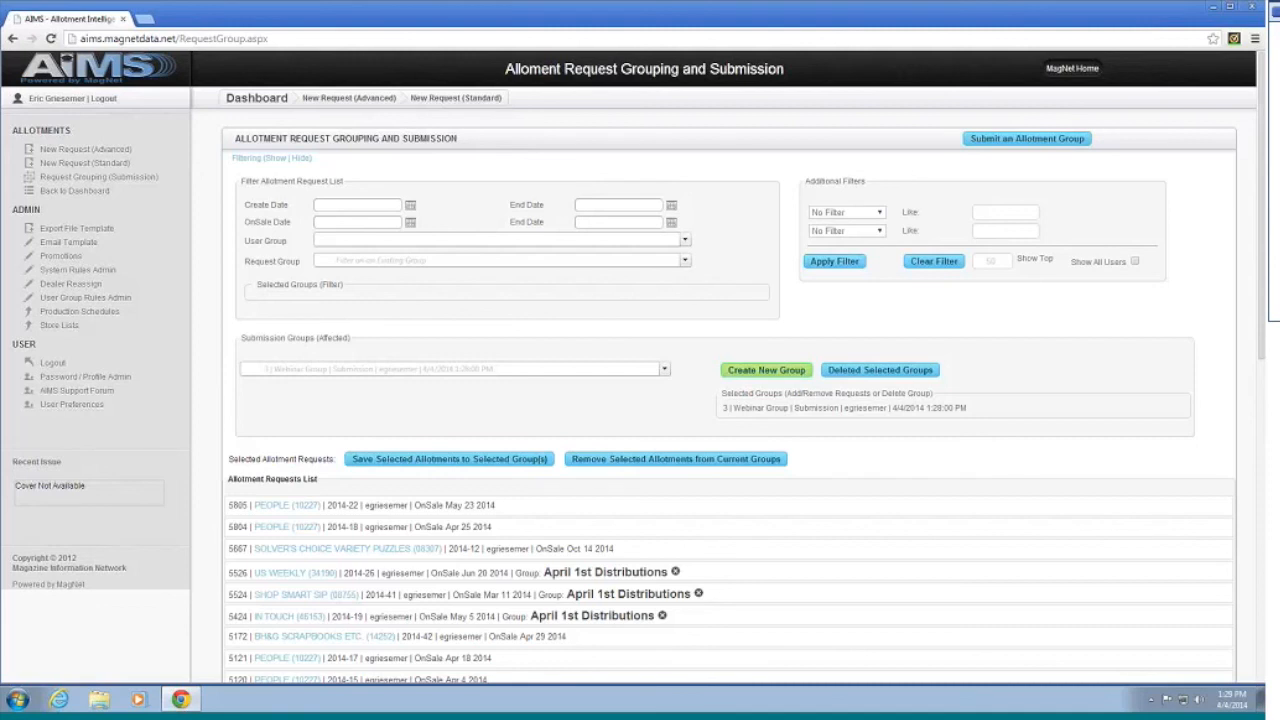
{"action": "left_click", "coordinate": [847, 232]}
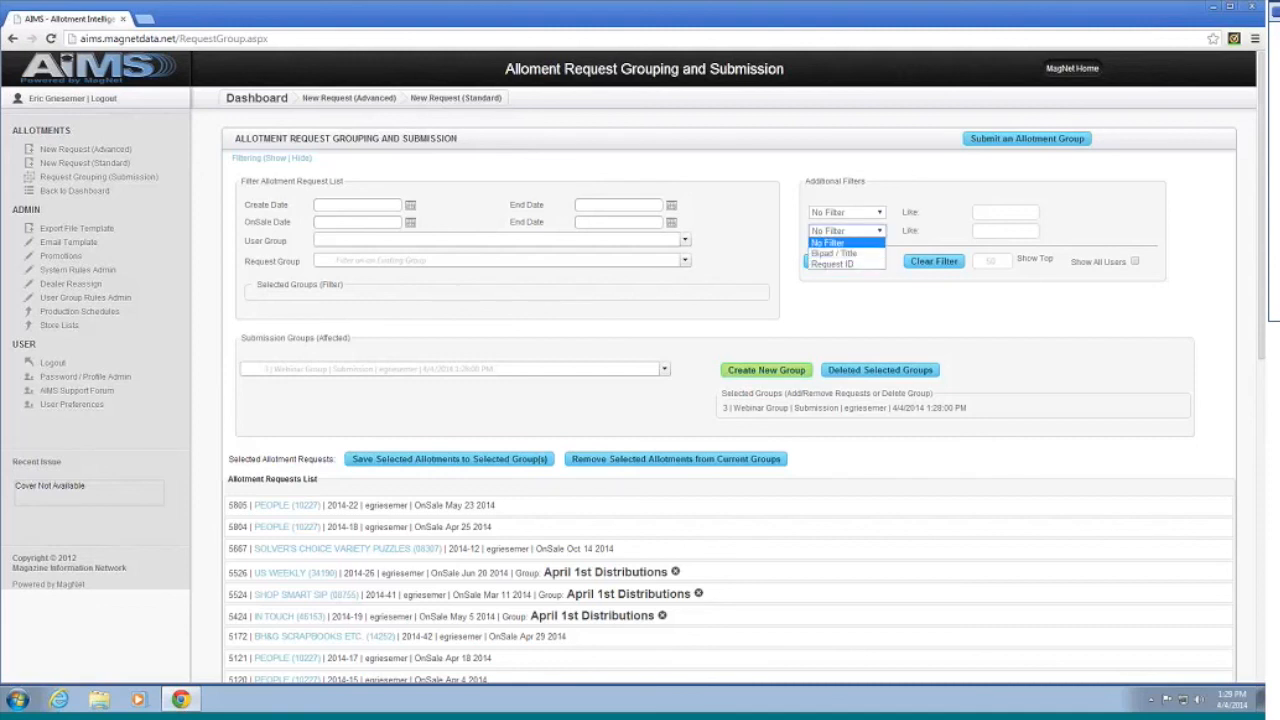
{"action": "left_click", "coordinate": [847, 232]}
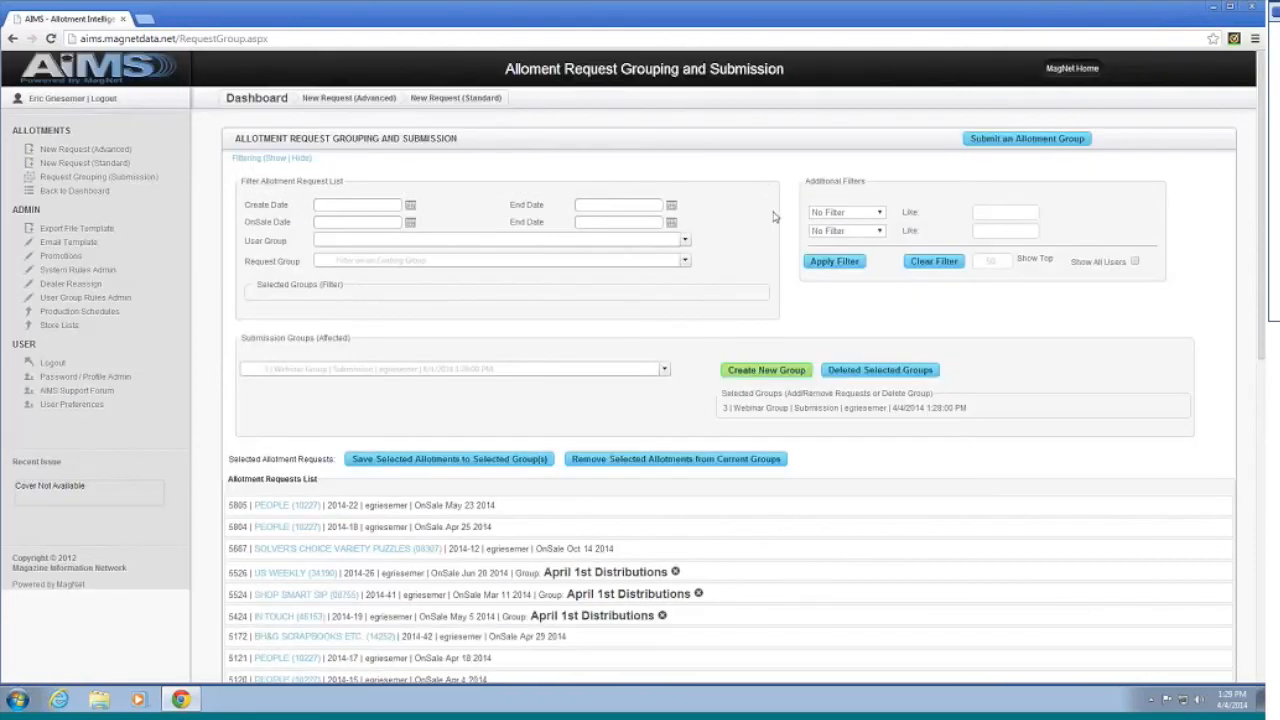
{"action": "scroll", "coordinate": [773, 217], "scroll_direction": "down", "scroll_amount": 3}
{"action": "scroll", "coordinate": [750, 230], "scroll_direction": "up", "scroll_amount": 3}
{"action": "scroll", "coordinate": [731, 244], "scroll_direction": "down", "scroll_amount": 2}
{"action": "scroll", "coordinate": [725, 255], "scroll_direction": "up", "scroll_amount": 2}
Step: Filter requests to a create-date range of 3/1/2014 to 4/4/2014
{"action": "left_click", "coordinate": [410, 206]}
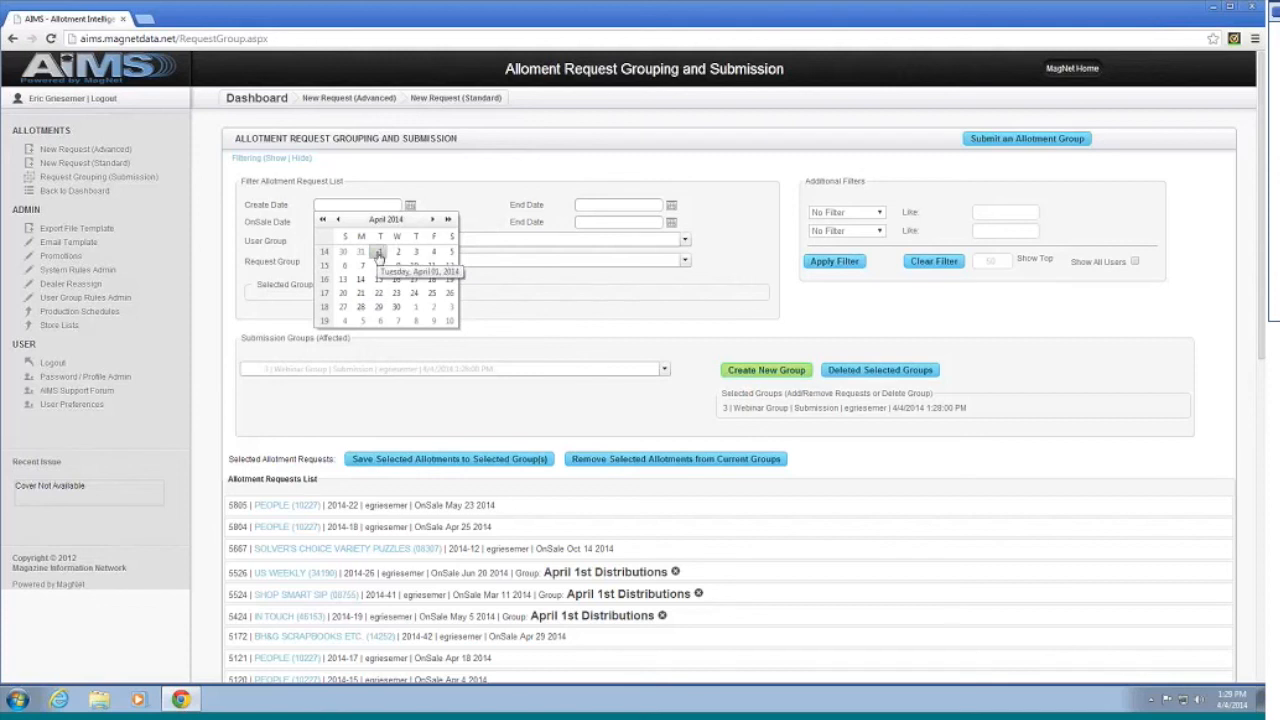
{"action": "left_click", "coordinate": [339, 220]}
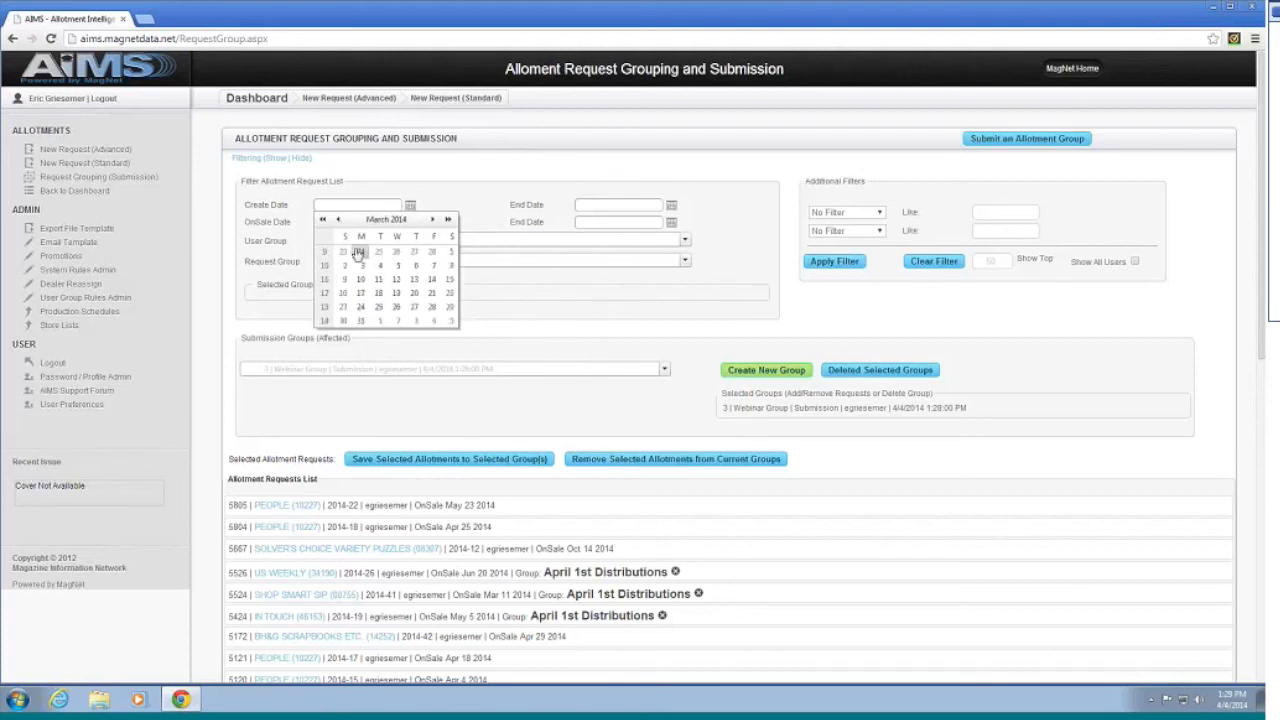
{"action": "left_click", "coordinate": [451, 251]}
{"action": "left_click", "coordinate": [671, 206]}
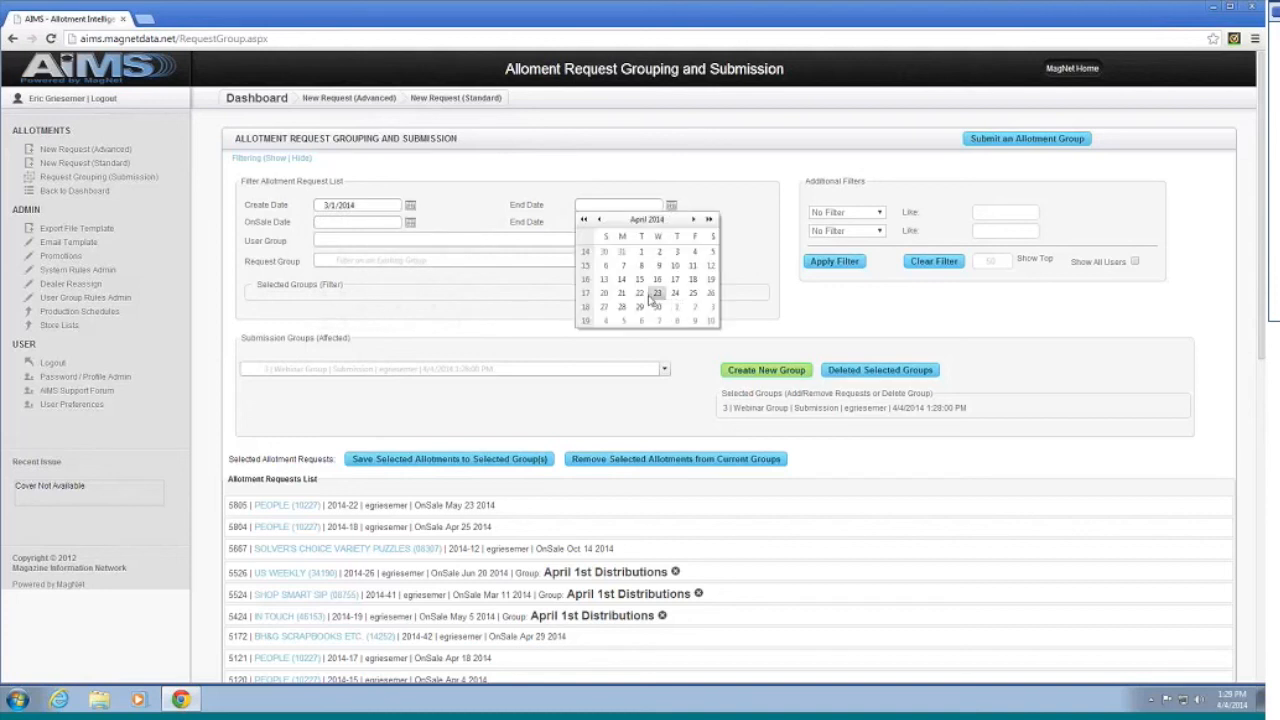
{"action": "left_click", "coordinate": [694, 251]}
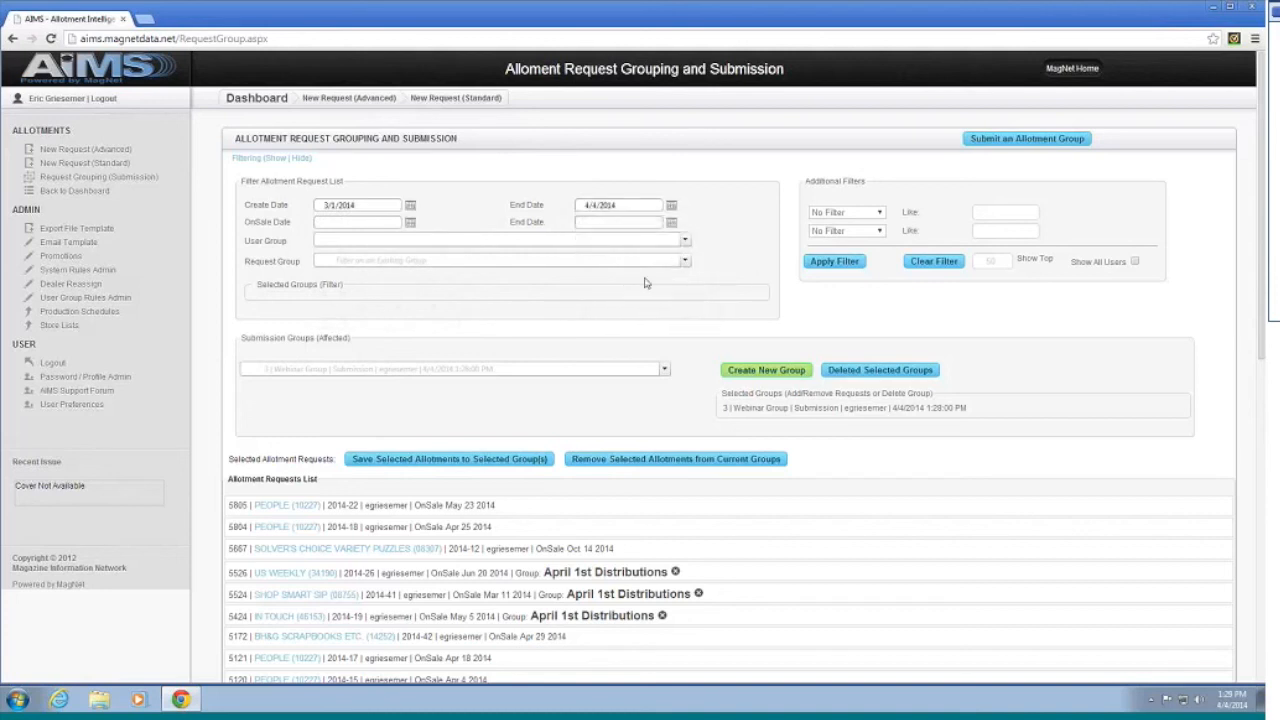
{"action": "left_click", "coordinate": [835, 264]}
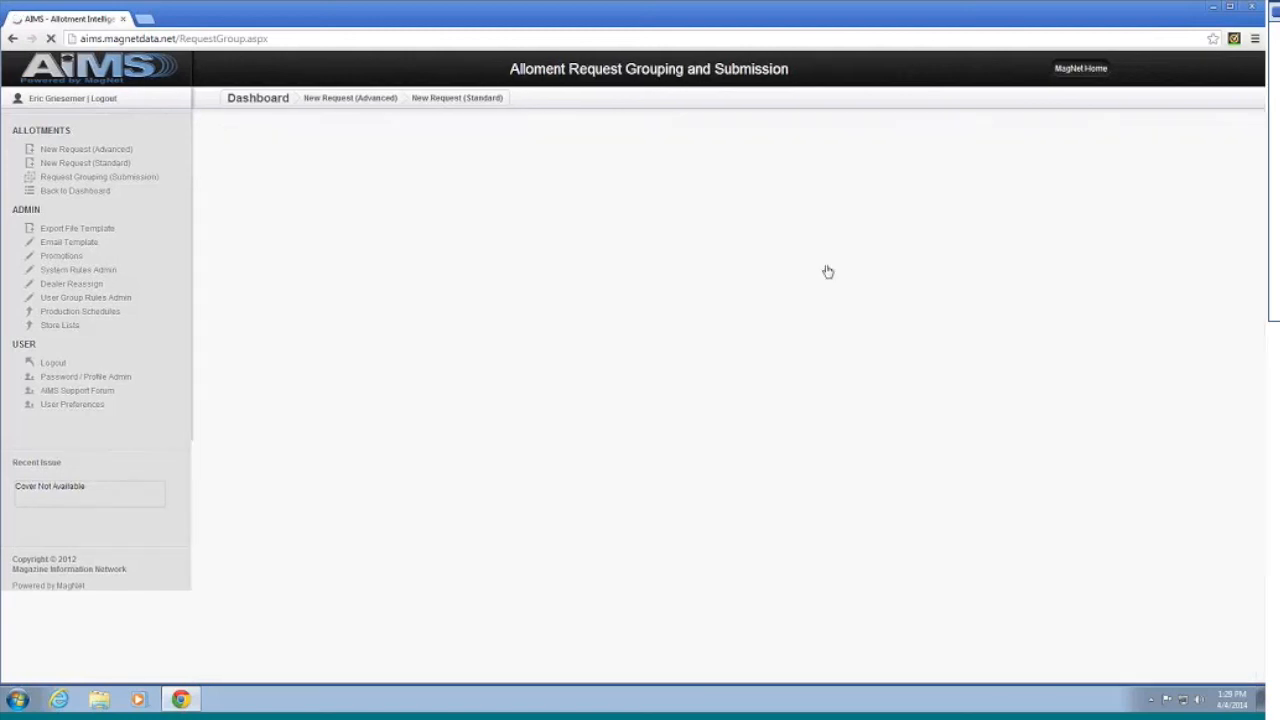
Step: Select requests 5805, 5804, 5667, 5121 and 5120 in the request list
{"action": "scroll", "coordinate": [775, 277], "scroll_direction": "down", "scroll_amount": 2}
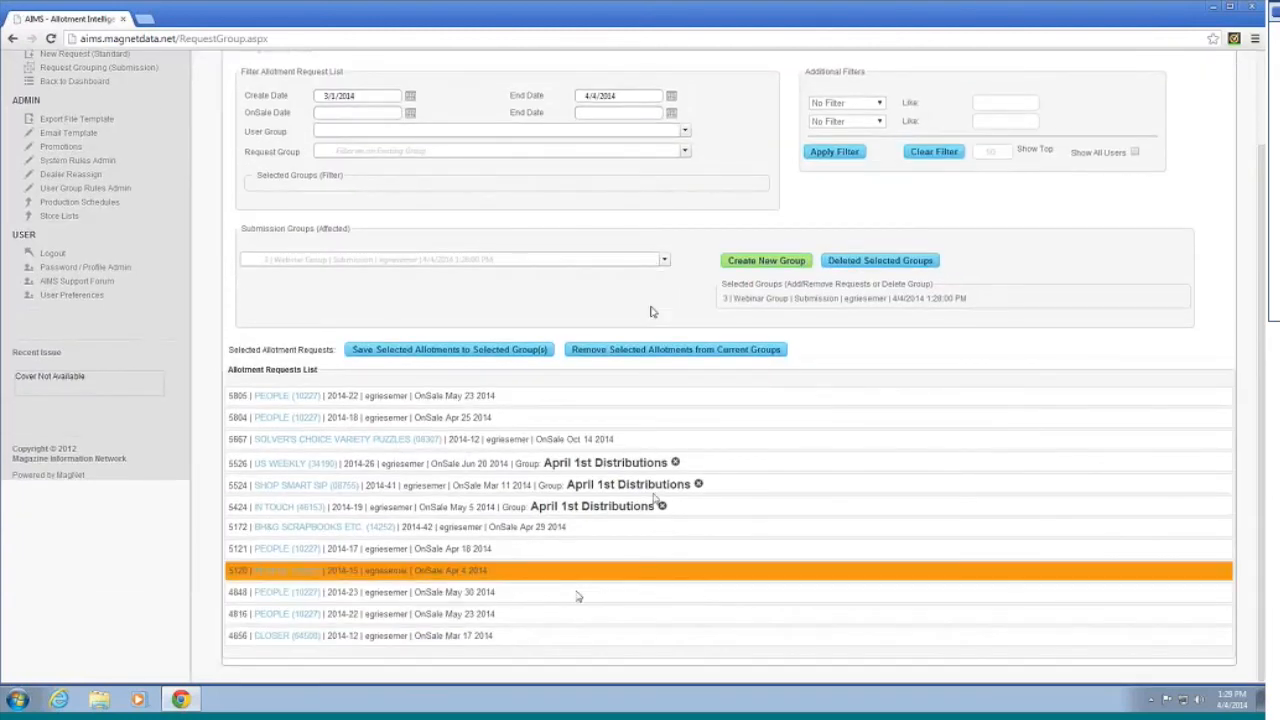
{"action": "scroll", "coordinate": [772, 506], "scroll_direction": "up", "scroll_amount": 2}
{"action": "scroll", "coordinate": [771, 503], "scroll_direction": "down", "scroll_amount": 2}
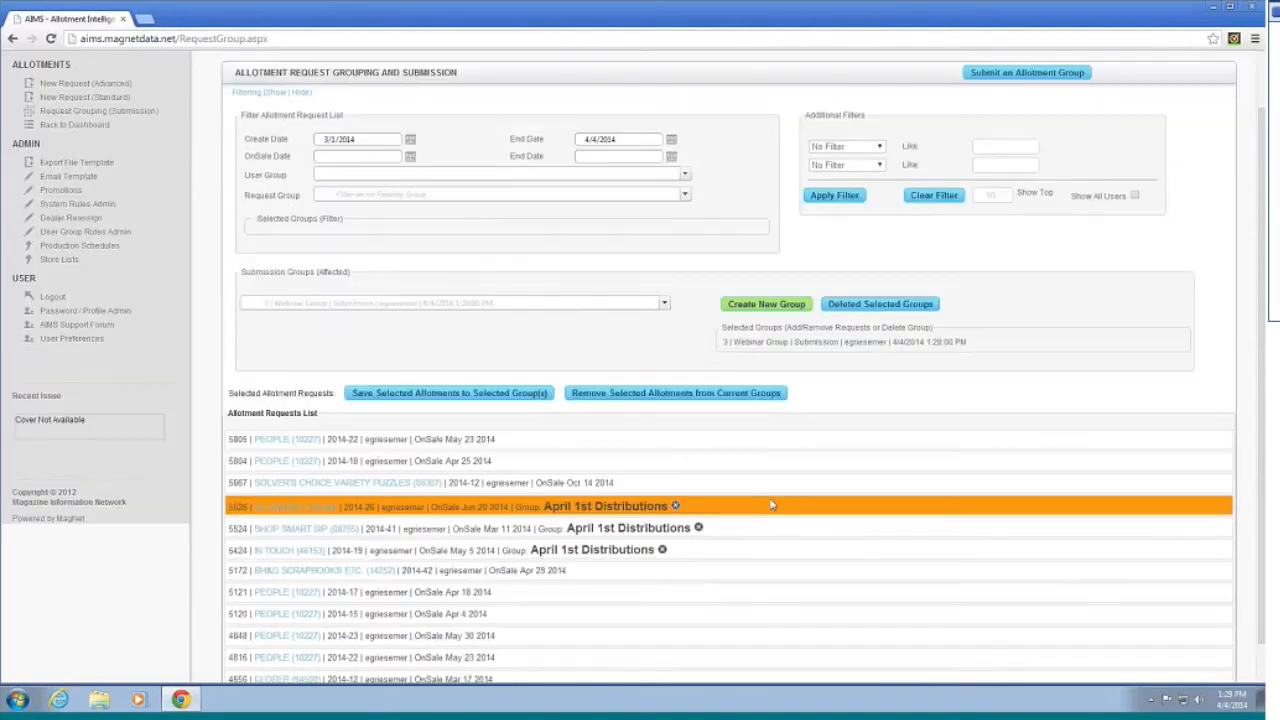
{"action": "scroll", "coordinate": [771, 503], "scroll_direction": "up", "scroll_amount": 2}
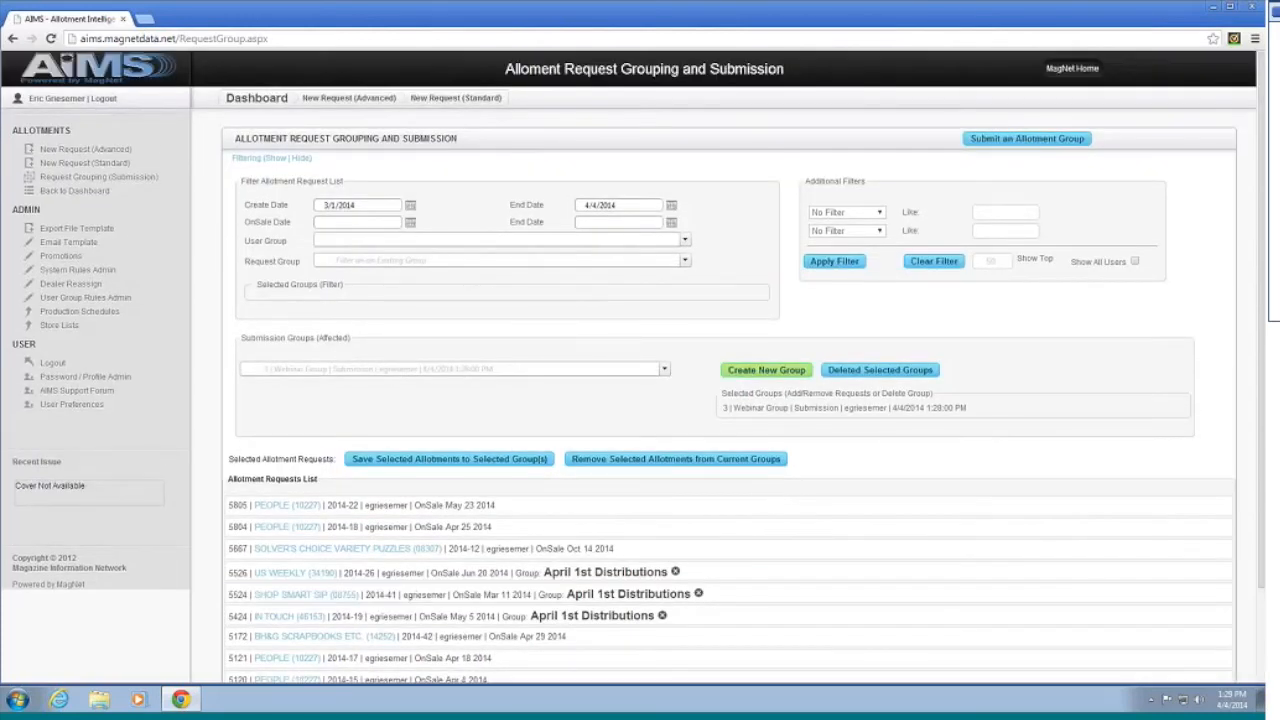
{"action": "scroll", "coordinate": [815, 380], "scroll_direction": "down", "scroll_amount": 1}
{"action": "scroll", "coordinate": [815, 380], "scroll_direction": "down", "scroll_amount": 1}
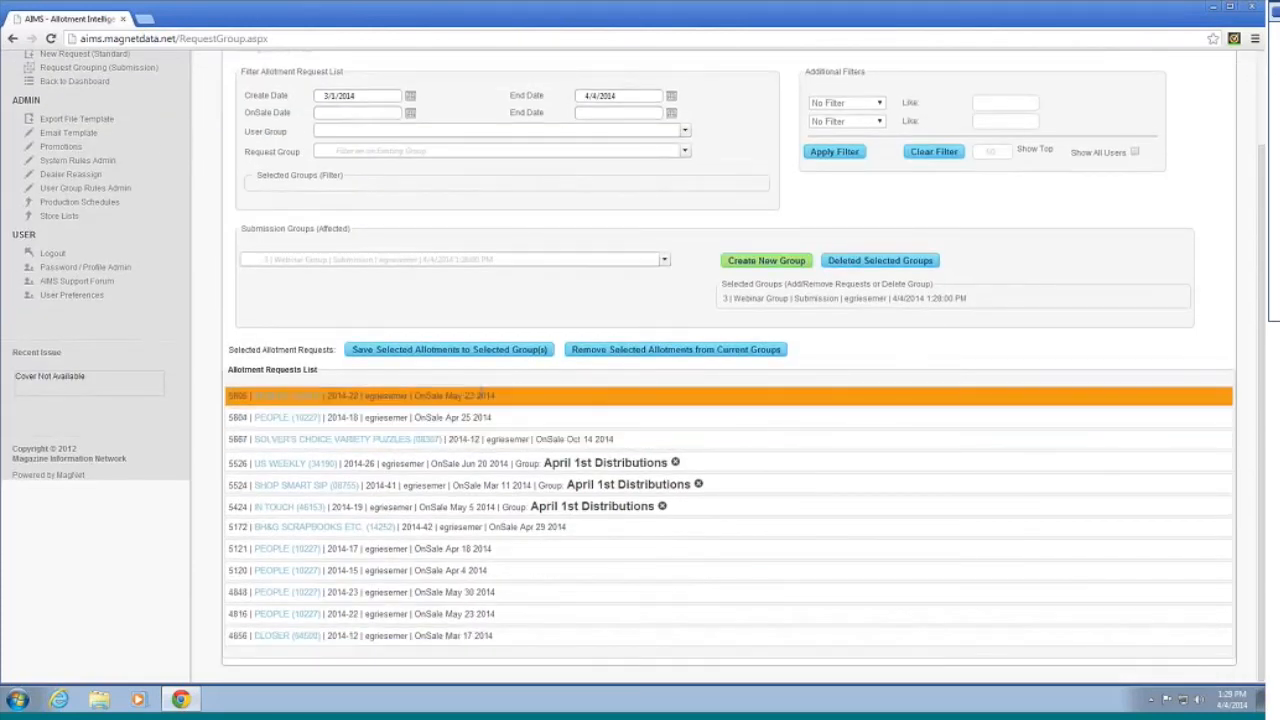
{"action": "left_click", "coordinate": [485, 396]}
{"action": "left_click", "coordinate": [485, 418]}
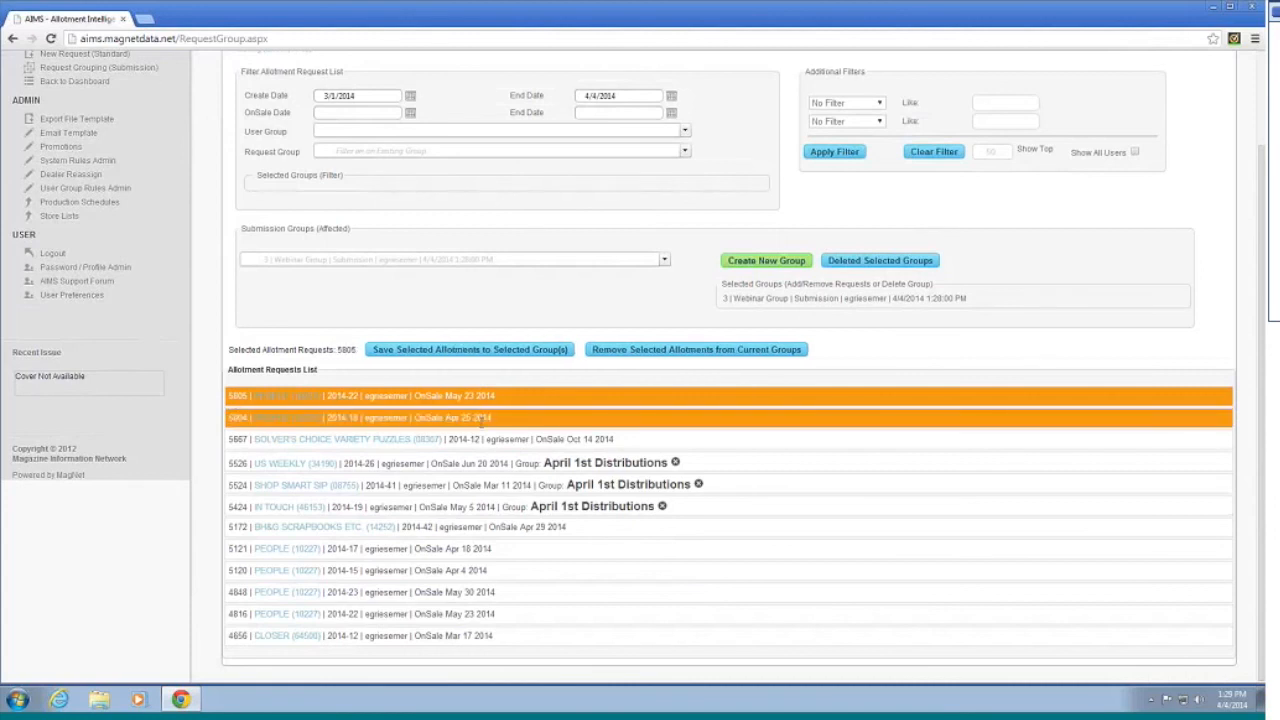
{"action": "left_click", "coordinate": [483, 440]}
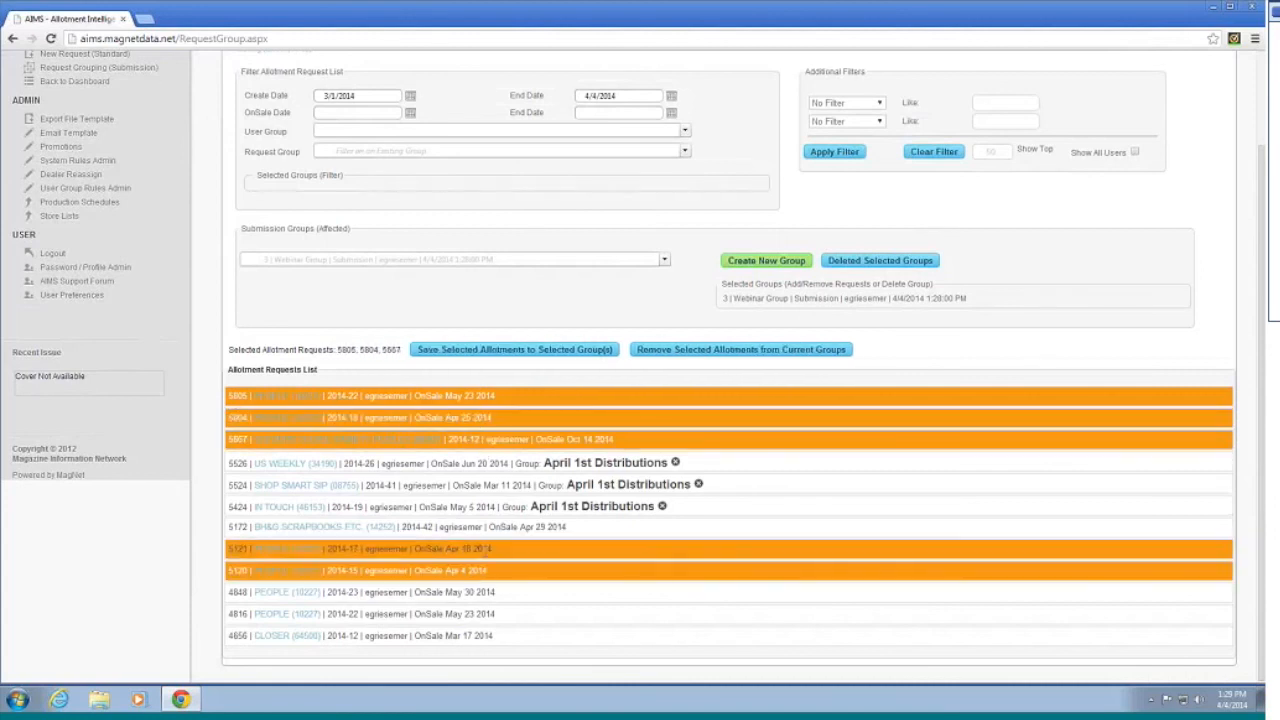
{"action": "left_click", "coordinate": [483, 545]}
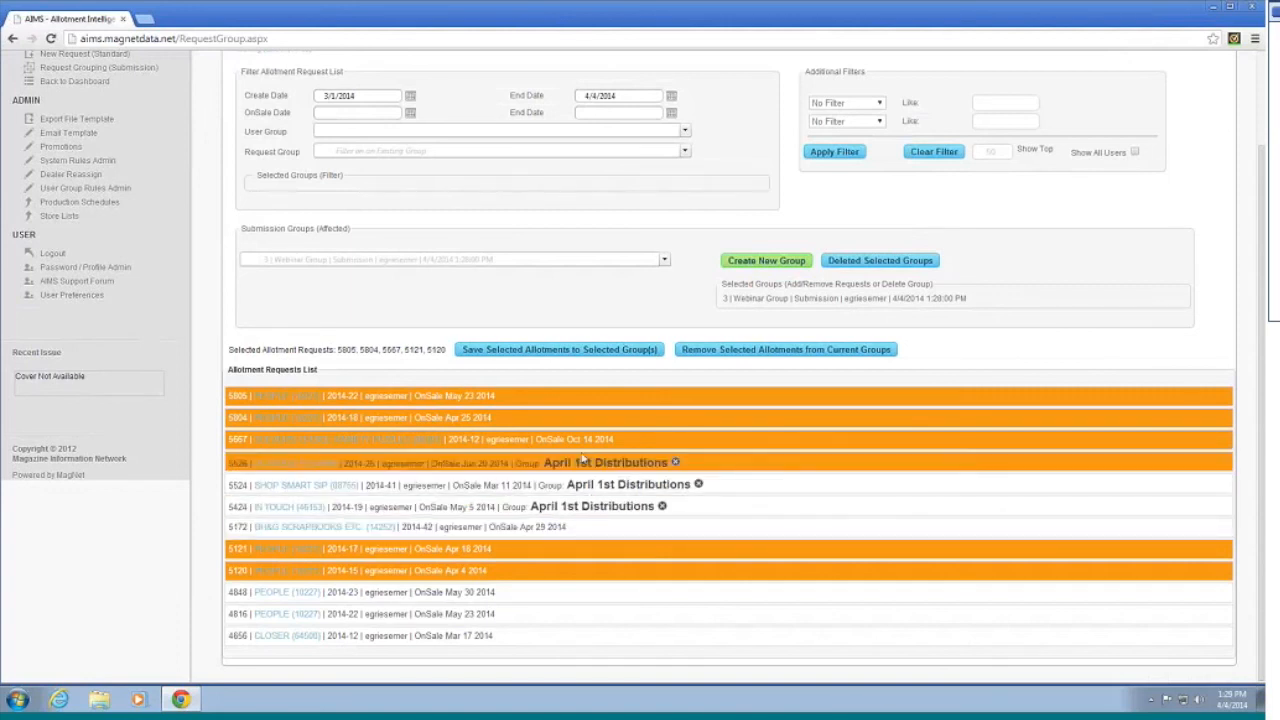
{"action": "scroll", "coordinate": [1014, 283], "scroll_direction": "up", "scroll_amount": 1}
{"action": "scroll", "coordinate": [1008, 286], "scroll_direction": "down", "scroll_amount": 1}
{"action": "scroll", "coordinate": [697, 343], "scroll_direction": "up", "scroll_amount": 1}
{"action": "scroll", "coordinate": [697, 343], "scroll_direction": "down", "scroll_amount": 1}
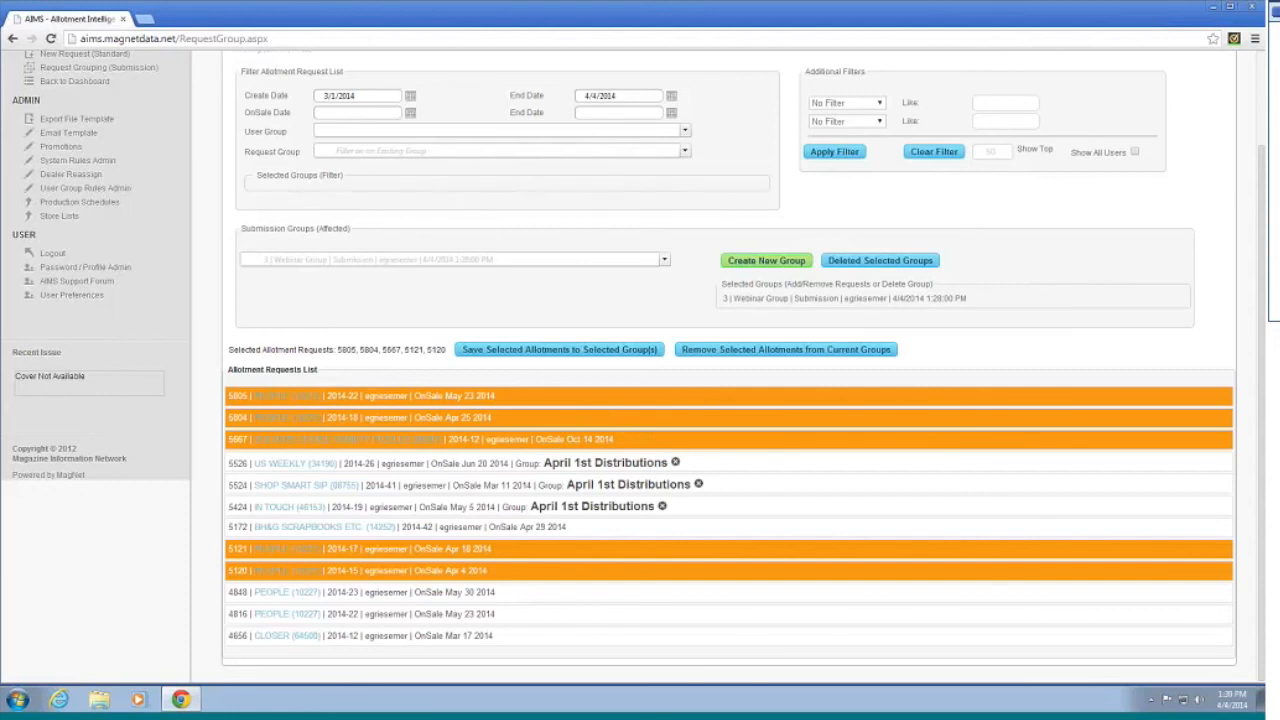
Step: Reselect requests 5424, 5524, 5526 and 5667 and save them to the Webinar Group
{"action": "left_click", "coordinate": [530, 508]}
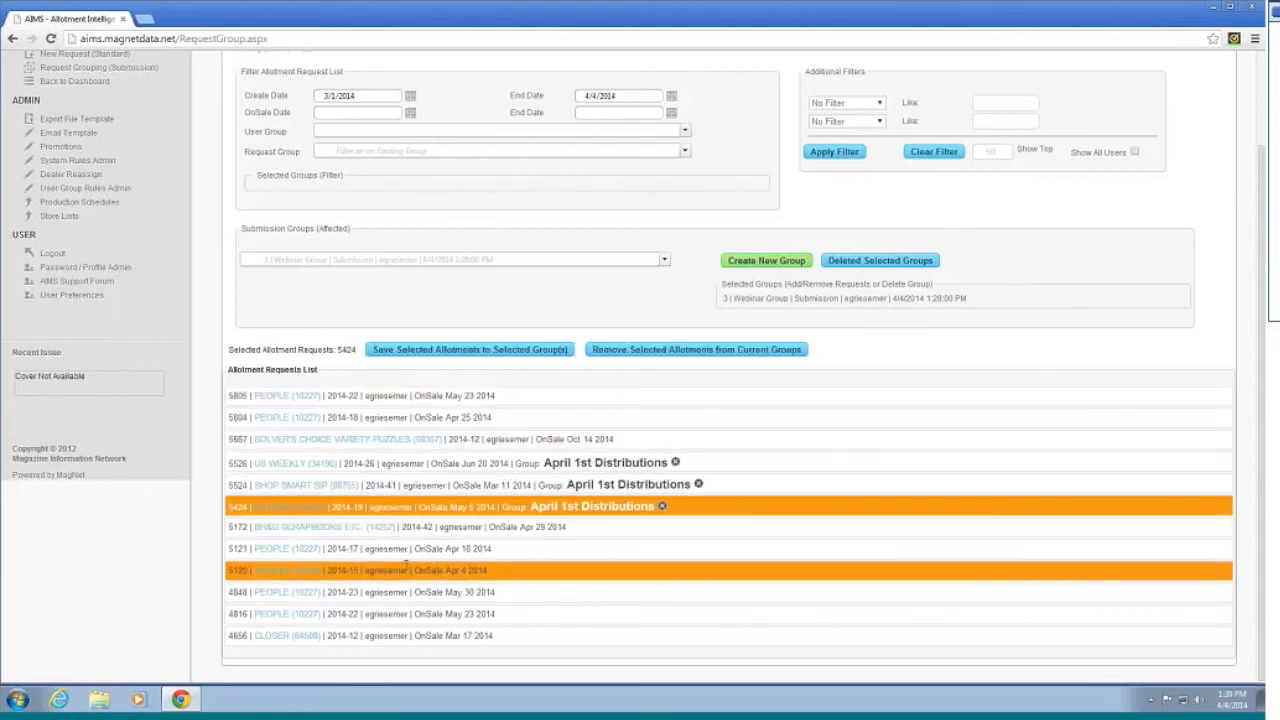
{"action": "left_click", "coordinate": [368, 487], "text": "ctrl"}
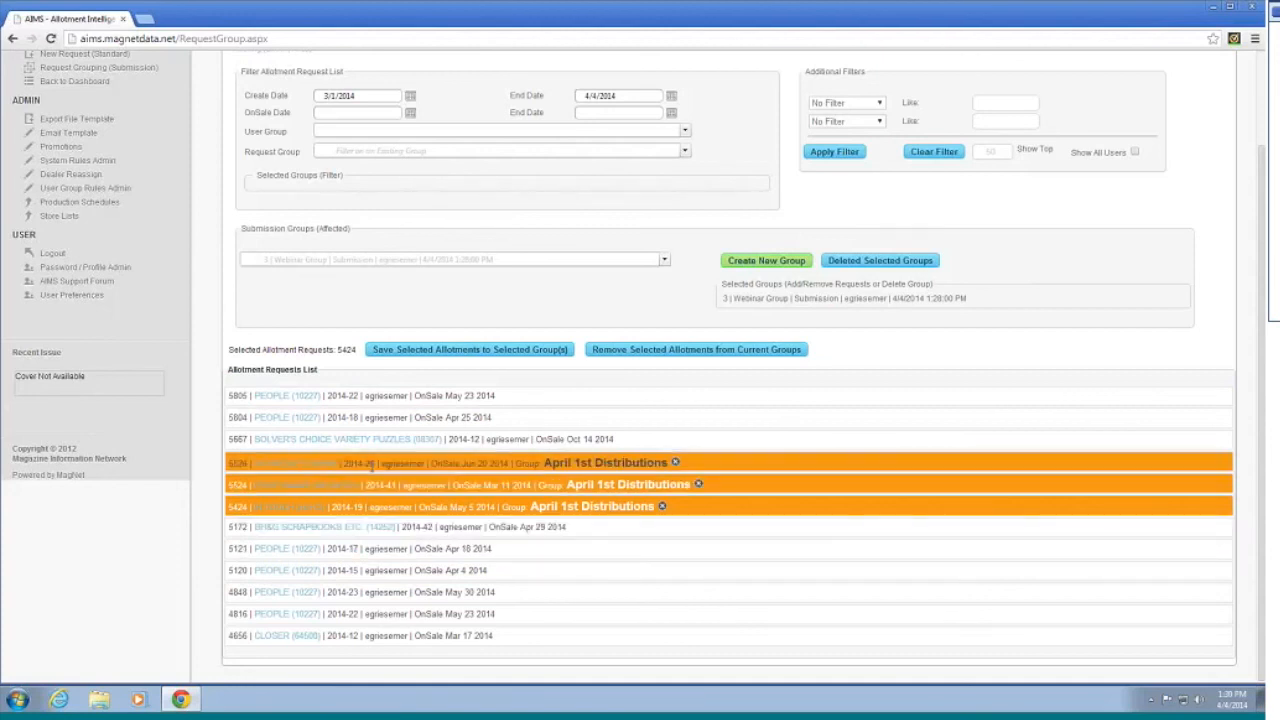
{"action": "left_click", "coordinate": [370, 465], "text": "ctrl"}
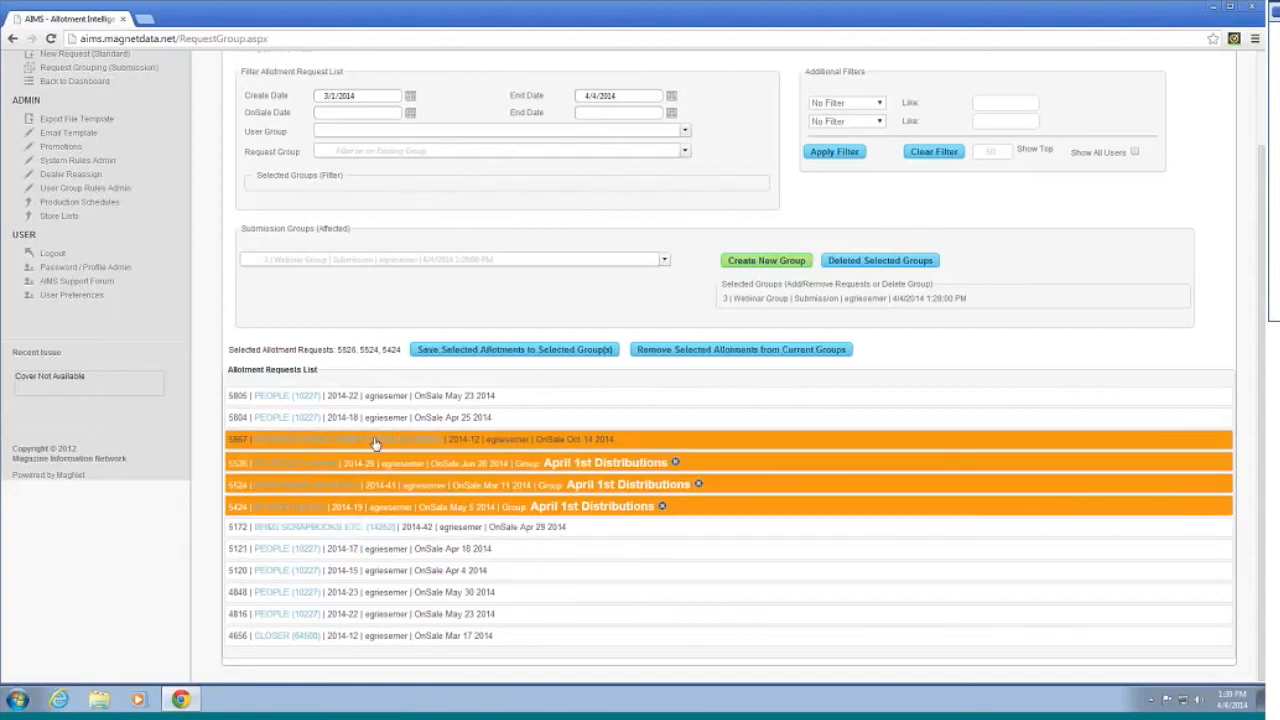
{"action": "left_click", "coordinate": [655, 442], "text": "ctrl"}
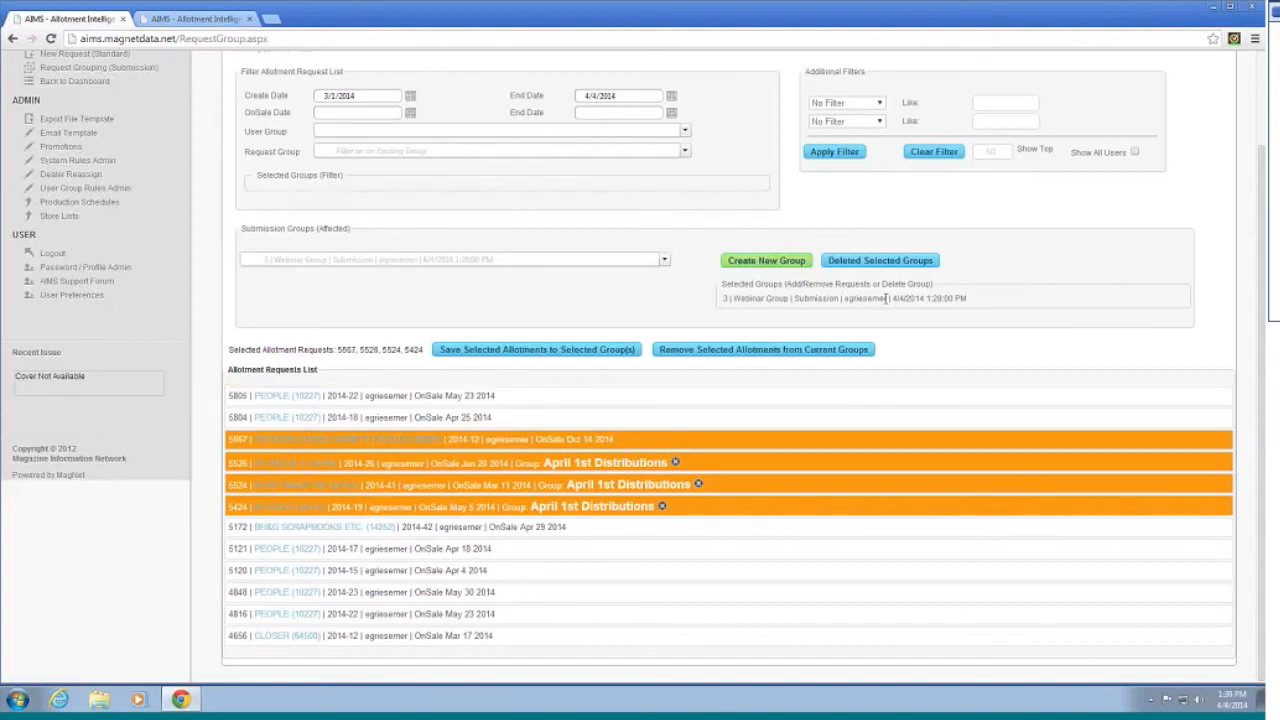
{"action": "left_click", "coordinate": [547, 350]}
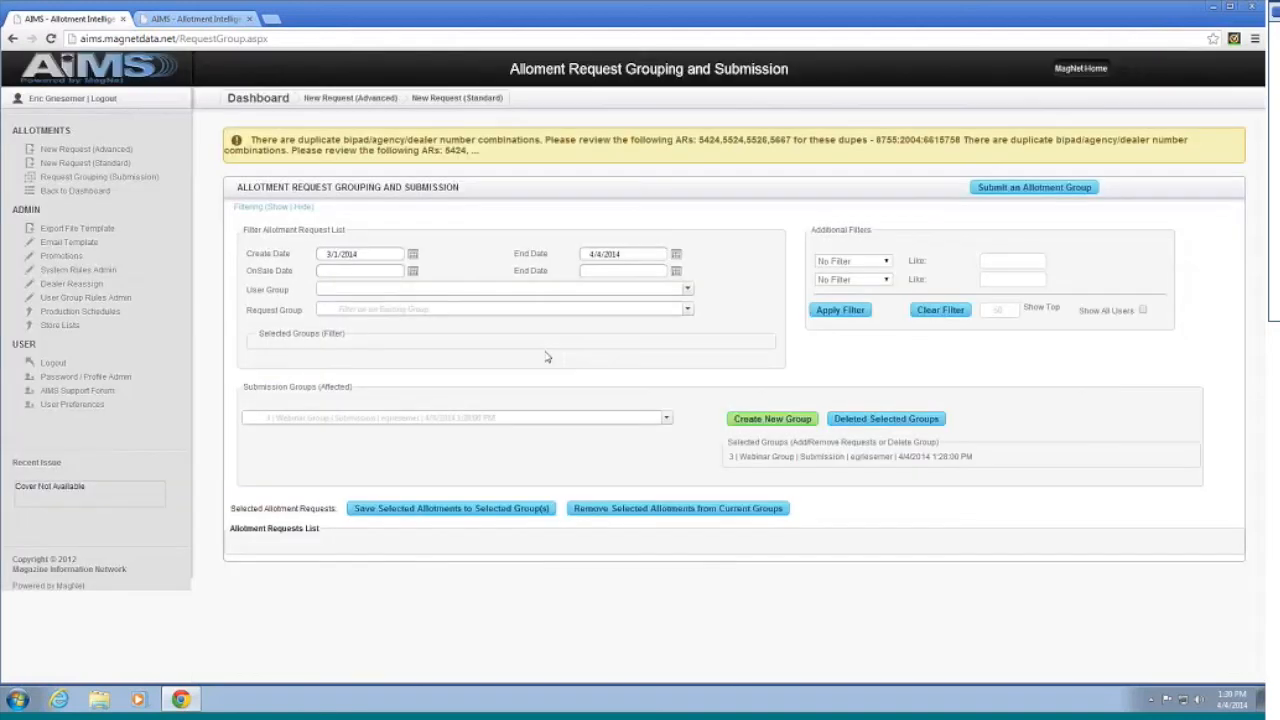
Step: Remove requests 5526, 5524 and 5424 from April 1st Distributions
{"action": "scroll", "coordinate": [698, 403], "scroll_direction": "down", "scroll_amount": 3}
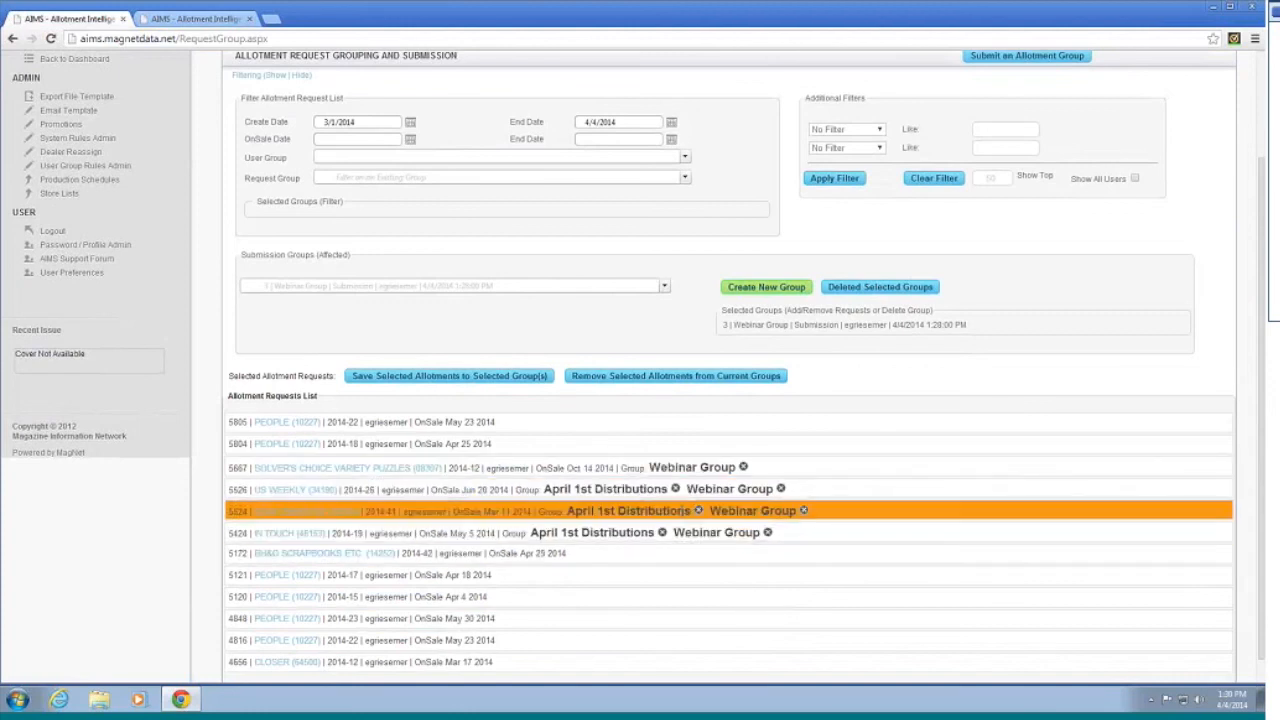
{"action": "left_click", "coordinate": [677, 489]}
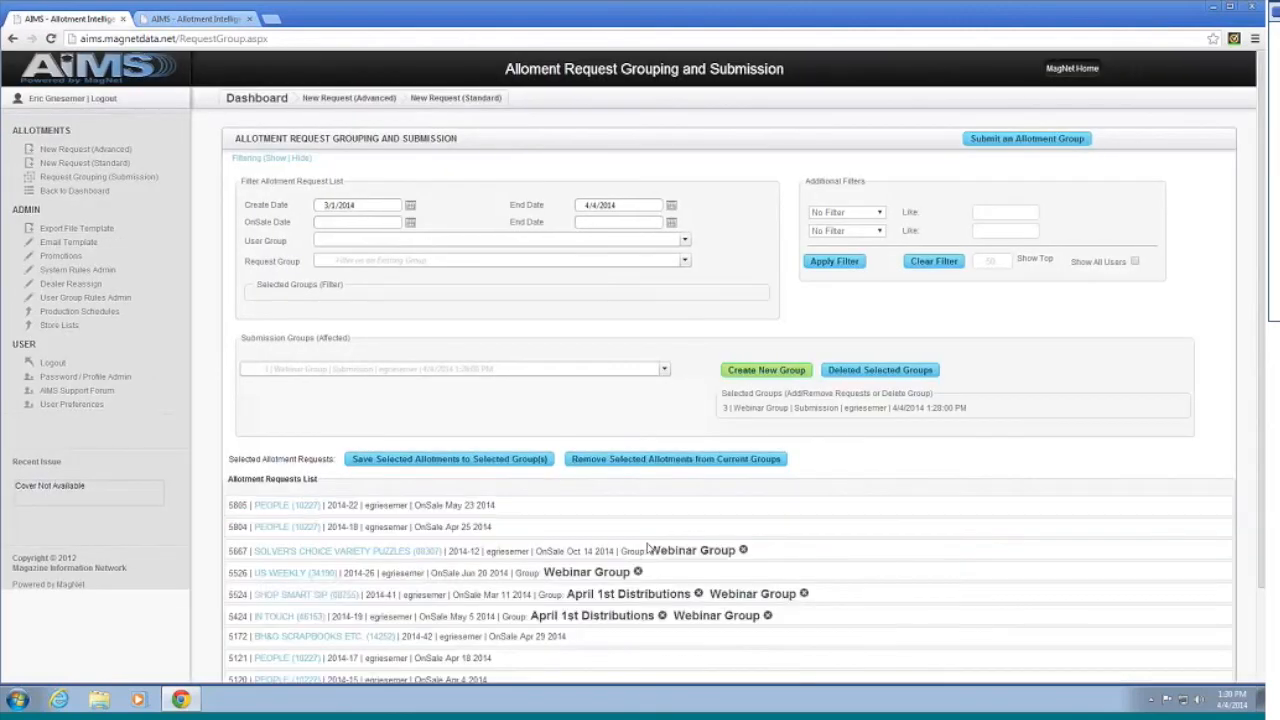
{"action": "left_click", "coordinate": [699, 594]}
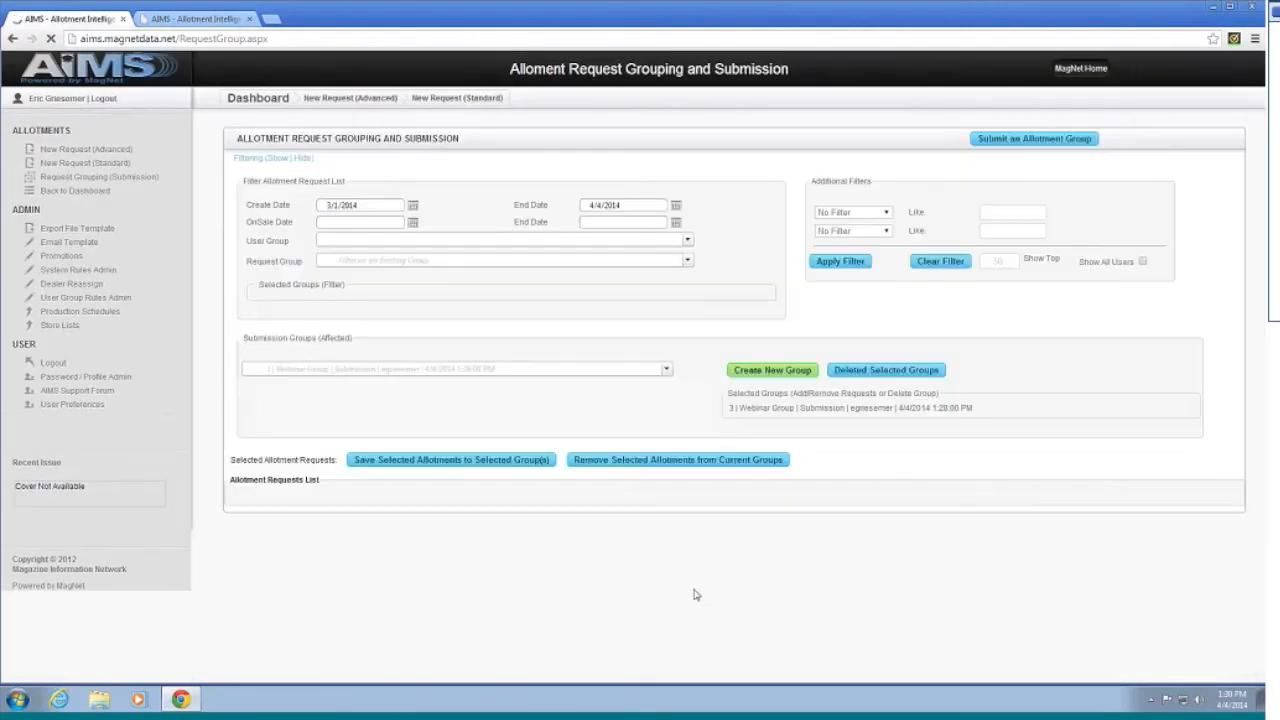
{"action": "left_click", "coordinate": [664, 616]}
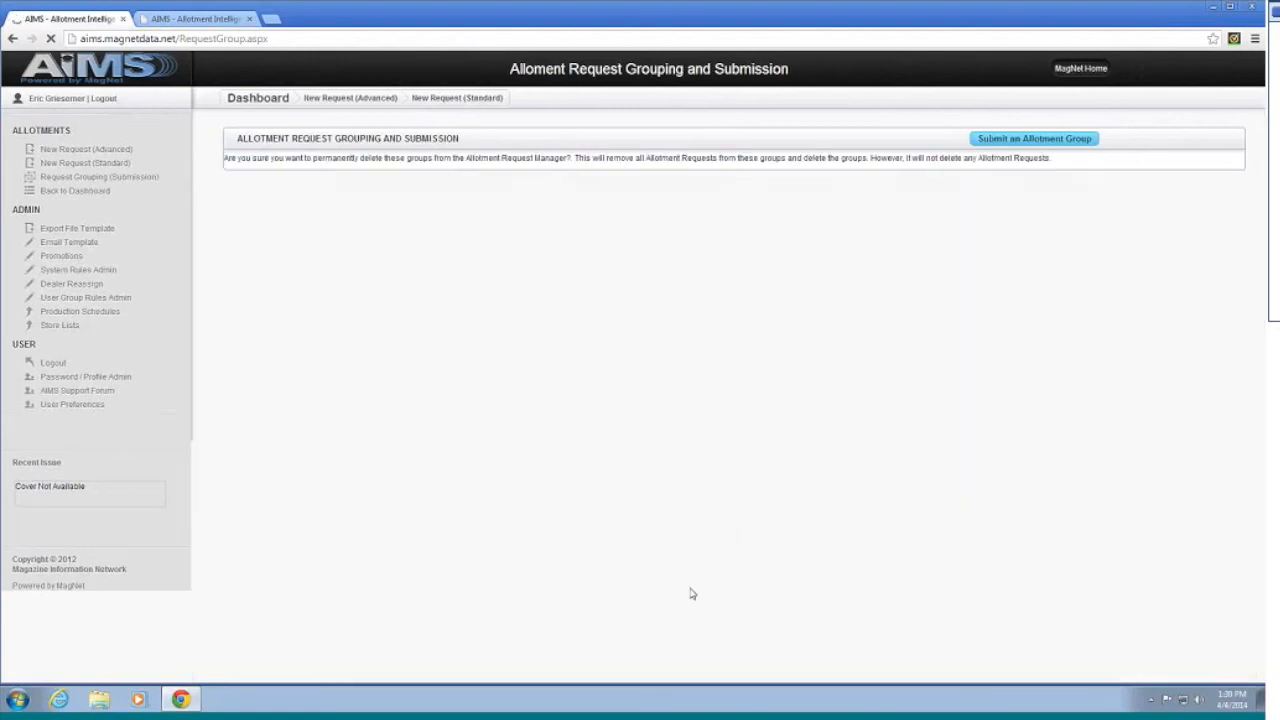
Step: Bring up the Submit an Allotment Group dialog
{"action": "scroll", "coordinate": [769, 495], "scroll_direction": "down", "scroll_amount": 2}
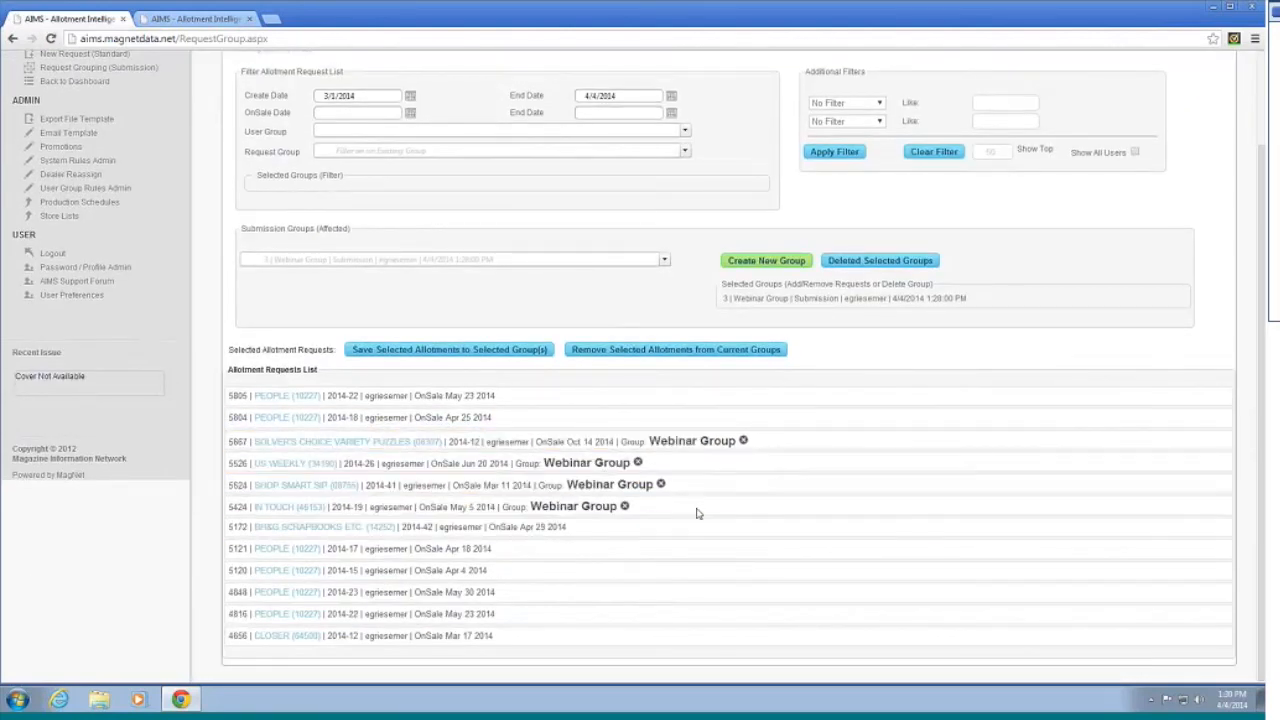
{"action": "scroll", "coordinate": [780, 455], "scroll_direction": "up", "scroll_amount": 2}
{"action": "scroll", "coordinate": [787, 454], "scroll_direction": "up", "scroll_amount": 1}
{"action": "scroll", "coordinate": [787, 454], "scroll_direction": "down", "scroll_amount": 2}
{"action": "scroll", "coordinate": [787, 454], "scroll_direction": "up", "scroll_amount": 2}
{"action": "left_click", "coordinate": [995, 140]}
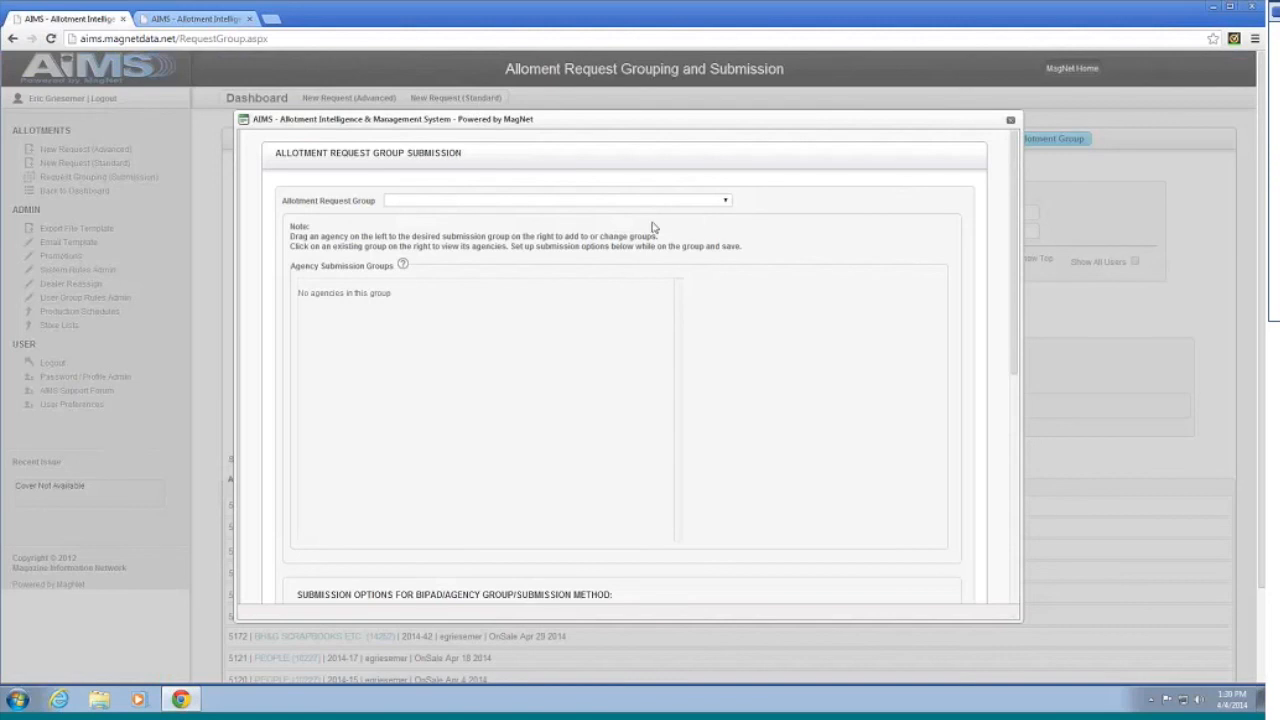
Step: Load '3 | Webinar Group | Submission', review each agency group, and settle on Hudson Atlas
{"action": "left_click", "coordinate": [650, 203]}
{"action": "left_click", "coordinate": [650, 212]}
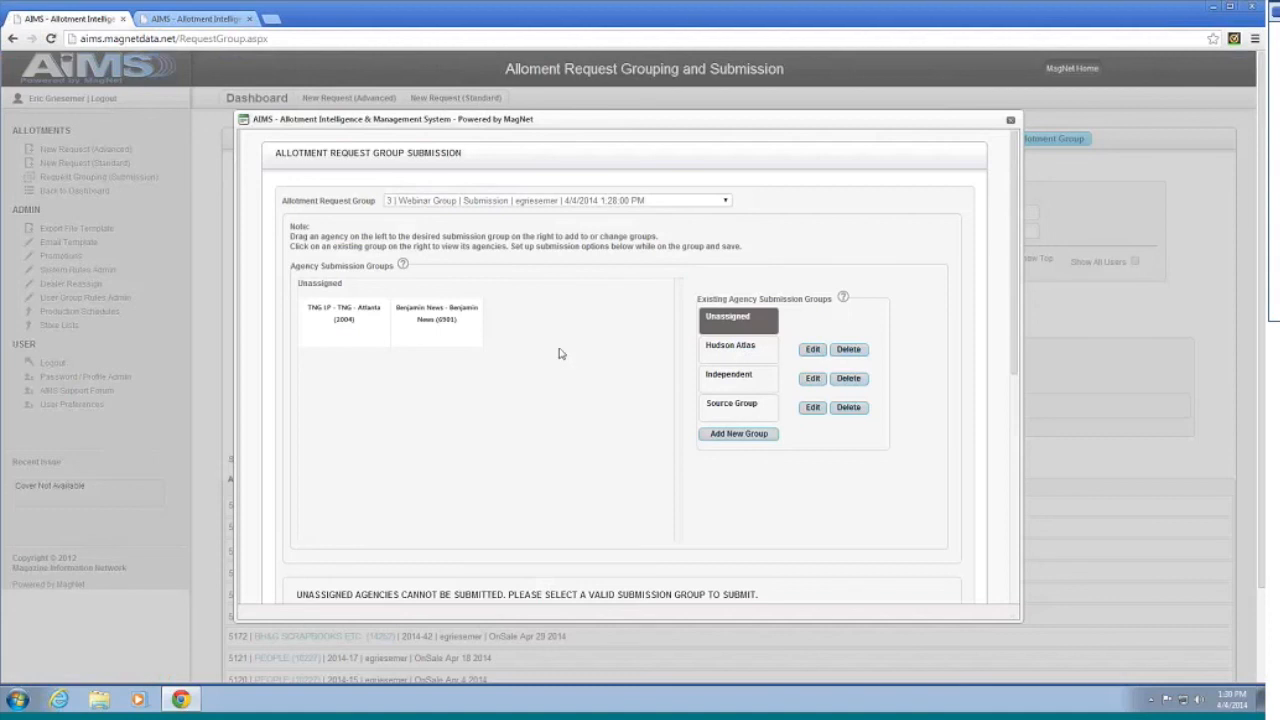
{"action": "left_click", "coordinate": [712, 345]}
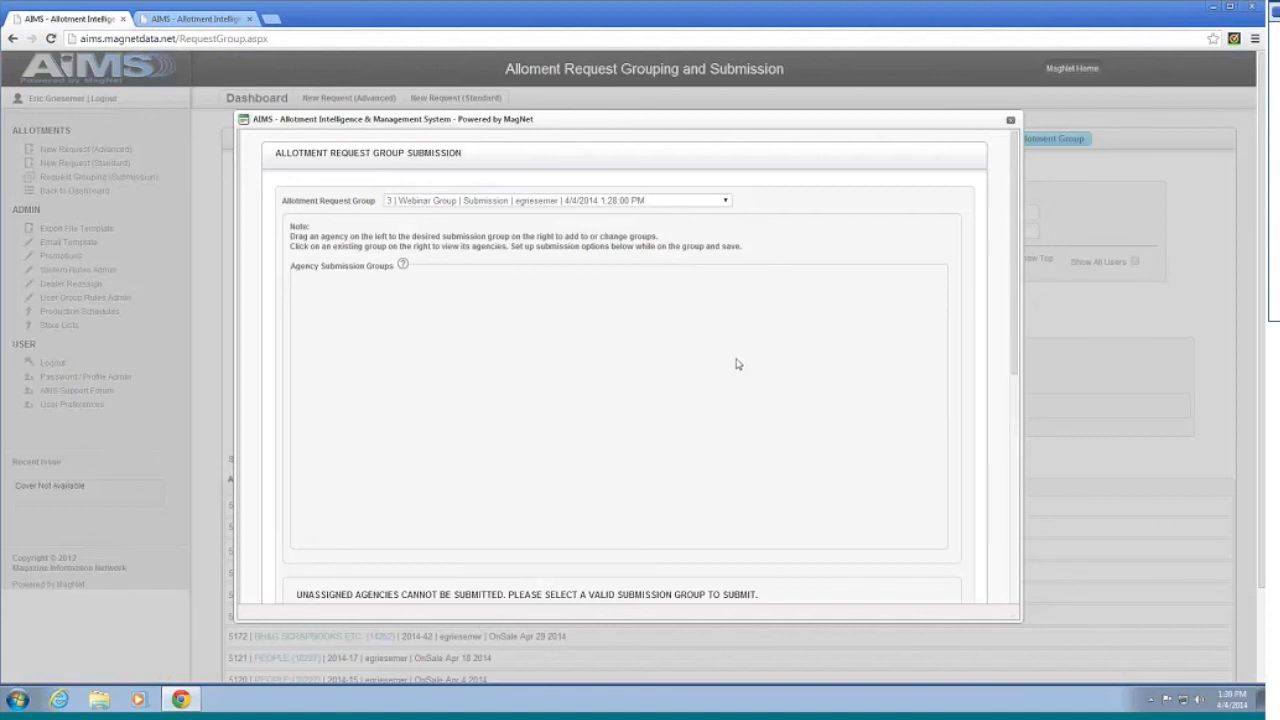
{"action": "left_click", "coordinate": [728, 374]}
{"action": "left_click", "coordinate": [727, 406]}
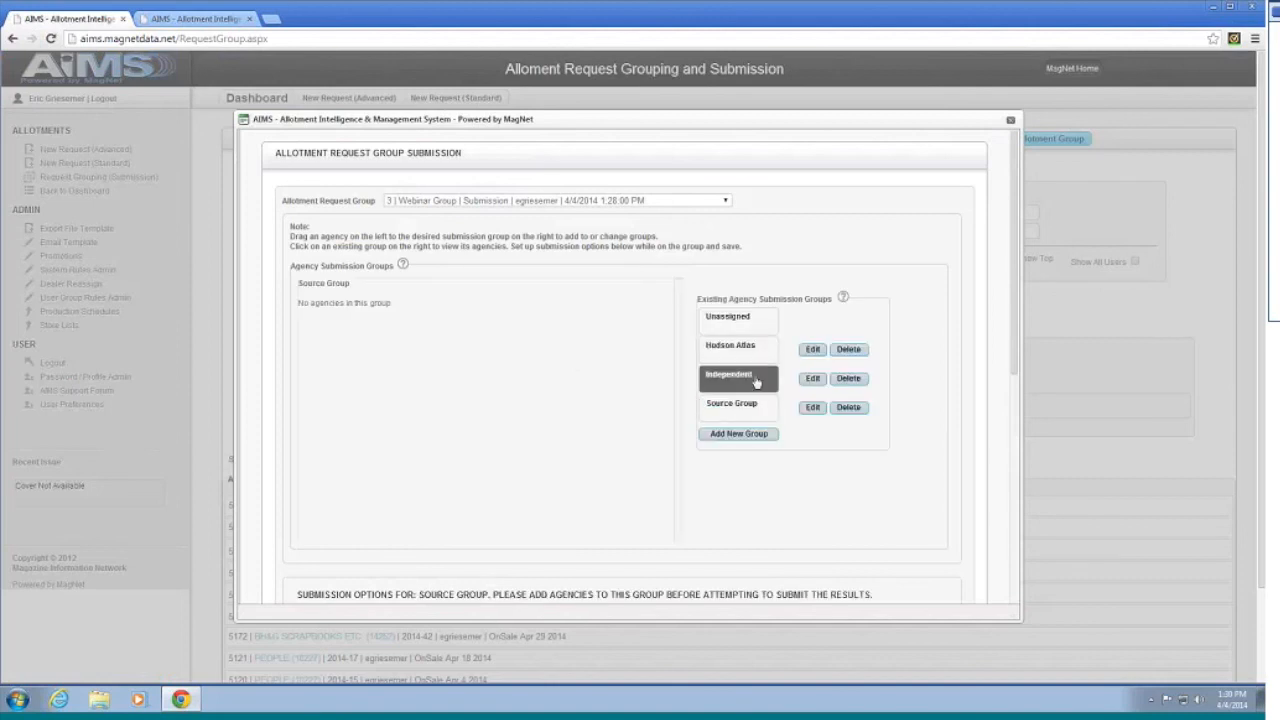
{"action": "left_click", "coordinate": [728, 318]}
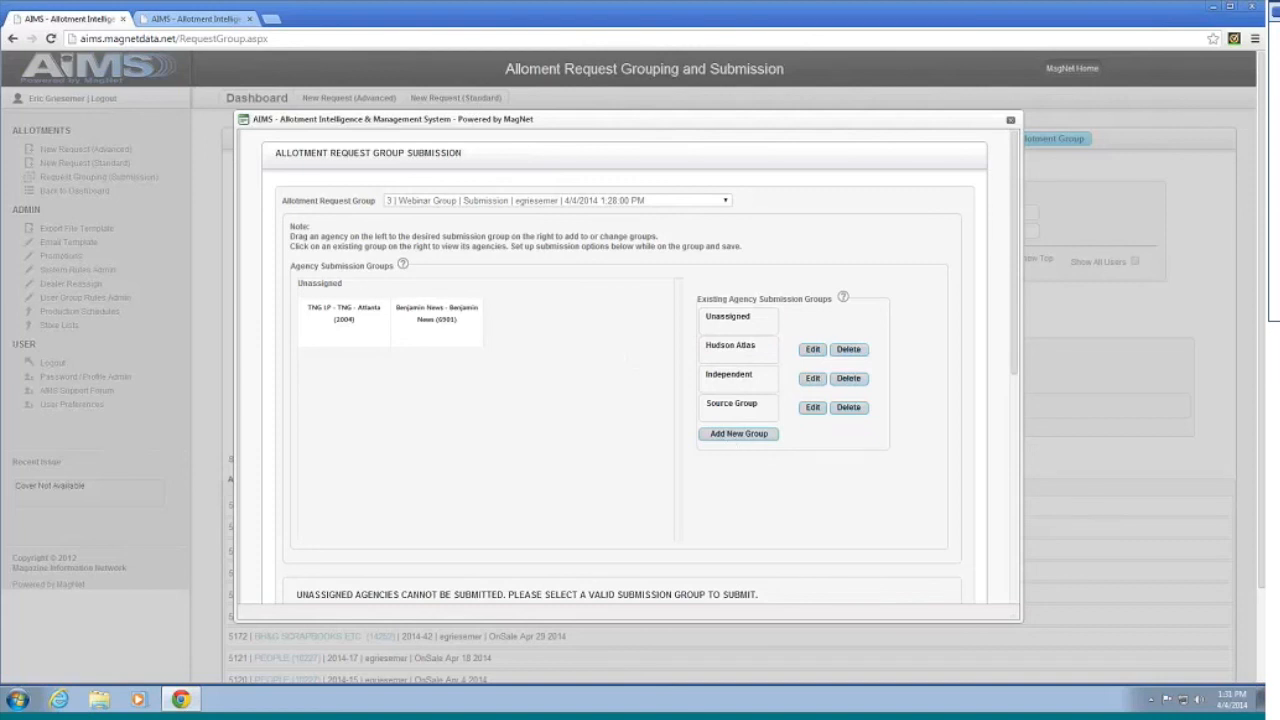
{"action": "left_click", "coordinate": [723, 345]}
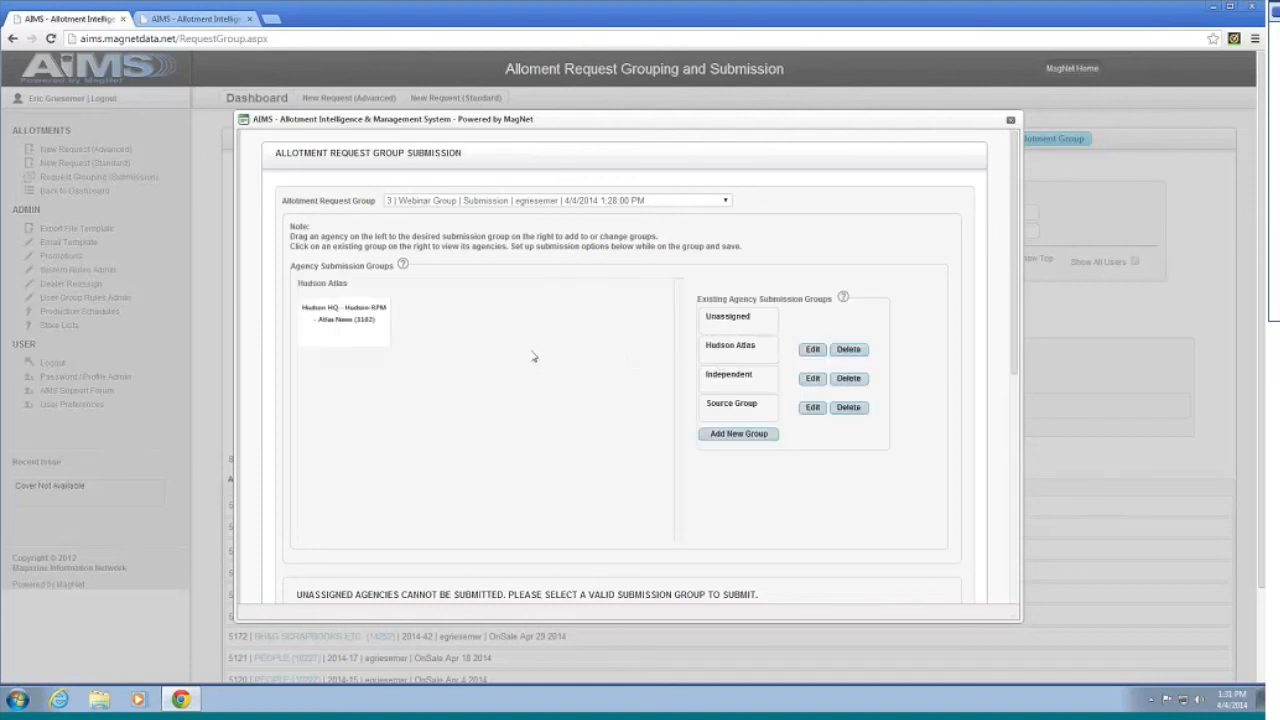
{"action": "scroll", "coordinate": [569, 380], "scroll_direction": "down", "scroll_amount": 2}
{"action": "scroll", "coordinate": [748, 344], "scroll_direction": "down", "scroll_amount": 1}
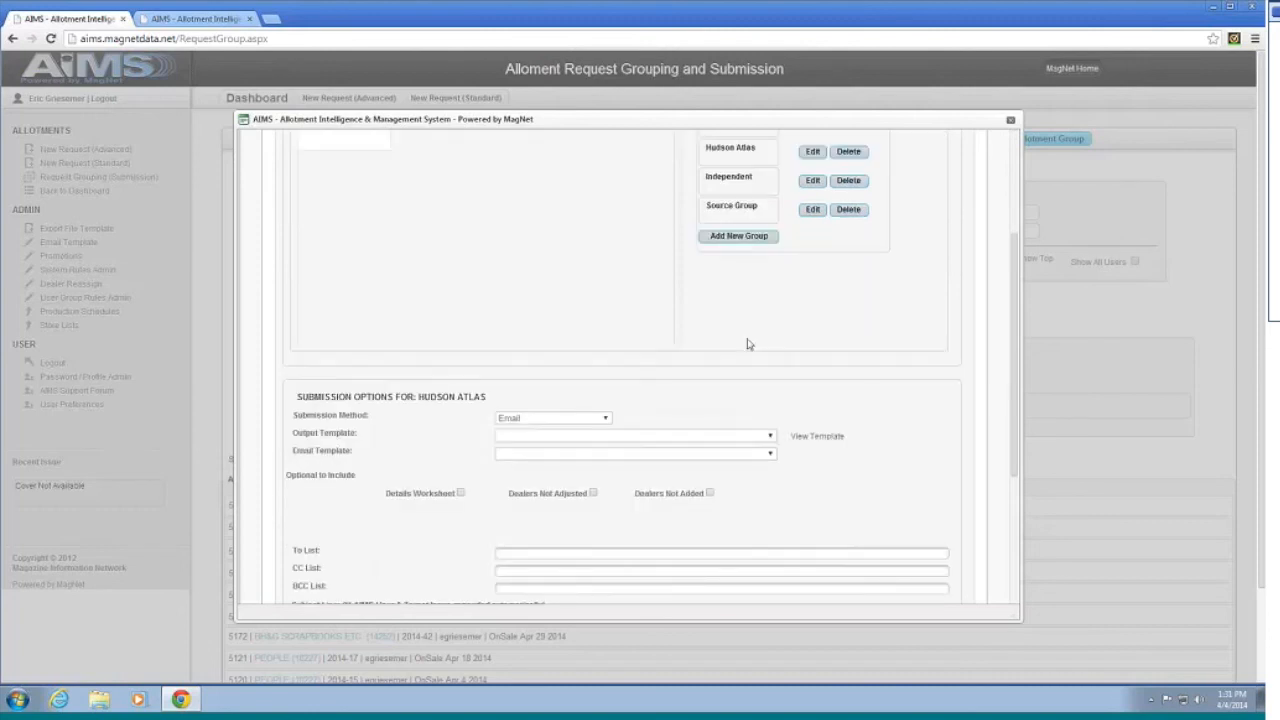
Step: Set Hudson Atlas's output template to Hudson Atlas
{"action": "scroll", "coordinate": [748, 344], "scroll_direction": "down", "scroll_amount": 2}
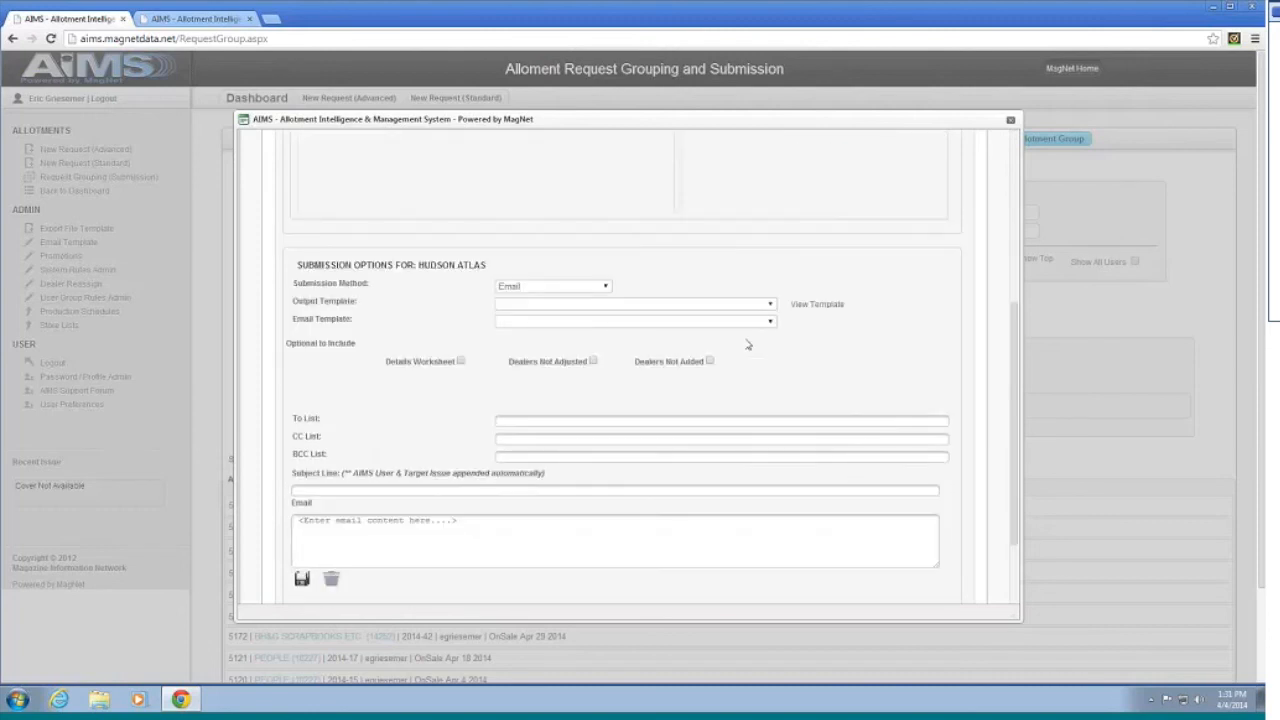
{"action": "left_click", "coordinate": [569, 305]}
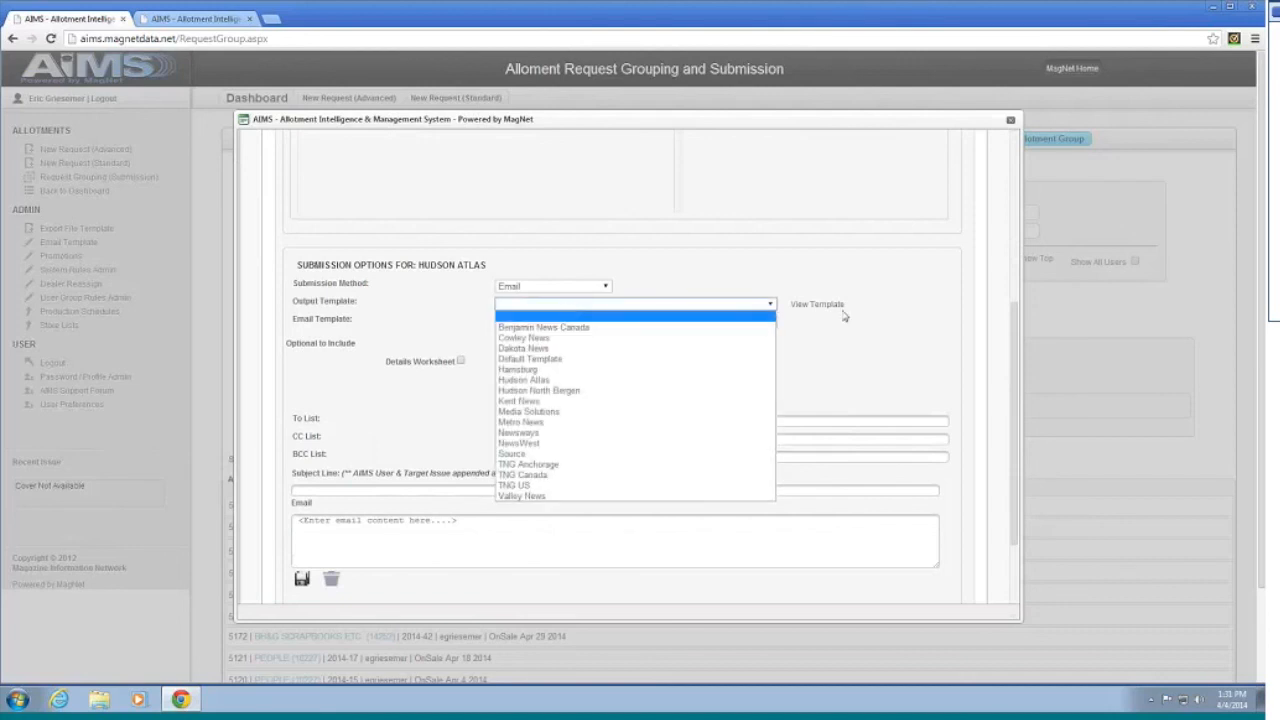
{"action": "left_click", "coordinate": [879, 311]}
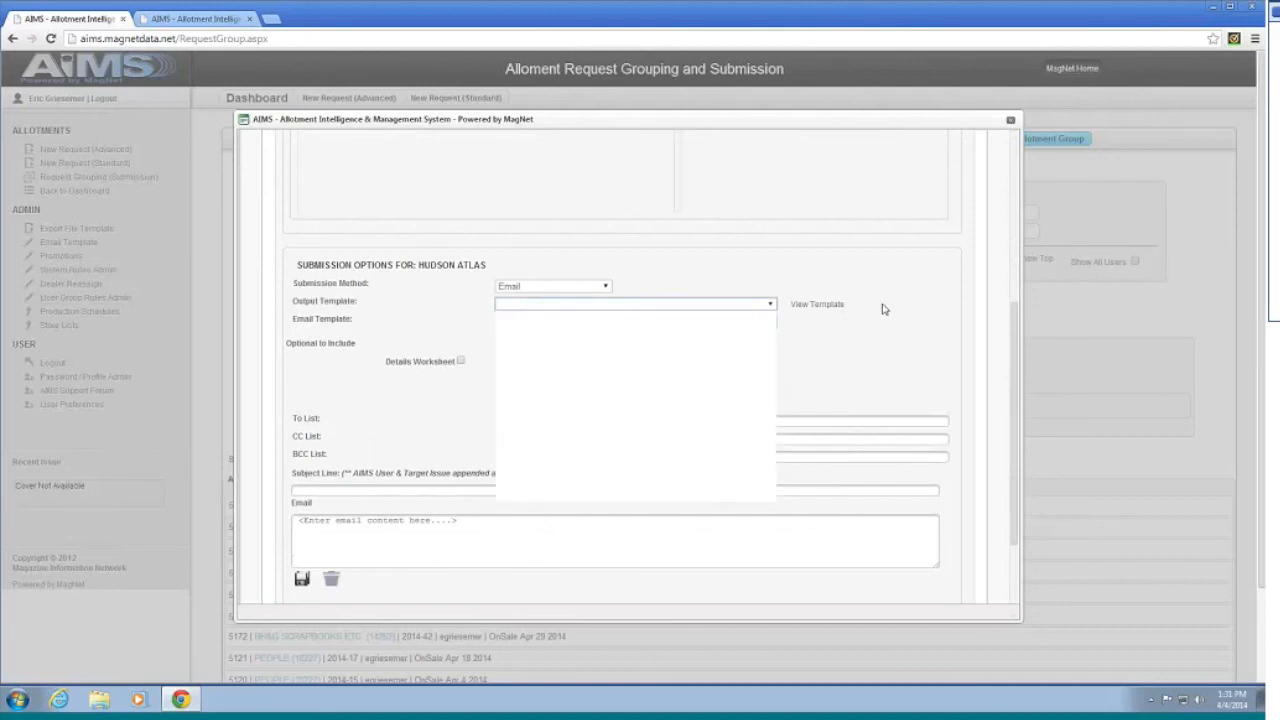
{"action": "scroll", "coordinate": [874, 312], "scroll_direction": "up", "scroll_amount": 2}
{"action": "scroll", "coordinate": [871, 312], "scroll_direction": "down", "scroll_amount": 3}
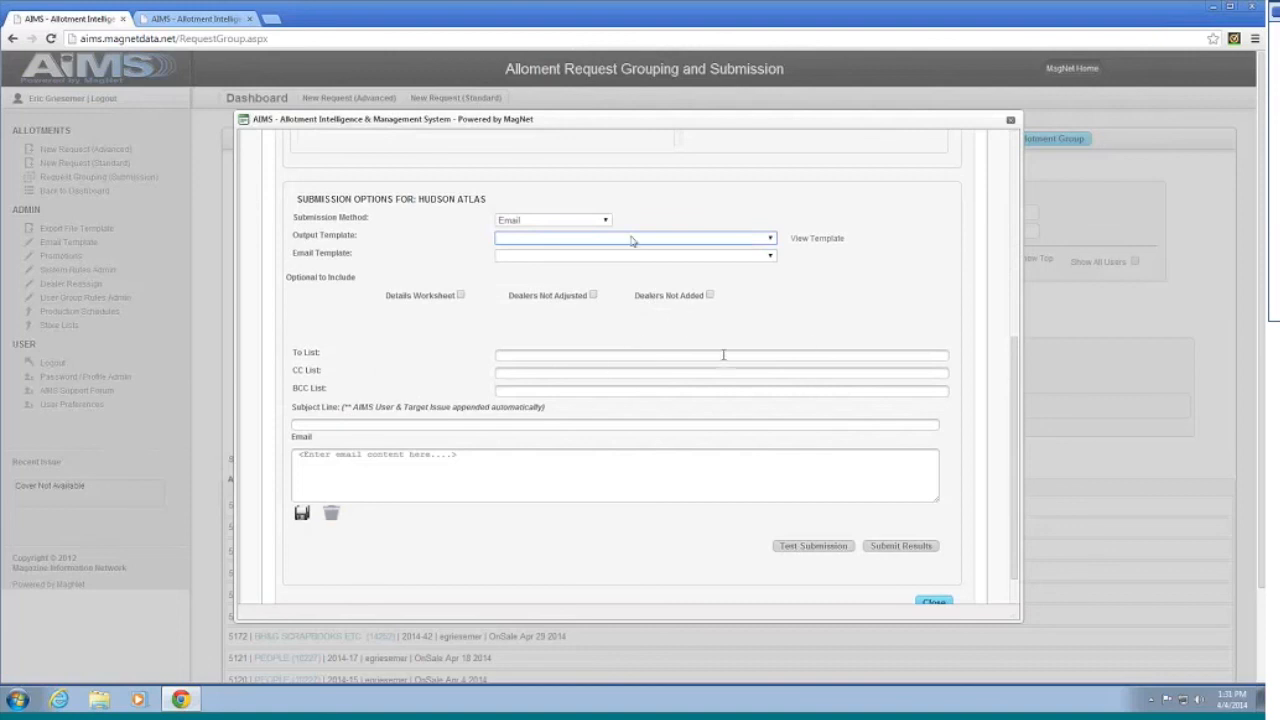
{"action": "left_click", "coordinate": [750, 240]}
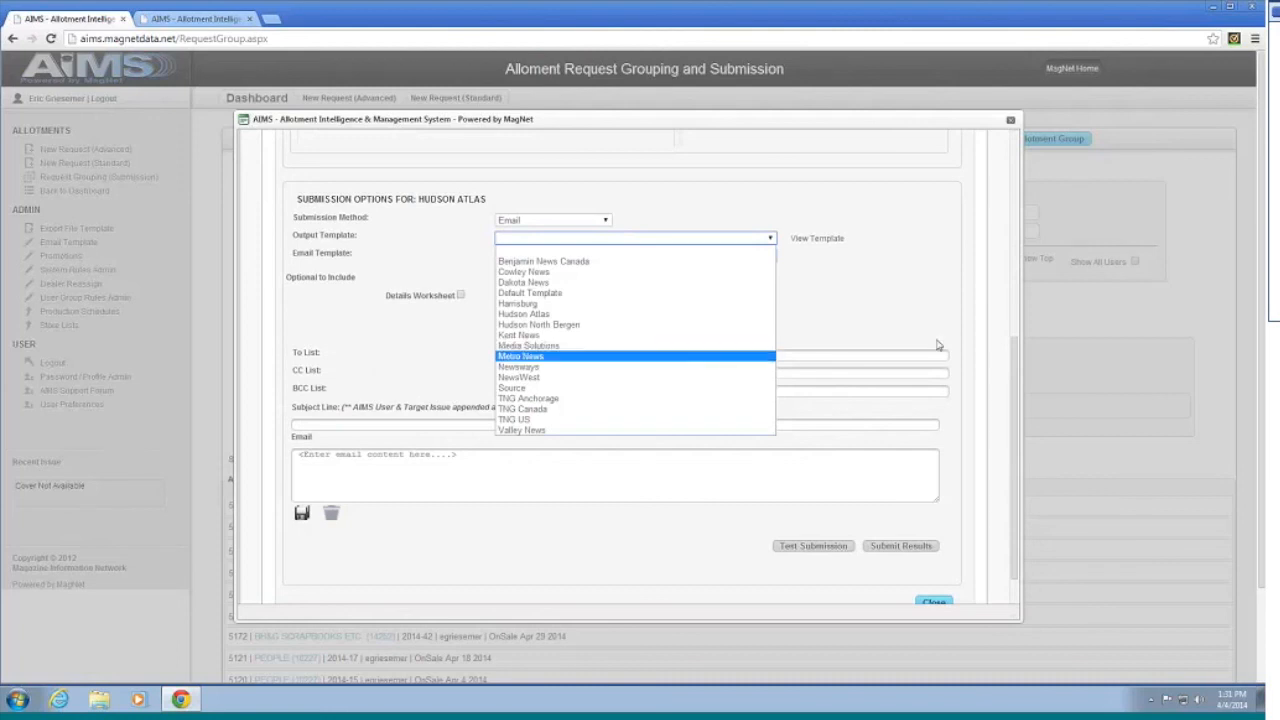
{"action": "left_click", "coordinate": [900, 335]}
{"action": "scroll", "coordinate": [880, 331], "scroll_direction": "up", "scroll_amount": 1}
{"action": "scroll", "coordinate": [877, 331], "scroll_direction": "up", "scroll_amount": 2}
{"action": "scroll", "coordinate": [871, 329], "scroll_direction": "down", "scroll_amount": 3}
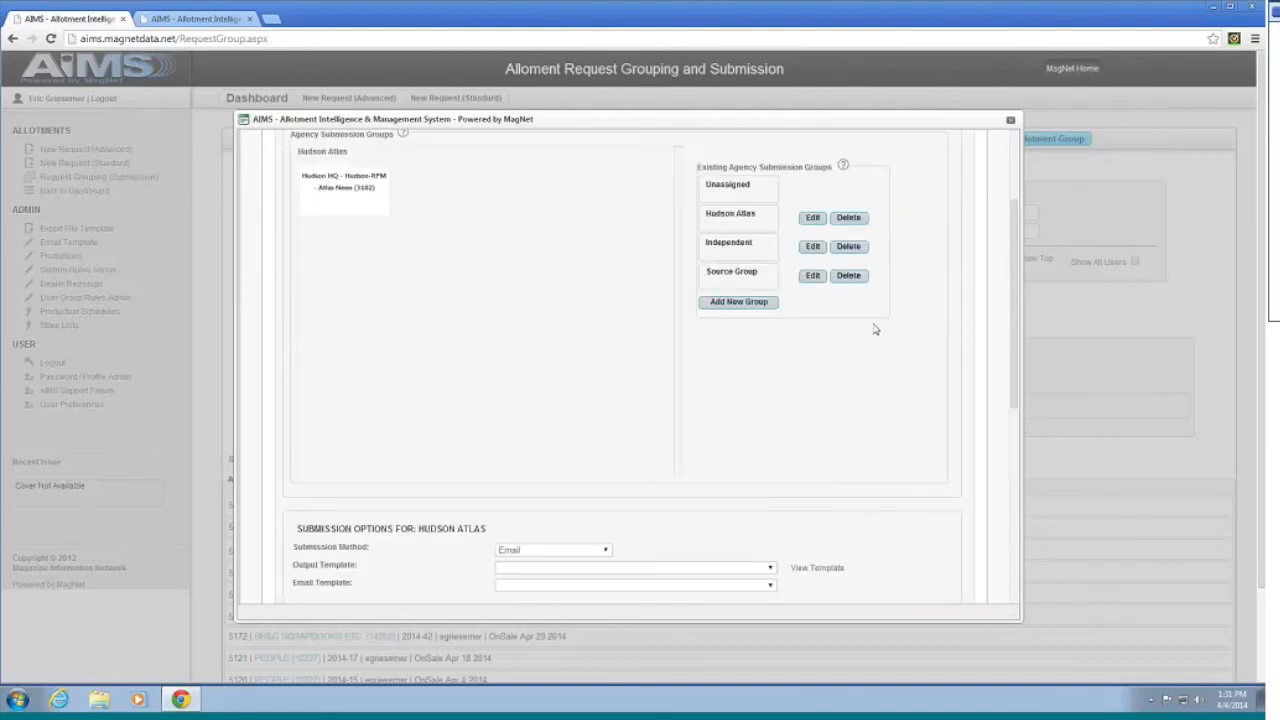
{"action": "left_click", "coordinate": [688, 243]}
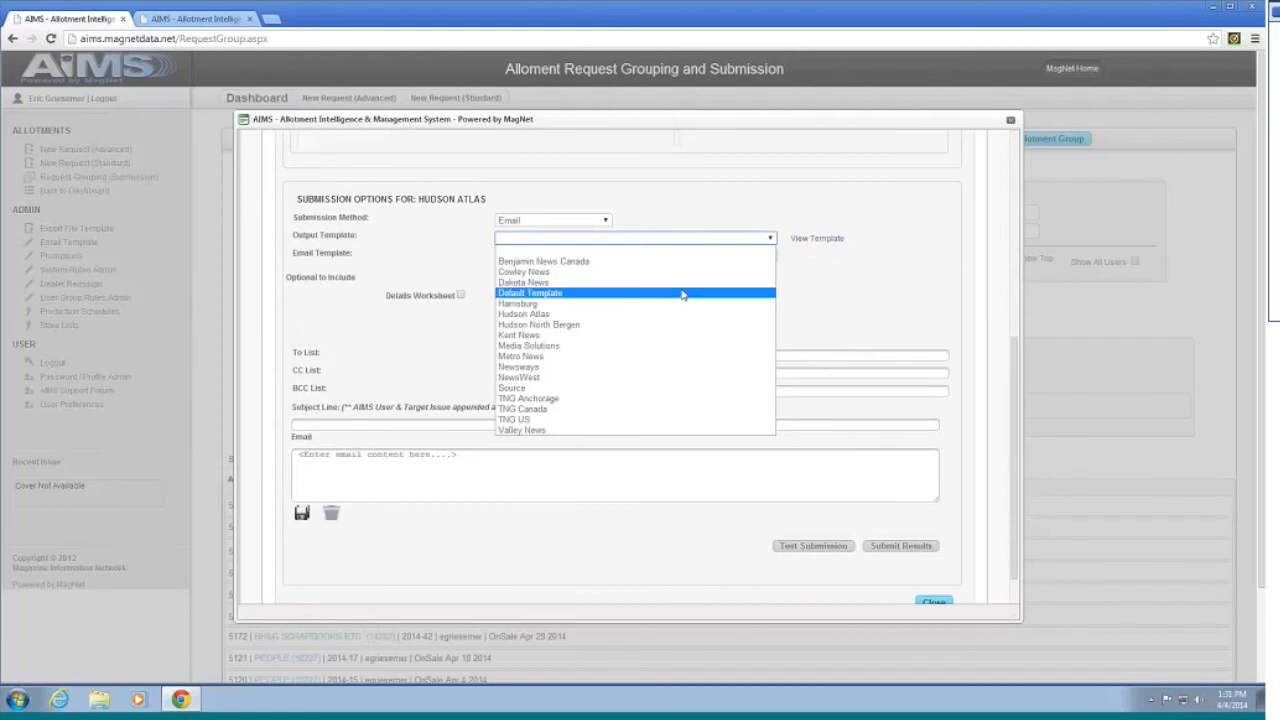
{"action": "left_click", "coordinate": [760, 306]}
Step: Choose the AIMS - Hudson Atlas Template email and run a test submission
{"action": "left_click", "coordinate": [605, 256]}
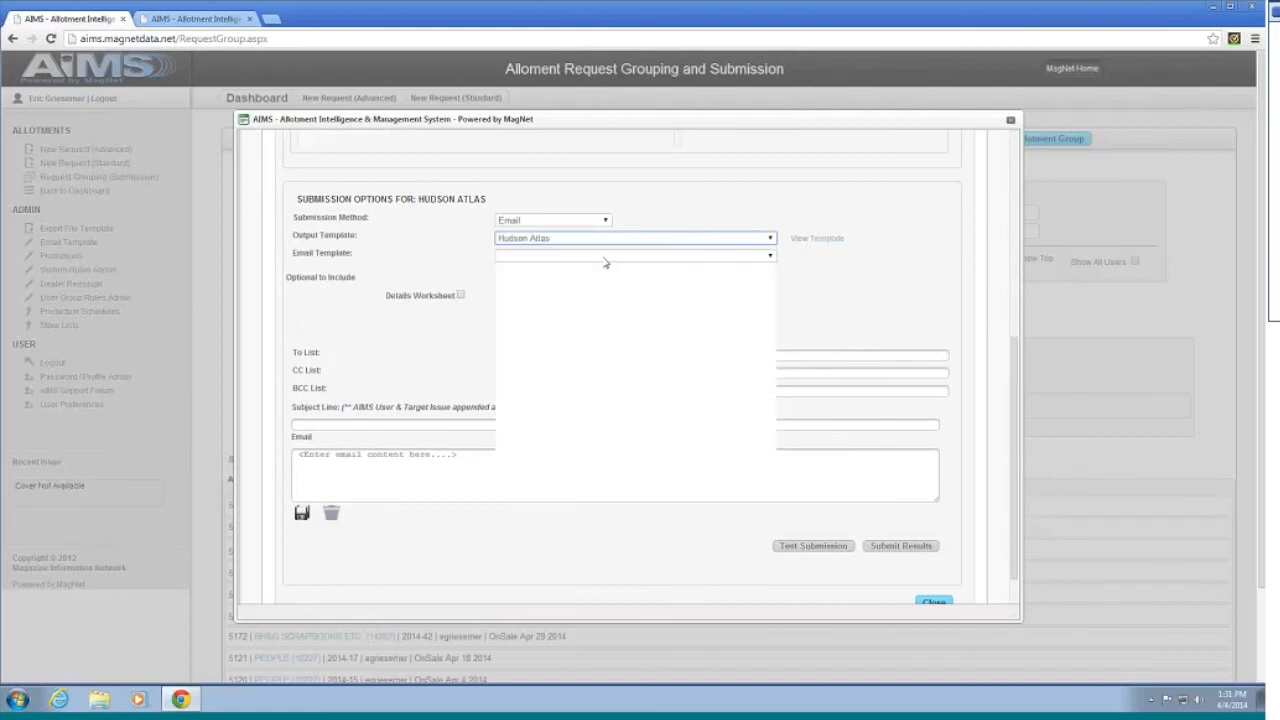
{"action": "scroll", "coordinate": [615, 315], "scroll_direction": "down", "scroll_amount": 4}
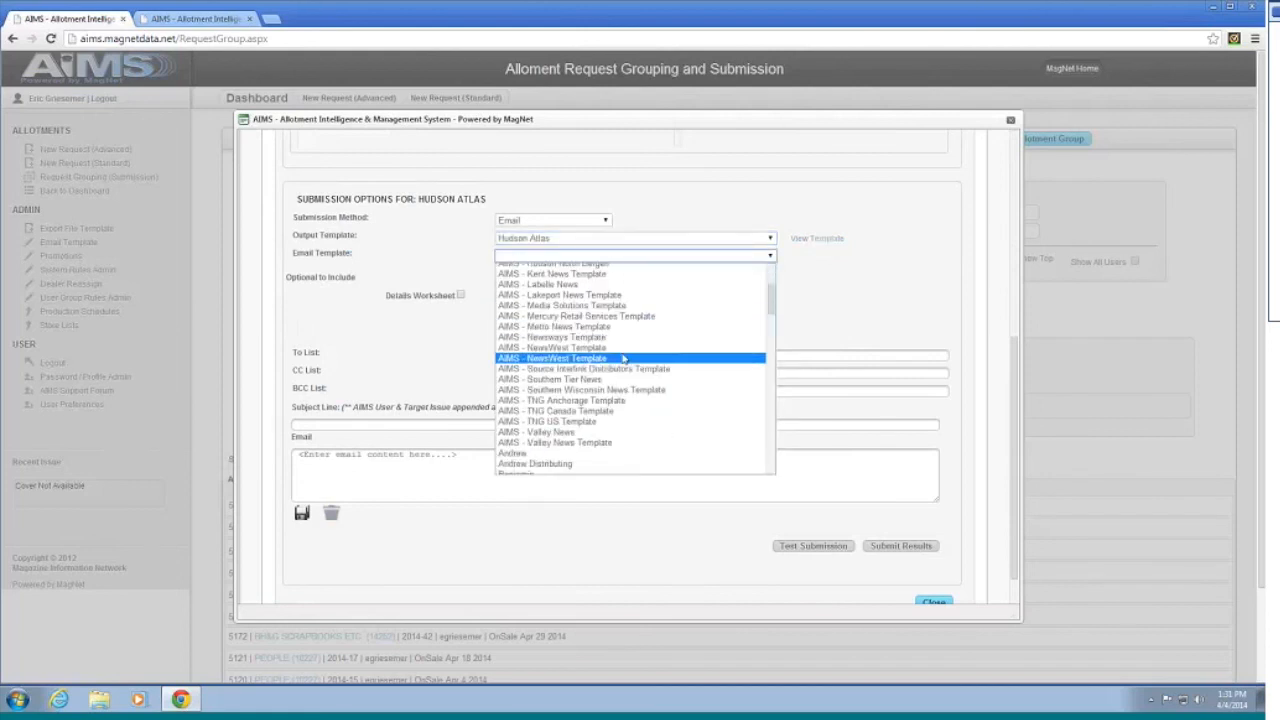
{"action": "scroll", "coordinate": [630, 345], "scroll_direction": "up", "scroll_amount": 2}
{"action": "left_click", "coordinate": [638, 319]}
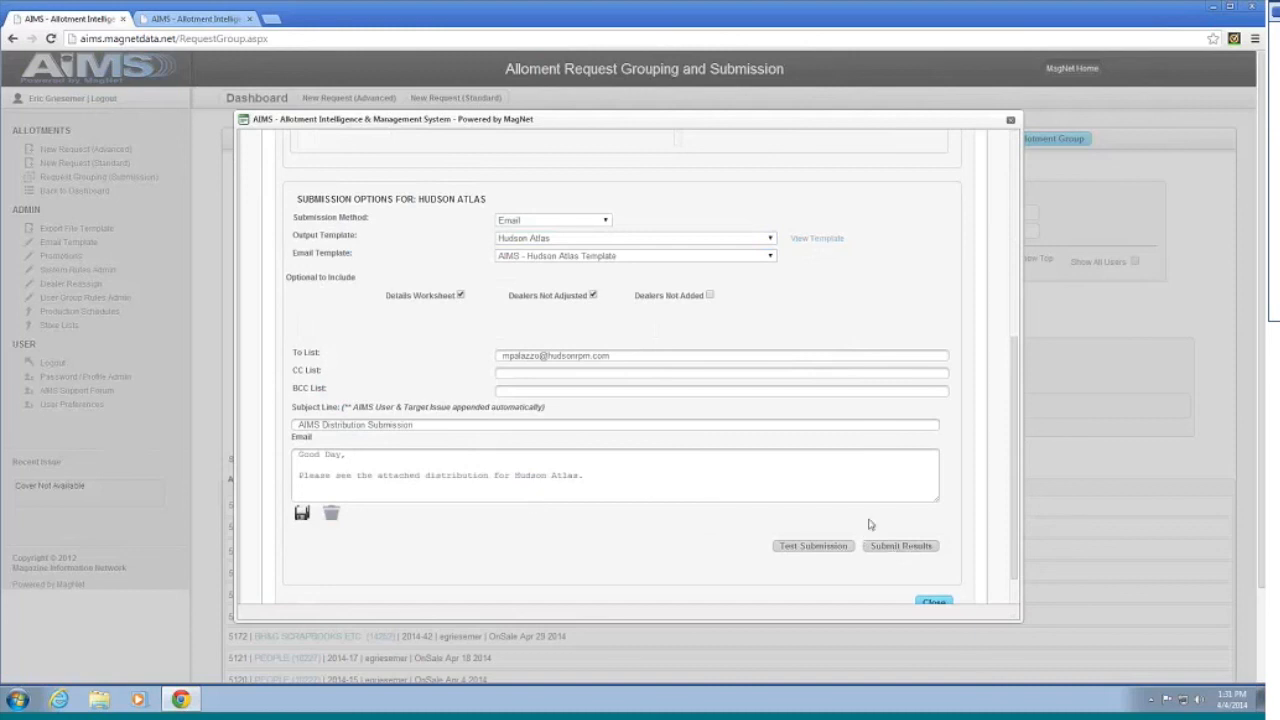
{"action": "left_click", "coordinate": [813, 545]}
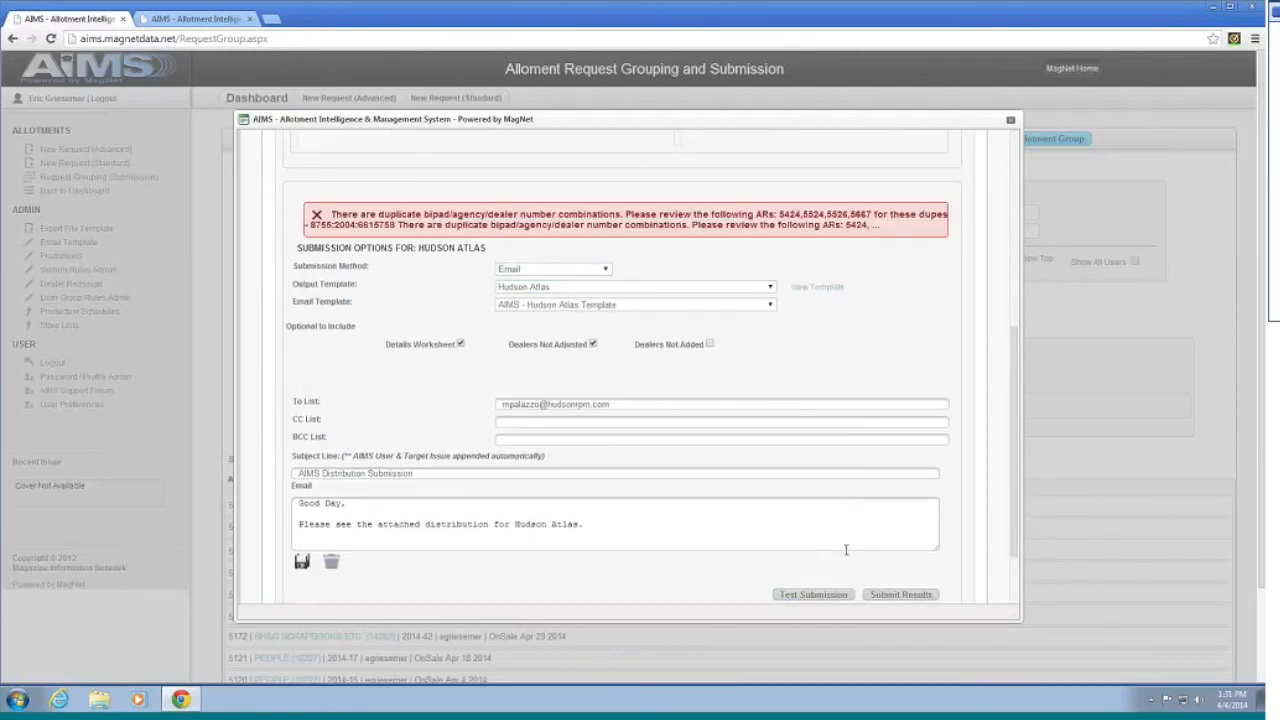
Step: Review the duplicate bipad/agency/dealer warning, then close the group submission dialog
{"action": "scroll", "coordinate": [844, 541], "scroll_direction": "down", "scroll_amount": 2}
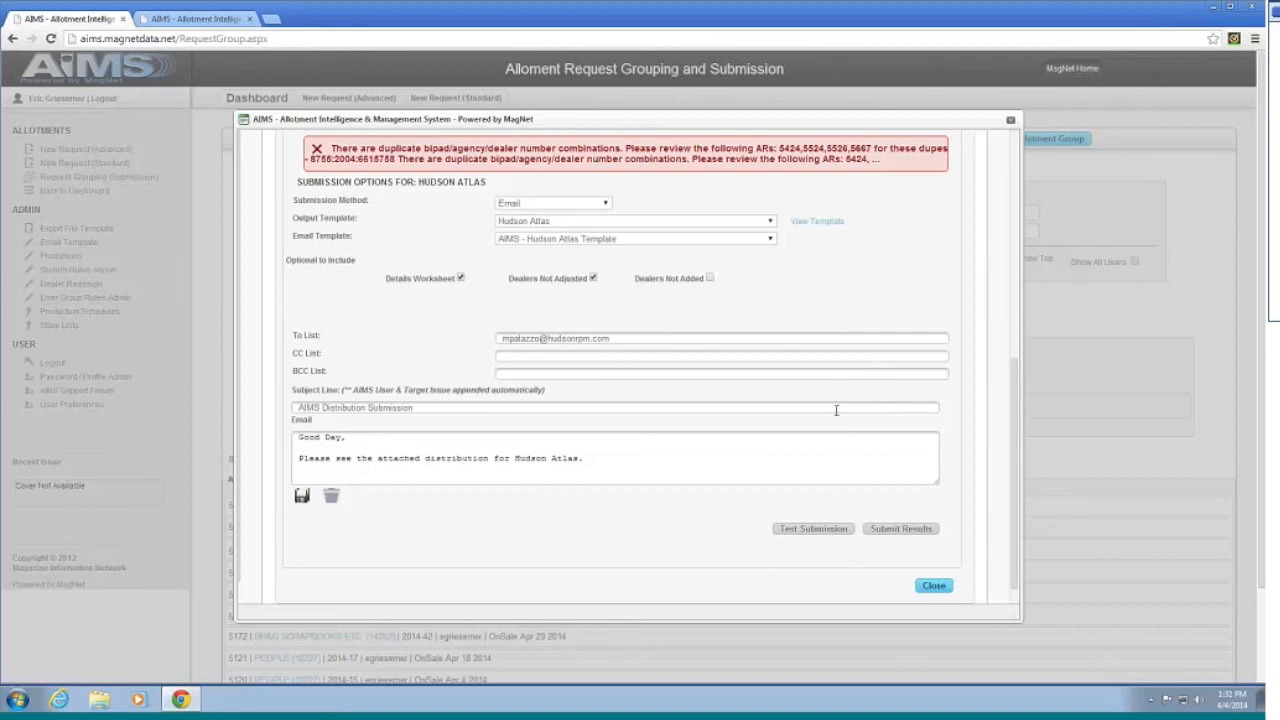
{"action": "scroll", "coordinate": [804, 406], "scroll_direction": "down", "scroll_amount": 1}
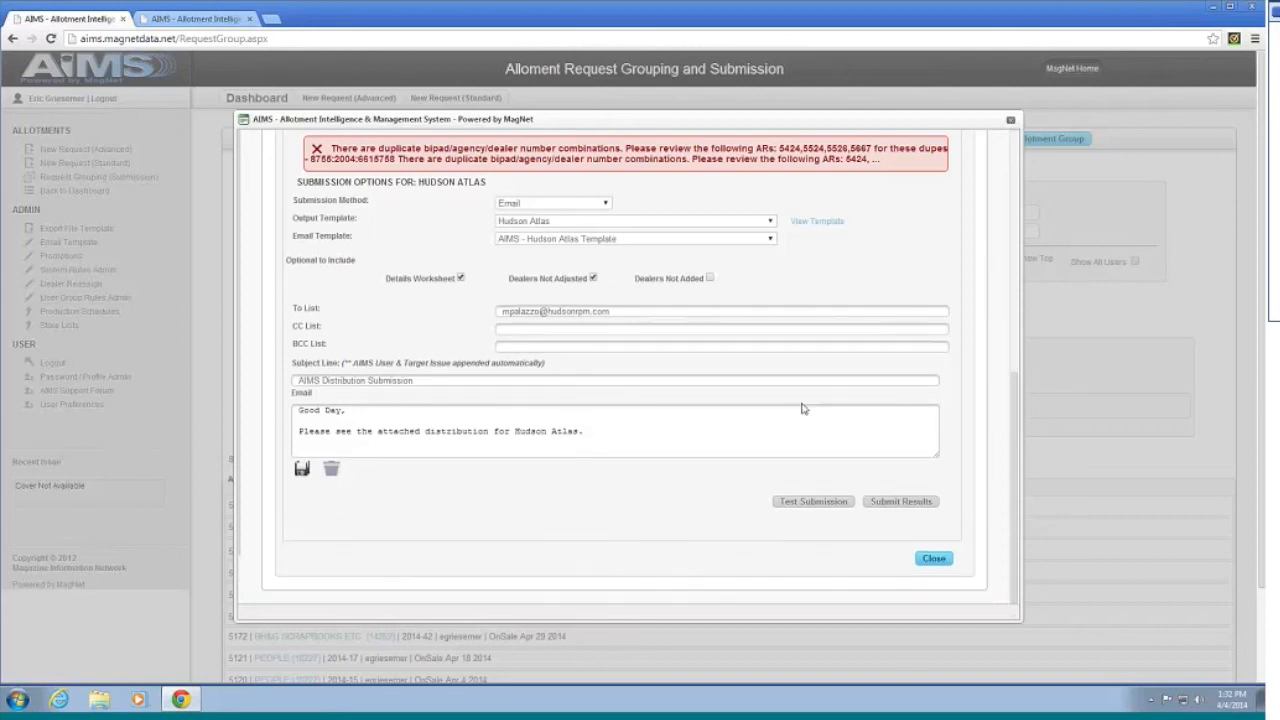
{"action": "scroll", "coordinate": [883, 440], "scroll_direction": "up", "scroll_amount": 1}
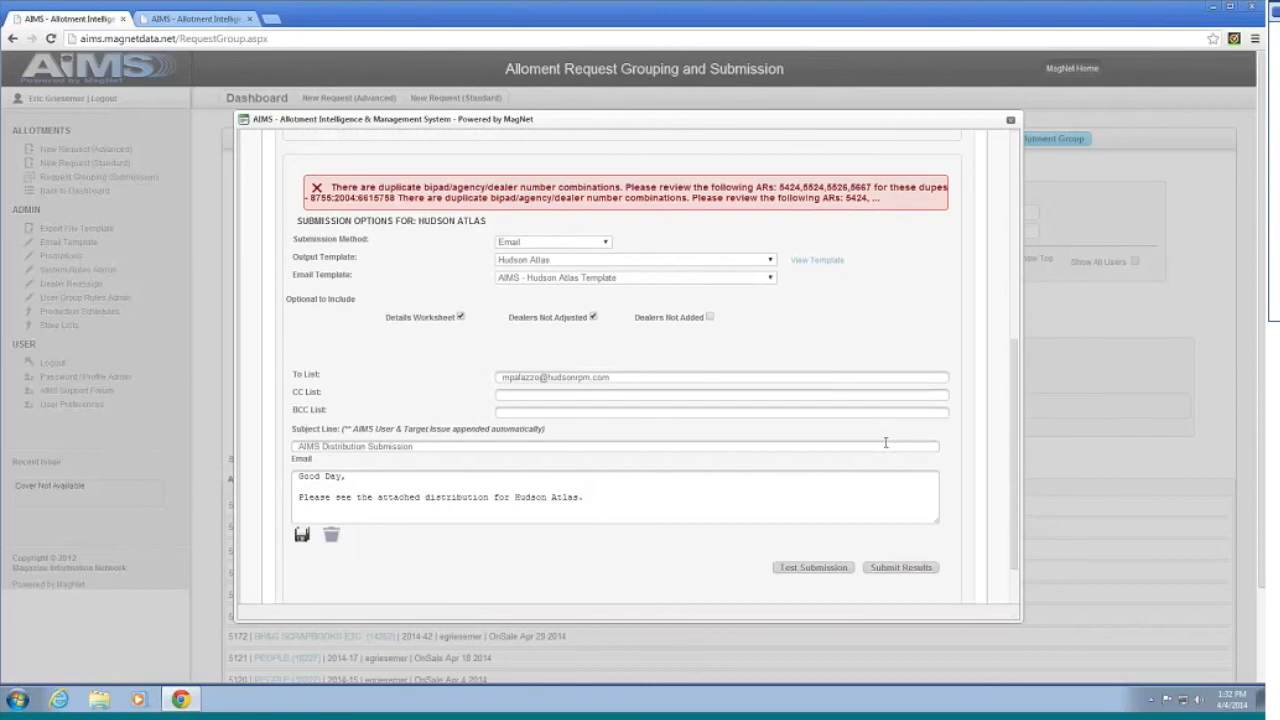
{"action": "scroll", "coordinate": [884, 438], "scroll_direction": "down", "scroll_amount": 1}
{"action": "scroll", "coordinate": [884, 432], "scroll_direction": "up", "scroll_amount": 1}
{"action": "scroll", "coordinate": [883, 427], "scroll_direction": "down", "scroll_amount": 1}
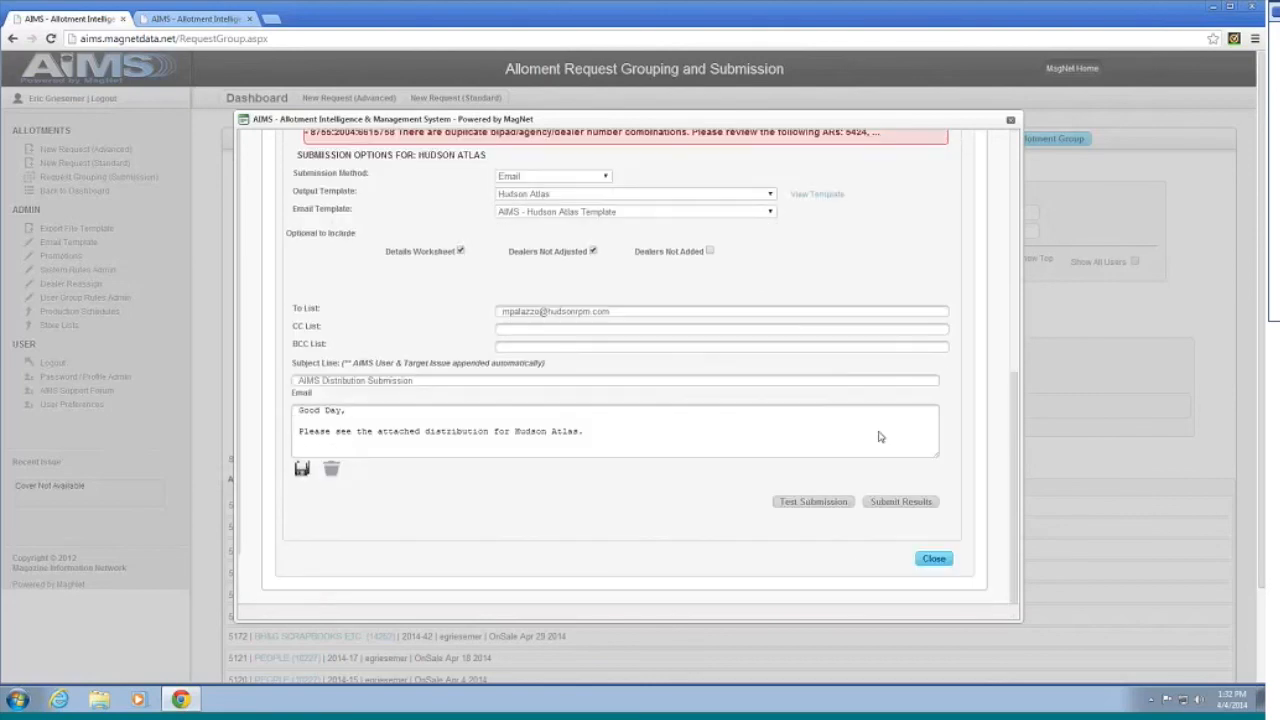
{"action": "left_click", "coordinate": [934, 560]}
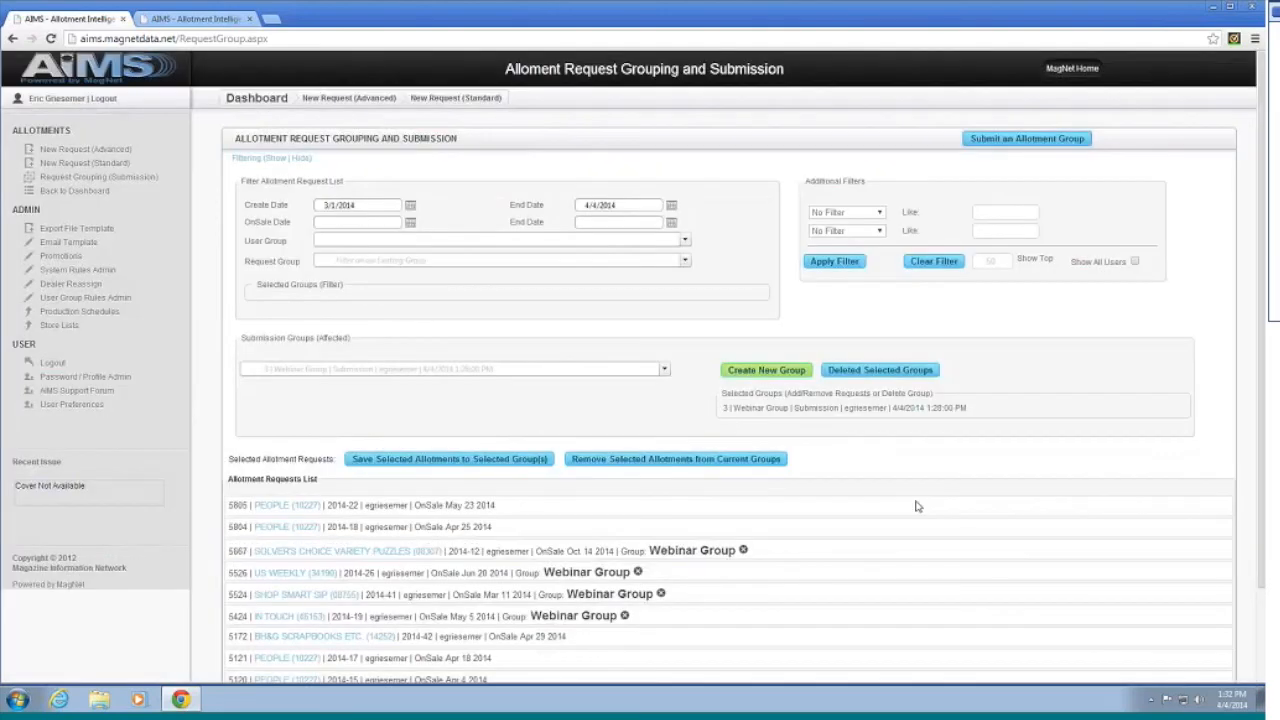
Step: Reset the Request Grouping (Submission) page, then go to the Magazine Allotment Dashboard via the AIMS logo
{"action": "scroll", "coordinate": [936, 566], "scroll_direction": "down", "scroll_amount": 2}
{"action": "scroll", "coordinate": [802, 350], "scroll_direction": "up", "scroll_amount": 1}
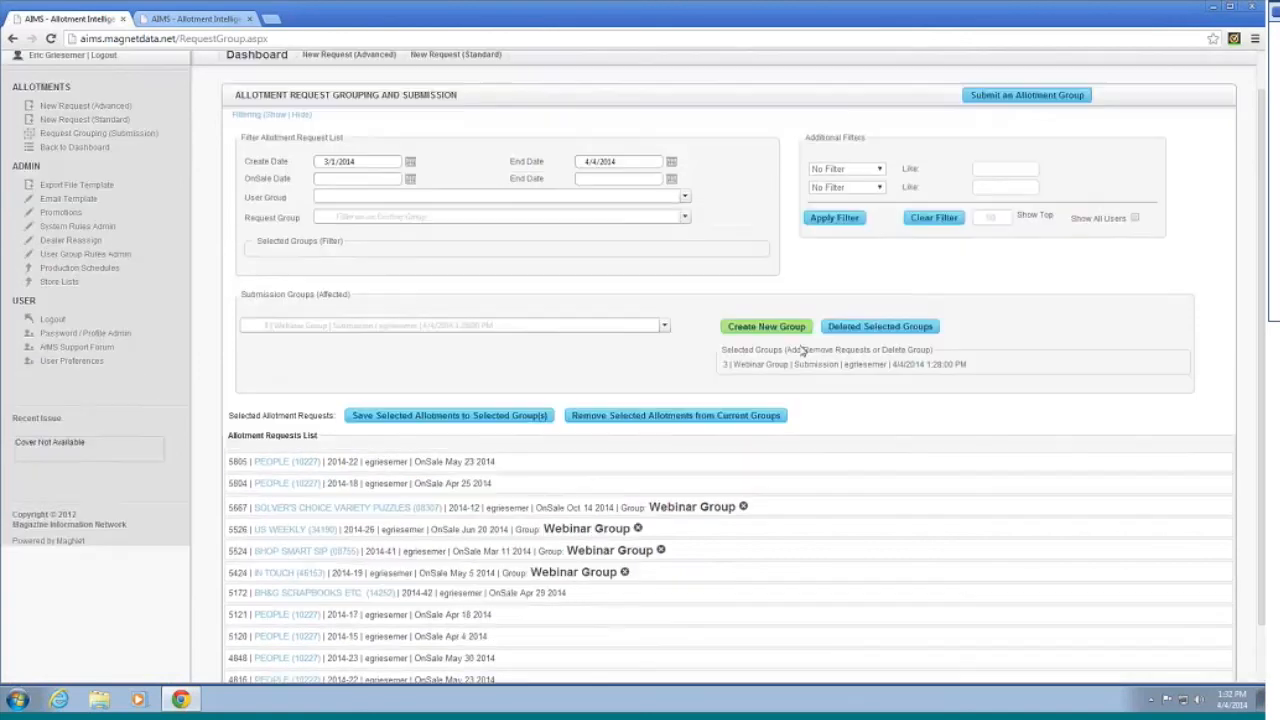
{"action": "left_click", "coordinate": [1134, 485]}
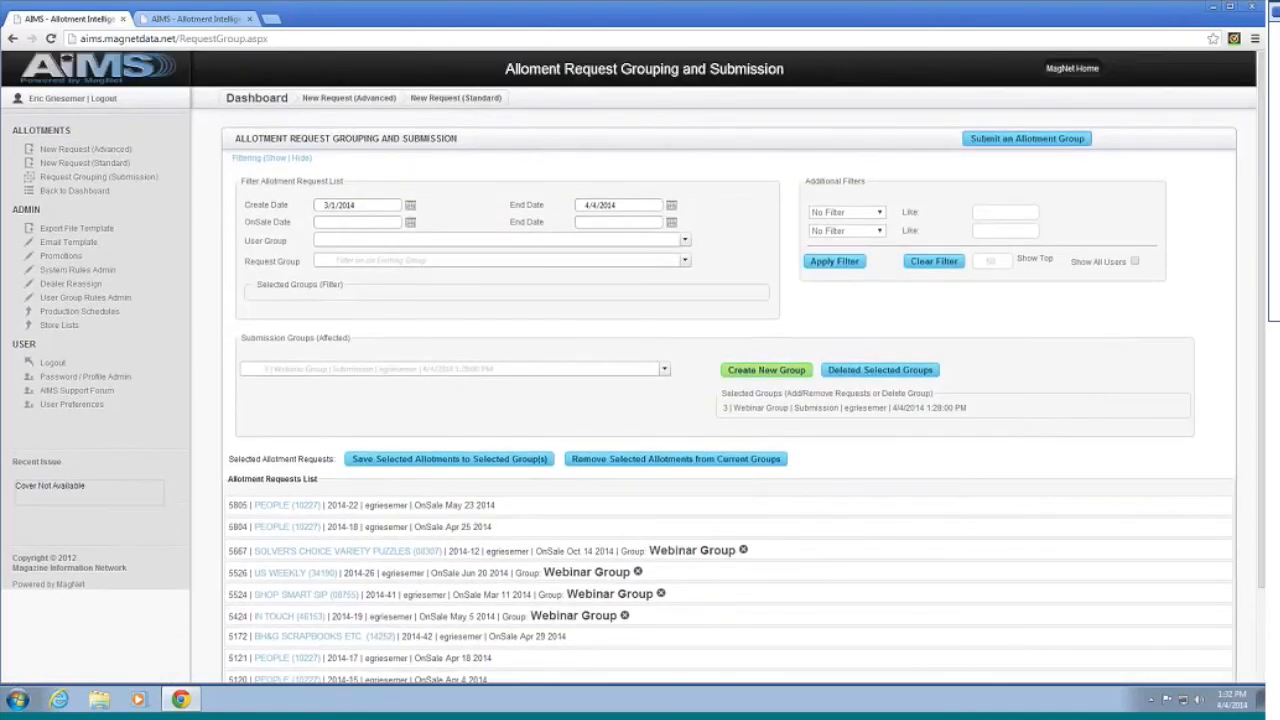
{"action": "left_click", "coordinate": [140, 178]}
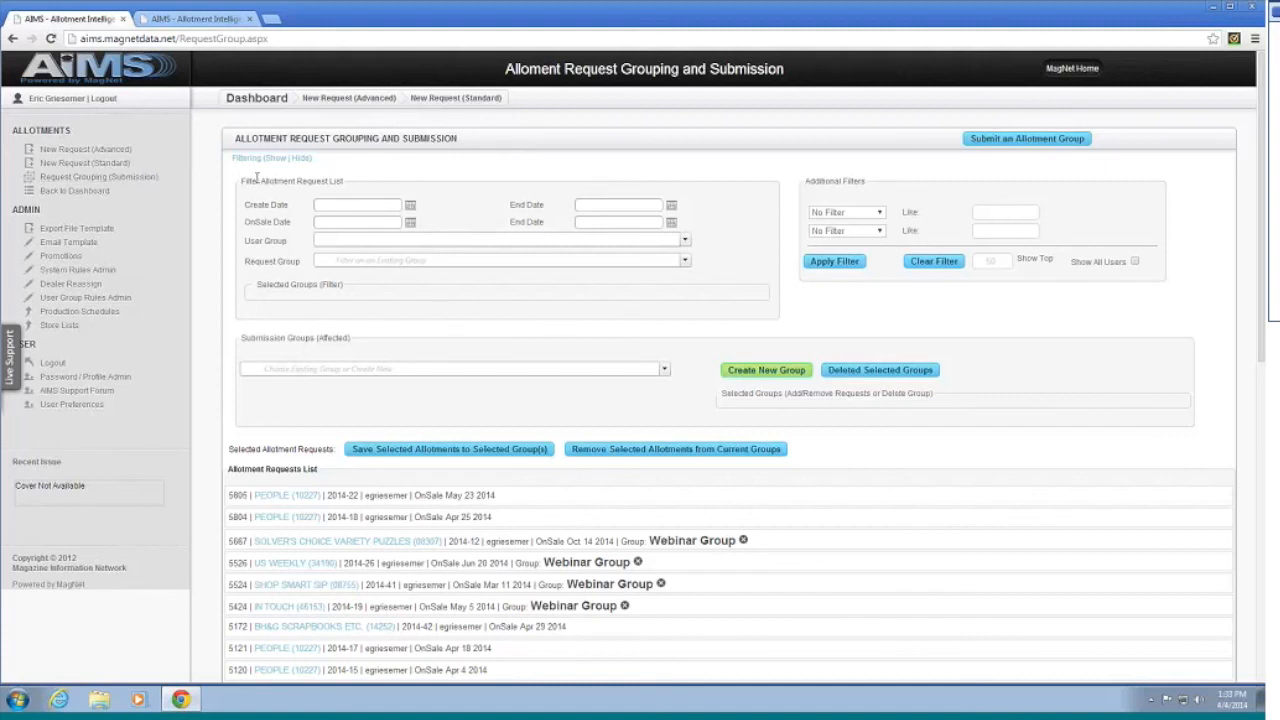
{"action": "left_click", "coordinate": [113, 78]}
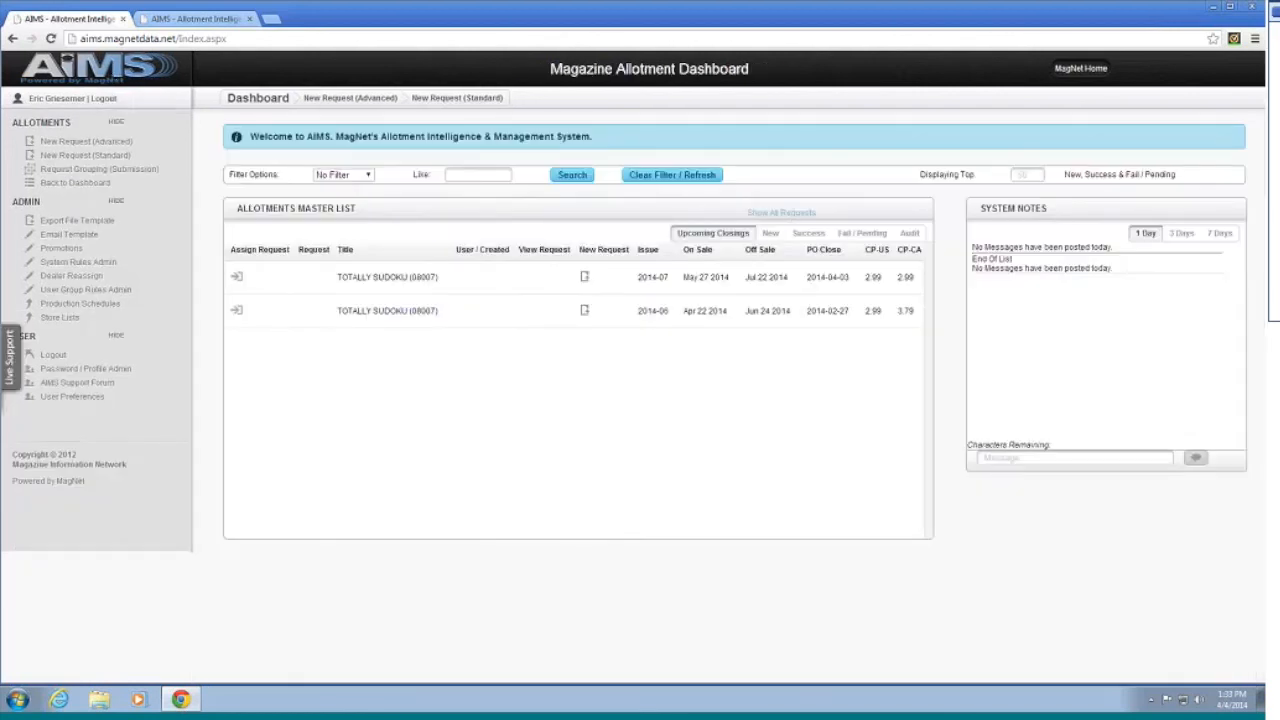